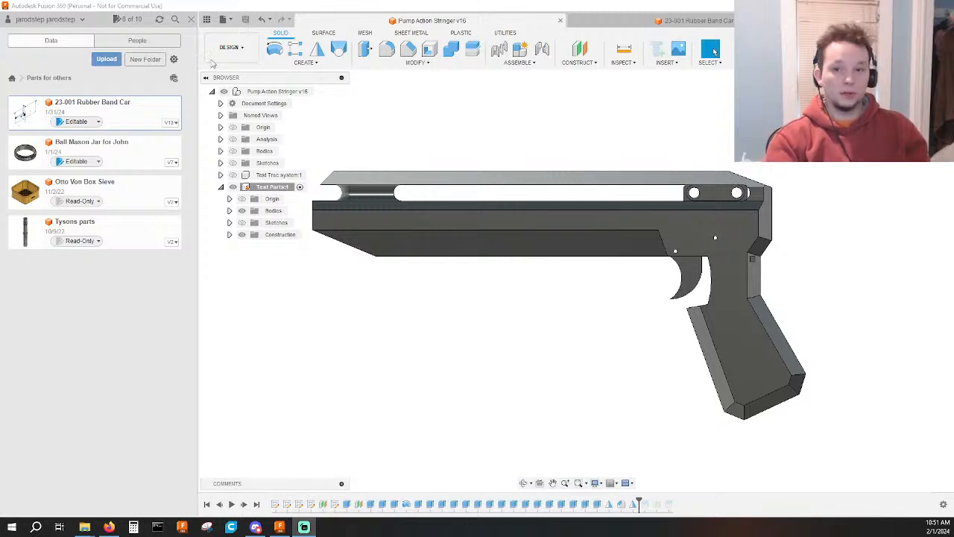
Return the data panel to the list of all projects and close the panel.
{"action": "left_click", "coordinate": [13, 78]}
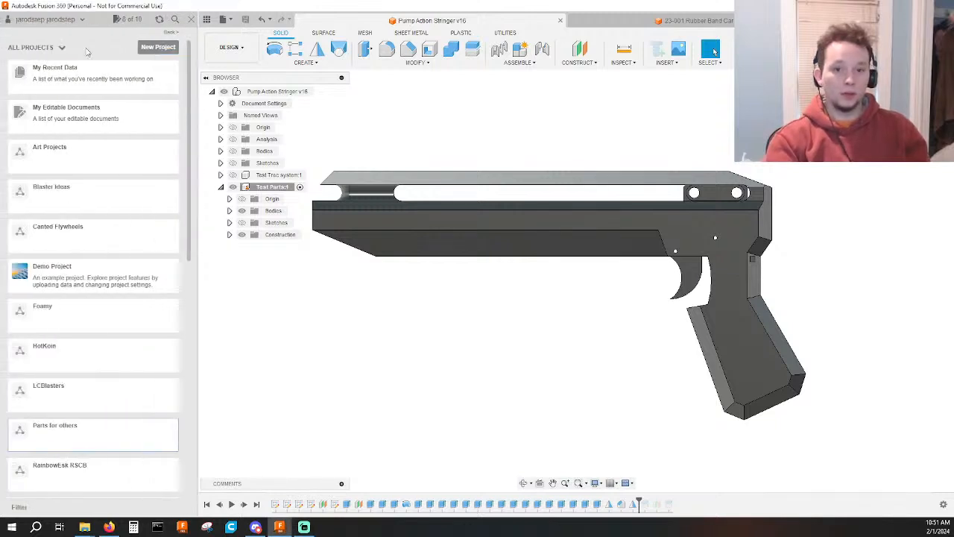
{"action": "left_click", "coordinate": [191, 19]}
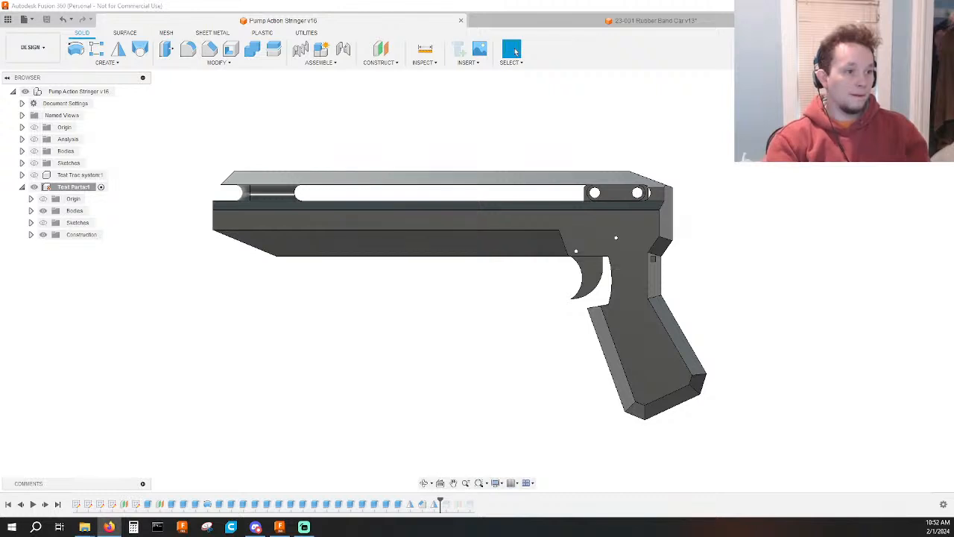
Review the pistol drawing in Pencil Sketch.jpg for its layout and proportions, and close the photo viewer.
{"action": "key", "text": "alt+Tab"}
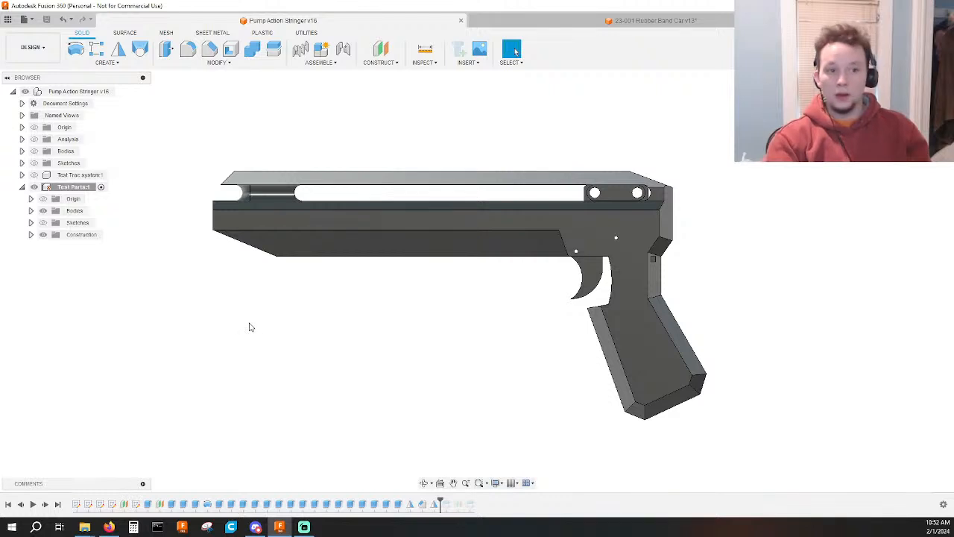
{"action": "middle_click_drag", "start_coordinate": [381, 299], "coordinate": [390, 335]}
{"action": "scroll", "coordinate": [404, 328], "scroll_direction": "up", "scroll_amount": 1}
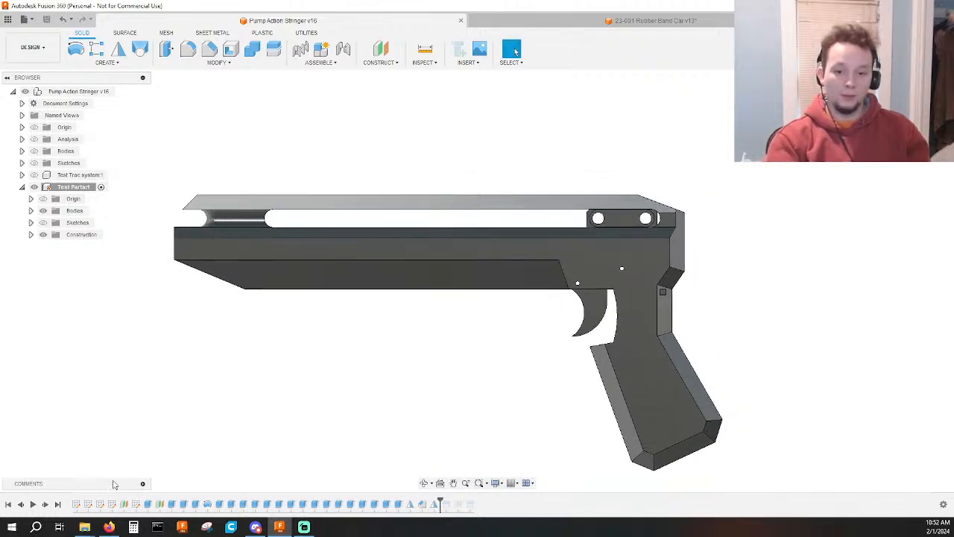
{"action": "mouse_move", "coordinate": [89, 528]}
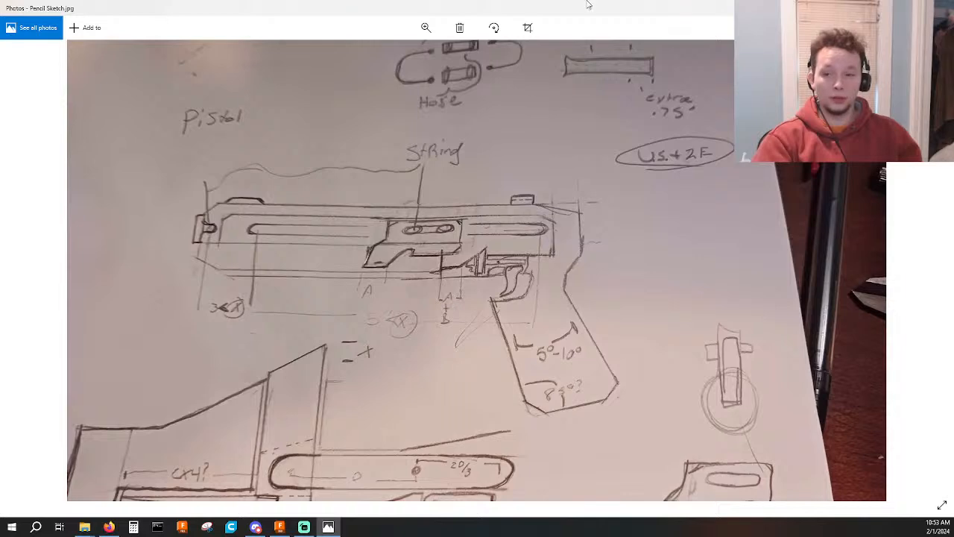
{"action": "left_click_drag", "start_coordinate": [587, 4], "coordinate": [0, 169]}
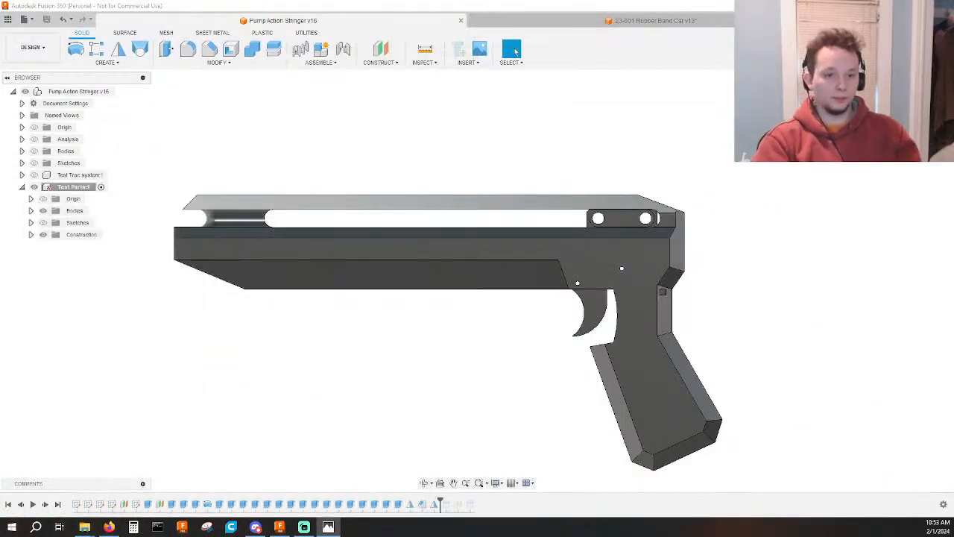
{"action": "key", "text": "alt+F4"}
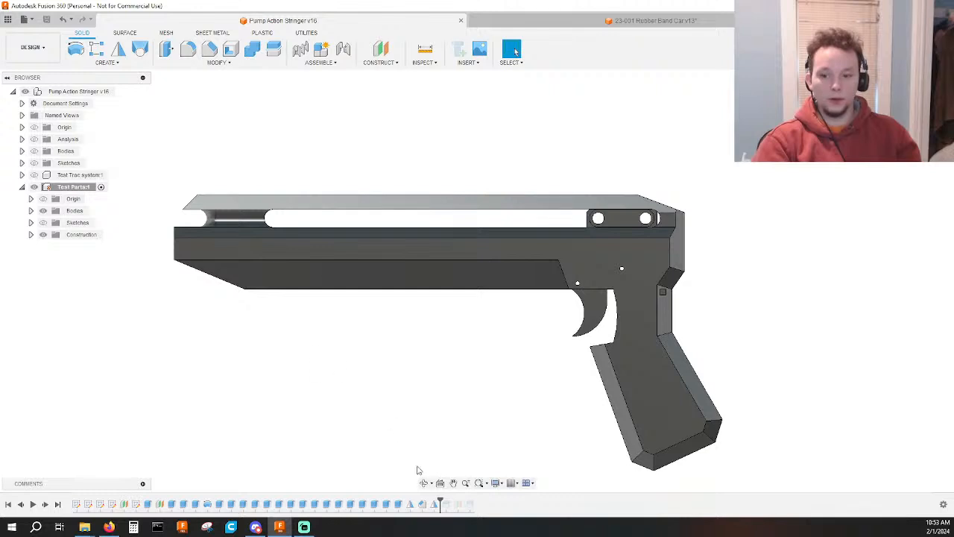
Roll the timeline back to just after the first four sketches and show the Test Parts sketches, including Body.
{"action": "left_click_drag", "start_coordinate": [442, 498], "coordinate": [118, 498]}
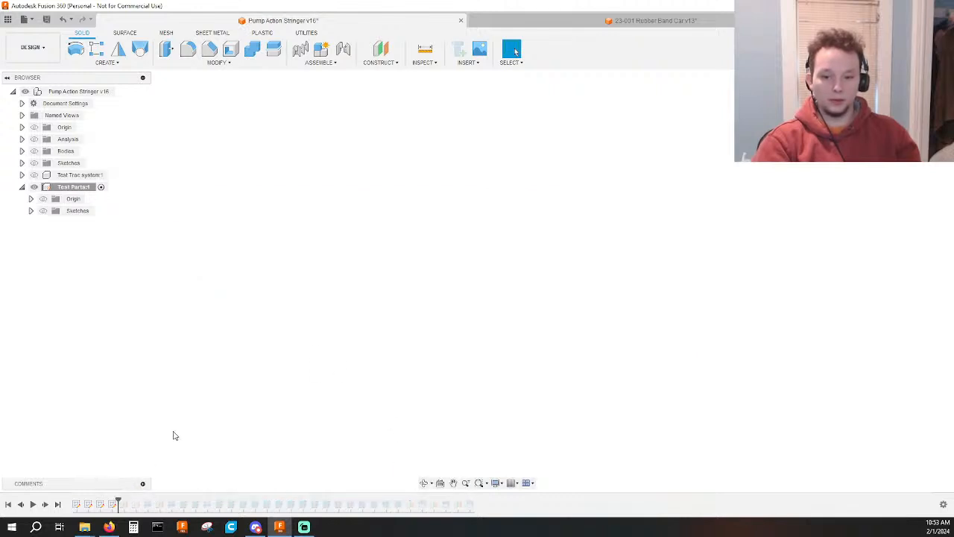
{"action": "left_click", "coordinate": [42, 211]}
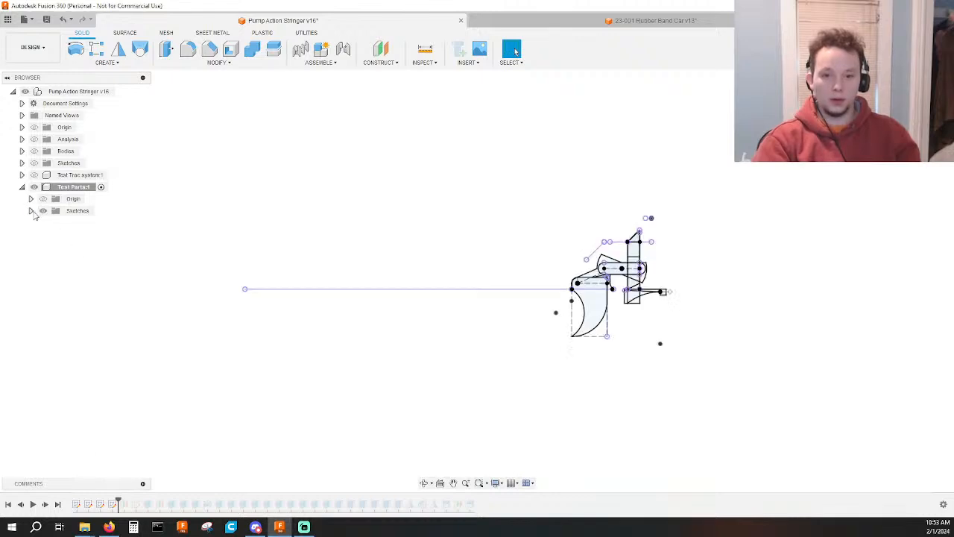
{"action": "left_click", "coordinate": [31, 211]}
{"action": "left_click", "coordinate": [52, 247]}
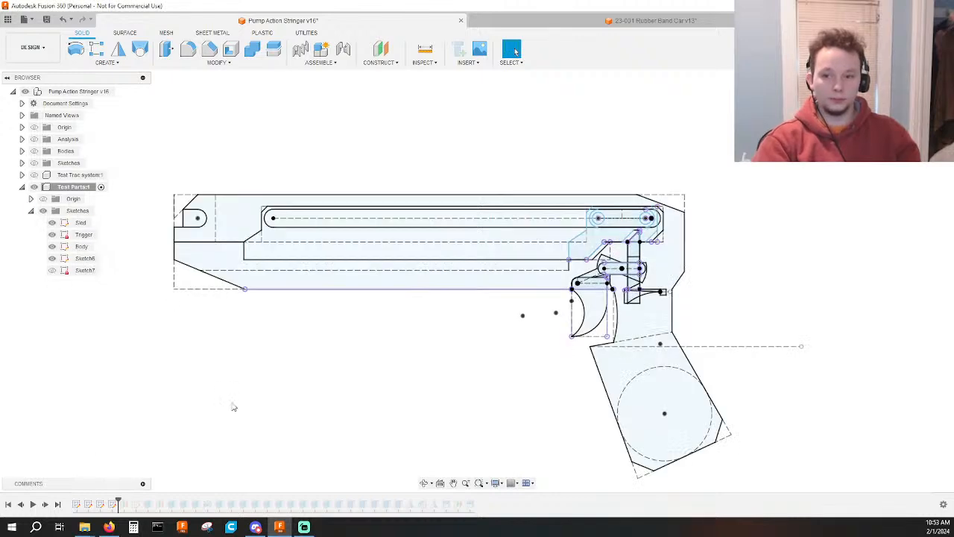
Open the Body sketch from the timeline for editing.
{"action": "scroll", "coordinate": [384, 386], "scroll_direction": "up", "scroll_amount": 1}
{"action": "mouse_move", "coordinate": [268, 386]}
{"action": "middle_mouse_down"}
{"action": "mouse_move", "coordinate": [384, 385]}
{"action": "mouse_move", "coordinate": [379, 409]}
{"action": "middle_mouse_up"}
{"action": "scroll", "coordinate": [384, 388], "scroll_direction": "up", "scroll_amount": 2}
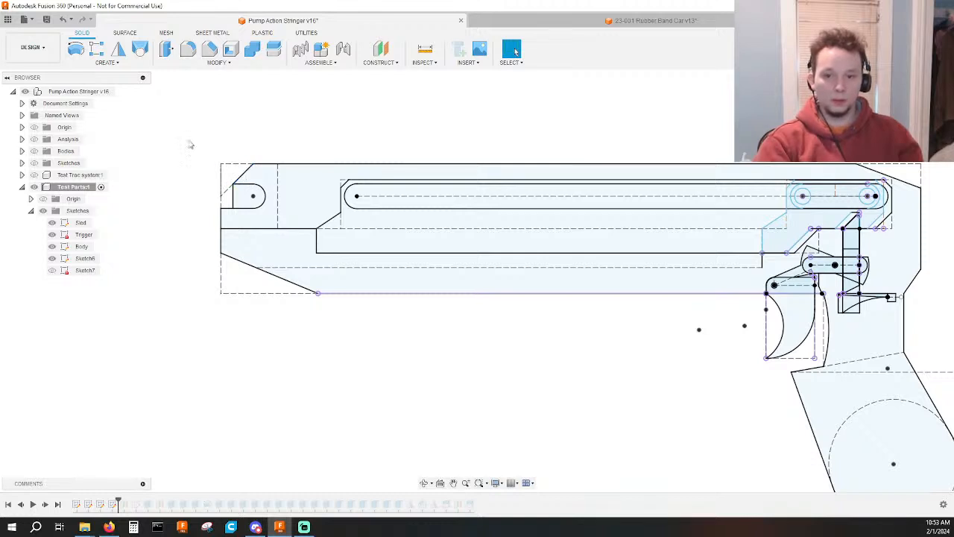
{"action": "left_click", "coordinate": [77, 505]}
{"action": "left_click", "coordinate": [88, 505]}
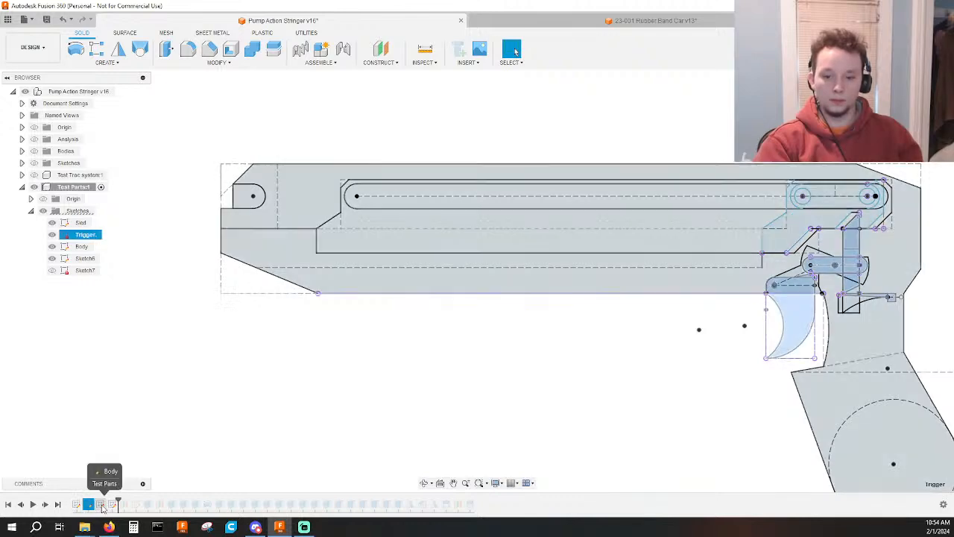
{"action": "double_click", "coordinate": [100, 505]}
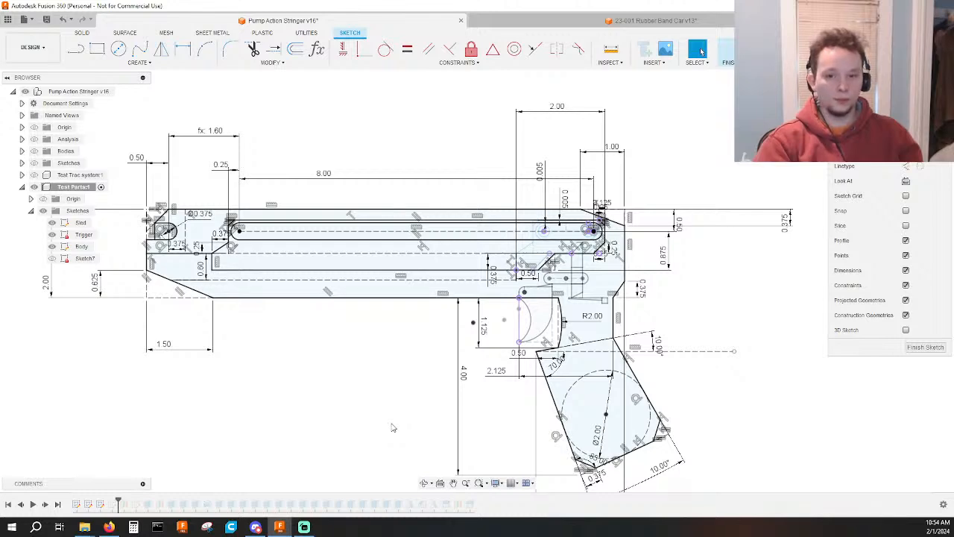
Set the horizontal distance between the body's front edge and the upper end of the front chamfer to 0.25 in.
{"action": "scroll", "coordinate": [130, 220], "scroll_direction": "up", "scroll_amount": 5}
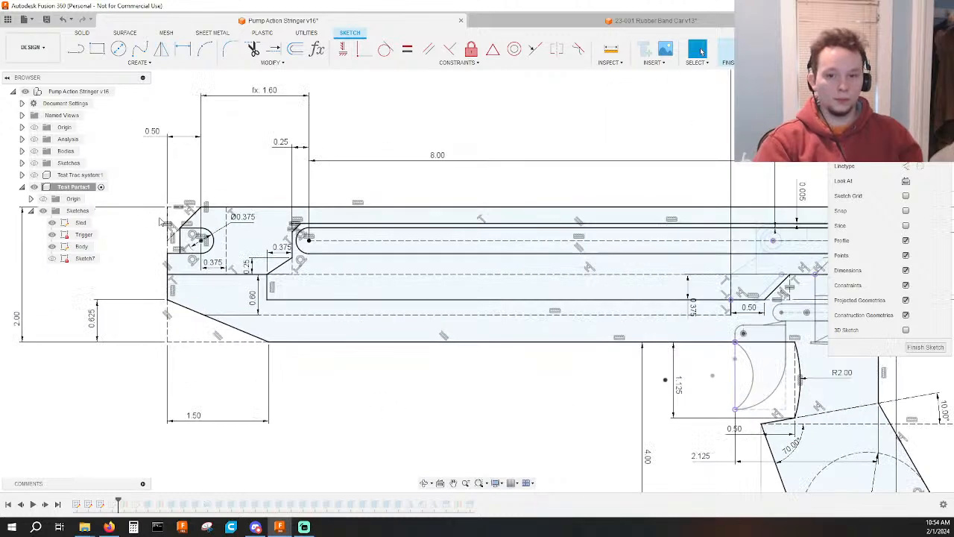
{"action": "scroll", "coordinate": [224, 254], "scroll_direction": "down", "scroll_amount": 2}
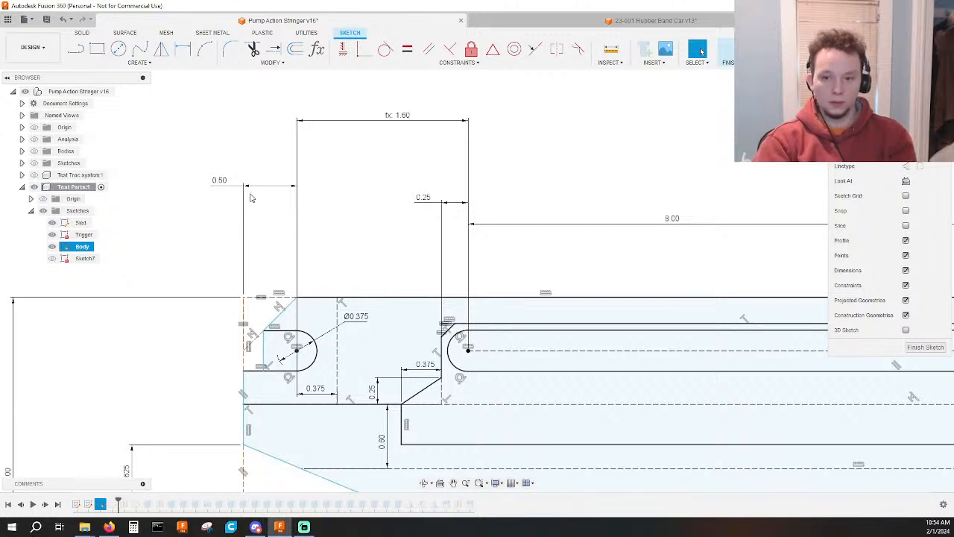
{"action": "double_click", "coordinate": [272, 185]}
{"action": "type", "text": "0.25"}
{"action": "key", "text": "Return"}
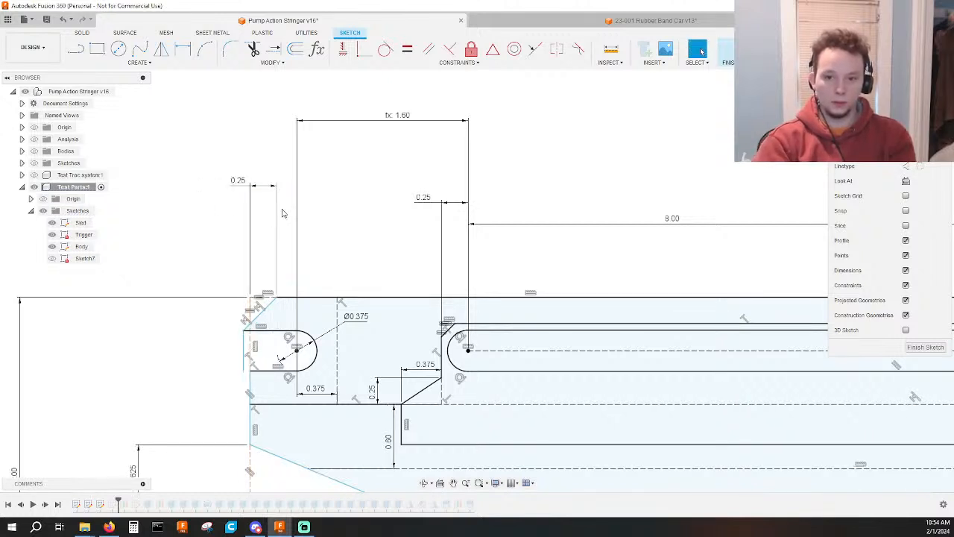
Pull the body's front edge slightly forward and delete the short vertical line across the front slot's mouth.
{"action": "scroll", "coordinate": [256, 371], "scroll_direction": "up", "scroll_amount": 2}
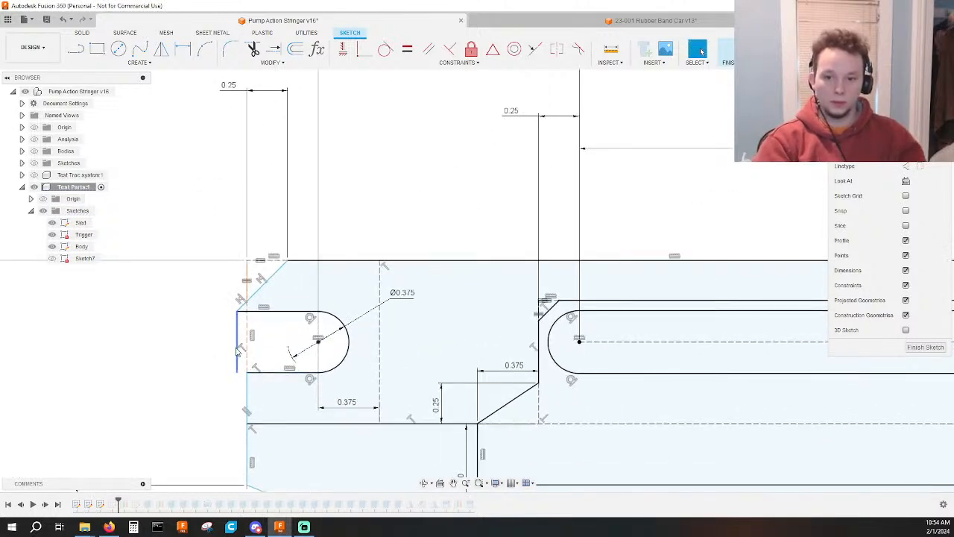
{"action": "left_click_drag", "start_coordinate": [240, 385], "coordinate": [231, 383]}
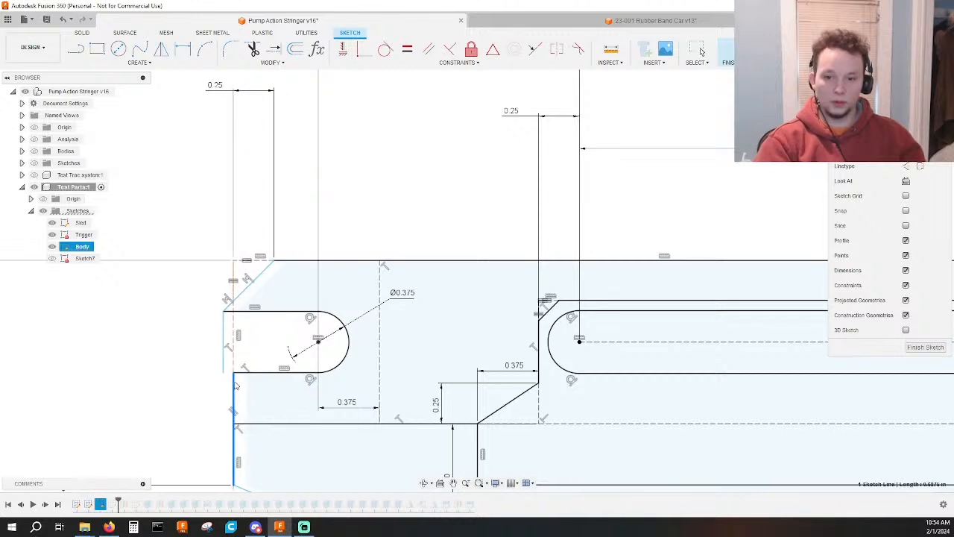
{"action": "left_click", "coordinate": [224, 340]}
{"action": "key", "text": "Delete"}
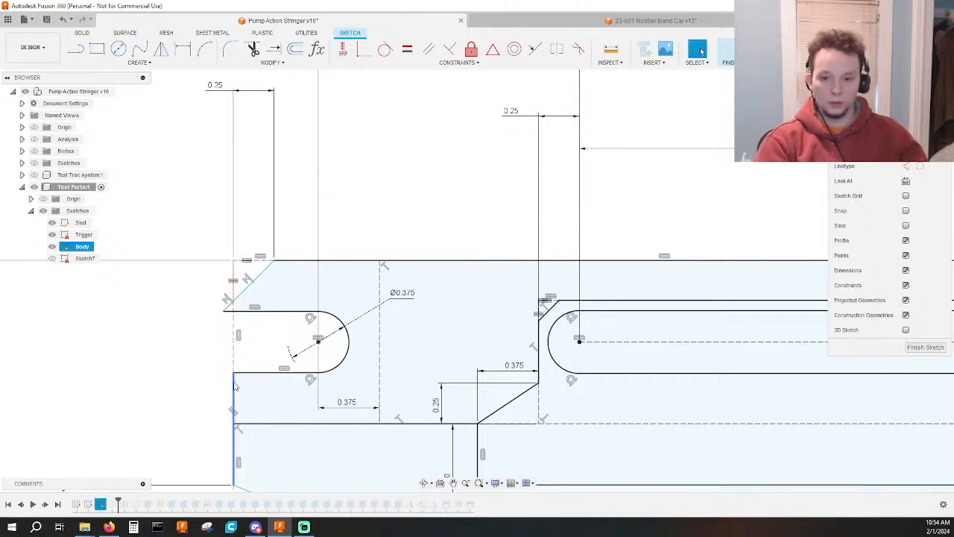
Try to constrain the front end point of the slot's upper line coincident with the vertical construction line at the front.
{"action": "left_click_drag", "start_coordinate": [234, 386], "coordinate": [230, 384]}
{"action": "left_click", "coordinate": [223, 329]}
{"action": "left_click", "coordinate": [221, 309]}
{"action": "left_click", "coordinate": [230, 328]}
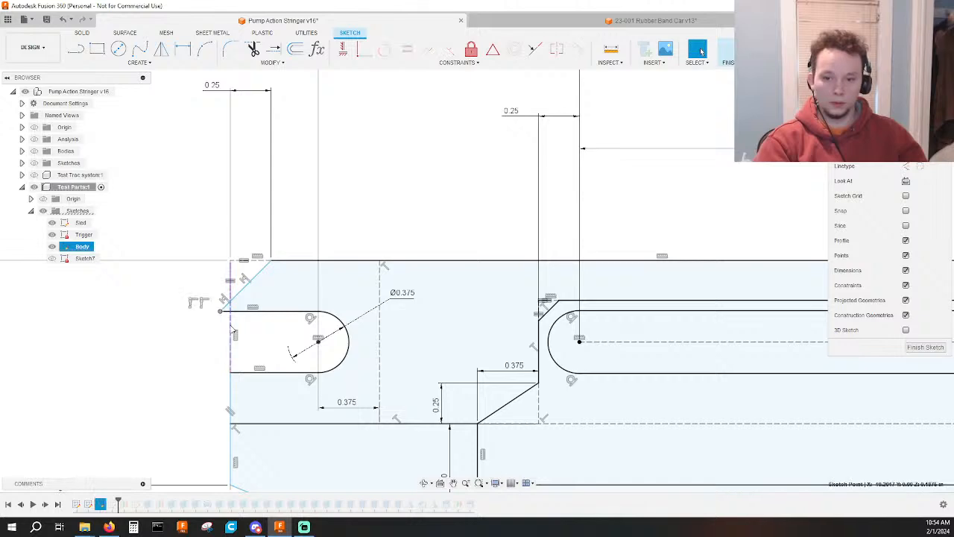
{"action": "left_click", "coordinate": [360, 50]}
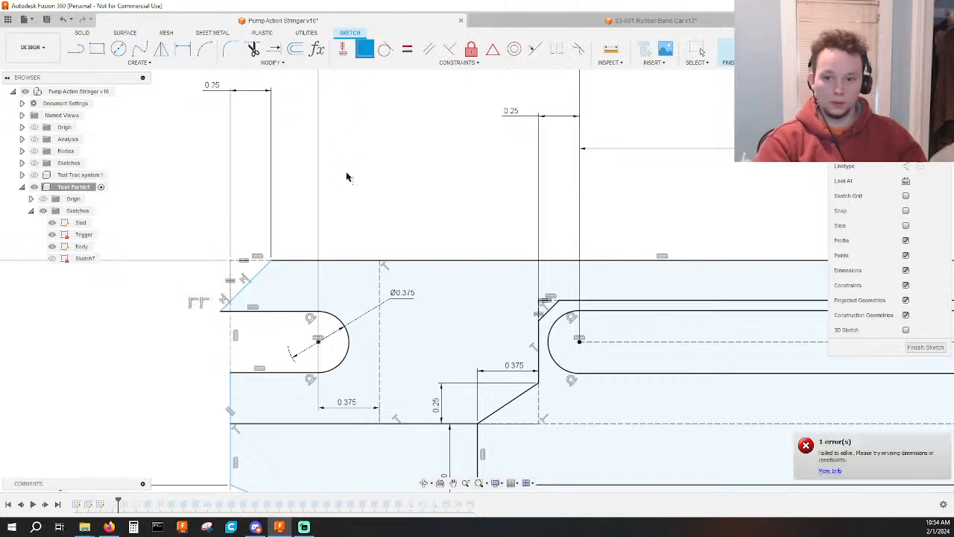
{"action": "scroll", "coordinate": [334, 209], "scroll_direction": "down", "scroll_amount": 3}
{"action": "middle_click_drag", "start_coordinate": [346, 210], "coordinate": [359, 165]}
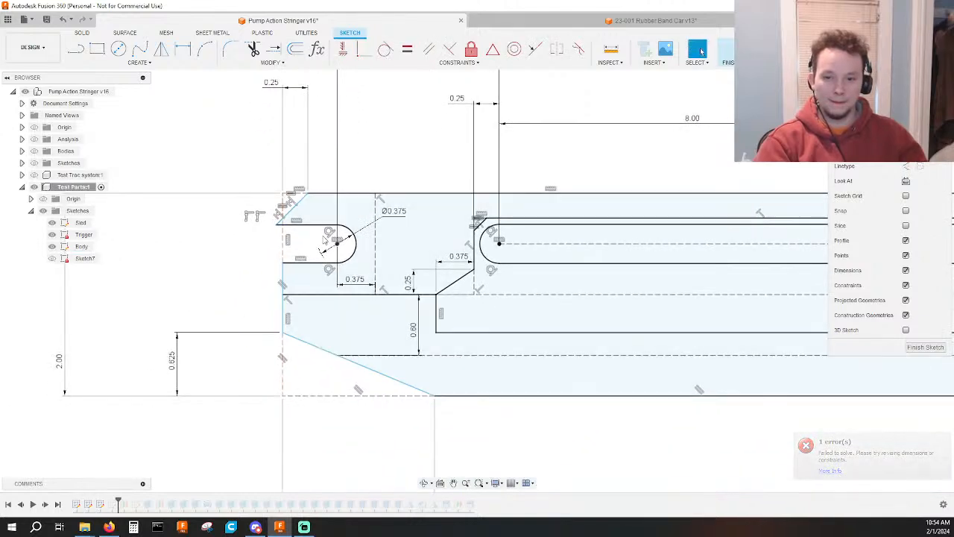
Remove the upper horizontal line of the front slot, keeping the slot's arc and lower line.
{"action": "scroll", "coordinate": [294, 231], "scroll_direction": "up", "scroll_amount": 2}
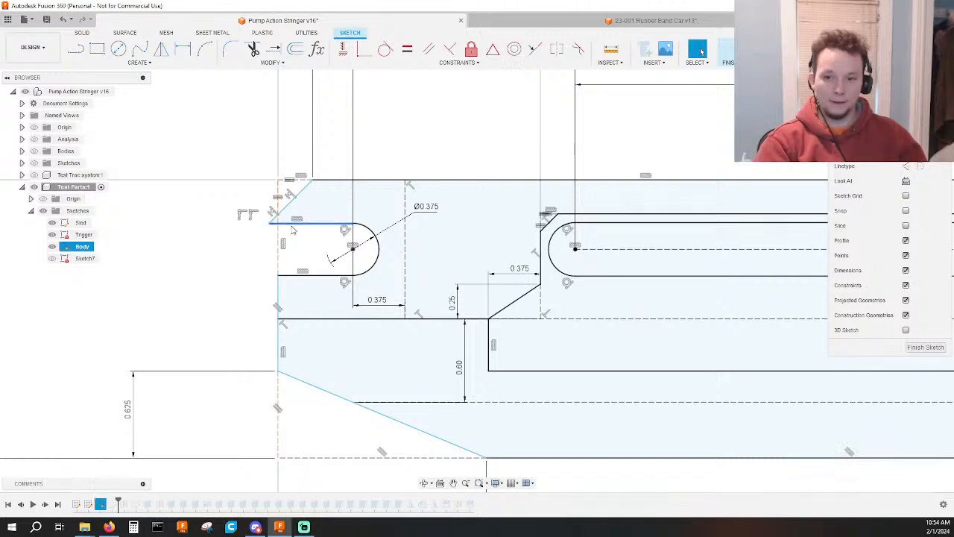
{"action": "scroll", "coordinate": [246, 216], "scroll_direction": "down", "scroll_amount": 4}
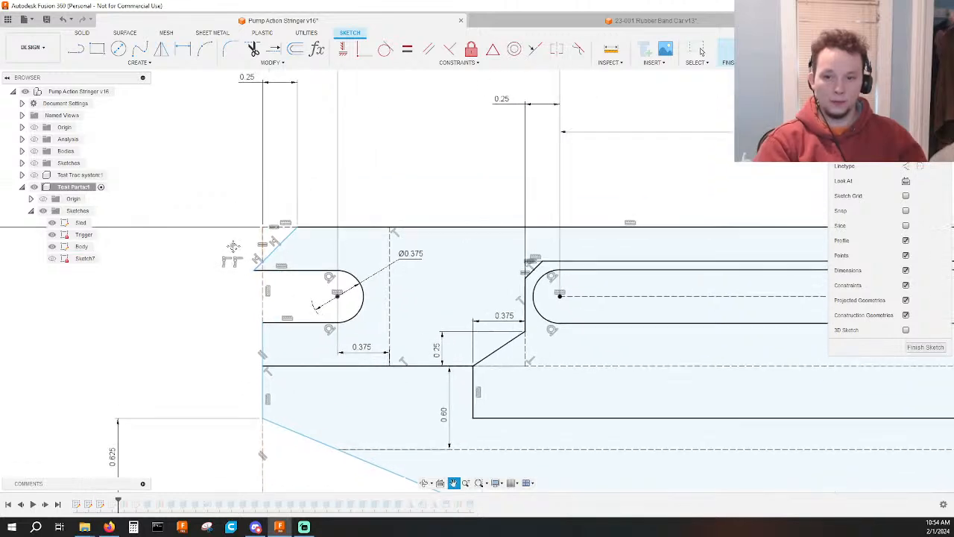
{"action": "middle_click_drag", "start_coordinate": [293, 259], "coordinate": [284, 263]}
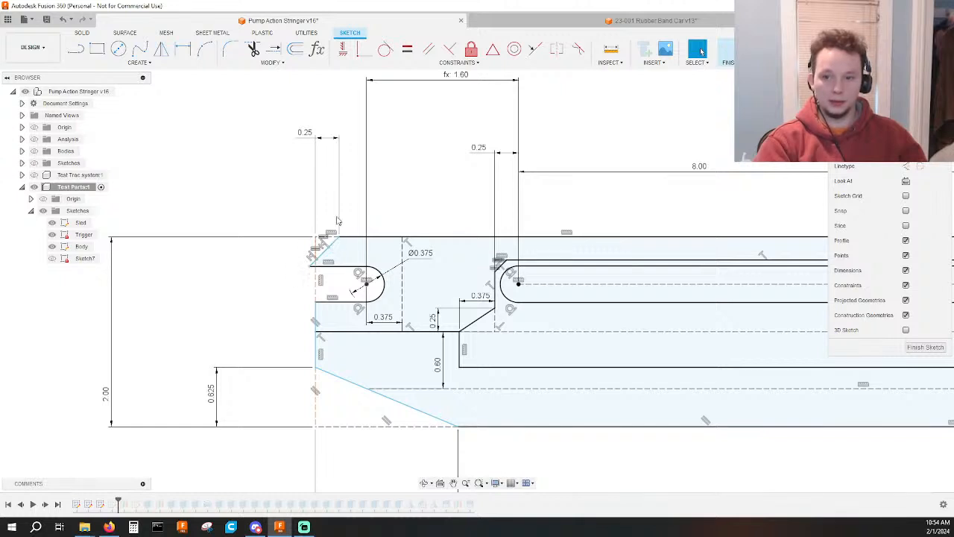
{"action": "scroll", "coordinate": [316, 249], "scroll_direction": "up", "scroll_amount": 3}
{"action": "left_click", "coordinate": [316, 251]}
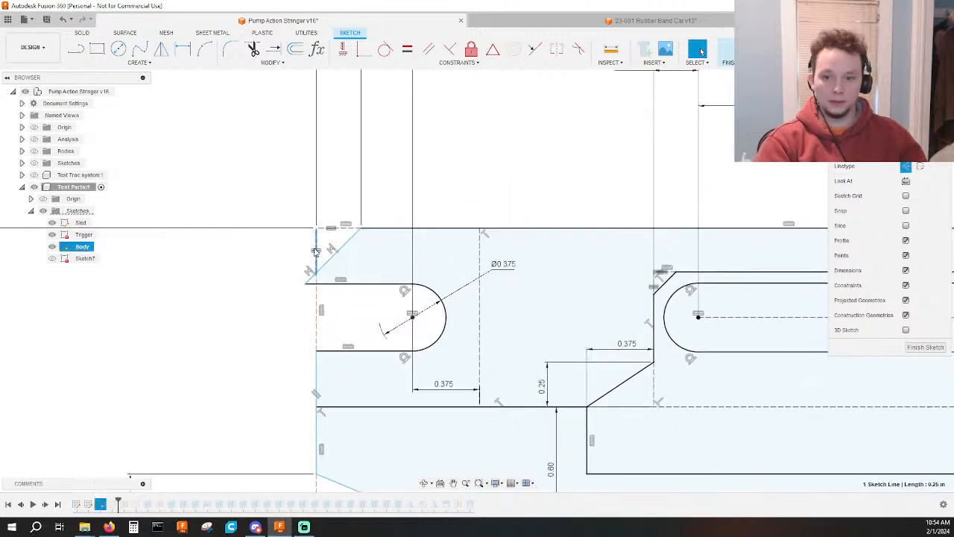
{"action": "scroll", "coordinate": [318, 274], "scroll_direction": "up", "scroll_amount": 2}
{"action": "key", "text": "Escape"}
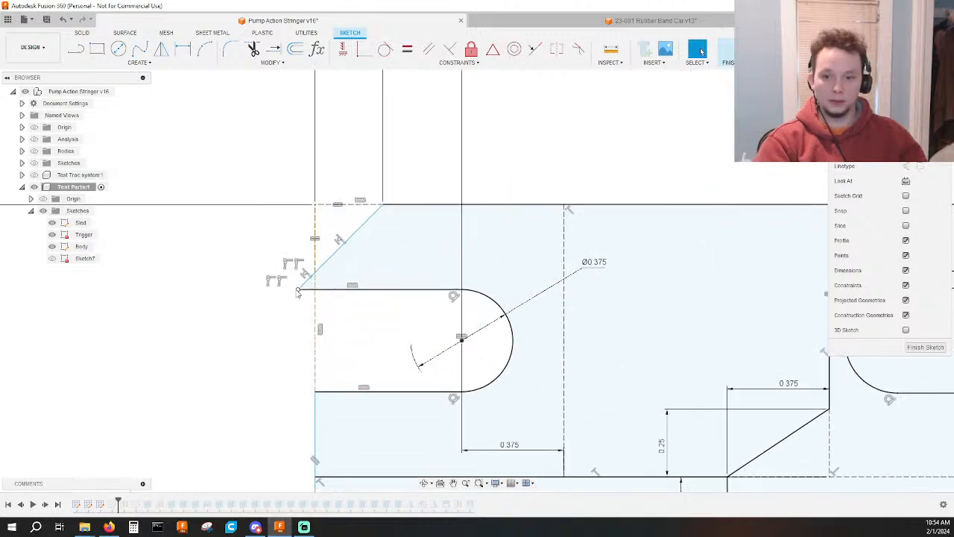
{"action": "left_click_drag", "start_coordinate": [298, 290], "coordinate": [307, 290]}
{"action": "scroll", "coordinate": [358, 295], "scroll_direction": "down", "scroll_amount": 5}
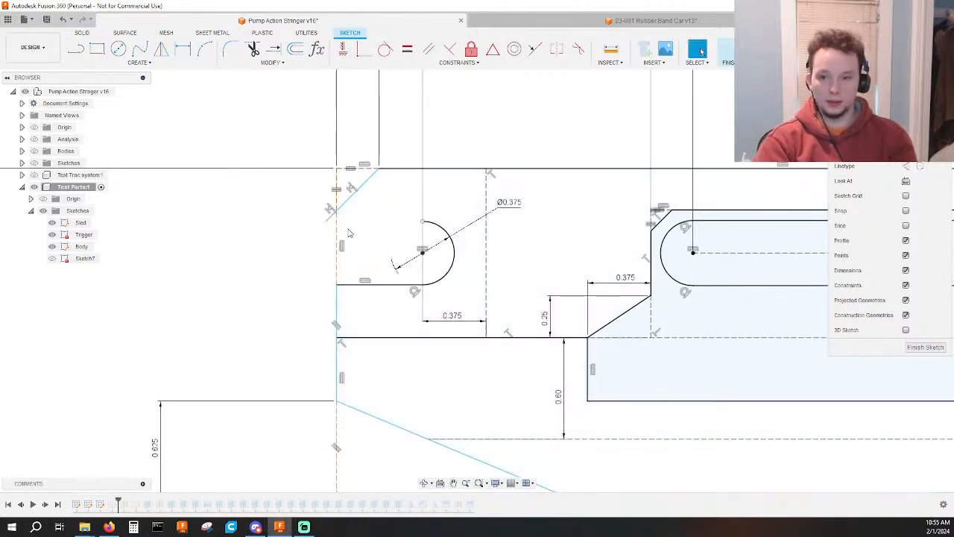
Pull the lower end of the front chamfer line back along the diagonal and delete the dashed construction line overlapping it.
{"action": "scroll", "coordinate": [323, 224], "scroll_direction": "up", "scroll_amount": 3}
{"action": "left_click", "coordinate": [323, 220]}
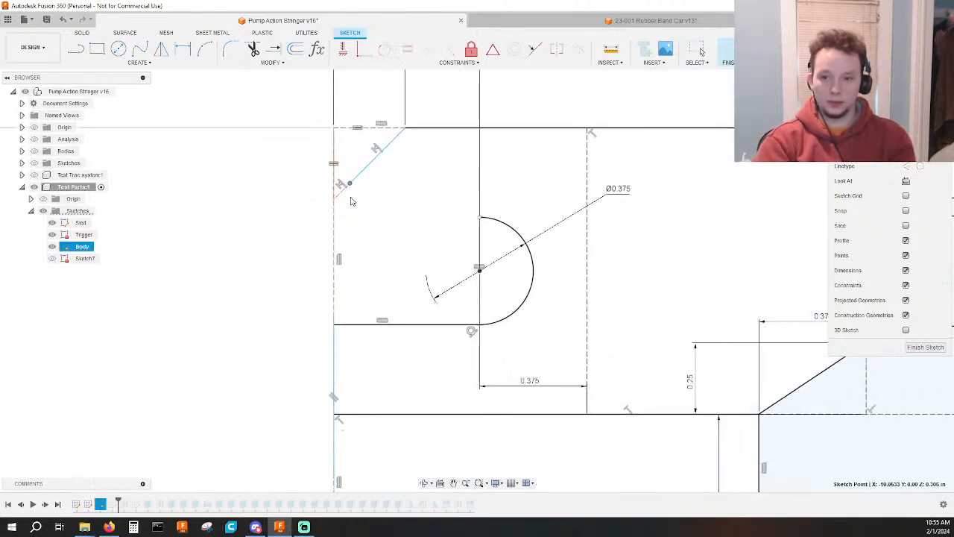
{"action": "left_click_drag", "start_coordinate": [376, 186], "coordinate": [374, 181]}
{"action": "left_click", "coordinate": [366, 167]}
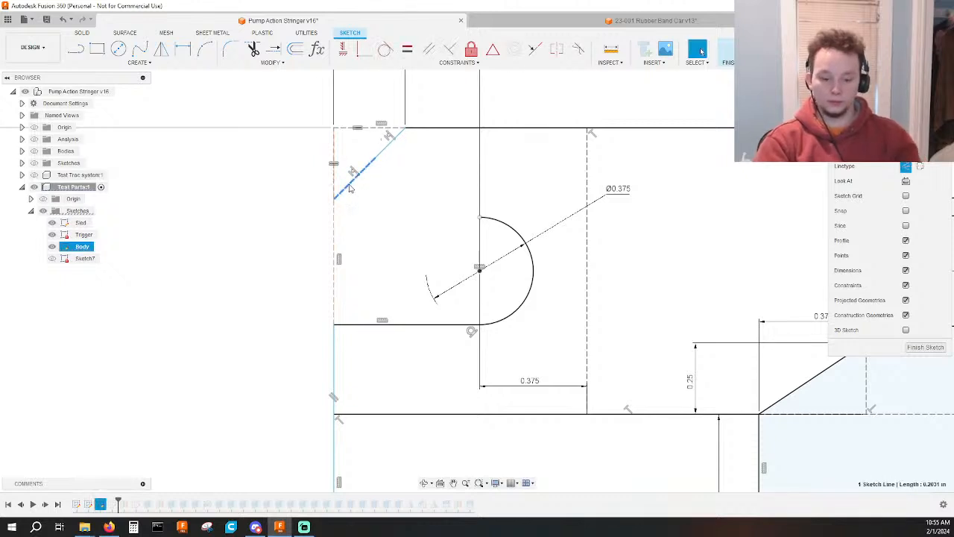
{"action": "key", "text": "Delete"}
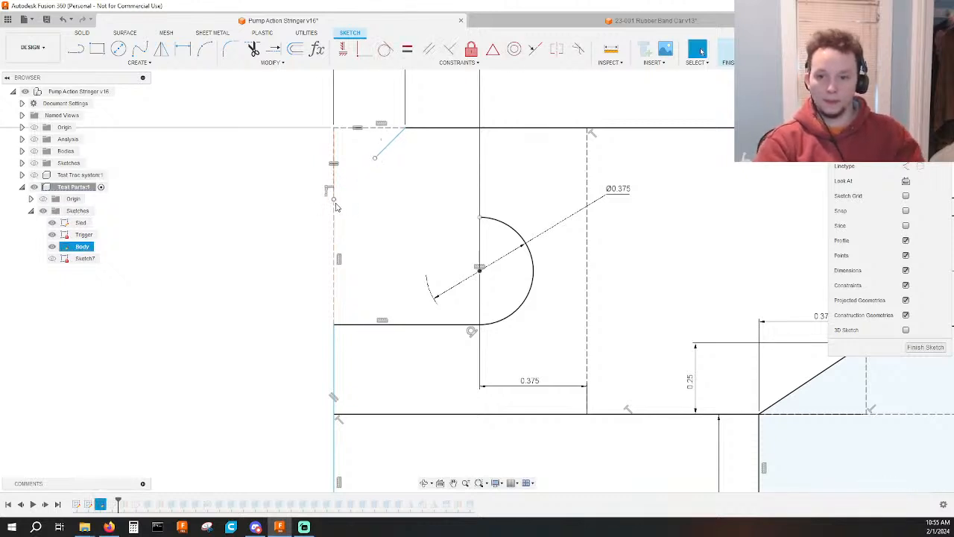
Make the chamfer line's free end coincident with the point on the vertical front construction line.
{"action": "left_click", "coordinate": [335, 201]}
{"action": "left_click", "coordinate": [375, 158], "text": "shift"}
{"action": "left_click", "coordinate": [363, 52]}
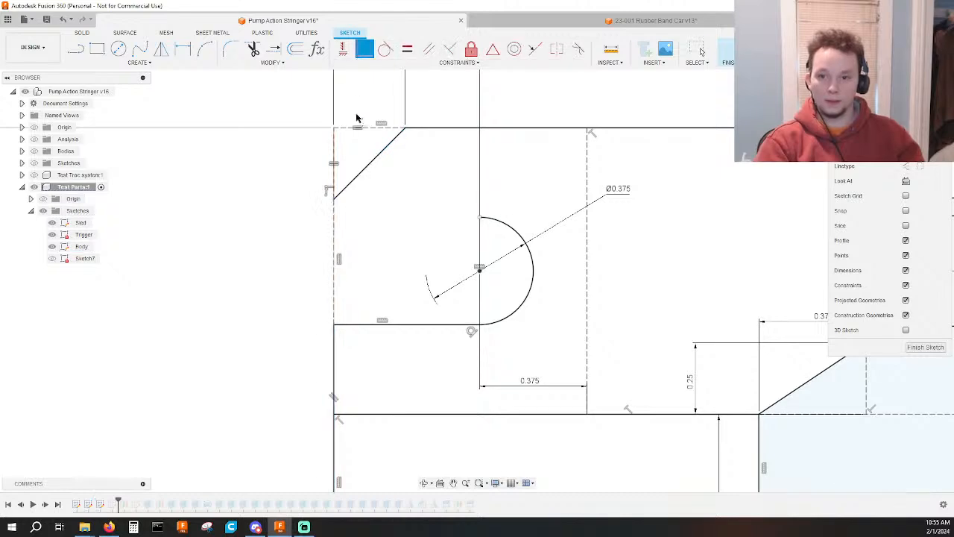
{"action": "key", "text": "Escape"}
Draw a horizontal line from the upper end of the front slot's arc to the body's vertical front edge.
{"action": "scroll", "coordinate": [366, 281], "scroll_direction": "down", "scroll_amount": 5}
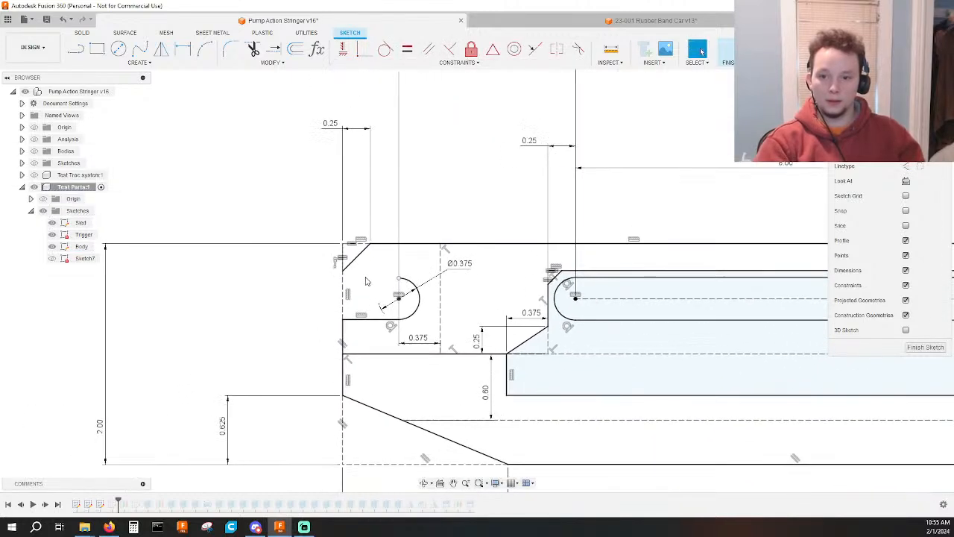
{"action": "key", "text": "l"}
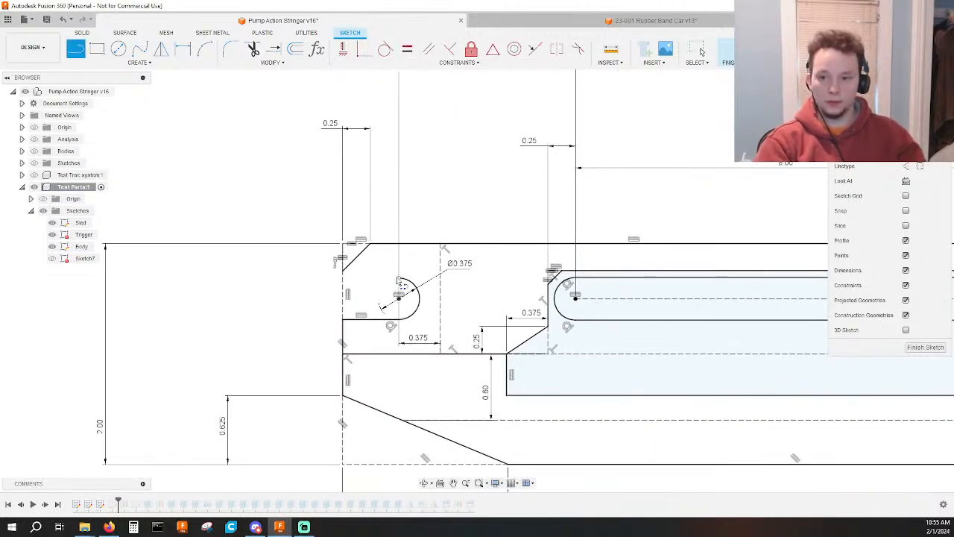
{"action": "left_click", "coordinate": [400, 282]}
{"action": "scroll", "coordinate": [334, 283], "scroll_direction": "up", "scroll_amount": 2}
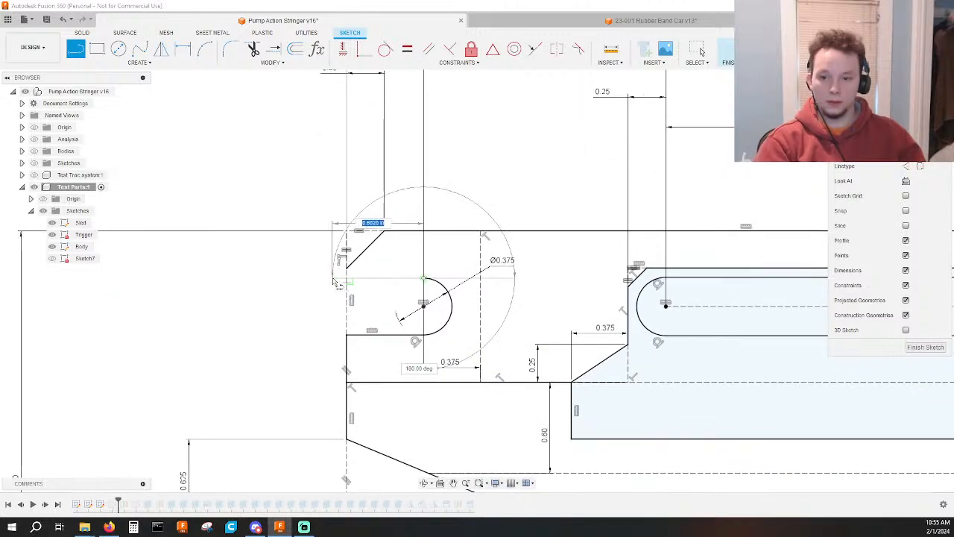
{"action": "left_click", "coordinate": [335, 282]}
{"action": "scroll", "coordinate": [335, 282], "scroll_direction": "up", "scroll_amount": 2}
{"action": "key", "text": "Escape"}
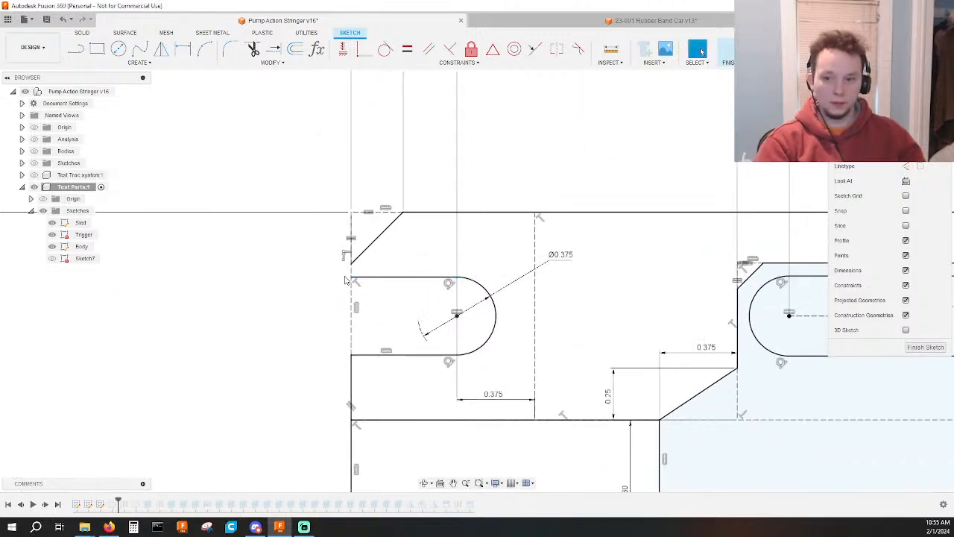
Remove the long vertical construction line at the front and connect the slot's upper line to the chamfer's lower end with a short line.
{"action": "left_click", "coordinate": [351, 272]}
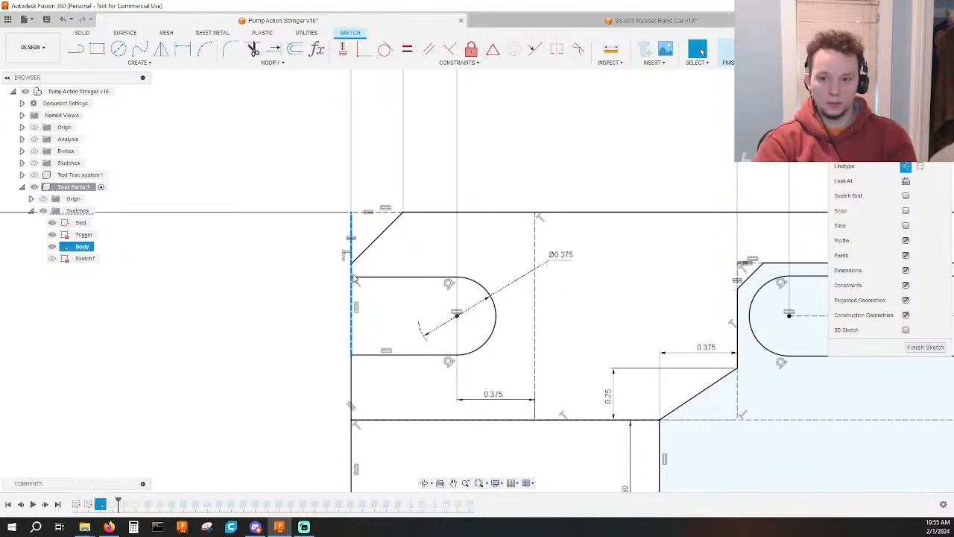
{"action": "key", "text": "l"}
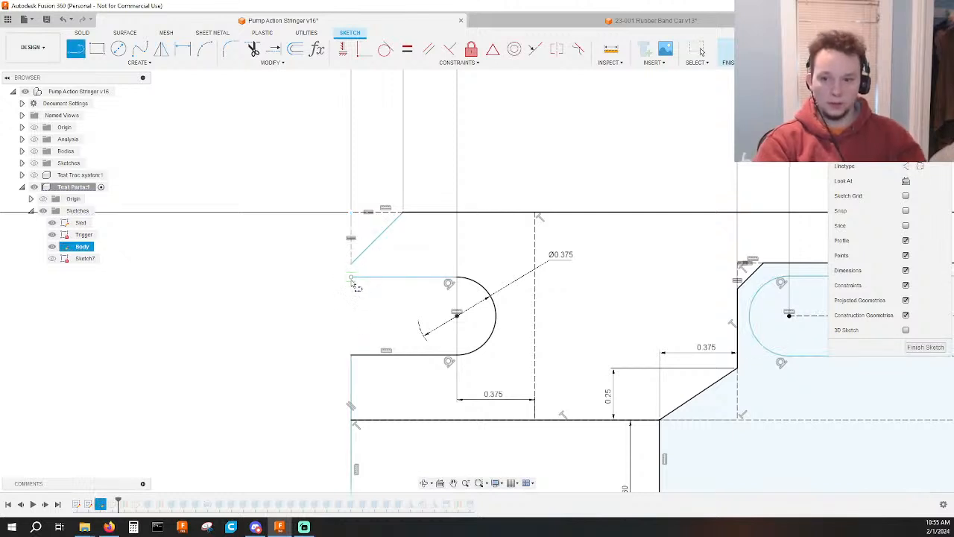
{"action": "left_click", "coordinate": [351, 276]}
{"action": "left_click", "coordinate": [351, 262]}
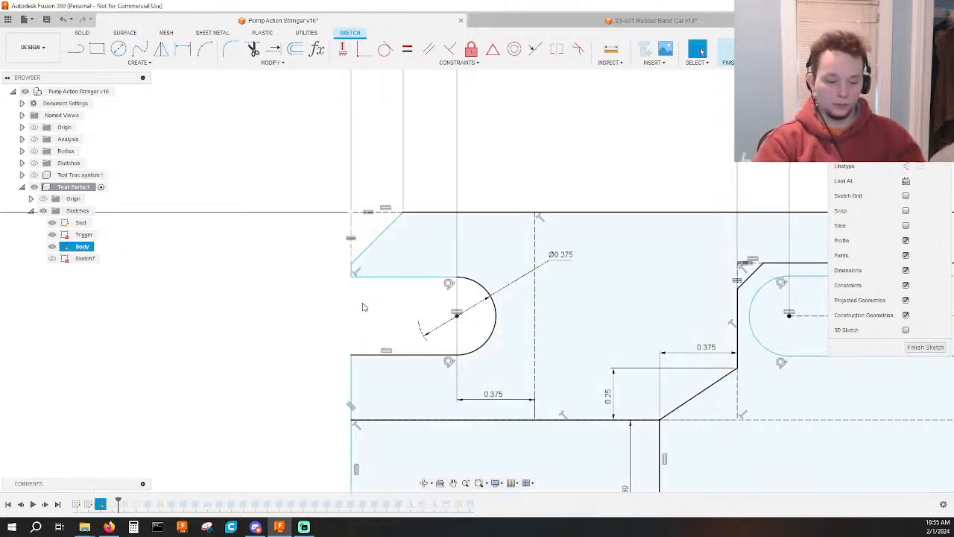
{"action": "key", "text": "Escape"}
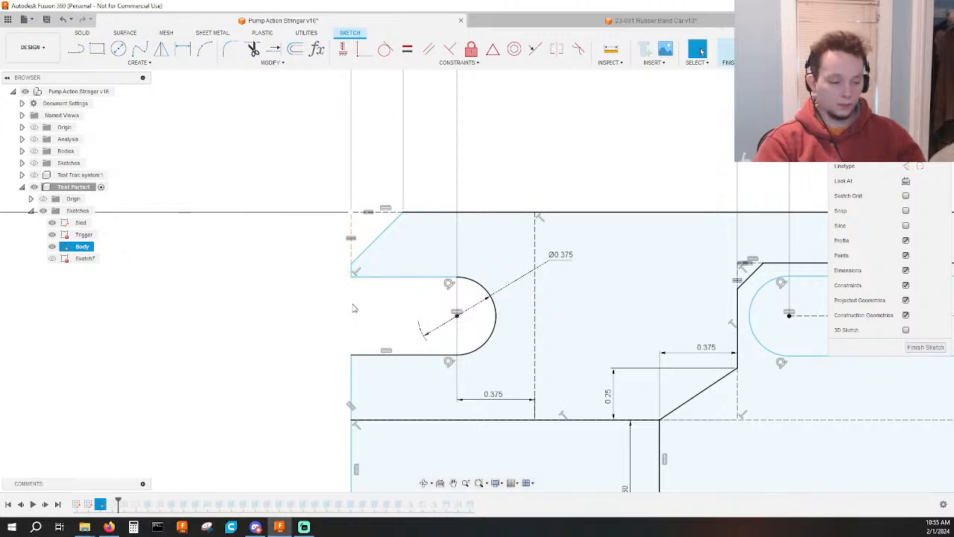
Draw a 0.375 in vertical construction line across the slot's open mouth, joining the front ends of its upper and lower lines.
{"action": "key", "text": "x"}
{"action": "key", "text": "l"}
{"action": "left_click", "coordinate": [352, 277]}
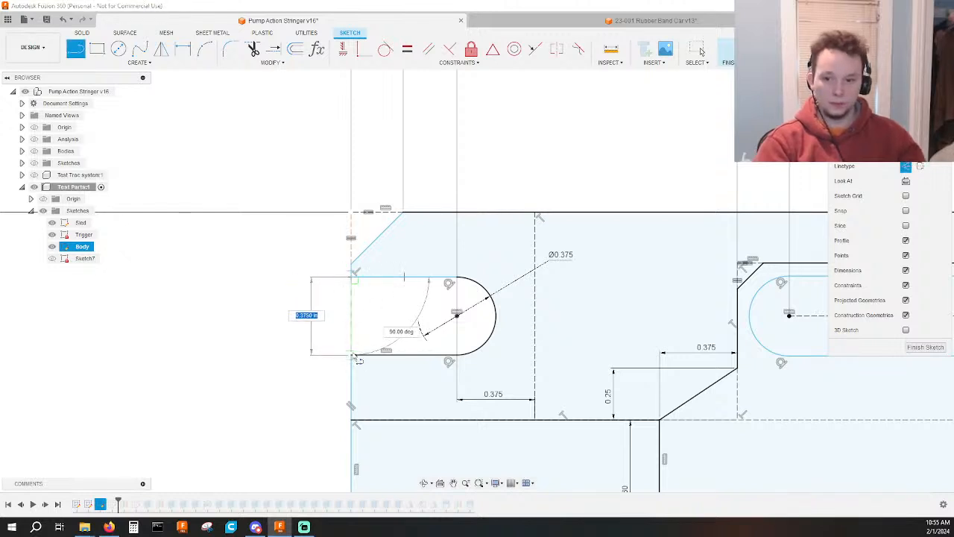
{"action": "left_click", "coordinate": [351, 354]}
{"action": "key", "text": "Escape"}
Make the chamfer's two construction lines perpendicular and straighten the tilted upper line of the front slot to horizontal.
{"action": "left_click_drag", "start_coordinate": [351, 297], "coordinate": [354, 262]}
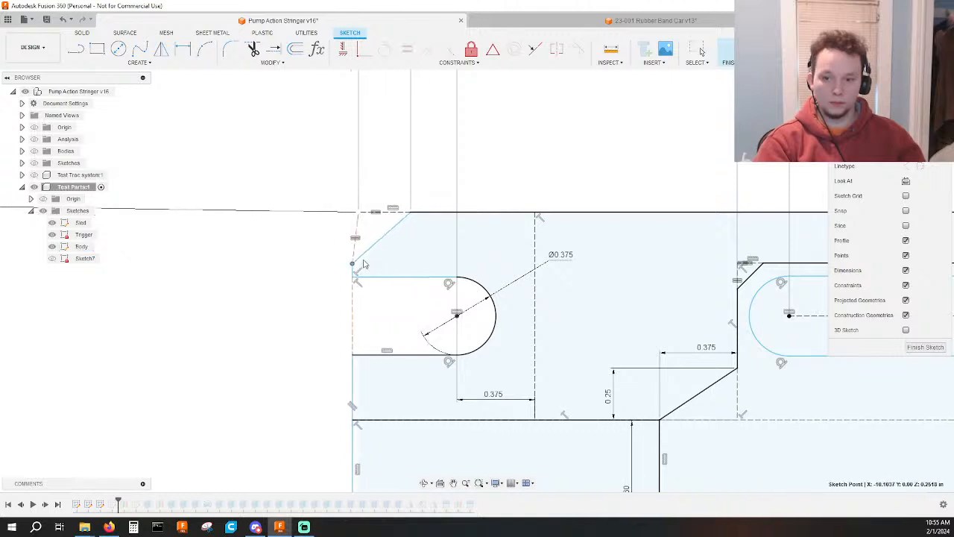
{"action": "left_click", "coordinate": [357, 227]}
{"action": "left_click", "coordinate": [365, 212], "text": "ctrl"}
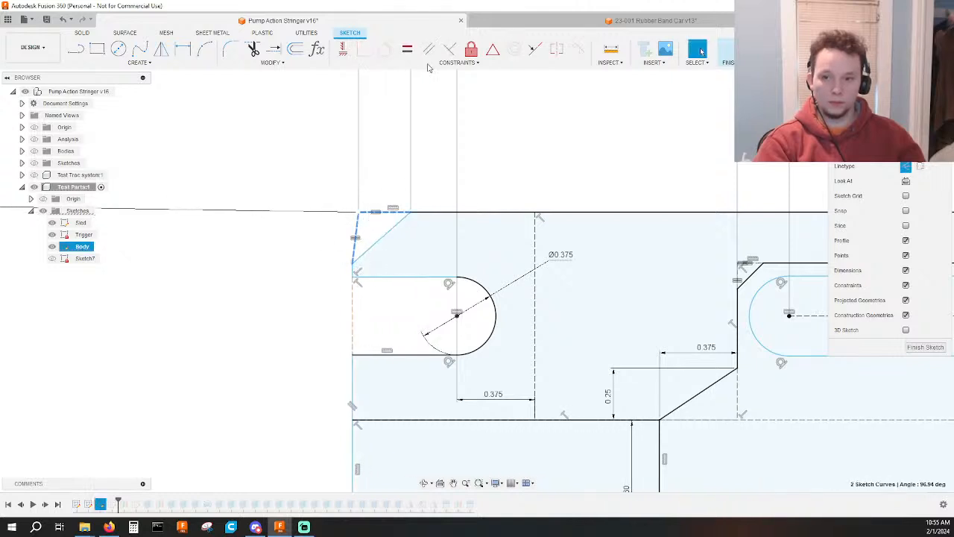
{"action": "left_click", "coordinate": [450, 50]}
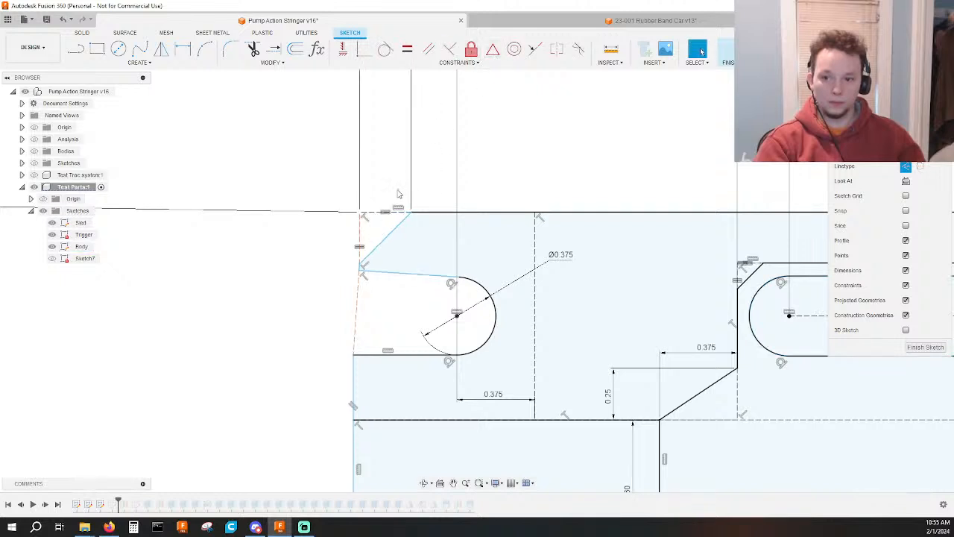
{"action": "left_click", "coordinate": [395, 275]}
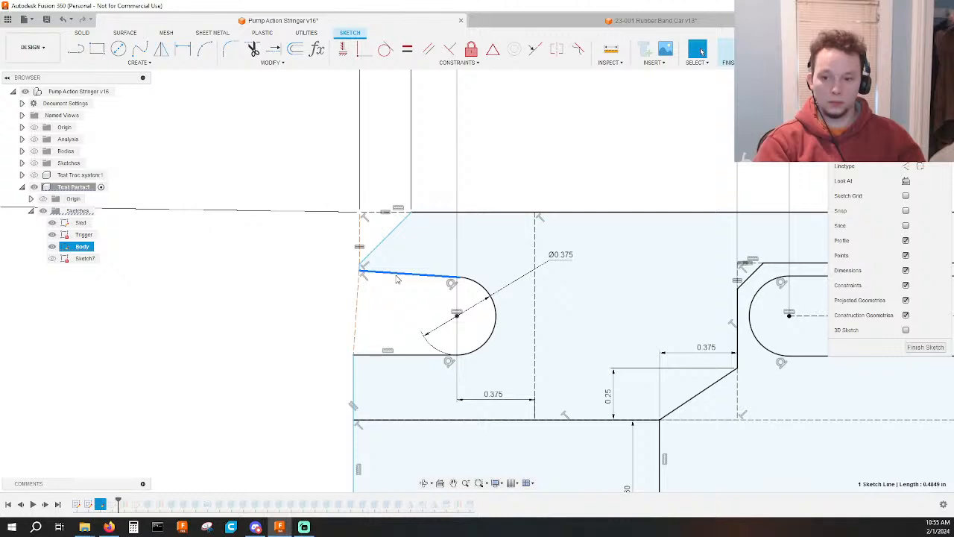
{"action": "left_click", "coordinate": [298, 277]}
{"action": "scroll", "coordinate": [298, 279], "scroll_direction": "down", "scroll_amount": 4}
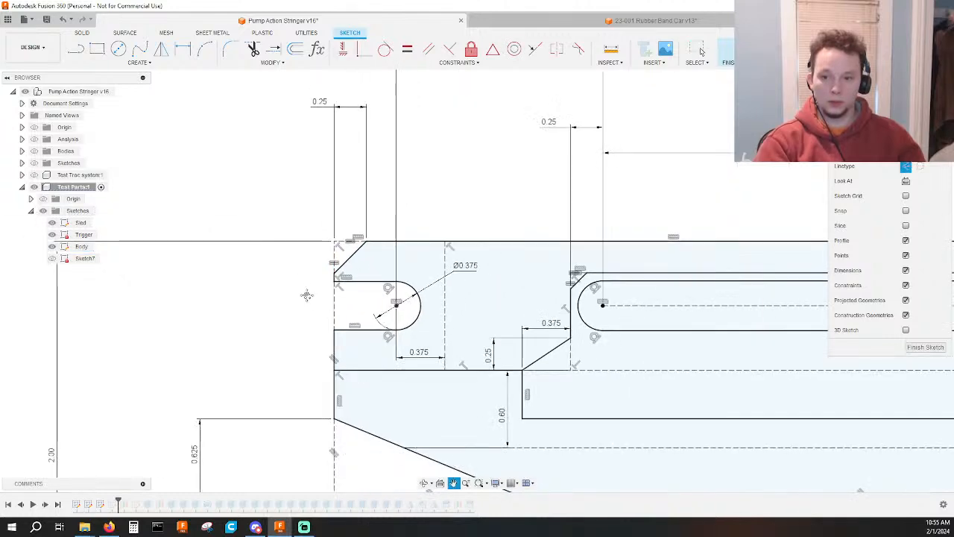
Set the horizontal width of the front chamfer to 0.375 in.
{"action": "scroll", "coordinate": [239, 285], "scroll_direction": "down", "scroll_amount": 3}
{"action": "scroll", "coordinate": [219, 285], "scroll_direction": "up", "scroll_amount": 2}
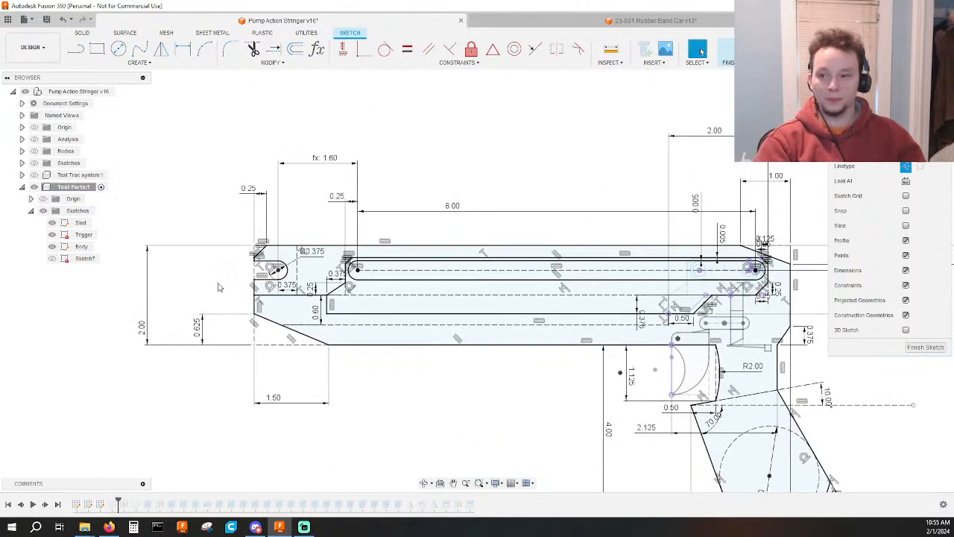
{"action": "middle_click_drag", "start_coordinate": [799, 224], "coordinate": [575, 195]}
{"action": "scroll", "coordinate": [574, 196], "scroll_direction": "up", "scroll_amount": 3}
{"action": "middle_click_drag", "start_coordinate": [669, 224], "coordinate": [279, 249]}
{"action": "scroll", "coordinate": [246, 291], "scroll_direction": "down", "scroll_amount": 5}
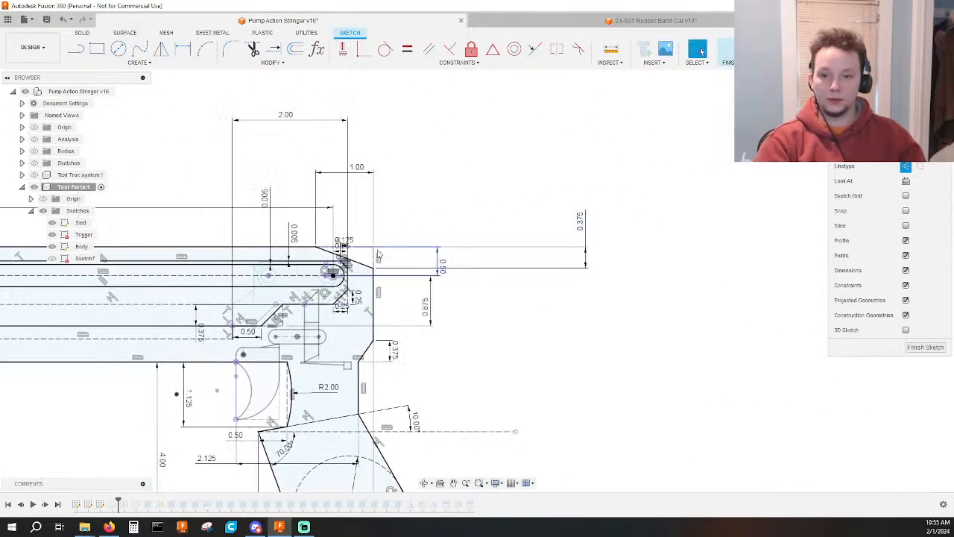
{"action": "scroll", "coordinate": [83, 209], "scroll_direction": "up", "scroll_amount": 1}
{"action": "middle_click_drag", "start_coordinate": [83, 209], "coordinate": [279, 205]}
{"action": "double_click", "coordinate": [307, 218]}
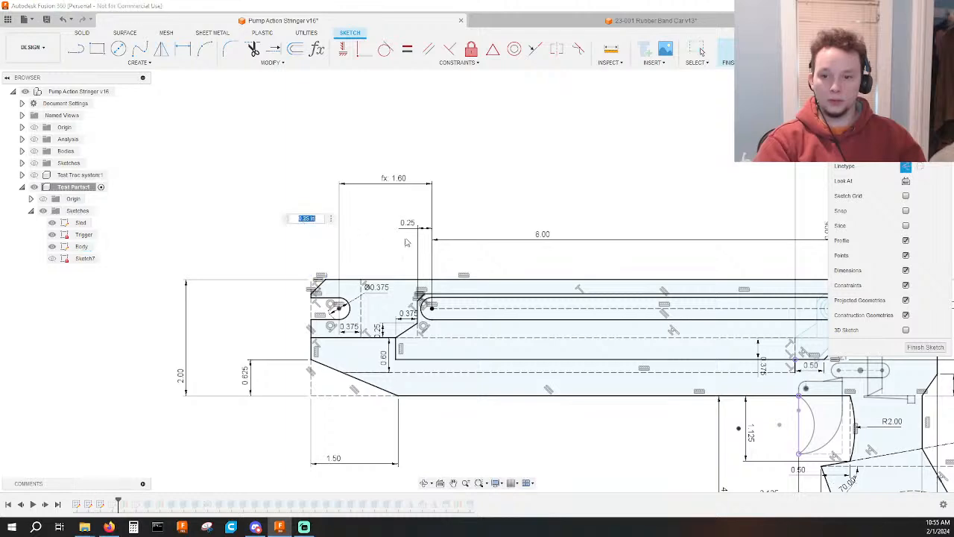
{"action": "type", "text": "0.375"}
{"action": "key", "text": "Return"}
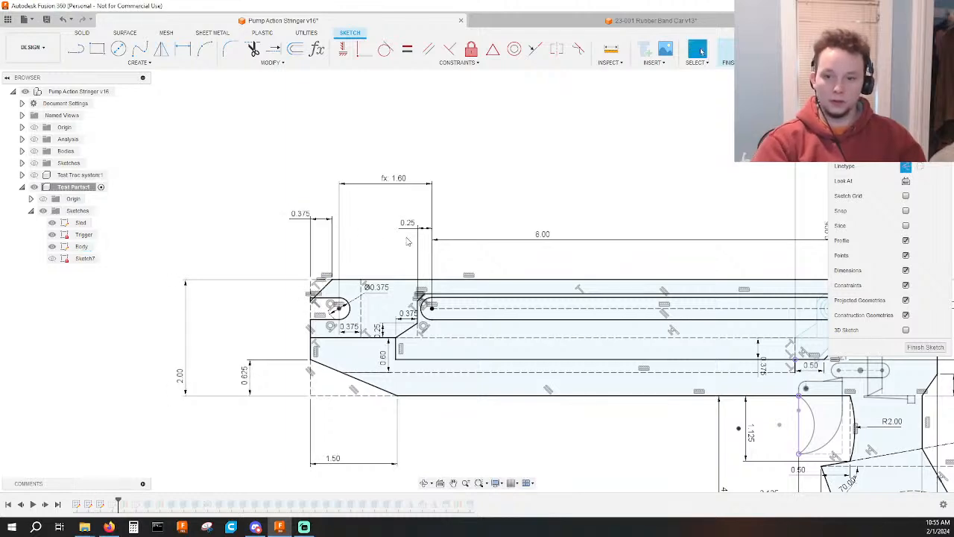
Examine the body profile from the front slot to the rear end, including the long slot's upper clearance line.
{"action": "scroll", "coordinate": [343, 319], "scroll_direction": "up", "scroll_amount": 2}
{"action": "scroll", "coordinate": [342, 317], "scroll_direction": "up", "scroll_amount": 1}
{"action": "scroll", "coordinate": [302, 308], "scroll_direction": "down", "scroll_amount": 3}
{"action": "middle_click_drag", "start_coordinate": [762, 313], "coordinate": [517, 302]}
{"action": "scroll", "coordinate": [718, 237], "scroll_direction": "down", "scroll_amount": 2}
{"action": "middle_click_drag", "start_coordinate": [823, 309], "coordinate": [695, 291]}
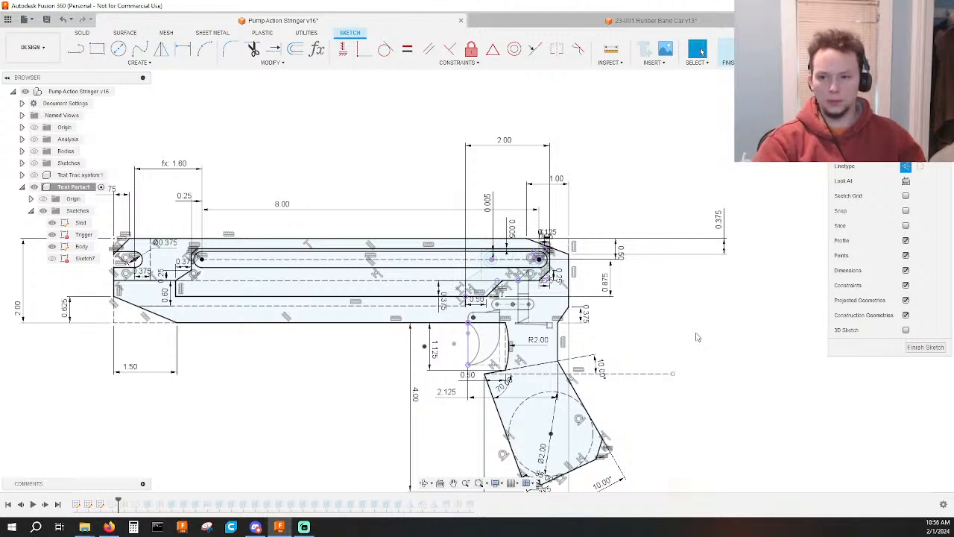
{"action": "scroll", "coordinate": [684, 319], "scroll_direction": "down", "scroll_amount": 2}
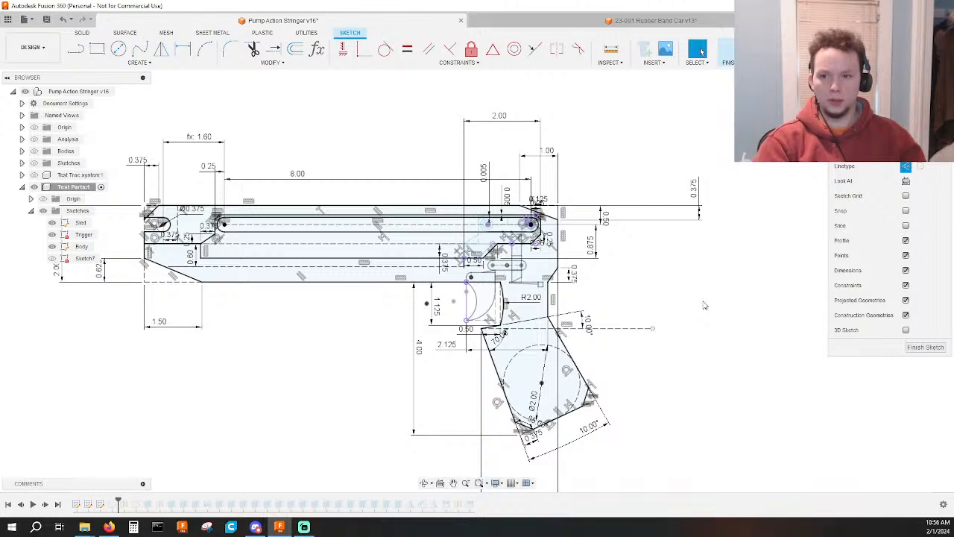
{"action": "scroll", "coordinate": [608, 247], "scroll_direction": "up", "scroll_amount": 3}
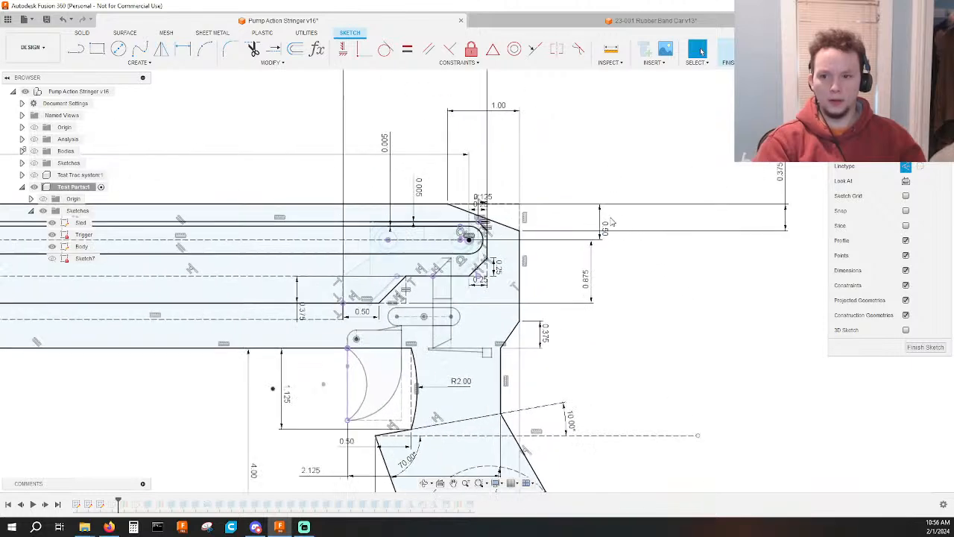
{"action": "scroll", "coordinate": [463, 224], "scroll_direction": "up", "scroll_amount": 2}
{"action": "left_click", "coordinate": [457, 220]}
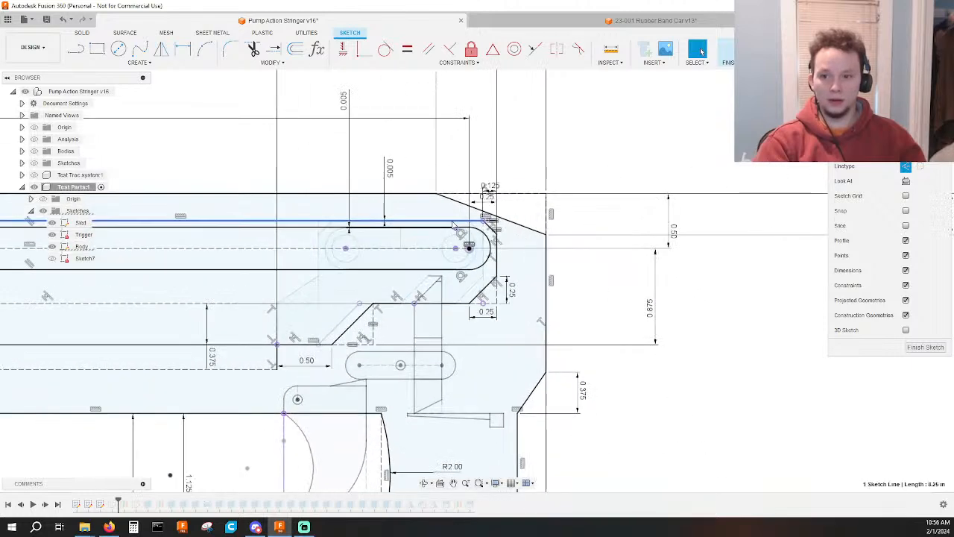
{"action": "scroll", "coordinate": [637, 256], "scroll_direction": "down", "scroll_amount": 3}
{"action": "mouse_move", "coordinate": [637, 255]}
{"action": "middle_mouse_down"}
{"action": "mouse_move", "coordinate": [617, 254]}
{"action": "mouse_move", "coordinate": [815, 275]}
{"action": "mouse_move", "coordinate": [623, 275]}
{"action": "middle_mouse_up"}
{"action": "mouse_move", "coordinate": [629, 304]}
{"action": "left_mouse_down"}
{"action": "mouse_move", "coordinate": [654, 309]}
{"action": "mouse_move", "coordinate": [661, 365]}
{"action": "left_mouse_up"}
{"action": "middle_click_drag", "start_coordinate": [661, 366], "coordinate": [858, 363]}
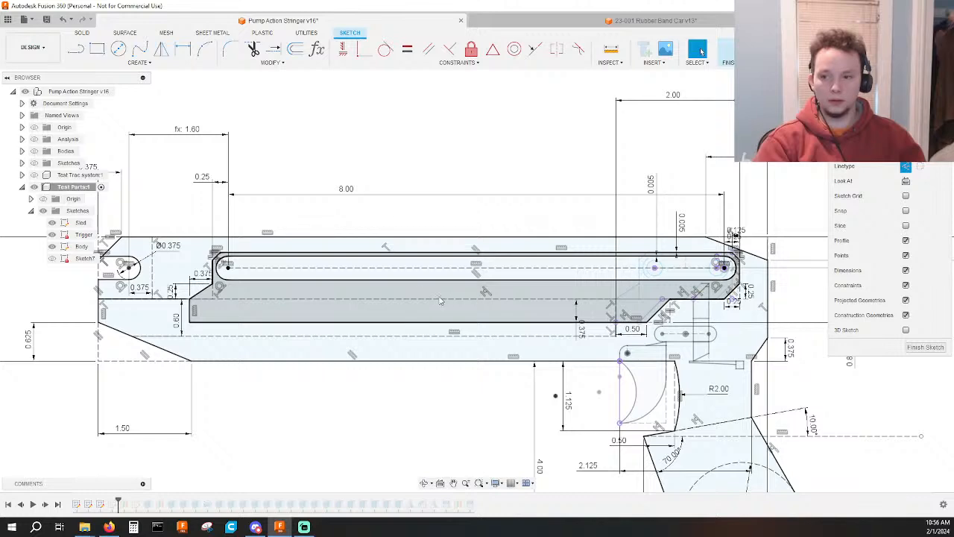
{"action": "middle_click_drag", "start_coordinate": [439, 301], "coordinate": [166, 291]}
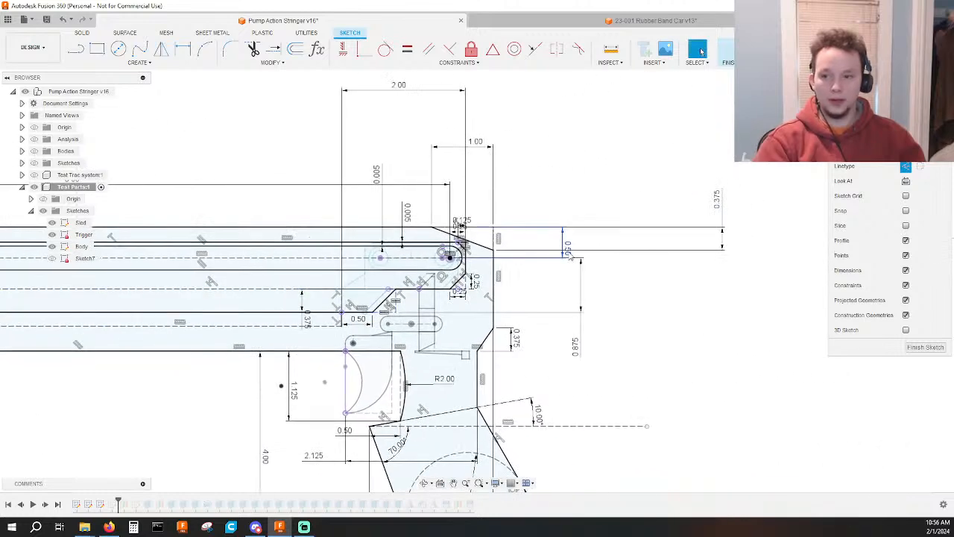
Try a distance of 0.75 in between the body's top edge and the long slot's centerline, and undo it.
{"action": "left_click", "coordinate": [597, 217]}
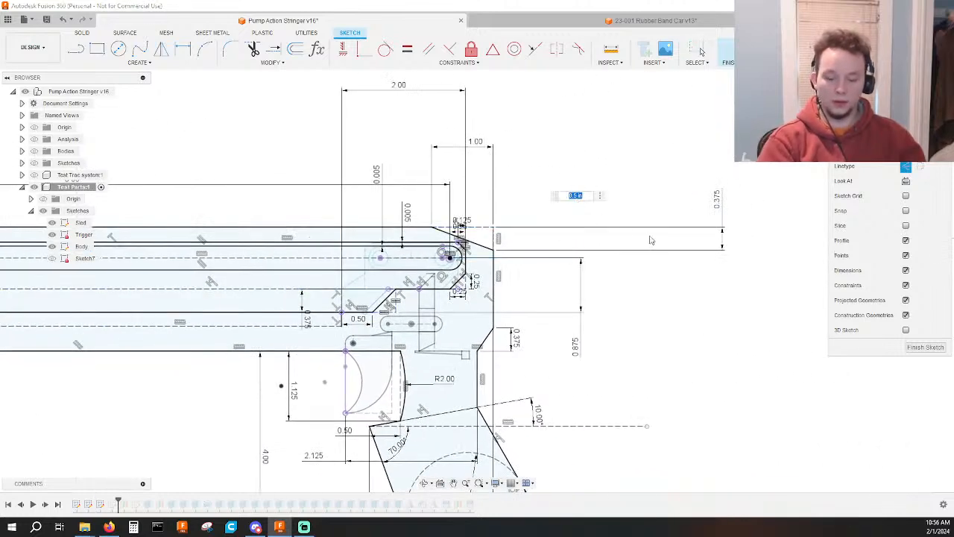
{"action": "type", "text": ".7"}
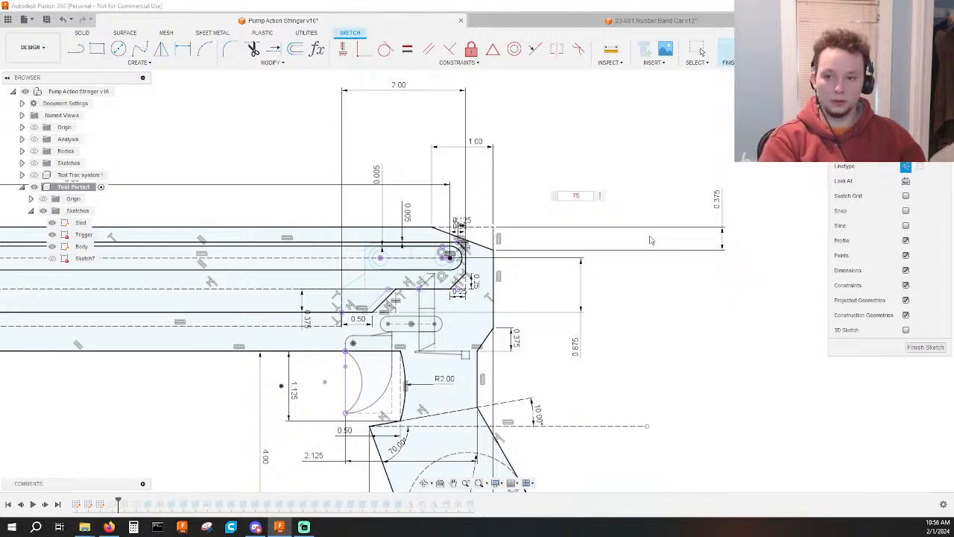
{"action": "type", "text": "5"}
{"action": "key", "text": "Return"}
{"action": "scroll", "coordinate": [706, 286], "scroll_direction": "down", "scroll_amount": 3}
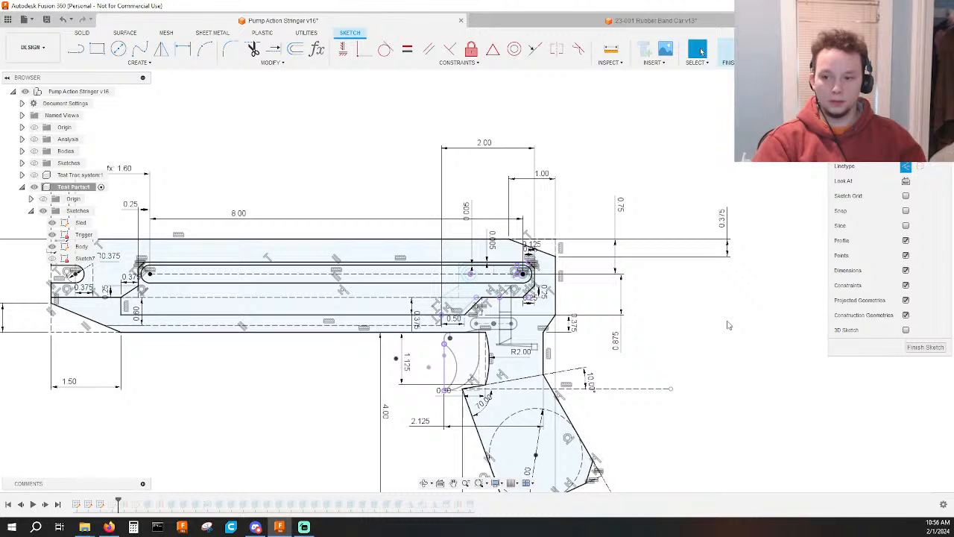
{"action": "key", "text": "ctrl+z"}
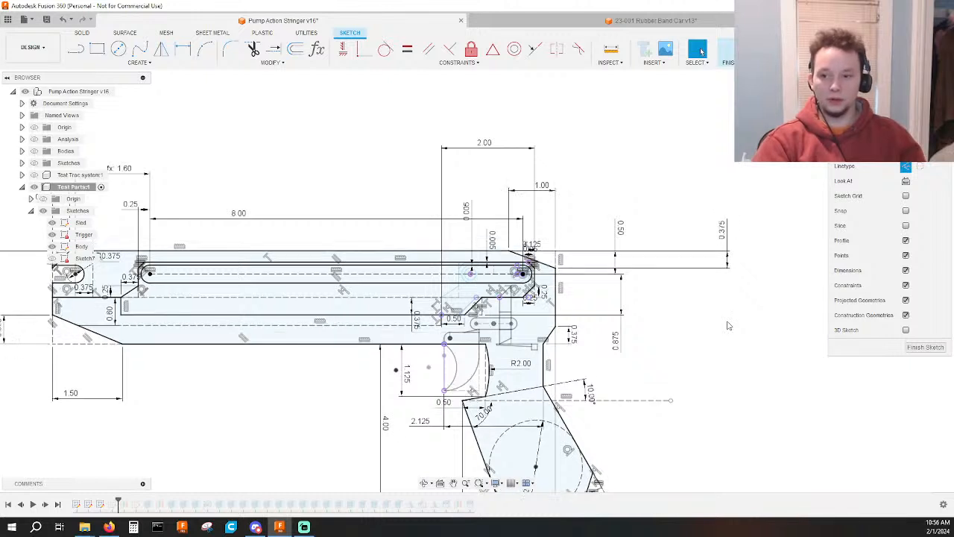
Set the distance between the body's top edge and the long slot's centerline to 0.625 in.
{"action": "double_click", "coordinate": [622, 230]}
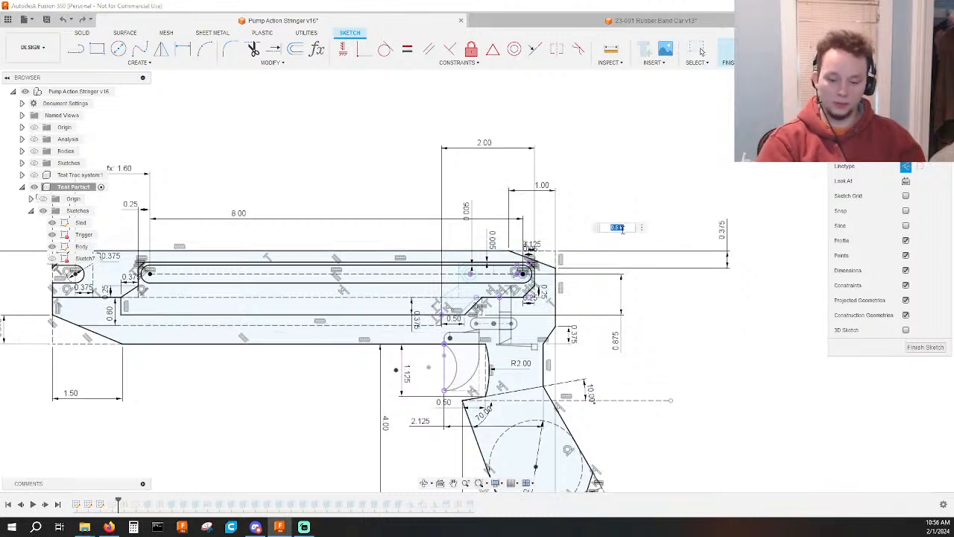
{"action": "type", "text": ".625"}
{"action": "key", "text": "Return"}
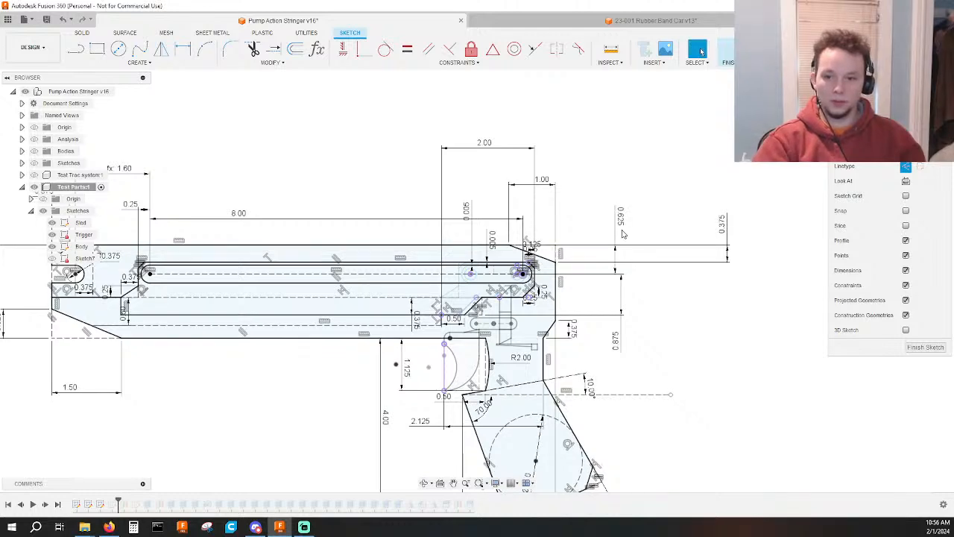
Set the barrel section's overall height, from the body's top edge to its bottom edge, to 2.25 in.
{"action": "scroll", "coordinate": [436, 352], "scroll_direction": "up", "scroll_amount": 3}
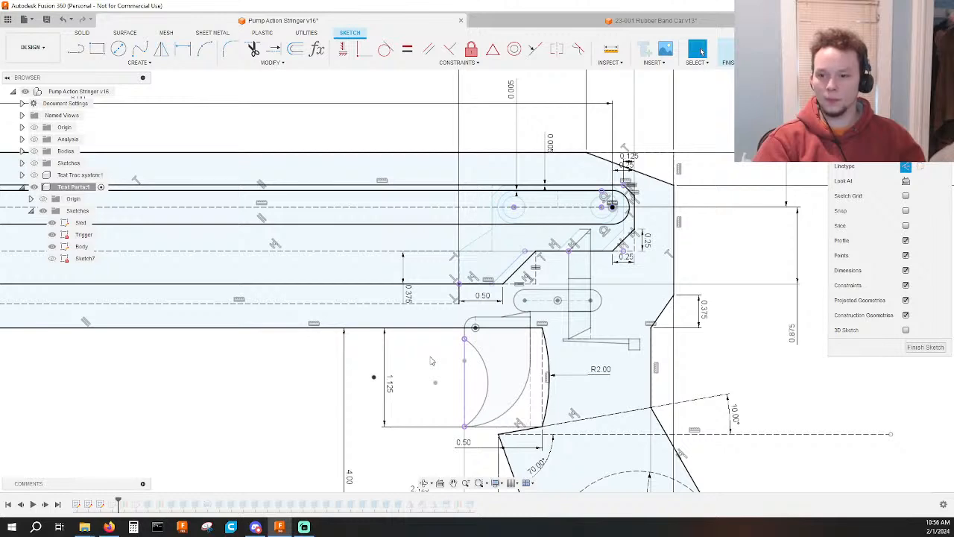
{"action": "scroll", "coordinate": [430, 361], "scroll_direction": "down", "scroll_amount": 3}
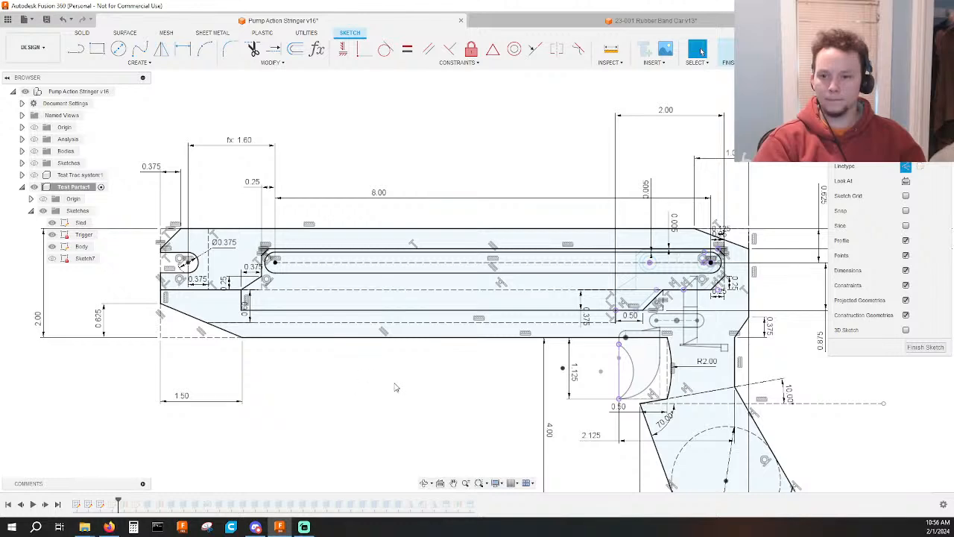
{"action": "left_click", "coordinate": [448, 338]}
{"action": "middle_click_drag", "start_coordinate": [498, 389], "coordinate": [470, 356]}
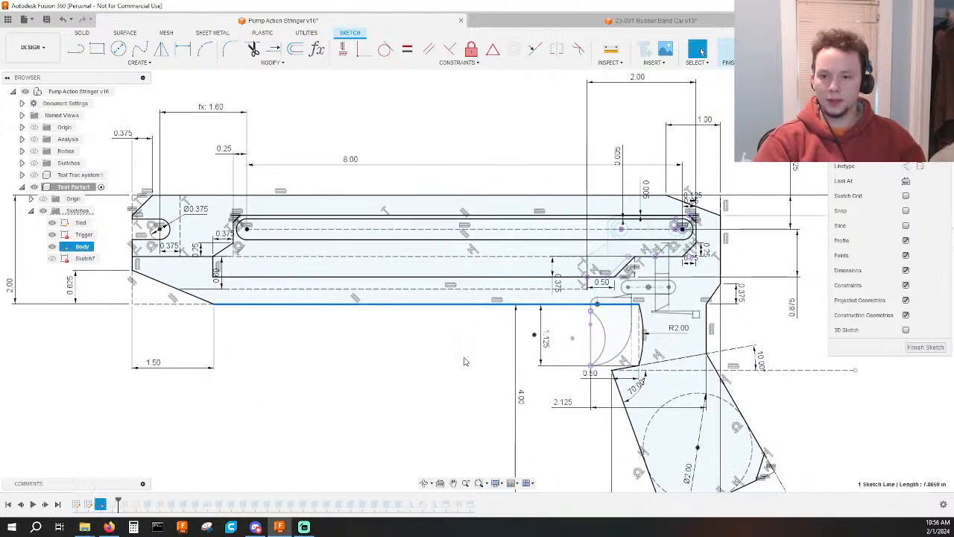
{"action": "mouse_move", "coordinate": [403, 363]}
{"action": "middle_mouse_down"}
{"action": "mouse_move", "coordinate": [466, 366]}
{"action": "mouse_move", "coordinate": [527, 402]}
{"action": "middle_mouse_up"}
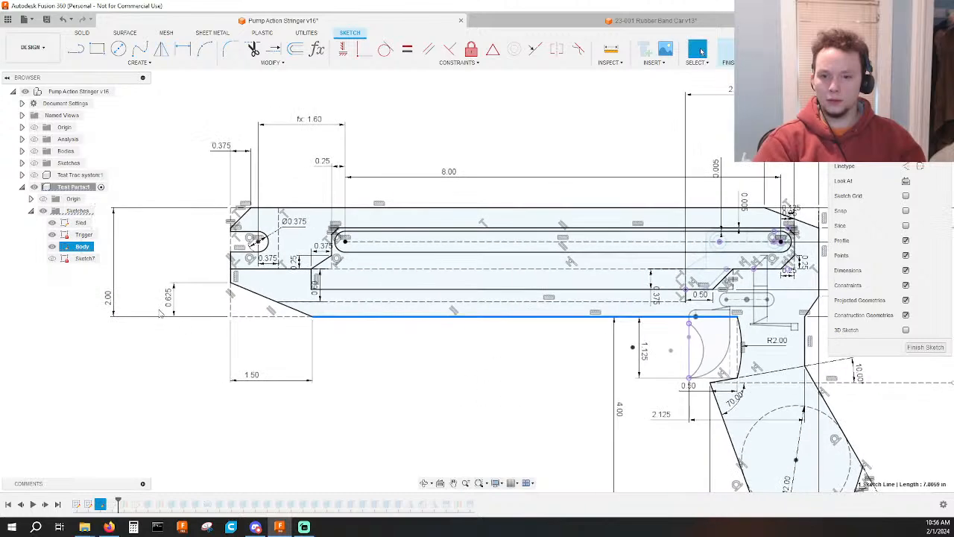
{"action": "double_click", "coordinate": [116, 300]}
{"action": "type", "text": "2.25"}
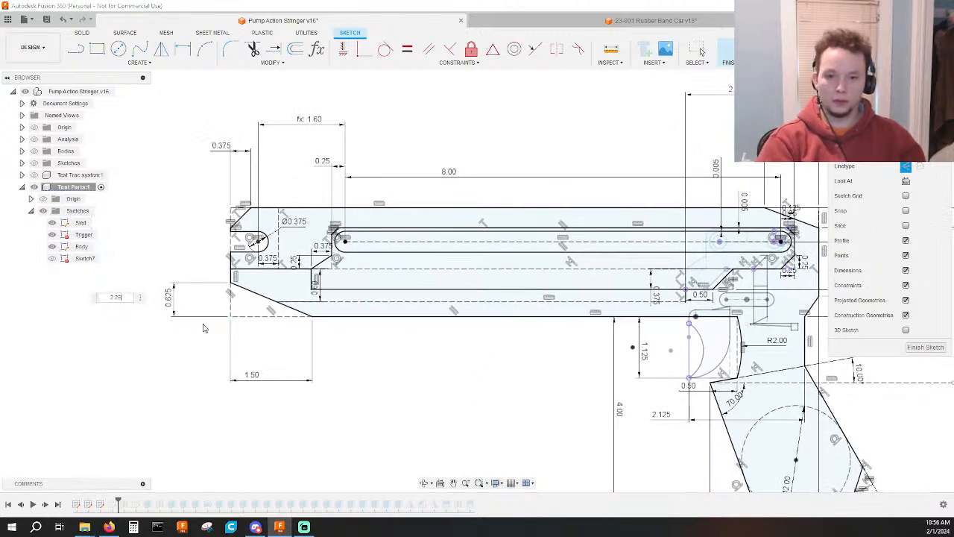
{"action": "key", "text": "Return"}
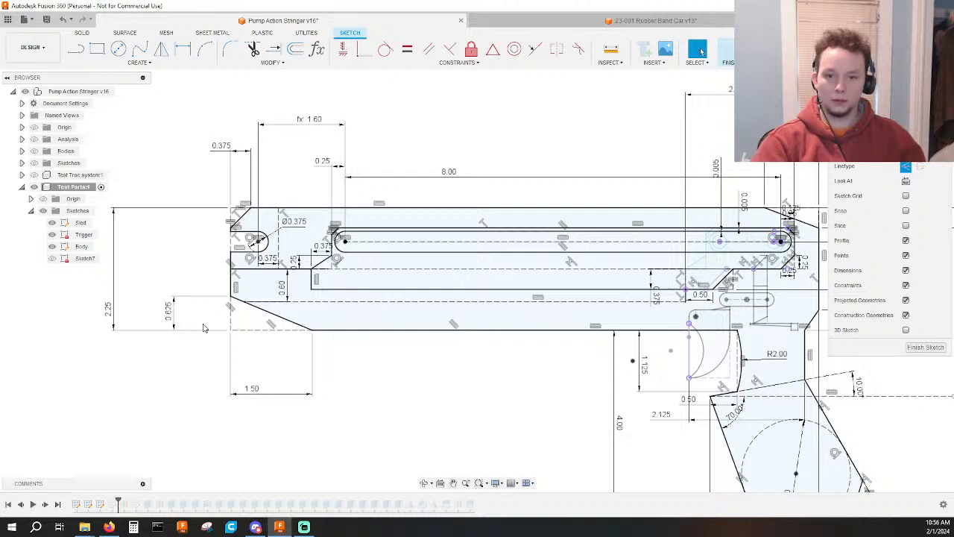
Reduce the barrel section's overall height to 2.125 in.
{"action": "double_click", "coordinate": [116, 307]}
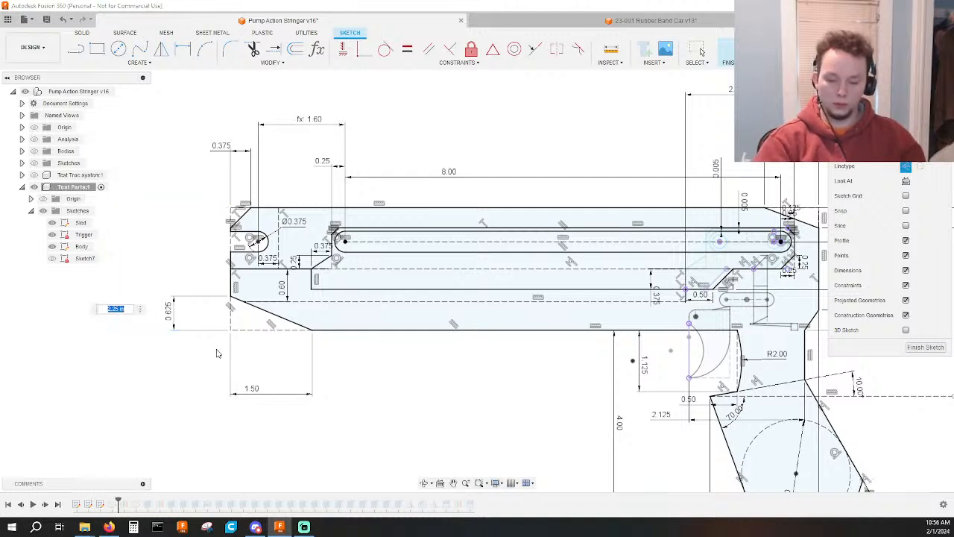
{"action": "type", "text": "2.125"}
{"action": "key", "text": "Return"}
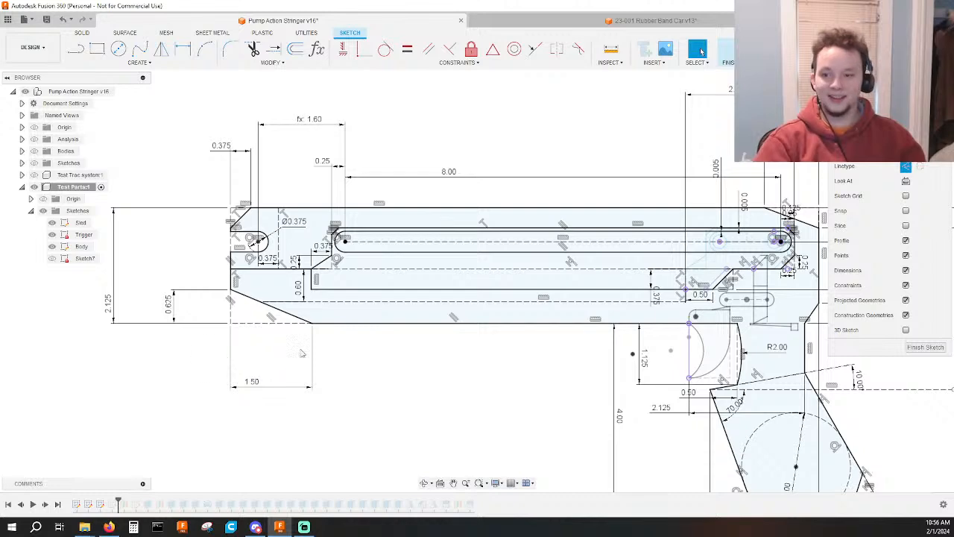
{"action": "scroll", "coordinate": [362, 375], "scroll_direction": "down", "scroll_amount": 2}
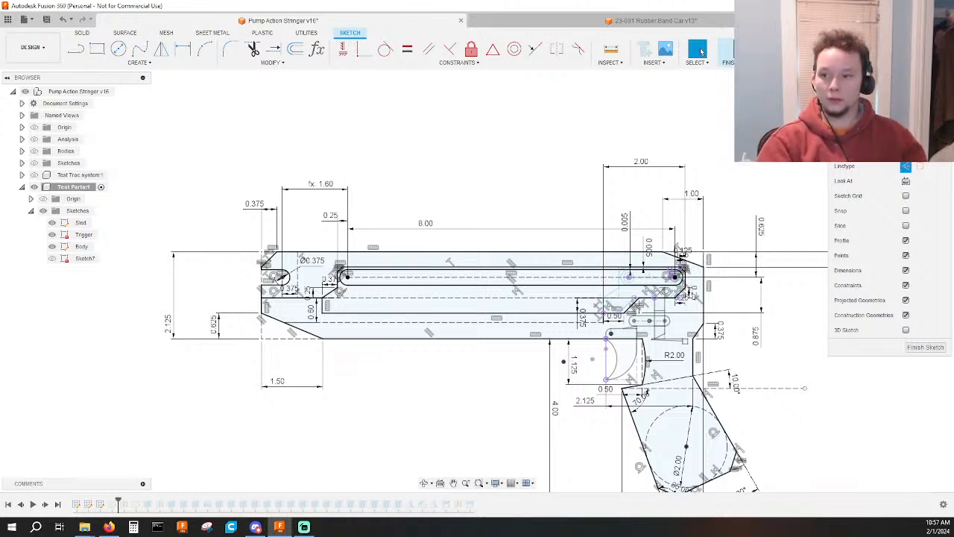
Finish the Body sketch and roll the timeline to just before the first steps leading up to the flagged Revolve feature.
{"action": "left_click", "coordinate": [701, 50]}
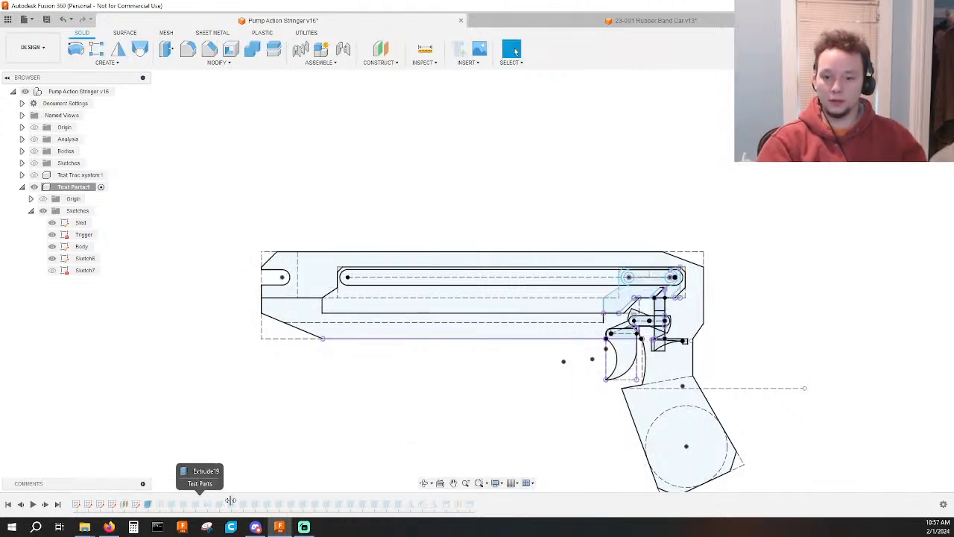
{"action": "mouse_move", "coordinate": [230, 500]}
{"action": "left_mouse_down"}
{"action": "mouse_move", "coordinate": [471, 501]}
{"action": "mouse_move", "coordinate": [404, 501]}
{"action": "left_mouse_up"}
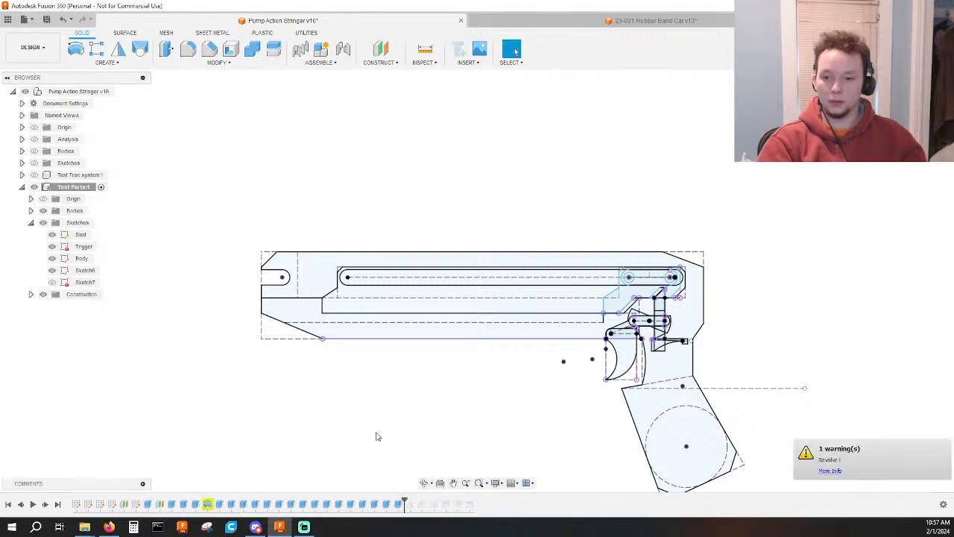
{"action": "middle_click_drag", "start_coordinate": [377, 428], "coordinate": [417, 417], "text": "shift"}
{"action": "left_click_drag", "start_coordinate": [406, 498], "coordinate": [179, 498]}
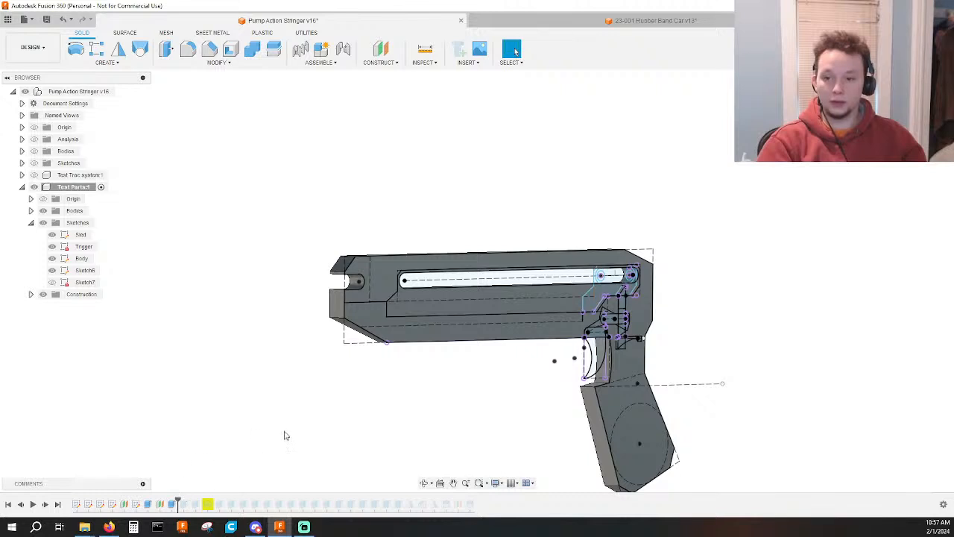
Hide all sketches of the Test Parts component so only the solid body is shown.
{"action": "middle_click_drag", "start_coordinate": [286, 436], "coordinate": [320, 440], "text": "shift"}
{"action": "mouse_move", "coordinate": [146, 307]}
{"action": "middle_mouse_down", "text": "shift"}
{"action": "mouse_move", "coordinate": [287, 369]}
{"action": "mouse_move", "coordinate": [260, 360]}
{"action": "mouse_move", "coordinate": [356, 357]}
{"action": "mouse_move", "coordinate": [209, 352]}
{"action": "mouse_move", "coordinate": [358, 286]}
{"action": "middle_mouse_up", "text": "shift"}
{"action": "left_click", "coordinate": [43, 222]}
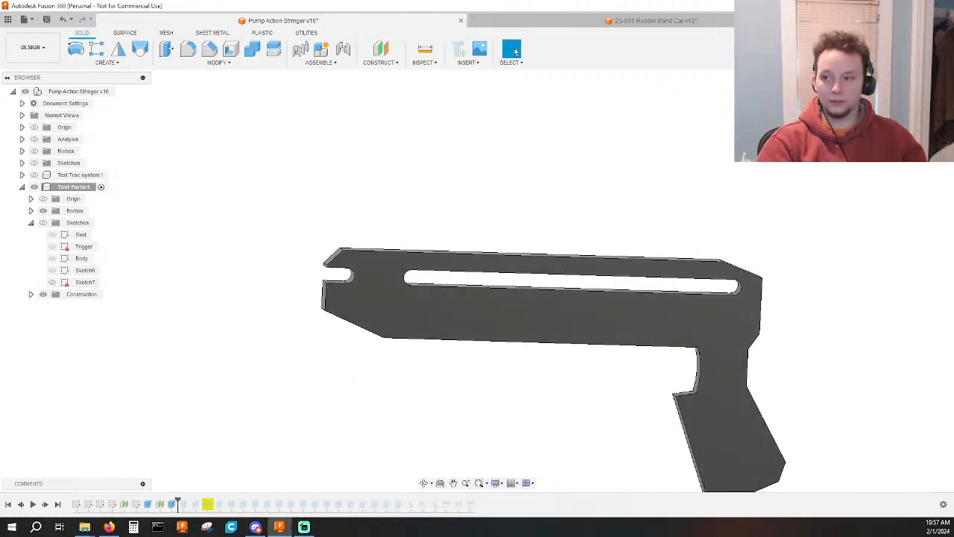
Examine the solid body's side profile, including the front slot, the front chamfer and the material around the long slot.
{"action": "middle_click_drag", "start_coordinate": [805, 377], "coordinate": [722, 355]}
{"action": "scroll", "coordinate": [728, 358], "scroll_direction": "down", "scroll_amount": 3}
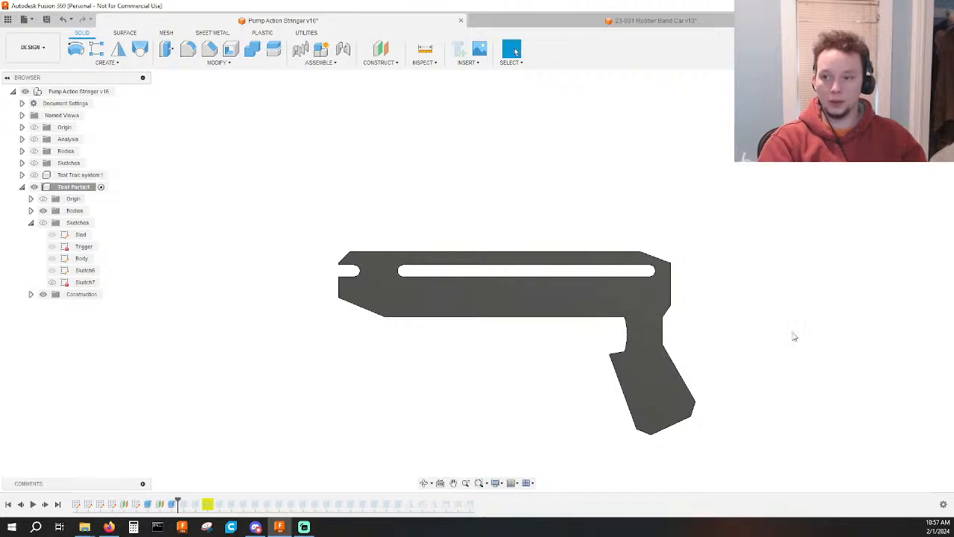
{"action": "scroll", "coordinate": [745, 350], "scroll_direction": "up", "scroll_amount": 3}
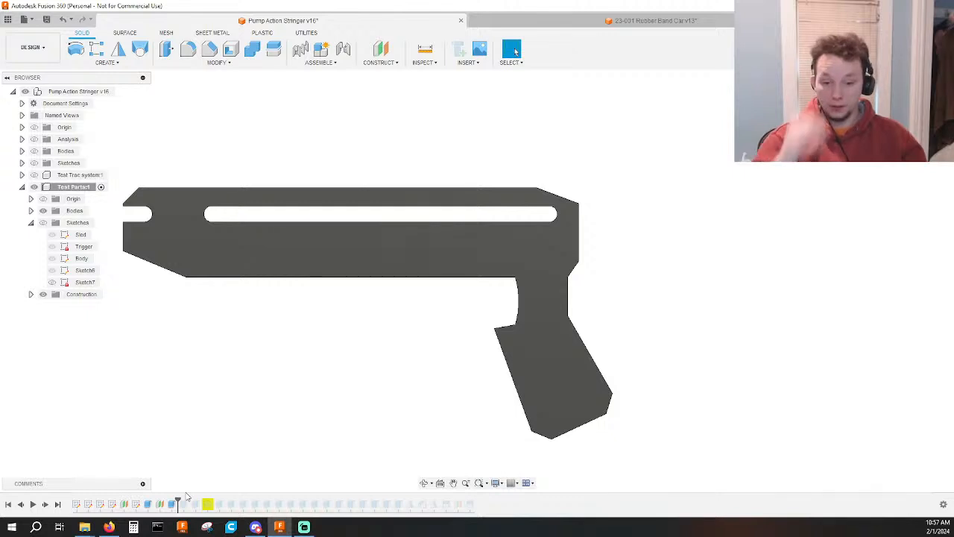
{"action": "scroll", "coordinate": [224, 403], "scroll_direction": "down", "scroll_amount": 1}
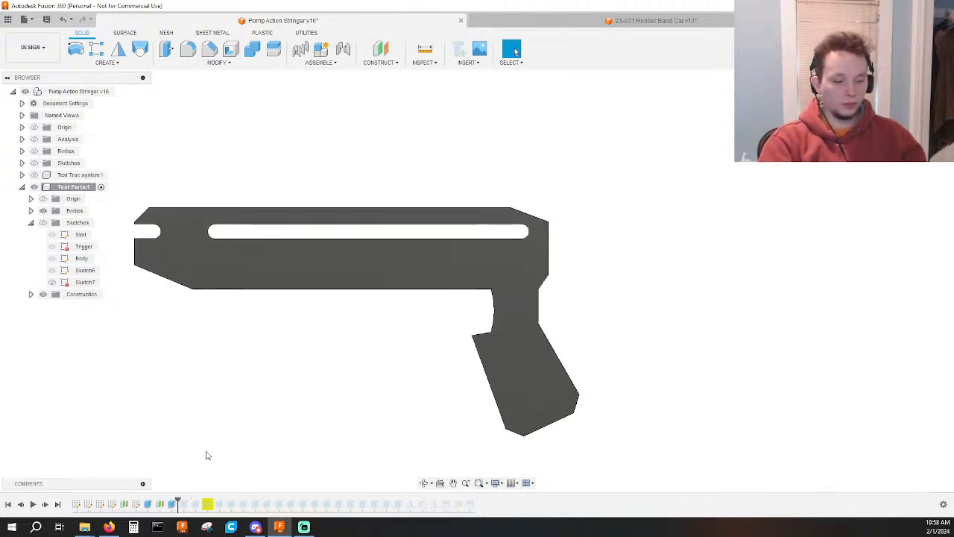
{"action": "scroll", "coordinate": [260, 253], "scroll_direction": "up", "scroll_amount": 5}
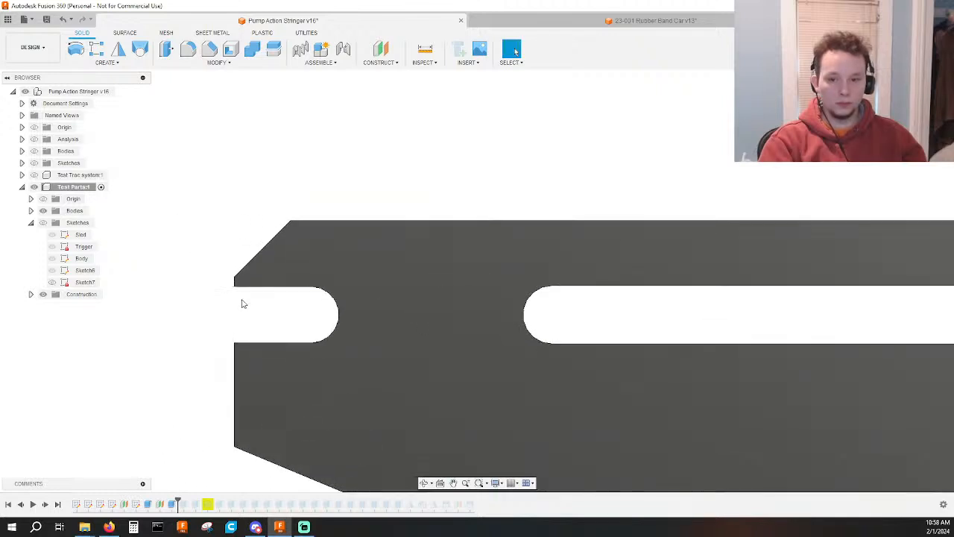
{"action": "scroll", "coordinate": [255, 328], "scroll_direction": "down", "scroll_amount": 5}
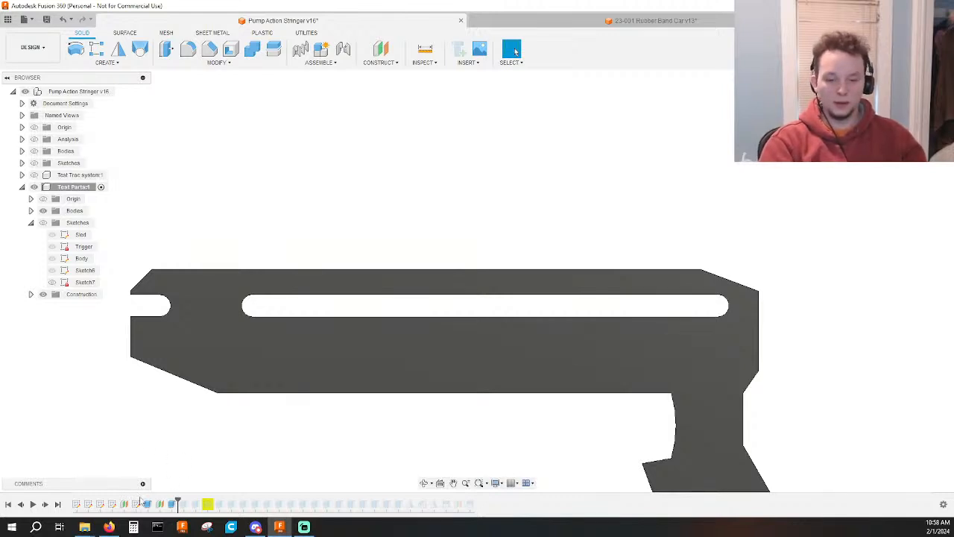
Reopen the Body sketch and set the distance between the body's top edge and the long slot's centerline to 0.75 in.
{"action": "double_click", "coordinate": [76, 505]}
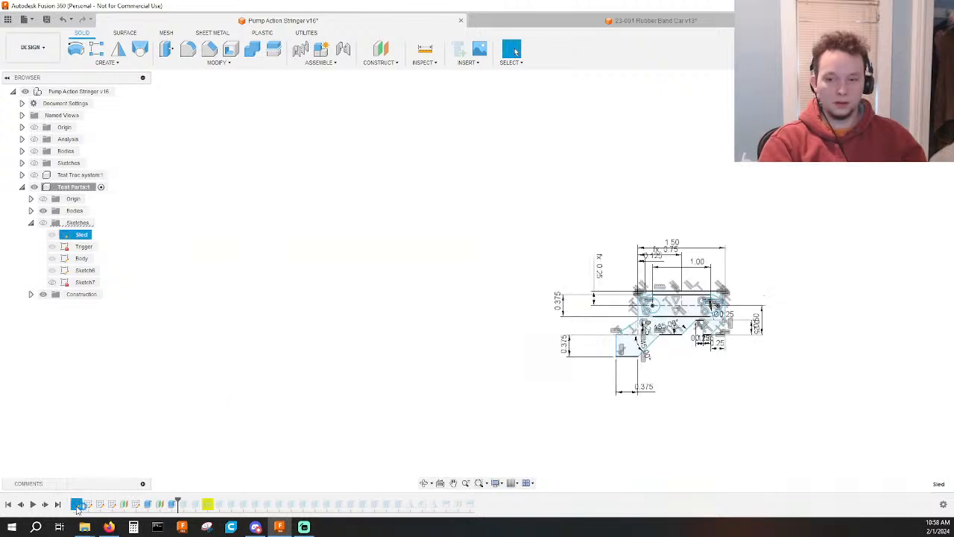
{"action": "left_click", "coordinate": [745, 50]}
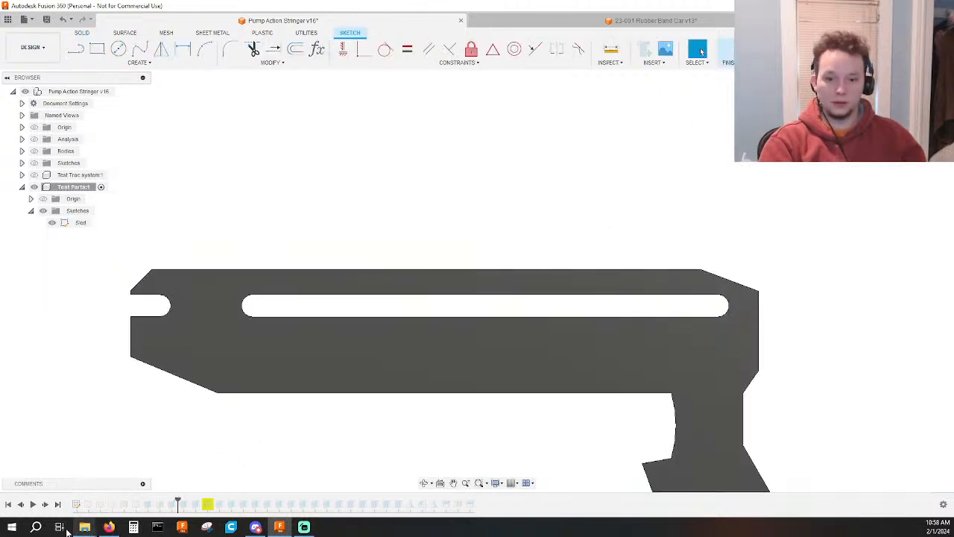
{"action": "double_click", "coordinate": [101, 505]}
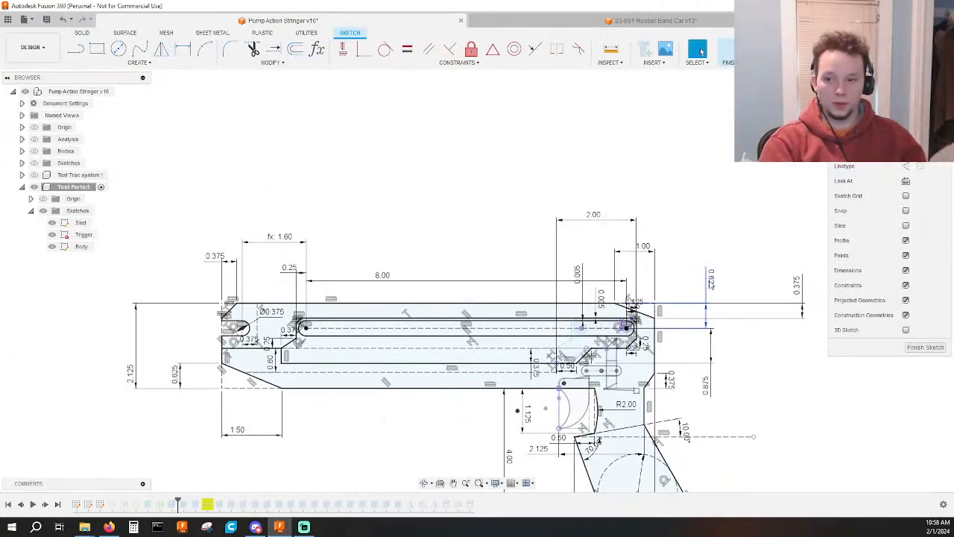
{"action": "double_click", "coordinate": [710, 280]}
{"action": "type", "text": ".75"}
{"action": "key", "text": "Return"}
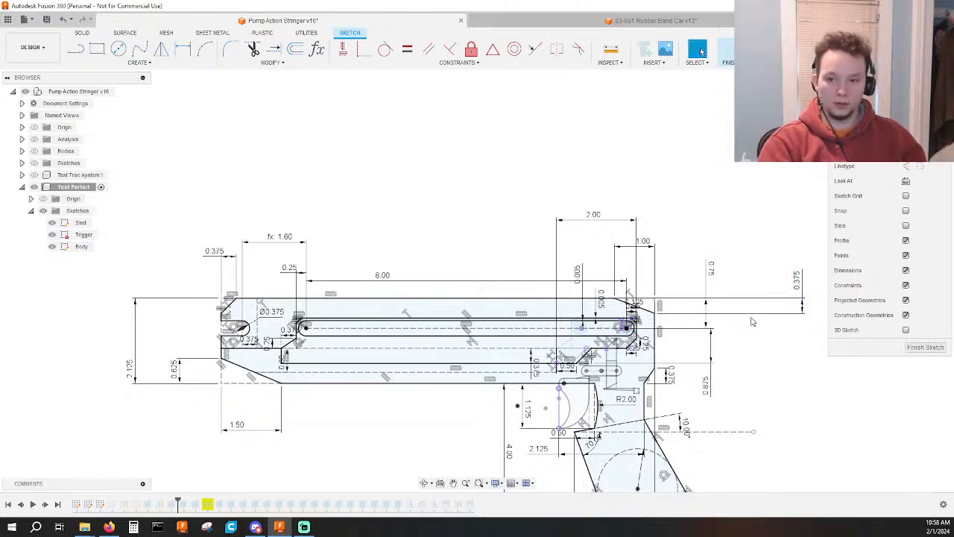
Set the barrel section's overall height to 2.25 in.
{"action": "double_click", "coordinate": [219, 387]}
{"action": "type", "text": "2.25"}
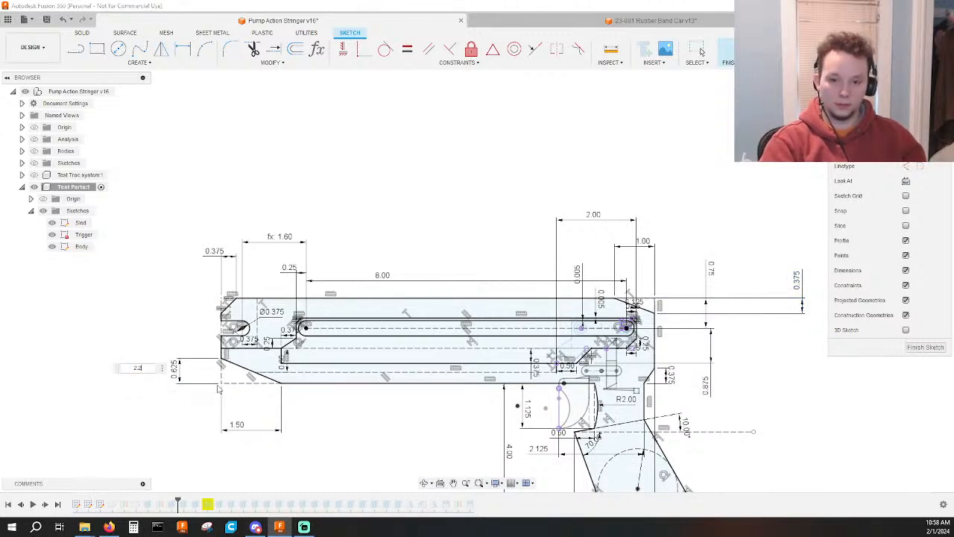
{"action": "key", "text": "Return"}
{"action": "middle_click_drag", "start_coordinate": [374, 434], "coordinate": [361, 419]}
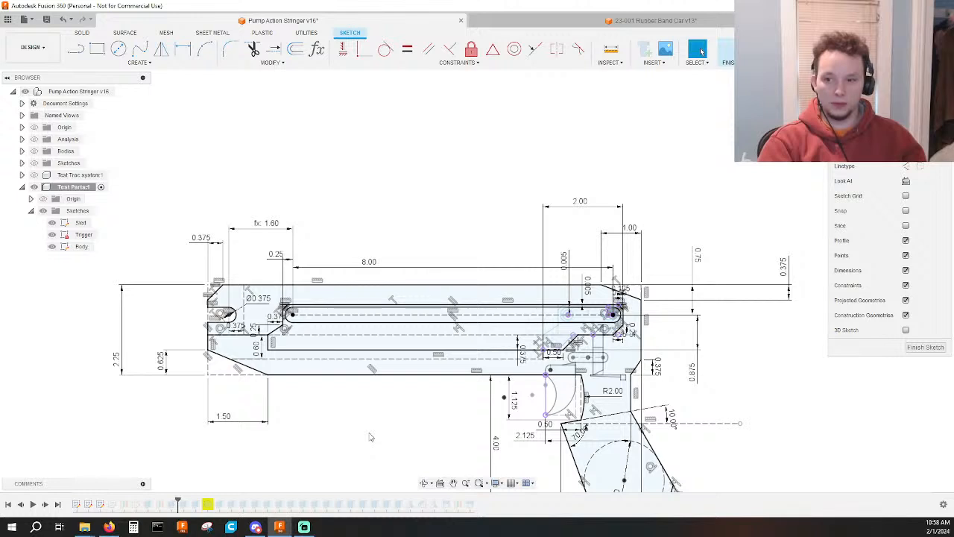
Convert the barrel section's overall height dimension into a driven dimension.
{"action": "left_click", "coordinate": [122, 341]}
{"action": "key", "text": "Delete"}
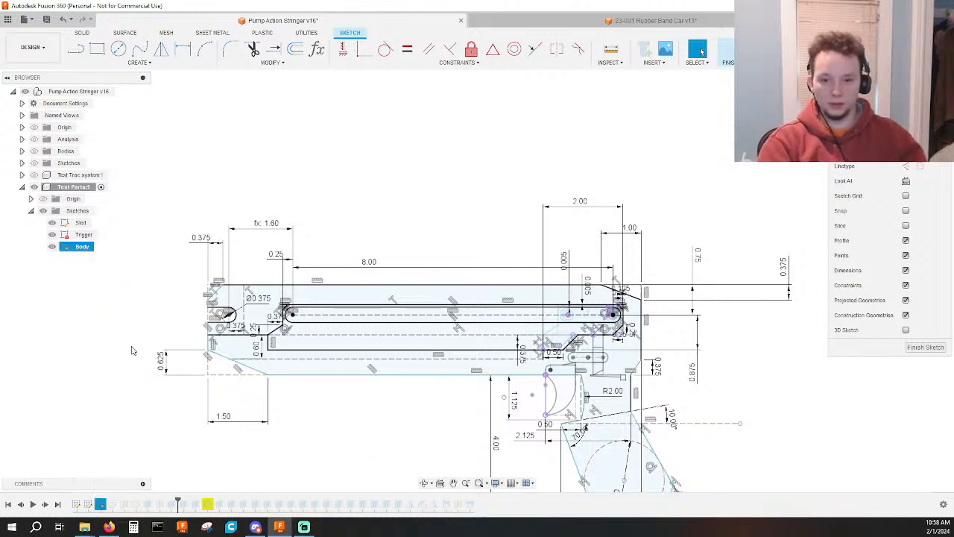
{"action": "key", "text": "ctrl+z"}
{"action": "right_click", "coordinate": [118, 349]}
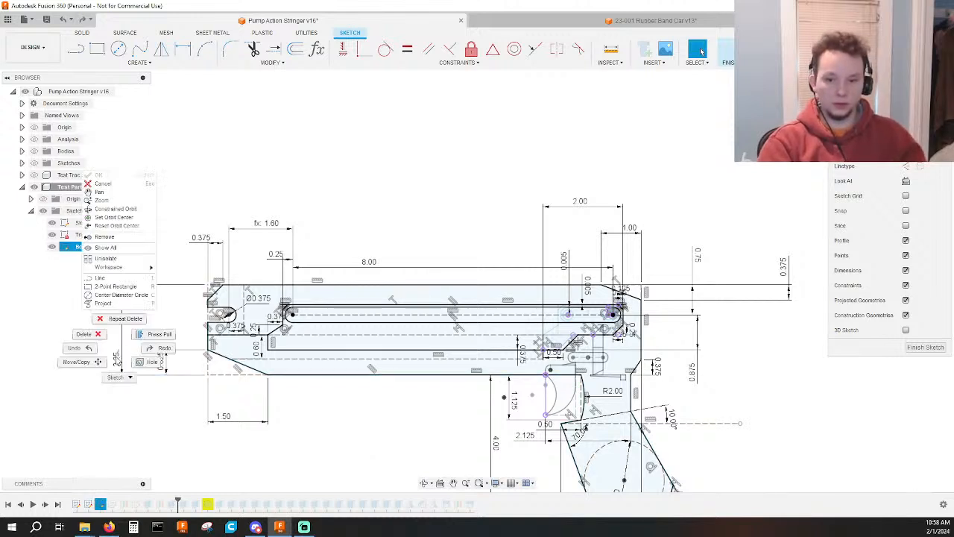
{"action": "left_click", "coordinate": [115, 357]}
{"action": "right_click", "coordinate": [117, 361]}
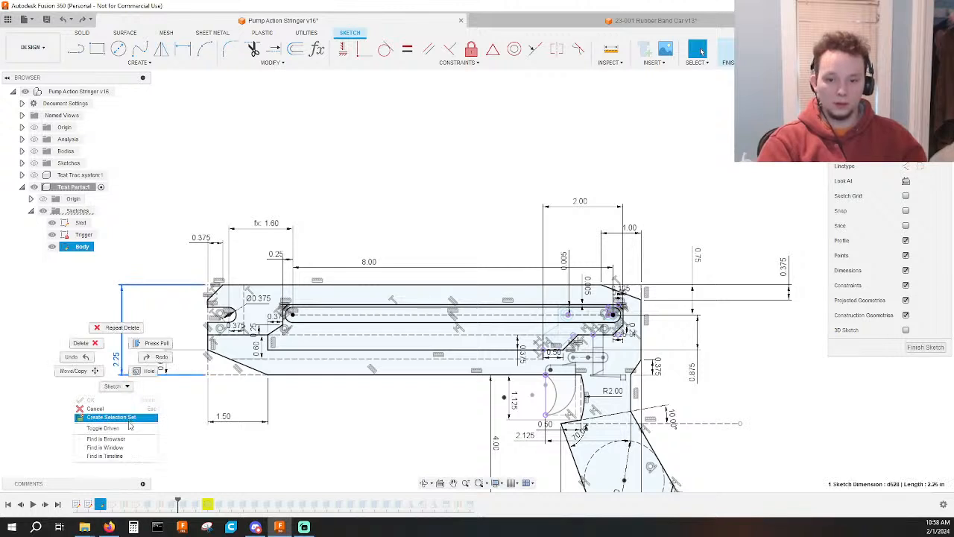
{"action": "left_click", "coordinate": [102, 428]}
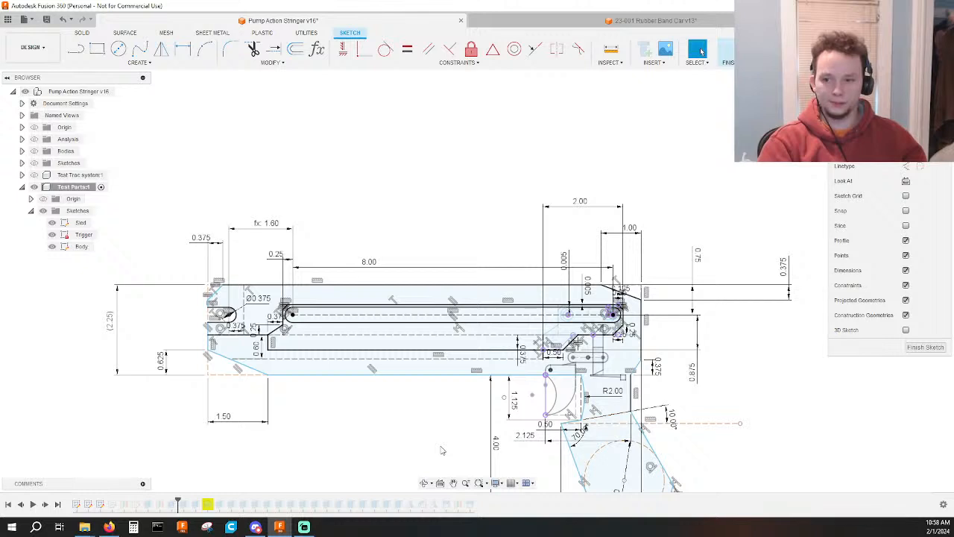
Rearrange the 0.75, 0.875 and 0.375 in vertical dimensions beside the body's rear end to make room between them.
{"action": "left_click_drag", "start_coordinate": [693, 372], "coordinate": [749, 363]}
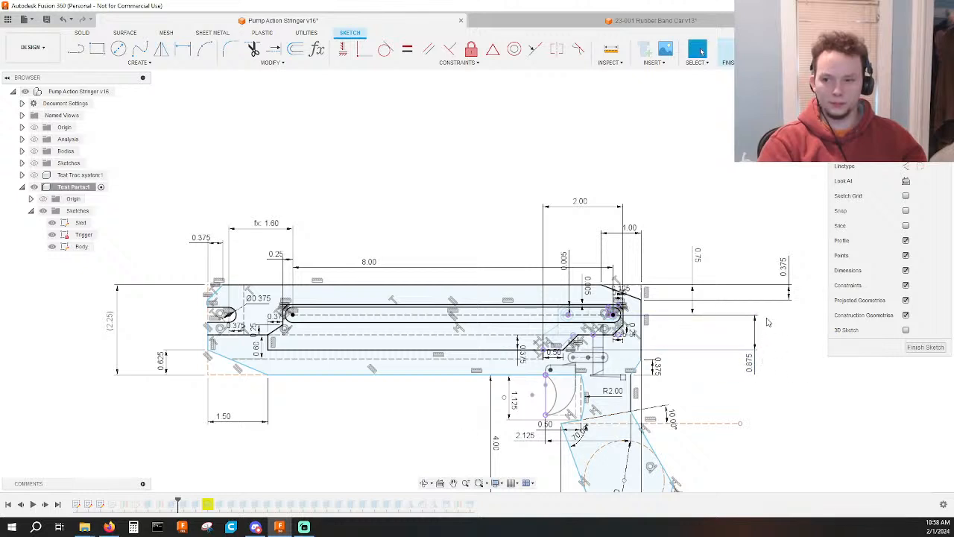
{"action": "middle_click_drag", "start_coordinate": [770, 322], "coordinate": [703, 318]}
{"action": "mouse_move", "coordinate": [631, 254]}
{"action": "left_mouse_down"}
{"action": "mouse_move", "coordinate": [760, 259]}
{"action": "mouse_move", "coordinate": [708, 287]}
{"action": "mouse_move", "coordinate": [595, 301]}
{"action": "left_mouse_up"}
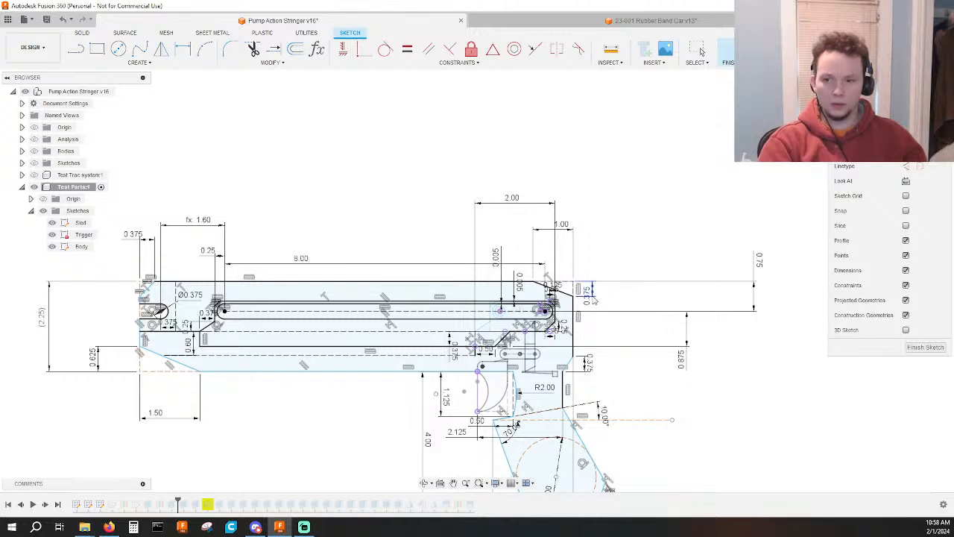
{"action": "left_click_drag", "start_coordinate": [588, 372], "coordinate": [606, 373]}
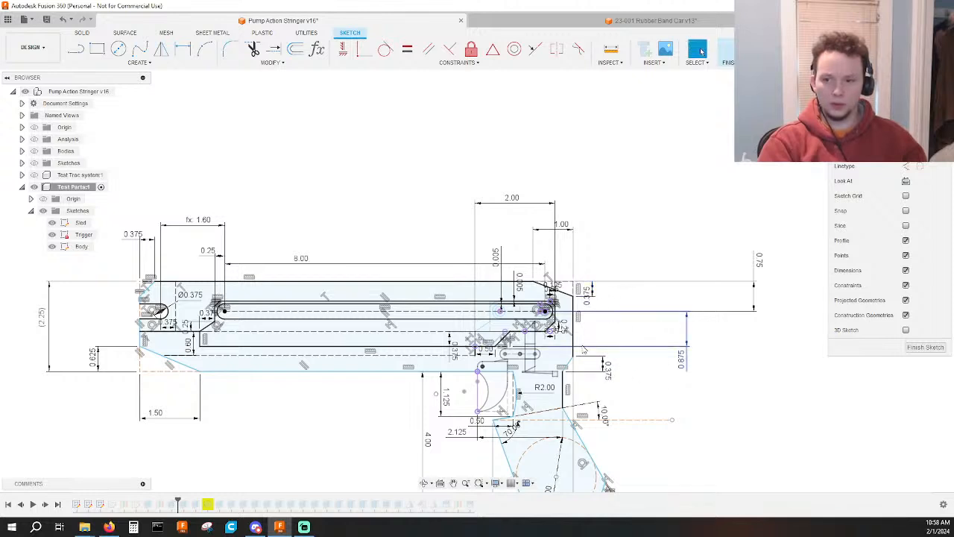
Dimension the vertical distance between the long slot's centerline and the body's bottom edge at 1.50 in.
{"action": "key", "text": "d"}
{"action": "scroll", "coordinate": [516, 319], "scroll_direction": "up", "scroll_amount": 2}
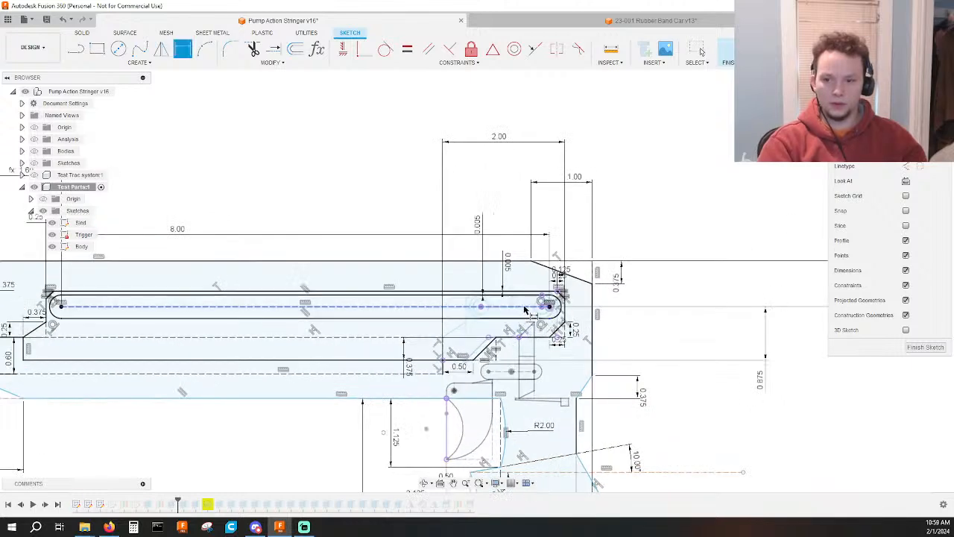
{"action": "left_click", "coordinate": [525, 307]}
{"action": "left_click", "coordinate": [434, 400]}
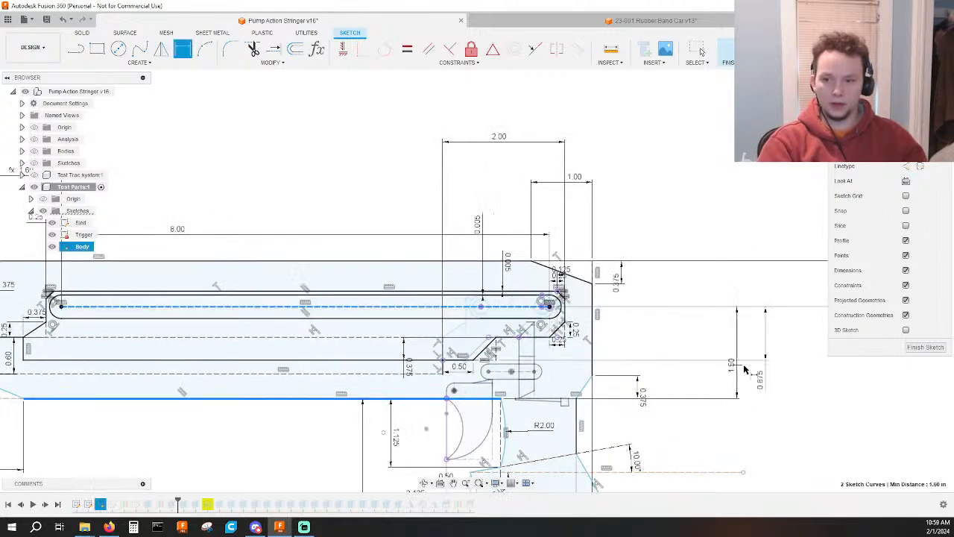
{"action": "middle_click_drag", "start_coordinate": [802, 389], "coordinate": [647, 382]}
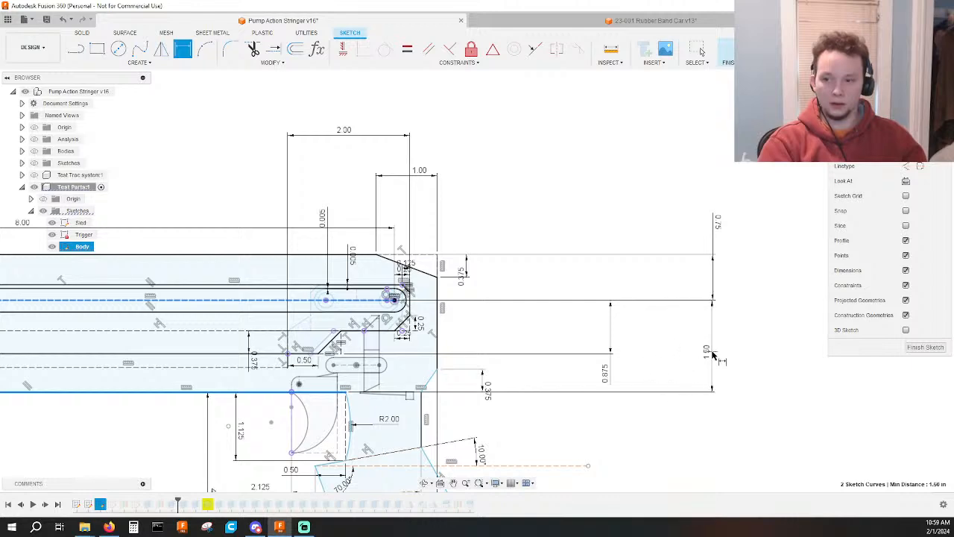
{"action": "left_click", "coordinate": [712, 355]}
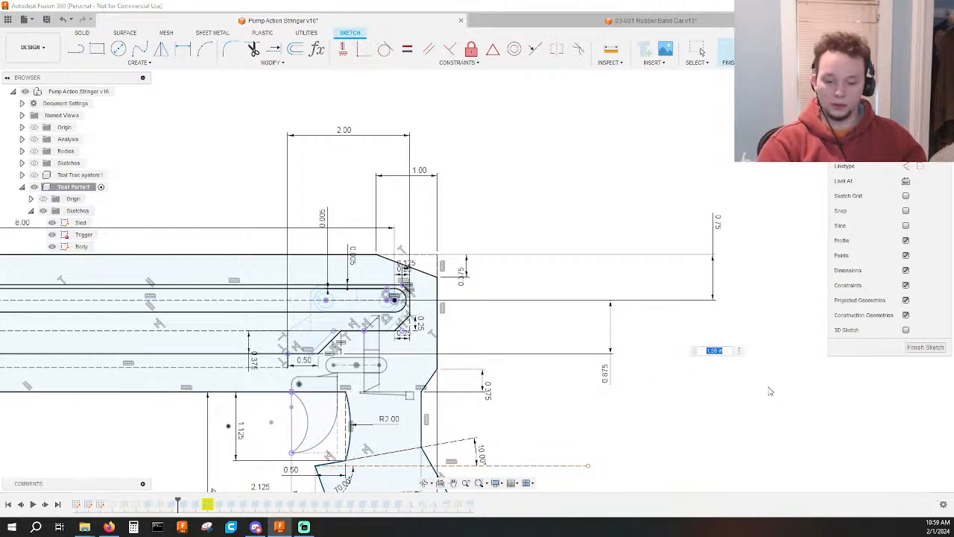
{"action": "key", "text": "Return"}
{"action": "scroll", "coordinate": [768, 343], "scroll_direction": "down", "scroll_amount": 3}
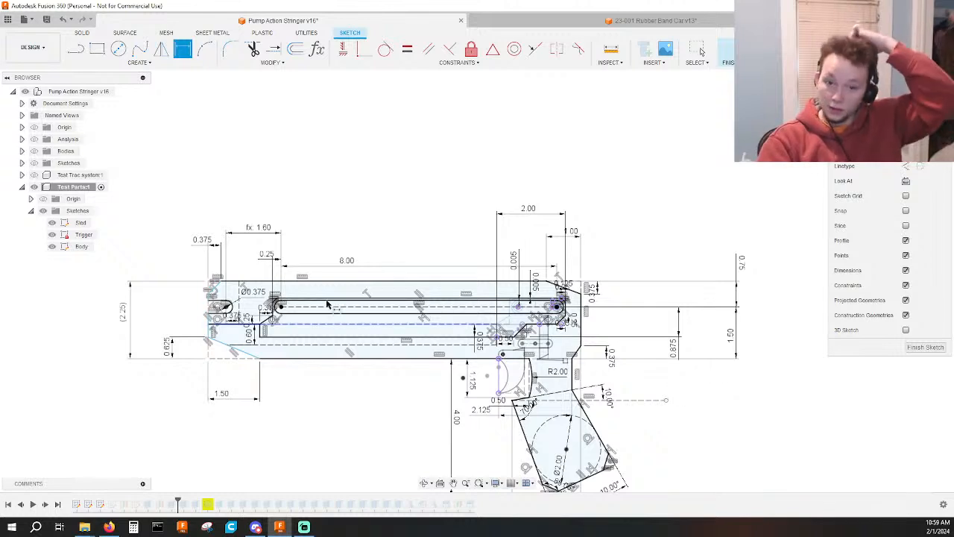
Test the front end's freedom by moving the lower front chamfer's corner along the body's bottom edge.
{"action": "left_click", "coordinate": [126, 307]}
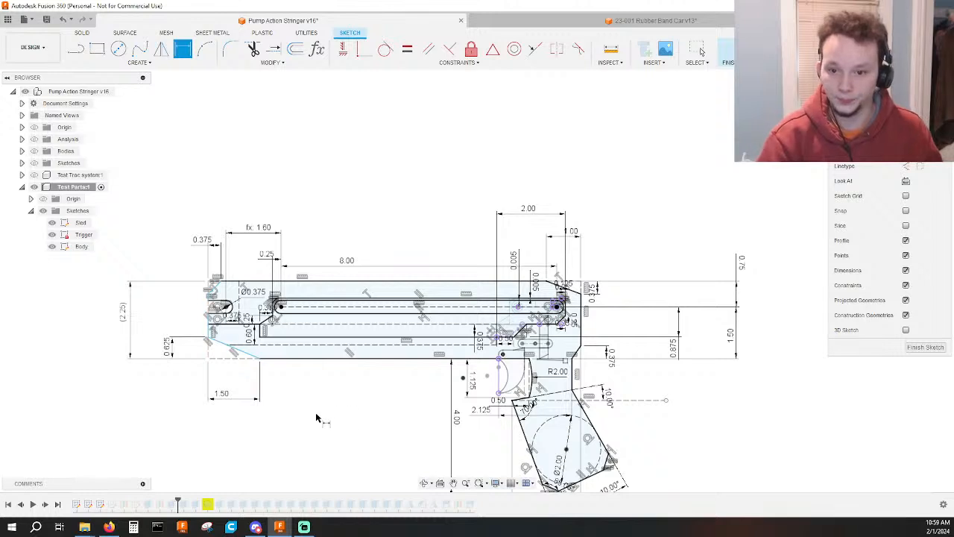
{"action": "key", "text": "Escape"}
{"action": "mouse_move", "coordinate": [234, 361]}
{"action": "left_mouse_down"}
{"action": "mouse_move", "coordinate": [180, 364]}
{"action": "mouse_move", "coordinate": [287, 371]}
{"action": "mouse_move", "coordinate": [239, 374]}
{"action": "mouse_move", "coordinate": [250, 372]}
{"action": "left_mouse_up"}
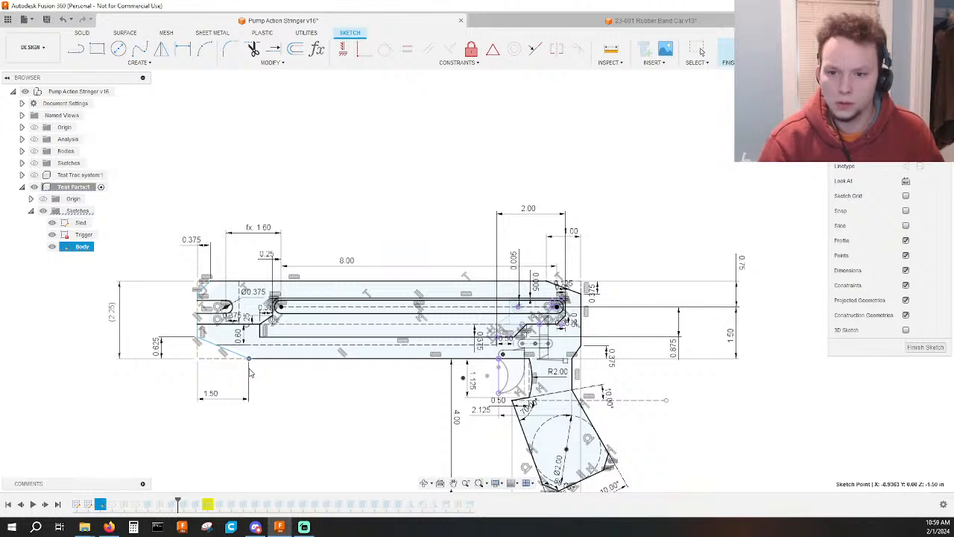
{"action": "mouse_move", "coordinate": [250, 373]}
{"action": "left_mouse_down"}
{"action": "mouse_move", "coordinate": [268, 372]}
{"action": "mouse_move", "coordinate": [254, 373]}
{"action": "left_mouse_up"}
Draw a construction circle on the open front slot's arc center and make it tangent to the slot's rounded end.
{"action": "scroll", "coordinate": [227, 328], "scroll_direction": "up", "scroll_amount": 5}
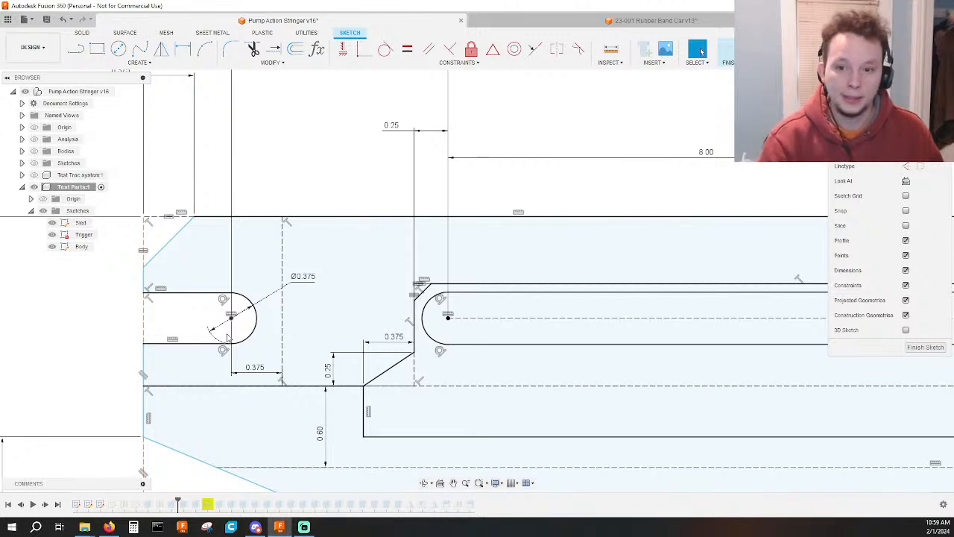
{"action": "scroll", "coordinate": [228, 332], "scroll_direction": "down", "scroll_amount": 2}
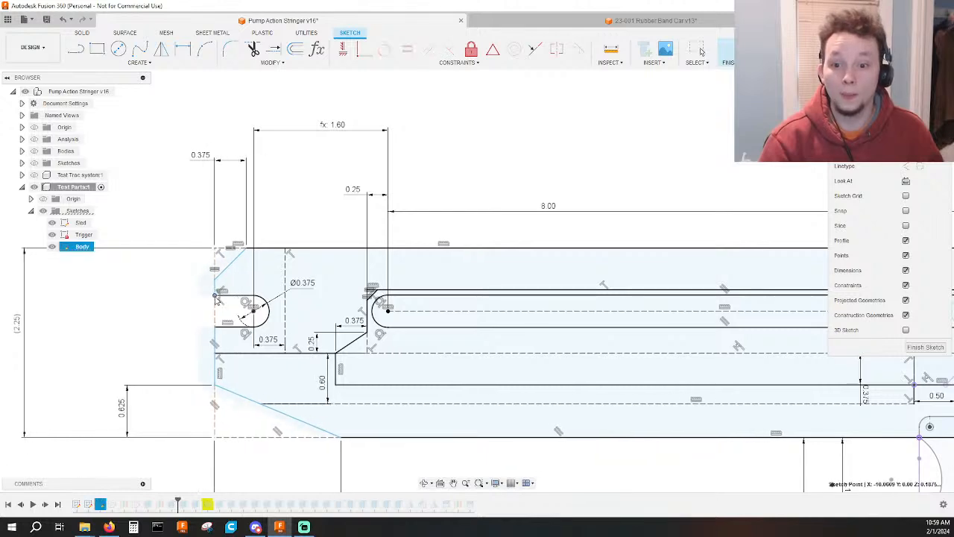
{"action": "scroll", "coordinate": [248, 306], "scroll_direction": "up", "scroll_amount": 4}
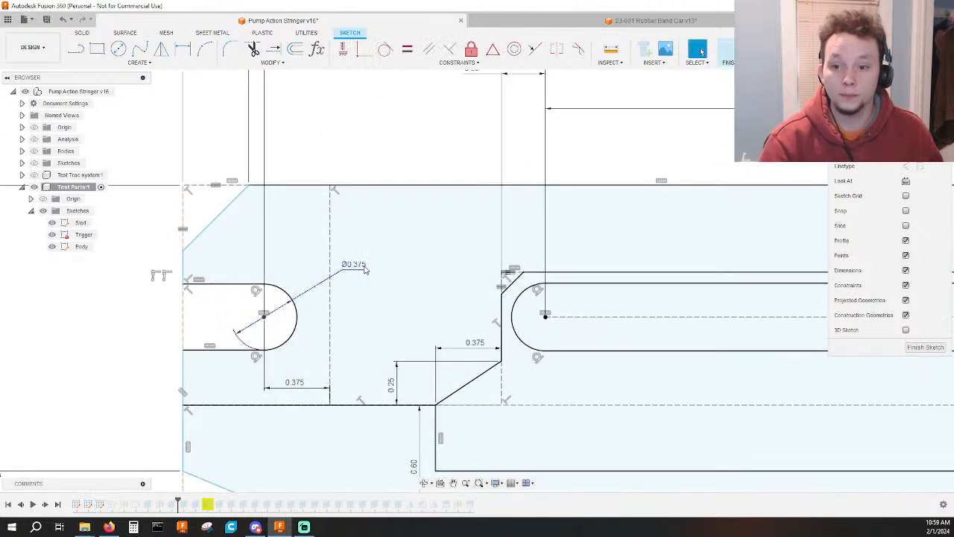
{"action": "key", "text": "c"}
{"action": "left_click", "coordinate": [264, 317]}
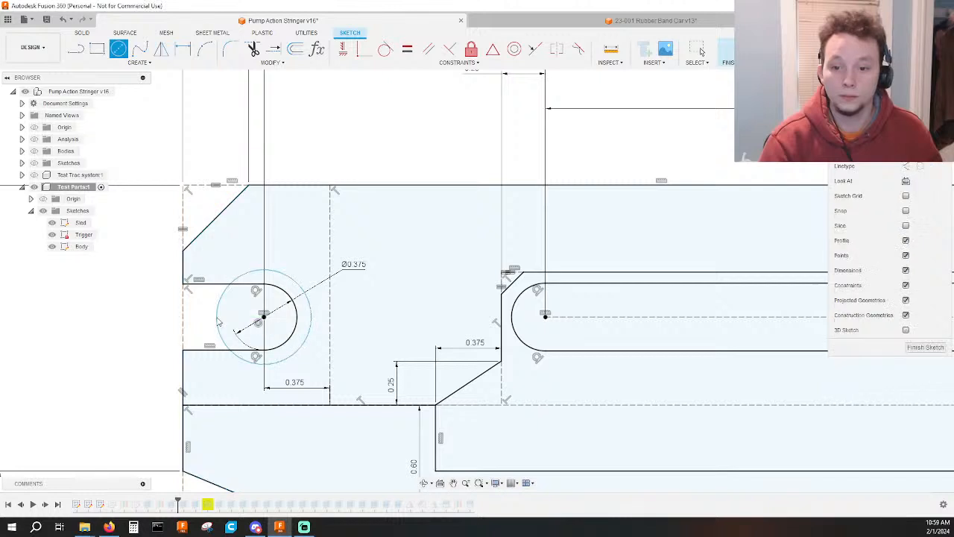
{"action": "left_click", "coordinate": [218, 318]}
{"action": "key", "text": "Escape"}
{"action": "left_click", "coordinate": [218, 318]}
{"action": "key", "text": "x"}
{"action": "left_click", "coordinate": [287, 293], "text": "shift"}
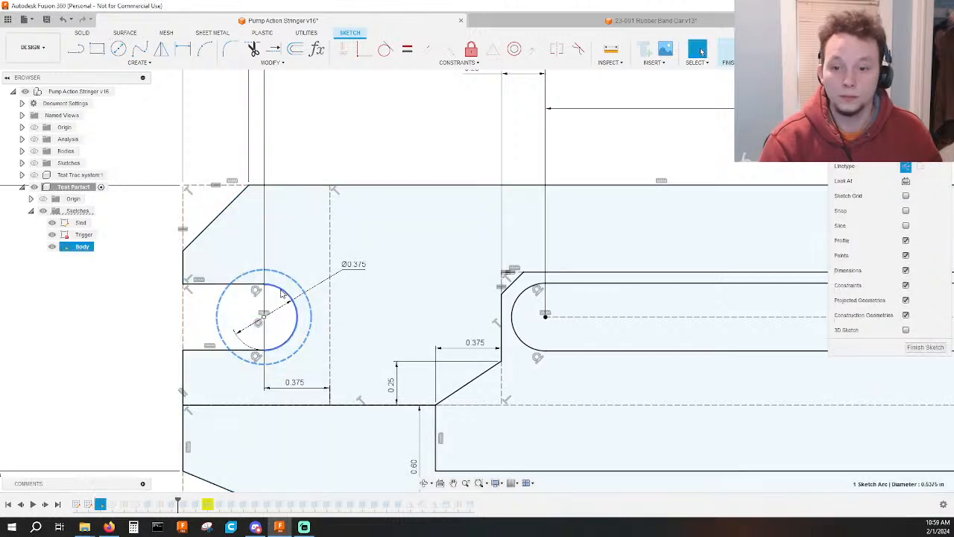
{"action": "left_click", "coordinate": [408, 50]}
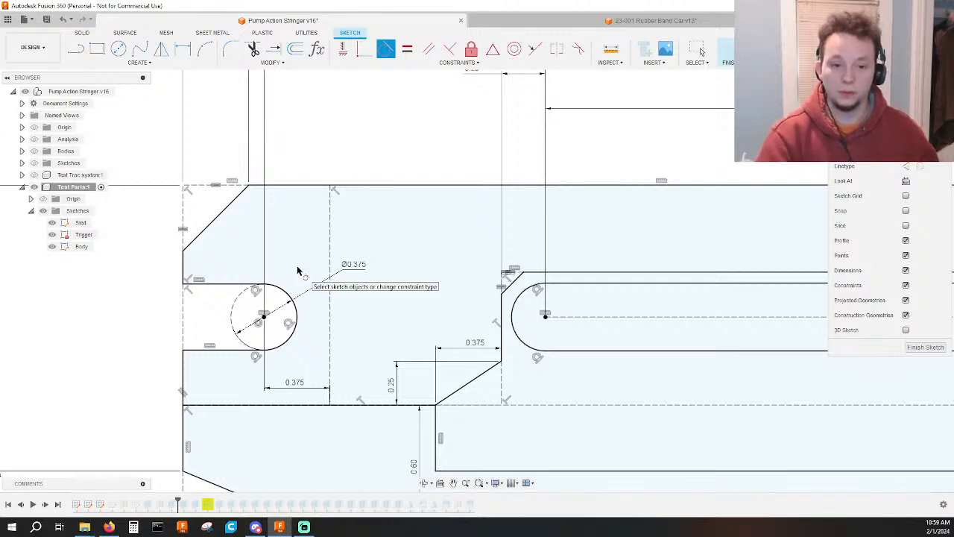
{"action": "key", "text": "Escape"}
Try shifting the body's front edge forward below the open slot and undo that move.
{"action": "scroll", "coordinate": [141, 336], "scroll_direction": "down", "scroll_amount": 2}
{"action": "middle_click_drag", "start_coordinate": [142, 336], "coordinate": [175, 316]}
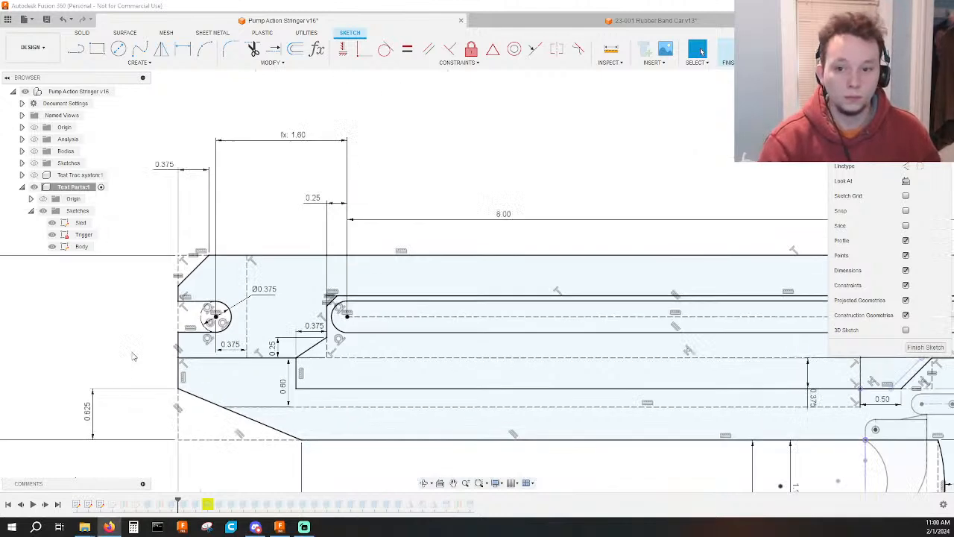
{"action": "scroll", "coordinate": [115, 299], "scroll_direction": "down", "scroll_amount": 4}
{"action": "scroll", "coordinate": [115, 299], "scroll_direction": "up", "scroll_amount": 2}
{"action": "middle_click_drag", "start_coordinate": [115, 299], "coordinate": [145, 302]}
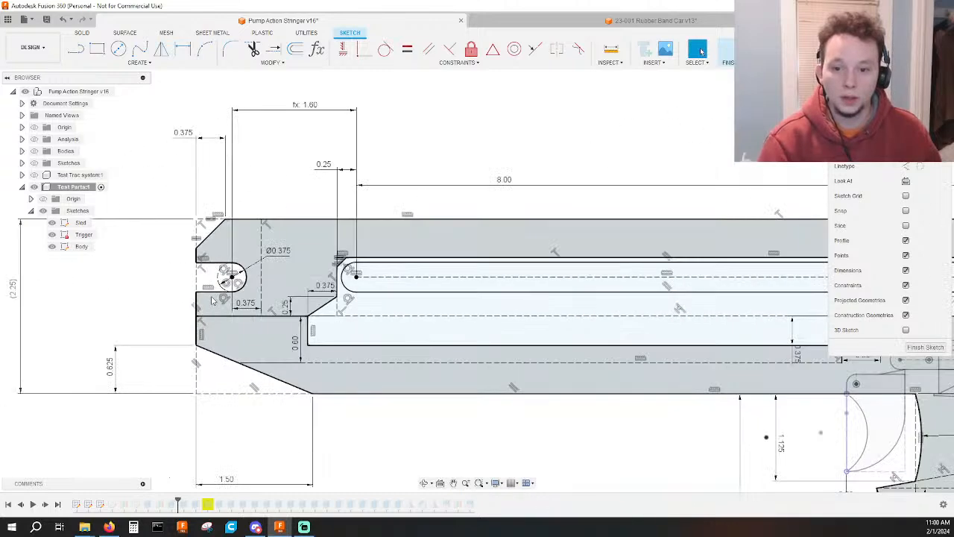
{"action": "left_click", "coordinate": [192, 306]}
{"action": "left_click_drag", "start_coordinate": [193, 306], "coordinate": [189, 305]}
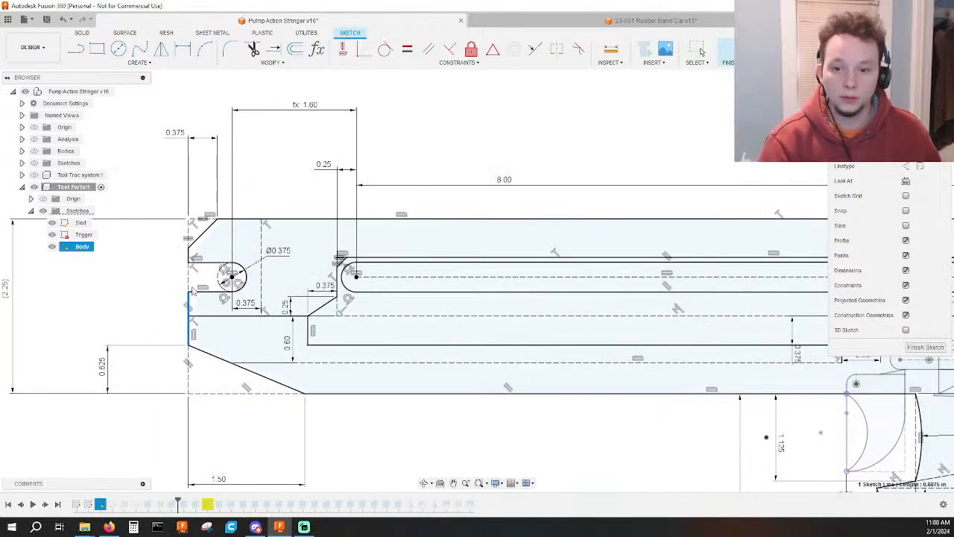
{"action": "scroll", "coordinate": [192, 291], "scroll_direction": "up", "scroll_amount": 3}
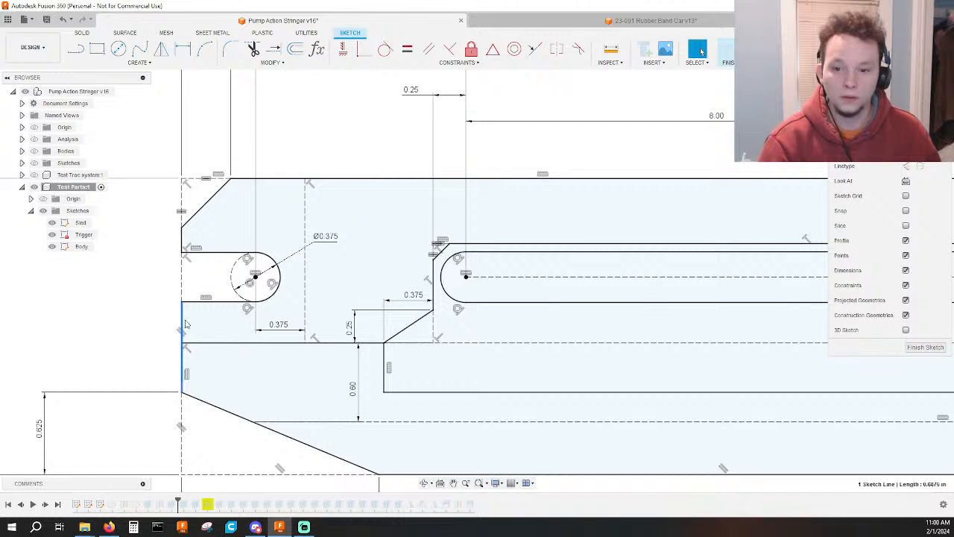
{"action": "key", "text": "ctrl+z"}
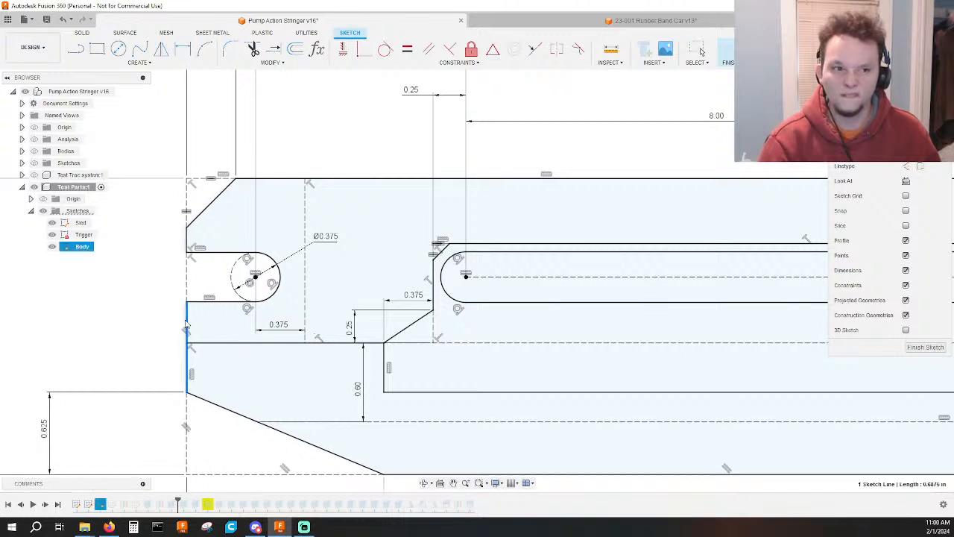
{"action": "left_click", "coordinate": [699, 50]}
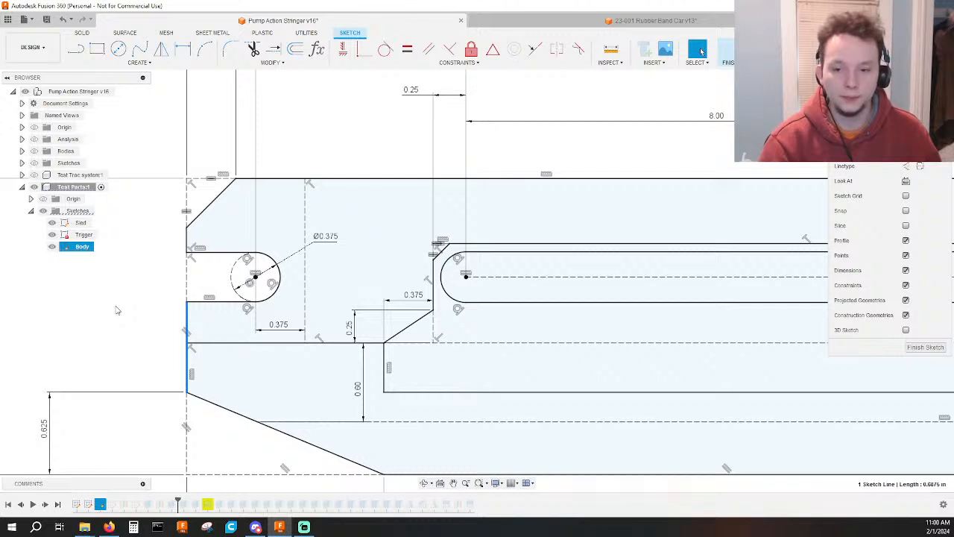
{"action": "left_click", "coordinate": [232, 271]}
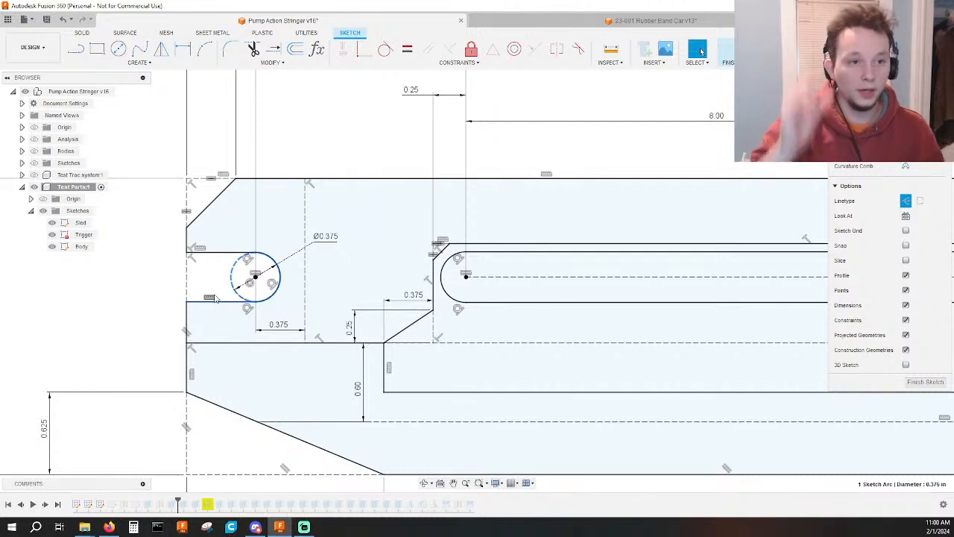
{"action": "left_click", "coordinate": [124, 325]}
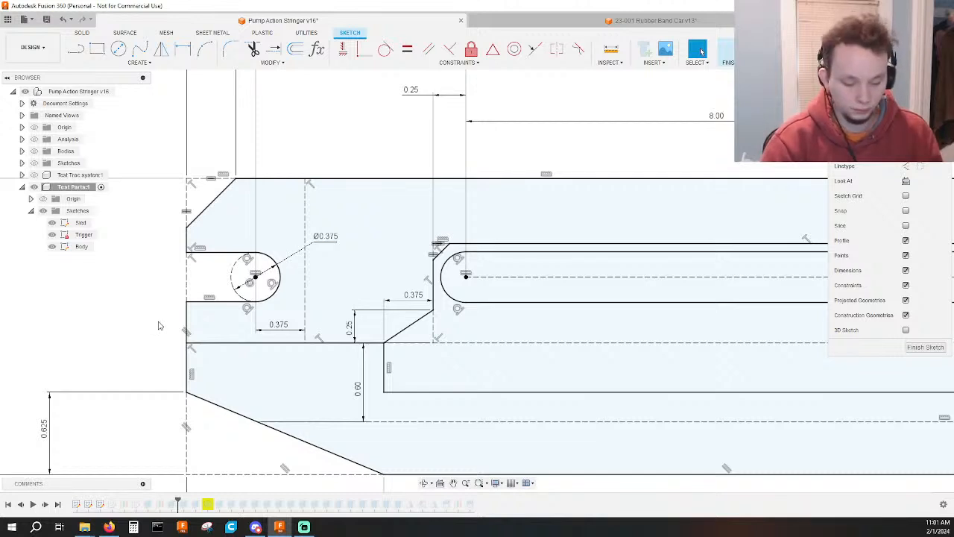
Add a horizontal construction line from the body's front edge to the open front slot's arc center.
{"action": "key", "text": "l"}
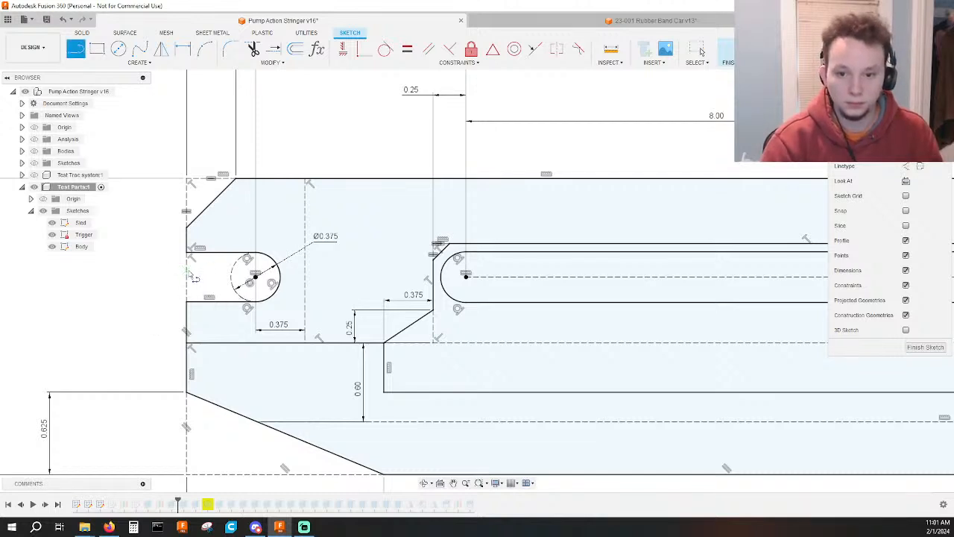
{"action": "left_click", "coordinate": [186, 276]}
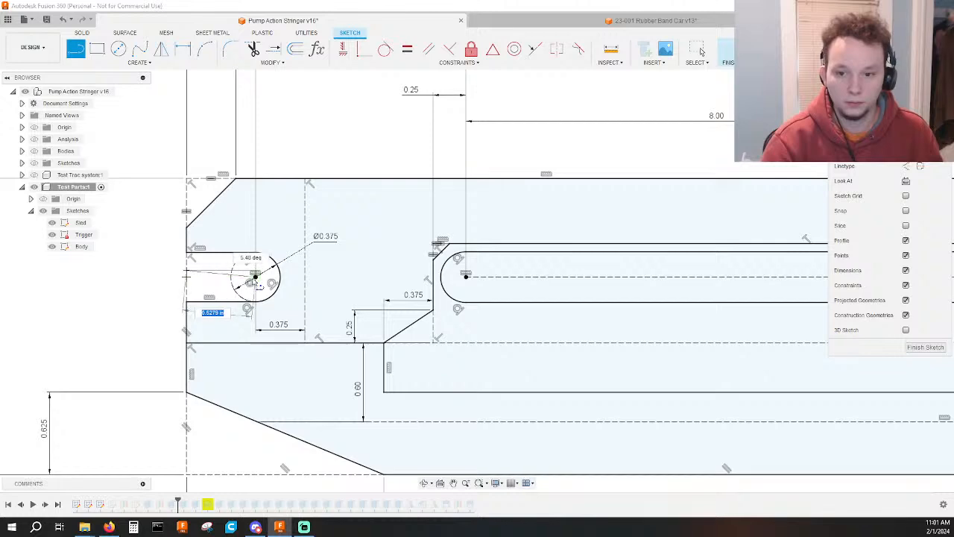
{"action": "left_click", "coordinate": [256, 277]}
{"action": "key", "text": "Escape"}
{"action": "left_click", "coordinate": [219, 275]}
{"action": "key", "text": "x"}
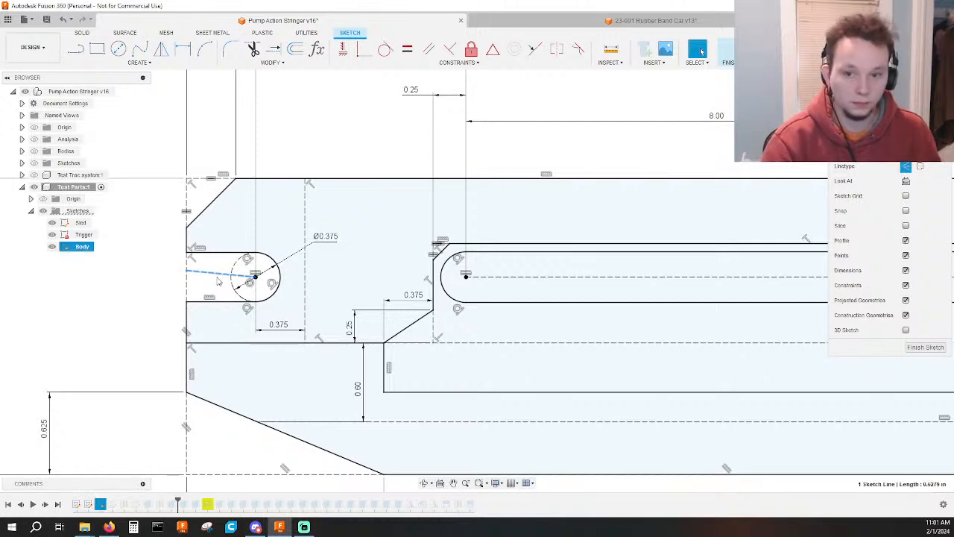
{"action": "left_click", "coordinate": [343, 50]}
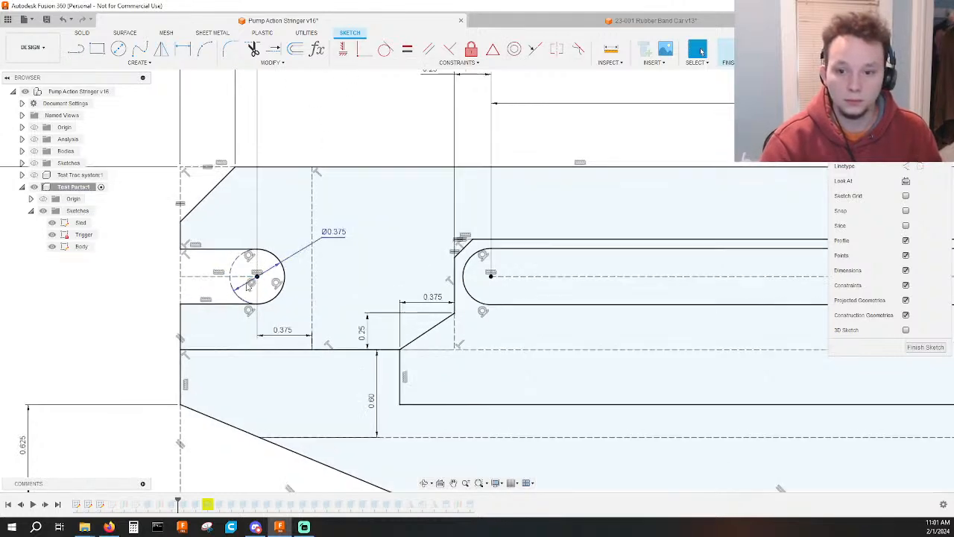
Trim the construction line inside the circle and constrain its cut end horizontally level with the slot's arc center.
{"action": "scroll", "coordinate": [250, 280], "scroll_direction": "up", "scroll_amount": 3}
{"action": "key", "text": "t"}
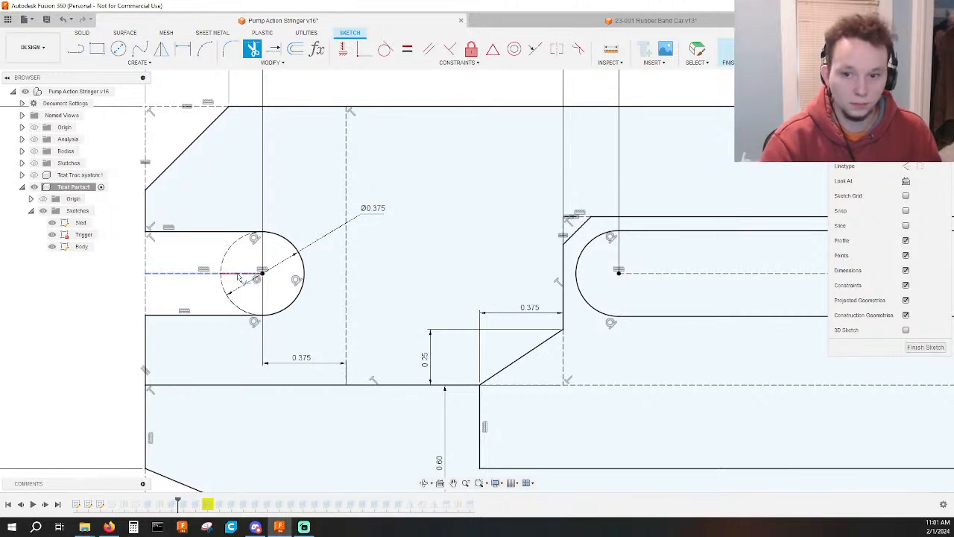
{"action": "left_click", "coordinate": [238, 277]}
{"action": "key", "text": "Escape"}
{"action": "left_click", "coordinate": [221, 274]}
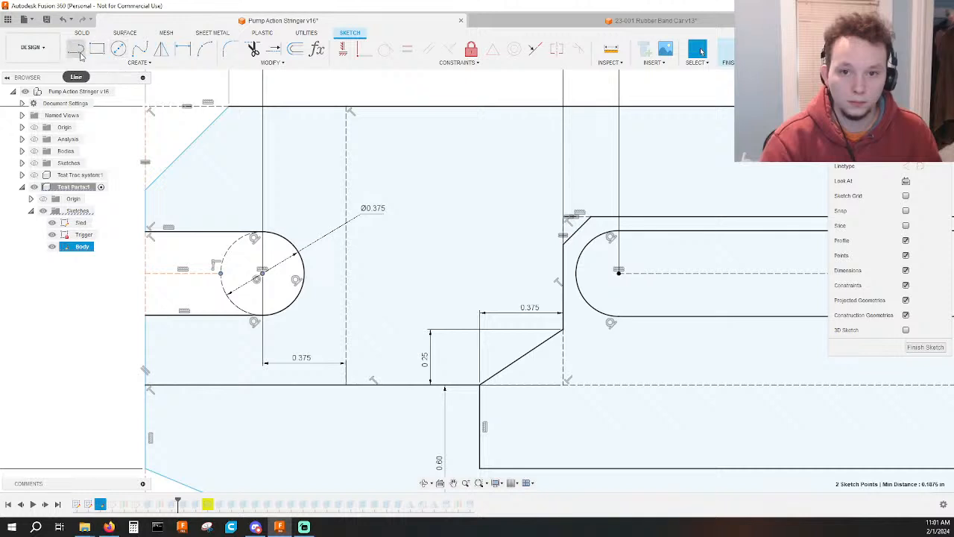
{"action": "left_click", "coordinate": [343, 52]}
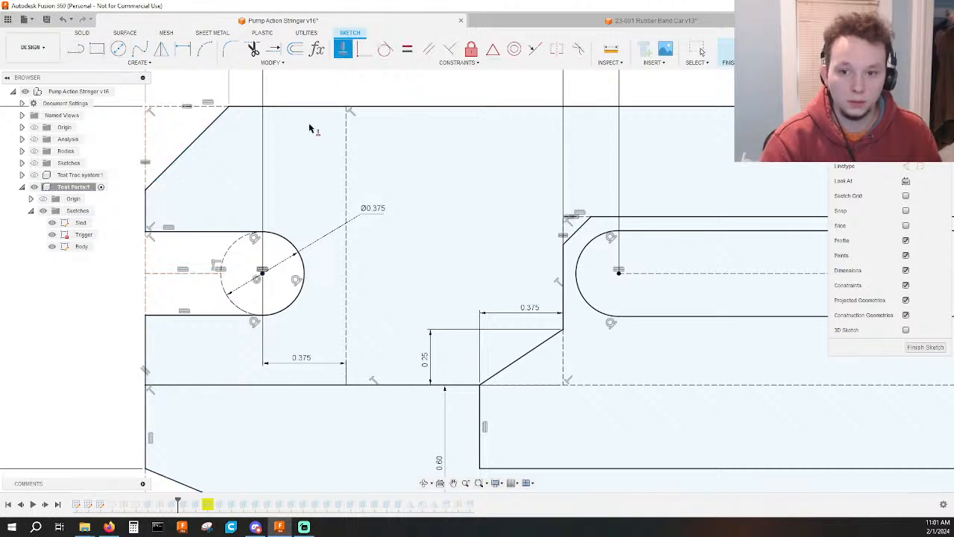
Dimension the trimmed construction line between the front edge and the construction circle at 0.25 in.
{"action": "key", "text": "d"}
{"action": "left_click", "coordinate": [209, 272]}
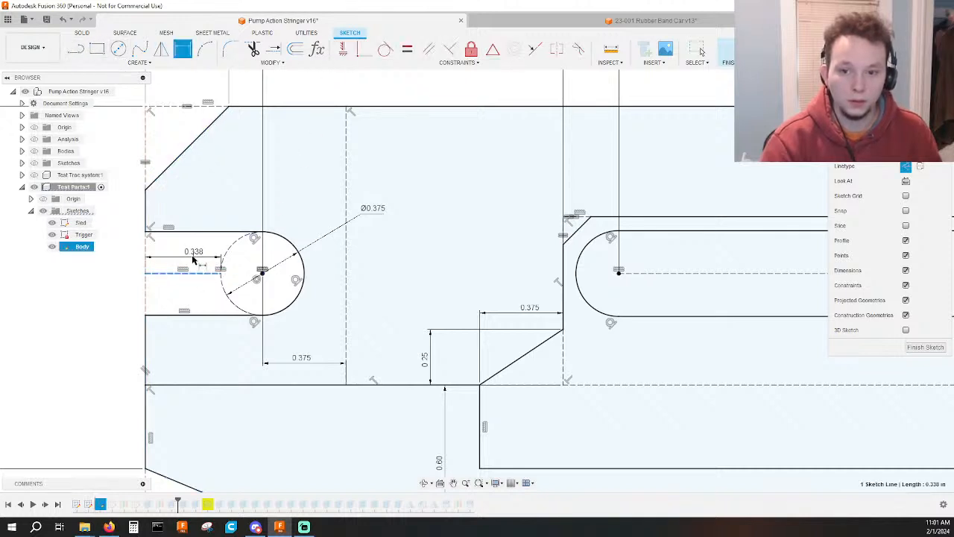
{"action": "left_click", "coordinate": [89, 261]}
{"action": "scroll", "coordinate": [233, 277], "scroll_direction": "down", "scroll_amount": 1}
{"action": "middle_click_drag", "start_coordinate": [238, 297], "coordinate": [282, 307]}
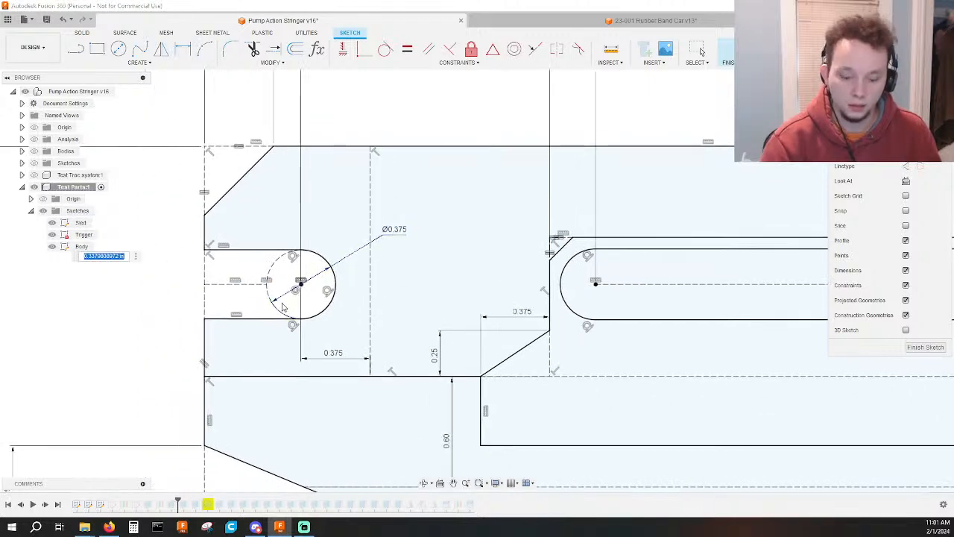
{"action": "type", "text": "25"}
{"action": "key", "text": "Return"}
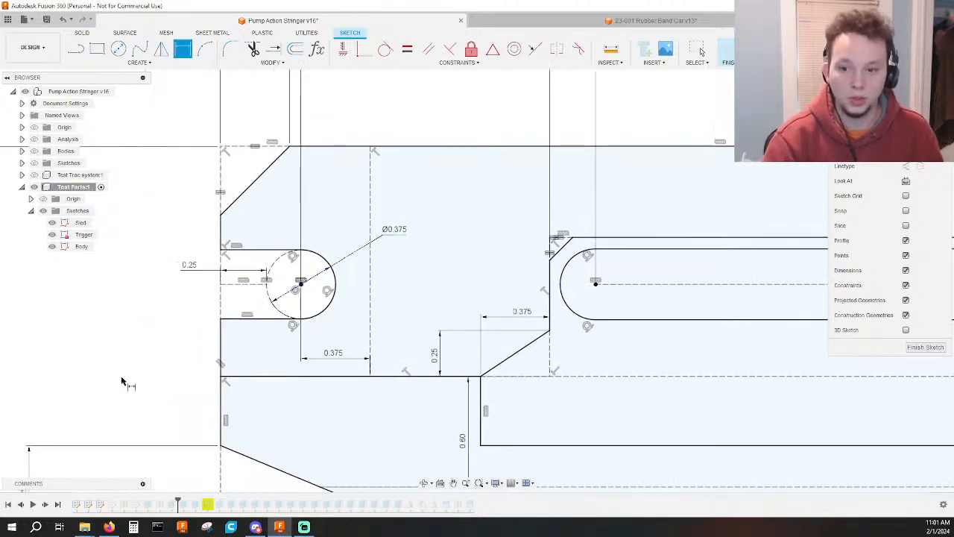
Add a driven overall length dimension above the body between the upper corner points of its front and rear edges.
{"action": "scroll", "coordinate": [138, 304], "scroll_direction": "down", "scroll_amount": 3}
{"action": "scroll", "coordinate": [442, 372], "scroll_direction": "down", "scroll_amount": 3}
{"action": "middle_click_drag", "start_coordinate": [442, 372], "coordinate": [288, 358]}
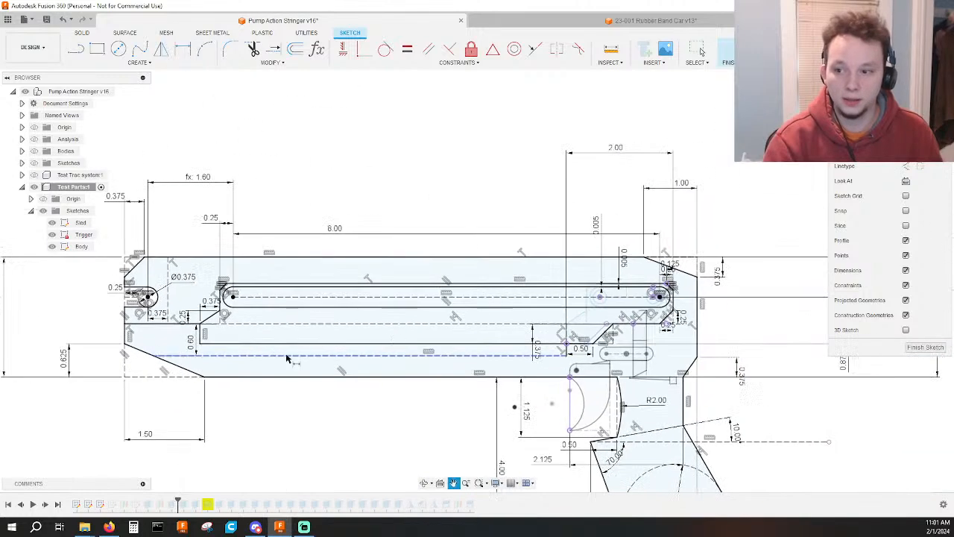
{"action": "left_click", "coordinate": [697, 279]}
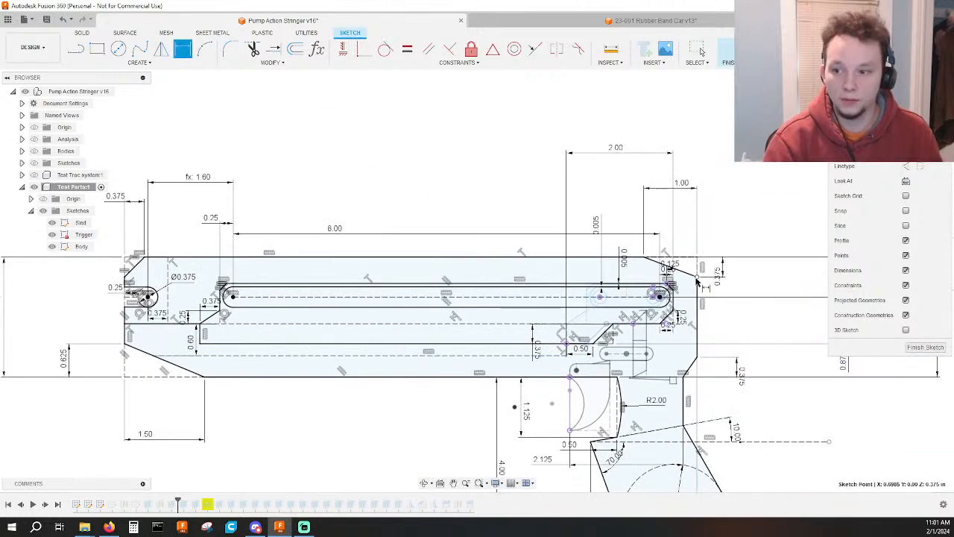
{"action": "left_click", "coordinate": [127, 282]}
{"action": "middle_click_drag", "start_coordinate": [362, 79], "coordinate": [350, 246]}
{"action": "left_click", "coordinate": [358, 241]}
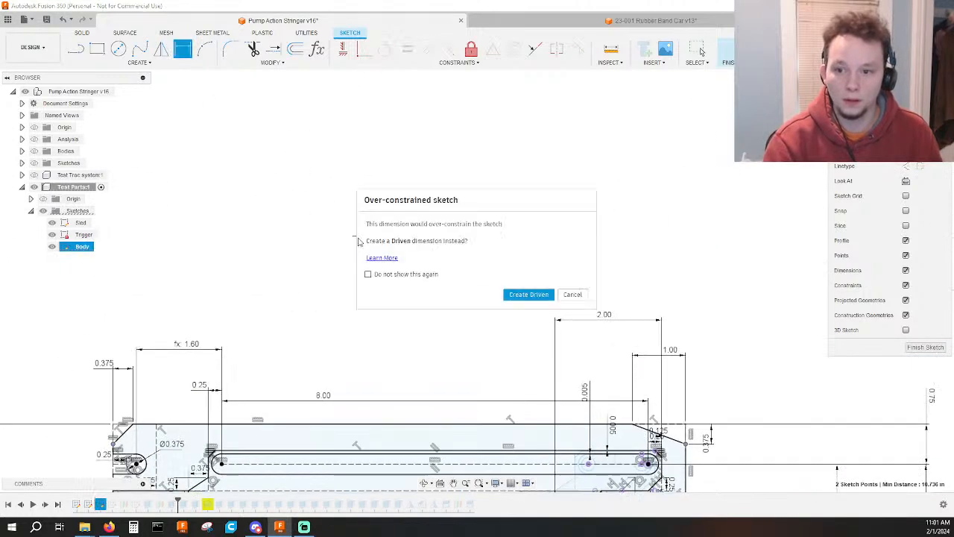
{"action": "left_click", "coordinate": [527, 295]}
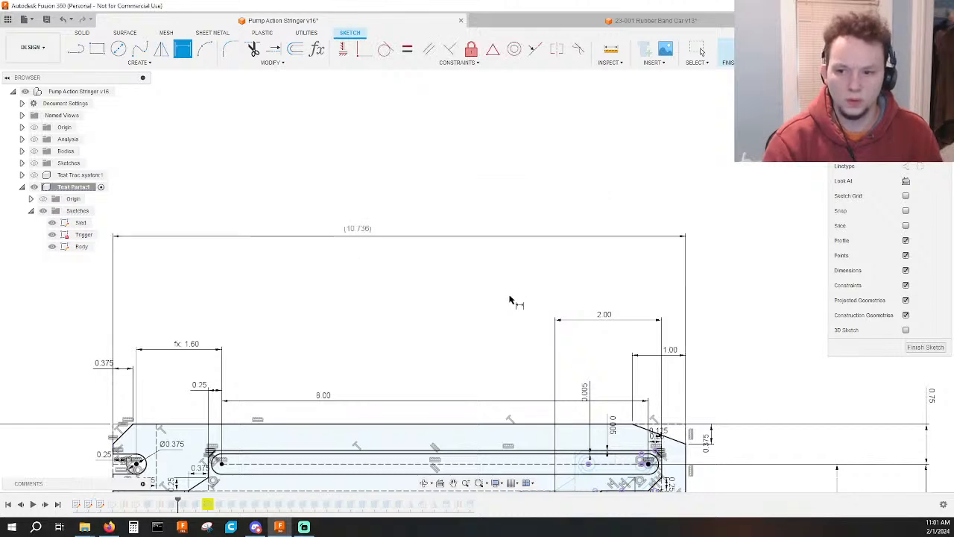
Set the horizontal distance between the open front slot's arc center and the long slot's front center to 1.5 in.
{"action": "scroll", "coordinate": [454, 300], "scroll_direction": "down", "scroll_amount": 3}
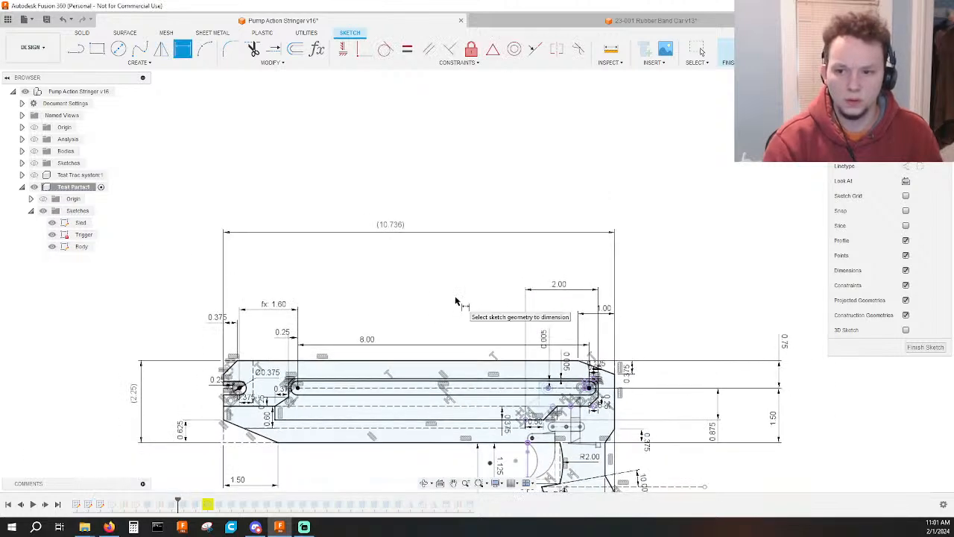
{"action": "left_click", "coordinate": [390, 226]}
{"action": "key", "text": "Escape"}
{"action": "key", "text": "Escape"}
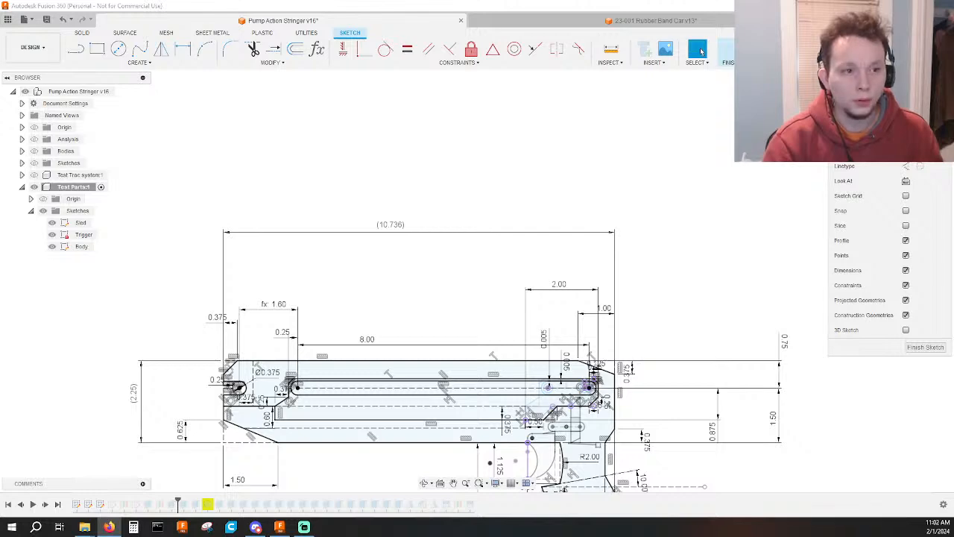
{"action": "scroll", "coordinate": [280, 302], "scroll_direction": "up", "scroll_amount": 3}
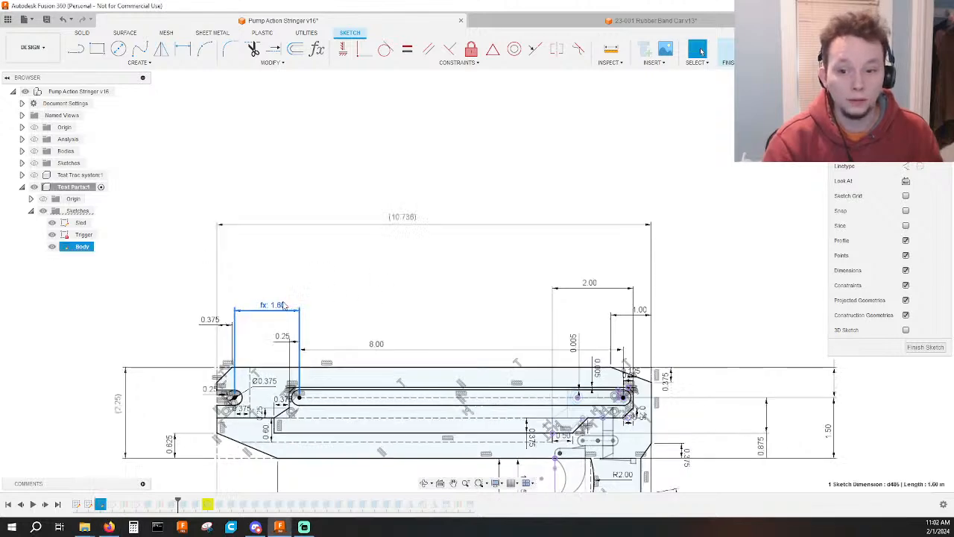
{"action": "double_click", "coordinate": [287, 252]}
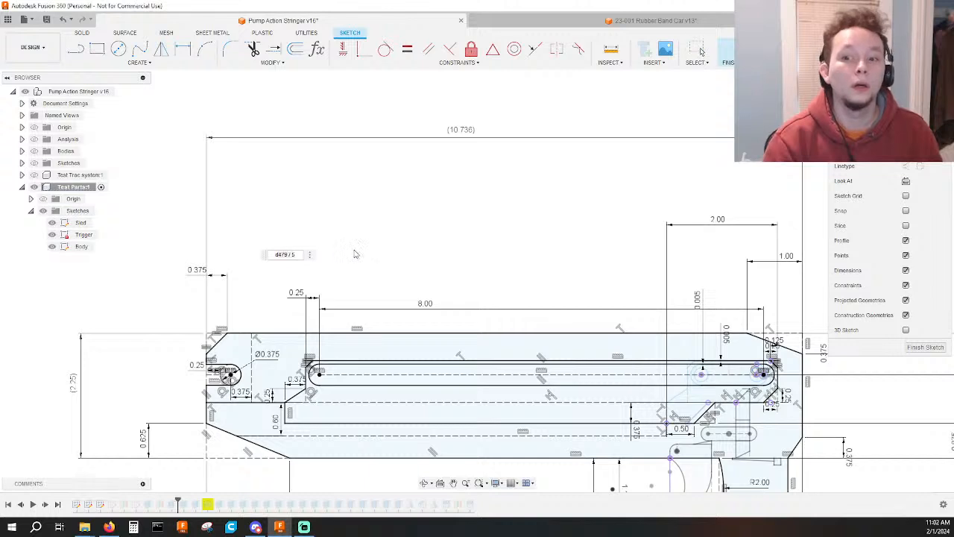
{"action": "left_click", "coordinate": [283, 253]}
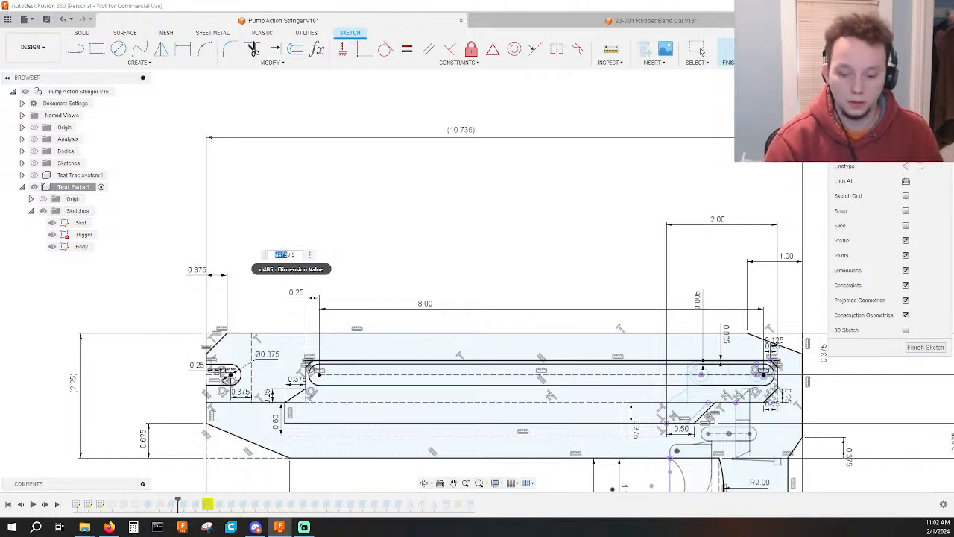
{"action": "type", "text": "1"}
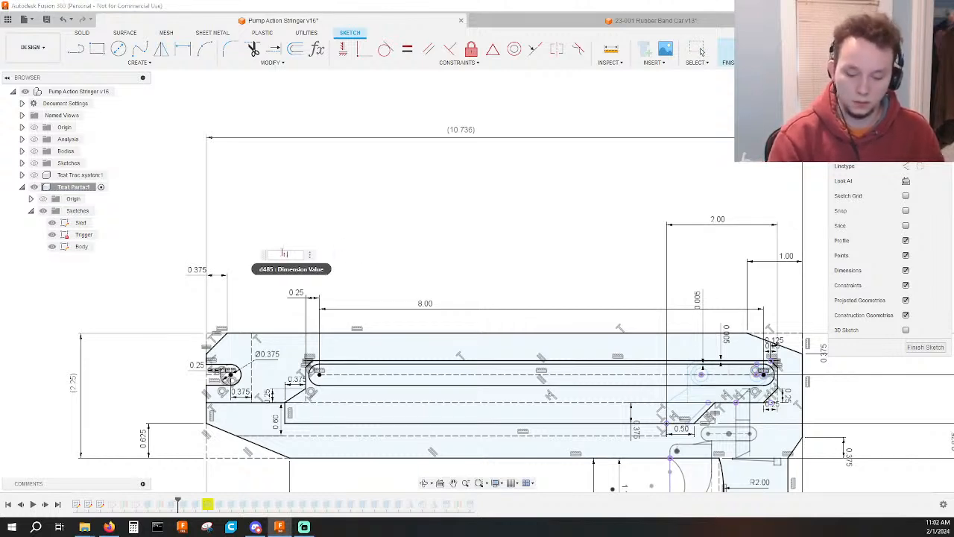
{"action": "type", "text": ".5"}
{"action": "key", "text": "Return"}
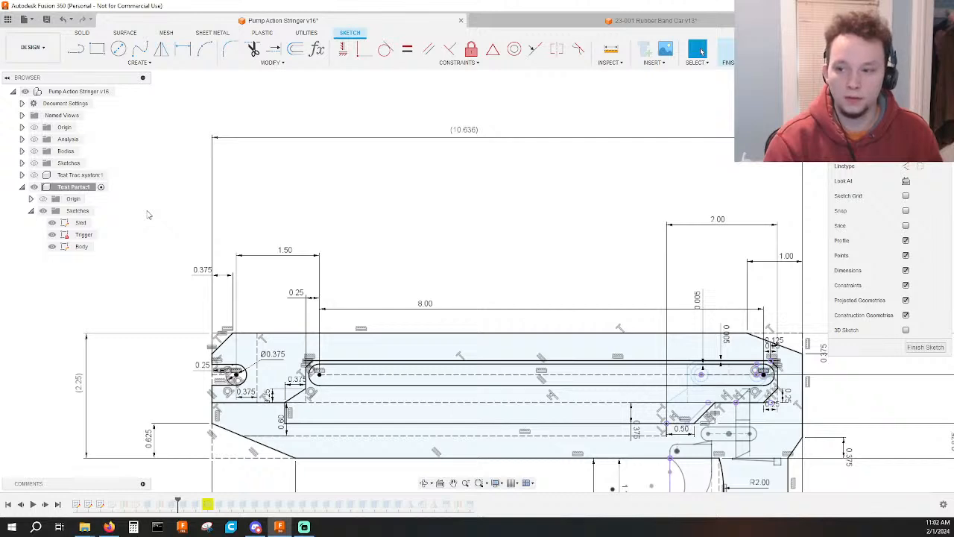
Delete the 2.00 in horizontal dimension below the grip that runs to the body's rear edge.
{"action": "middle_click_drag", "start_coordinate": [450, 219], "coordinate": [266, 204]}
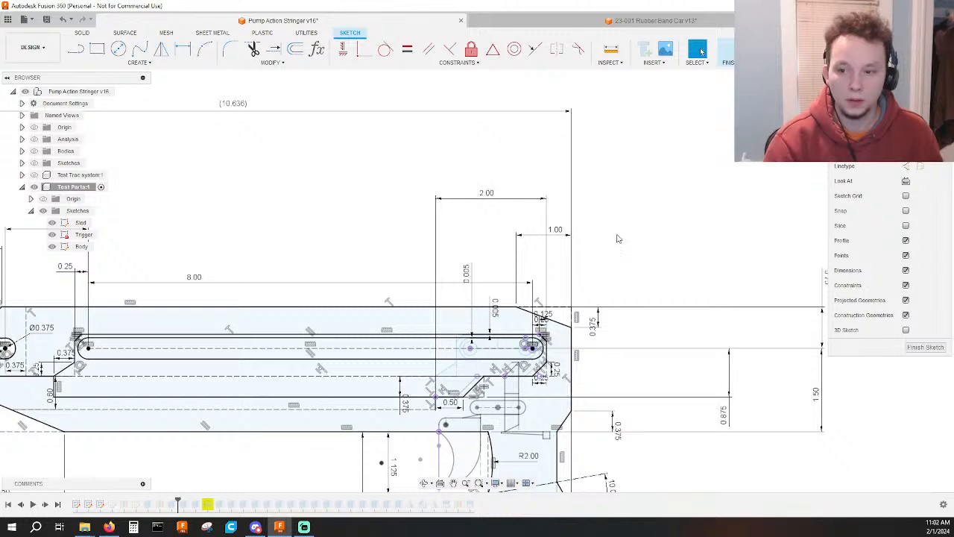
{"action": "middle_click_drag", "start_coordinate": [635, 259], "coordinate": [634, 204]}
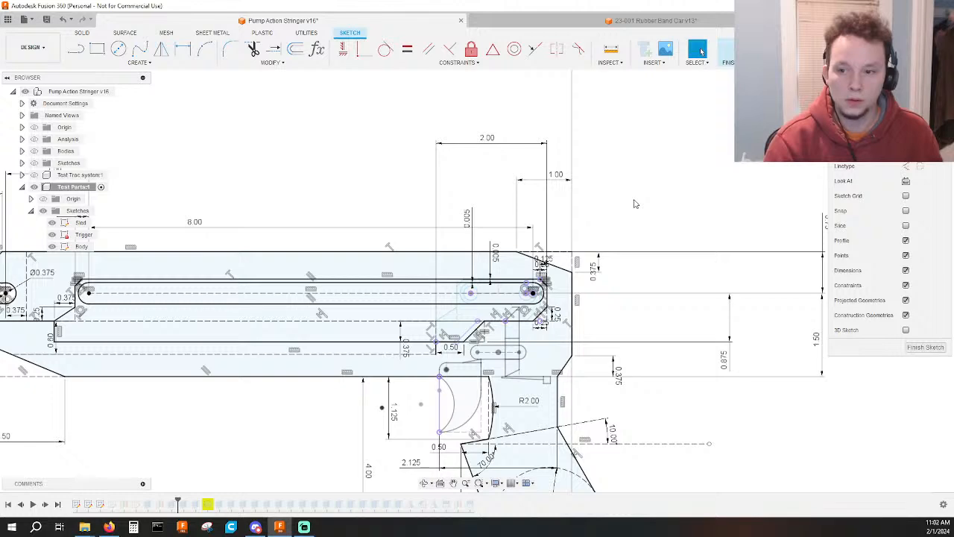
{"action": "middle_click_drag", "start_coordinate": [635, 201], "coordinate": [622, 126]}
{"action": "scroll", "coordinate": [622, 126], "scroll_direction": "down", "scroll_amount": 2}
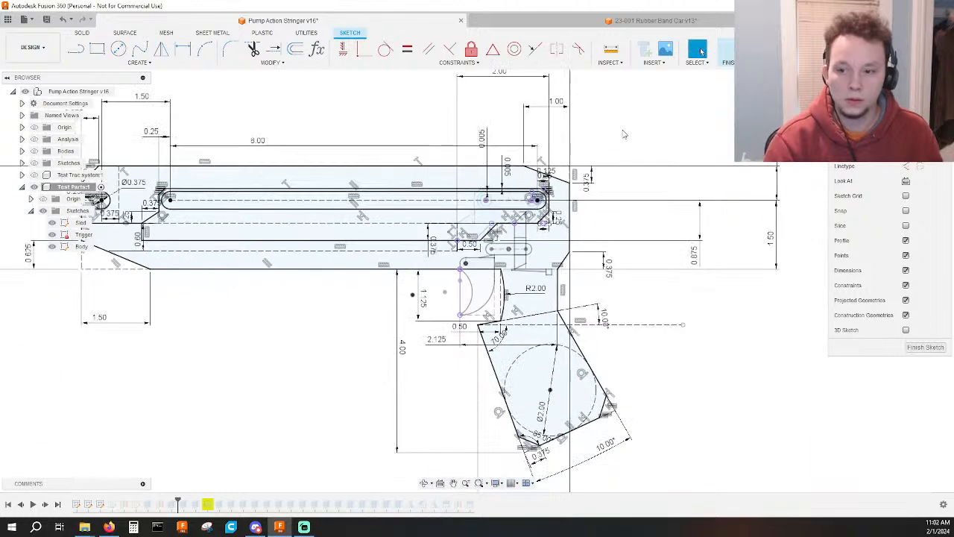
{"action": "scroll", "coordinate": [626, 148], "scroll_direction": "down", "scroll_amount": 1}
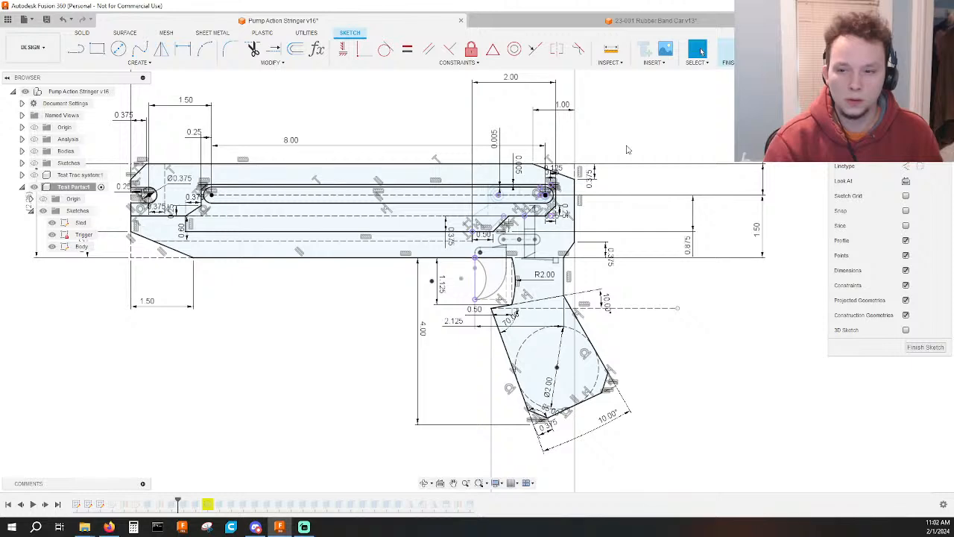
{"action": "scroll", "coordinate": [628, 150], "scroll_direction": "down", "scroll_amount": 1}
{"action": "mouse_move", "coordinate": [723, 305]}
{"action": "middle_mouse_down"}
{"action": "mouse_move", "coordinate": [707, 179]}
{"action": "mouse_move", "coordinate": [681, 239]}
{"action": "middle_mouse_up"}
{"action": "scroll", "coordinate": [716, 232], "scroll_direction": "down", "scroll_amount": 3}
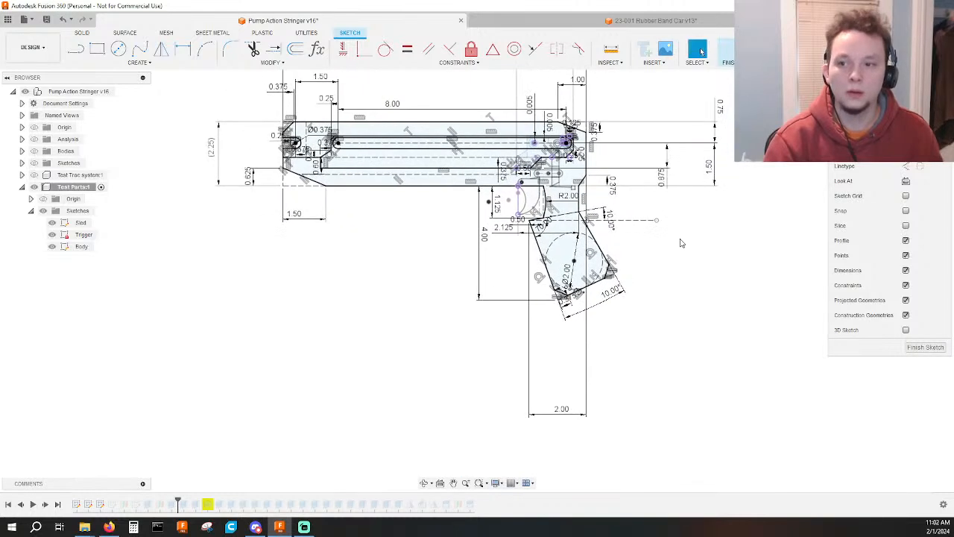
{"action": "left_click", "coordinate": [561, 409]}
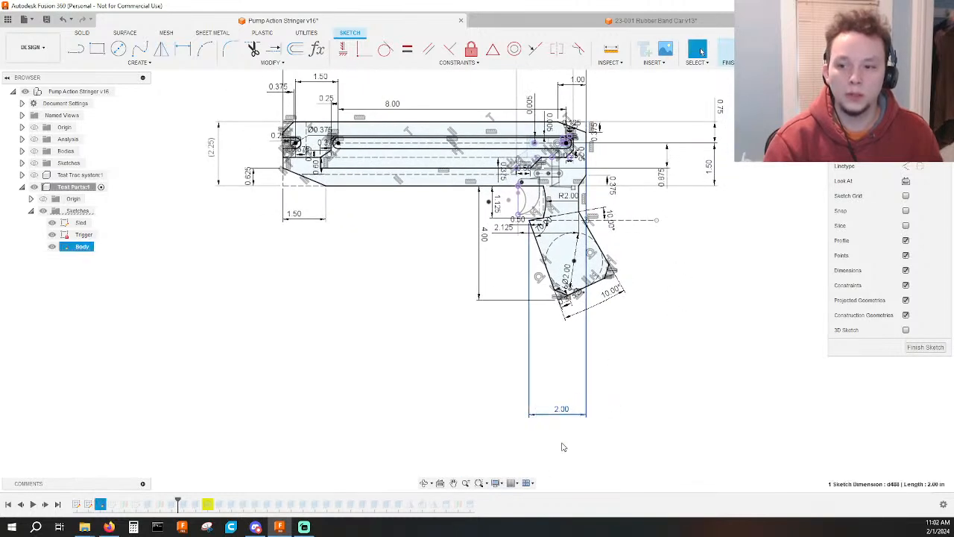
{"action": "key", "text": "Delete"}
Move the body's rear edge slightly outward and try to dimension its gap to the rear wall of the internal cavity.
{"action": "scroll", "coordinate": [567, 166], "scroll_direction": "up", "scroll_amount": 4}
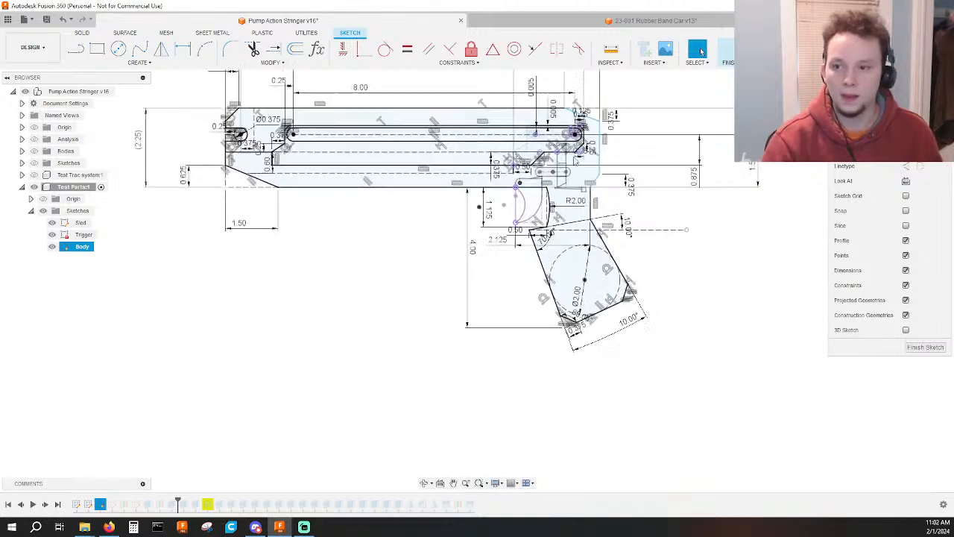
{"action": "middle_click_drag", "start_coordinate": [667, 151], "coordinate": [654, 252]}
{"action": "scroll", "coordinate": [654, 236], "scroll_direction": "down", "scroll_amount": 2}
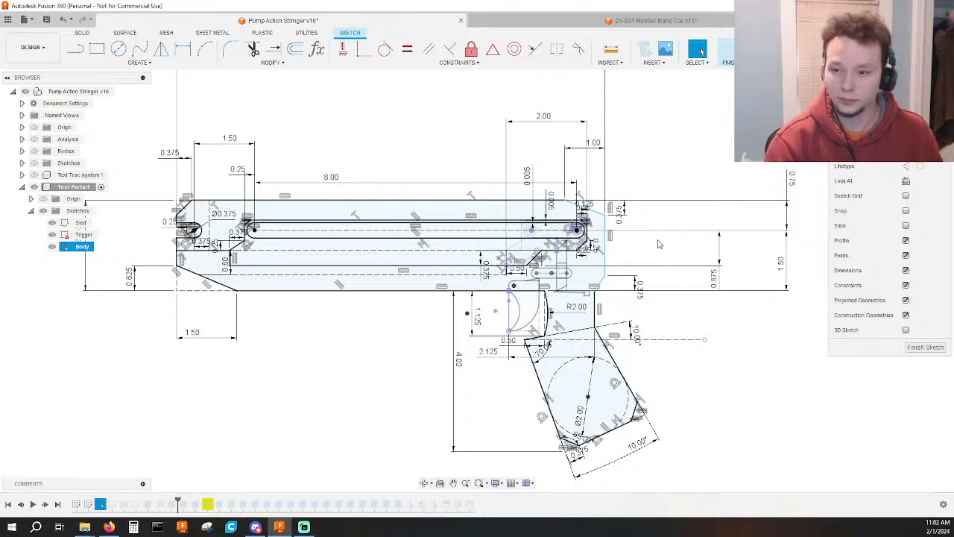
{"action": "scroll", "coordinate": [613, 241], "scroll_direction": "up", "scroll_amount": 5}
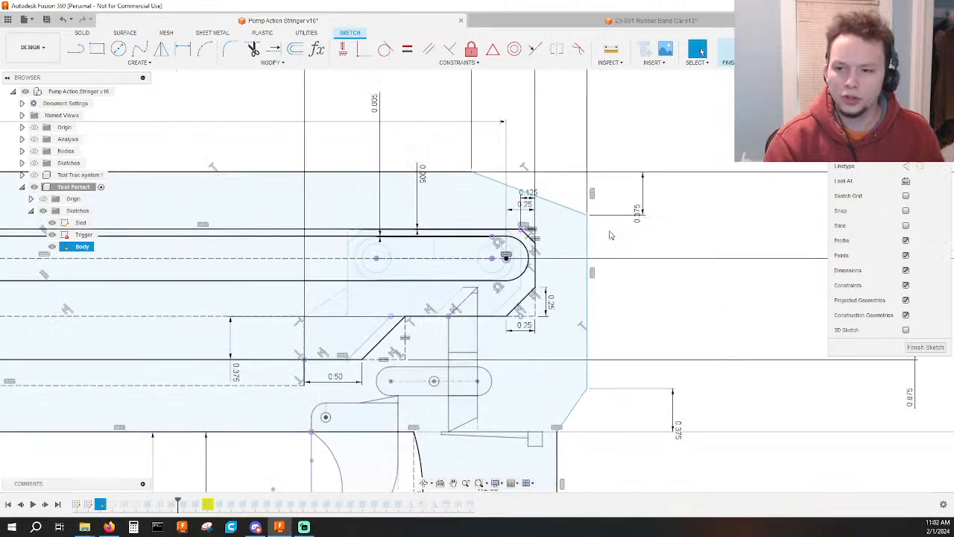
{"action": "left_click", "coordinate": [612, 241]}
{"action": "mouse_move", "coordinate": [615, 241]}
{"action": "left_mouse_down"}
{"action": "mouse_move", "coordinate": [558, 244]}
{"action": "mouse_move", "coordinate": [613, 247]}
{"action": "mouse_move", "coordinate": [601, 250]}
{"action": "left_mouse_up"}
{"action": "key", "text": "d"}
{"action": "left_click", "coordinate": [534, 258]}
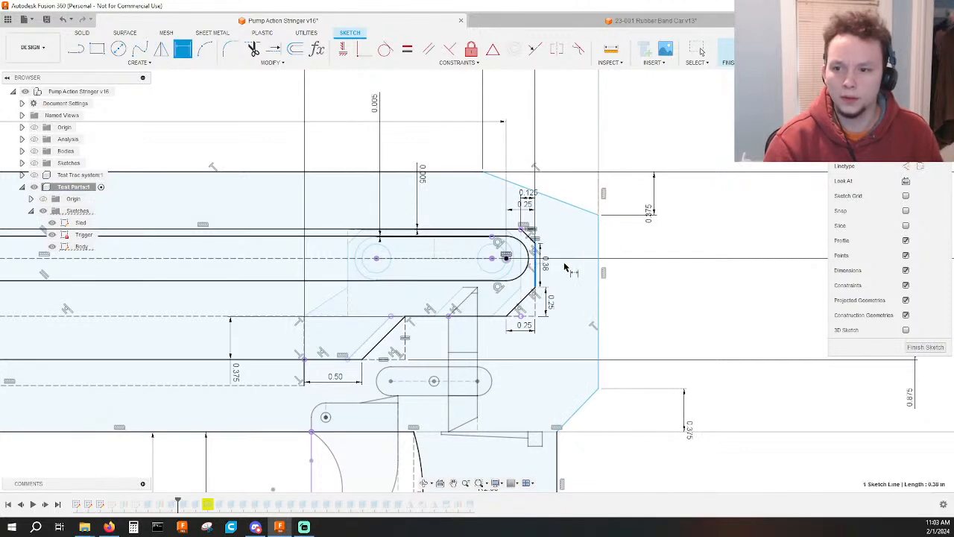
{"action": "left_click", "coordinate": [601, 271]}
{"action": "key", "text": "Escape"}
Dimension the gap between the body's rear edge and the internal cavity's rear wall at 0.5 in.
{"action": "scroll", "coordinate": [568, 272], "scroll_direction": "down", "scroll_amount": 3}
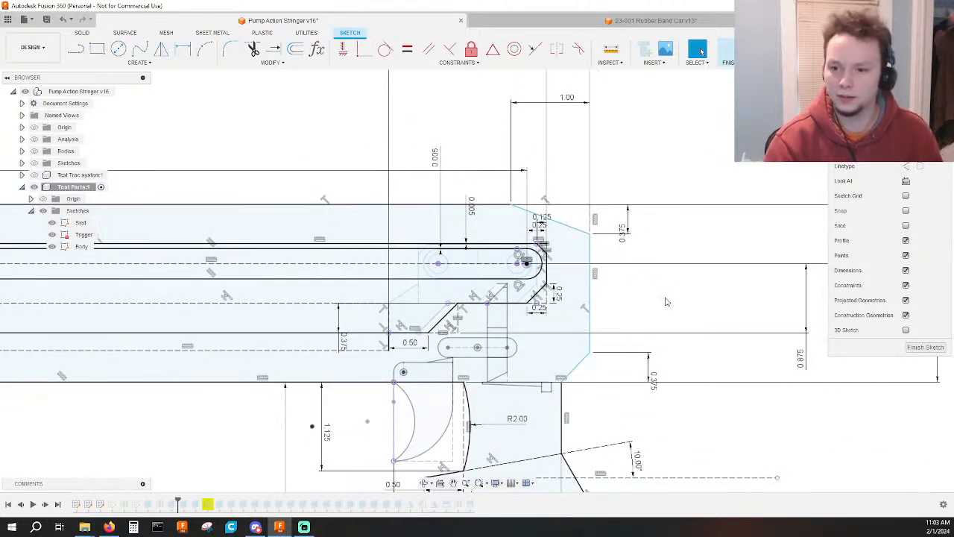
{"action": "scroll", "coordinate": [666, 301], "scroll_direction": "down", "scroll_amount": 5}
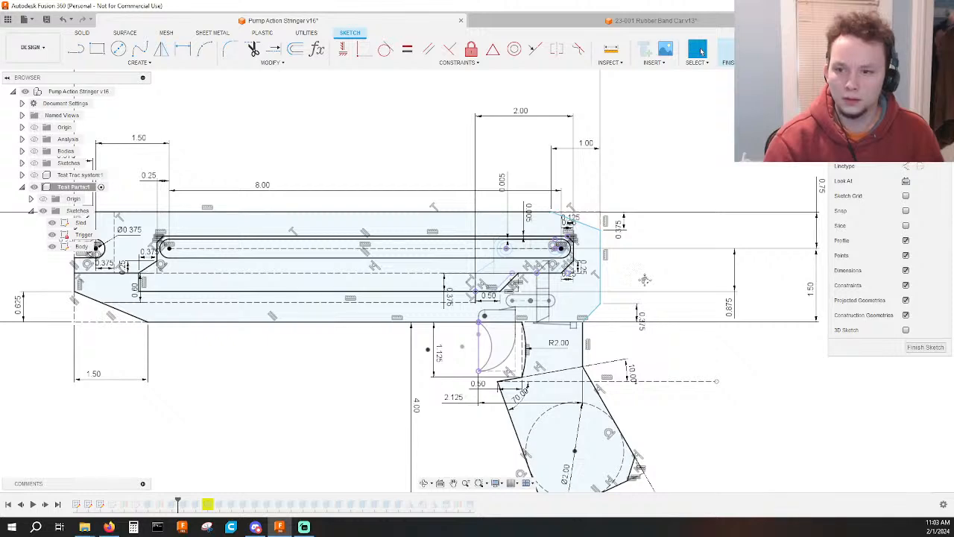
{"action": "middle_click_drag", "start_coordinate": [645, 280], "coordinate": [652, 349]}
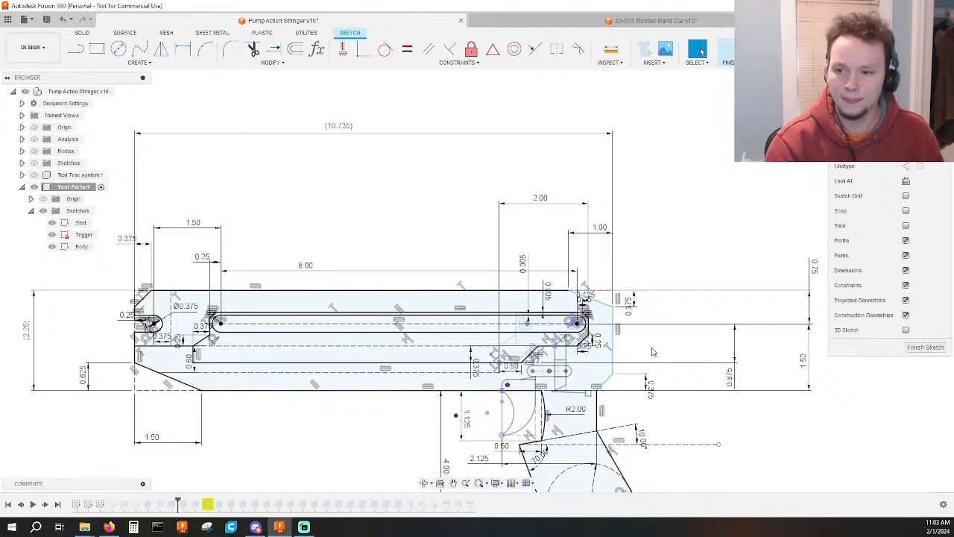
{"action": "scroll", "coordinate": [652, 352], "scroll_direction": "up", "scroll_amount": 3}
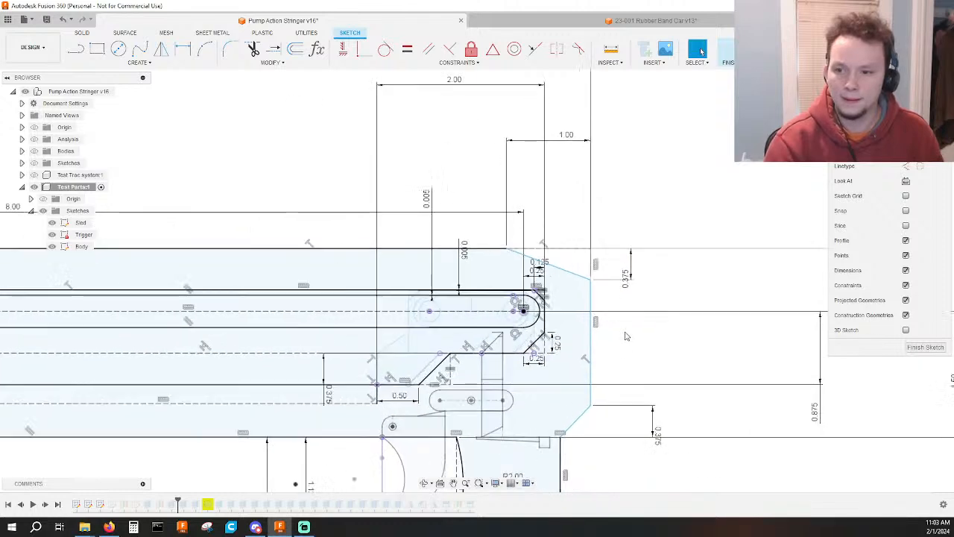
{"action": "left_click", "coordinate": [590, 340]}
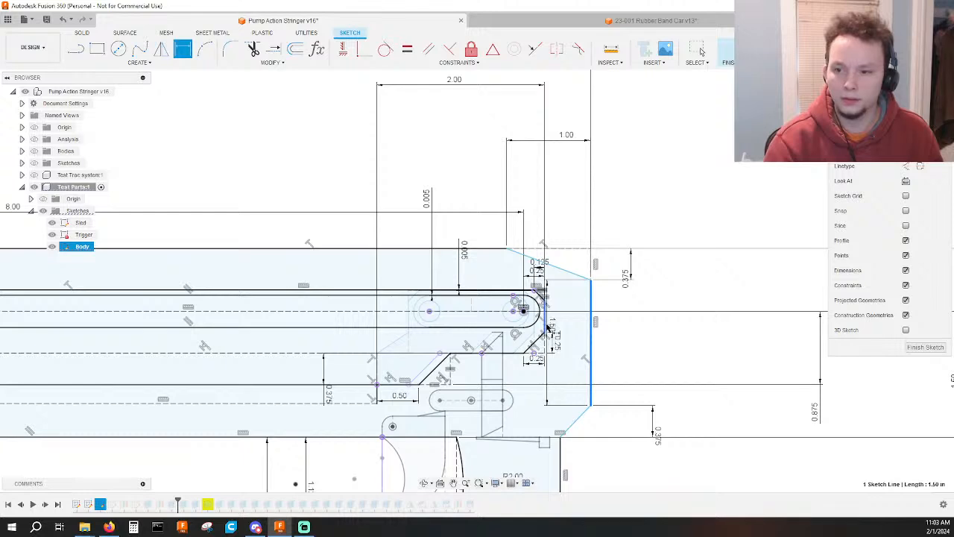
{"action": "left_click", "coordinate": [545, 328]}
{"action": "left_click", "coordinate": [580, 330]}
{"action": "type", "text": "0.5"}
{"action": "key", "text": "Return"}
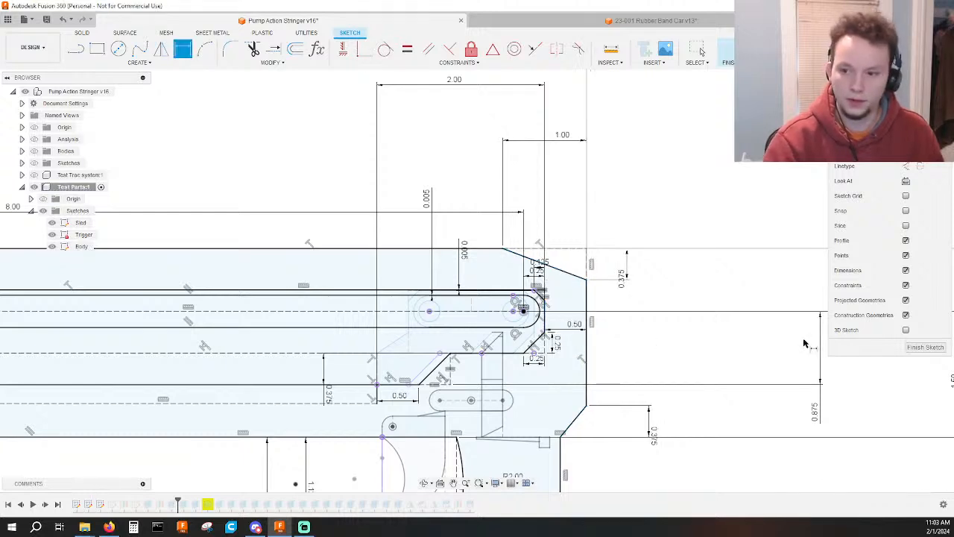
{"action": "scroll", "coordinate": [712, 254], "scroll_direction": "down", "scroll_amount": 3}
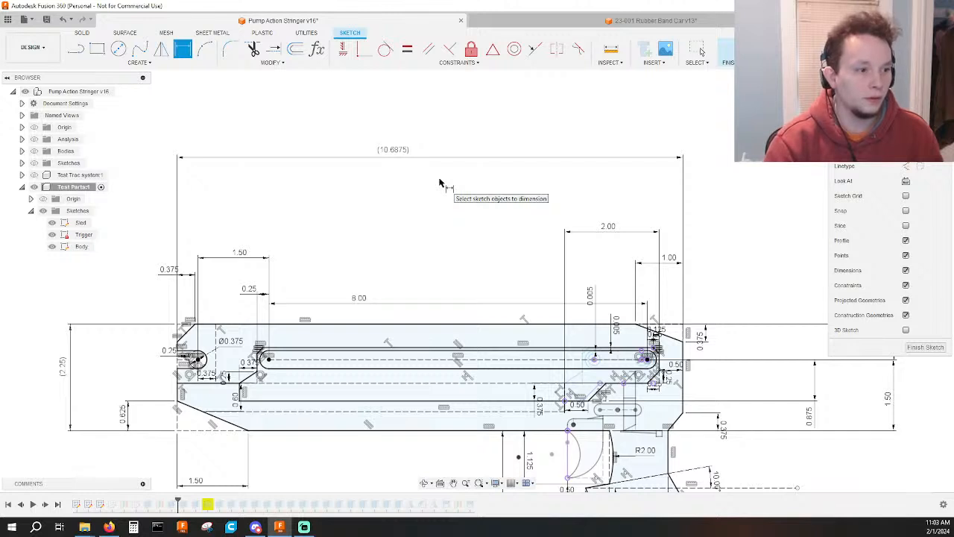
{"action": "key", "text": "Escape"}
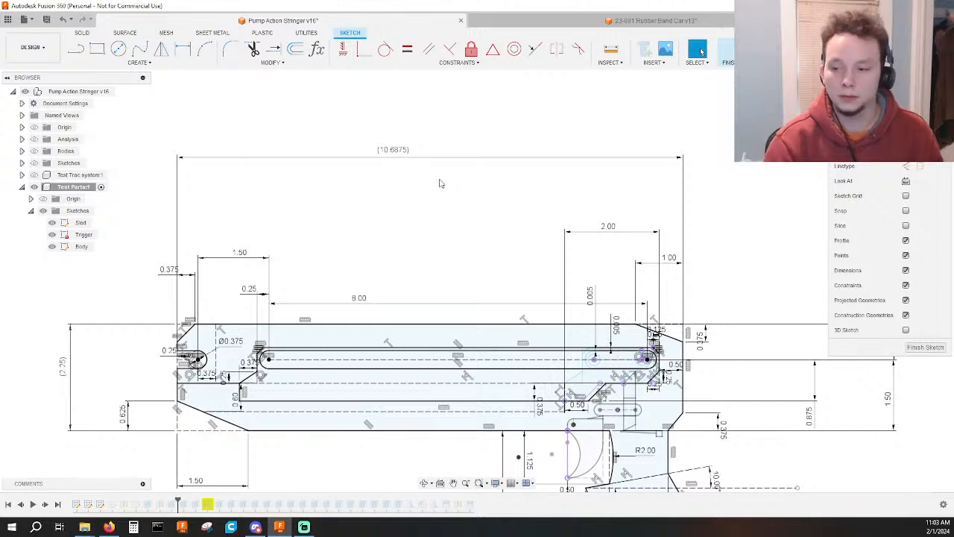
Delete the 0.50 in dimension between the body's rear edge and the internal cavity, and finish the sketch.
{"action": "scroll", "coordinate": [765, 229], "scroll_direction": "up", "scroll_amount": 5}
{"action": "left_click", "coordinate": [575, 335]}
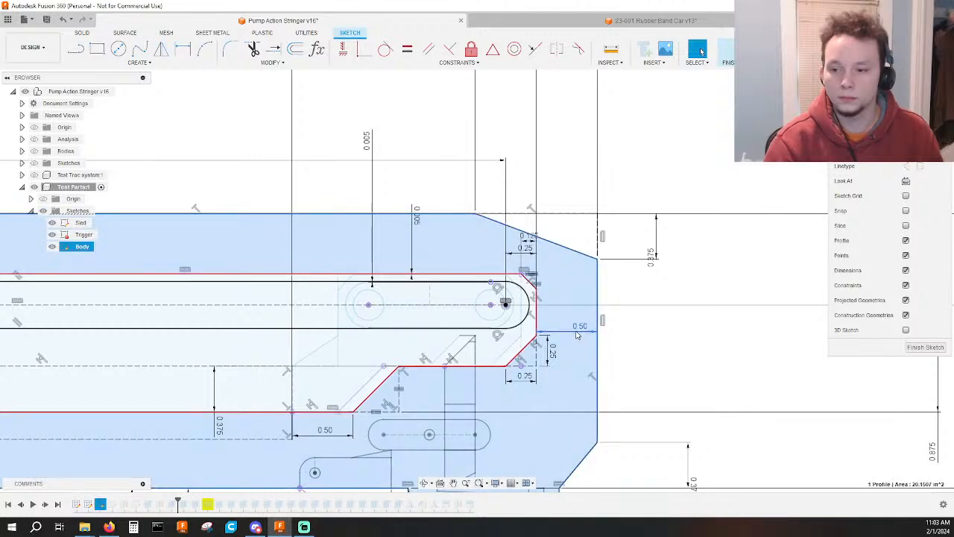
{"action": "left_click", "coordinate": [575, 331]}
{"action": "key", "text": "Delete"}
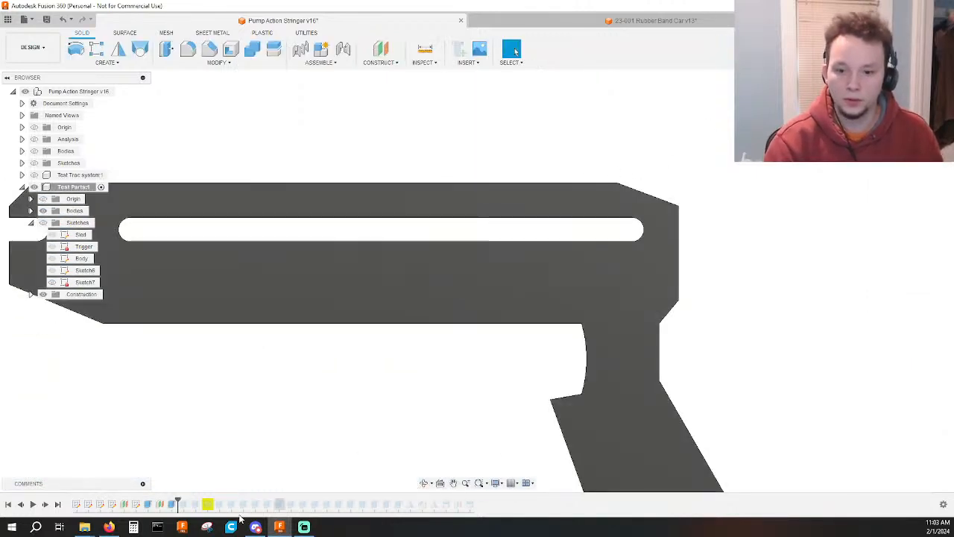
Roll the timeline forward past the feature that shapes the body's upper part, and open that feature to check its profile.
{"action": "scroll", "coordinate": [278, 416], "scroll_direction": "down", "scroll_amount": 2}
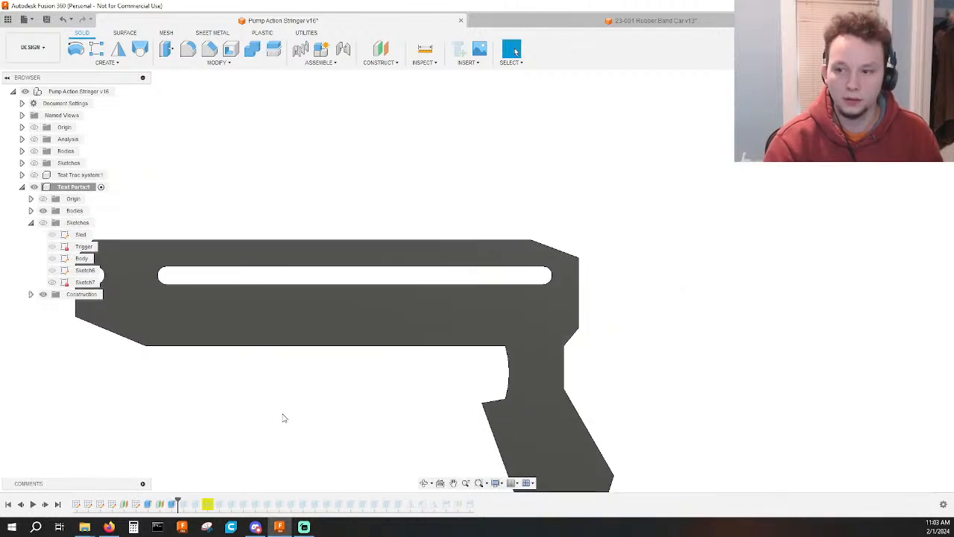
{"action": "middle_click_drag", "start_coordinate": [328, 417], "coordinate": [351, 411]}
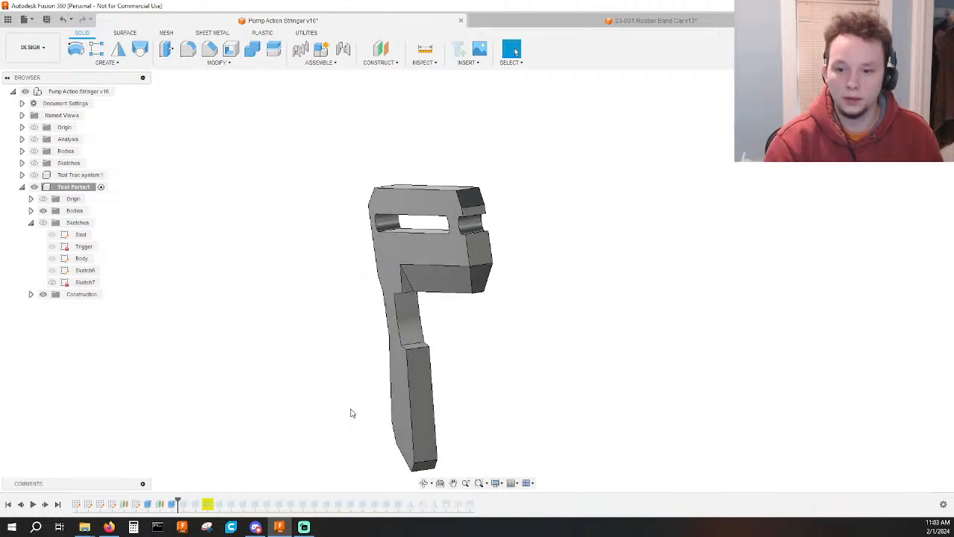
{"action": "left_click_drag", "start_coordinate": [179, 501], "coordinate": [189, 502]}
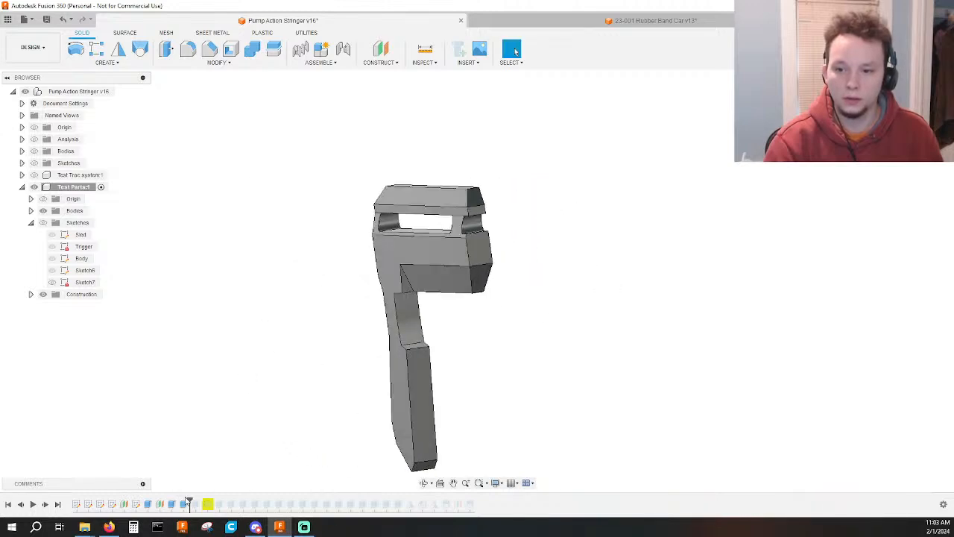
{"action": "double_click", "coordinate": [184, 505]}
{"action": "key", "text": "Escape"}
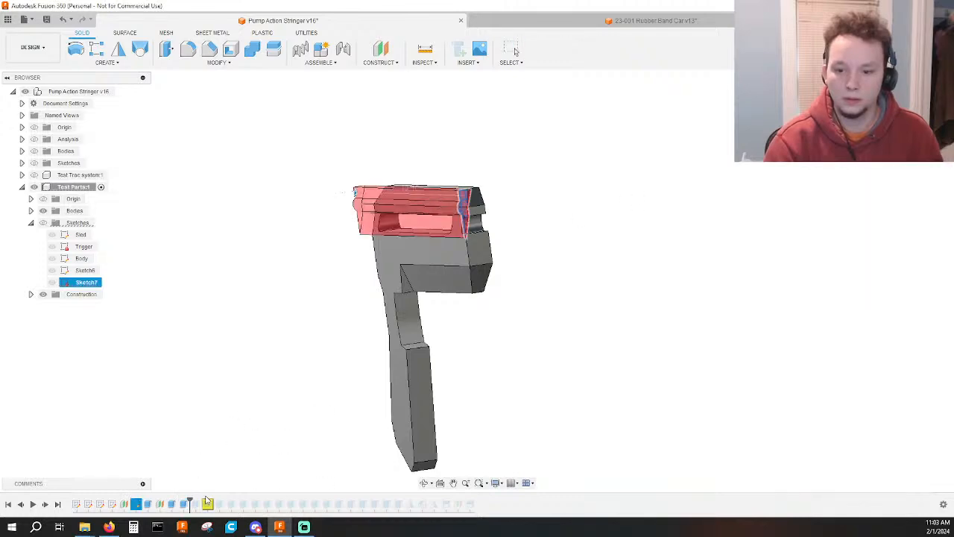
Edit Sketch7 to delete the slanted line and its 0.125 in dimension at the upper corner, and finish the sketch.
{"action": "double_click", "coordinate": [137, 505]}
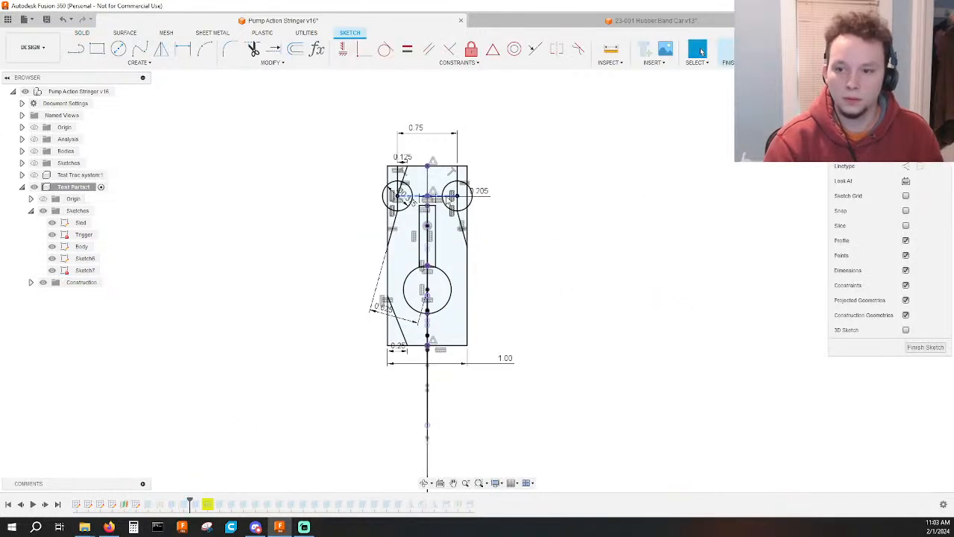
{"action": "scroll", "coordinate": [433, 216], "scroll_direction": "up", "scroll_amount": 5}
{"action": "scroll", "coordinate": [319, 220], "scroll_direction": "down", "scroll_amount": 2}
{"action": "middle_click_drag", "start_coordinate": [314, 232], "coordinate": [303, 308]}
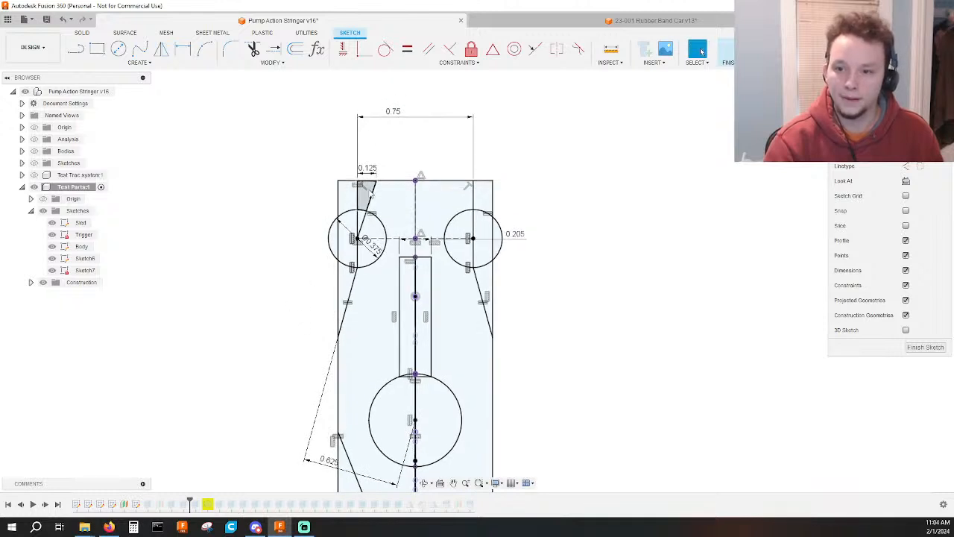
{"action": "left_click", "coordinate": [369, 193]}
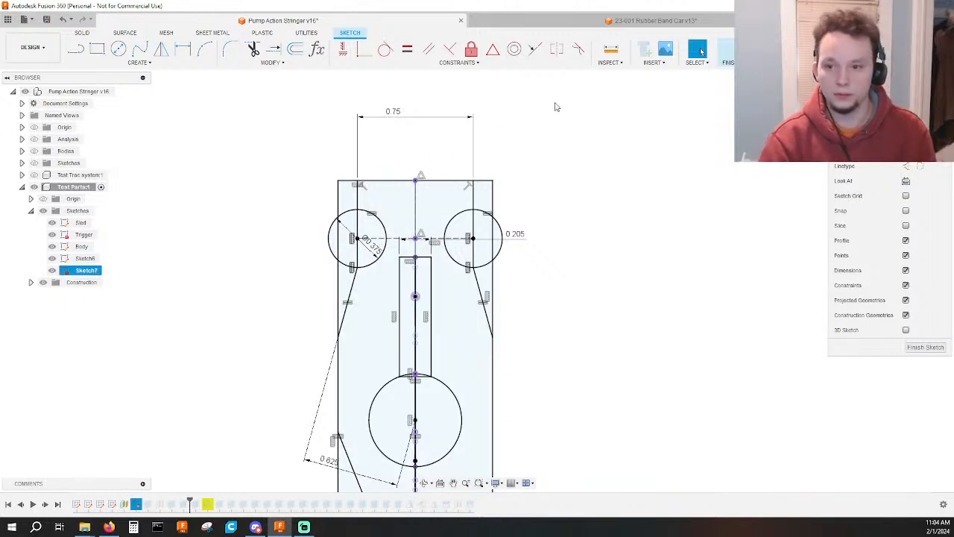
{"action": "left_click", "coordinate": [735, 51]}
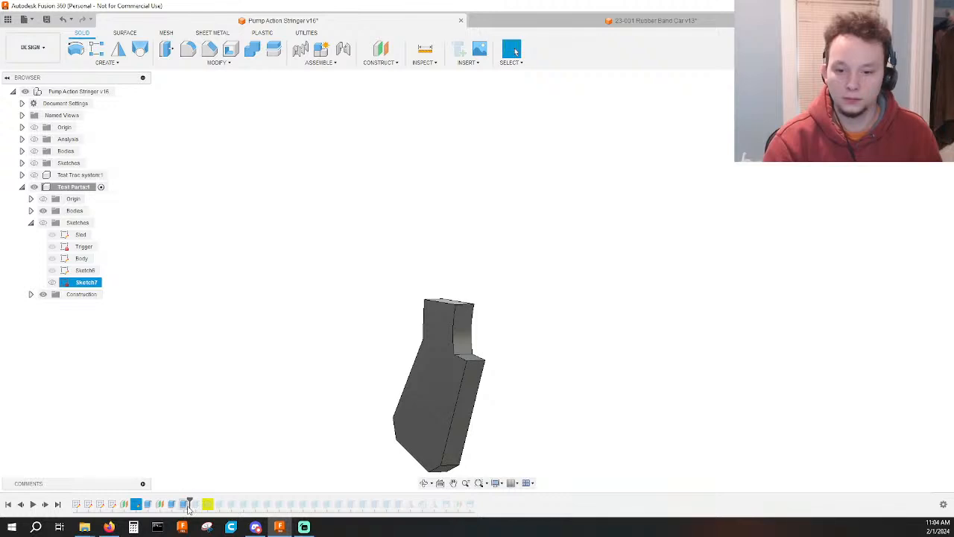
{"action": "key", "text": "e"}
{"action": "middle_click_drag", "start_coordinate": [730, 337], "coordinate": [727, 342], "text": "shift"}
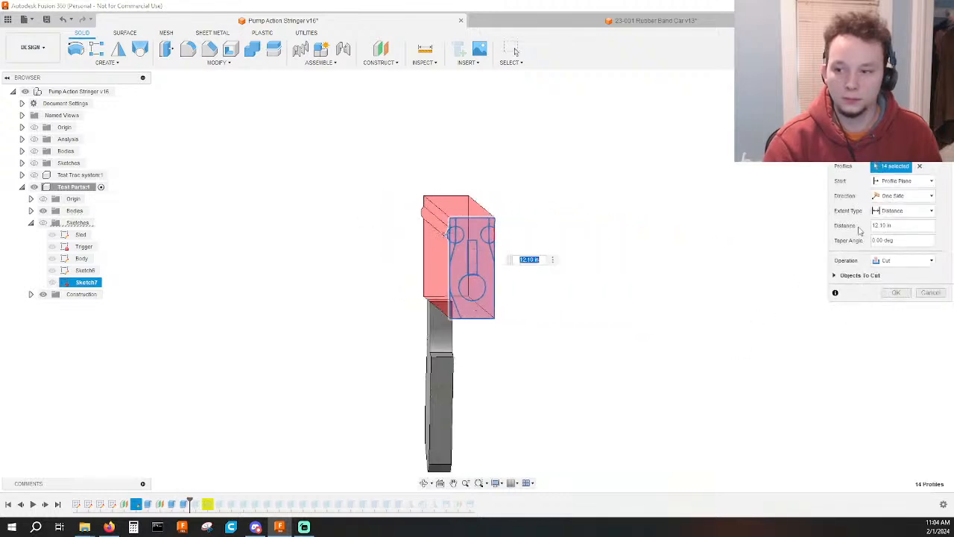
{"action": "left_click", "coordinate": [920, 167]}
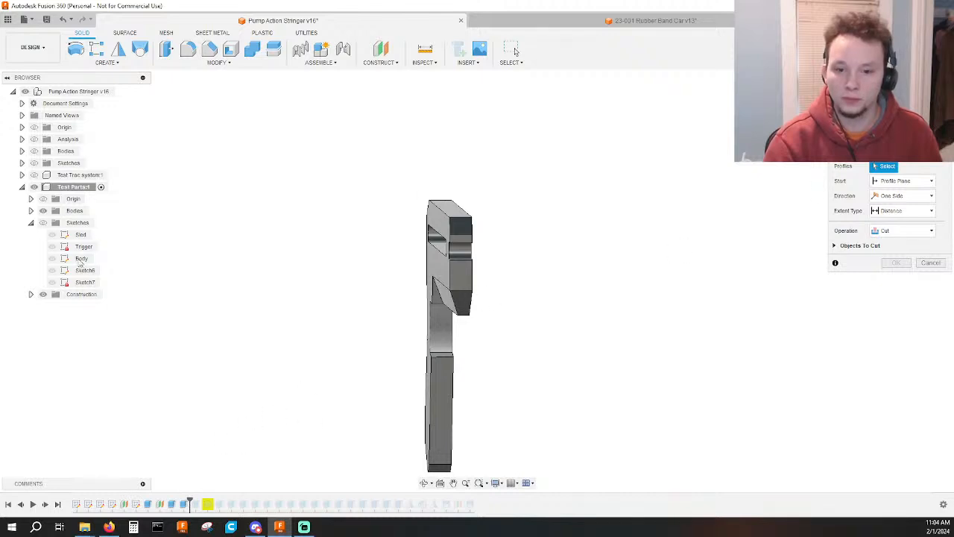
{"action": "left_click", "coordinate": [42, 222]}
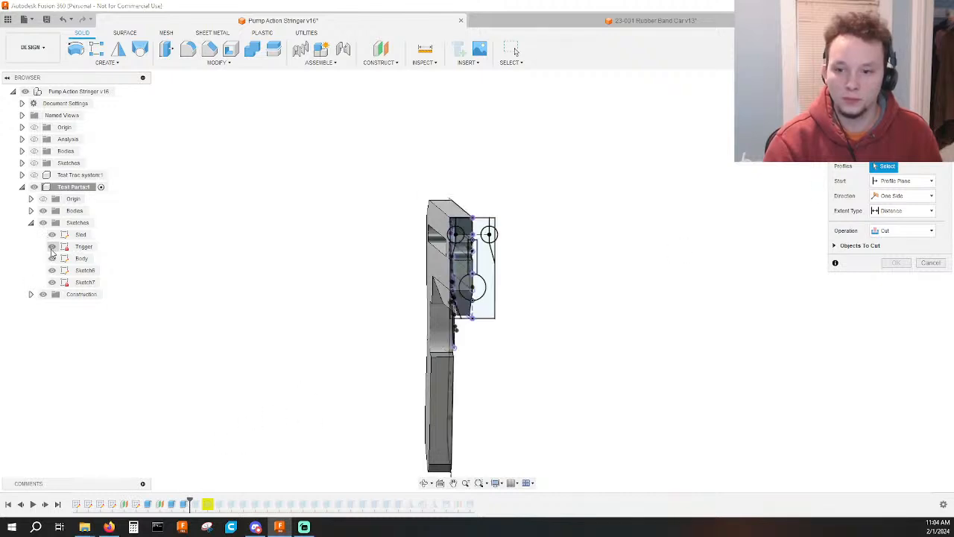
{"action": "scroll", "coordinate": [560, 216], "scroll_direction": "up", "scroll_amount": 4}
{"action": "scroll", "coordinate": [498, 311], "scroll_direction": "up", "scroll_amount": 2}
{"action": "middle_click_drag", "start_coordinate": [507, 326], "coordinate": [493, 315], "text": "shift"}
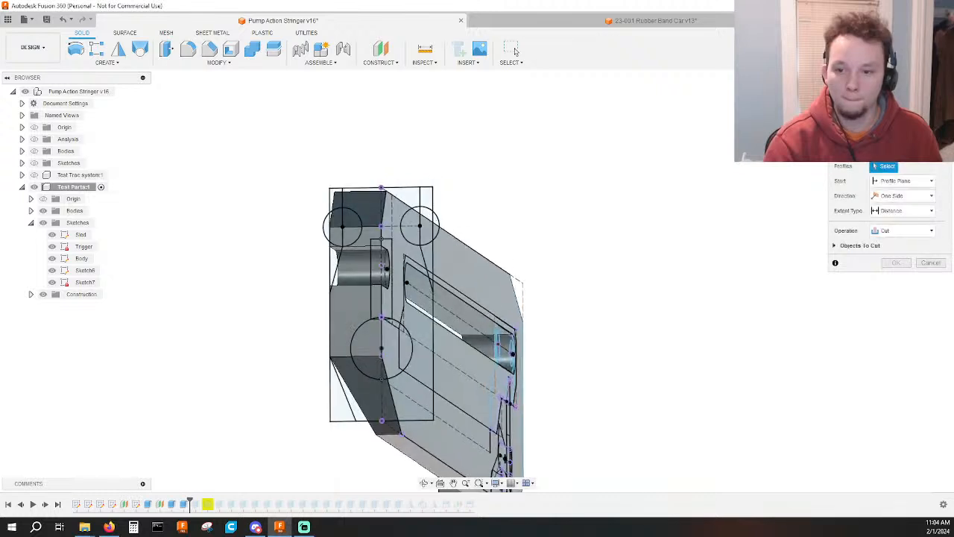
{"action": "left_click", "coordinate": [918, 105]}
{"action": "scroll", "coordinate": [437, 292], "scroll_direction": "up", "scroll_amount": 3}
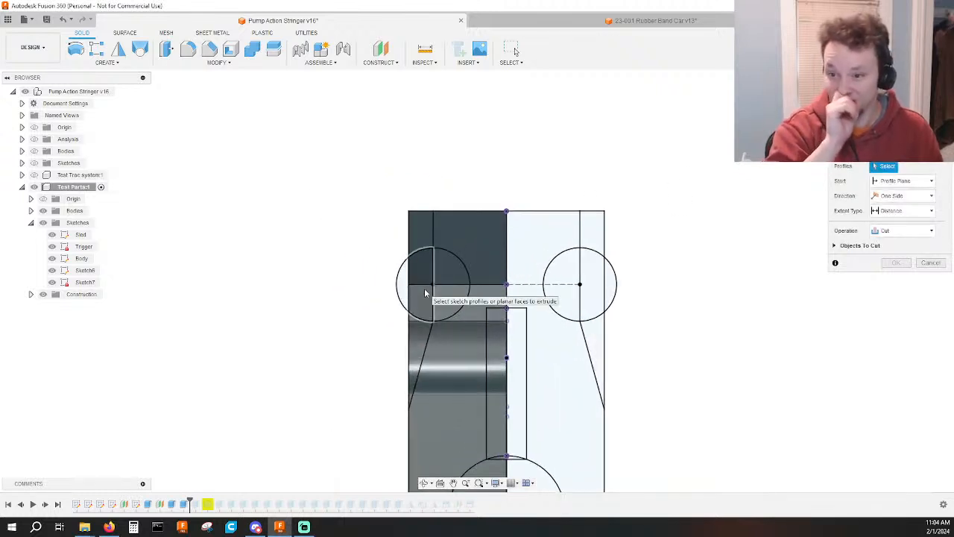
{"action": "key", "text": "Escape"}
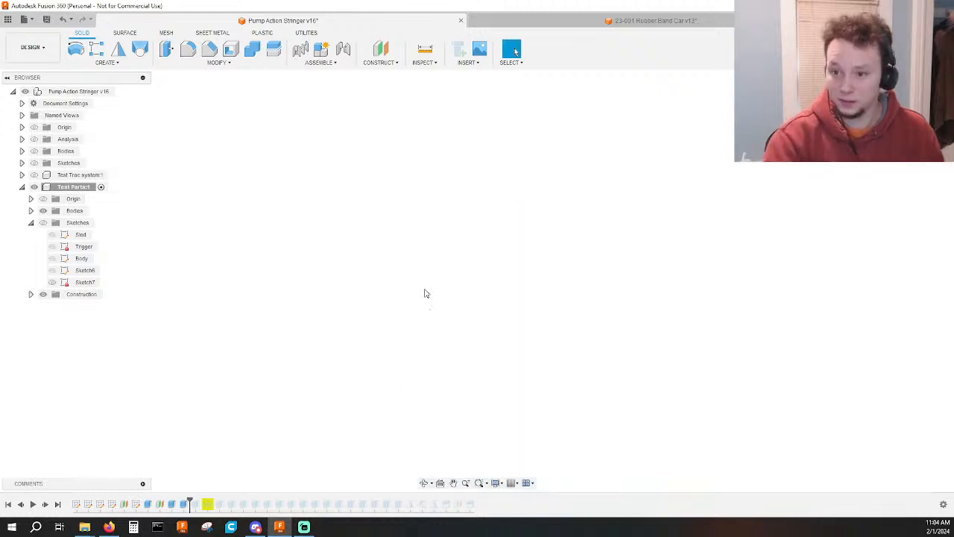
Edit Sketch7 to constrain the midpoint of the line joining the two upper circles to the projected front-slot centre point, and finish the sketch.
{"action": "double_click", "coordinate": [136, 504]}
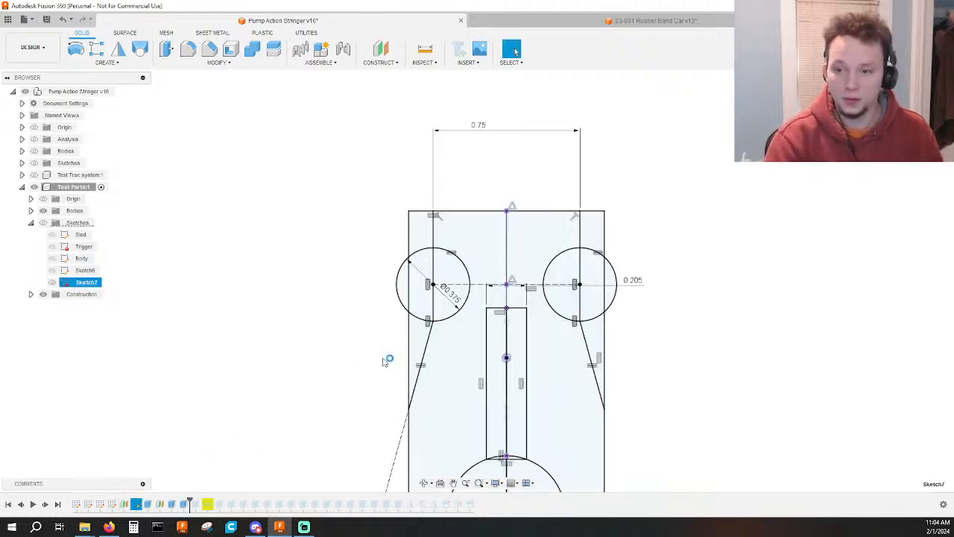
{"action": "scroll", "coordinate": [514, 287], "scroll_direction": "up", "scroll_amount": 5}
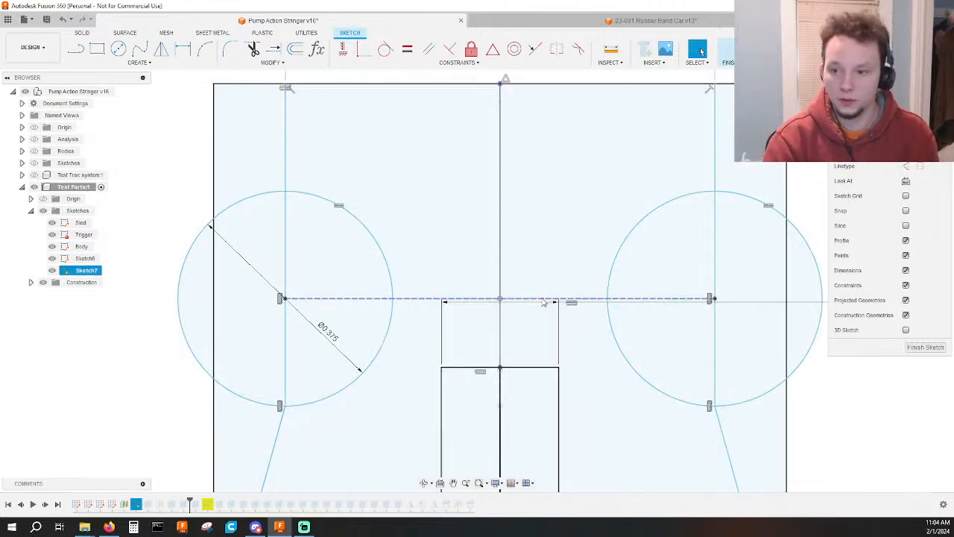
{"action": "left_click_drag", "start_coordinate": [544, 301], "coordinate": [546, 414]}
{"action": "scroll", "coordinate": [548, 372], "scroll_direction": "down", "scroll_amount": 3}
{"action": "middle_click_drag", "start_coordinate": [548, 372], "coordinate": [584, 118]}
{"action": "scroll", "coordinate": [586, 117], "scroll_direction": "down", "scroll_amount": 2}
{"action": "middle_click_drag", "start_coordinate": [617, 237], "coordinate": [630, 244], "text": "shift"}
{"action": "scroll", "coordinate": [629, 239], "scroll_direction": "down", "scroll_amount": 2}
{"action": "scroll", "coordinate": [574, 191], "scroll_direction": "up", "scroll_amount": 6}
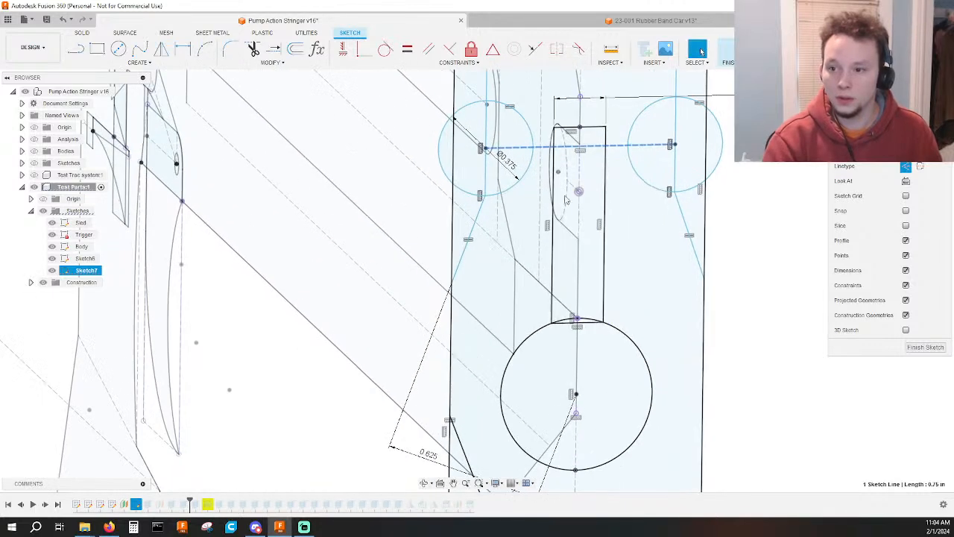
{"action": "left_click", "coordinate": [557, 170]}
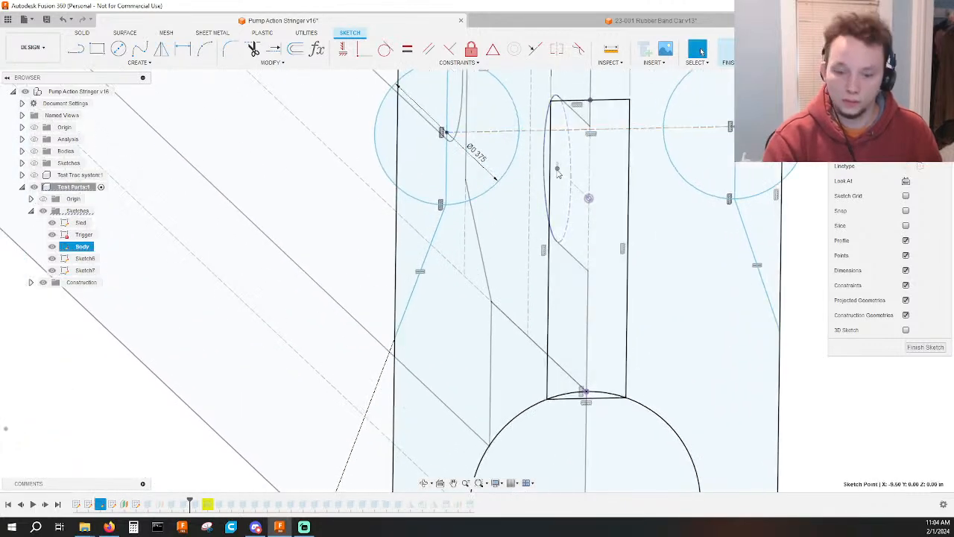
{"action": "key", "text": "Escape"}
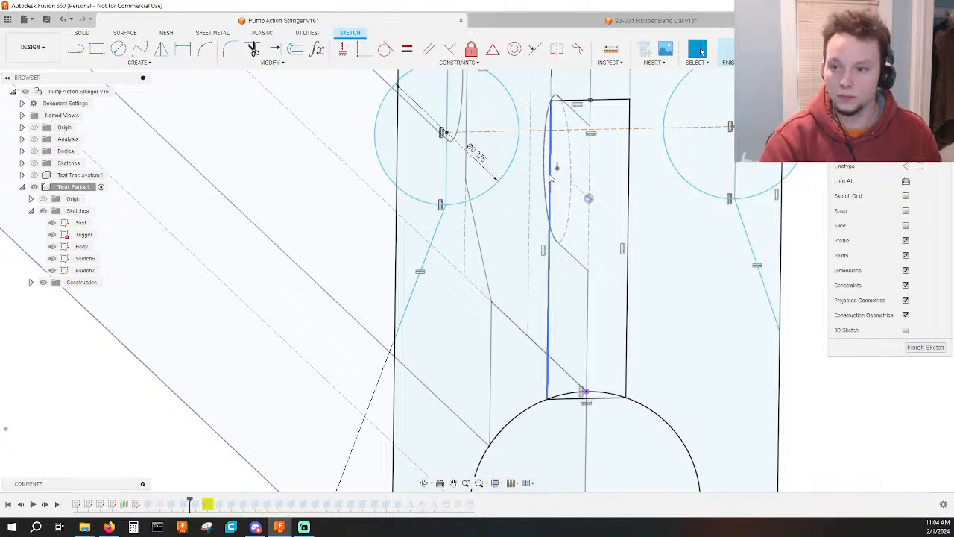
{"action": "left_click", "coordinate": [590, 199]}
{"action": "left_click", "coordinate": [618, 130], "text": "ctrl"}
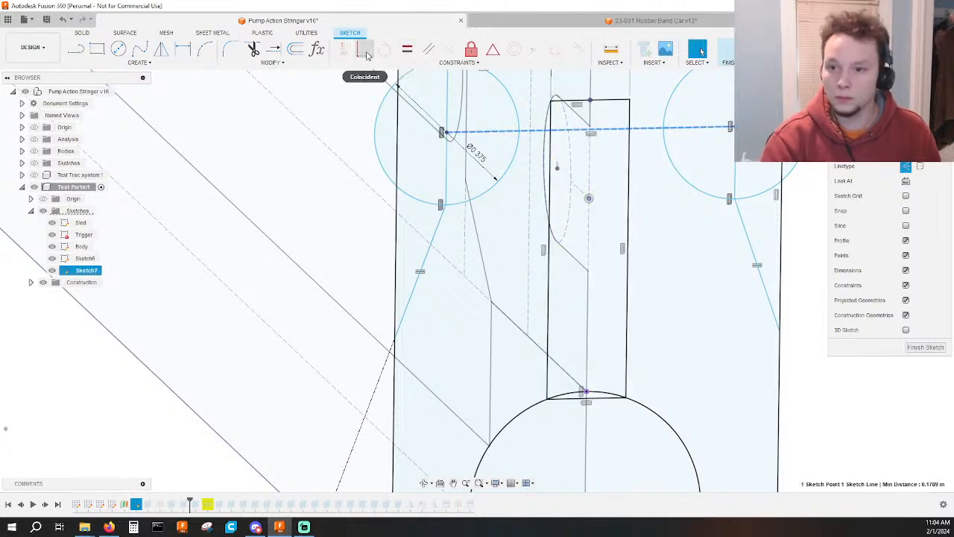
{"action": "left_click", "coordinate": [492, 49]}
{"action": "scroll", "coordinate": [648, 202], "scroll_direction": "down", "scroll_amount": 3}
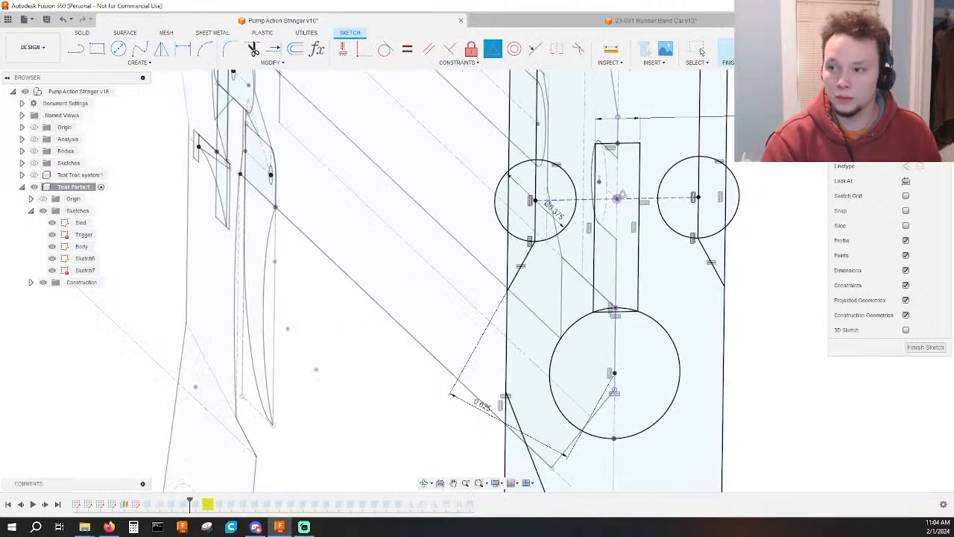
{"action": "left_click", "coordinate": [906, 181]}
{"action": "scroll", "coordinate": [605, 173], "scroll_direction": "down", "scroll_amount": 5}
{"action": "mouse_move", "coordinate": [585, 167]}
{"action": "middle_mouse_down"}
{"action": "mouse_move", "coordinate": [584, 198]}
{"action": "mouse_move", "coordinate": [628, 297]}
{"action": "middle_mouse_up"}
{"action": "scroll", "coordinate": [628, 296], "scroll_direction": "down", "scroll_amount": 1}
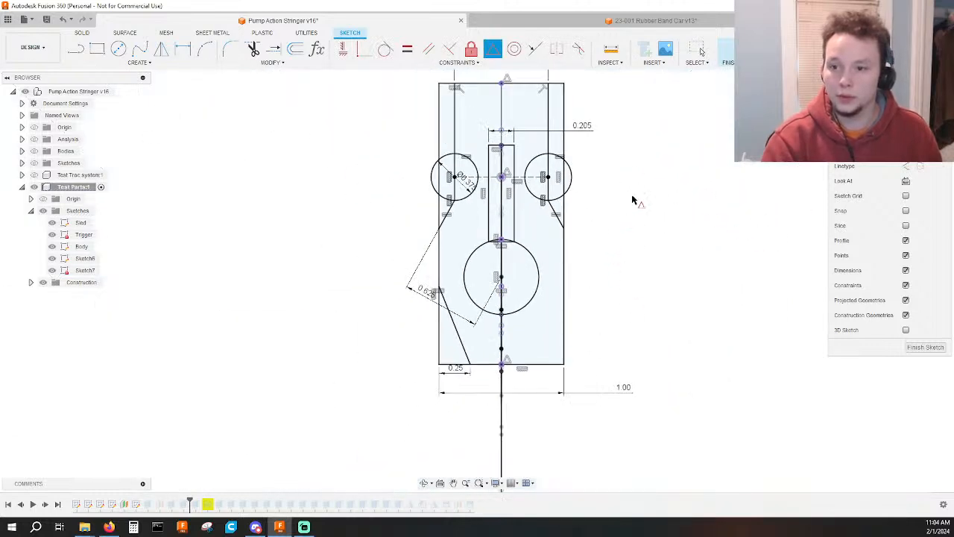
{"action": "left_click", "coordinate": [738, 49]}
Replace the upper body cut's profiles with Sketch7's edge strip, the outer half of the adjoining upper circle, and the triangle below it.
{"action": "double_click", "coordinate": [185, 505]}
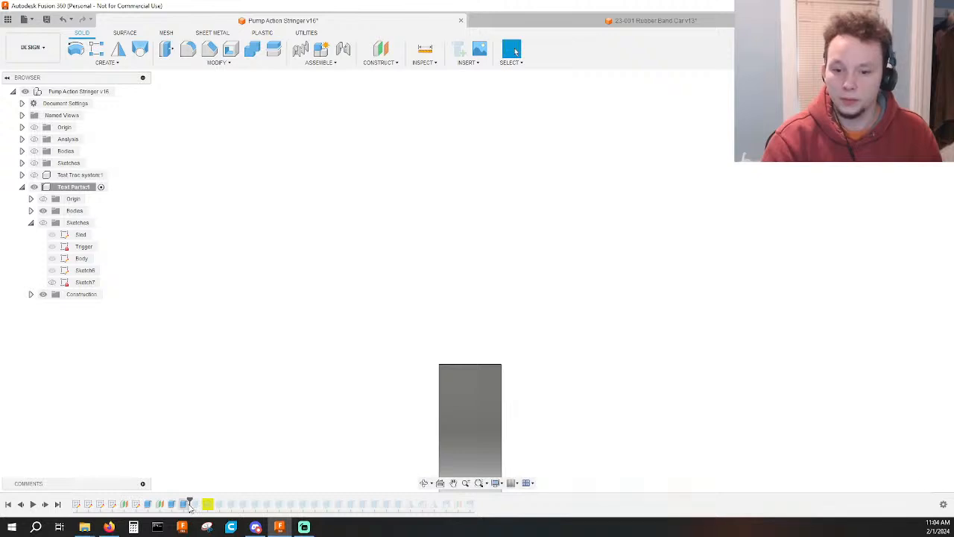
{"action": "left_click", "coordinate": [919, 165]}
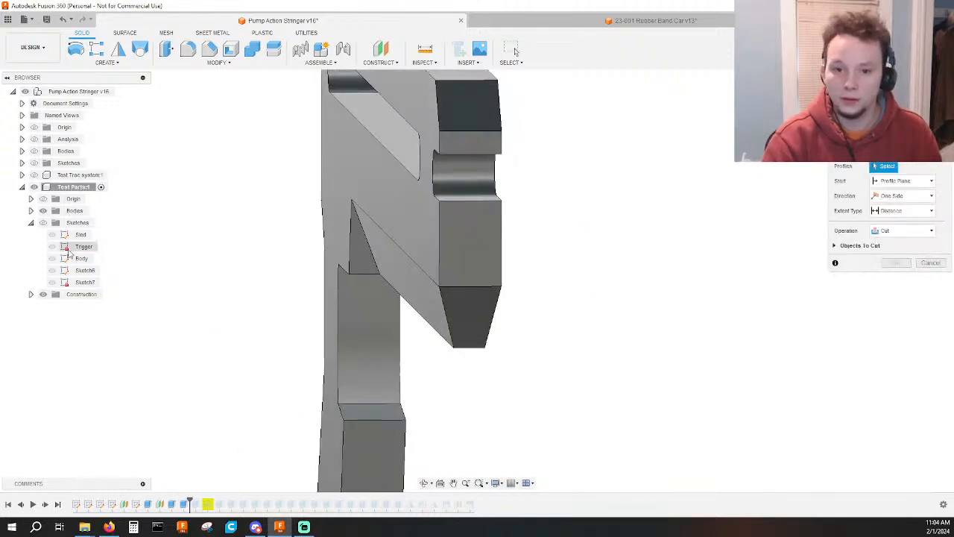
{"action": "left_click", "coordinate": [43, 222]}
{"action": "middle_click_drag", "start_coordinate": [676, 315], "coordinate": [683, 398]}
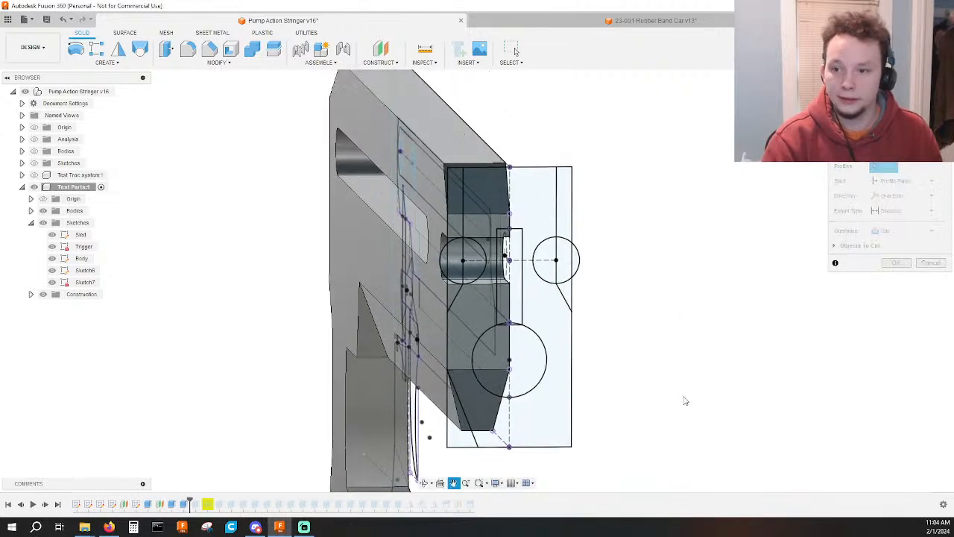
{"action": "left_click", "coordinate": [456, 267]}
{"action": "left_click", "coordinate": [455, 261]}
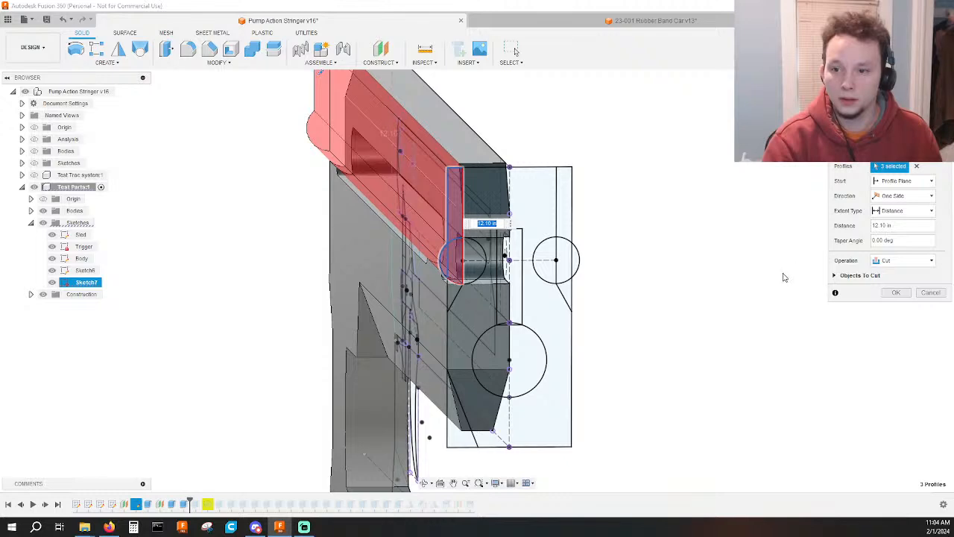
{"action": "scroll", "coordinate": [440, 298], "scroll_direction": "up", "scroll_amount": 6}
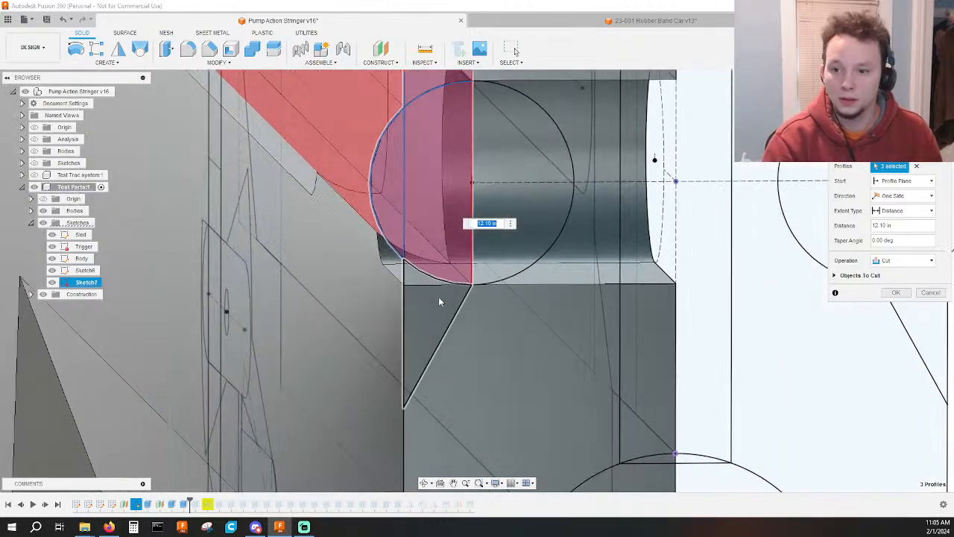
{"action": "left_click", "coordinate": [439, 301]}
{"action": "scroll", "coordinate": [480, 349], "scroll_direction": "down", "scroll_amount": 3}
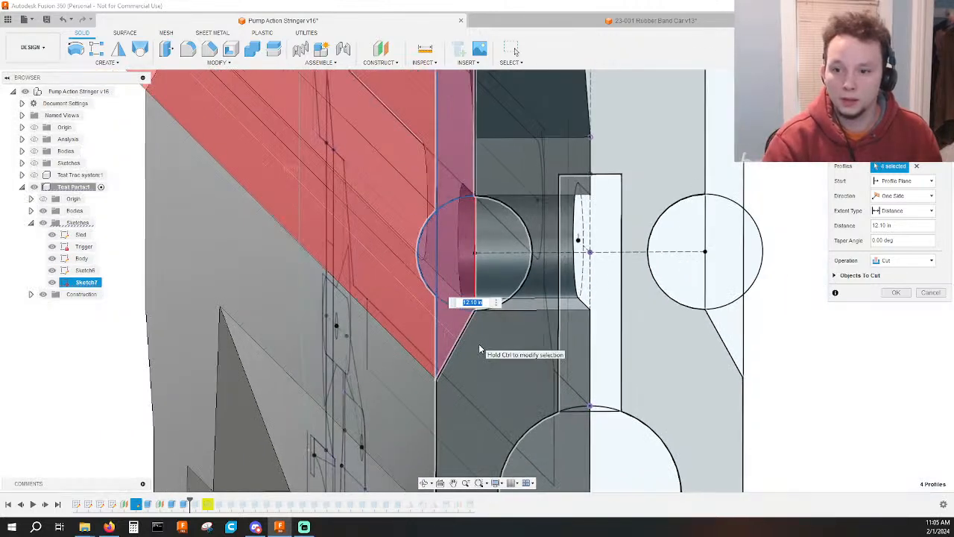
{"action": "scroll", "coordinate": [480, 349], "scroll_direction": "down", "scroll_amount": 3}
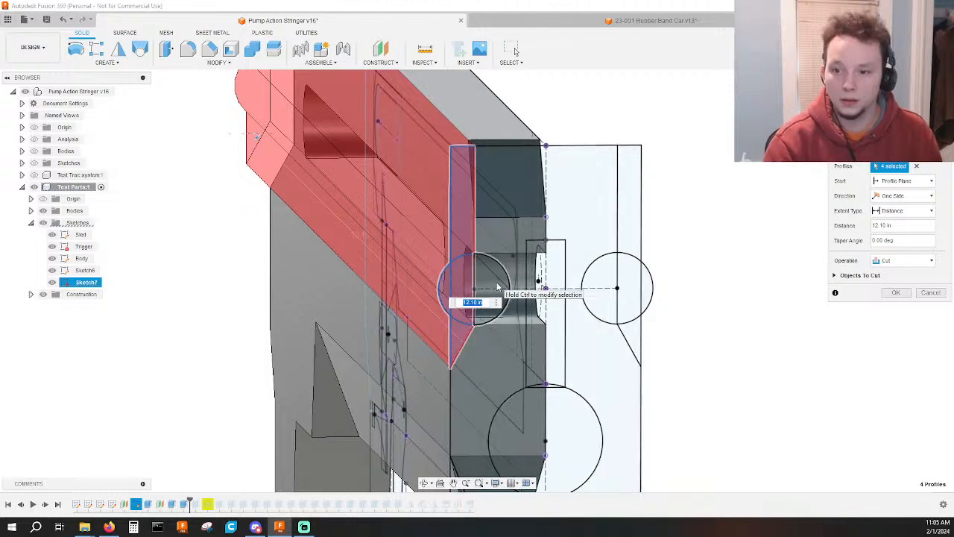
{"action": "key", "text": "Return"}
Roll the timeline forward past the flagged revolve and inspect the body's front slot and its open end.
{"action": "scroll", "coordinate": [502, 322], "scroll_direction": "down", "scroll_amount": 2}
{"action": "mouse_move", "coordinate": [507, 335]}
{"action": "middle_mouse_down", "text": "shift"}
{"action": "mouse_move", "coordinate": [530, 287]}
{"action": "mouse_move", "coordinate": [565, 264]}
{"action": "mouse_move", "coordinate": [552, 258]}
{"action": "mouse_move", "coordinate": [569, 256]}
{"action": "middle_mouse_up", "text": "shift"}
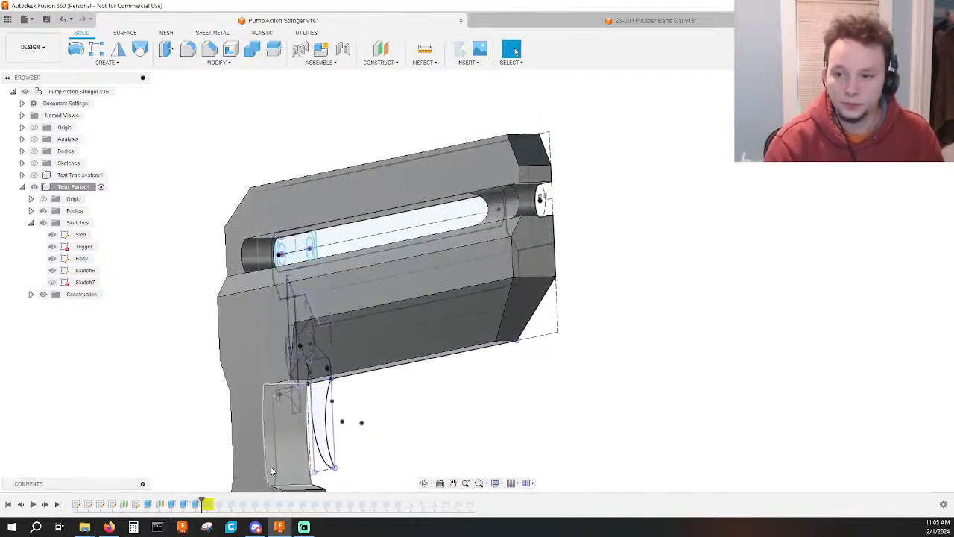
{"action": "scroll", "coordinate": [624, 253], "scroll_direction": "up", "scroll_amount": 5}
{"action": "middle_click_drag", "start_coordinate": [590, 256], "coordinate": [574, 278], "text": "shift"}
{"action": "double_click", "coordinate": [206, 504]}
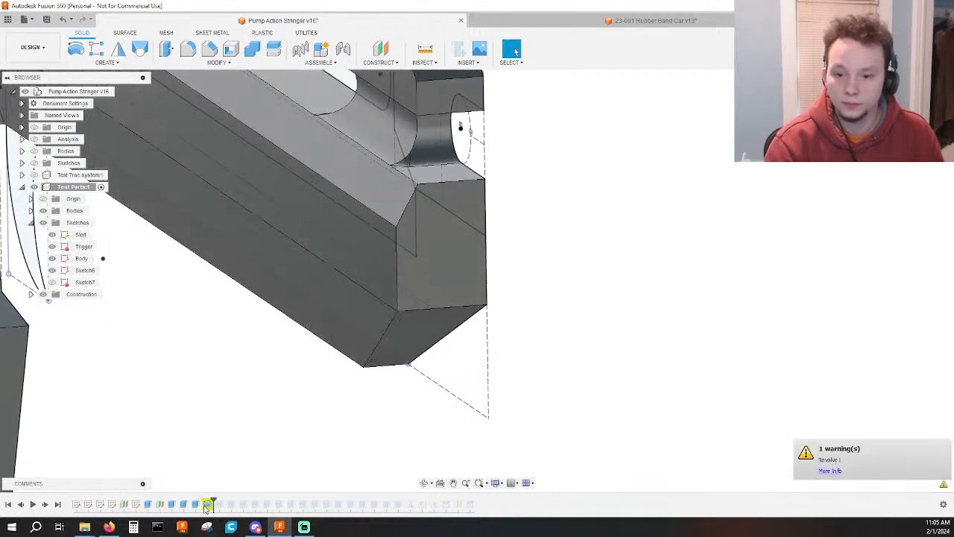
{"action": "middle_click_drag", "start_coordinate": [527, 404], "coordinate": [446, 402], "text": "shift"}
{"action": "key", "text": "Escape"}
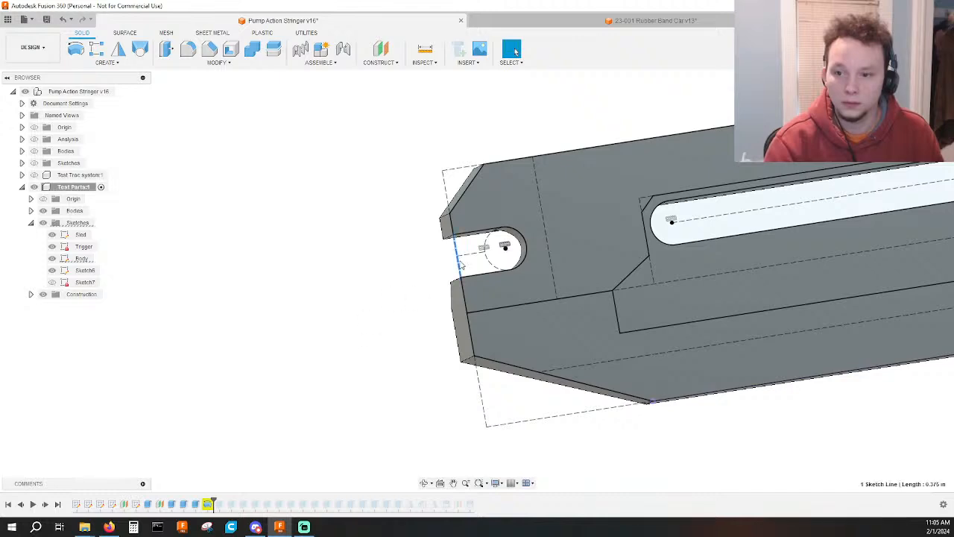
Reopen and finish the Body sketch, and recheck Revolve1 at the rounded end of the front slot.
{"action": "double_click", "coordinate": [101, 505]}
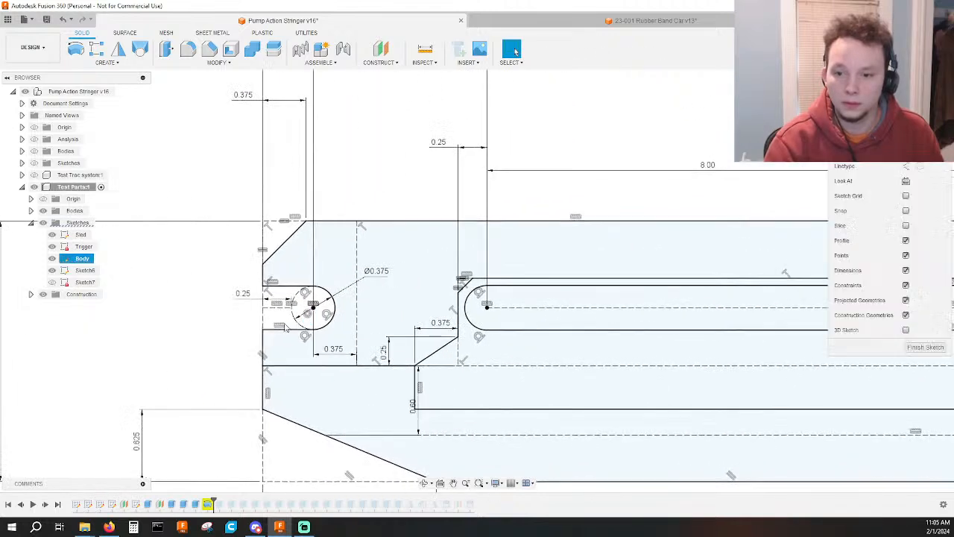
{"action": "left_click", "coordinate": [742, 50]}
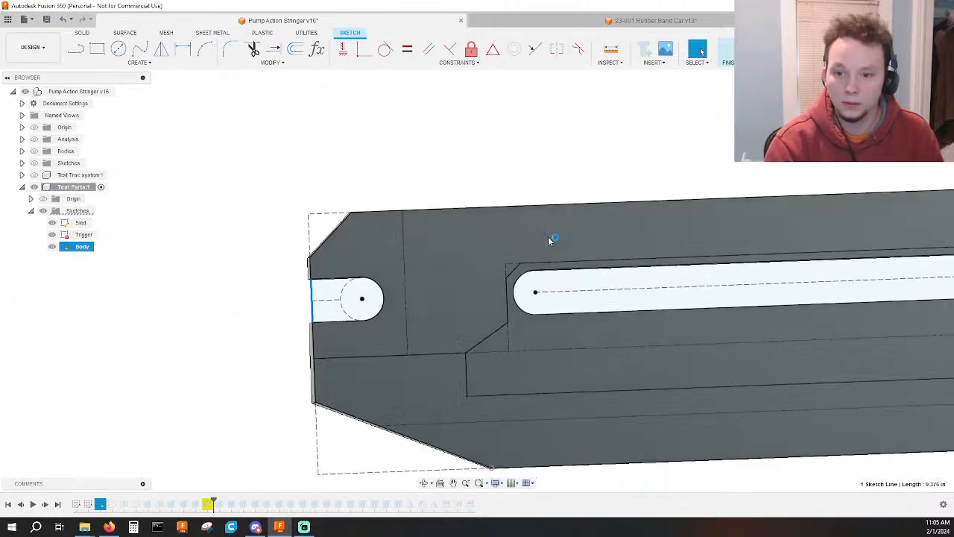
{"action": "double_click", "coordinate": [207, 505]}
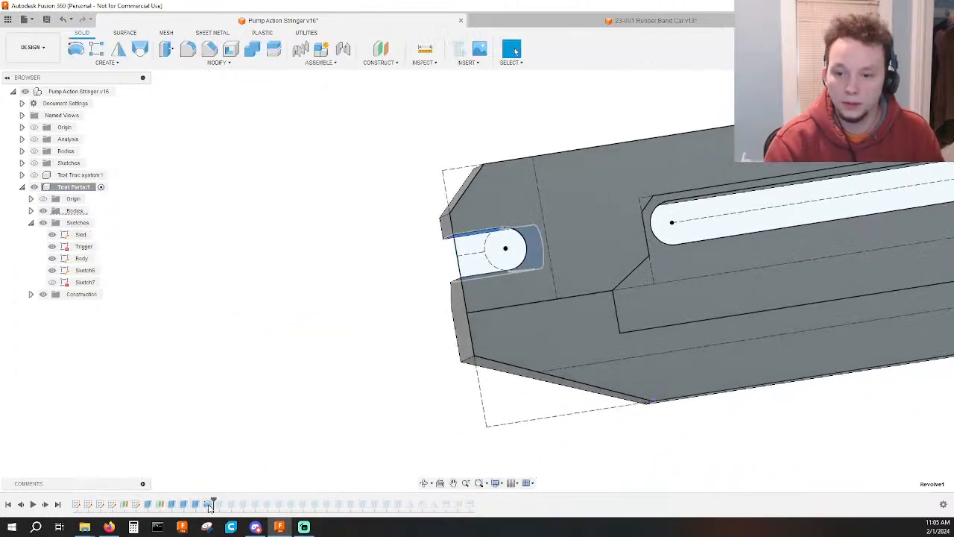
{"action": "middle_click_drag", "start_coordinate": [298, 418], "coordinate": [522, 400], "text": "shift"}
{"action": "key", "text": "Escape"}
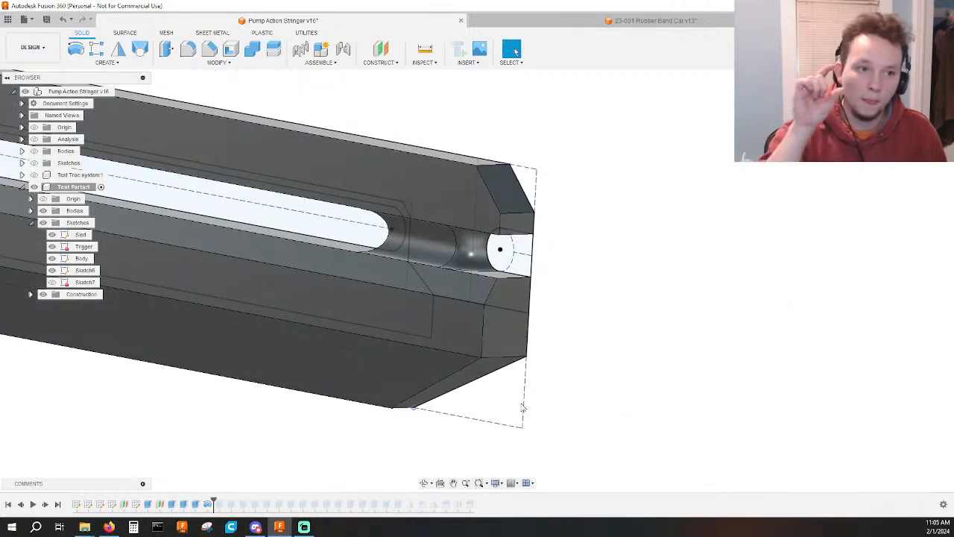
Examine the body's front notch, side cut and overall profile from the front, the side and oblique angles.
{"action": "middle_click_drag", "start_coordinate": [521, 408], "coordinate": [477, 393]}
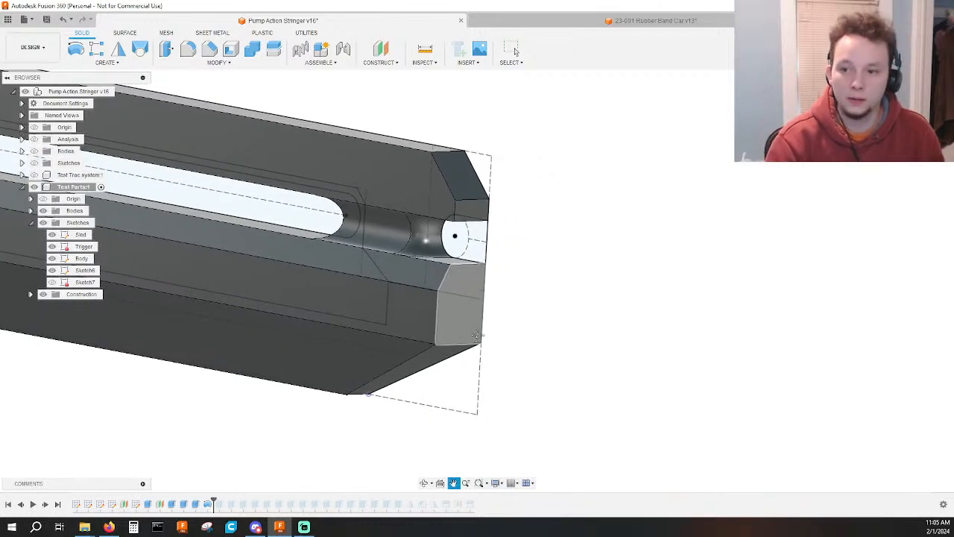
{"action": "left_click", "coordinate": [920, 102]}
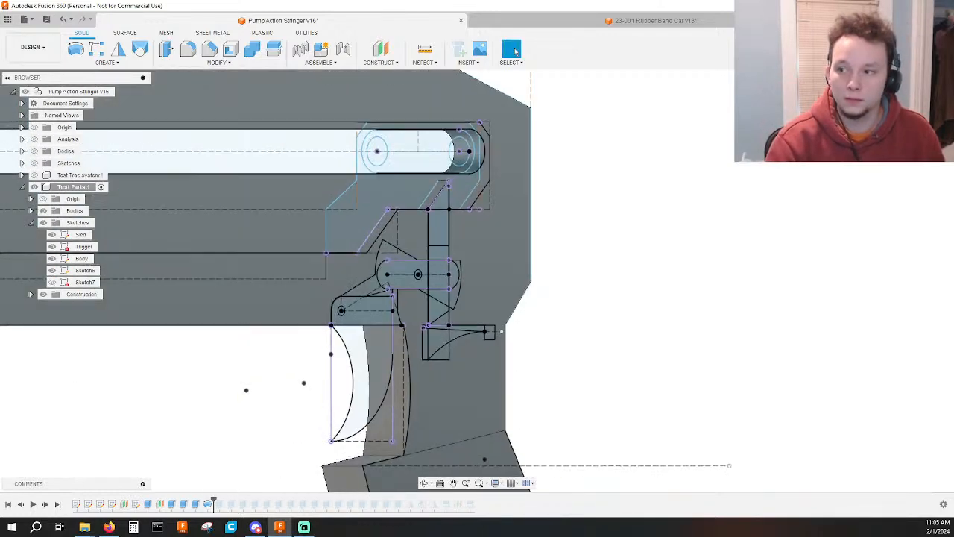
{"action": "left_click", "coordinate": [899, 102]}
{"action": "middle_click_drag", "start_coordinate": [176, 319], "coordinate": [595, 346]}
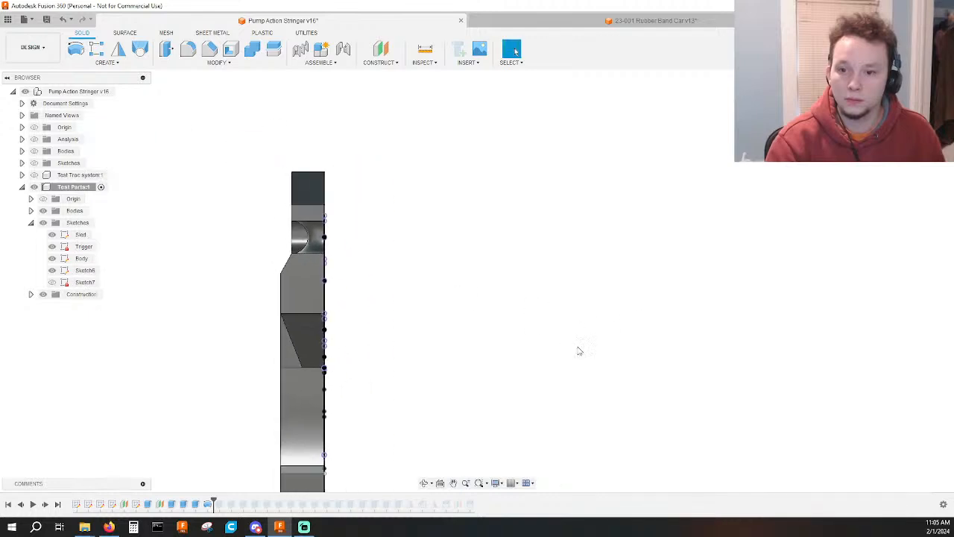
{"action": "scroll", "coordinate": [252, 242], "scroll_direction": "up", "scroll_amount": 3}
{"action": "scroll", "coordinate": [401, 256], "scroll_direction": "up", "scroll_amount": 2}
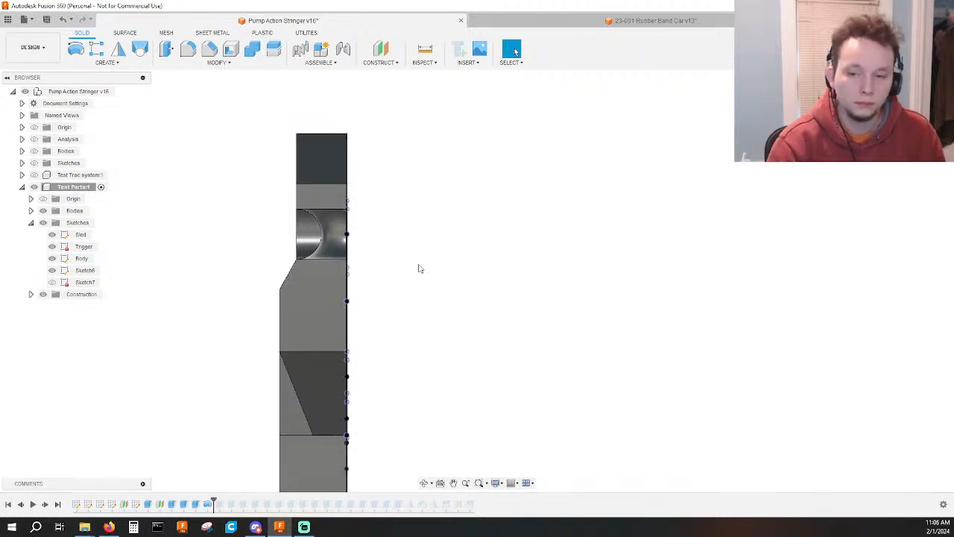
{"action": "middle_click_drag", "start_coordinate": [420, 267], "coordinate": [654, 304], "text": "shift"}
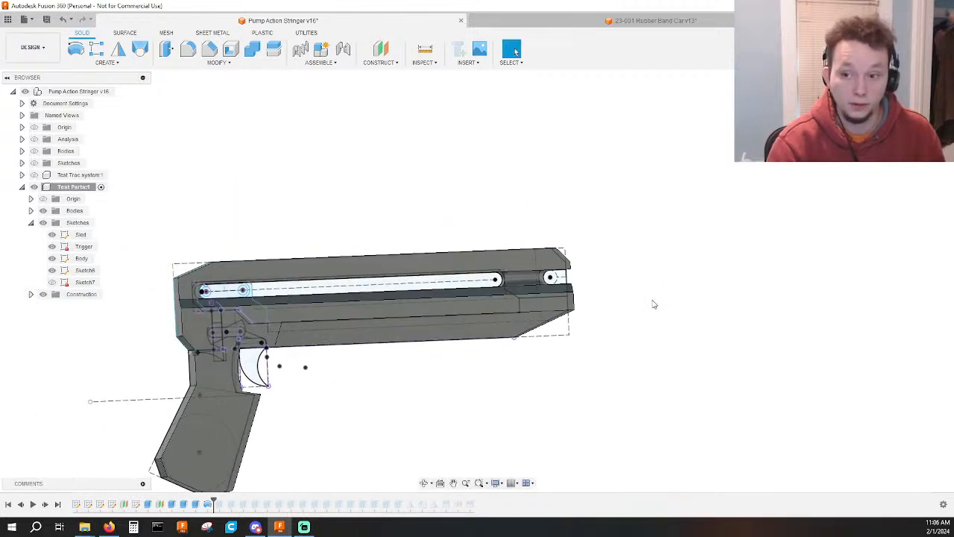
{"action": "middle_click_drag", "start_coordinate": [654, 304], "coordinate": [541, 317], "text": "shift"}
{"action": "left_click", "coordinate": [924, 104]}
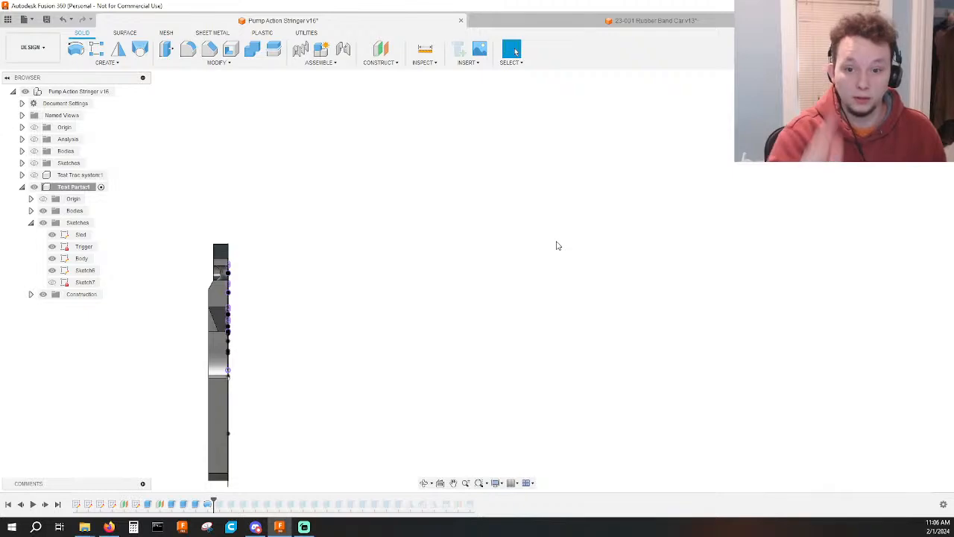
{"action": "middle_click_drag", "start_coordinate": [290, 345], "coordinate": [472, 396], "text": "shift"}
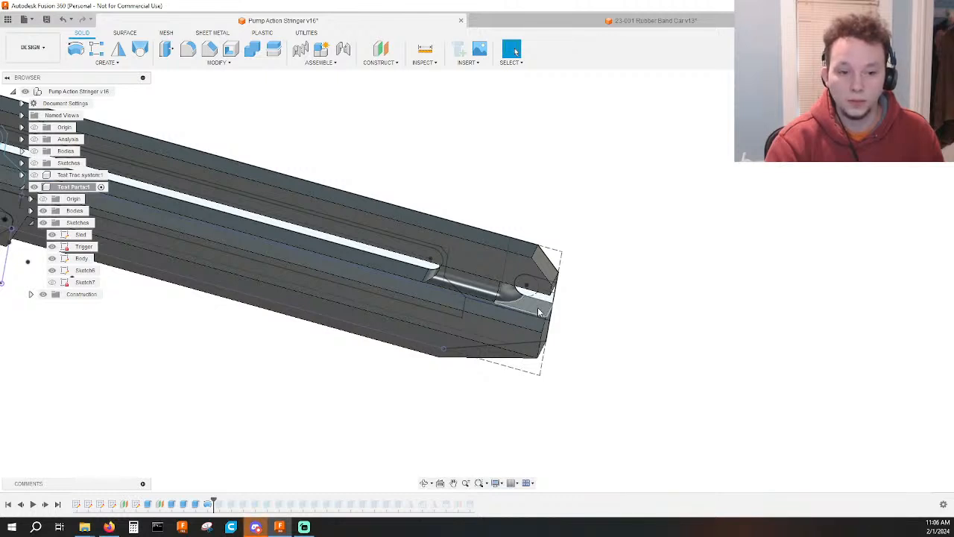
Examine the body's front notch and long slot from both sides, up close and in overall profile.
{"action": "left_click", "coordinate": [539, 312]}
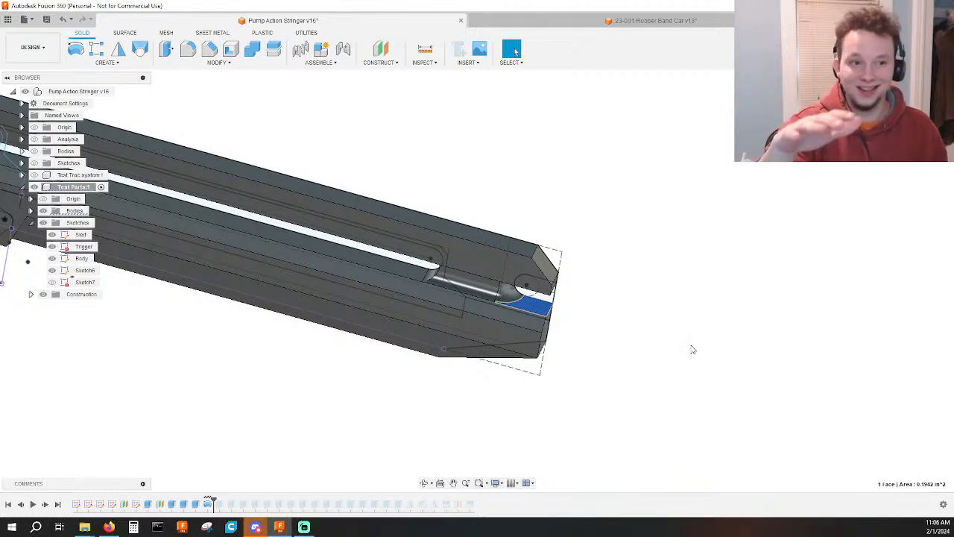
{"action": "middle_click_drag", "start_coordinate": [692, 350], "coordinate": [761, 371], "text": "shift"}
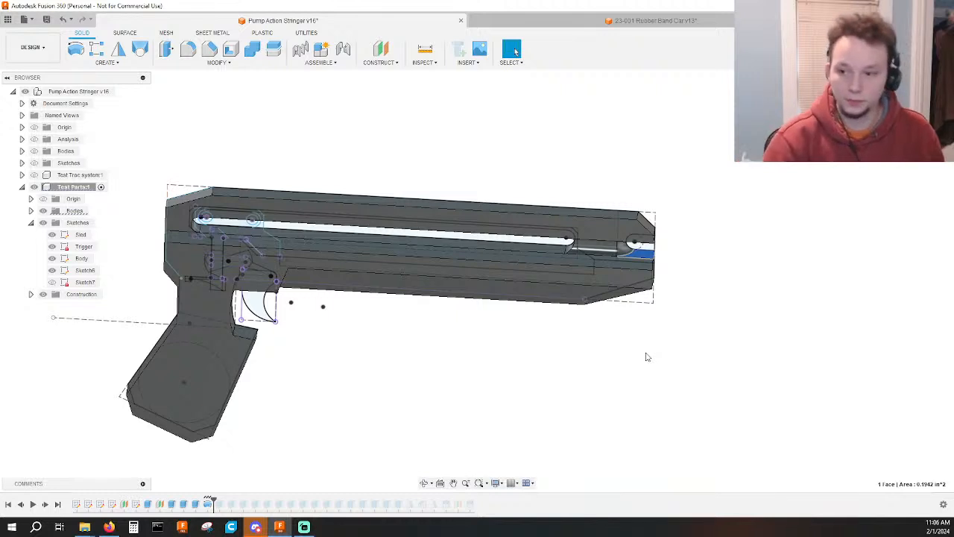
{"action": "left_click", "coordinate": [695, 341]}
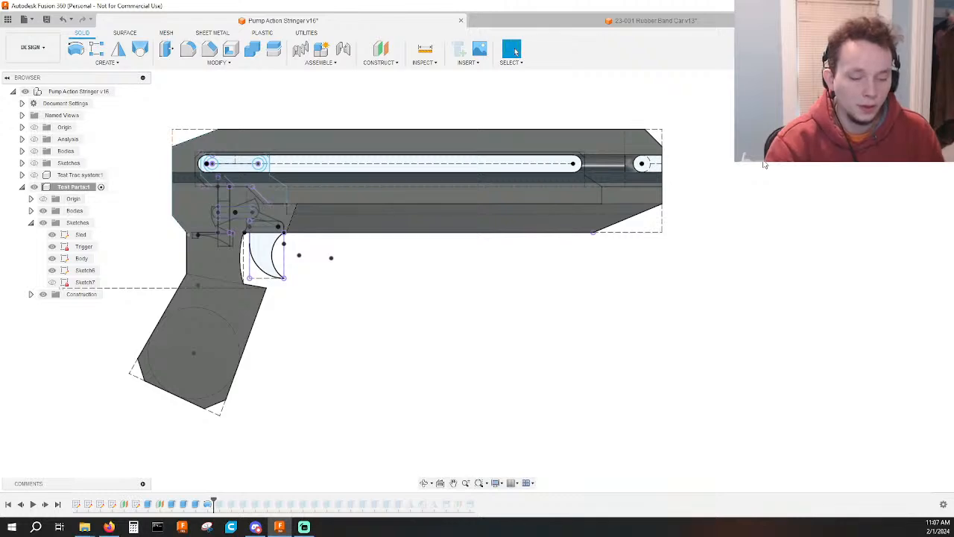
{"action": "middle_click_drag", "start_coordinate": [772, 196], "coordinate": [606, 208], "text": "shift"}
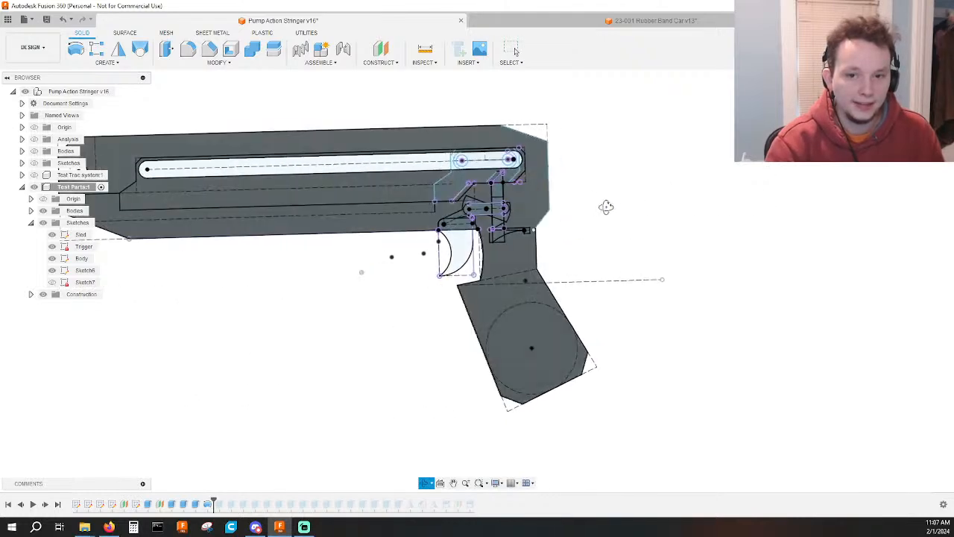
{"action": "scroll", "coordinate": [353, 190], "scroll_direction": "up", "scroll_amount": 6}
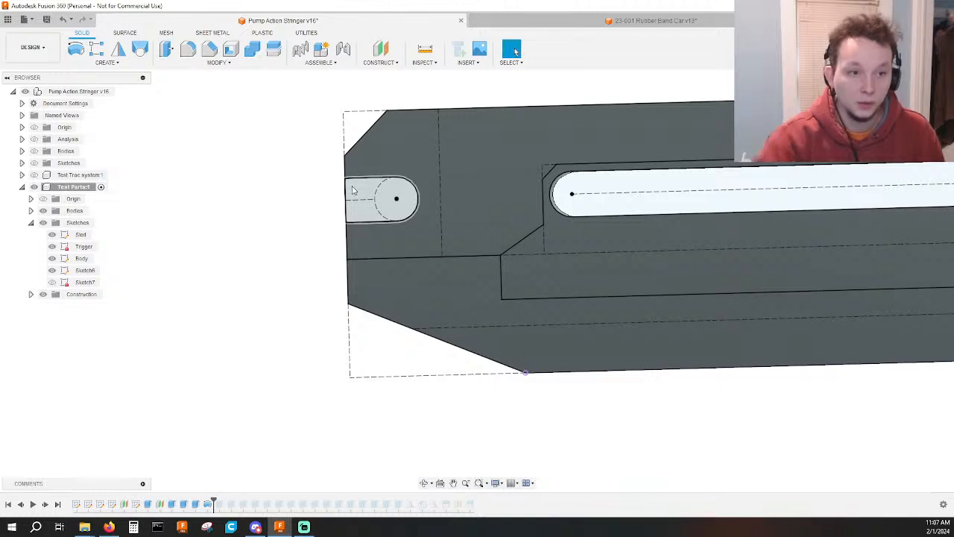
{"action": "scroll", "coordinate": [420, 182], "scroll_direction": "up", "scroll_amount": 1}
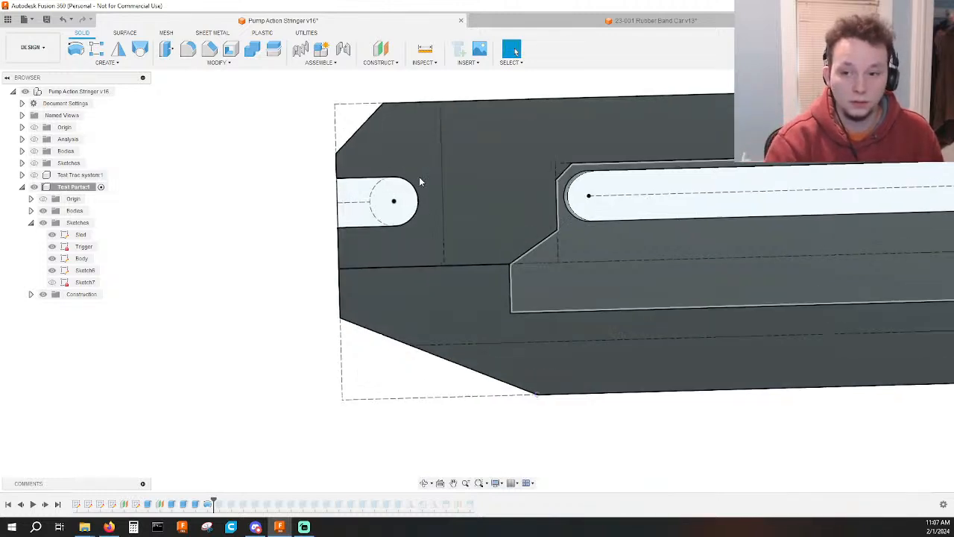
{"action": "scroll", "coordinate": [420, 182], "scroll_direction": "up", "scroll_amount": 2}
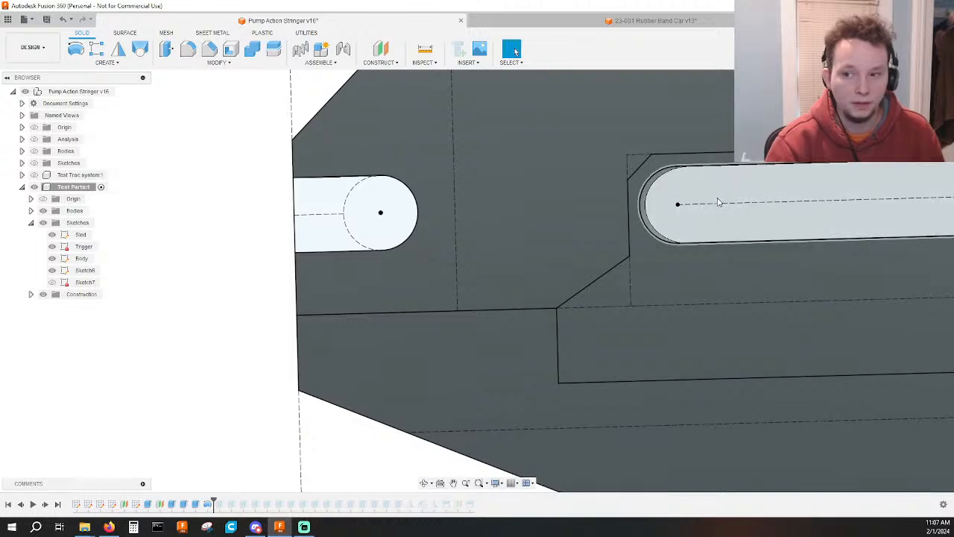
{"action": "scroll", "coordinate": [718, 201], "scroll_direction": "down", "scroll_amount": 5}
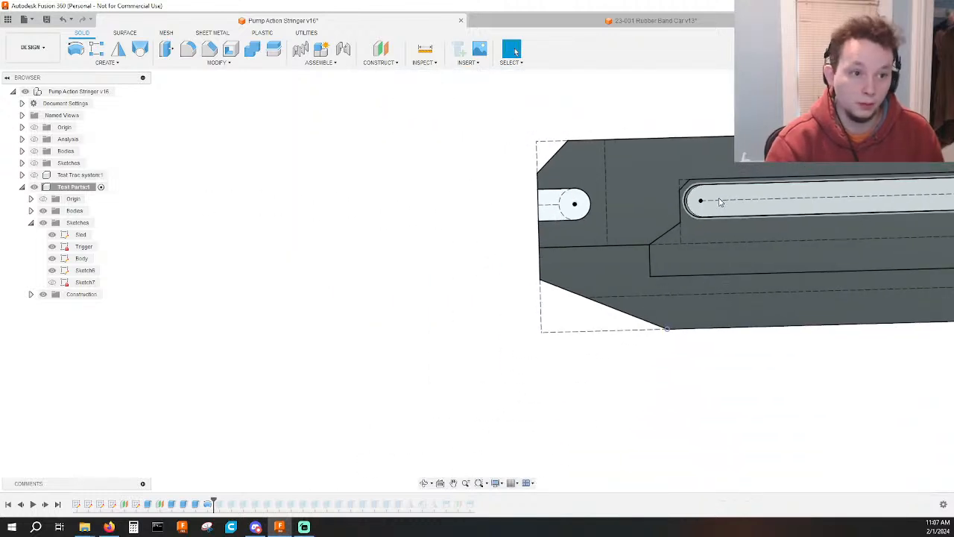
{"action": "middle_click_drag", "start_coordinate": [718, 202], "coordinate": [395, 199]}
{"action": "scroll", "coordinate": [577, 196], "scroll_direction": "down", "scroll_amount": 3}
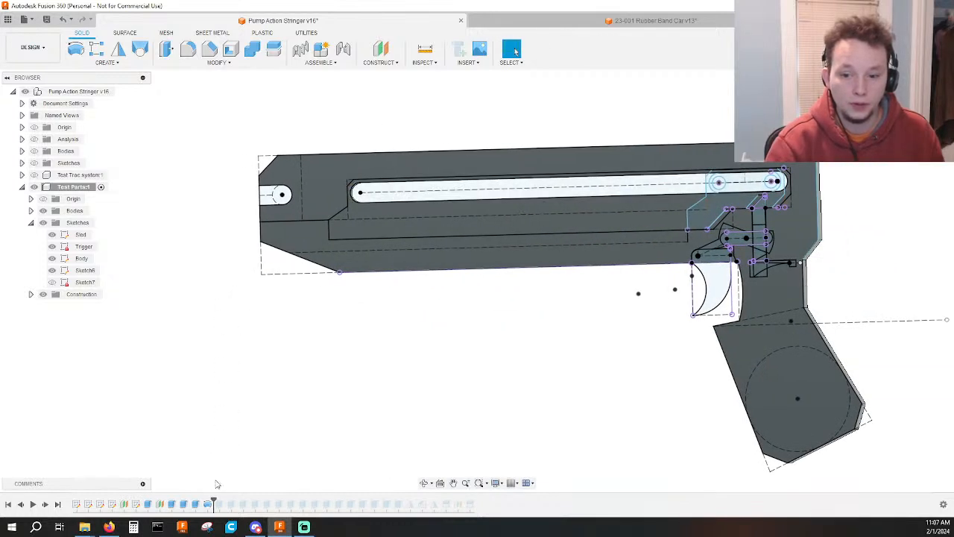
Roll the timeline back to before the body's extrusions and set the spacing between the Sled sketch's two holes to 0.75.
{"action": "left_click_drag", "start_coordinate": [213, 498], "coordinate": [142, 504]}
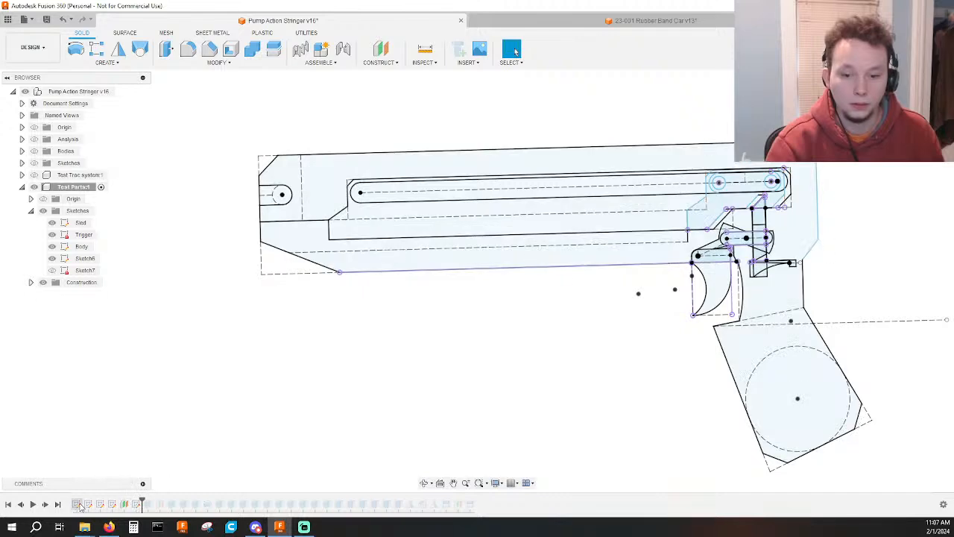
{"action": "double_click", "coordinate": [78, 504]}
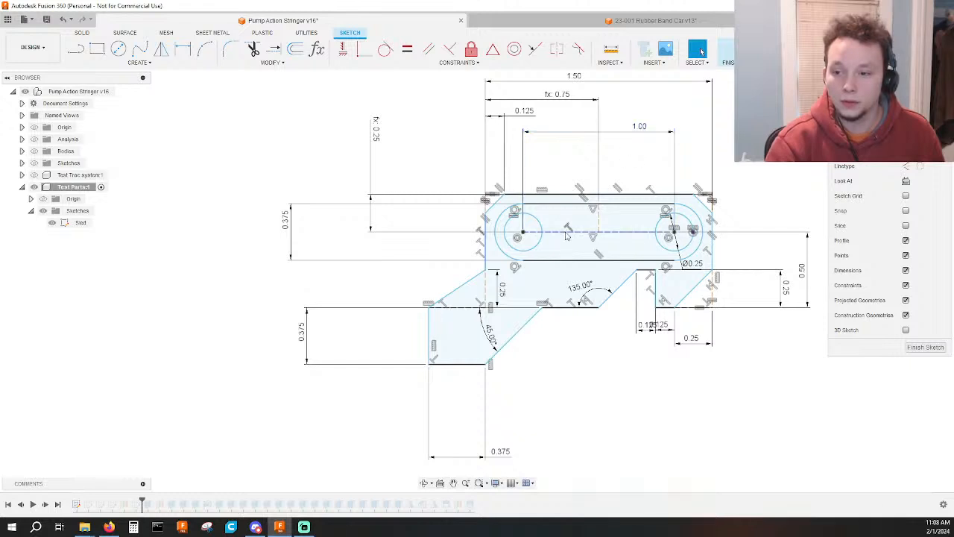
{"action": "scroll", "coordinate": [542, 240], "scroll_direction": "up", "scroll_amount": 3}
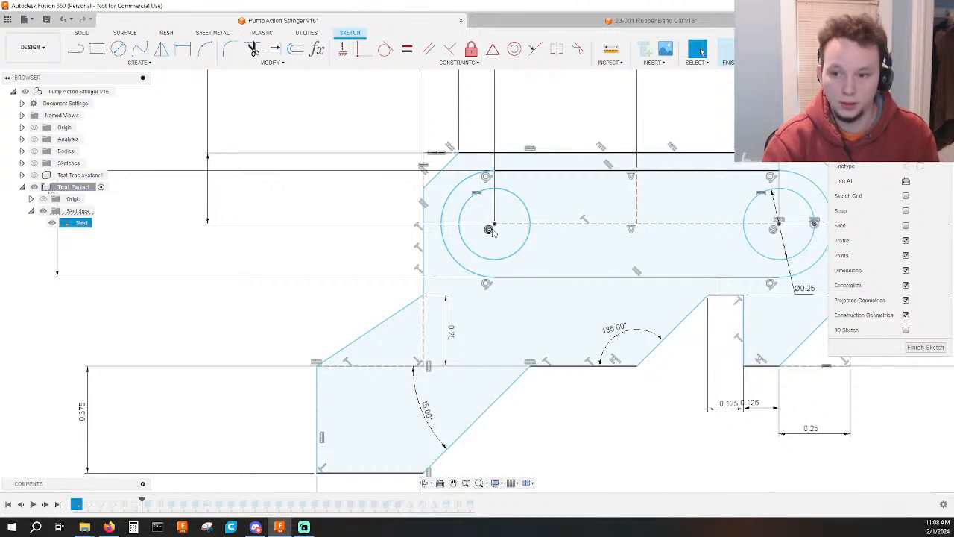
{"action": "middle_click_drag", "start_coordinate": [715, 241], "coordinate": [574, 260]}
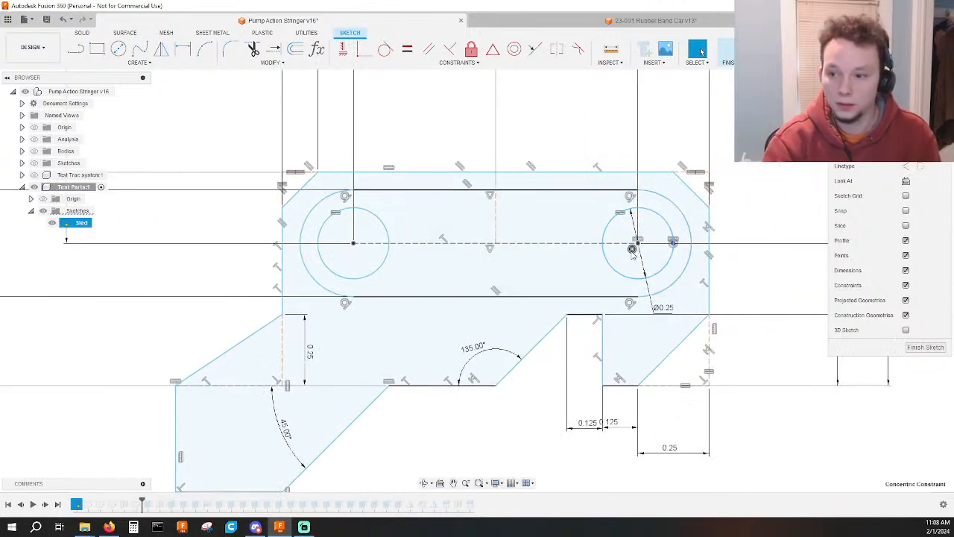
{"action": "scroll", "coordinate": [623, 259], "scroll_direction": "down", "scroll_amount": 2}
{"action": "middle_click_drag", "start_coordinate": [589, 242], "coordinate": [579, 302]}
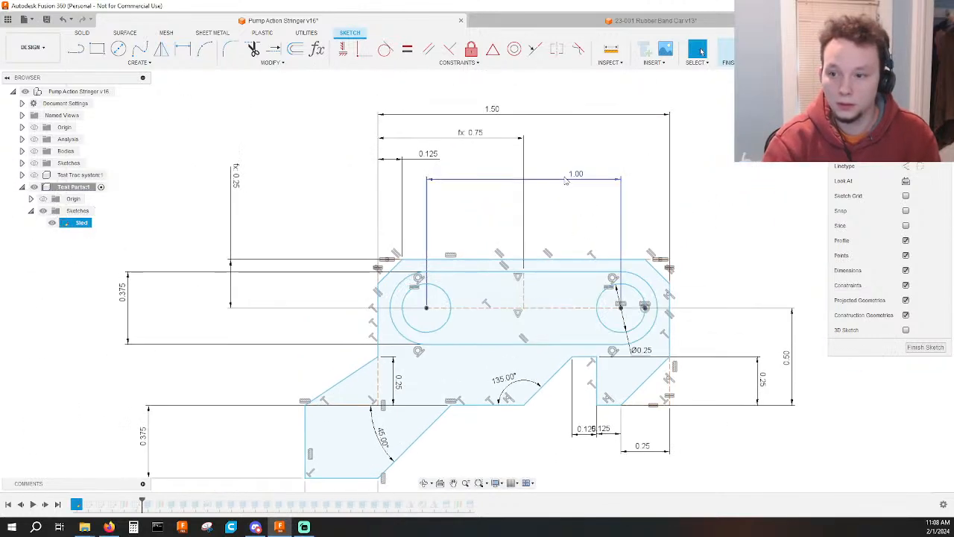
{"action": "double_click", "coordinate": [570, 179]}
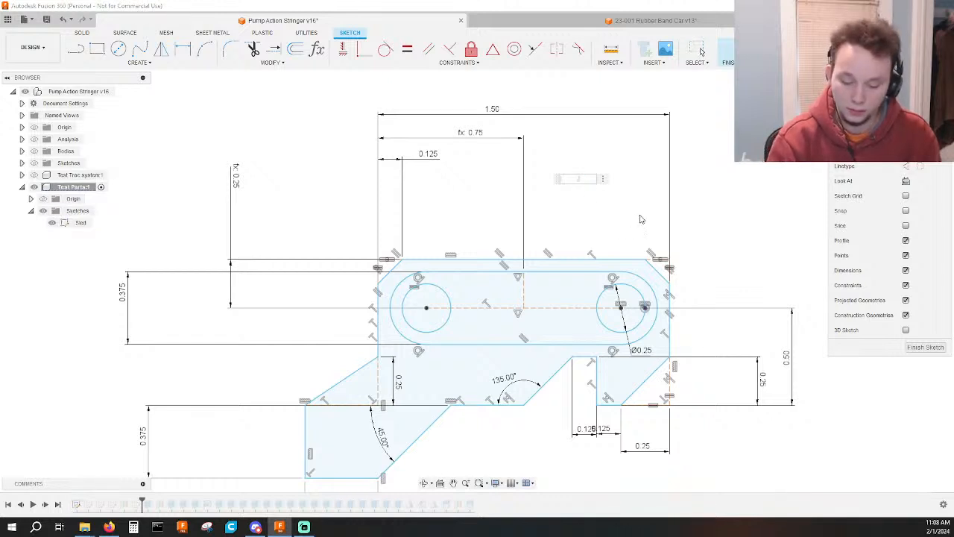
{"action": "type", "text": ".75"}
{"action": "key", "text": "Return"}
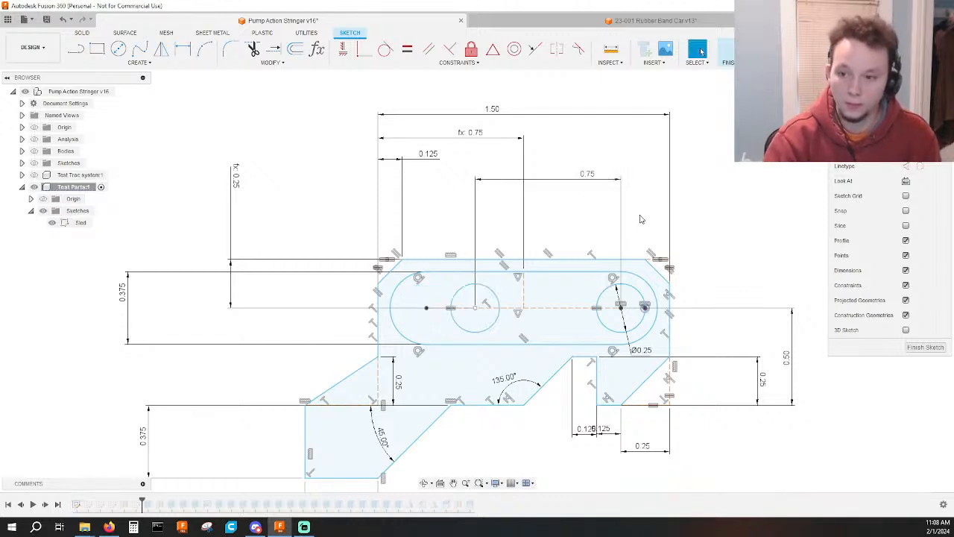
Pull the sled's front hole away from the slot's centreline and dimension the centreline's length at 1.00.
{"action": "left_click", "coordinate": [488, 319]}
{"action": "left_click_drag", "start_coordinate": [486, 319], "coordinate": [486, 317]}
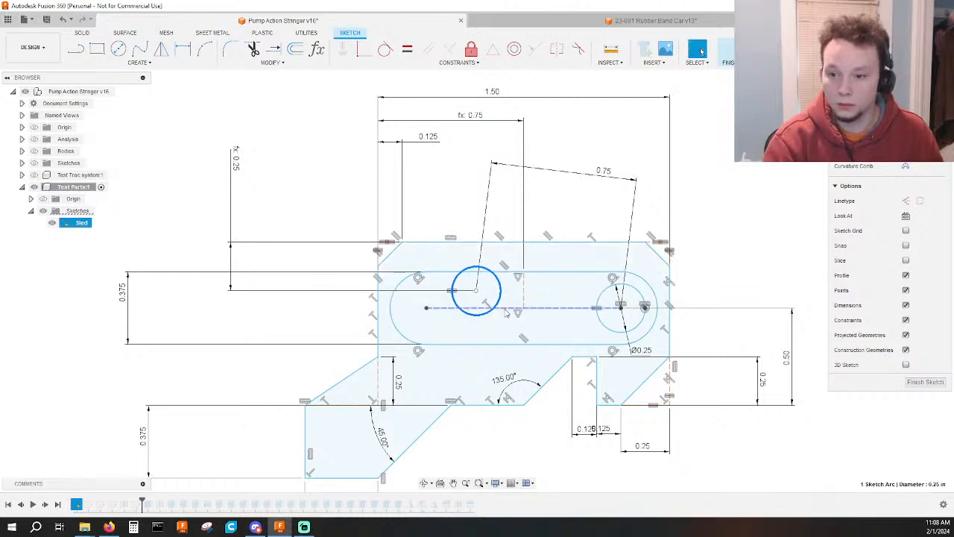
{"action": "key", "text": "d"}
{"action": "left_click", "coordinate": [506, 308]}
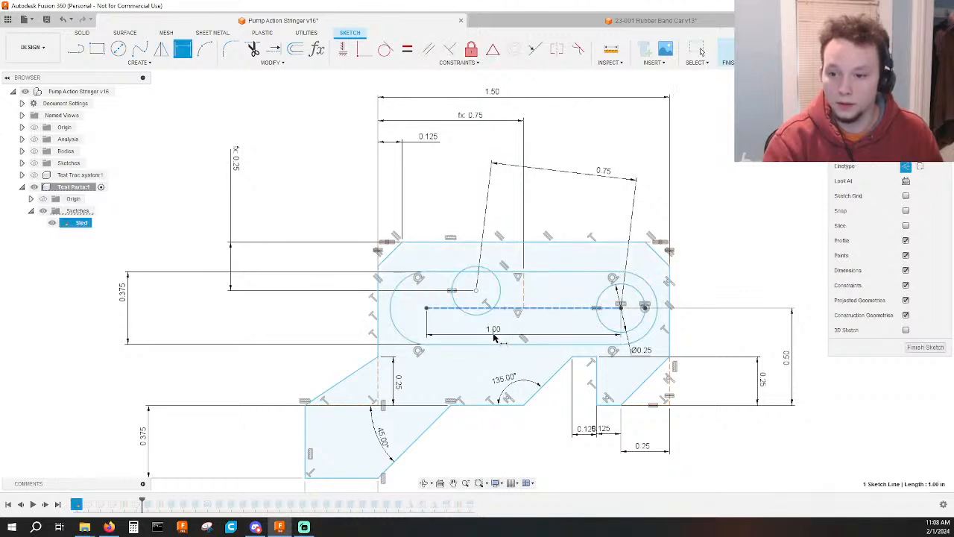
{"action": "left_click", "coordinate": [495, 336]}
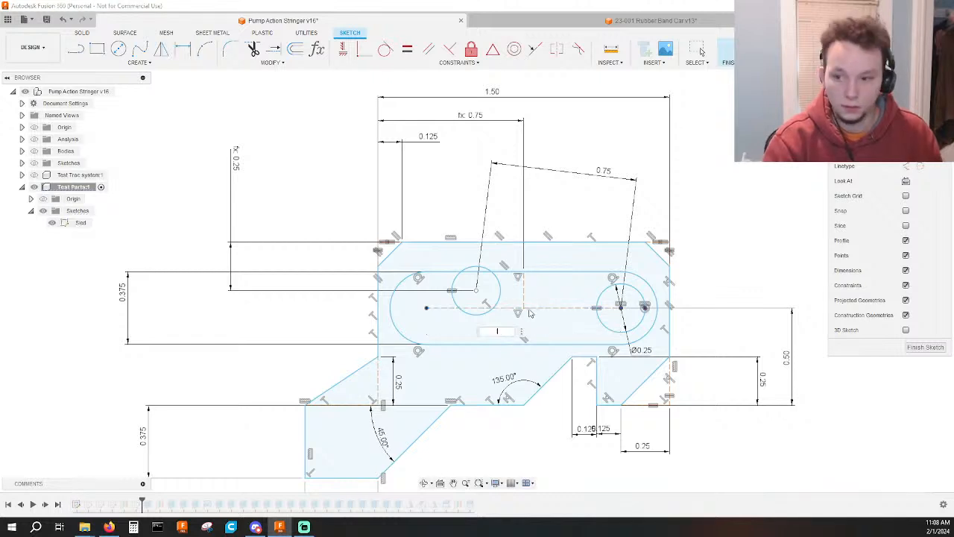
{"action": "key", "text": "Return"}
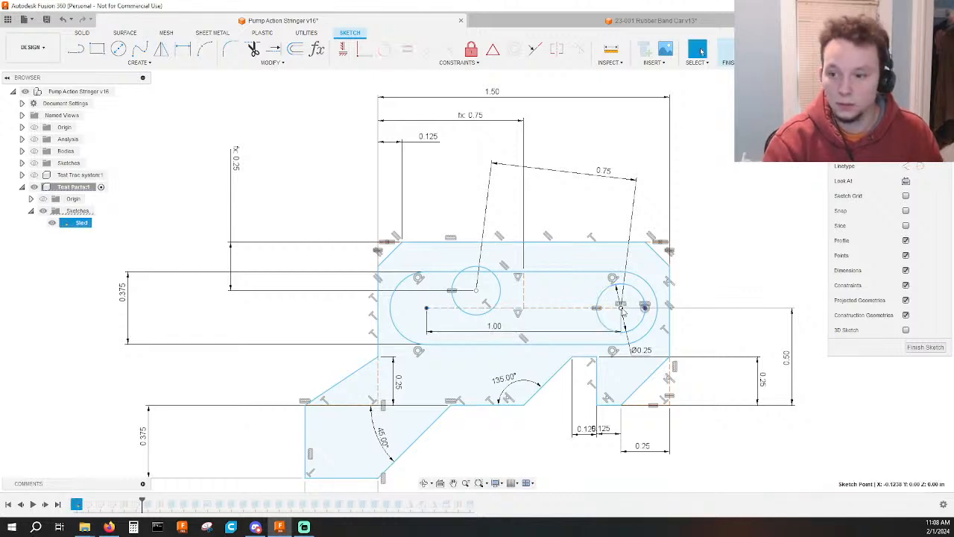
Shift the rear hole inward along the slot's centreline and join the two hole centres with a construction line.
{"action": "scroll", "coordinate": [621, 308], "scroll_direction": "up", "scroll_amount": 5}
{"action": "left_click_drag", "start_coordinate": [600, 306], "coordinate": [582, 306]}
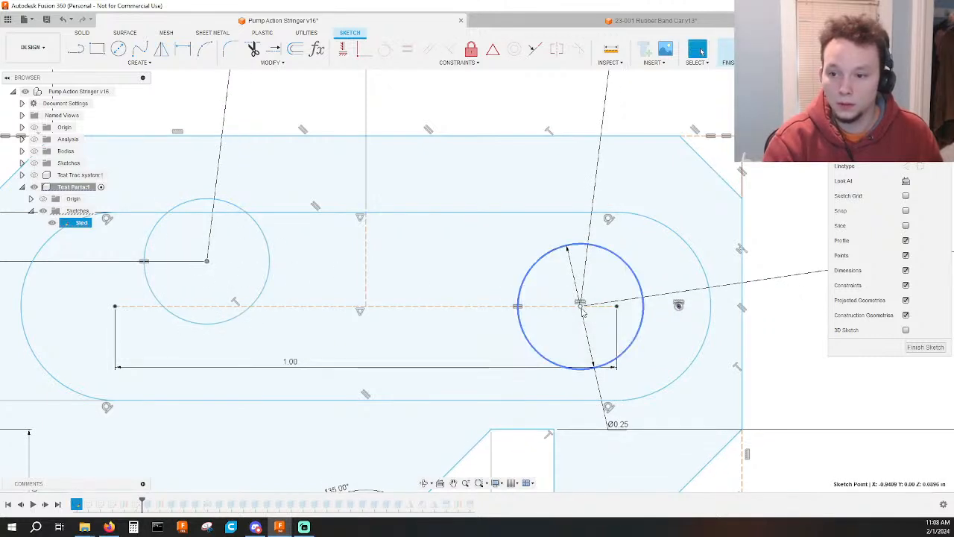
{"action": "left_click", "coordinate": [521, 314]}
{"action": "key", "text": "l"}
{"action": "left_click", "coordinate": [206, 260]}
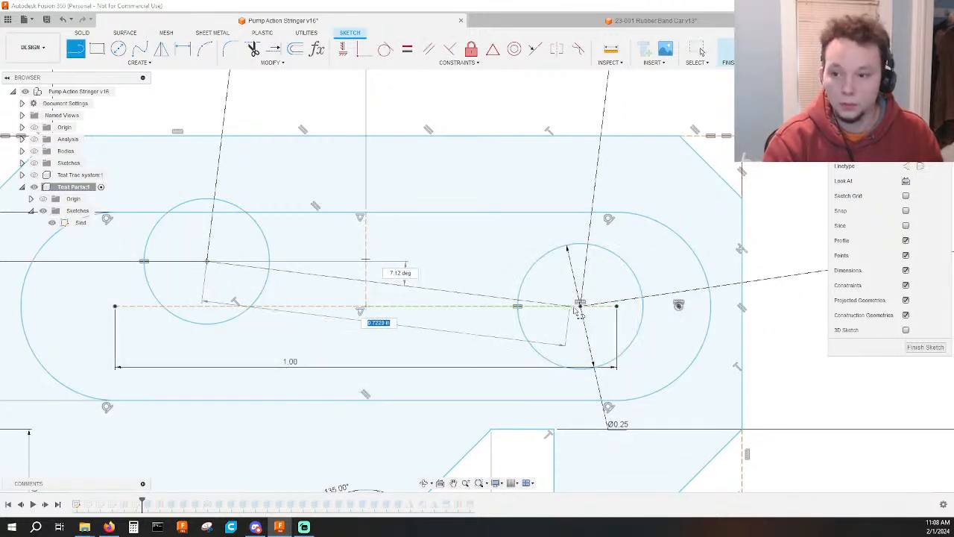
{"action": "left_click", "coordinate": [582, 306]}
{"action": "key", "text": "Escape"}
{"action": "left_click", "coordinate": [531, 301]}
{"action": "key", "text": "x"}
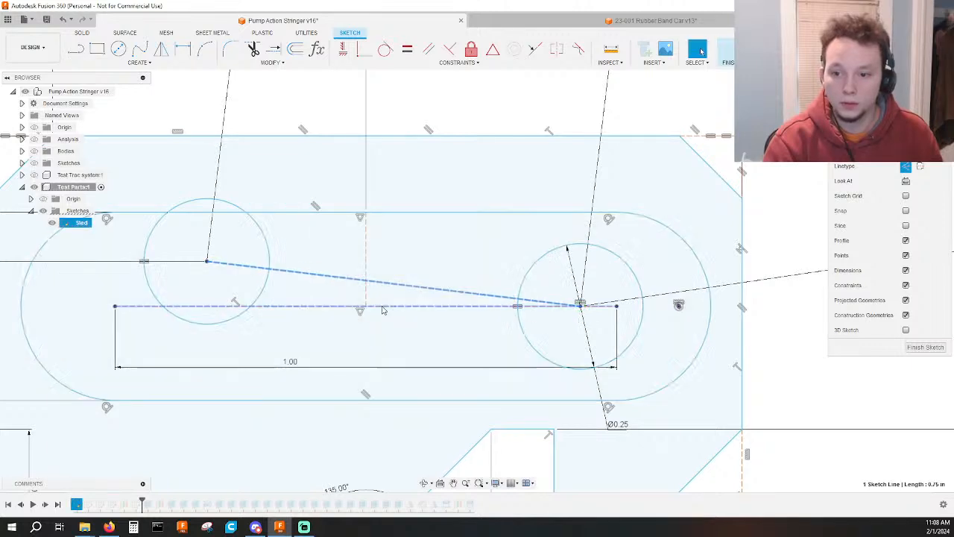
Constrain the midpoint of the hole-to-hole construction line to the centre point of the sled's slot area.
{"action": "left_click", "coordinate": [366, 307]}
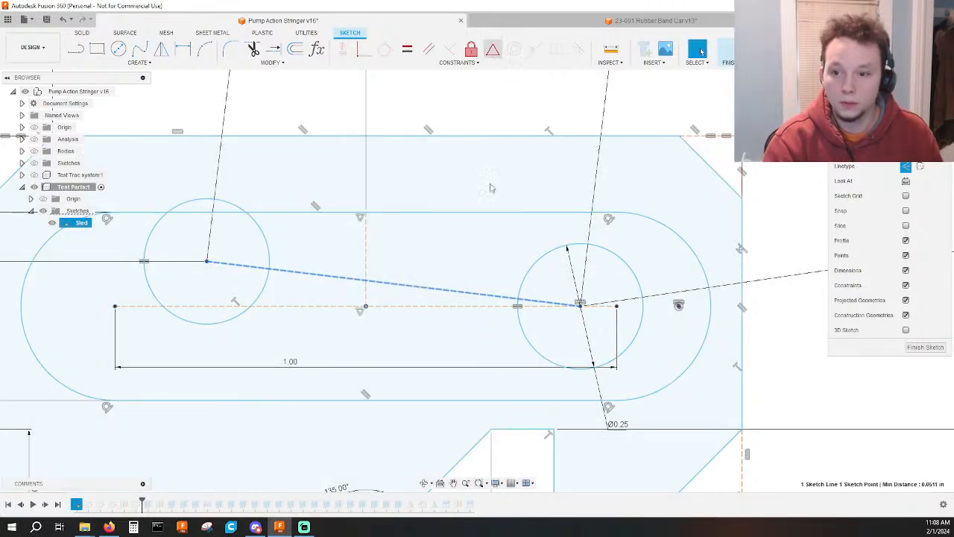
{"action": "scroll", "coordinate": [497, 278], "scroll_direction": "down", "scroll_amount": 3}
{"action": "key", "text": "Escape"}
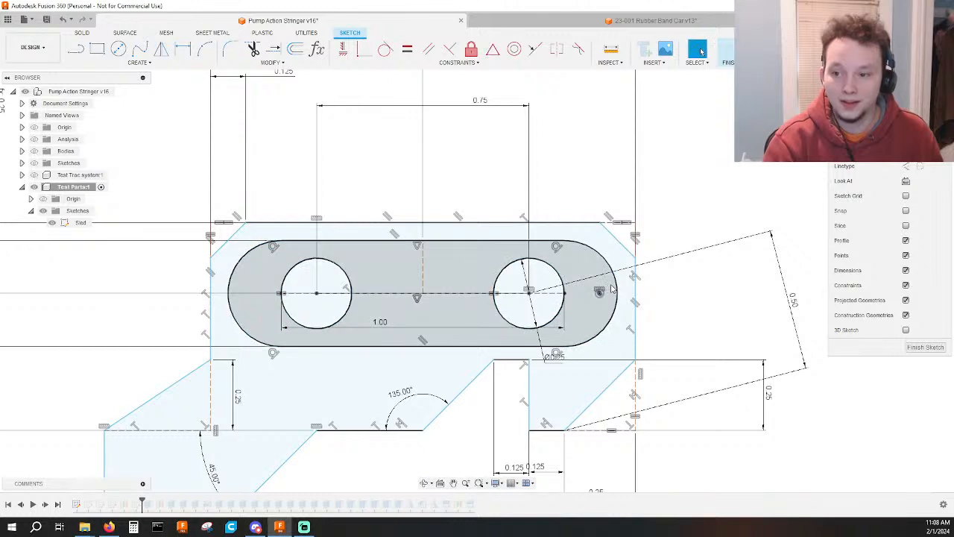
Nudge the sled by the rounded end of its slot to test the constraints, and finish the Sled sketch.
{"action": "left_click", "coordinate": [615, 287]}
{"action": "mouse_move", "coordinate": [615, 287]}
{"action": "middle_mouse_down"}
{"action": "mouse_move", "coordinate": [646, 290]}
{"action": "mouse_move", "coordinate": [635, 290]}
{"action": "middle_mouse_up"}
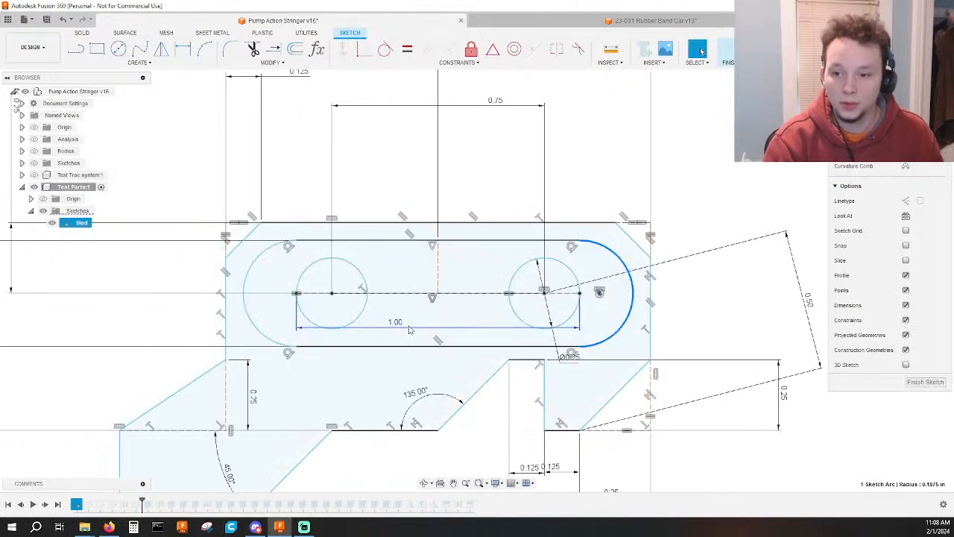
{"action": "left_click_drag", "start_coordinate": [400, 329], "coordinate": [400, 335]}
{"action": "scroll", "coordinate": [399, 336], "scroll_direction": "down", "scroll_amount": 3}
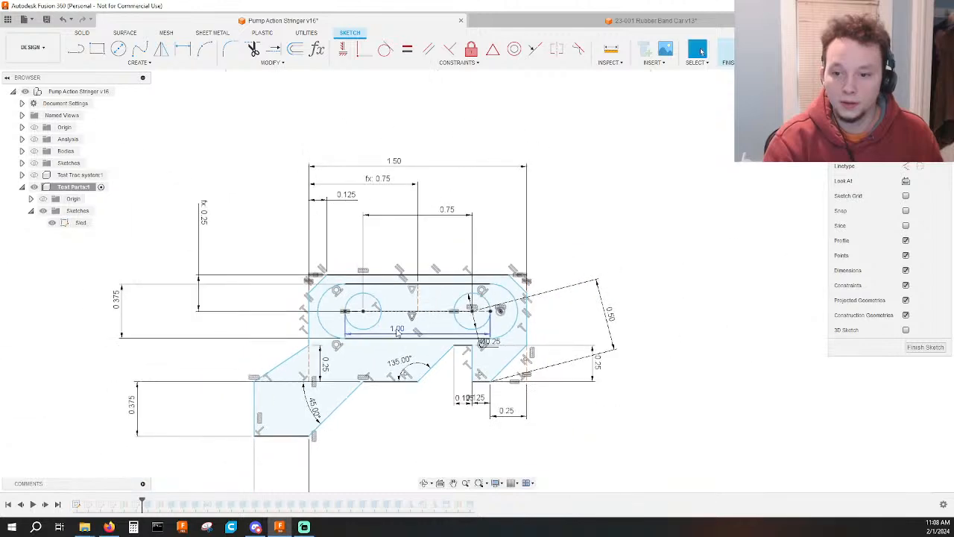
{"action": "left_click", "coordinate": [722, 50]}
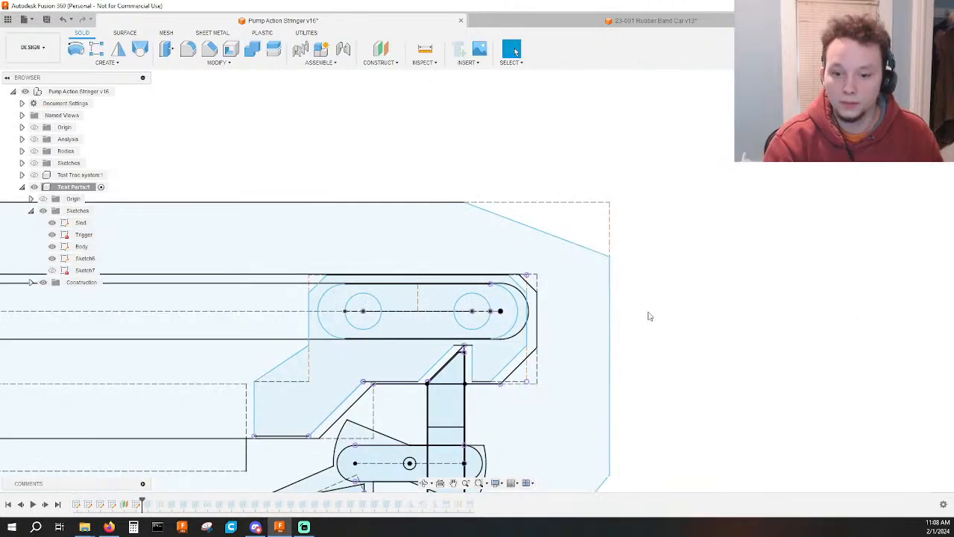
Slide the sled forward along the body's long slot, from the trigger end to near the slot's front end.
{"action": "scroll", "coordinate": [325, 344], "scroll_direction": "down", "scroll_amount": 2}
{"action": "middle_click_drag", "start_coordinate": [325, 343], "coordinate": [465, 222]}
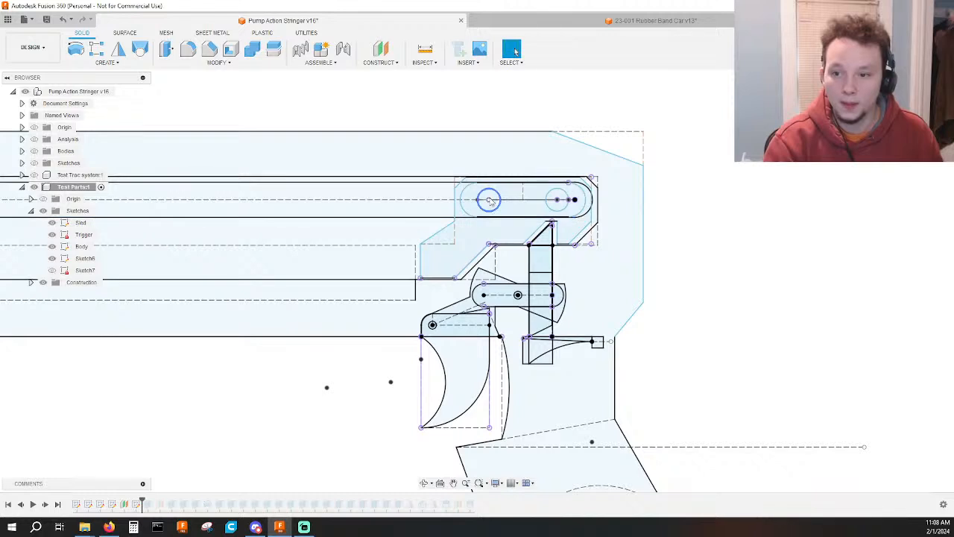
{"action": "left_click_drag", "start_coordinate": [490, 202], "coordinate": [286, 231]}
{"action": "scroll", "coordinate": [360, 243], "scroll_direction": "down", "scroll_amount": 2}
{"action": "middle_click_drag", "start_coordinate": [359, 243], "coordinate": [635, 322]}
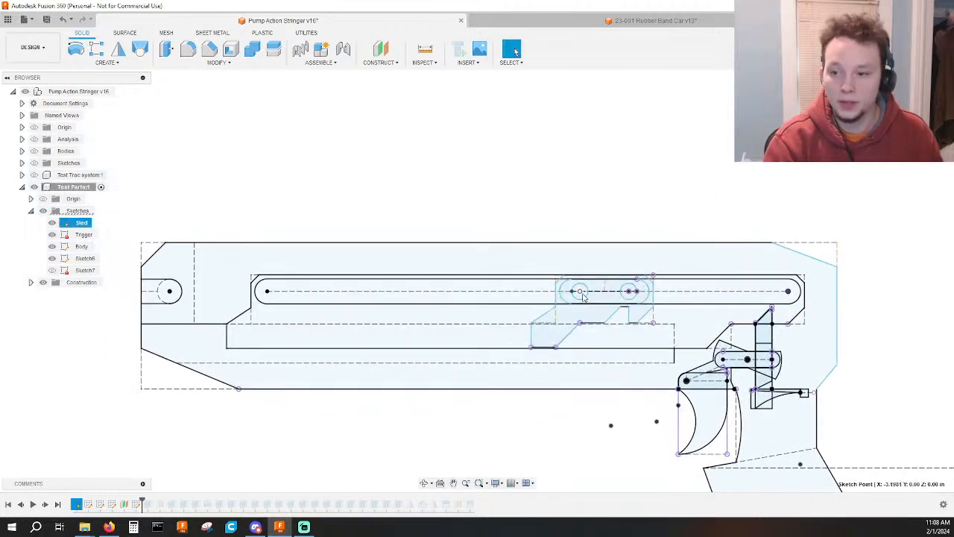
{"action": "mouse_move", "coordinate": [584, 298]}
{"action": "left_mouse_down"}
{"action": "mouse_move", "coordinate": [274, 296]}
{"action": "mouse_move", "coordinate": [408, 300]}
{"action": "left_mouse_up"}
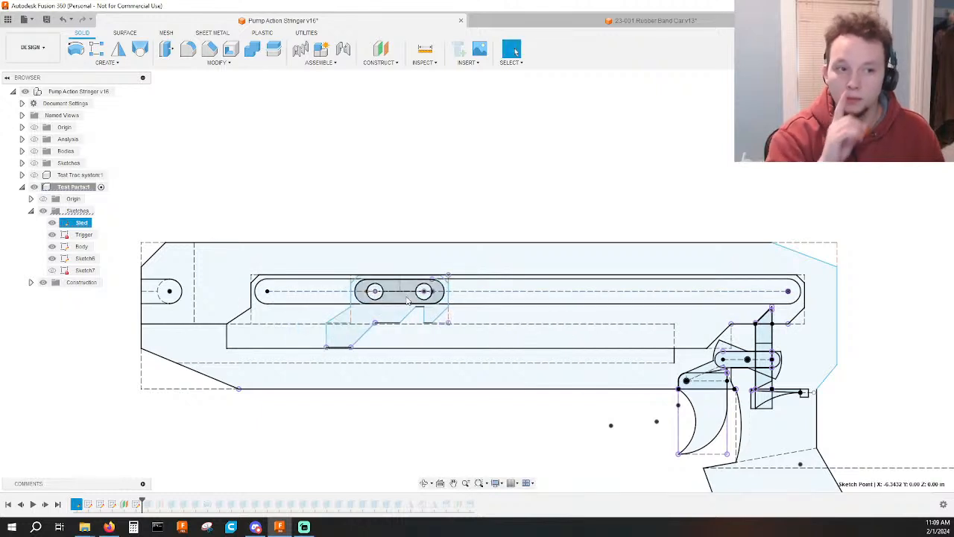
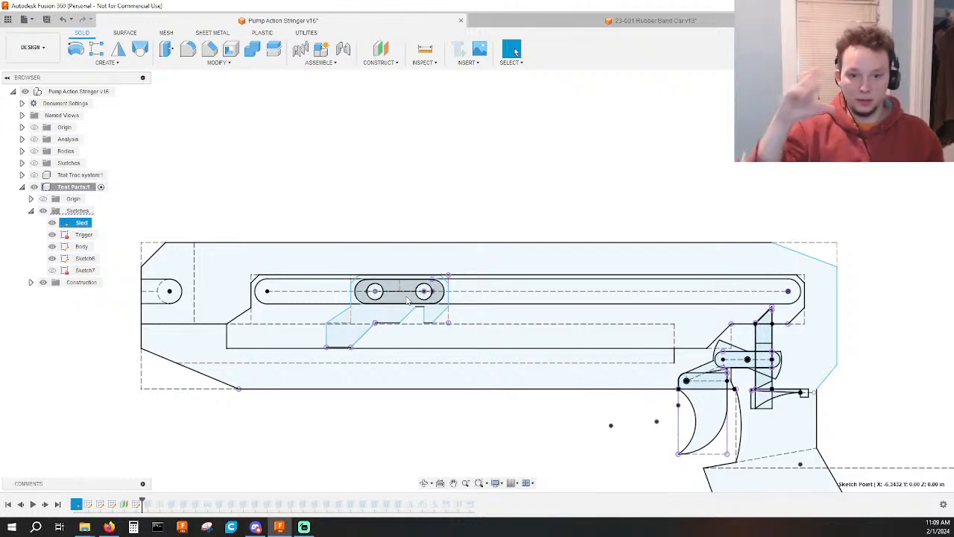
Slide the sled back along the body's long slot, from near the front end to just behind the slot's middle.
{"action": "scroll", "coordinate": [407, 300], "scroll_direction": "up", "scroll_amount": 4}
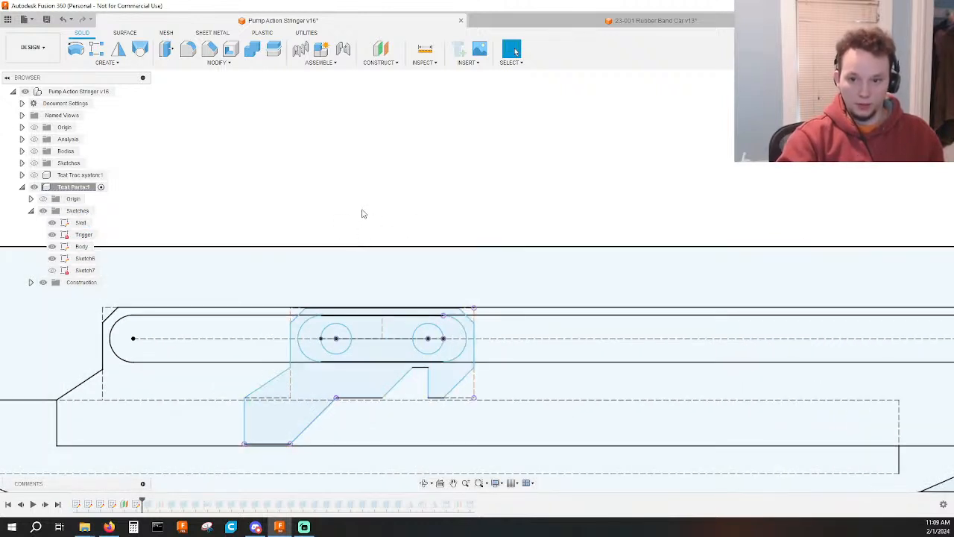
{"action": "scroll", "coordinate": [363, 212], "scroll_direction": "down", "scroll_amount": 3}
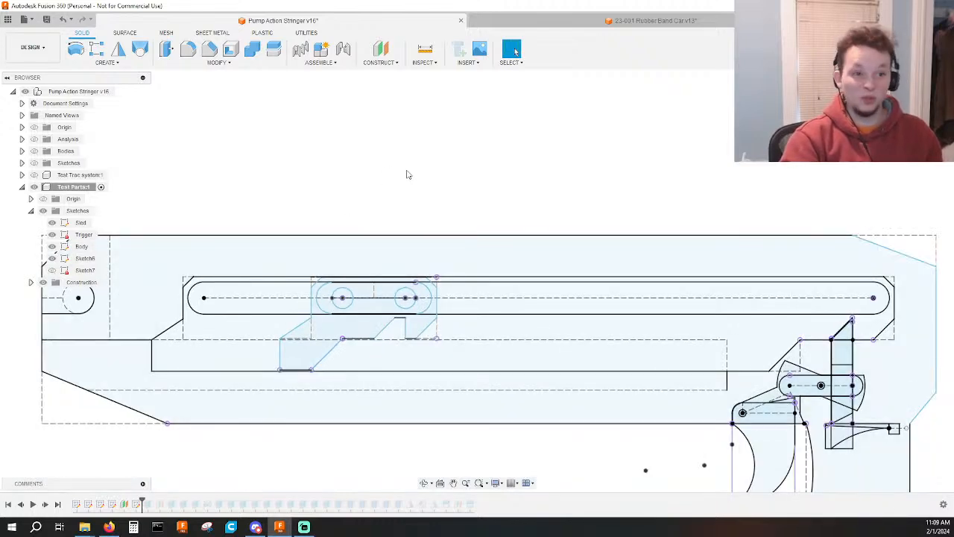
{"action": "scroll", "coordinate": [357, 154], "scroll_direction": "down", "scroll_amount": 4}
{"action": "middle_click_drag", "start_coordinate": [383, 164], "coordinate": [377, 190]}
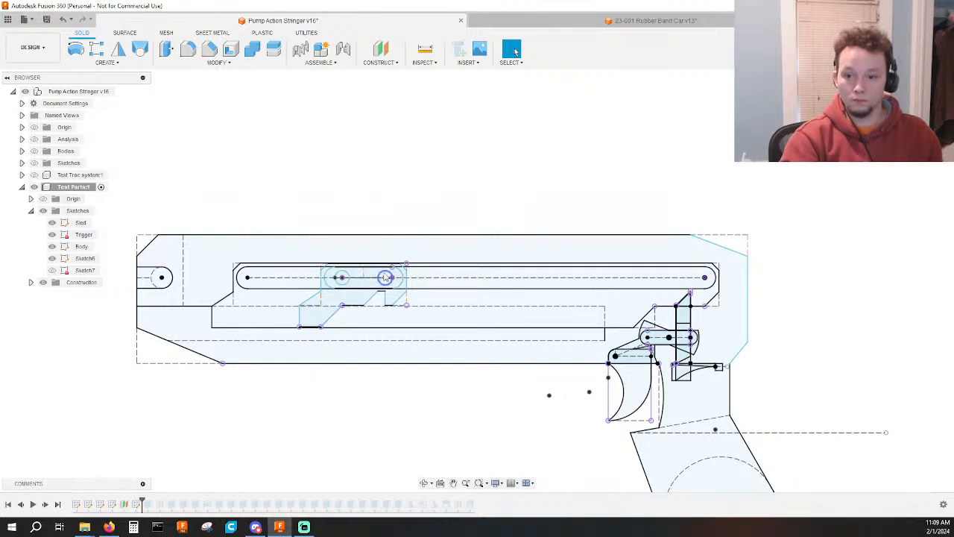
{"action": "mouse_move", "coordinate": [385, 277]}
{"action": "left_mouse_down"}
{"action": "mouse_move", "coordinate": [371, 280]}
{"action": "mouse_move", "coordinate": [513, 289]}
{"action": "left_mouse_up"}
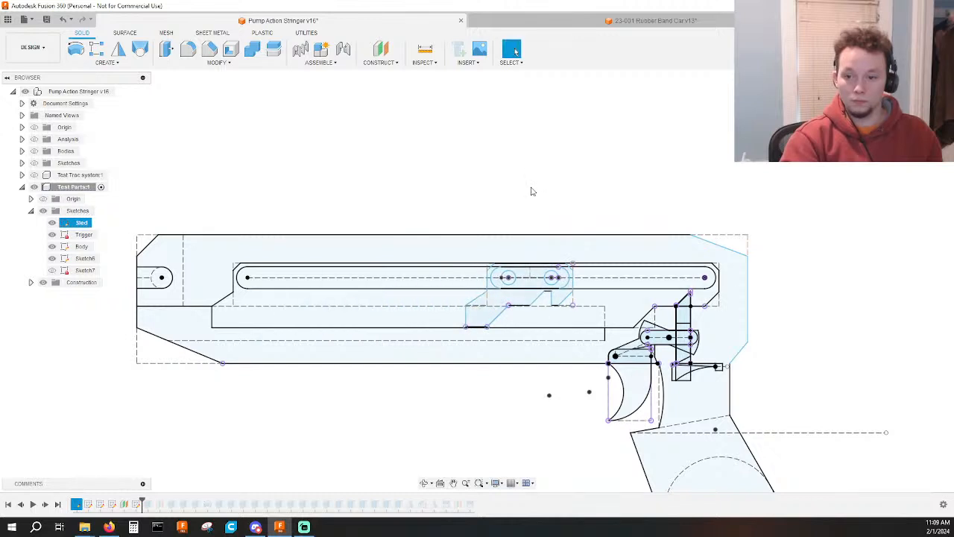
{"action": "scroll", "coordinate": [532, 192], "scroll_direction": "down", "scroll_amount": 3}
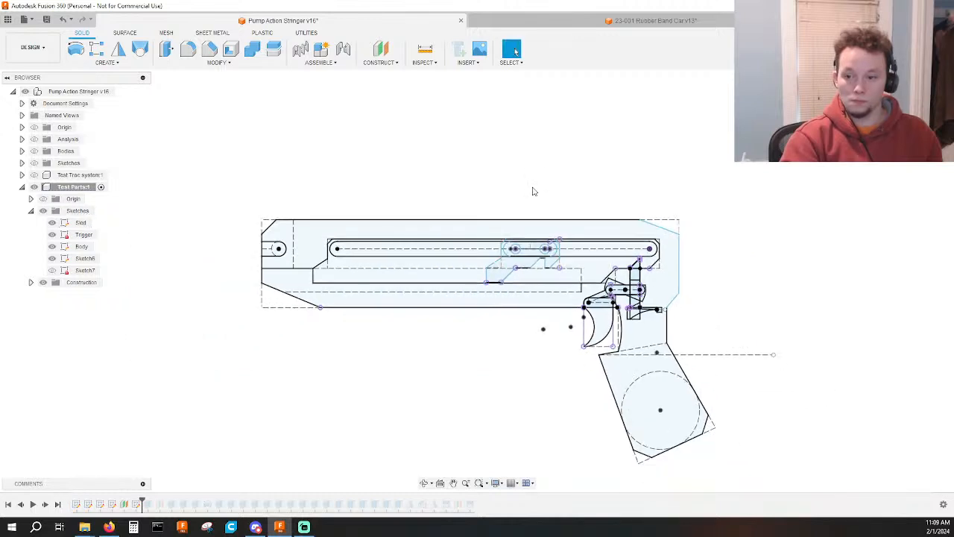
Roll the timeline forward past the chamfer and second mirror feature to rebuild the bodies, and hide the Test Parts component's sketches.
{"action": "mouse_move", "coordinate": [143, 497]}
{"action": "left_mouse_down"}
{"action": "mouse_move", "coordinate": [446, 498]}
{"action": "mouse_move", "coordinate": [416, 500]}
{"action": "left_mouse_up"}
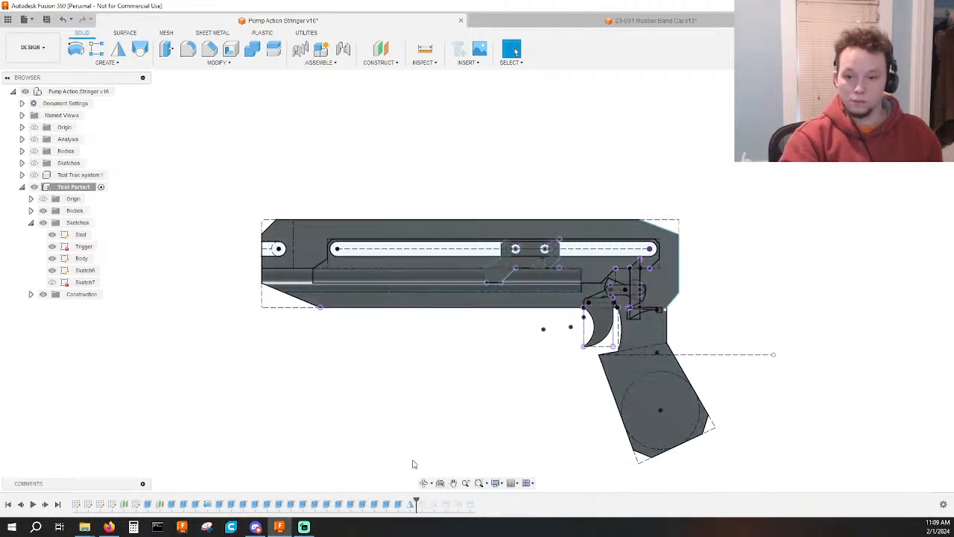
{"action": "left_click", "coordinate": [43, 223]}
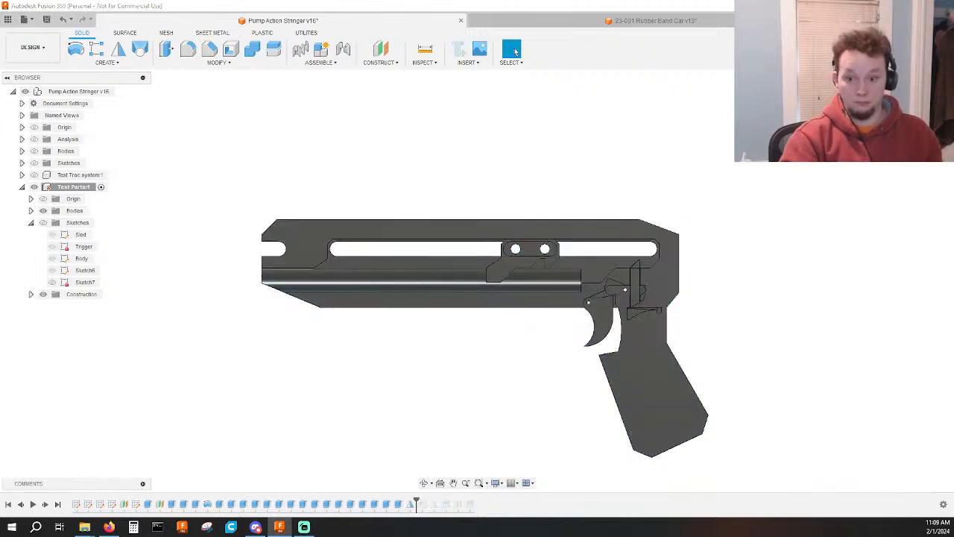
{"action": "middle_click_drag", "start_coordinate": [376, 410], "coordinate": [413, 410], "text": "shift"}
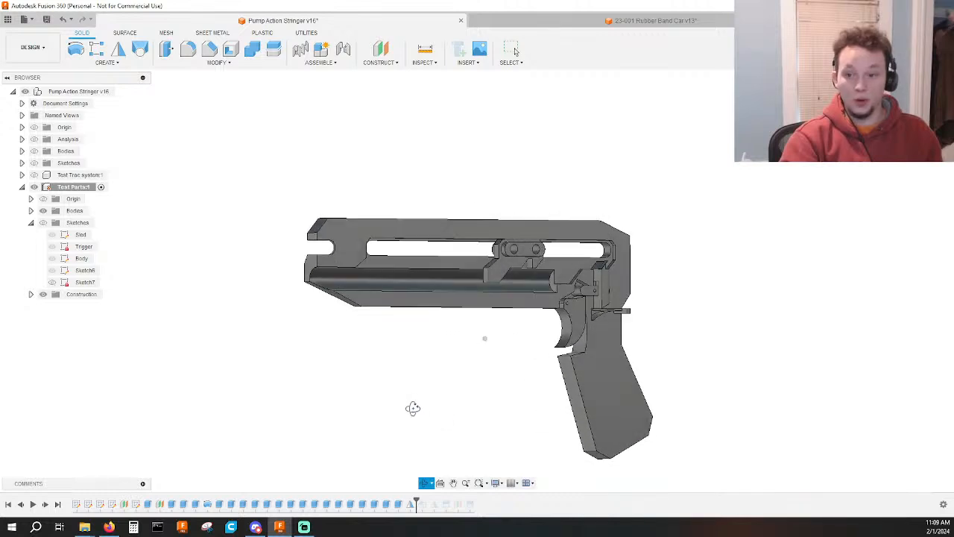
{"action": "mouse_move", "coordinate": [418, 498]}
{"action": "left_mouse_down"}
{"action": "mouse_move", "coordinate": [406, 501]}
{"action": "mouse_move", "coordinate": [438, 503]}
{"action": "left_mouse_up"}
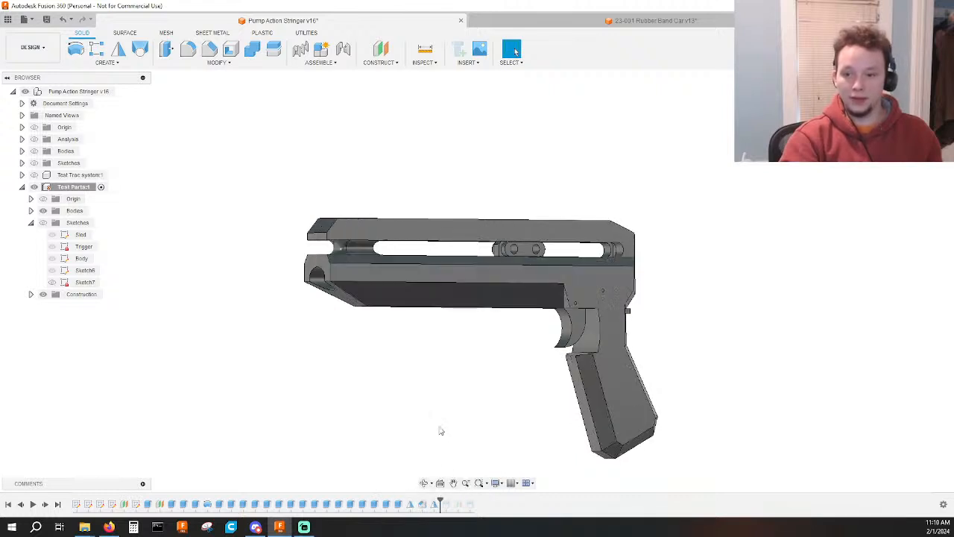
{"action": "middle_click_drag", "start_coordinate": [465, 441], "coordinate": [488, 436], "text": "shift"}
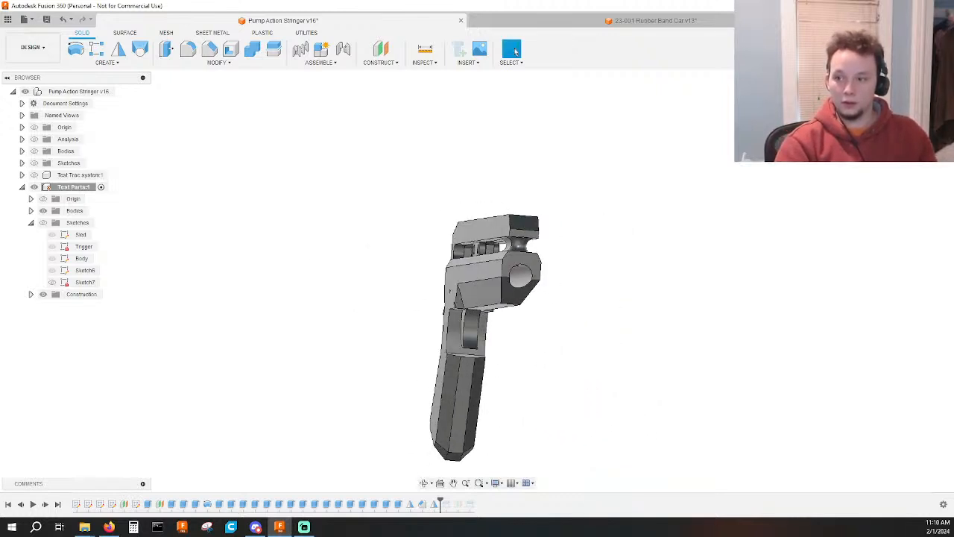
{"action": "middle_click_drag", "start_coordinate": [533, 335], "coordinate": [515, 350], "text": "shift"}
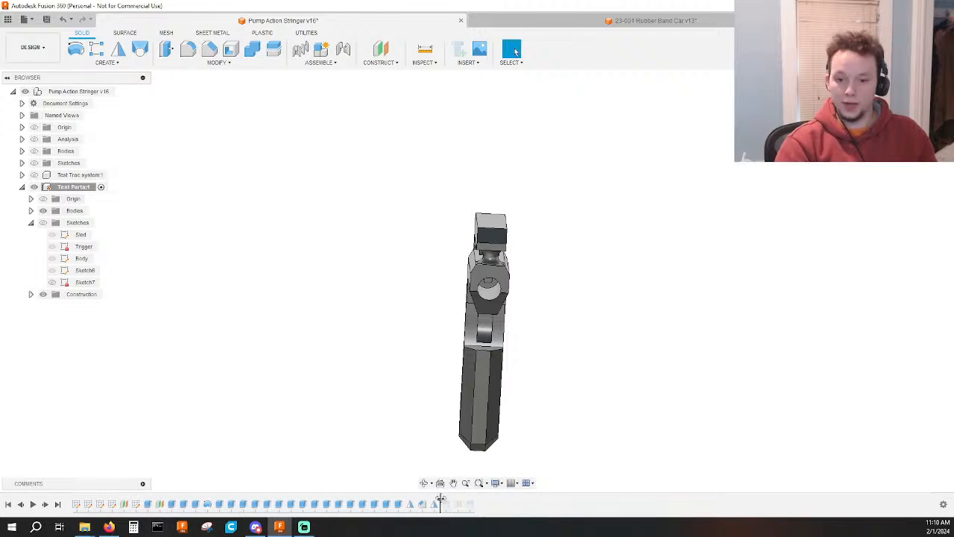
Edit Sketch7 and draw a diagonal line across the upper corner, from the inner vertical line to the profile's top edge.
{"action": "double_click", "coordinate": [136, 504]}
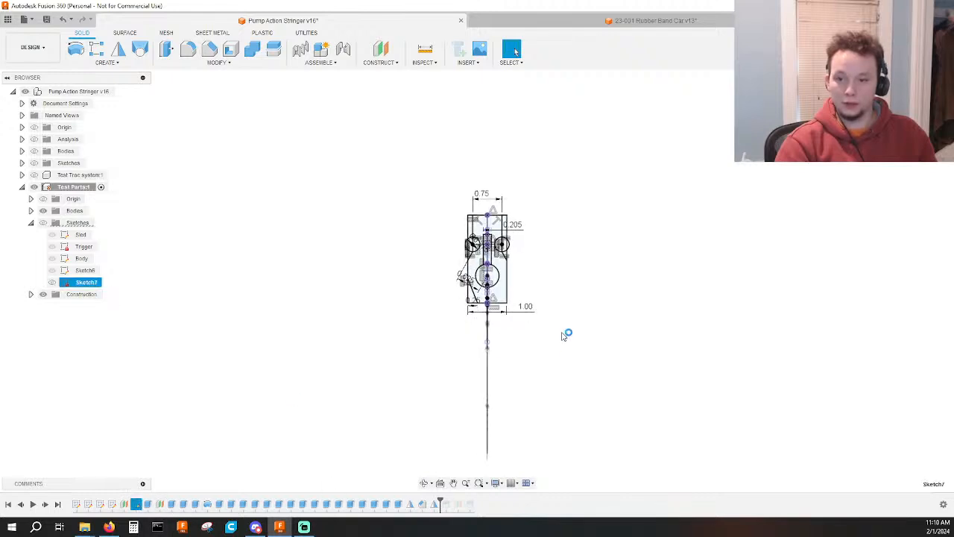
{"action": "scroll", "coordinate": [419, 266], "scroll_direction": "up", "scroll_amount": 3}
{"action": "key", "text": "l"}
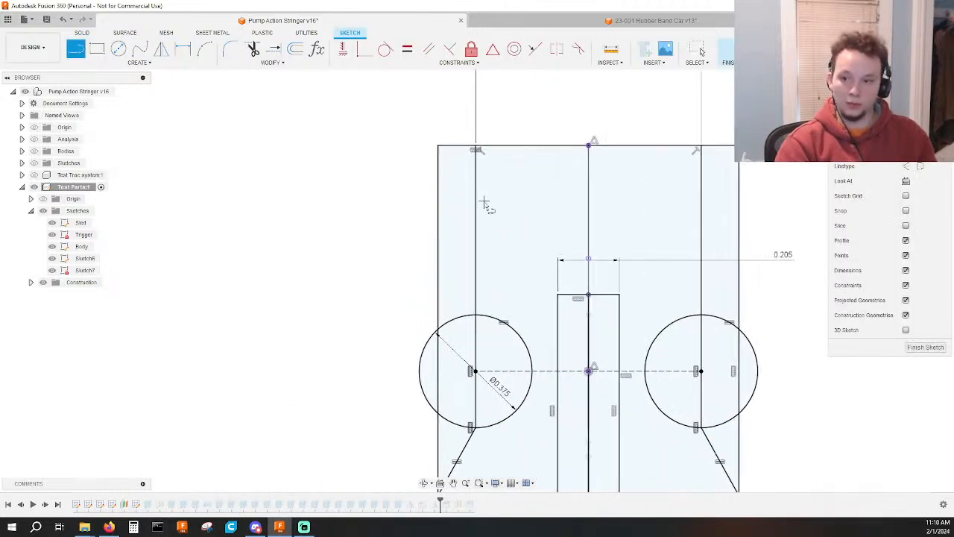
{"action": "left_click", "coordinate": [476, 216]}
{"action": "left_click", "coordinate": [524, 146]}
{"action": "key", "text": "Escape"}
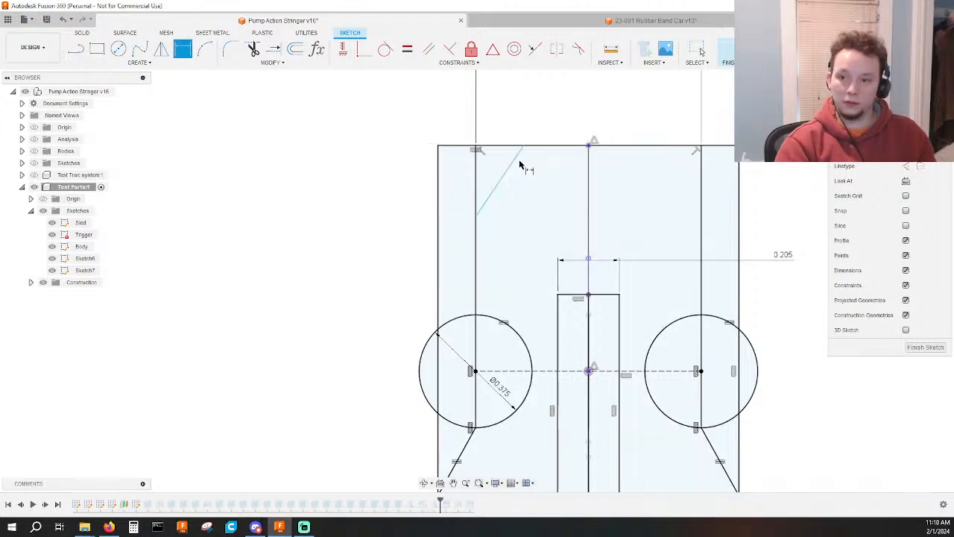
{"action": "key", "text": "d"}
{"action": "left_click", "coordinate": [474, 147]}
{"action": "left_click", "coordinate": [524, 146]}
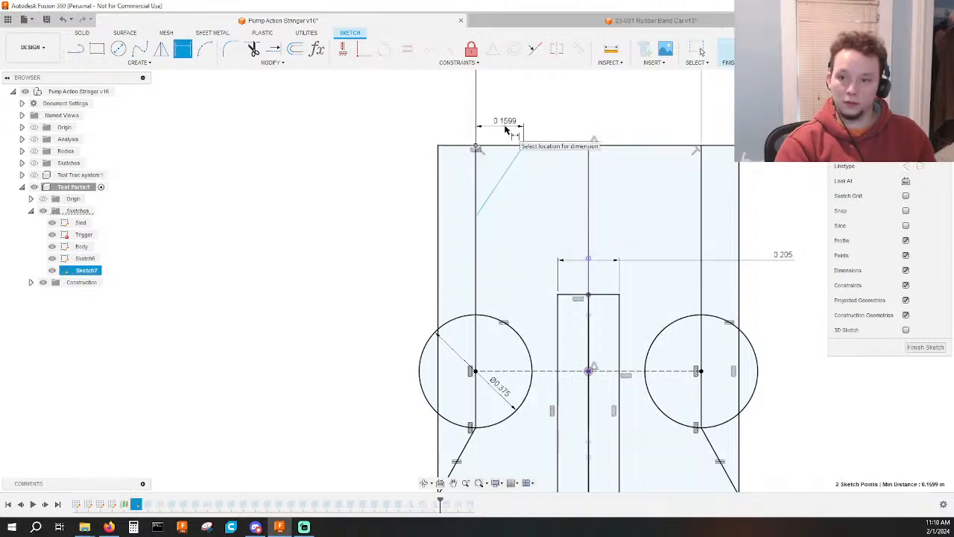
{"action": "key", "text": "Escape"}
Move the 0.205 dimension clear and align the diagonal's lower end horizontally with the body's front-chamfer corner point on the centreline.
{"action": "scroll", "coordinate": [528, 172], "scroll_direction": "down", "scroll_amount": 2}
{"action": "middle_click_drag", "start_coordinate": [541, 198], "coordinate": [582, 197], "text": "shift"}
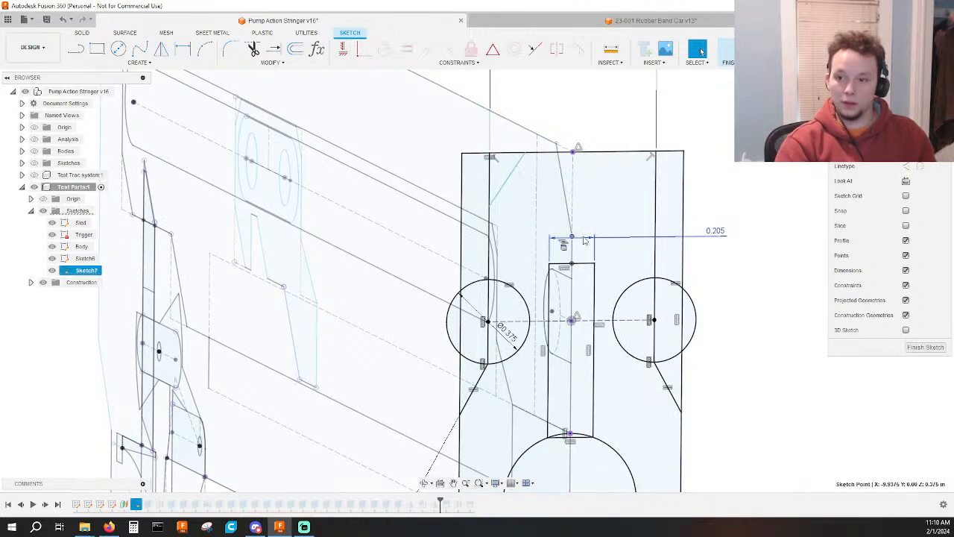
{"action": "left_click_drag", "start_coordinate": [603, 237], "coordinate": [603, 251]}
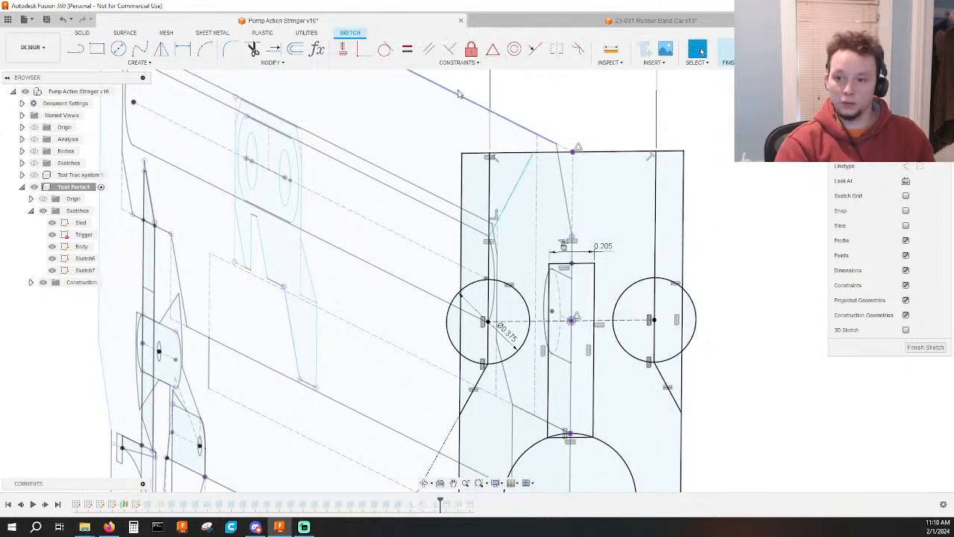
{"action": "scroll", "coordinate": [648, 122], "scroll_direction": "down", "scroll_amount": 3}
{"action": "middle_click_drag", "start_coordinate": [642, 119], "coordinate": [620, 132]}
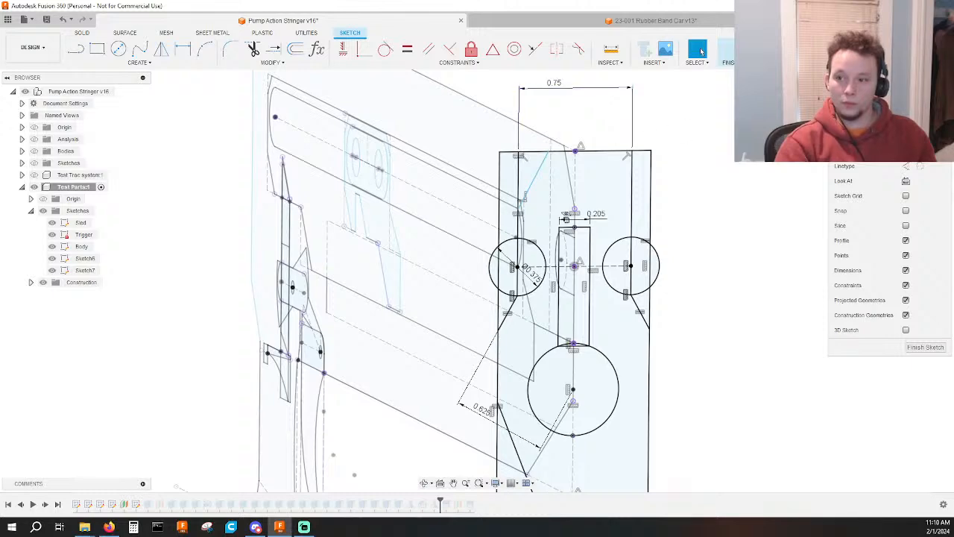
Dimension the diagonal's upper end 0.125 in from the inner vertical line along the top edge, and finish the sketch.
{"action": "left_click", "coordinate": [921, 102]}
{"action": "middle_click_drag", "start_coordinate": [445, 153], "coordinate": [548, 294]}
{"action": "scroll", "coordinate": [434, 188], "scroll_direction": "up", "scroll_amount": 3}
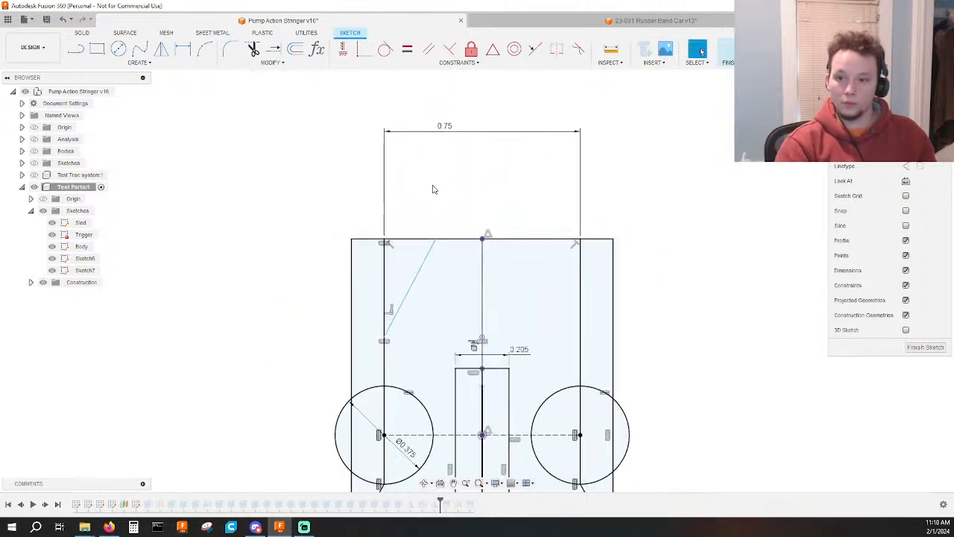
{"action": "key", "text": "d"}
{"action": "left_click", "coordinate": [433, 243]}
{"action": "left_click", "coordinate": [420, 221]}
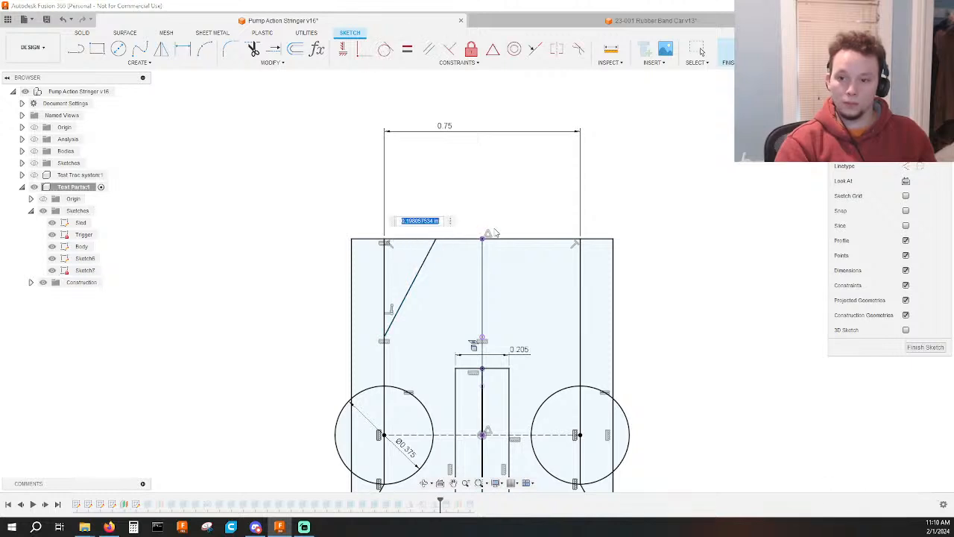
{"action": "type", "text": ".125"}
{"action": "key", "text": "Return"}
{"action": "left_click", "coordinate": [744, 53]}
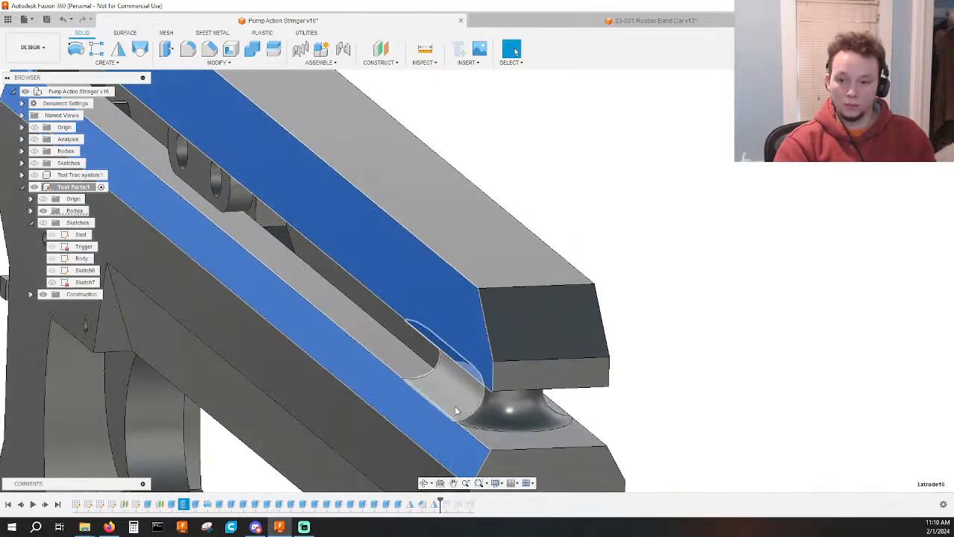
Add the new triangular corner profile to the 12.10 in side cut extrusion, and hide the sketches again.
{"action": "left_click", "coordinate": [445, 406]}
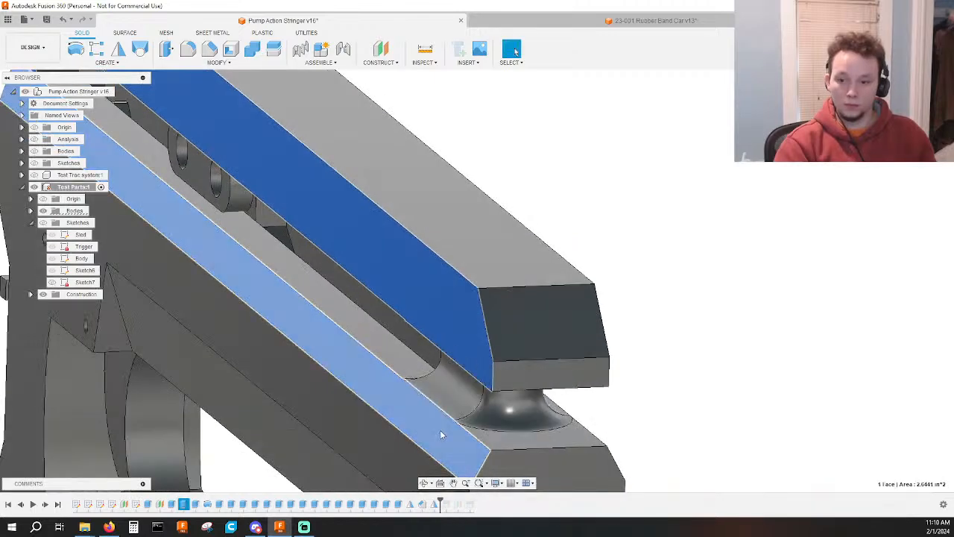
{"action": "double_click", "coordinate": [192, 506]}
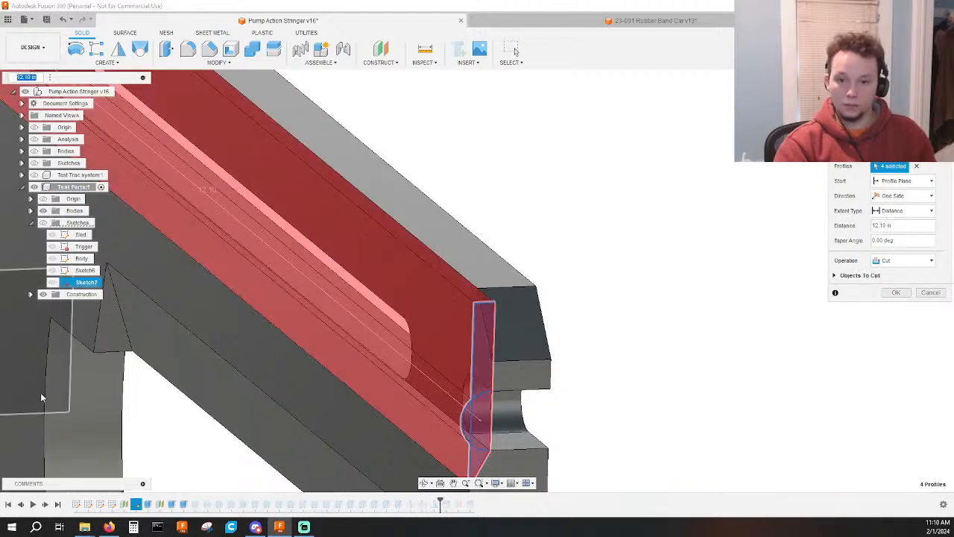
{"action": "left_click", "coordinate": [42, 222]}
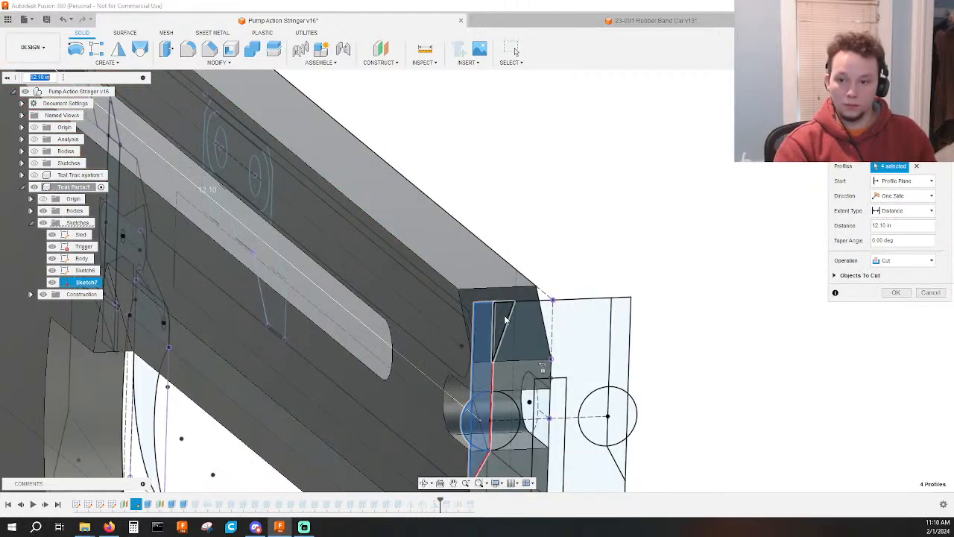
{"action": "left_click", "coordinate": [505, 320]}
{"action": "key", "text": "Return"}
{"action": "scroll", "coordinate": [622, 327], "scroll_direction": "down", "scroll_amount": 3}
{"action": "middle_click_drag", "start_coordinate": [717, 348], "coordinate": [706, 328], "text": "shift"}
{"action": "left_click", "coordinate": [921, 102]}
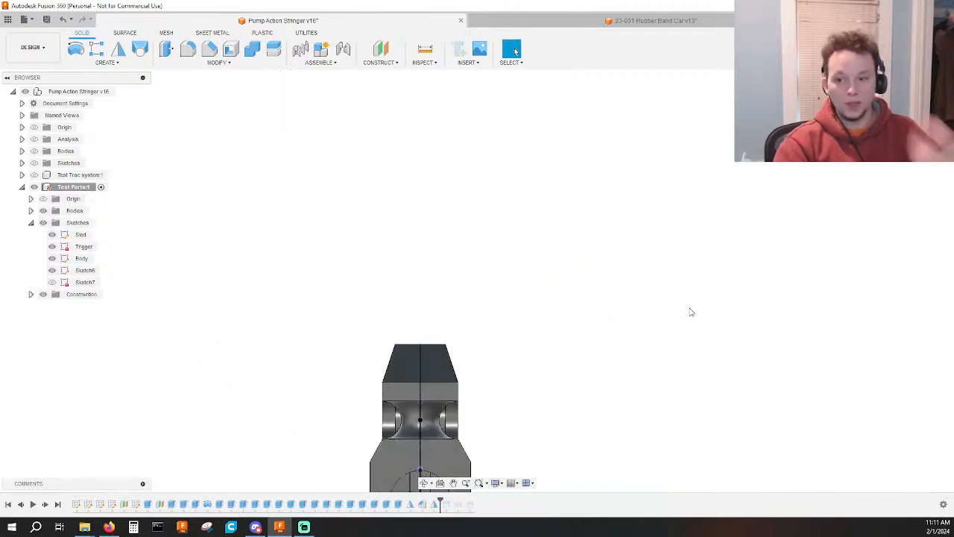
{"action": "scroll", "coordinate": [626, 327], "scroll_direction": "down", "scroll_amount": 1}
{"action": "middle_click_drag", "start_coordinate": [569, 337], "coordinate": [592, 239]}
{"action": "scroll", "coordinate": [594, 254], "scroll_direction": "down", "scroll_amount": 2}
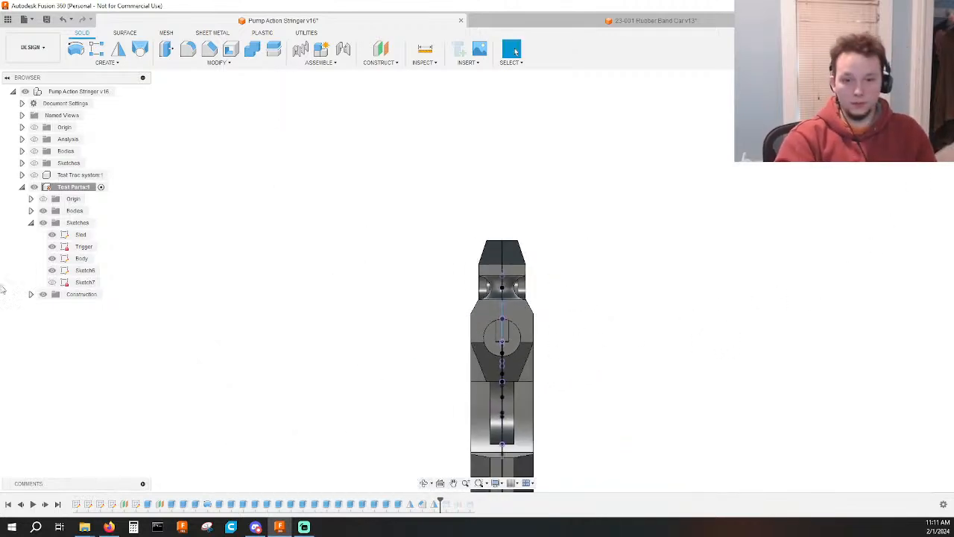
{"action": "left_click", "coordinate": [43, 222]}
Edit the equal-distance chamfer and remove the body's rear edge above the grip from its selected edges.
{"action": "mouse_move", "coordinate": [562, 277]}
{"action": "middle_mouse_down", "text": "shift"}
{"action": "mouse_move", "coordinate": [681, 306]}
{"action": "mouse_move", "coordinate": [590, 313]}
{"action": "mouse_move", "coordinate": [667, 306]}
{"action": "middle_mouse_up", "text": "shift"}
{"action": "left_click", "coordinate": [709, 307]}
{"action": "middle_click_drag", "start_coordinate": [759, 304], "coordinate": [477, 350], "text": "shift"}
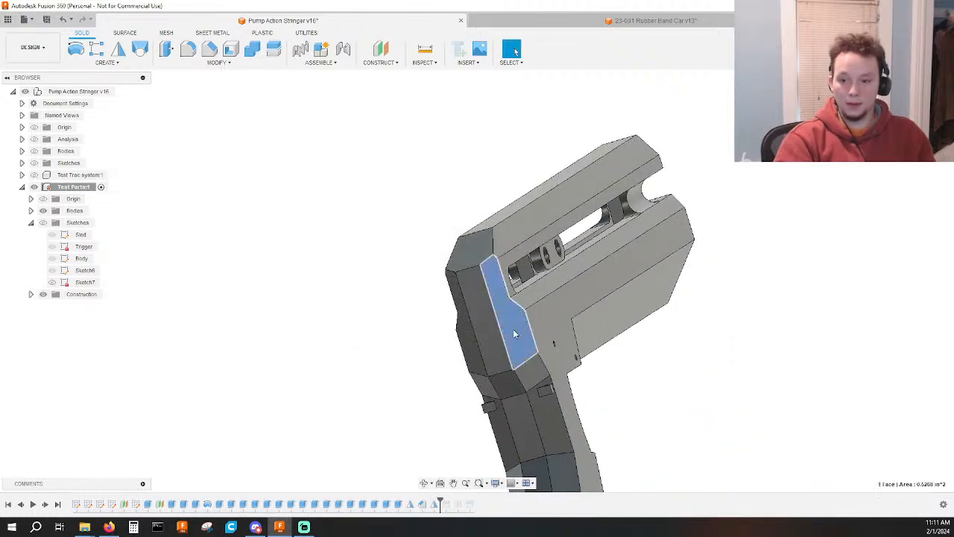
{"action": "double_click", "coordinate": [422, 504]}
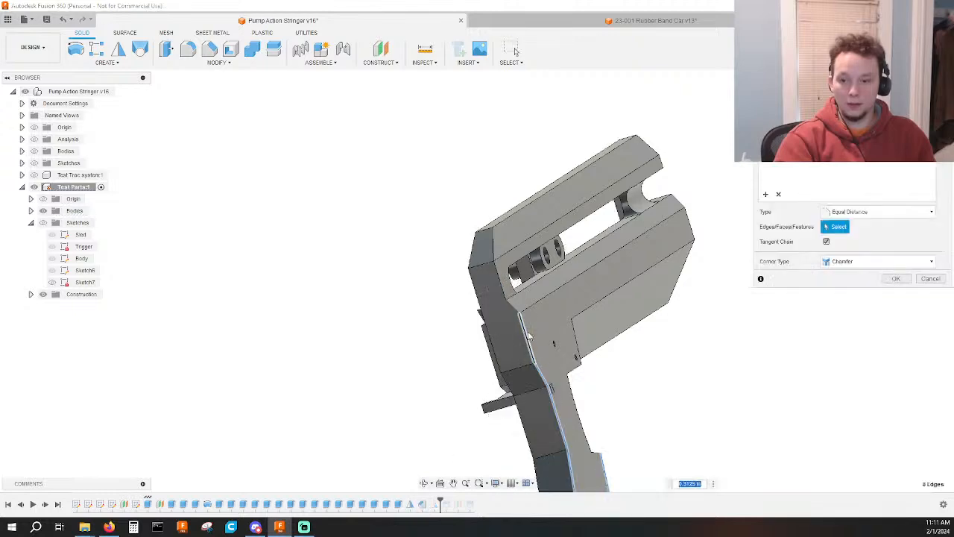
{"action": "left_click", "coordinate": [529, 337], "text": "ctrl"}
{"action": "key", "text": "Return"}
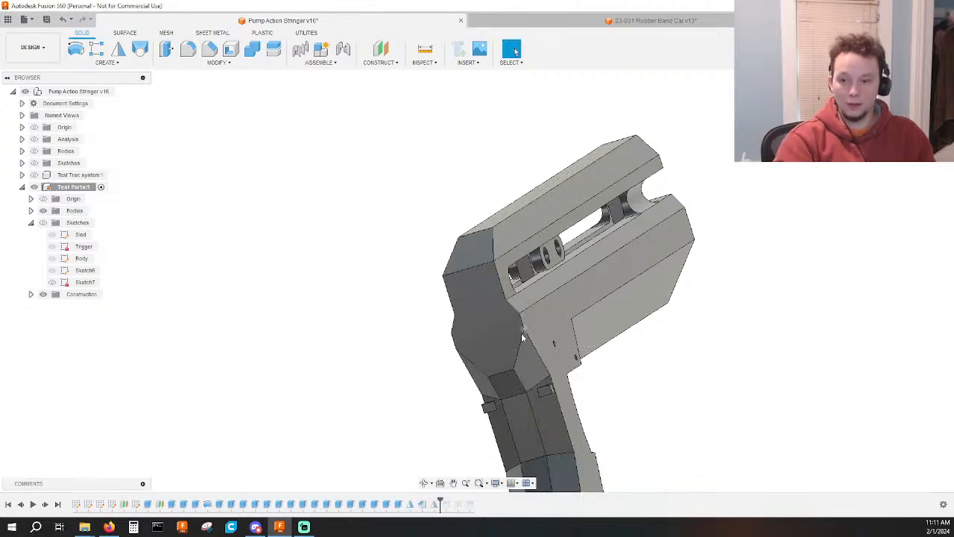
{"action": "middle_click_drag", "start_coordinate": [522, 337], "coordinate": [686, 355], "text": "shift"}
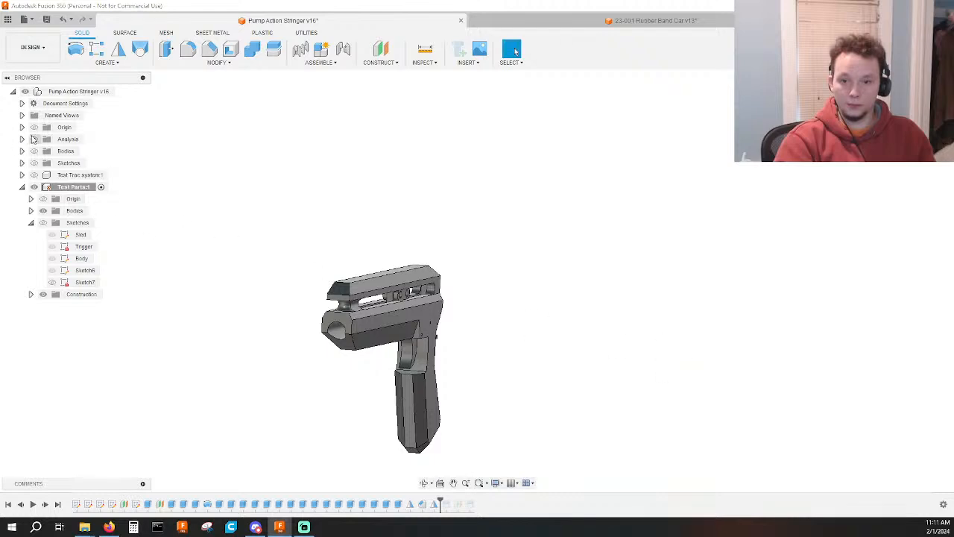
Show the Section3 analysis and examine the body's cross-section through the upper rail and barrel bore.
{"action": "left_click", "coordinate": [21, 139]}
{"action": "left_click", "coordinate": [43, 151]}
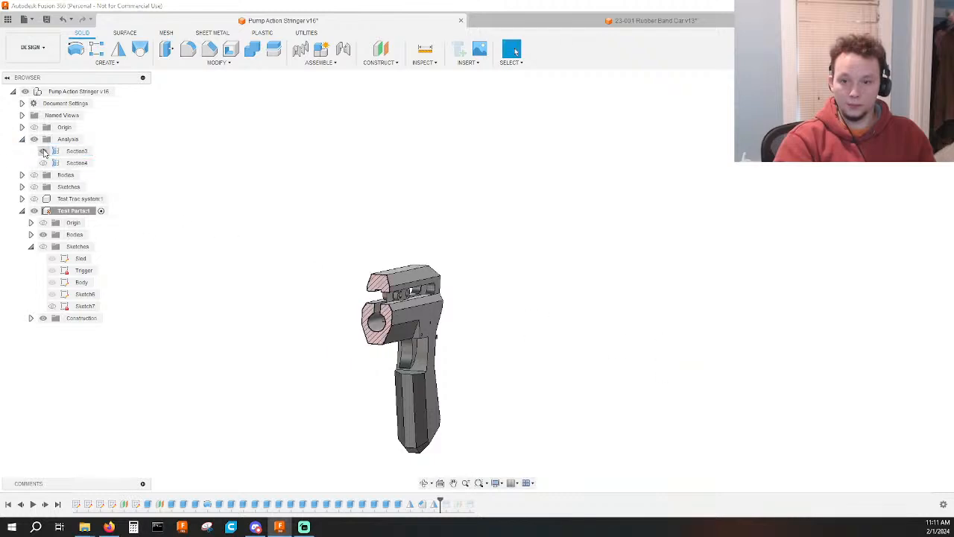
{"action": "left_click", "coordinate": [917, 108]}
{"action": "scroll", "coordinate": [448, 283], "scroll_direction": "up", "scroll_amount": 5}
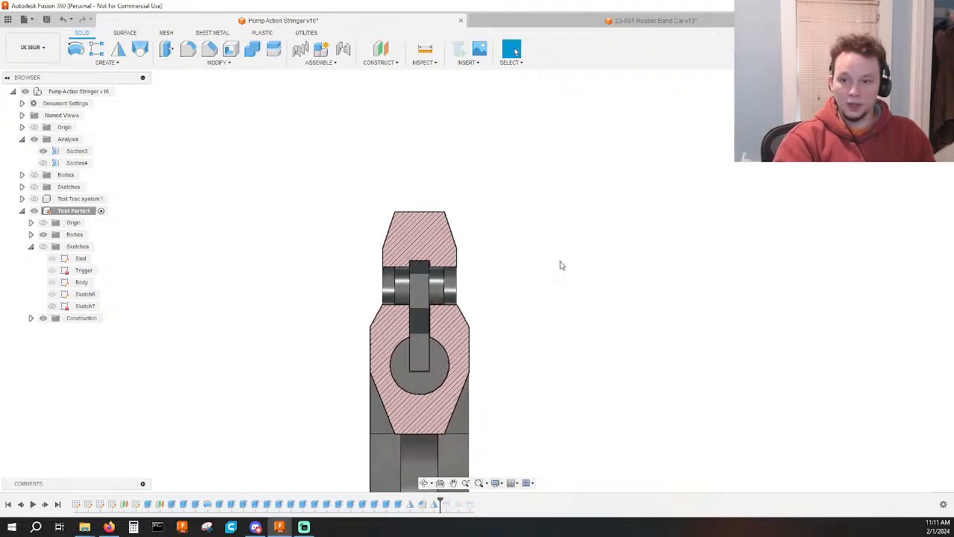
{"action": "middle_click_drag", "start_coordinate": [442, 269], "coordinate": [456, 242]}
{"action": "scroll", "coordinate": [456, 242], "scroll_direction": "up", "scroll_amount": 2}
{"action": "middle_click_drag", "start_coordinate": [525, 188], "coordinate": [386, 207], "text": "shift"}
{"action": "scroll", "coordinate": [386, 206], "scroll_direction": "down", "scroll_amount": 3}
Measure the thickness of the upper rail between its underside beside the groove and its top face.
{"action": "key", "text": "i"}
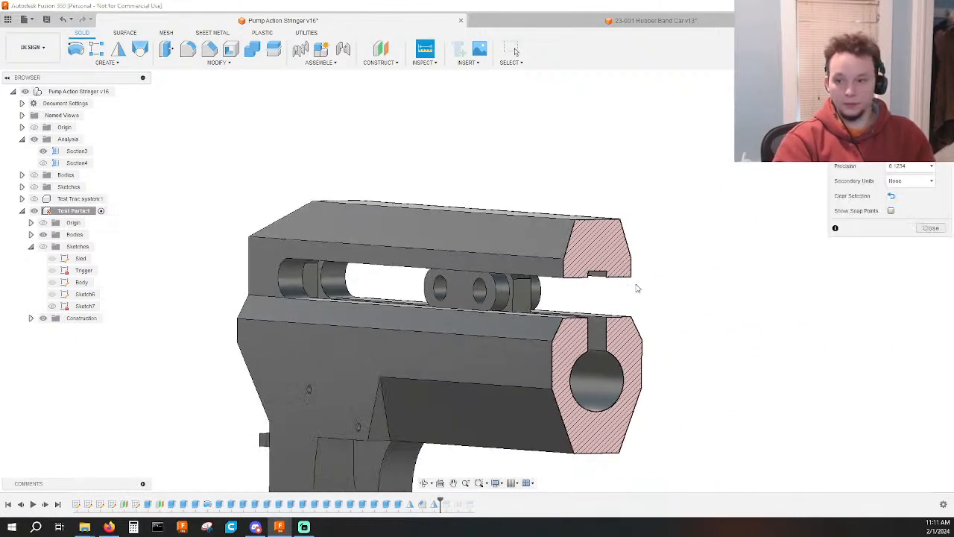
{"action": "middle_click_drag", "start_coordinate": [635, 287], "coordinate": [614, 273], "text": "shift"}
{"action": "scroll", "coordinate": [613, 282], "scroll_direction": "up", "scroll_amount": 3}
{"action": "left_click", "coordinate": [551, 297]}
{"action": "middle_click_drag", "start_coordinate": [680, 198], "coordinate": [577, 170], "text": "shift"}
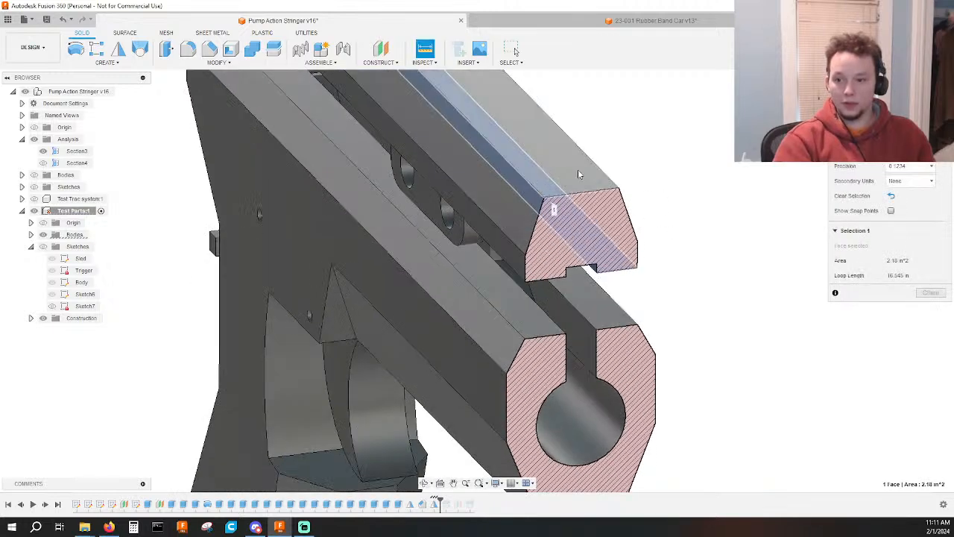
{"action": "left_click", "coordinate": [578, 169]}
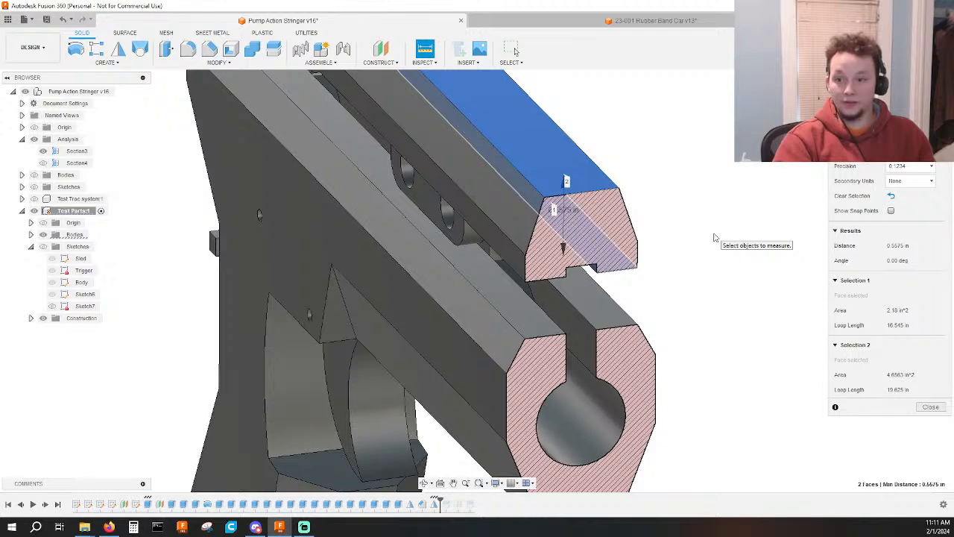
Examine the upper rail and barrel bore cross-section from the front, and close the thickness measurement.
{"action": "mouse_move", "coordinate": [714, 258]}
{"action": "middle_mouse_down", "text": "shift"}
{"action": "mouse_move", "coordinate": [709, 237]}
{"action": "mouse_move", "coordinate": [701, 251]}
{"action": "middle_mouse_up", "text": "shift"}
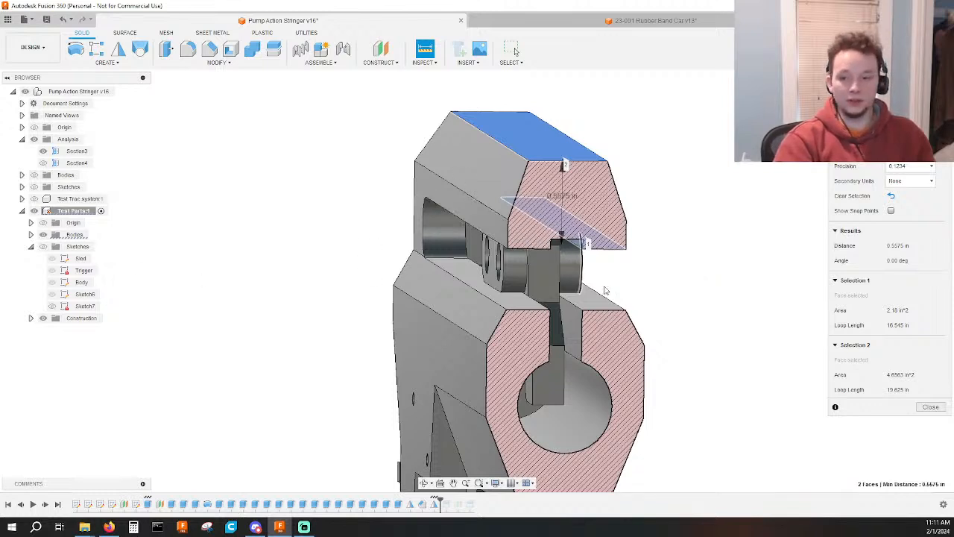
{"action": "middle_click_drag", "start_coordinate": [780, 244], "coordinate": [783, 205], "text": "shift"}
{"action": "left_click", "coordinate": [918, 108]}
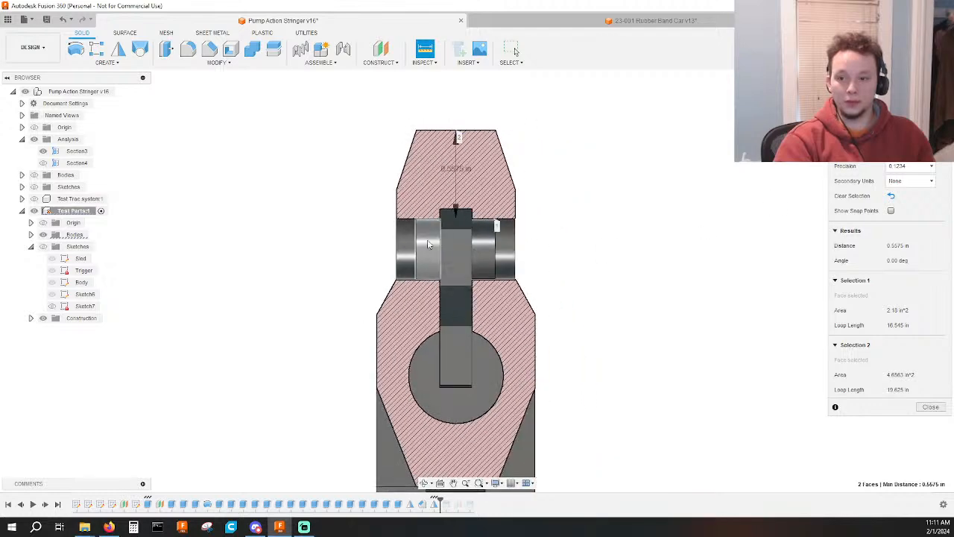
{"action": "scroll", "coordinate": [365, 248], "scroll_direction": "up", "scroll_amount": 5}
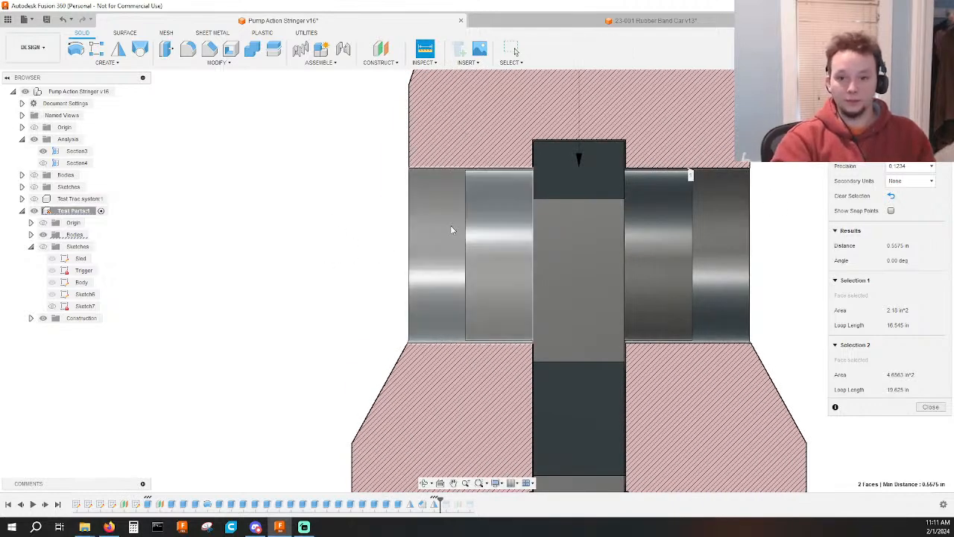
{"action": "key", "text": "Escape"}
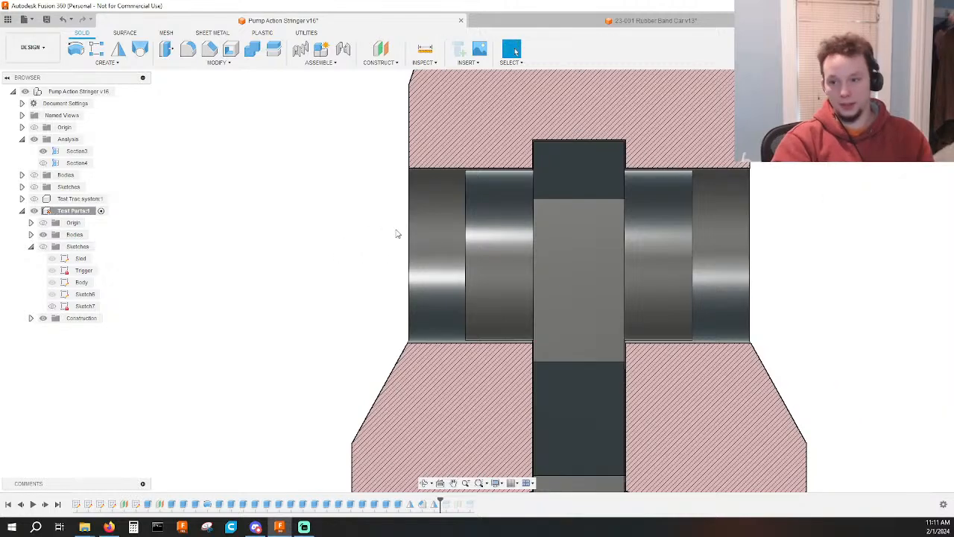
Measure the upper rail's thickness between the small flat face above the sled and the rail's top face.
{"action": "middle_click_drag", "start_coordinate": [396, 234], "coordinate": [677, 278], "text": "shift"}
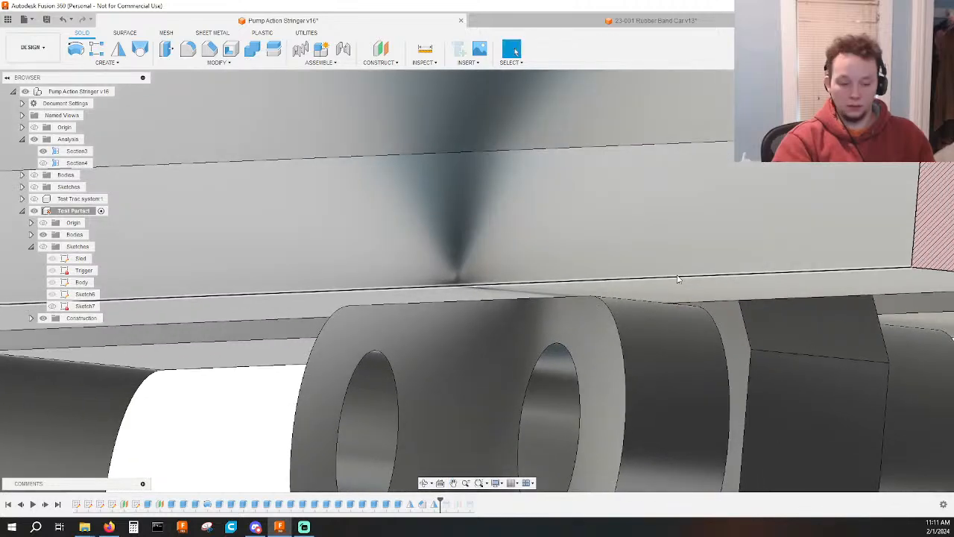
{"action": "key", "text": "o"}
{"action": "key", "text": "Escape"}
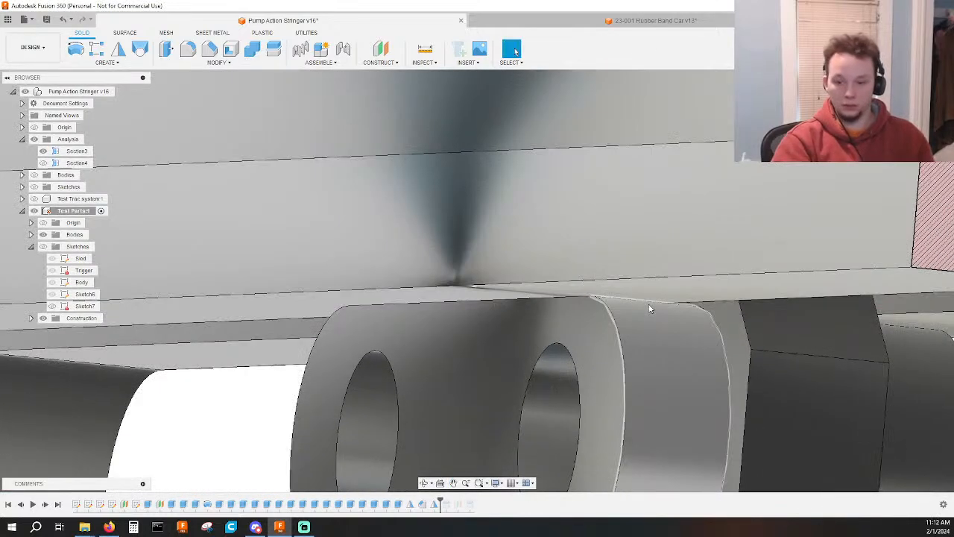
{"action": "key", "text": "i"}
{"action": "middle_click_drag", "start_coordinate": [661, 309], "coordinate": [659, 211], "text": "shift"}
{"action": "left_click", "coordinate": [561, 288]}
{"action": "scroll", "coordinate": [565, 289], "scroll_direction": "down", "scroll_amount": 12}
{"action": "left_click", "coordinate": [693, 190]}
{"action": "scroll", "coordinate": [573, 311], "scroll_direction": "down", "scroll_amount": 3}
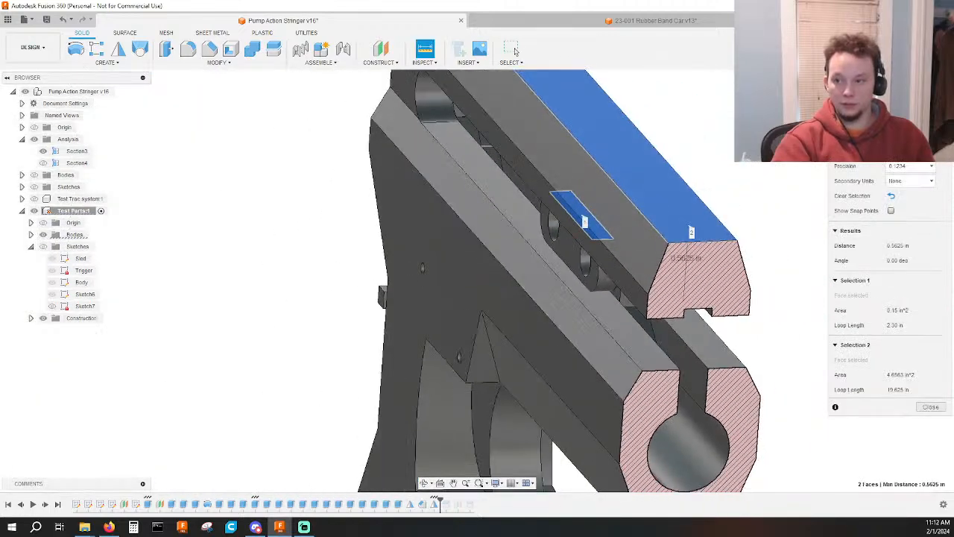
{"action": "left_click", "coordinate": [918, 106]}
{"action": "middle_click_drag", "start_coordinate": [671, 151], "coordinate": [682, 292]}
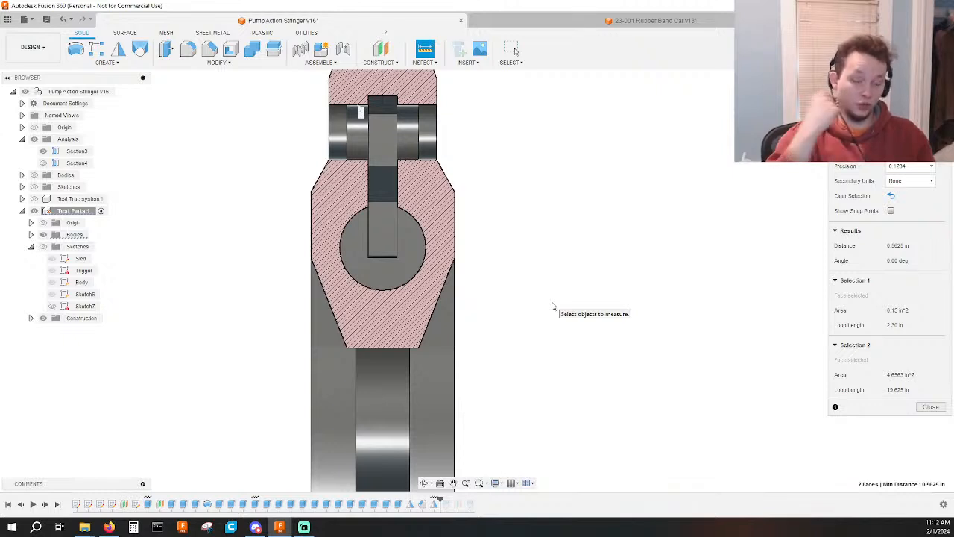
{"action": "scroll", "coordinate": [553, 306], "scroll_direction": "down", "scroll_amount": 3}
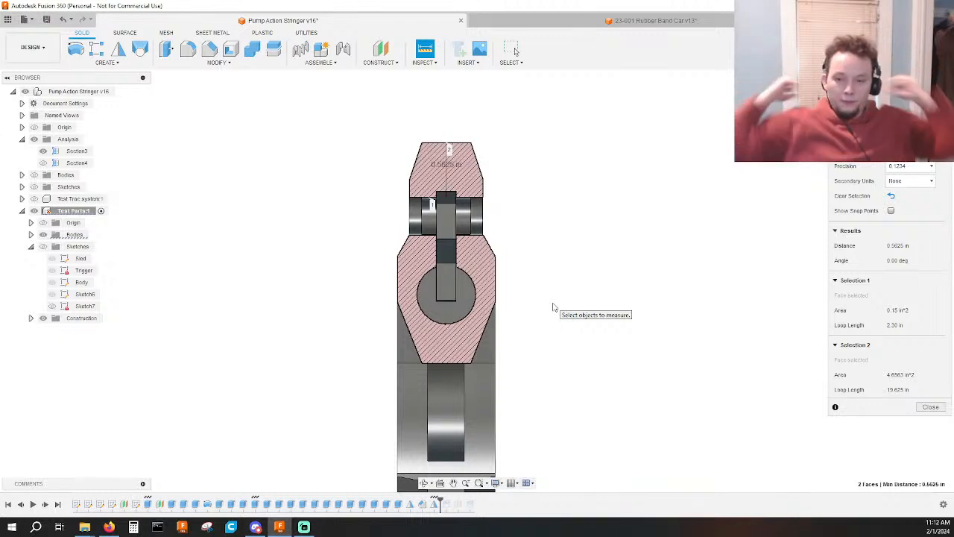
{"action": "middle_click_drag", "start_coordinate": [559, 300], "coordinate": [366, 343], "text": "shift"}
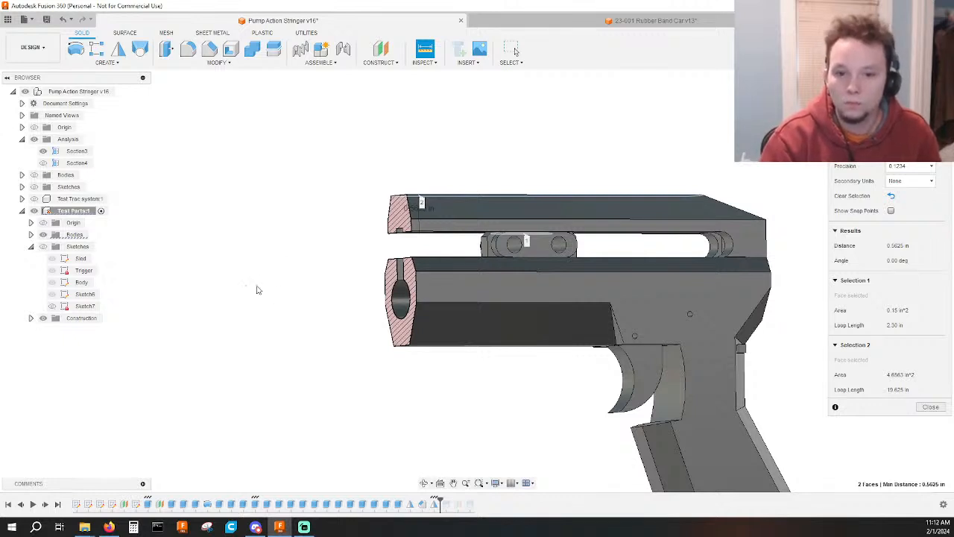
Hide the Section3 analysis and the Analysis folder, collapse the folder, and end the measurement.
{"action": "left_click", "coordinate": [43, 150]}
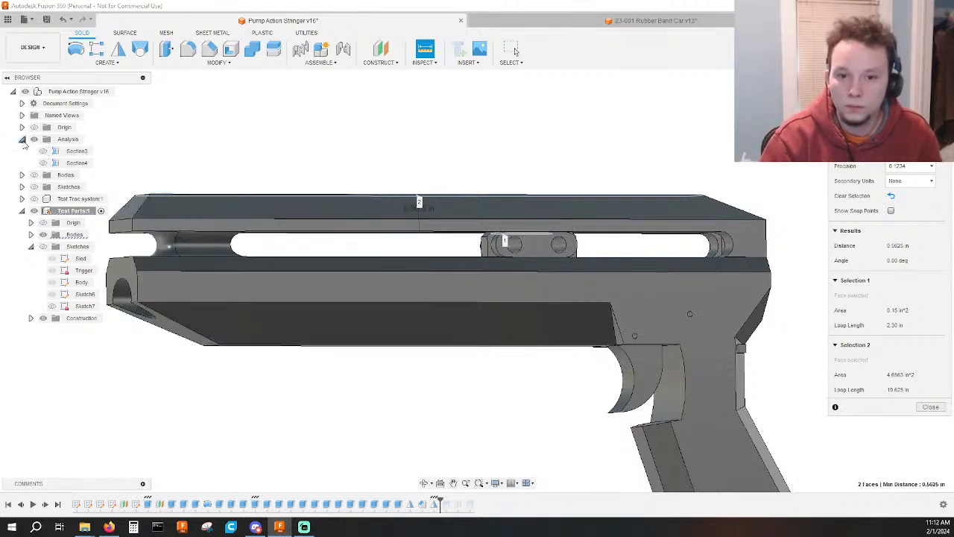
{"action": "left_click", "coordinate": [21, 139]}
{"action": "key", "text": "Escape"}
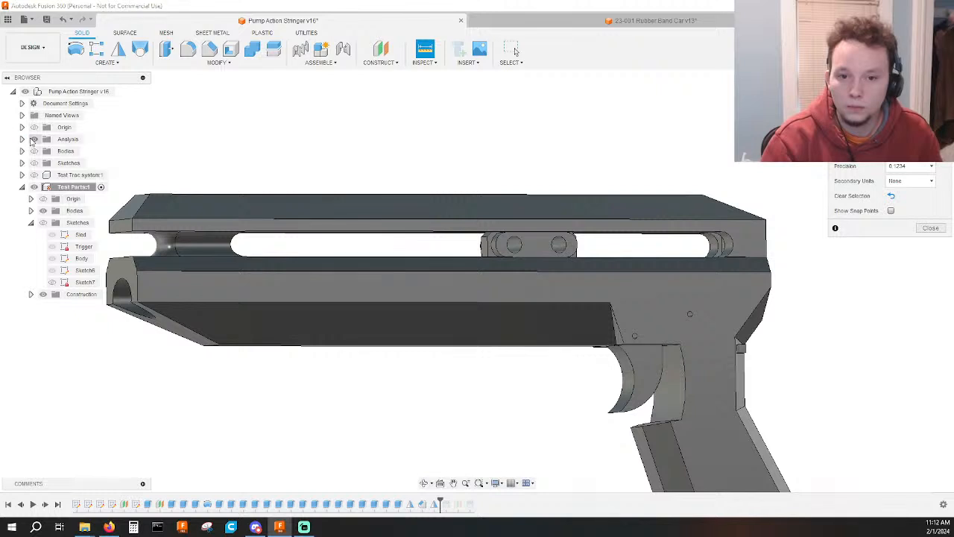
{"action": "scroll", "coordinate": [224, 148], "scroll_direction": "down", "scroll_amount": 3}
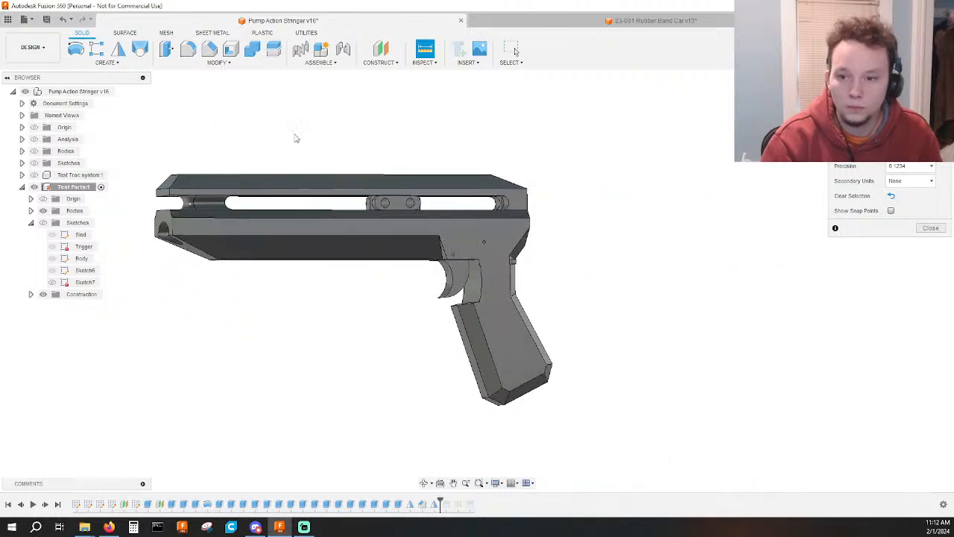
{"action": "left_click", "coordinate": [514, 50]}
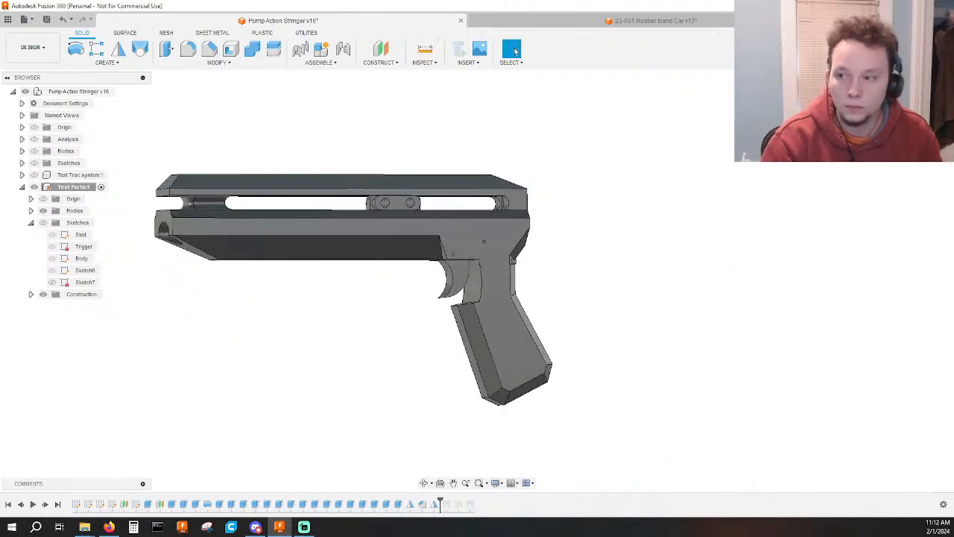
Review the body from the side, and open Sketch7 to inspect its front profile before finishing the sketch.
{"action": "middle_click_drag", "start_coordinate": [335, 153], "coordinate": [514, 152]}
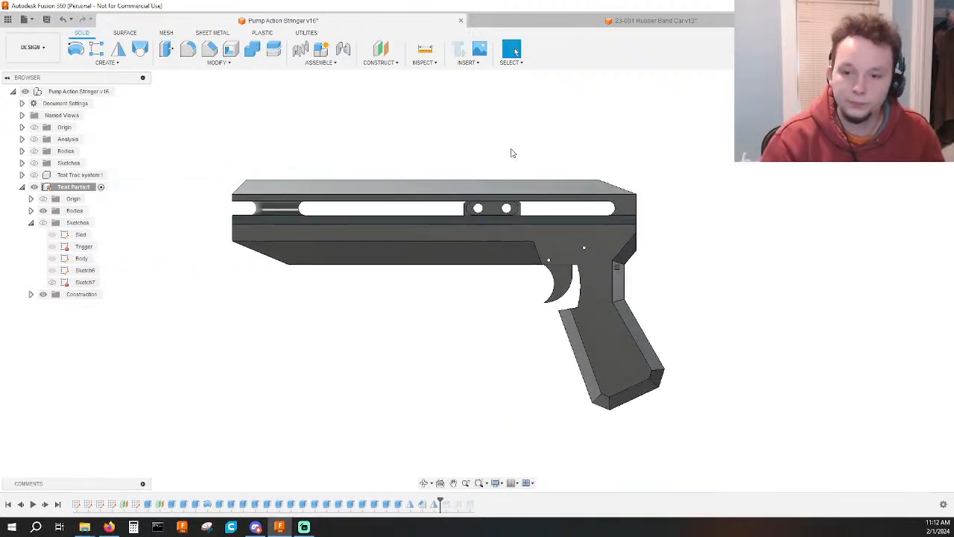
{"action": "mouse_move", "coordinate": [483, 154]}
{"action": "middle_mouse_down", "text": "shift"}
{"action": "mouse_move", "coordinate": [462, 147]}
{"action": "mouse_move", "coordinate": [556, 149]}
{"action": "mouse_move", "coordinate": [439, 144]}
{"action": "mouse_move", "coordinate": [454, 162]}
{"action": "mouse_move", "coordinate": [433, 139]}
{"action": "mouse_move", "coordinate": [448, 152]}
{"action": "mouse_move", "coordinate": [515, 154]}
{"action": "mouse_move", "coordinate": [598, 198]}
{"action": "middle_mouse_up", "text": "shift"}
{"action": "scroll", "coordinate": [597, 199], "scroll_direction": "up", "scroll_amount": 3}
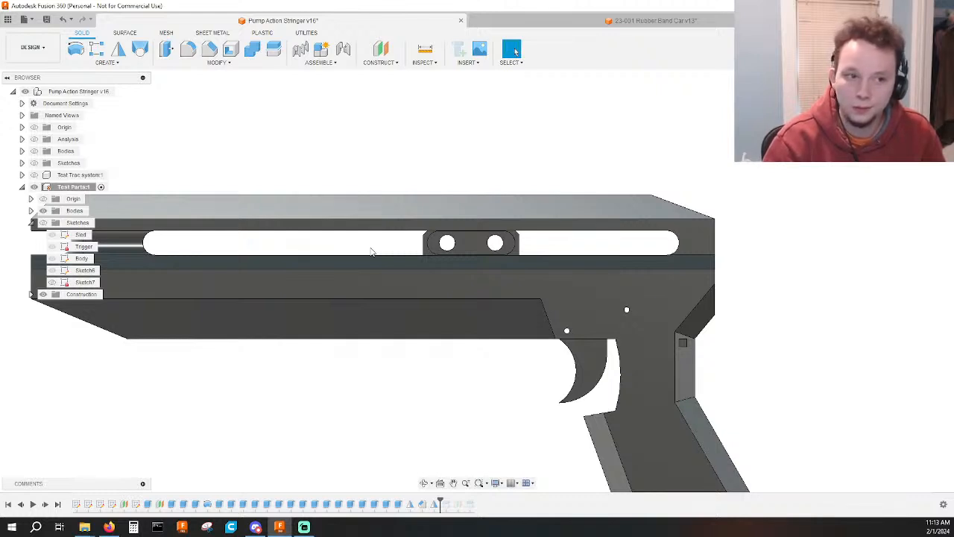
{"action": "middle_click_drag", "start_coordinate": [264, 239], "coordinate": [423, 238]}
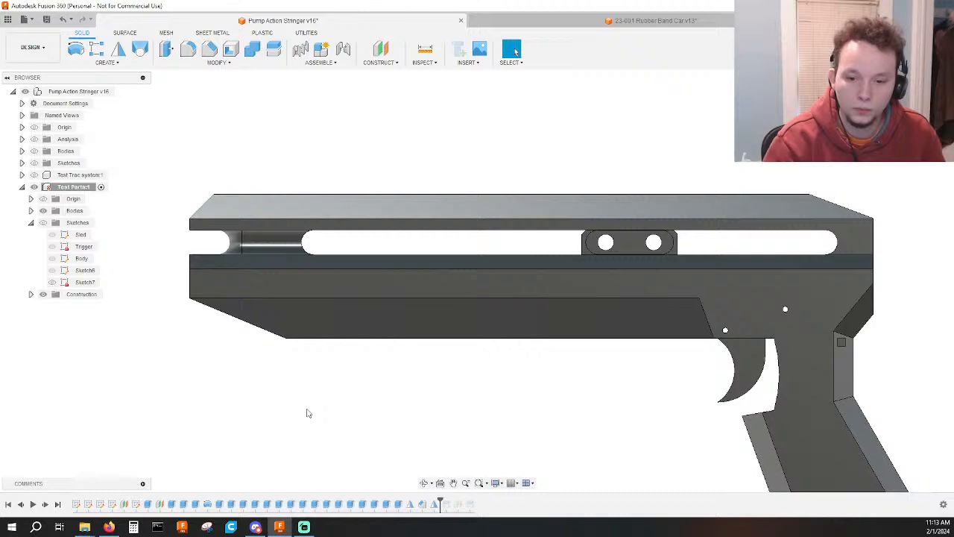
{"action": "double_click", "coordinate": [137, 505]}
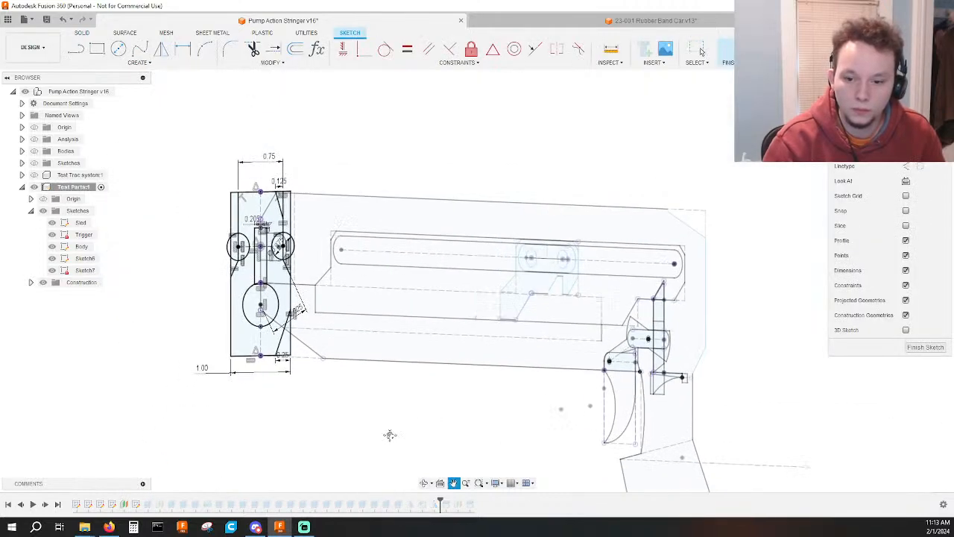
{"action": "left_click", "coordinate": [723, 51]}
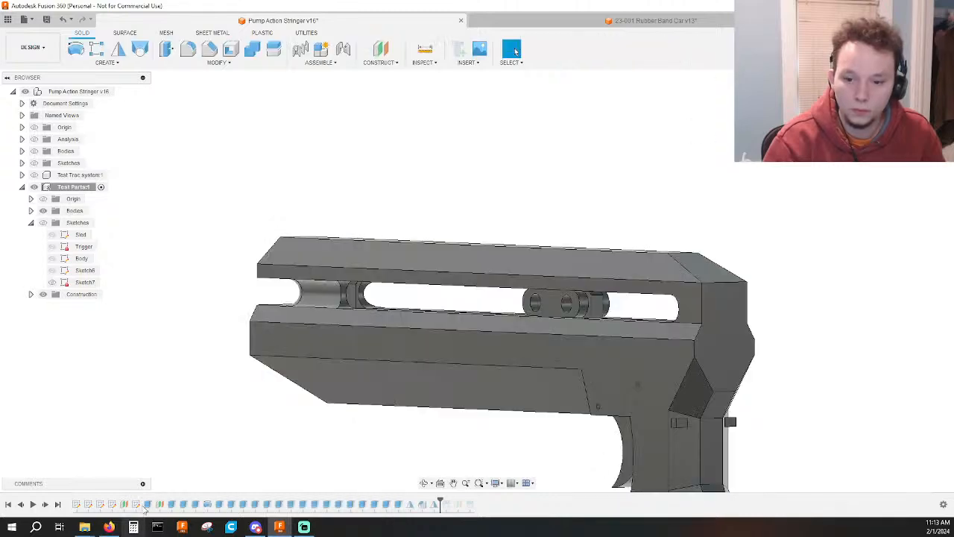
Edit the 12.10 in side cut extrusion, show the sketches, and remove the triangular upper corner profile from the cut.
{"action": "double_click", "coordinate": [171, 505]}
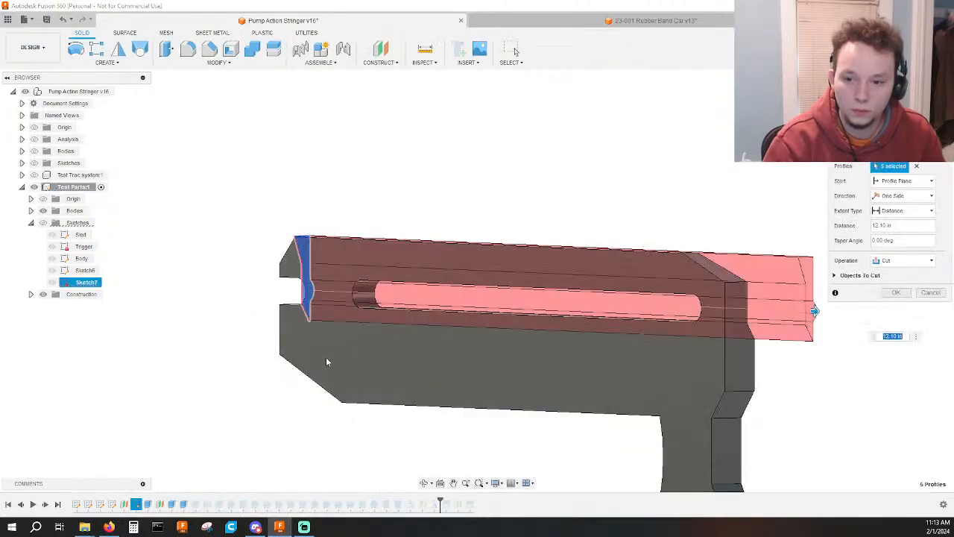
{"action": "middle_click_drag", "start_coordinate": [256, 302], "coordinate": [311, 285], "text": "shift"}
{"action": "left_click", "coordinate": [311, 286]}
{"action": "left_click", "coordinate": [314, 217]}
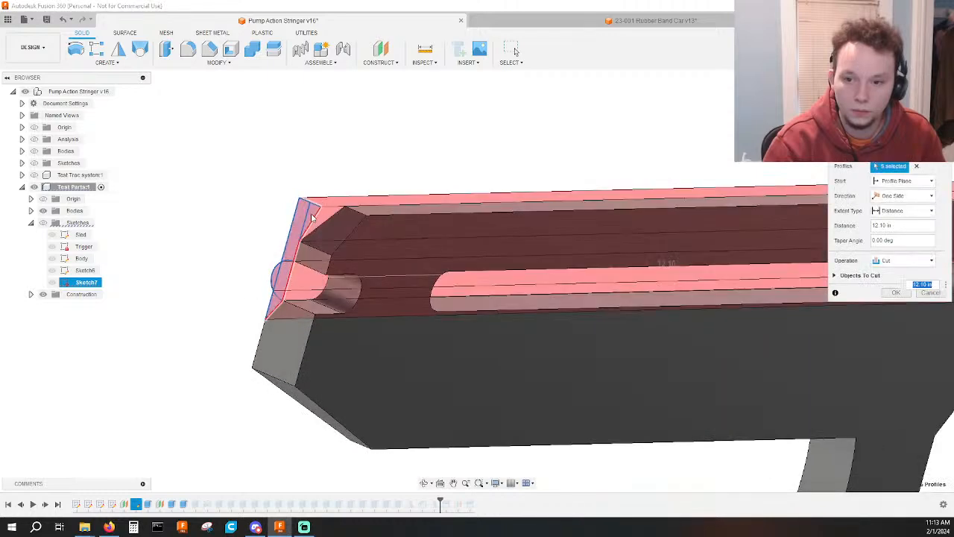
{"action": "left_click", "coordinate": [313, 218]}
{"action": "left_click", "coordinate": [313, 218]}
{"action": "scroll", "coordinate": [310, 227], "scroll_direction": "up", "scroll_amount": 2}
{"action": "middle_click_drag", "start_coordinate": [306, 243], "coordinate": [320, 206], "text": "shift"}
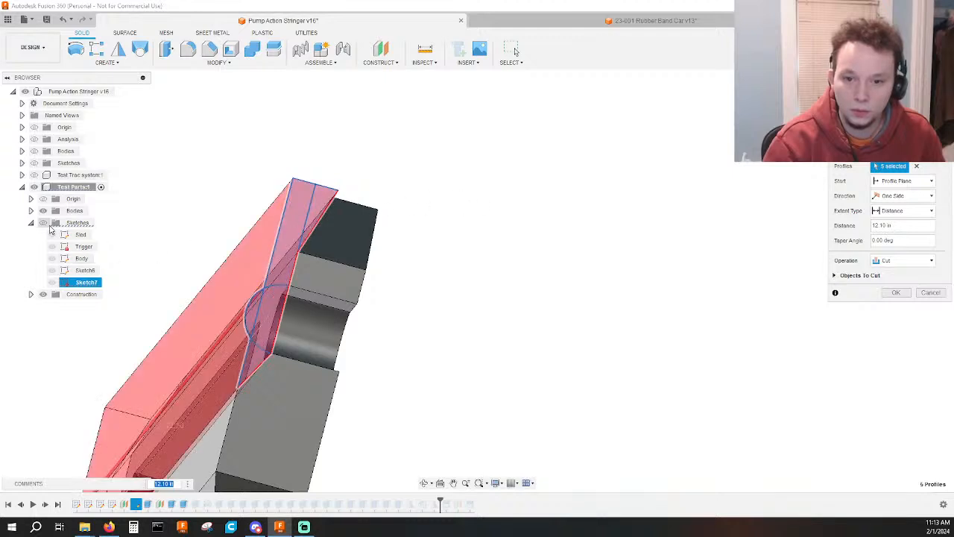
{"action": "left_click", "coordinate": [43, 223]}
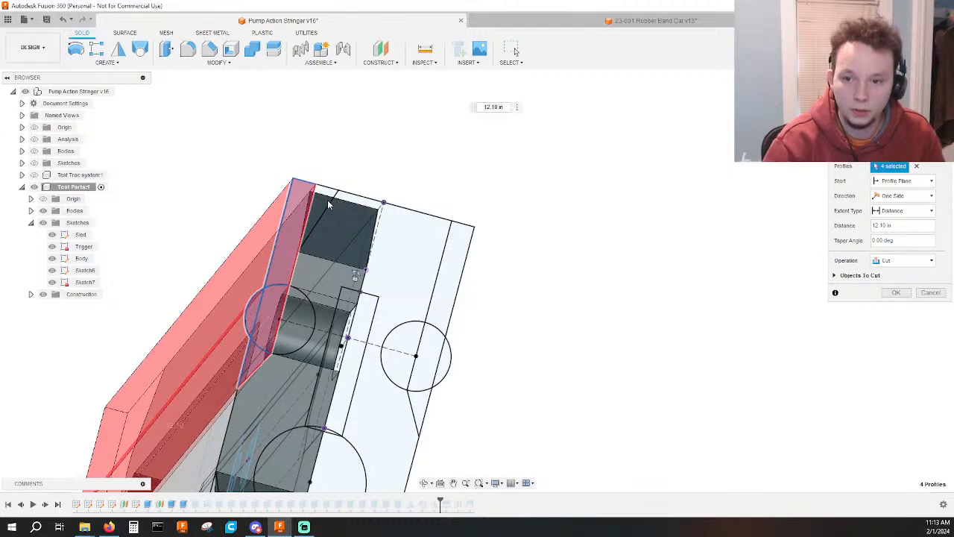
{"action": "key", "text": "Return"}
Hide all of the component's sketches again and collapse the Sketches folder.
{"action": "middle_click_drag", "start_coordinate": [503, 261], "coordinate": [454, 298], "text": "shift"}
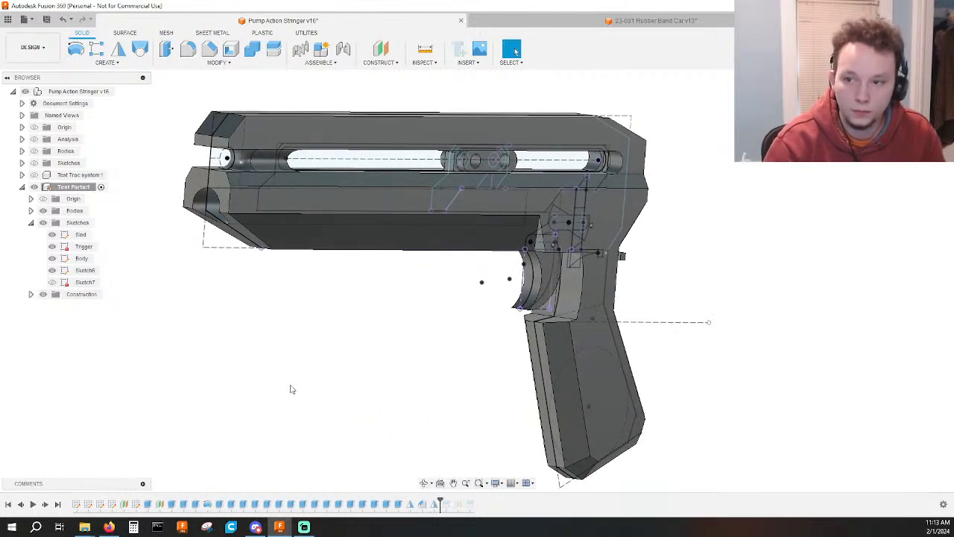
{"action": "mouse_move", "coordinate": [249, 351]}
{"action": "middle_mouse_down", "text": "shift"}
{"action": "mouse_move", "coordinate": [281, 337]}
{"action": "mouse_move", "coordinate": [279, 345]}
{"action": "mouse_move", "coordinate": [238, 341]}
{"action": "middle_mouse_up", "text": "shift"}
{"action": "left_click", "coordinate": [43, 223]}
{"action": "left_click", "coordinate": [31, 222]}
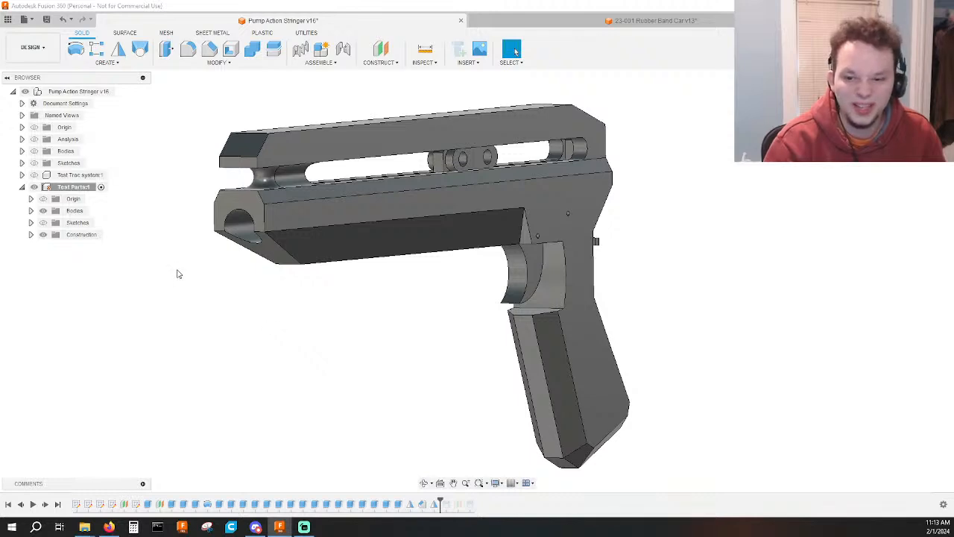
Roll the design history back to just after the feature that follows Extrude19.
{"action": "middle_click_drag", "start_coordinate": [232, 286], "coordinate": [268, 316], "text": "shift"}
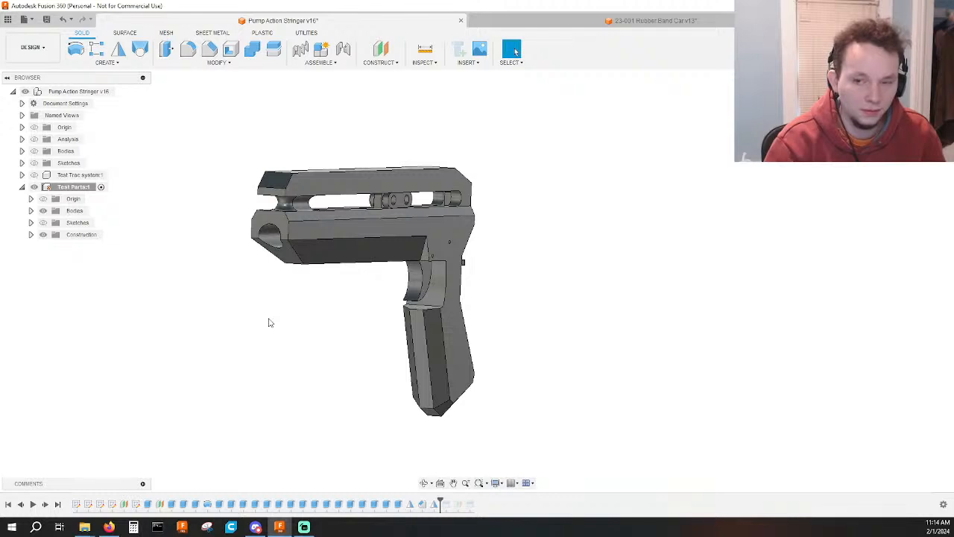
{"action": "middle_click_drag", "start_coordinate": [273, 319], "coordinate": [319, 311], "text": "shift"}
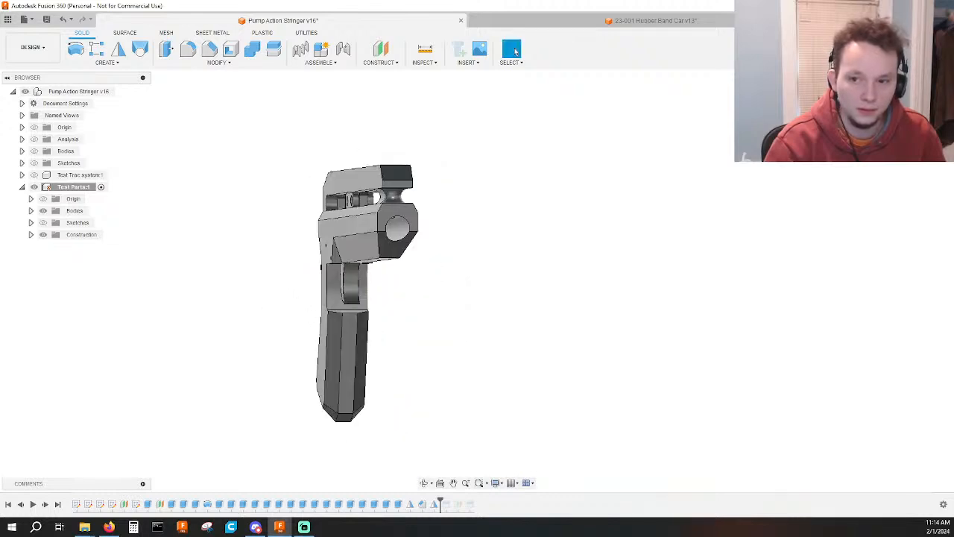
{"action": "left_click", "coordinate": [920, 102]}
{"action": "scroll", "coordinate": [439, 151], "scroll_direction": "up", "scroll_amount": 3}
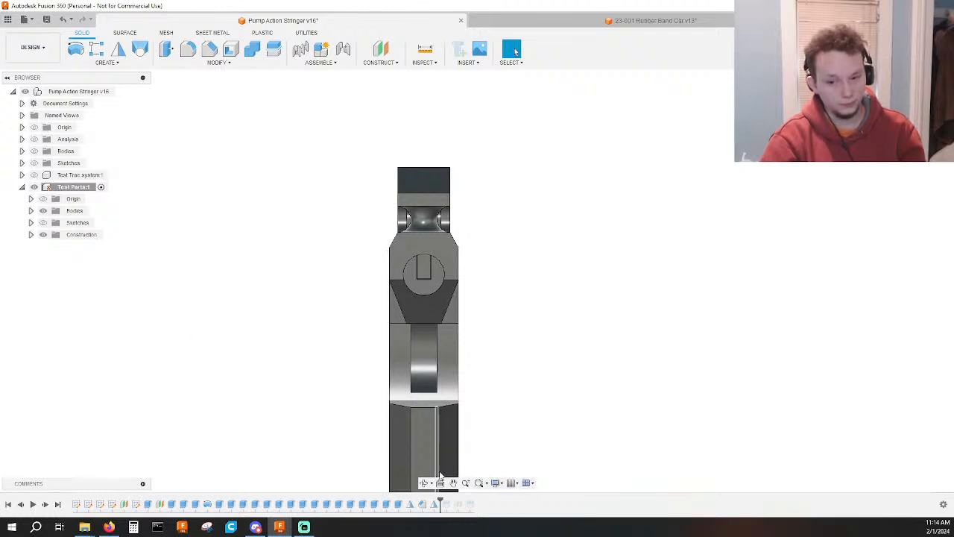
{"action": "mouse_move", "coordinate": [350, 504]}
{"action": "left_mouse_down"}
{"action": "mouse_move", "coordinate": [185, 504]}
{"action": "mouse_move", "coordinate": [213, 504]}
{"action": "left_mouse_up"}
{"action": "middle_click_drag", "start_coordinate": [232, 464], "coordinate": [330, 395], "text": "shift"}
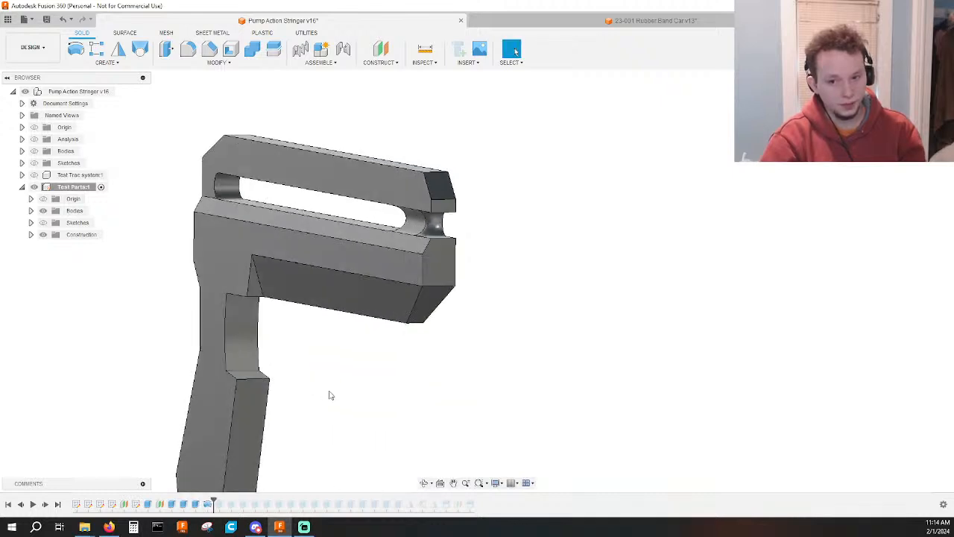
Edit the 12.10 in side cut with sketches shown, removing the upper strip and lower triangle profiles and keeping the half-circle pieces.
{"action": "double_click", "coordinate": [183, 505]}
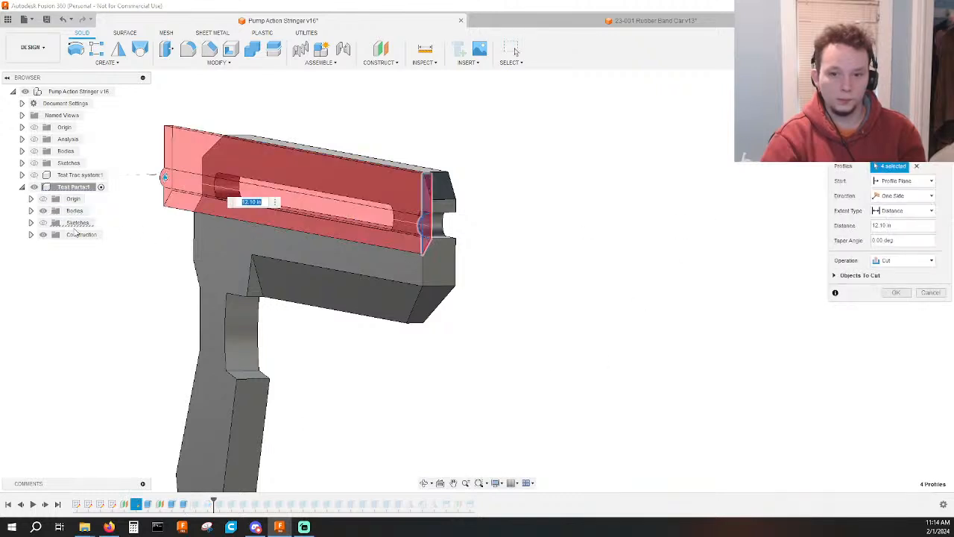
{"action": "left_click", "coordinate": [42, 222]}
{"action": "left_click", "coordinate": [916, 108]}
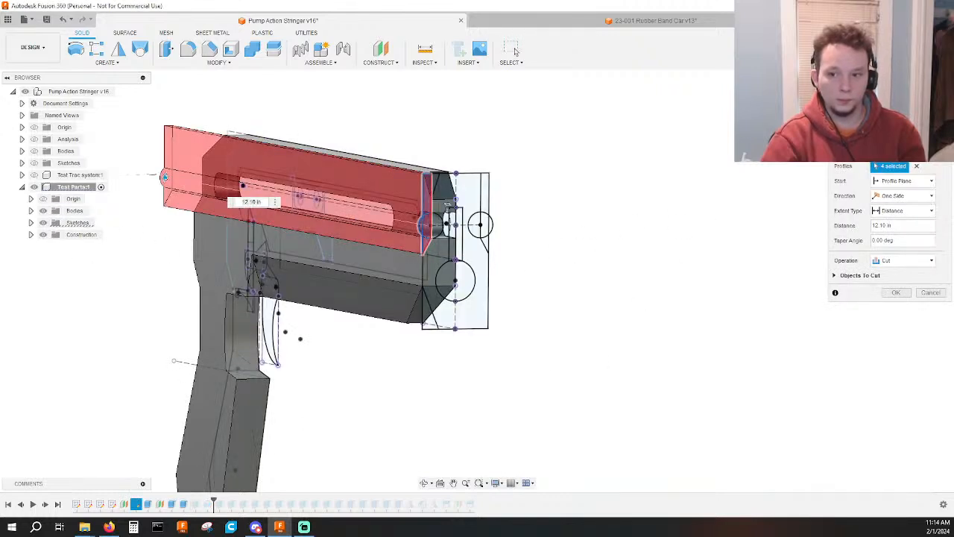
{"action": "scroll", "coordinate": [583, 165], "scroll_direction": "up", "scroll_amount": 5}
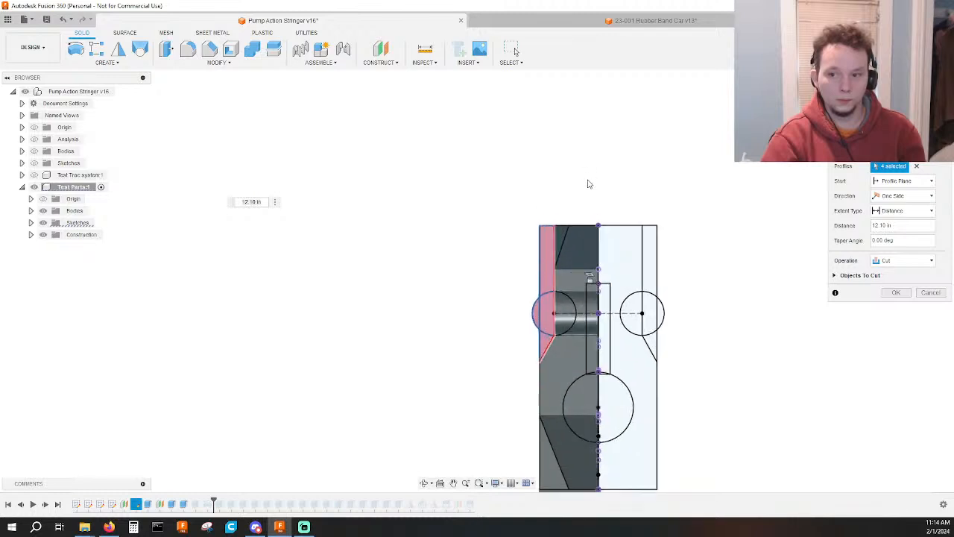
{"action": "left_click", "coordinate": [535, 267]}
{"action": "left_click", "coordinate": [534, 392]}
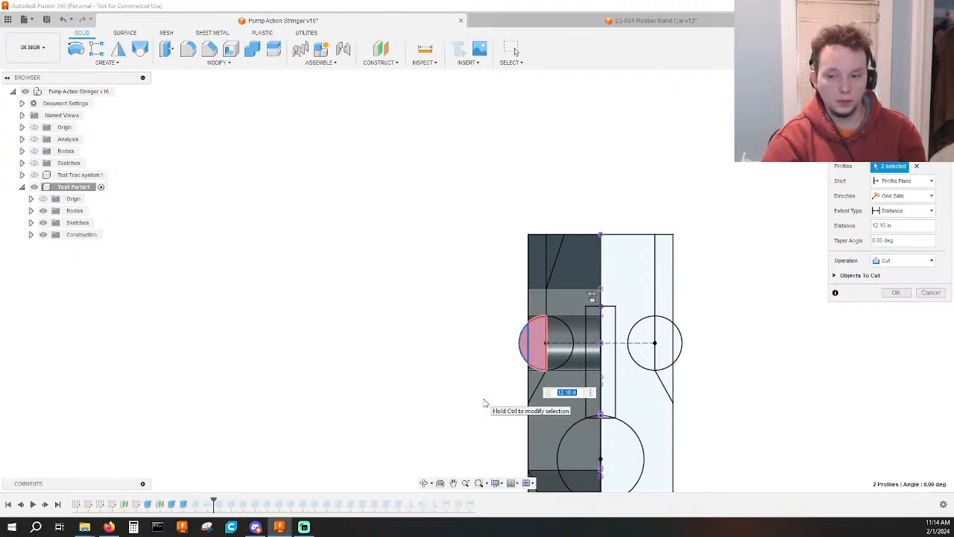
{"action": "key", "text": "Return"}
Examine the body's side after the cut, and highlight Extrude19 and Extrude16 in the design history.
{"action": "scroll", "coordinate": [485, 403], "scroll_direction": "down", "scroll_amount": 1}
{"action": "middle_click_drag", "start_coordinate": [485, 402], "coordinate": [688, 360], "text": "shift"}
{"action": "scroll", "coordinate": [705, 375], "scroll_direction": "down", "scroll_amount": 2}
{"action": "left_click", "coordinate": [199, 506]}
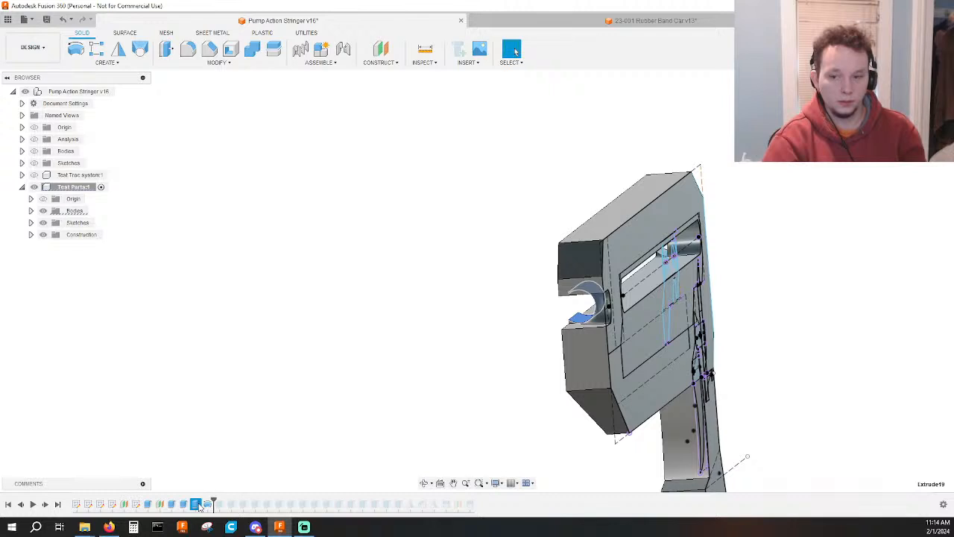
{"action": "left_click", "coordinate": [184, 506]}
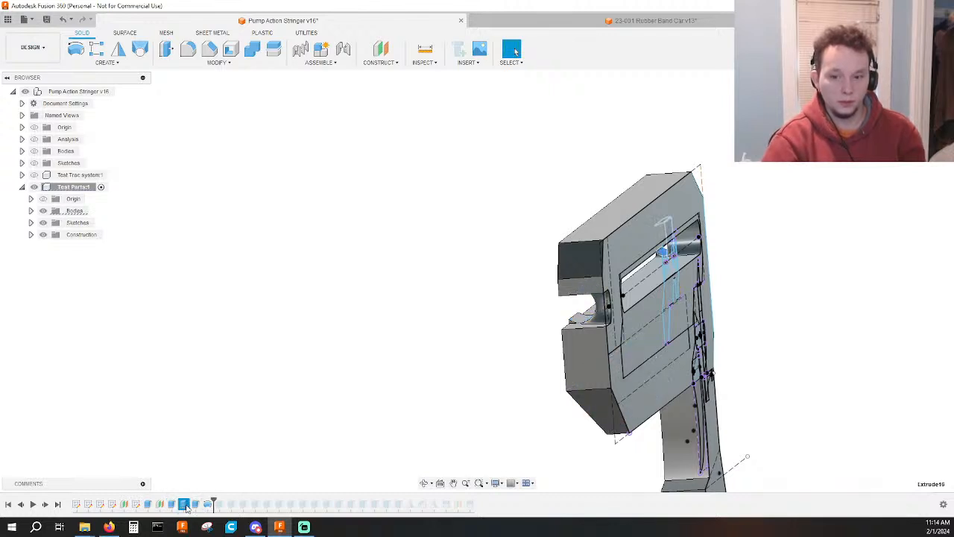
Edit Sketch7 and draw horizontal lines outward from the highest and lowest points of the 0.375 diameter circle, past the body's outer edge.
{"action": "double_click", "coordinate": [147, 506]}
{"action": "scroll", "coordinate": [493, 348], "scroll_direction": "up", "scroll_amount": 5}
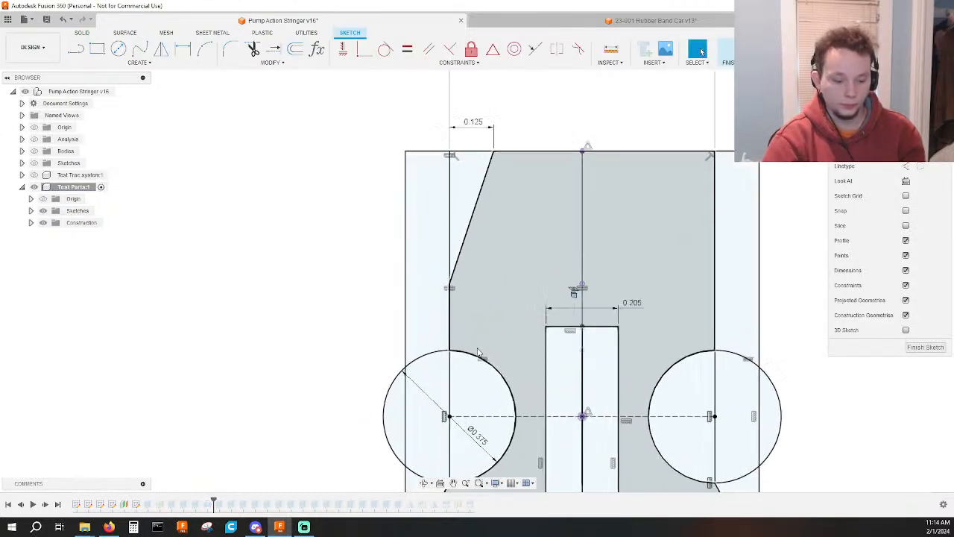
{"action": "key", "text": "l"}
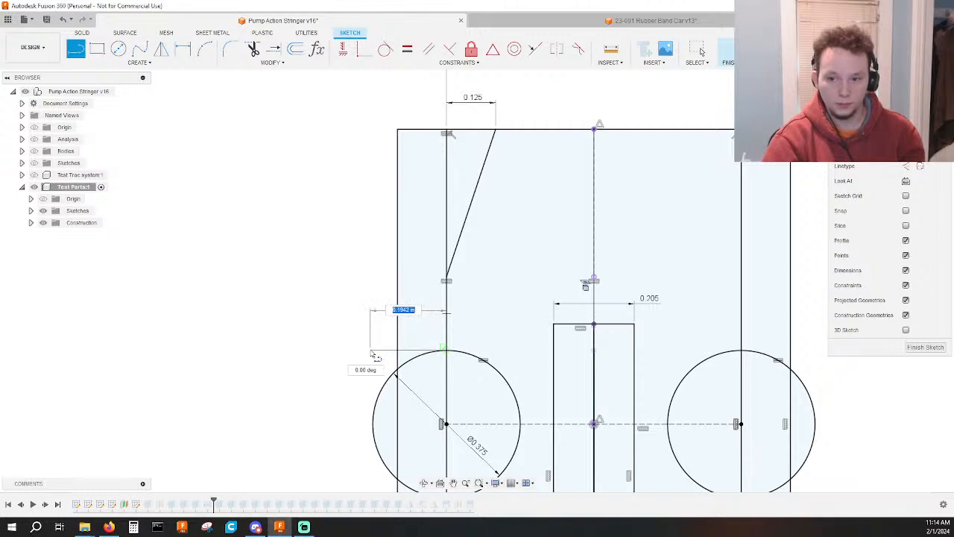
{"action": "left_click", "coordinate": [371, 350]}
{"action": "key", "text": "Escape"}
{"action": "middle_click_drag", "start_coordinate": [456, 387], "coordinate": [463, 276]}
{"action": "key", "text": "l"}
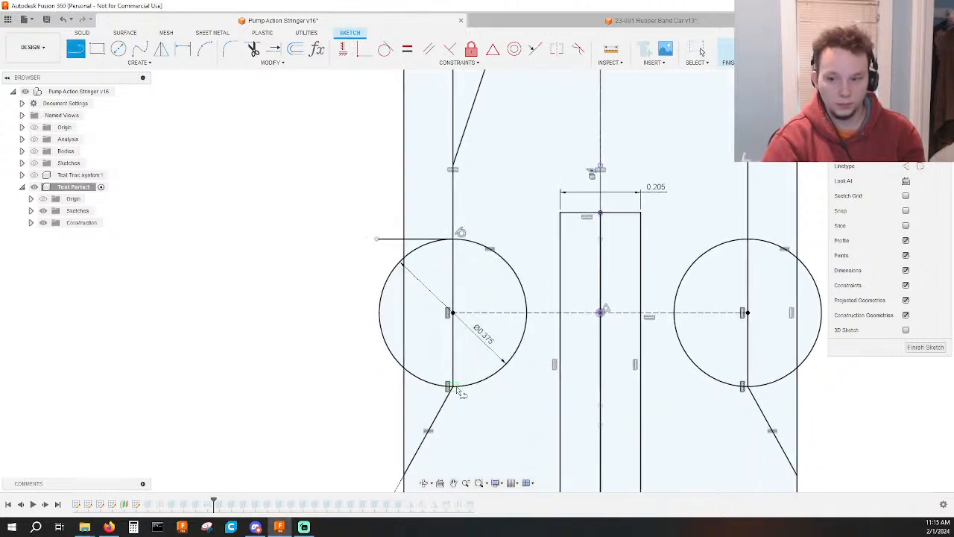
{"action": "left_click", "coordinate": [447, 387]}
Trim the overhanging ends of the two horizontal lines back to the body's outer edge.
{"action": "key", "text": "t"}
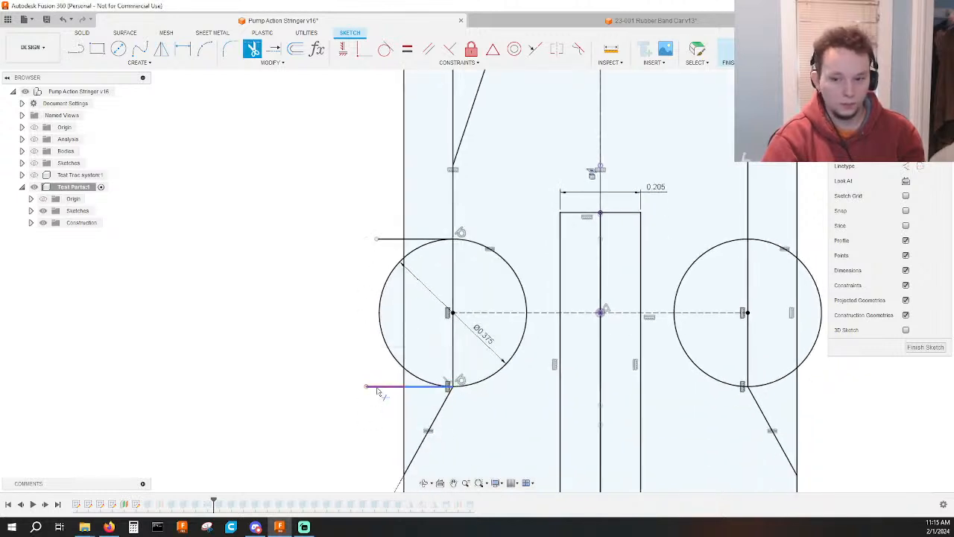
{"action": "left_click", "coordinate": [389, 239]}
{"action": "key", "text": "Escape"}
{"action": "scroll", "coordinate": [395, 229], "scroll_direction": "down", "scroll_amount": 3}
{"action": "middle_click_drag", "start_coordinate": [395, 229], "coordinate": [380, 338]}
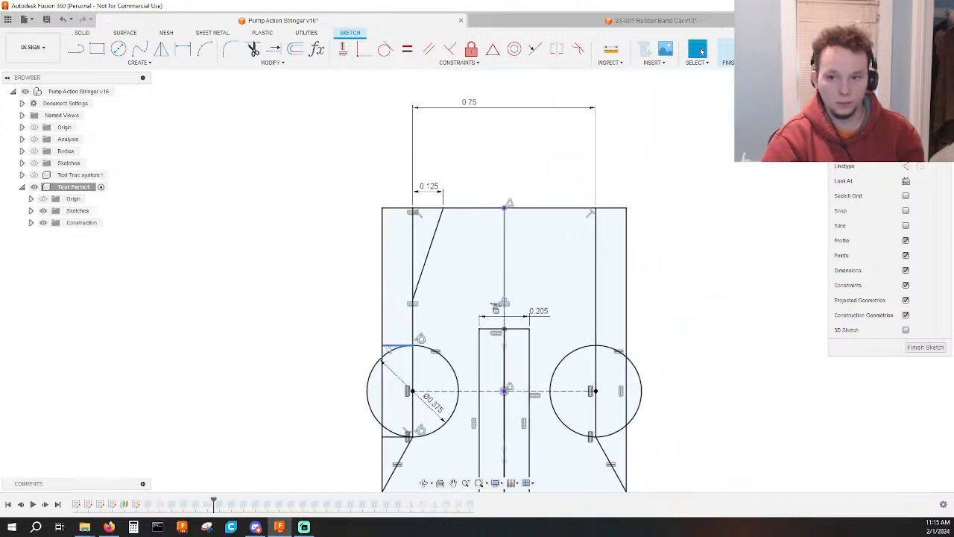
Draw a slanted line from the body's outer vertical edge up to its upper edge, beside the existing slanted line.
{"action": "scroll", "coordinate": [398, 311], "scroll_direction": "up", "scroll_amount": 3}
{"action": "key", "text": "l"}
{"action": "left_click", "coordinate": [375, 294]}
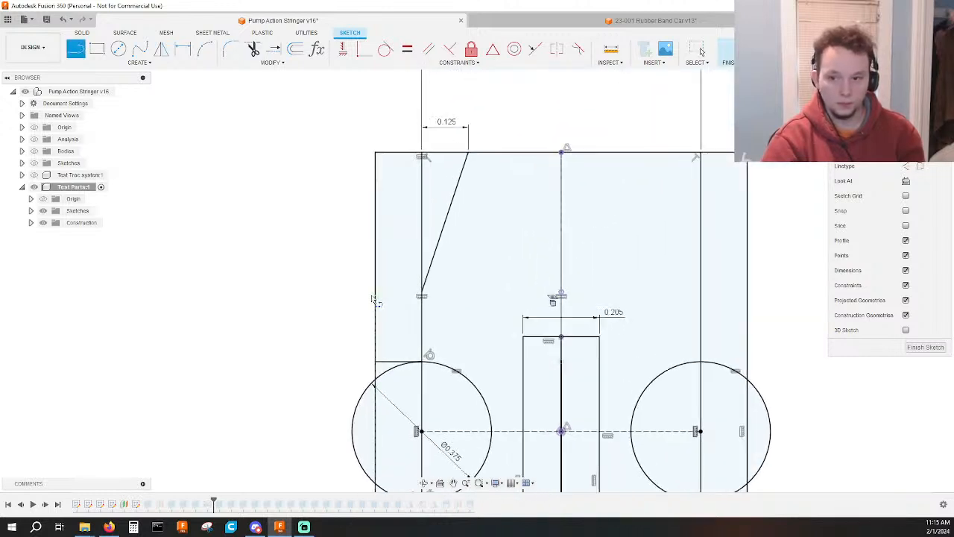
{"action": "left_click", "coordinate": [409, 155]}
{"action": "key", "text": "Escape"}
Constrain the new slanted line parallel to the existing slanted line.
{"action": "left_click", "coordinate": [457, 189]}
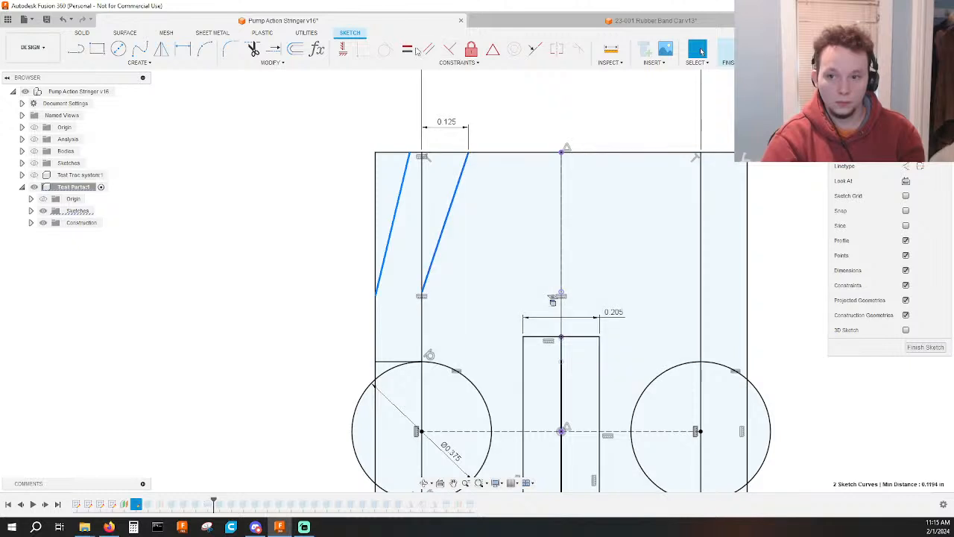
{"action": "left_click", "coordinate": [343, 48]}
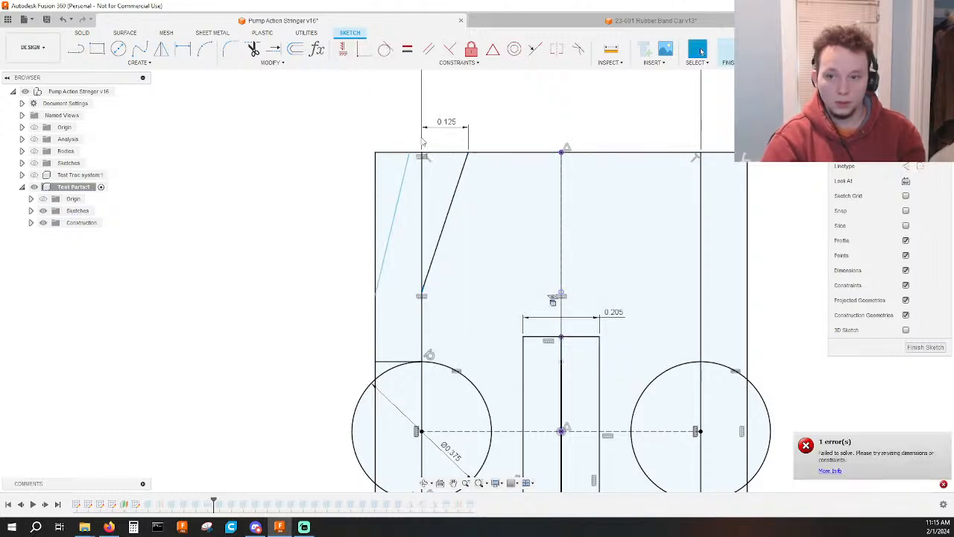
{"action": "left_click", "coordinate": [429, 48]}
{"action": "left_click", "coordinate": [439, 240]}
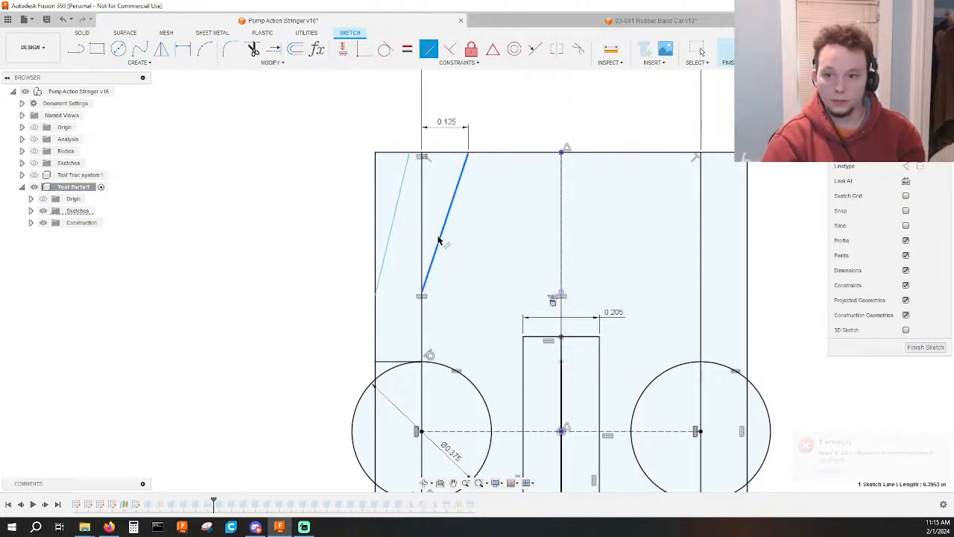
{"action": "left_click", "coordinate": [393, 220]}
{"action": "key", "text": "Escape"}
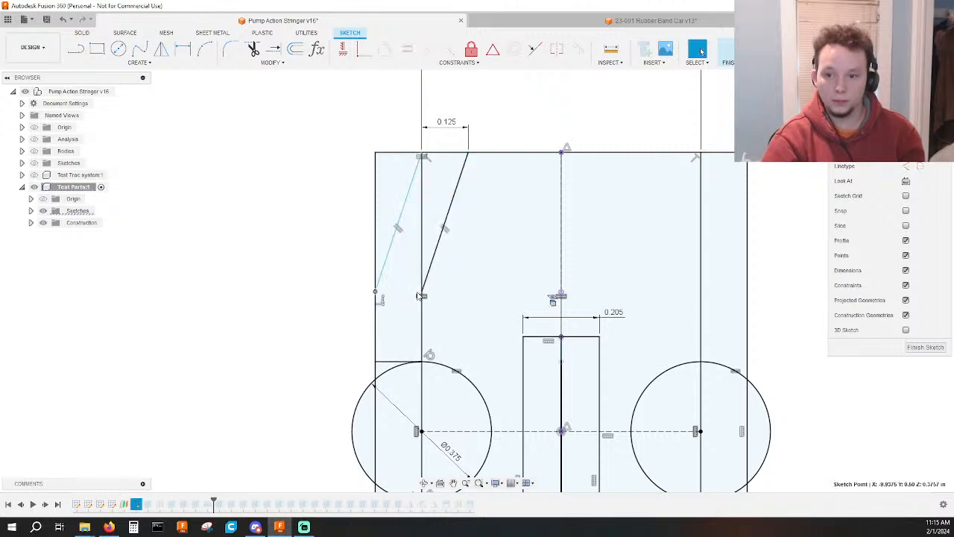
Align the lower endpoints of the two slanted lines horizontally and finish the sketch.
{"action": "left_click", "coordinate": [422, 292]}
{"action": "left_click", "coordinate": [343, 50]}
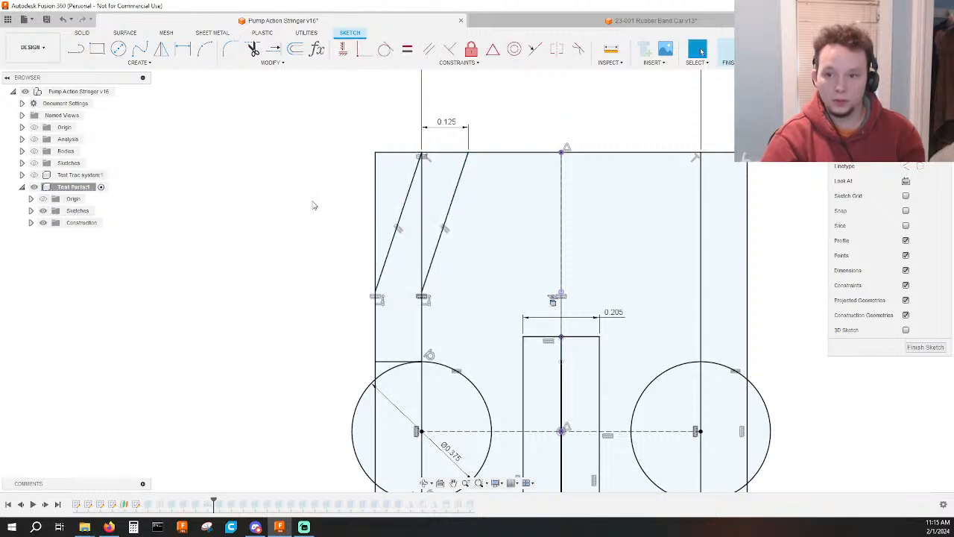
{"action": "left_click", "coordinate": [729, 50]}
{"action": "scroll", "coordinate": [756, 209], "scroll_direction": "down", "scroll_amount": 3}
{"action": "middle_click_drag", "start_coordinate": [756, 209], "coordinate": [753, 134]}
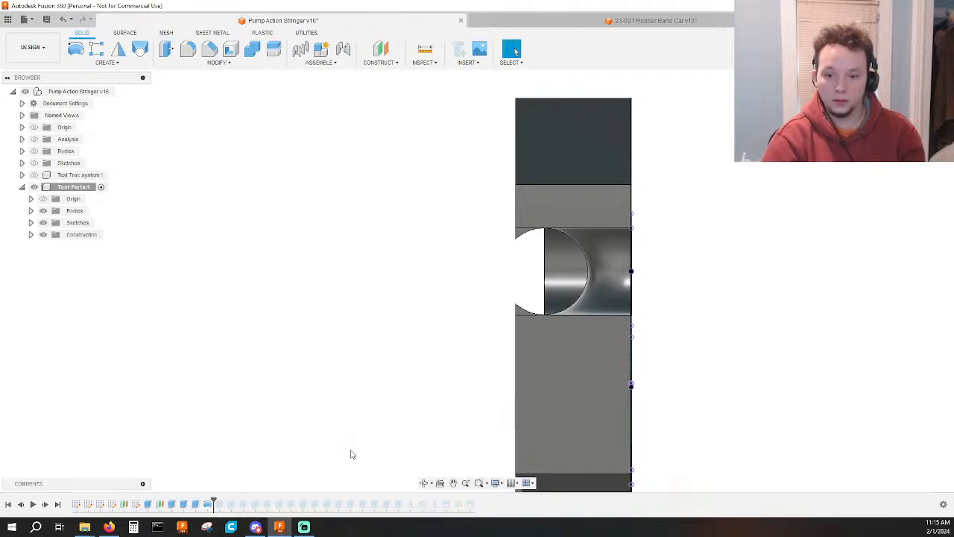
Add the upper corner triangle and the two small corner profiles beside the half-circle to the 12.10 in side cut.
{"action": "double_click", "coordinate": [200, 507]}
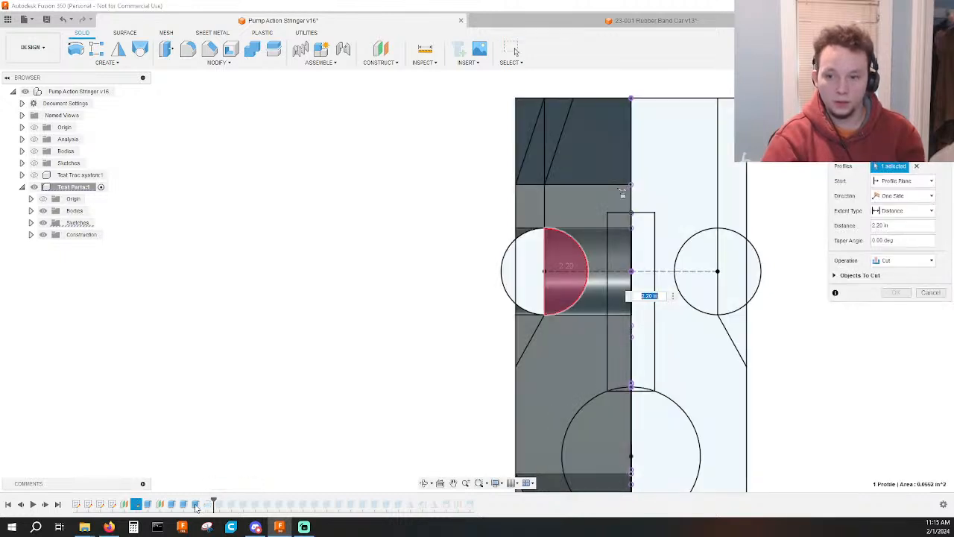
{"action": "key", "text": "Escape"}
{"action": "double_click", "coordinate": [186, 508]}
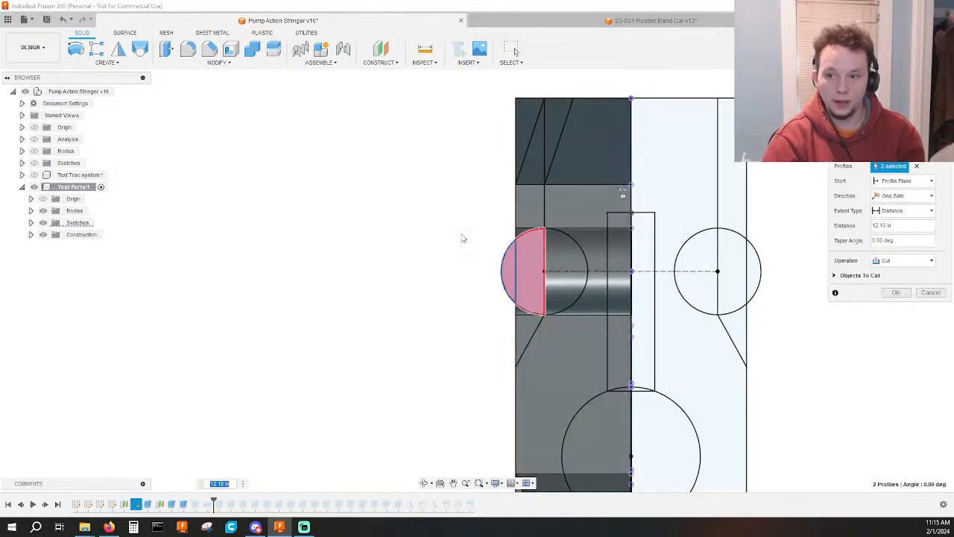
{"action": "left_click", "coordinate": [528, 138]}
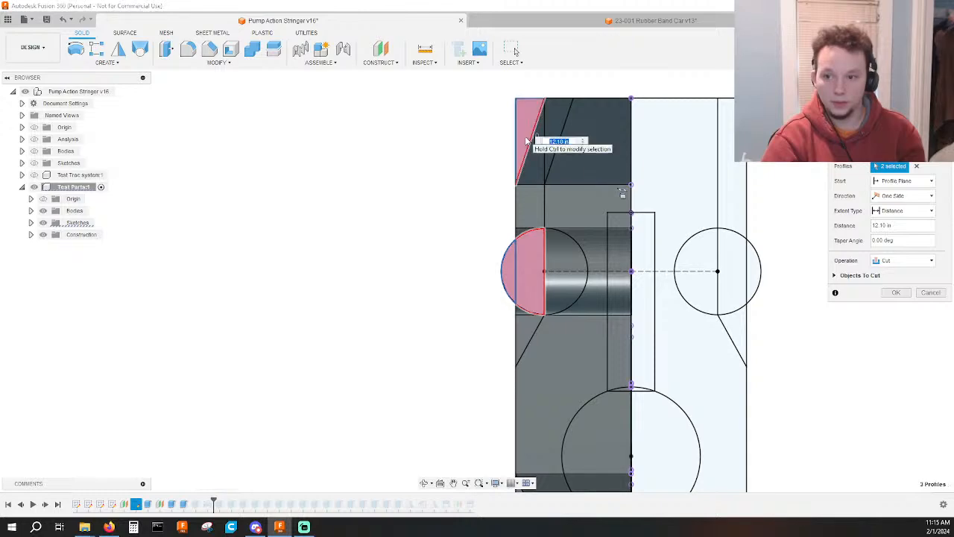
{"action": "scroll", "coordinate": [518, 237], "scroll_direction": "up", "scroll_amount": 2}
{"action": "left_click", "coordinate": [519, 233]}
{"action": "left_click", "coordinate": [518, 337]}
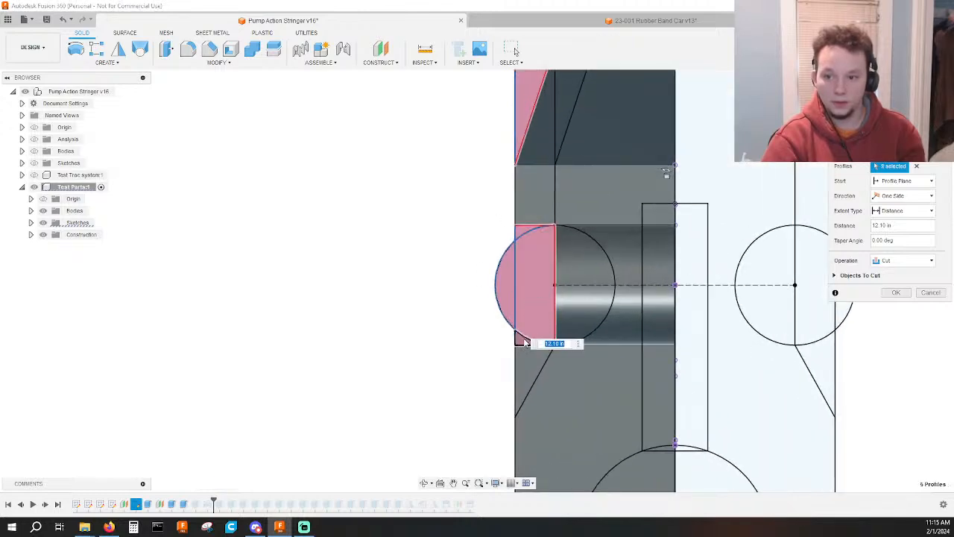
{"action": "left_click", "coordinate": [894, 293]}
Examine the upper rail's angled side and the narrow ledge along the body's slot with the history rolled back to Extrude19.
{"action": "middle_click_drag", "start_coordinate": [737, 275], "coordinate": [716, 210], "text": "shift"}
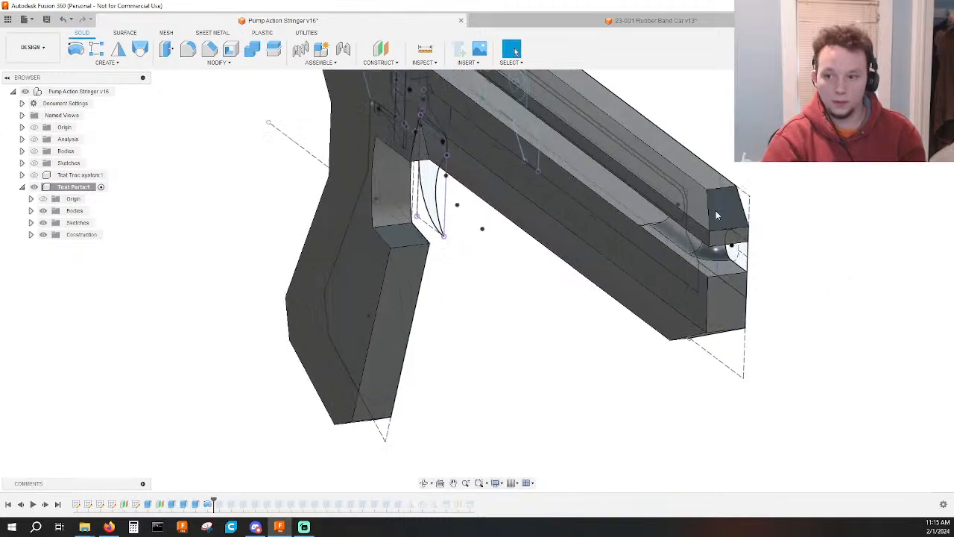
{"action": "scroll", "coordinate": [630, 240], "scroll_direction": "up", "scroll_amount": 6}
{"action": "middle_click_drag", "start_coordinate": [630, 240], "coordinate": [571, 266], "text": "shift"}
{"action": "left_click", "coordinate": [570, 244]}
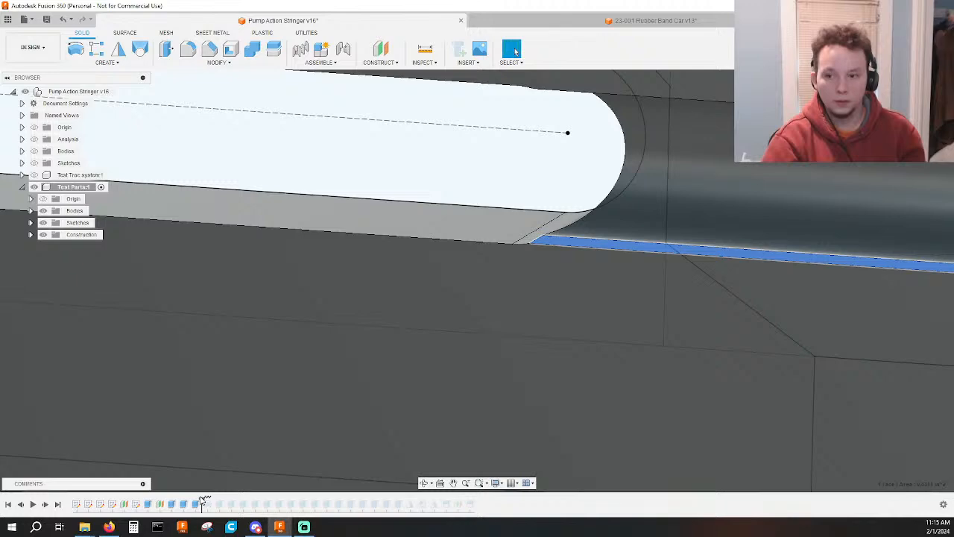
{"action": "middle_click_drag", "start_coordinate": [418, 388], "coordinate": [467, 362], "text": "shift"}
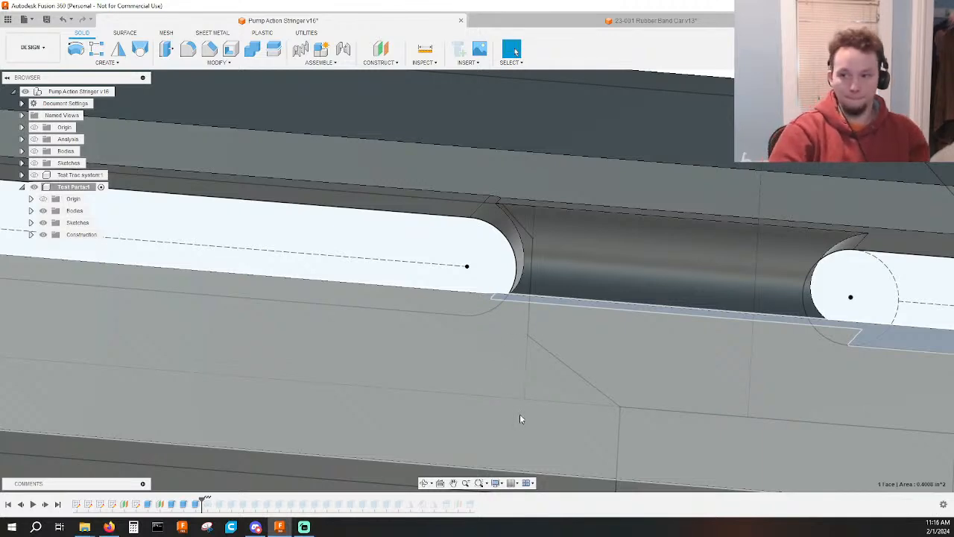
{"action": "scroll", "coordinate": [614, 353], "scroll_direction": "down", "scroll_amount": 5}
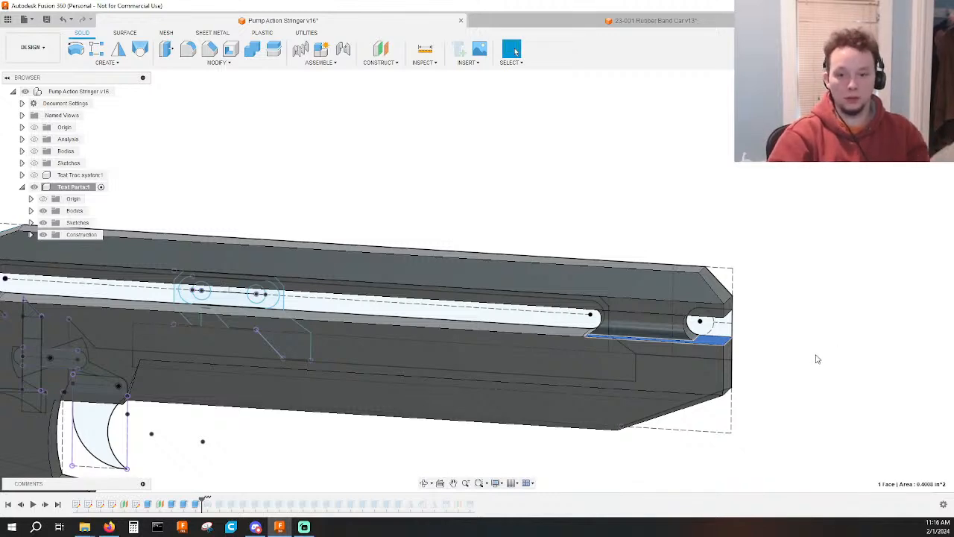
{"action": "mouse_move", "coordinate": [817, 359]}
{"action": "middle_mouse_down", "text": "shift"}
{"action": "mouse_move", "coordinate": [711, 351]}
{"action": "mouse_move", "coordinate": [745, 375]}
{"action": "mouse_move", "coordinate": [781, 355]}
{"action": "mouse_move", "coordinate": [811, 376]}
{"action": "middle_mouse_up", "text": "shift"}
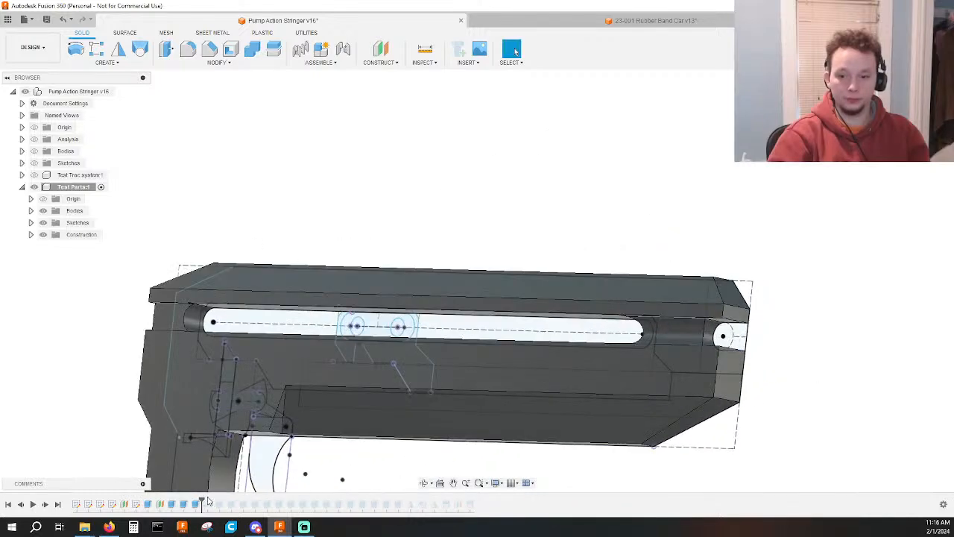
Roll the design history forward to just after the last mirror feature and hide the component's sketches.
{"action": "left_click_drag", "start_coordinate": [203, 501], "coordinate": [439, 499]}
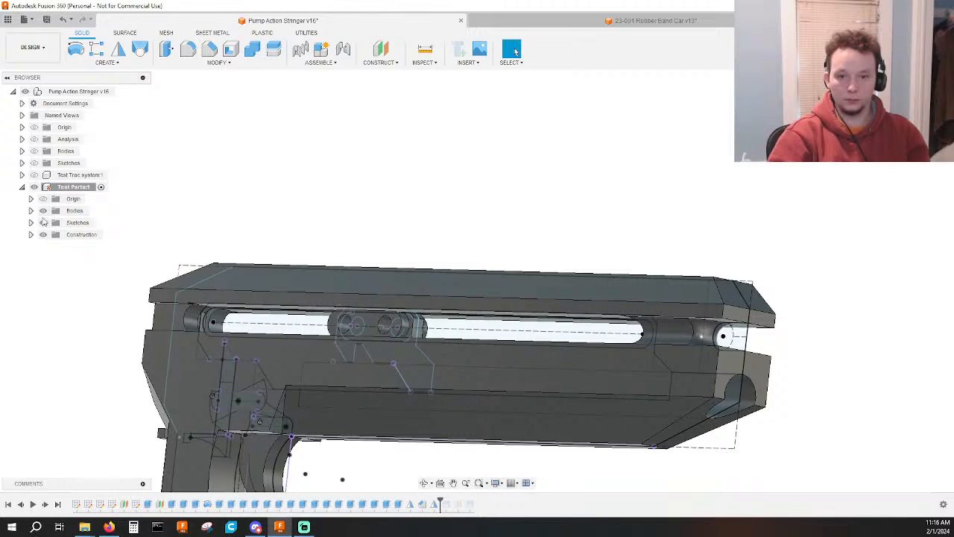
{"action": "mouse_move", "coordinate": [481, 223]}
{"action": "middle_mouse_down", "text": "shift"}
{"action": "mouse_move", "coordinate": [495, 223]}
{"action": "mouse_move", "coordinate": [390, 215]}
{"action": "mouse_move", "coordinate": [375, 204]}
{"action": "mouse_move", "coordinate": [375, 185]}
{"action": "mouse_move", "coordinate": [393, 231]}
{"action": "mouse_move", "coordinate": [449, 216]}
{"action": "mouse_move", "coordinate": [468, 231]}
{"action": "middle_mouse_up", "text": "shift"}
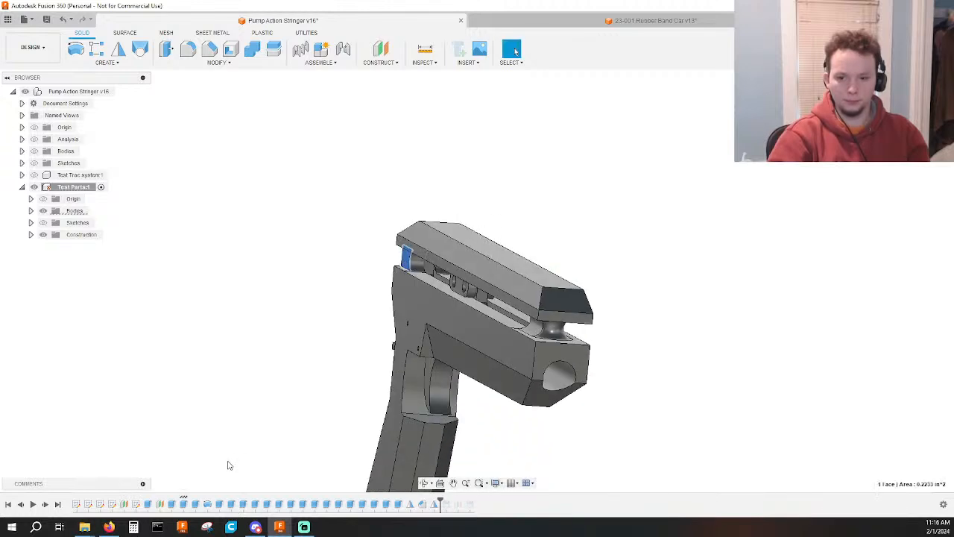
Review the five profiles of the 12.10 in side cut from the front and accept the feature without edits.
{"action": "double_click", "coordinate": [181, 505]}
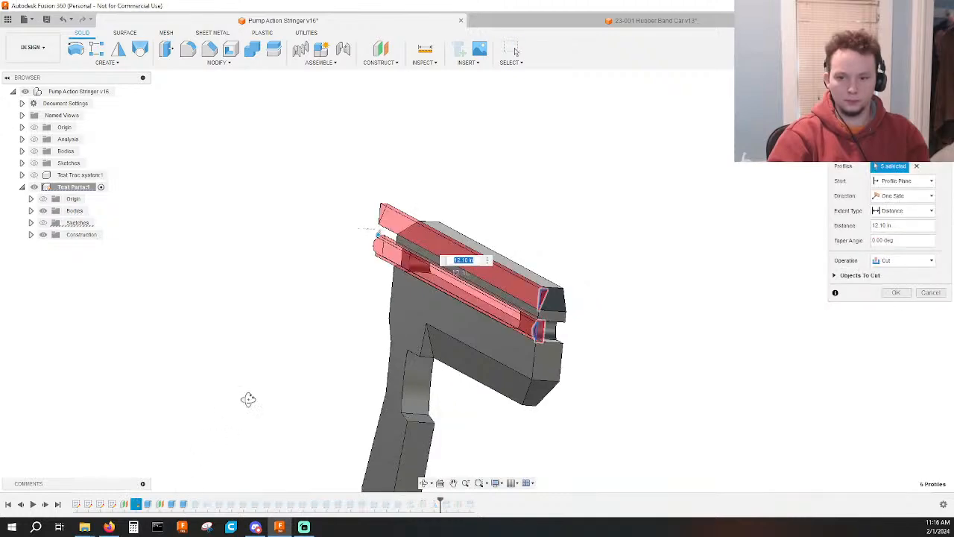
{"action": "middle_click_drag", "start_coordinate": [248, 399], "coordinate": [225, 399], "text": "shift"}
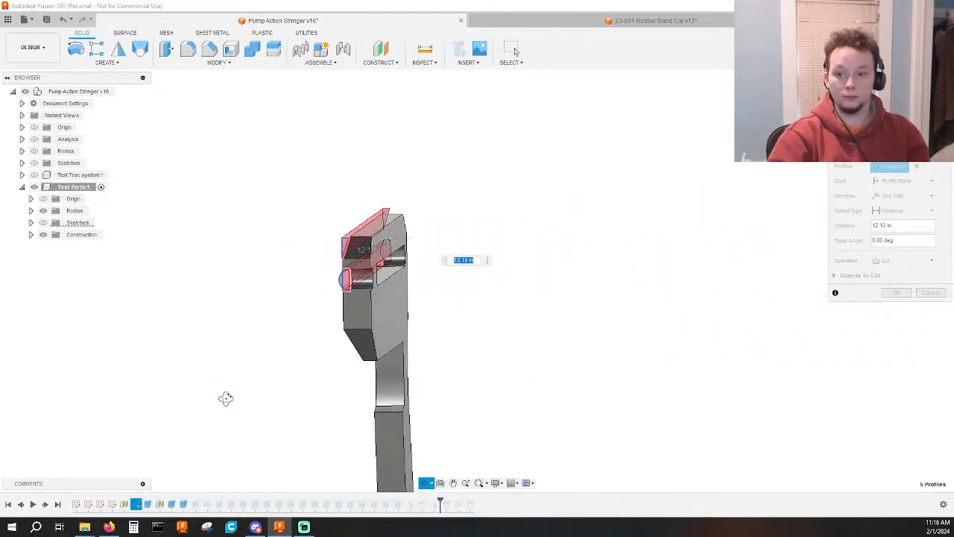
{"action": "scroll", "coordinate": [274, 305], "scroll_direction": "up", "scroll_amount": 7}
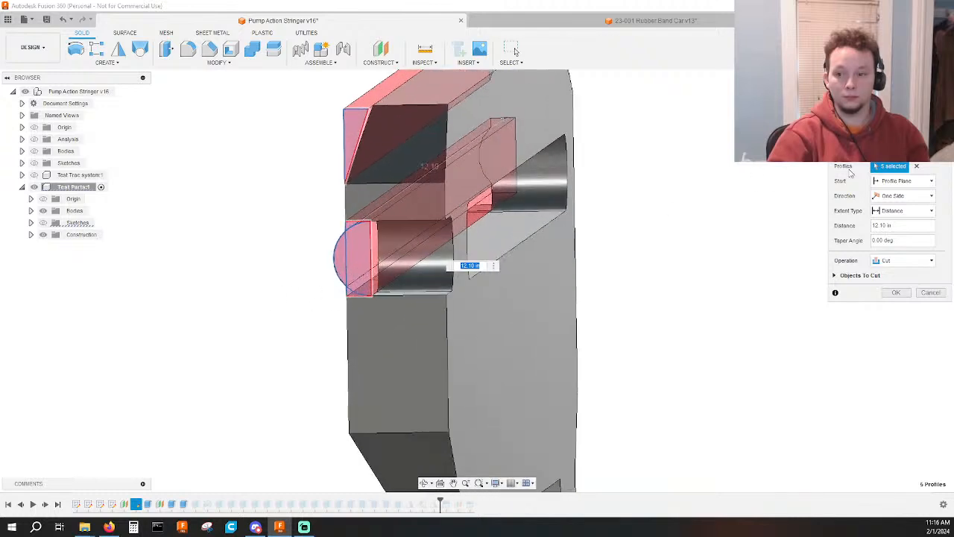
{"action": "left_click", "coordinate": [922, 101]}
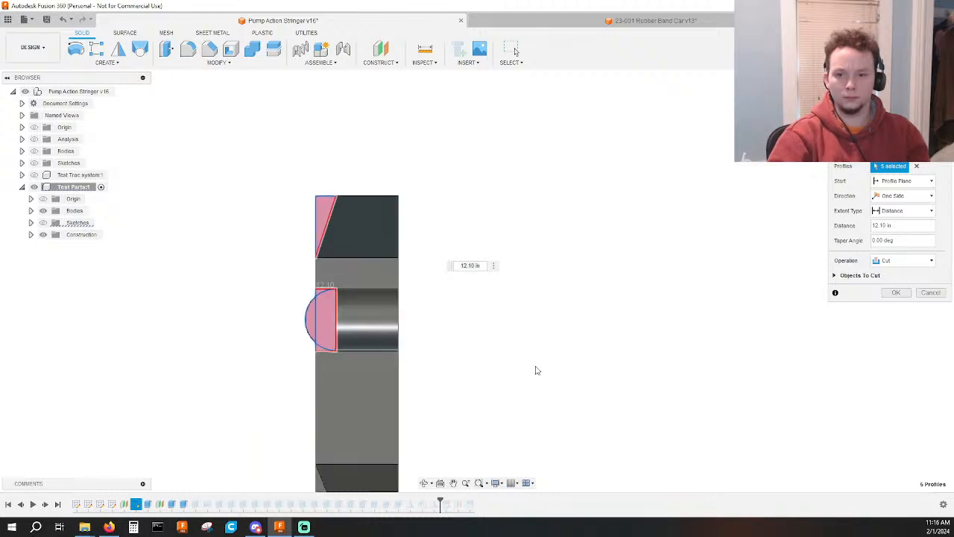
{"action": "middle_click_drag", "start_coordinate": [535, 370], "coordinate": [543, 370], "text": "shift"}
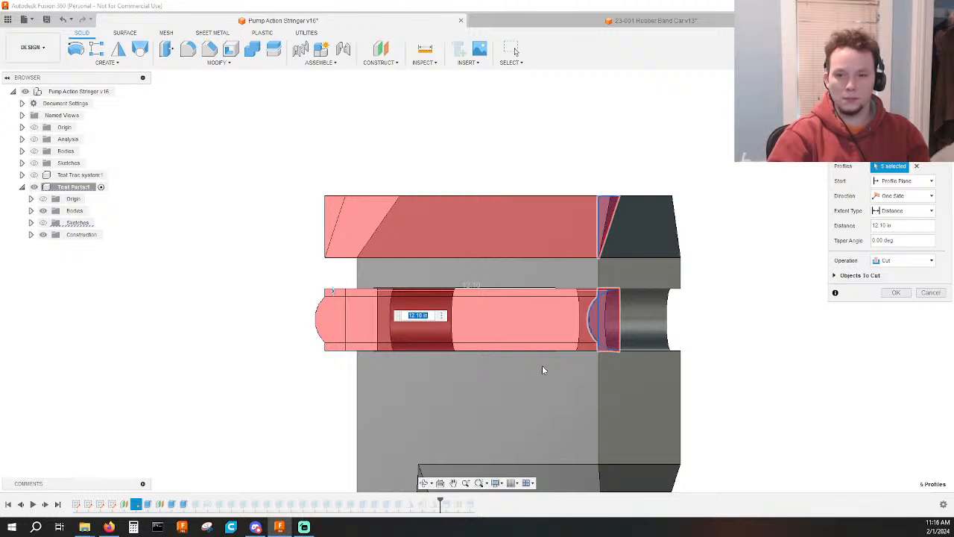
{"action": "key", "text": "Return"}
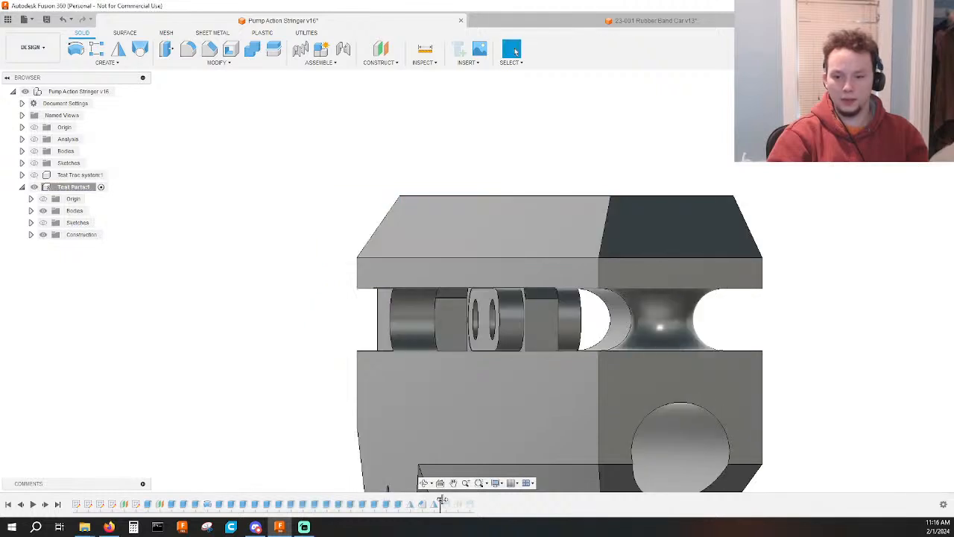
Roll the design history back to just after Extrude19 and review its 2.20 in half-circle cut.
{"action": "left_click_drag", "start_coordinate": [319, 498], "coordinate": [193, 496]}
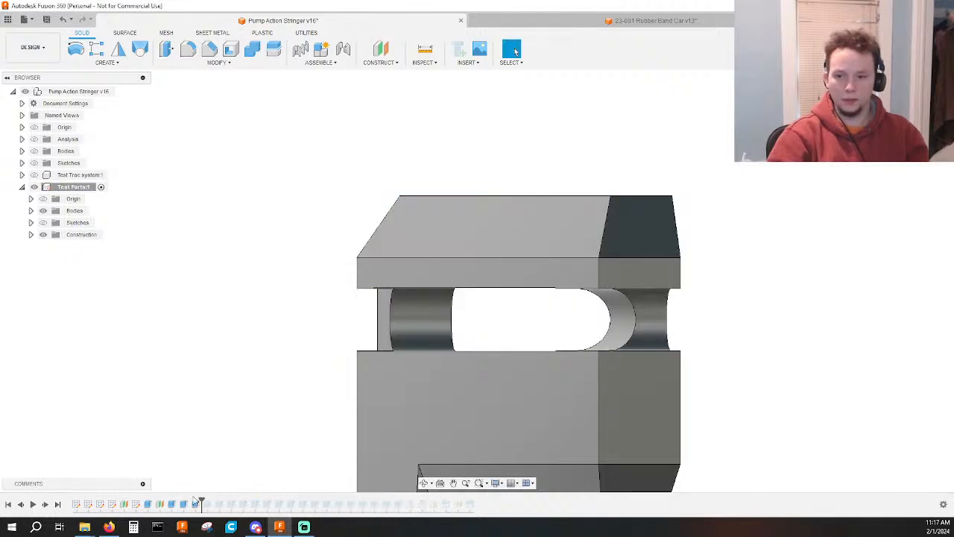
{"action": "double_click", "coordinate": [196, 504]}
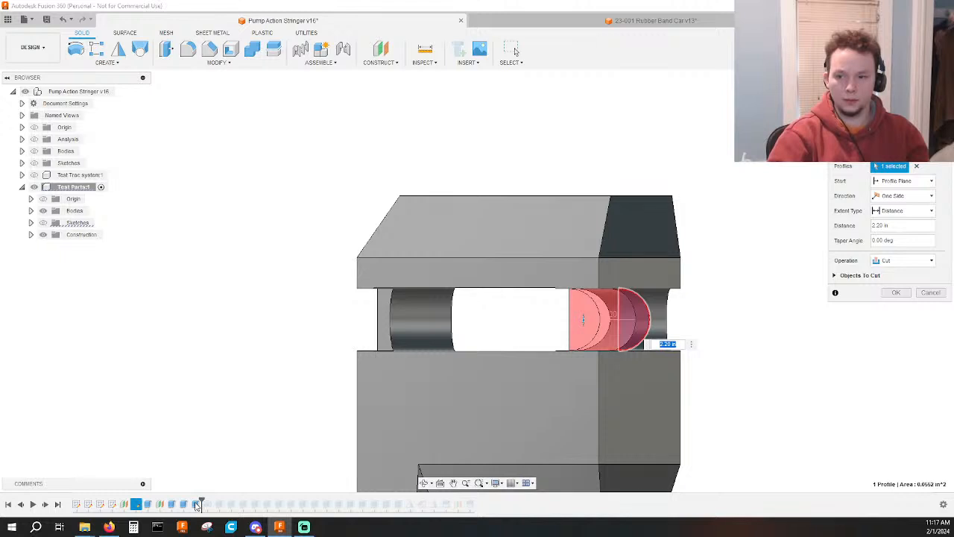
{"action": "mouse_move", "coordinate": [524, 423]}
{"action": "middle_mouse_down", "text": "shift"}
{"action": "mouse_move", "coordinate": [509, 419]}
{"action": "mouse_move", "coordinate": [516, 424]}
{"action": "middle_mouse_up", "text": "shift"}
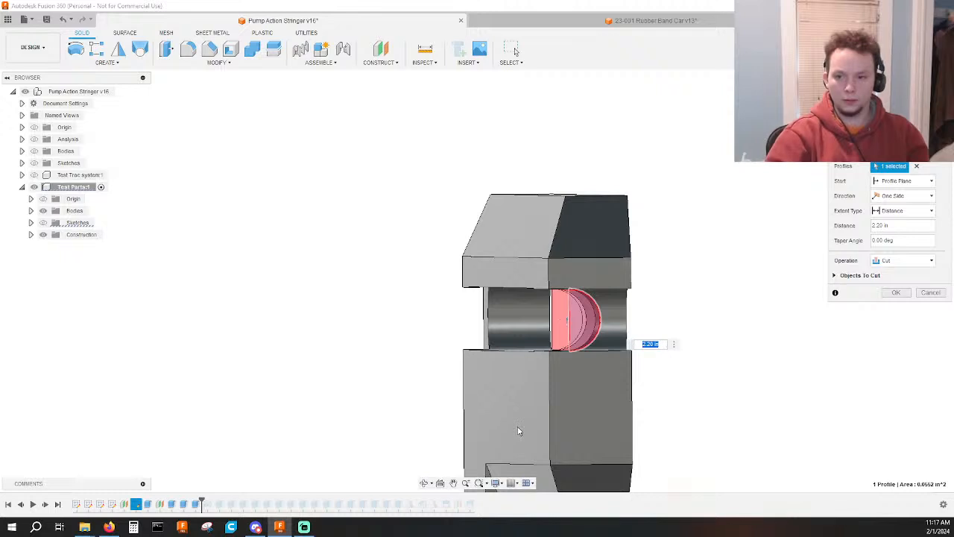
{"action": "key", "text": "Return"}
{"action": "double_click", "coordinate": [197, 504]}
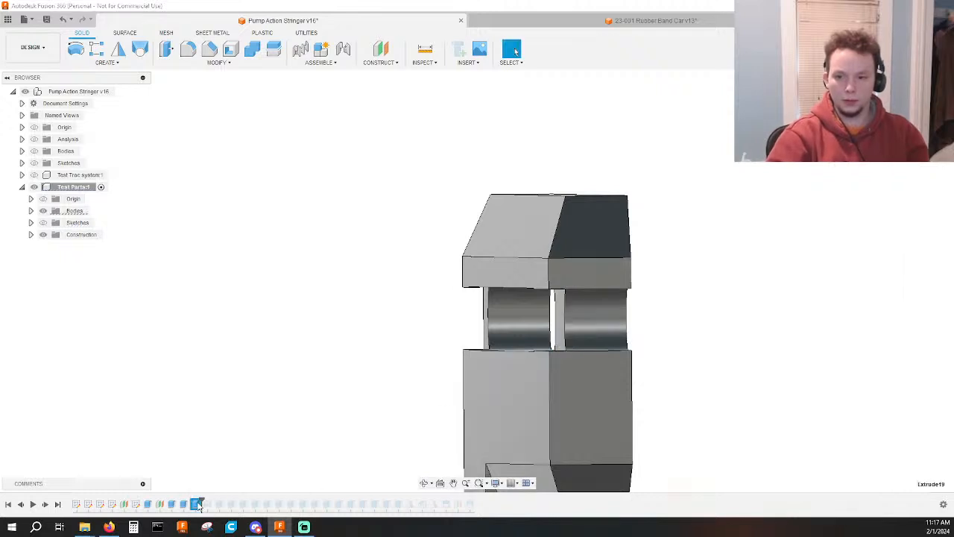
{"action": "key", "text": "Return"}
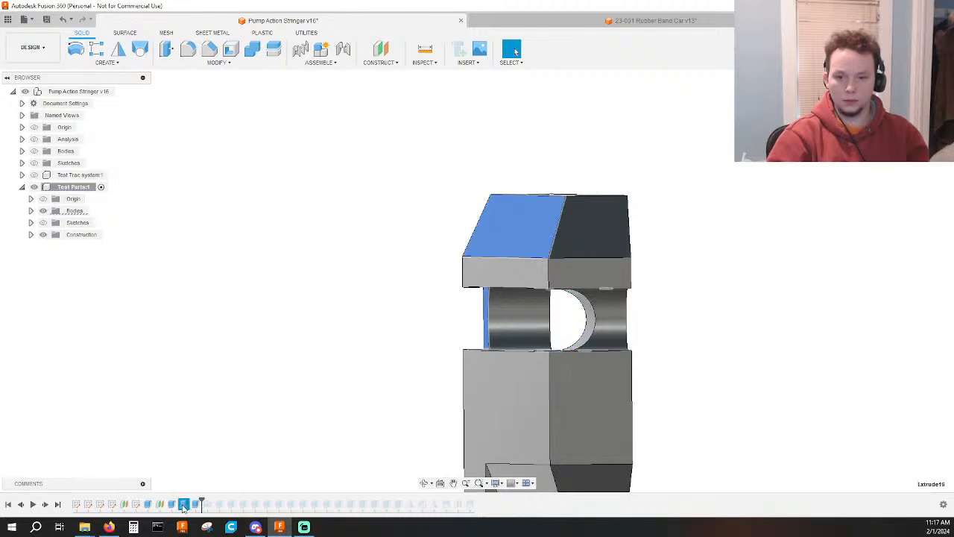
Edit the 12.10 in side cut to drop its four slot-level profiles, keeping only the upper rail's angled corner profile.
{"action": "double_click", "coordinate": [183, 504]}
{"action": "scroll", "coordinate": [481, 343], "scroll_direction": "up", "scroll_amount": 5}
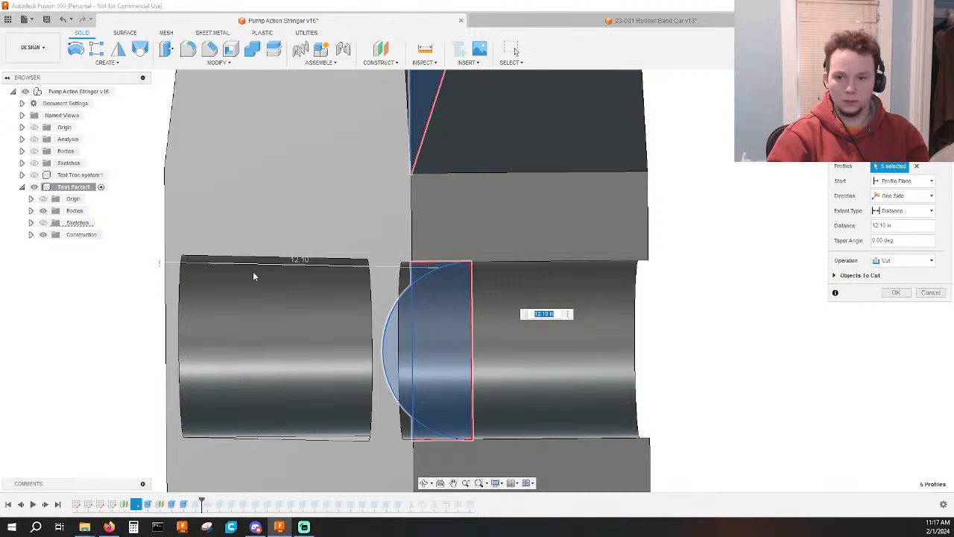
{"action": "left_click", "coordinate": [43, 223]}
{"action": "left_click", "coordinate": [395, 365]}
{"action": "left_click", "coordinate": [436, 365]}
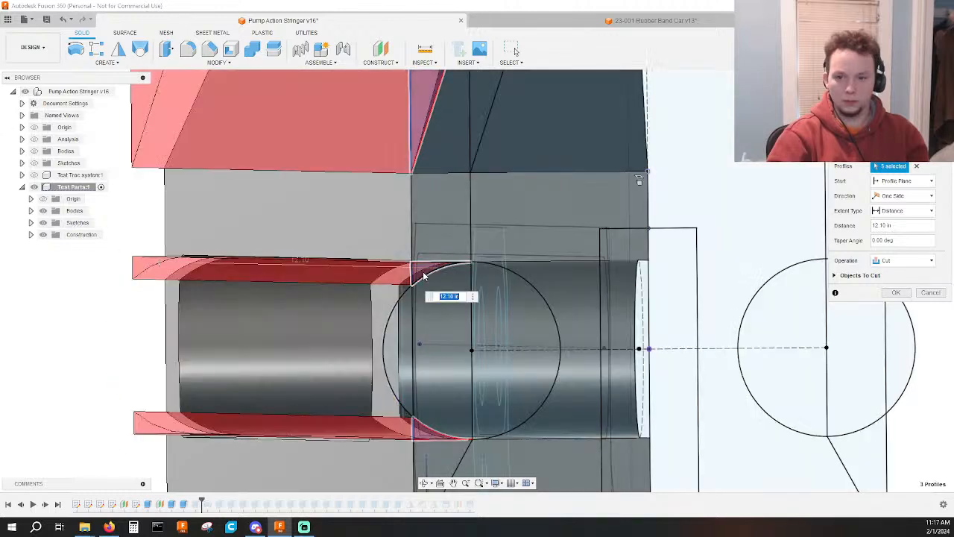
{"action": "left_click", "coordinate": [422, 276]}
{"action": "left_click", "coordinate": [421, 428]}
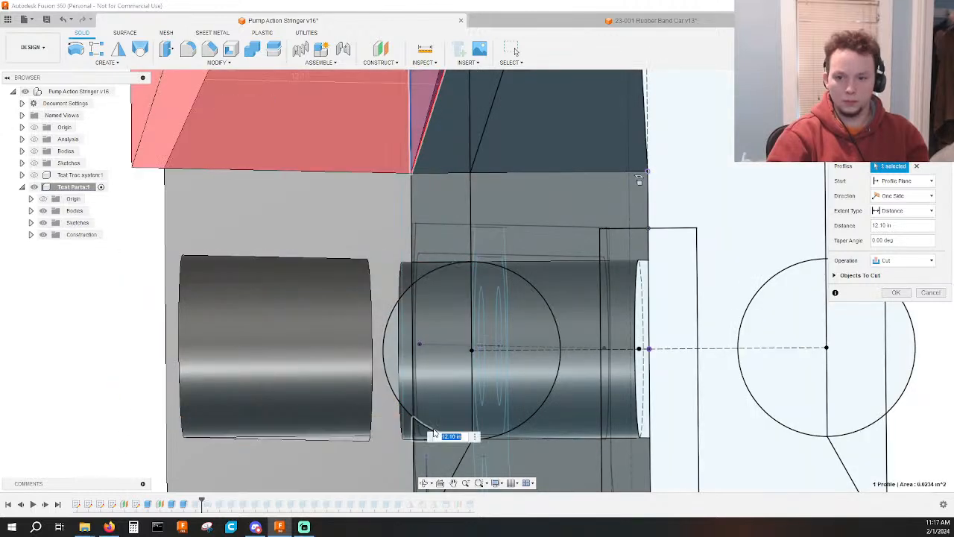
{"action": "left_click", "coordinate": [893, 293]}
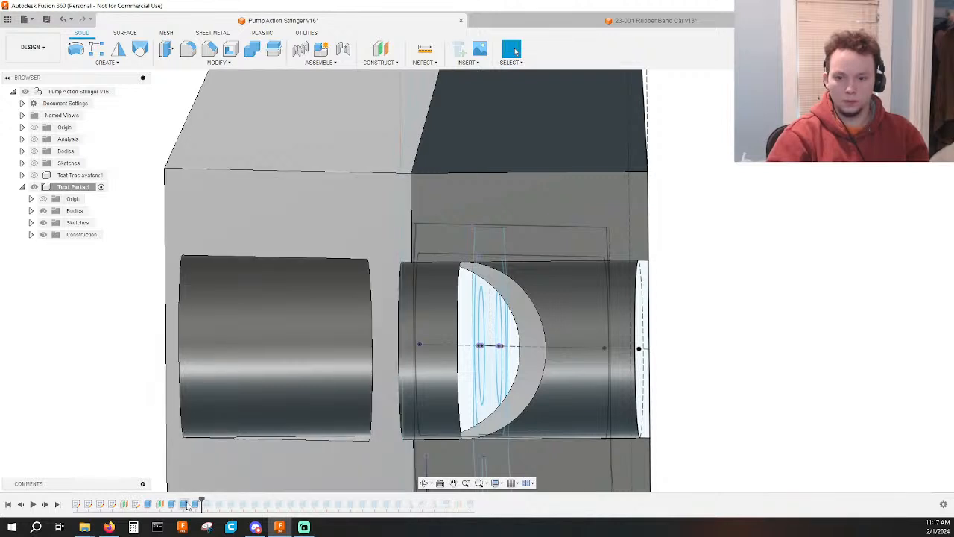
Edit the 2.20 in half-circle cut to add the adjoining middle profile and the small upper and lower corner profiles.
{"action": "left_click", "coordinate": [535, 332]}
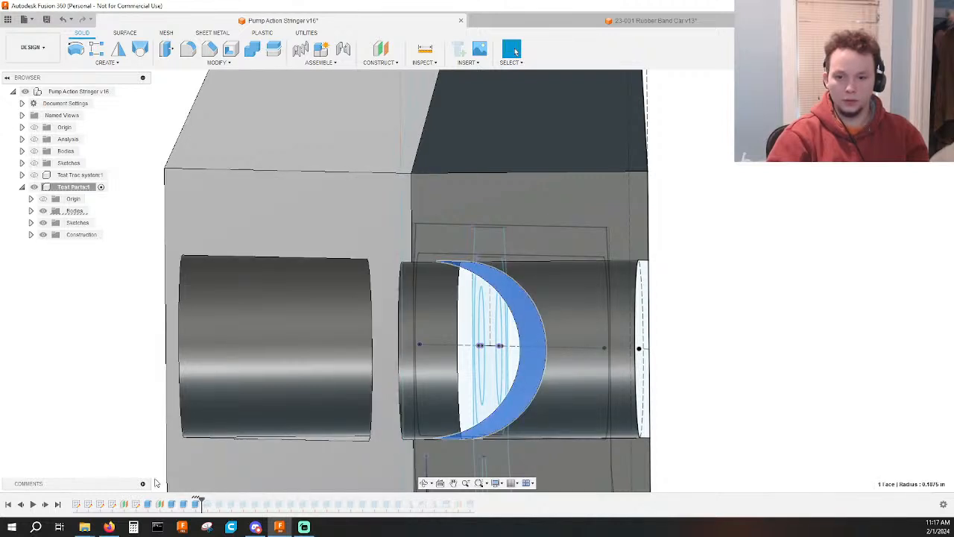
{"action": "double_click", "coordinate": [195, 504]}
{"action": "left_click", "coordinate": [454, 344]}
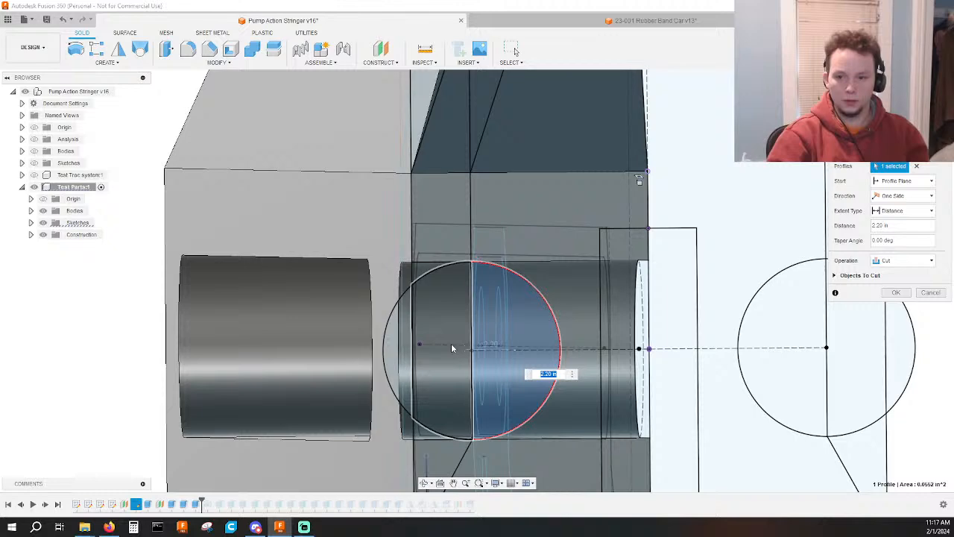
{"action": "left_click", "coordinate": [420, 270]}
{"action": "left_click", "coordinate": [418, 432]}
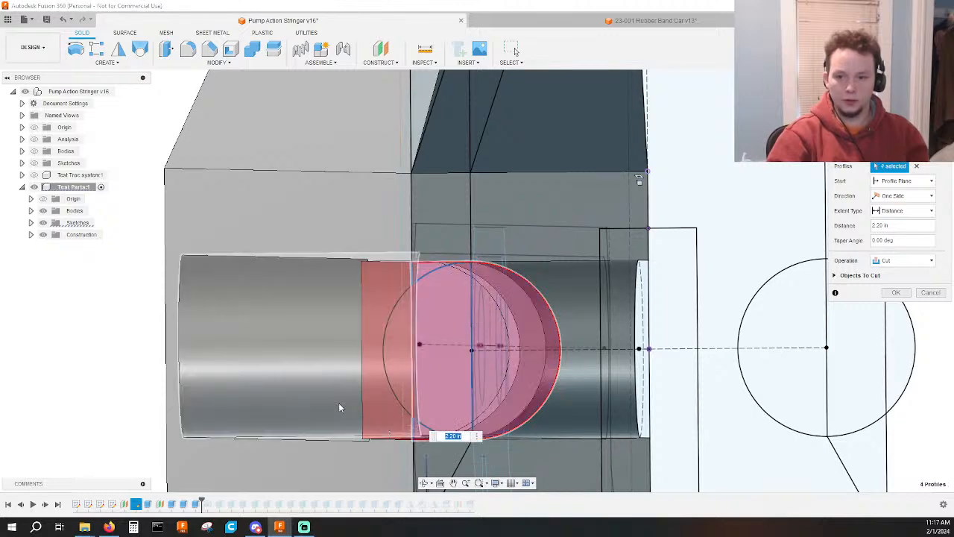
{"action": "middle_click_drag", "start_coordinate": [339, 407], "coordinate": [418, 415], "text": "shift"}
{"action": "scroll", "coordinate": [419, 407], "scroll_direction": "down", "scroll_amount": 3}
{"action": "middle_click_drag", "start_coordinate": [440, 336], "coordinate": [313, 231]}
{"action": "middle_click_drag", "start_coordinate": [722, 264], "coordinate": [482, 301]}
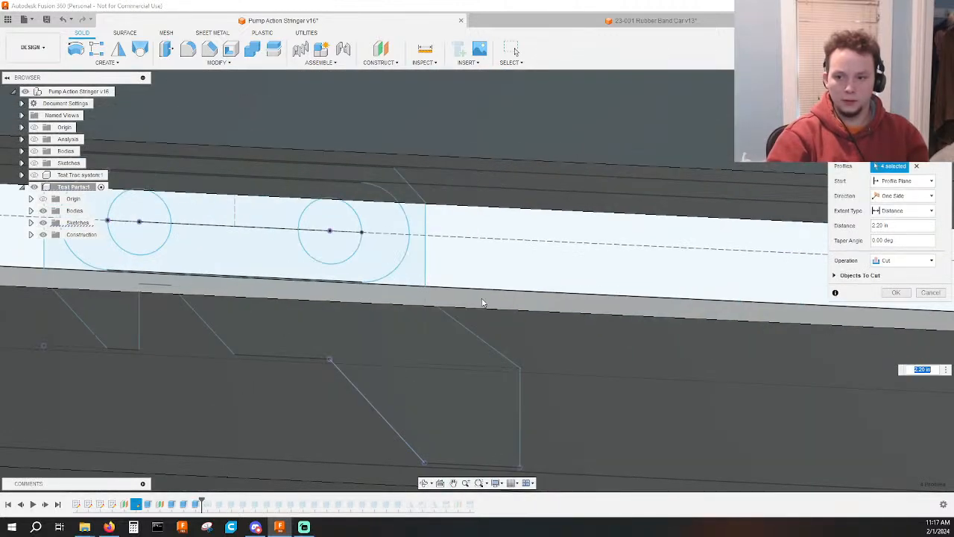
{"action": "middle_click_drag", "start_coordinate": [730, 307], "coordinate": [189, 283]}
{"action": "middle_click_drag", "start_coordinate": [633, 318], "coordinate": [287, 314]}
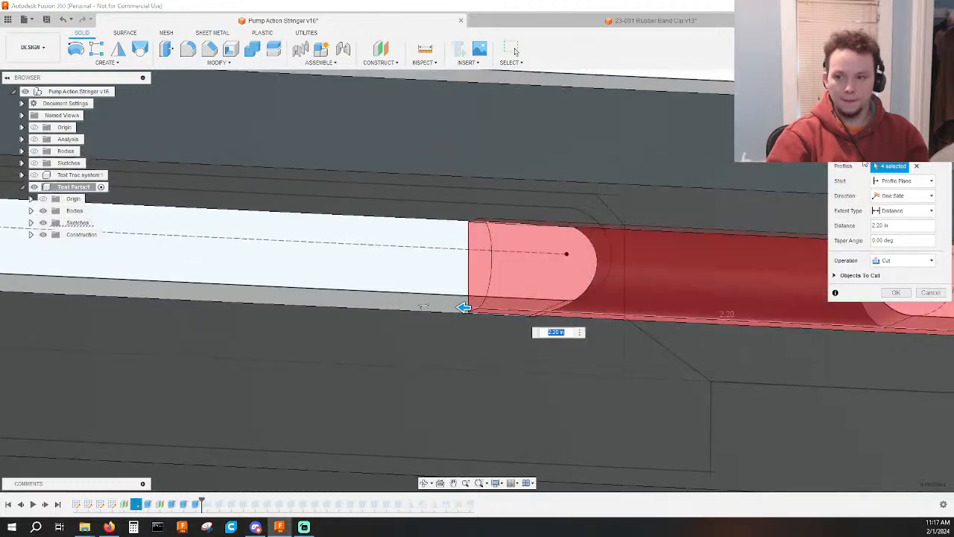
{"action": "left_click", "coordinate": [896, 292]}
Roll the design history forward to just after the last mirror feature, hide the component's sketches and review the body from the side.
{"action": "scroll", "coordinate": [818, 353], "scroll_direction": "down", "scroll_amount": 5}
{"action": "middle_click_drag", "start_coordinate": [847, 358], "coordinate": [480, 310], "text": "shift"}
{"action": "scroll", "coordinate": [768, 363], "scroll_direction": "down", "scroll_amount": 1}
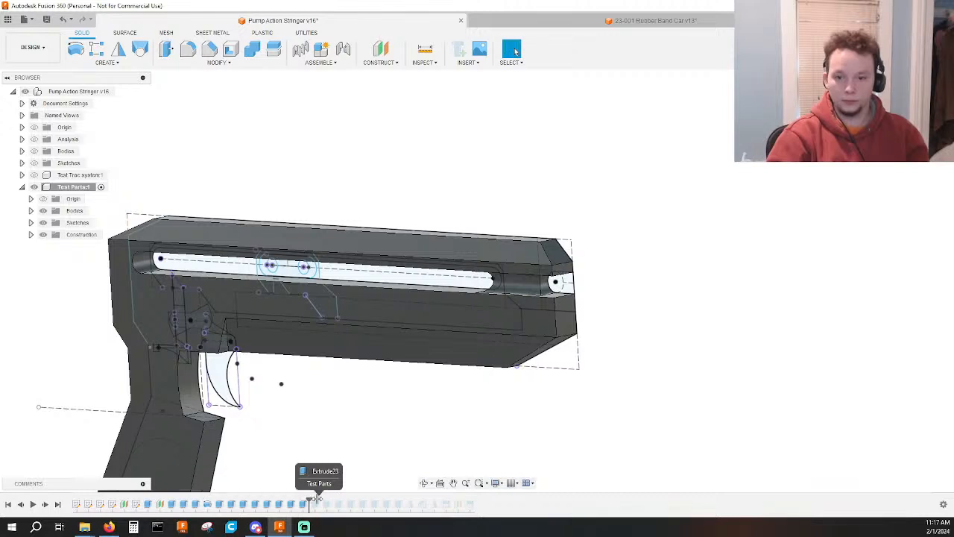
{"action": "left_click_drag", "start_coordinate": [317, 498], "coordinate": [439, 501]}
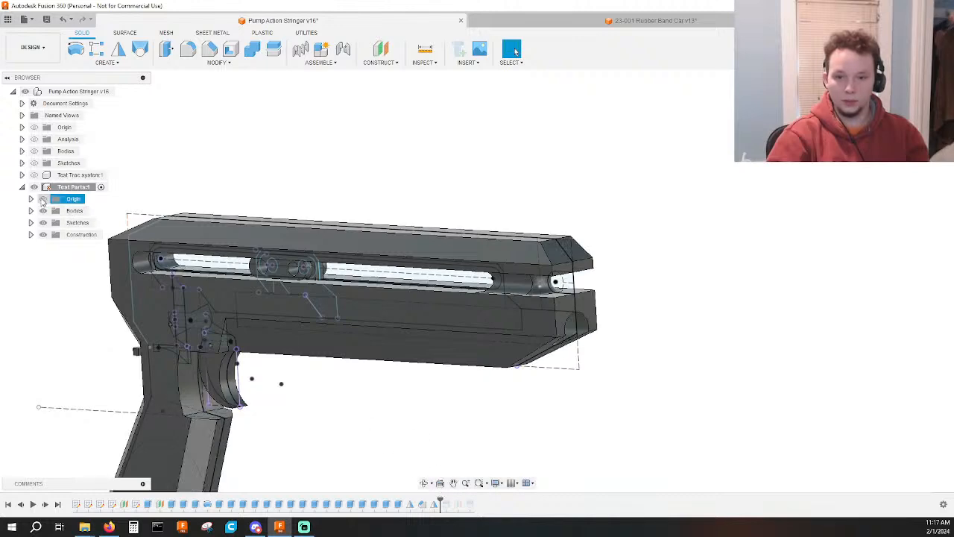
{"action": "left_click", "coordinate": [43, 222]}
{"action": "middle_click_drag", "start_coordinate": [489, 422], "coordinate": [373, 406], "text": "shift"}
{"action": "left_click", "coordinate": [919, 100]}
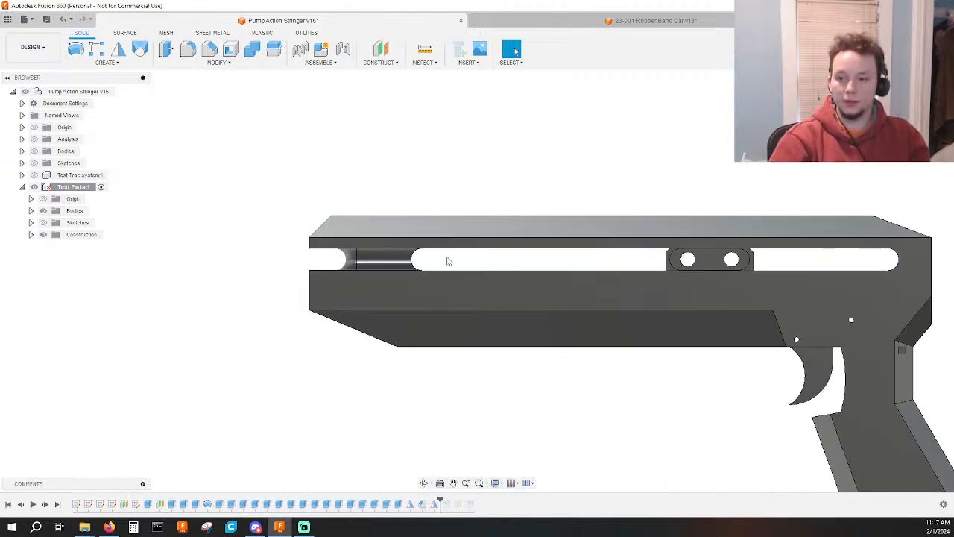
{"action": "scroll", "coordinate": [448, 261], "scroll_direction": "down", "scroll_amount": 2}
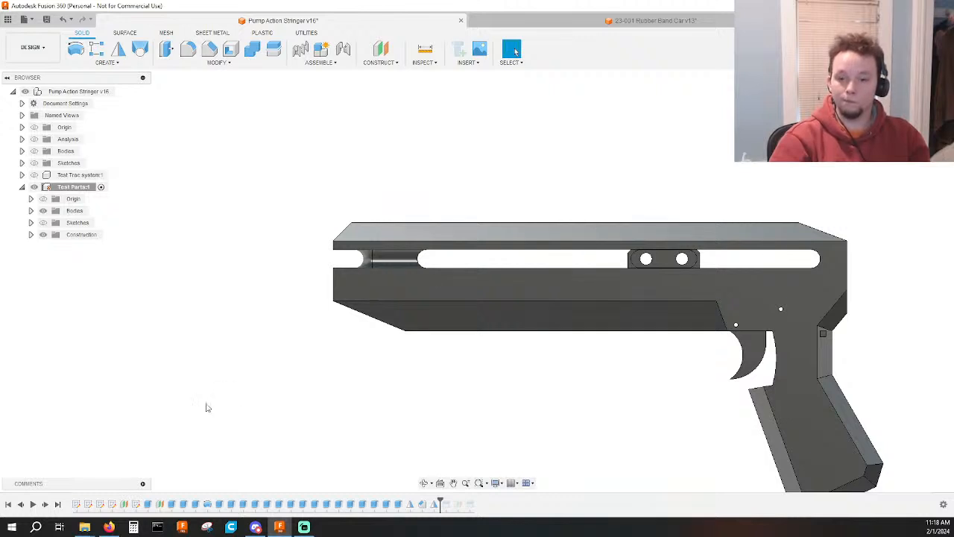
Suppress the 2.20 in cut between the front notch and the long side slot, and review the body from the front.
{"action": "left_click", "coordinate": [185, 505]}
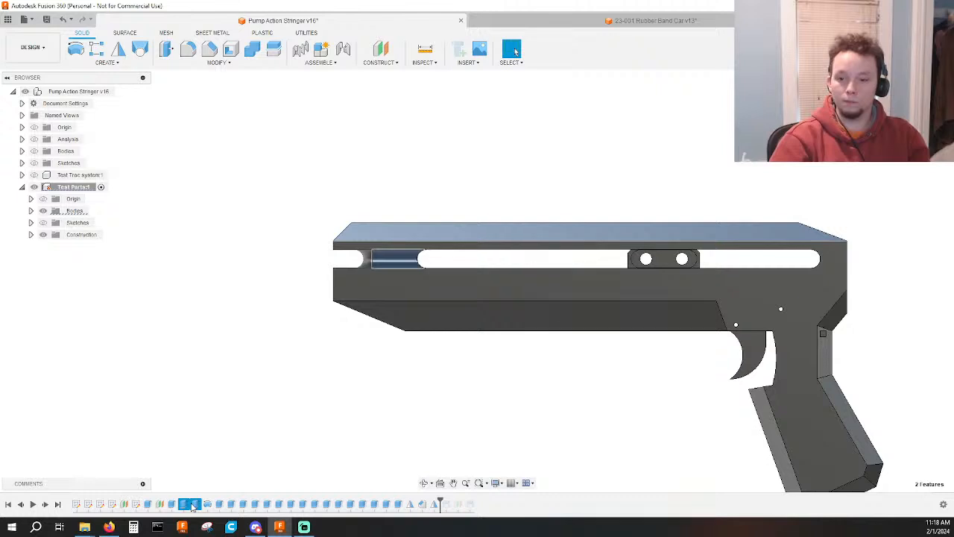
{"action": "right_click", "coordinate": [193, 504]}
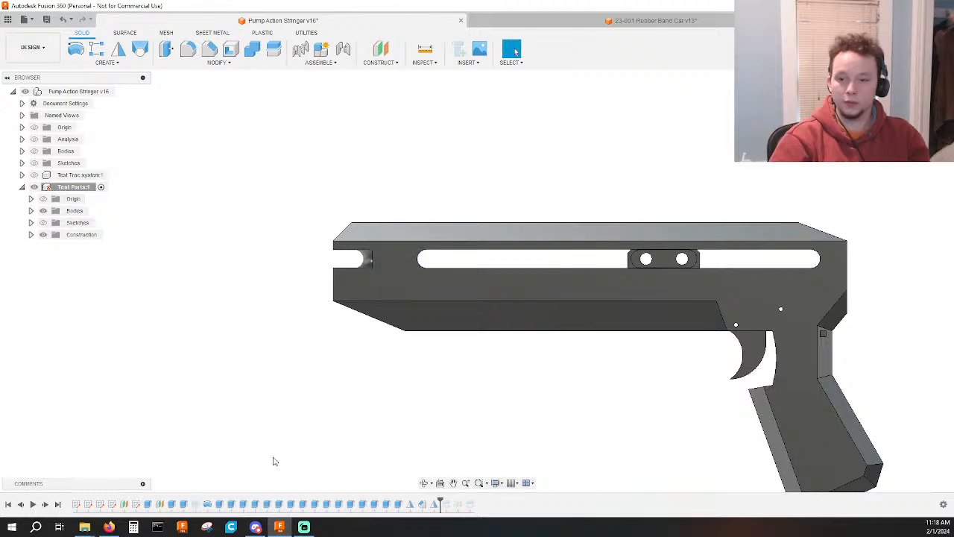
{"action": "middle_click_drag", "start_coordinate": [306, 367], "coordinate": [416, 368], "text": "shift"}
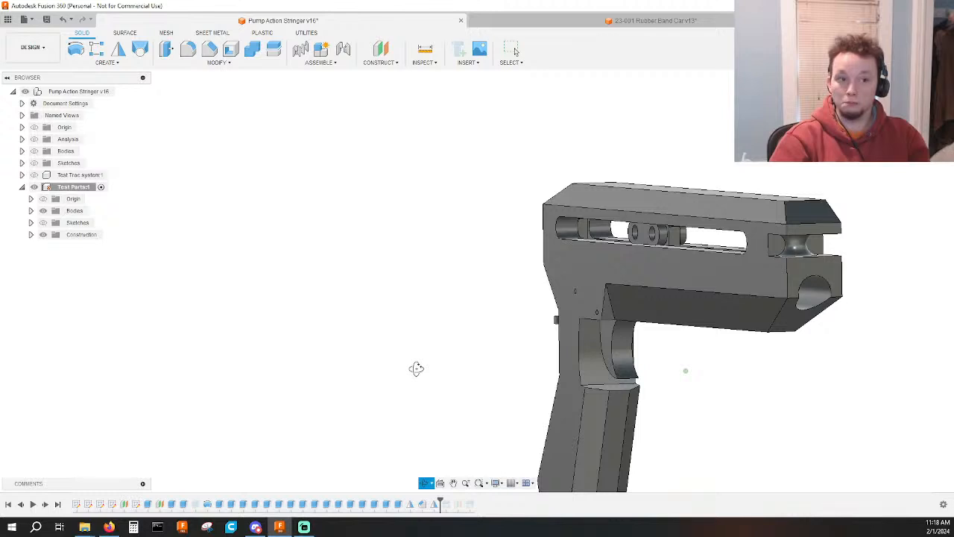
{"action": "key", "text": "Escape"}
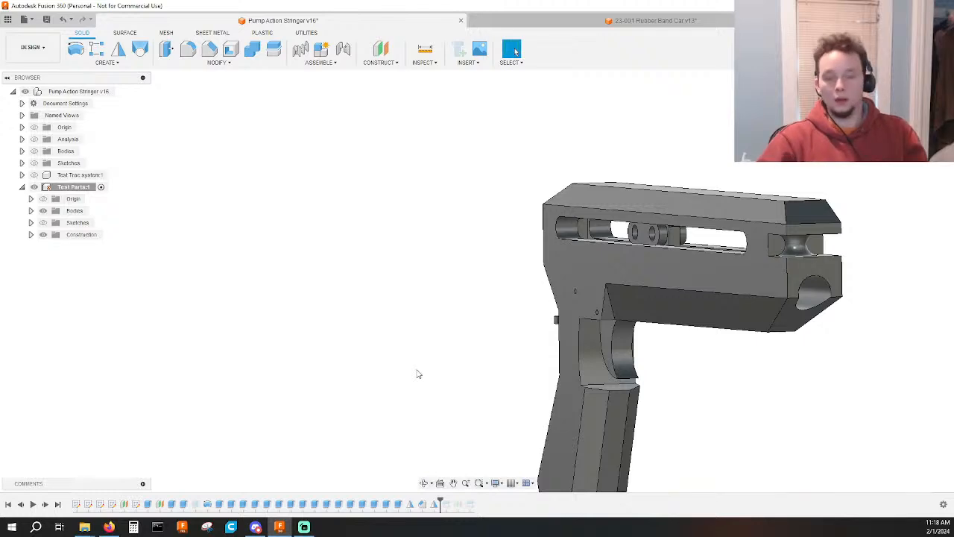
Measure the body's width between the two upper corners of the front face below the notch.
{"action": "middle_click_drag", "start_coordinate": [780, 338], "coordinate": [649, 335], "text": "shift"}
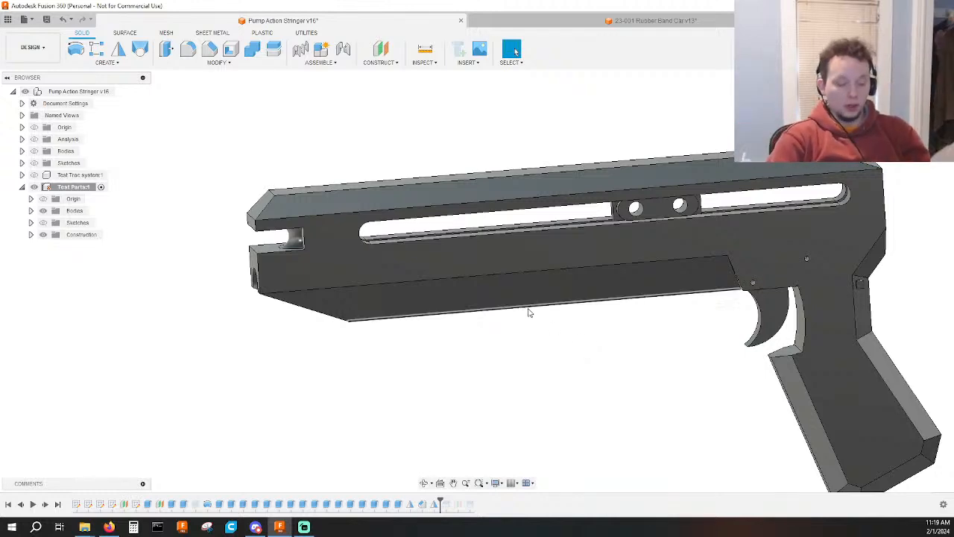
{"action": "middle_click_drag", "start_coordinate": [425, 332], "coordinate": [440, 368], "text": "shift"}
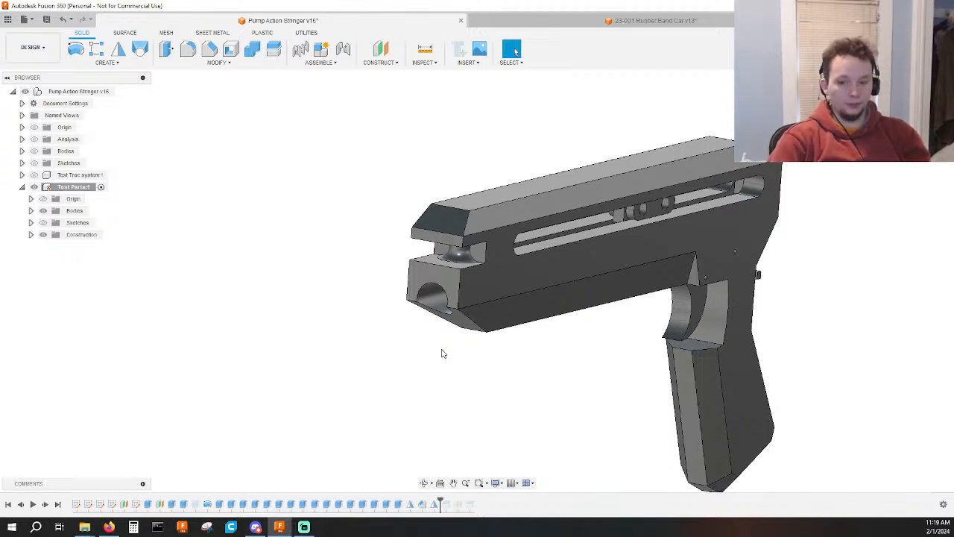
{"action": "key", "text": "i"}
{"action": "left_click", "coordinate": [463, 273]}
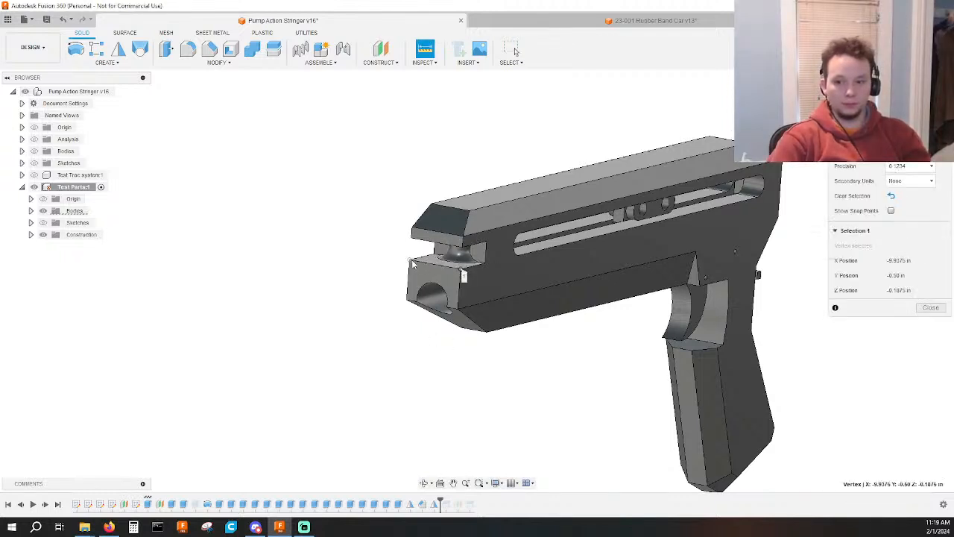
{"action": "left_click", "coordinate": [412, 261]}
{"action": "key", "text": "Escape"}
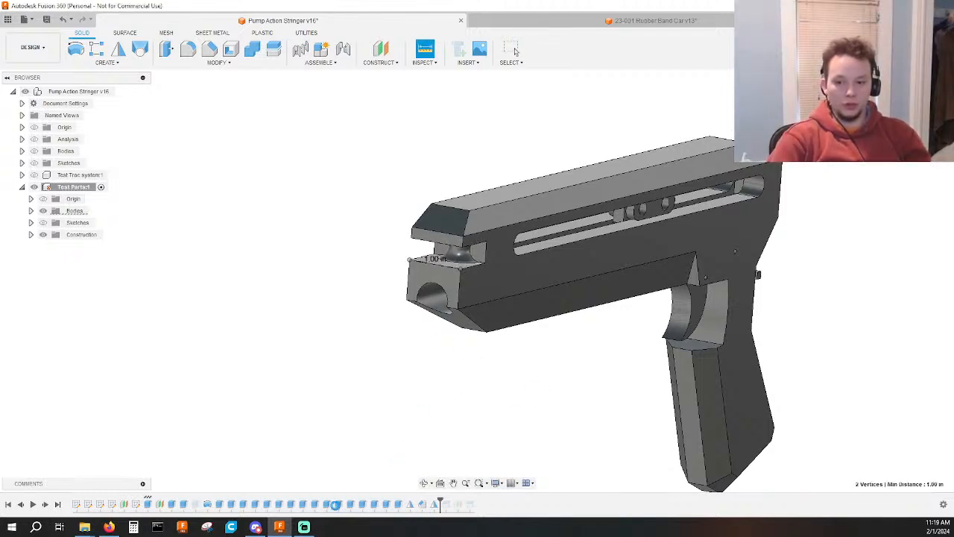
In the Body sketch, set the distance from the front notch's arc centre to the vertical construction line to 0.50 in.
{"action": "double_click", "coordinate": [100, 505]}
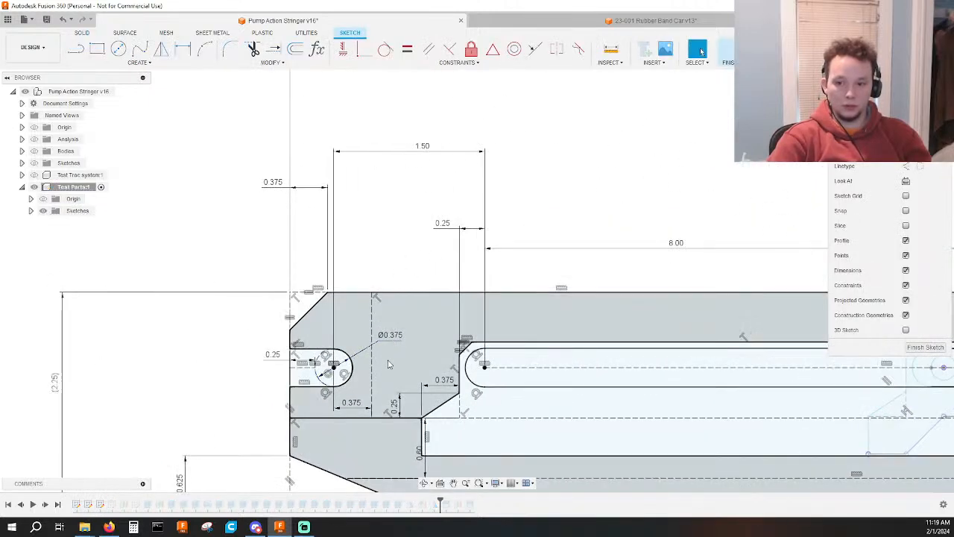
{"action": "double_click", "coordinate": [351, 403]}
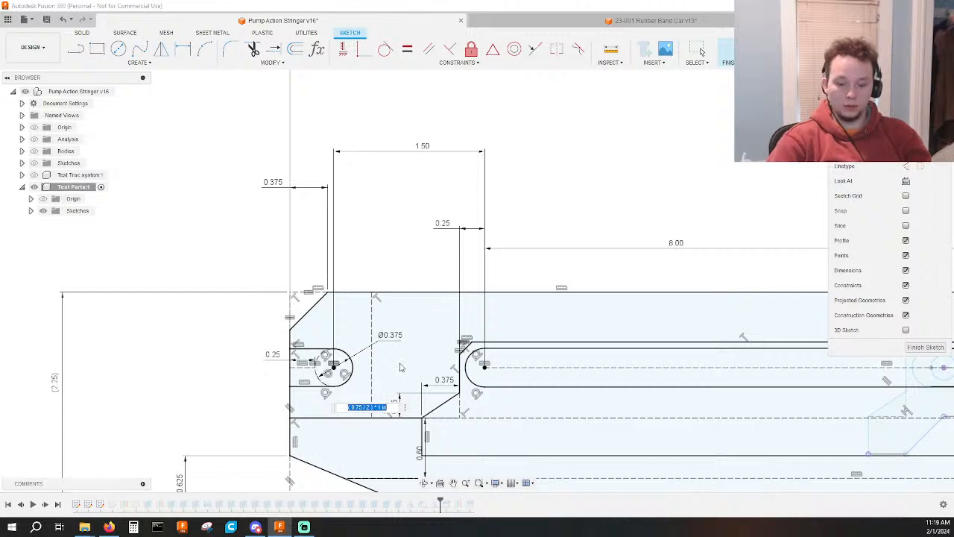
{"action": "type", "text": "5"}
{"action": "key", "text": "Return"}
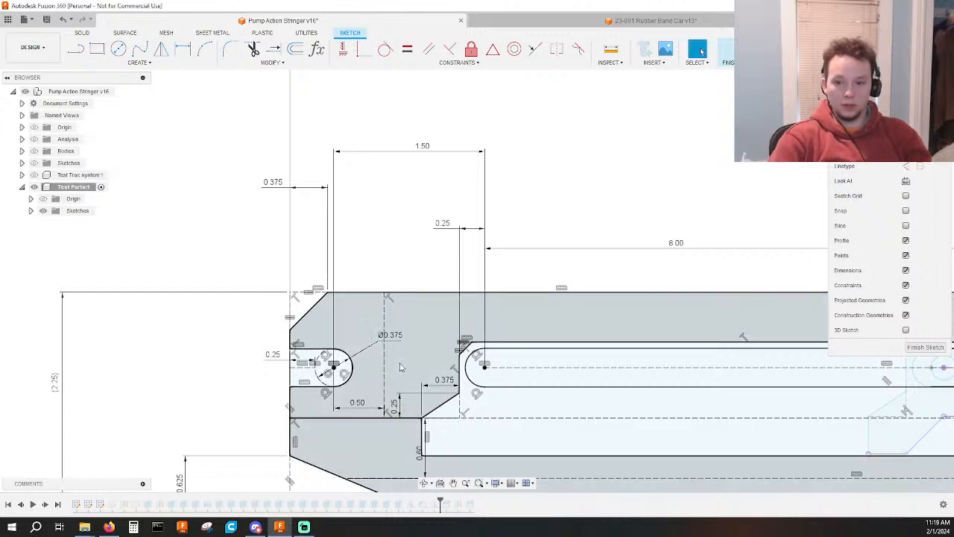
{"action": "left_click", "coordinate": [727, 49]}
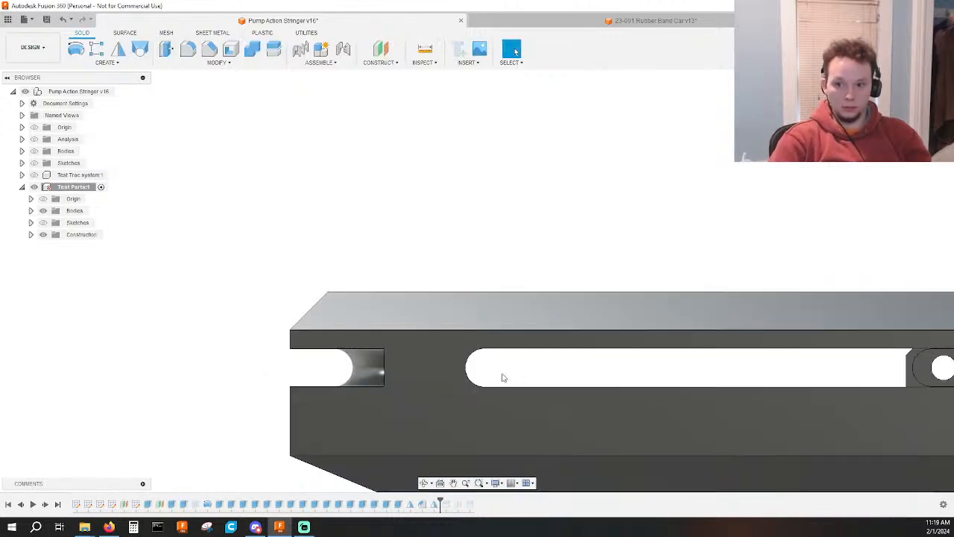
{"action": "middle_click_drag", "start_coordinate": [545, 273], "coordinate": [579, 277], "text": "shift"}
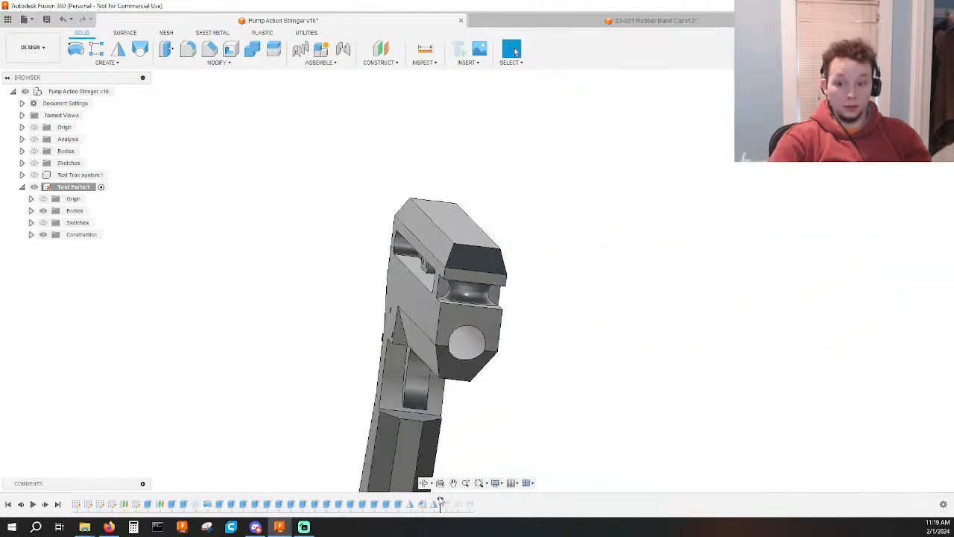
Roll the history back to just after the notch's revolve and extrude the half-circle face at its end back toward the side slot.
{"action": "left_click_drag", "start_coordinate": [438, 499], "coordinate": [213, 503]}
{"action": "scroll", "coordinate": [418, 298], "scroll_direction": "up", "scroll_amount": 5}
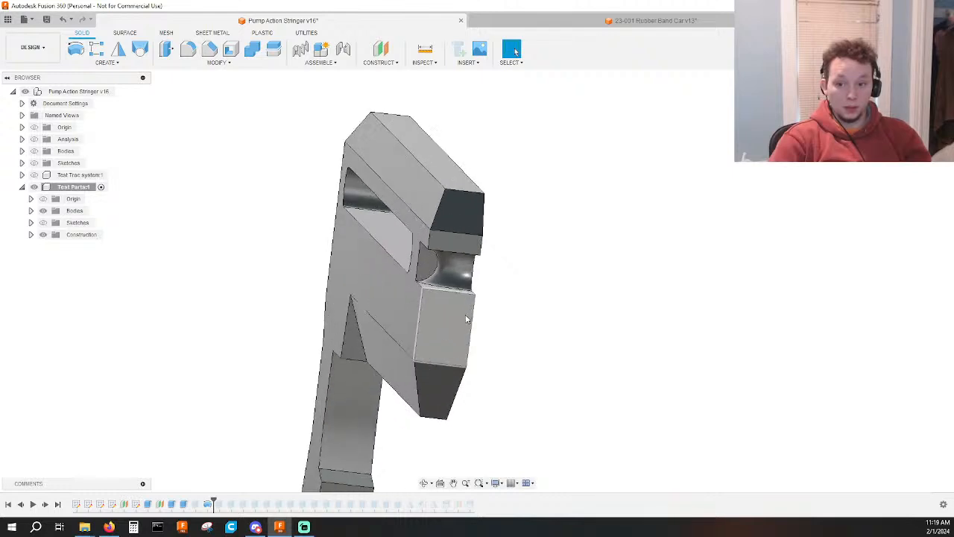
{"action": "key", "text": "e"}
{"action": "left_click", "coordinate": [415, 237]}
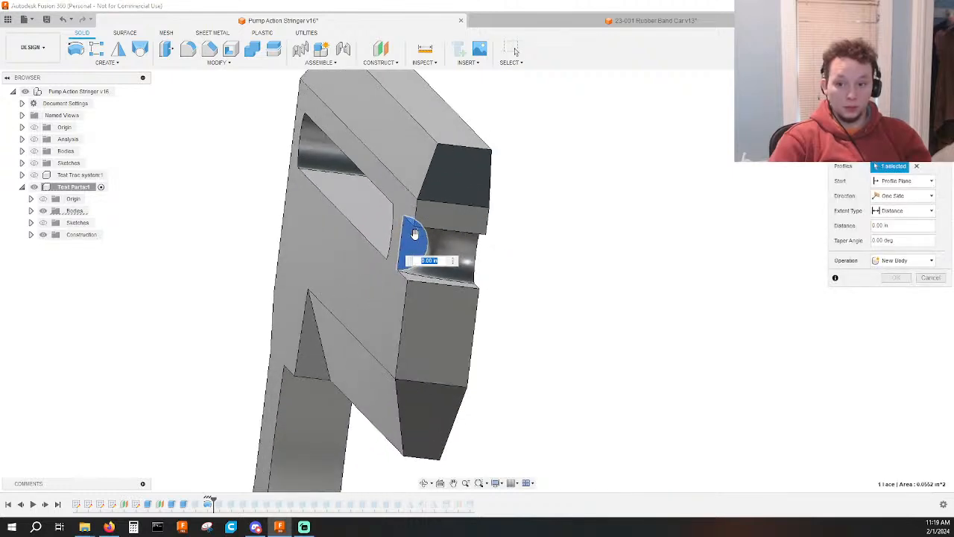
{"action": "left_click_drag", "start_coordinate": [414, 233], "coordinate": [394, 223]}
{"action": "key", "text": "Return"}
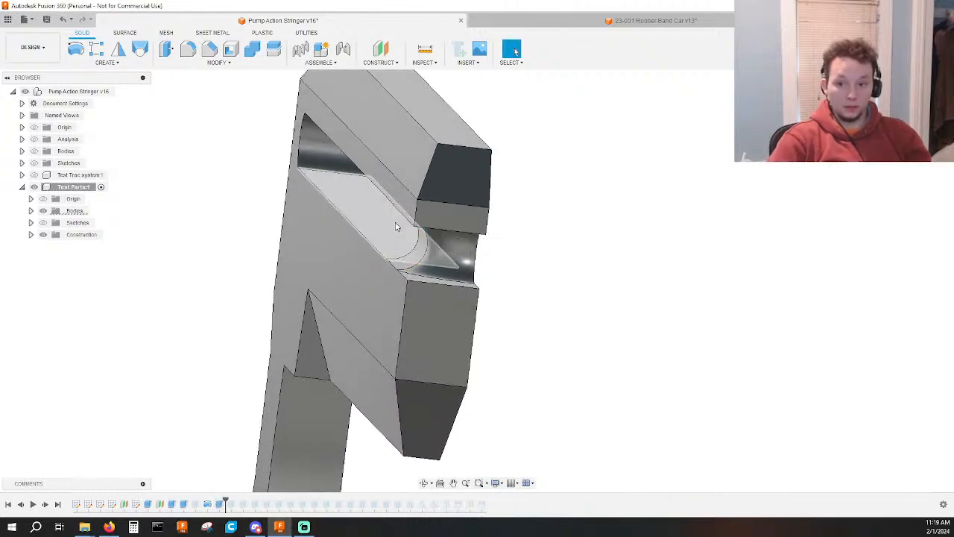
Inspect the rounded front notch from both sides and delete the suppressed Extrude19 cut from the design history.
{"action": "scroll", "coordinate": [410, 259], "scroll_direction": "up", "scroll_amount": 5}
{"action": "middle_click_drag", "start_coordinate": [409, 260], "coordinate": [555, 282], "text": "shift"}
{"action": "scroll", "coordinate": [505, 281], "scroll_direction": "down", "scroll_amount": 2}
{"action": "middle_click_drag", "start_coordinate": [725, 290], "coordinate": [654, 292], "text": "shift"}
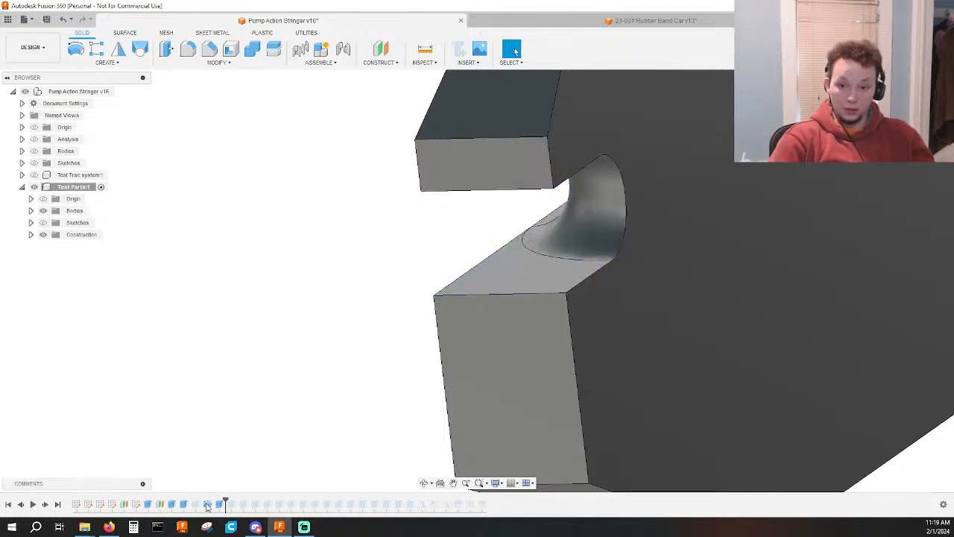
{"action": "left_click", "coordinate": [194, 505]}
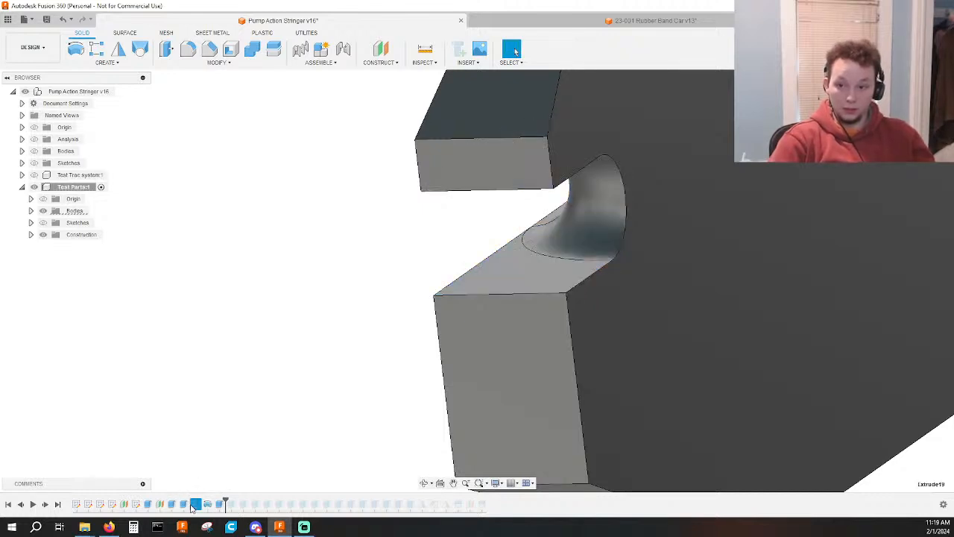
{"action": "left_click_drag", "start_coordinate": [225, 504], "coordinate": [213, 504]}
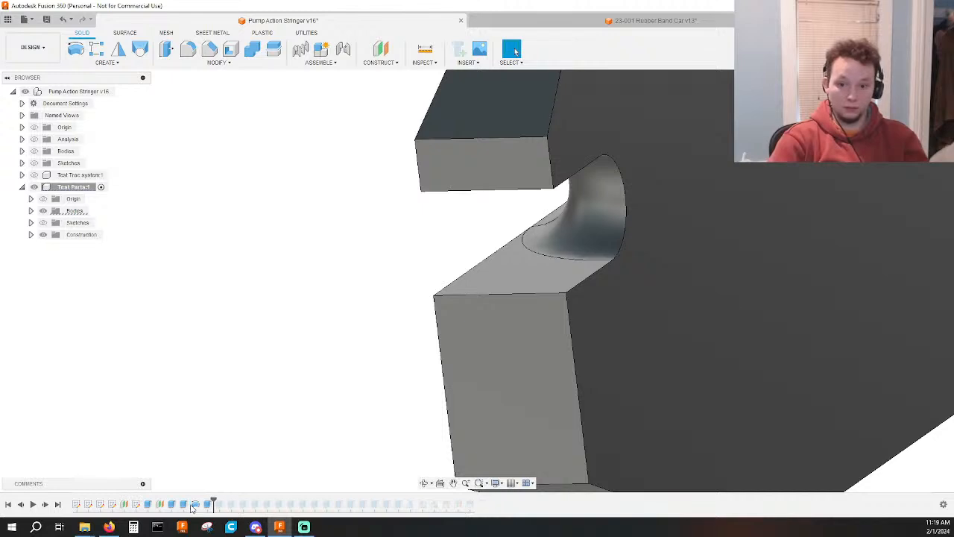
{"action": "scroll", "coordinate": [421, 333], "scroll_direction": "down", "scroll_amount": 3}
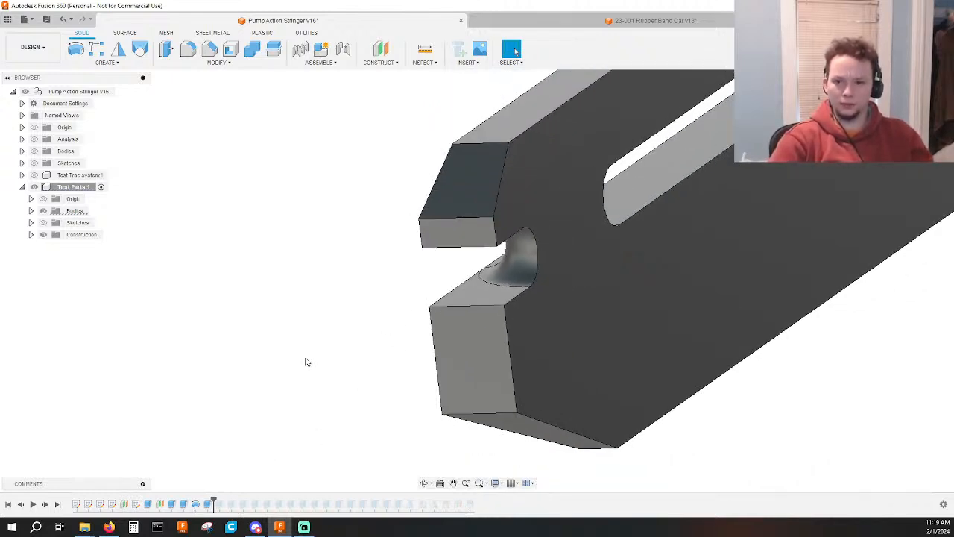
Show the component's sketches and, in the Body sketch, convert the dashed half of the notch's circle from construction to regular geometry.
{"action": "left_click", "coordinate": [210, 505]}
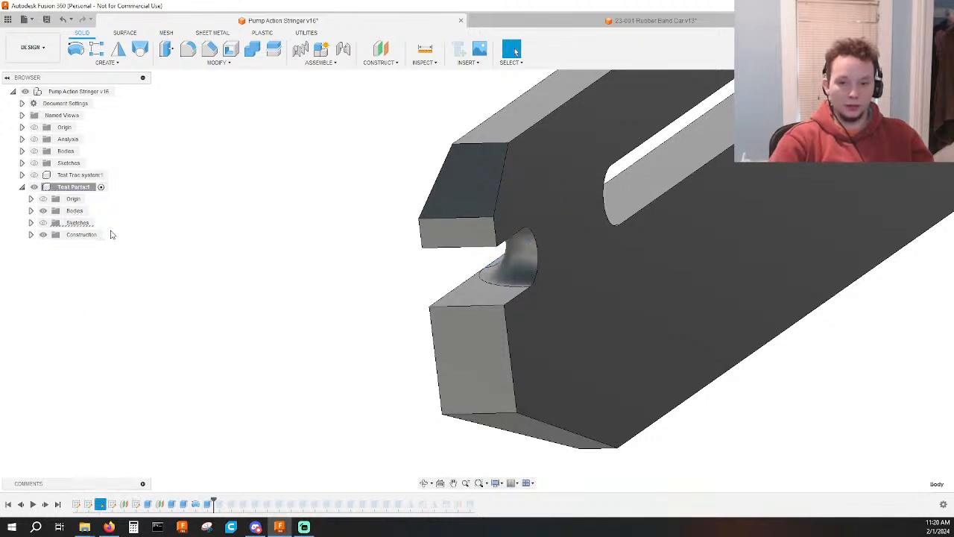
{"action": "left_click", "coordinate": [31, 222]}
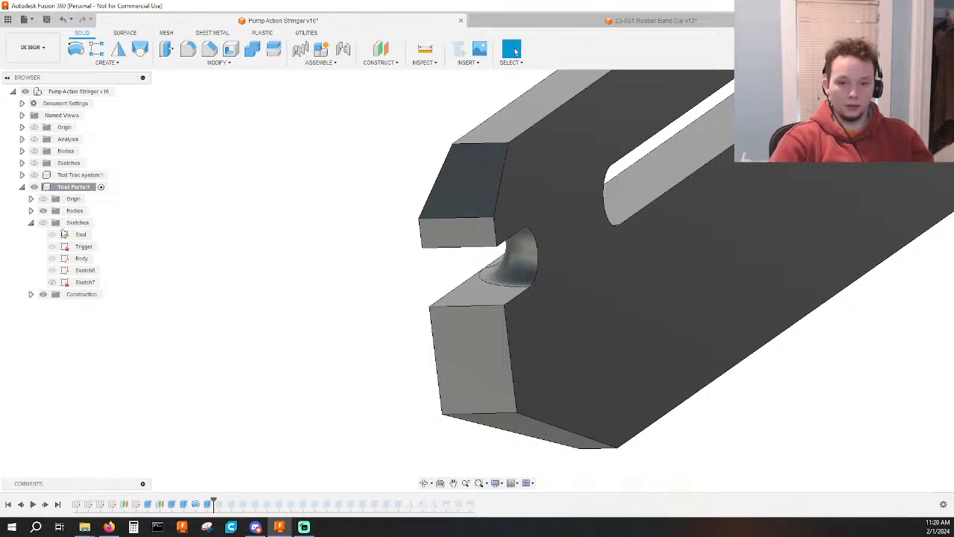
{"action": "left_click", "coordinate": [42, 223]}
{"action": "double_click", "coordinate": [80, 257]}
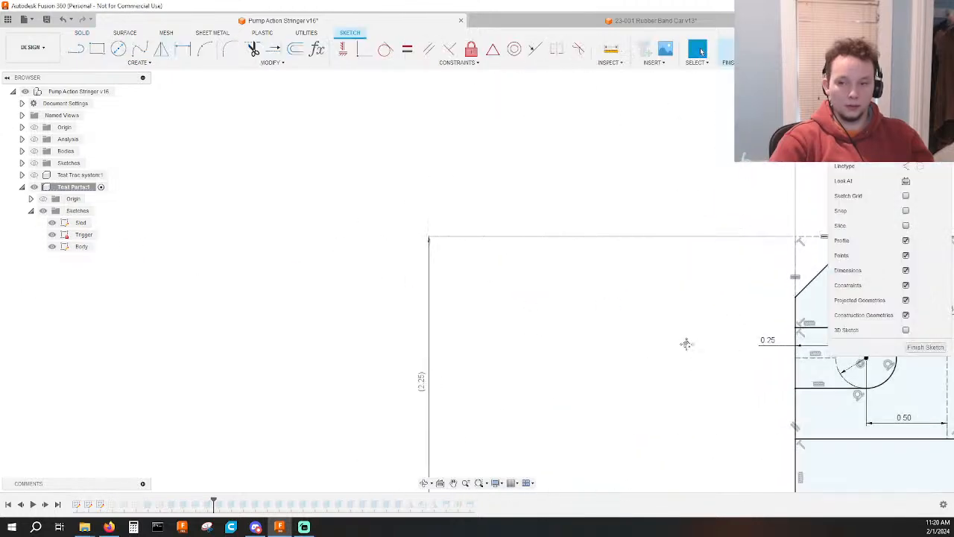
{"action": "left_click", "coordinate": [570, 327]}
{"action": "key", "text": "x"}
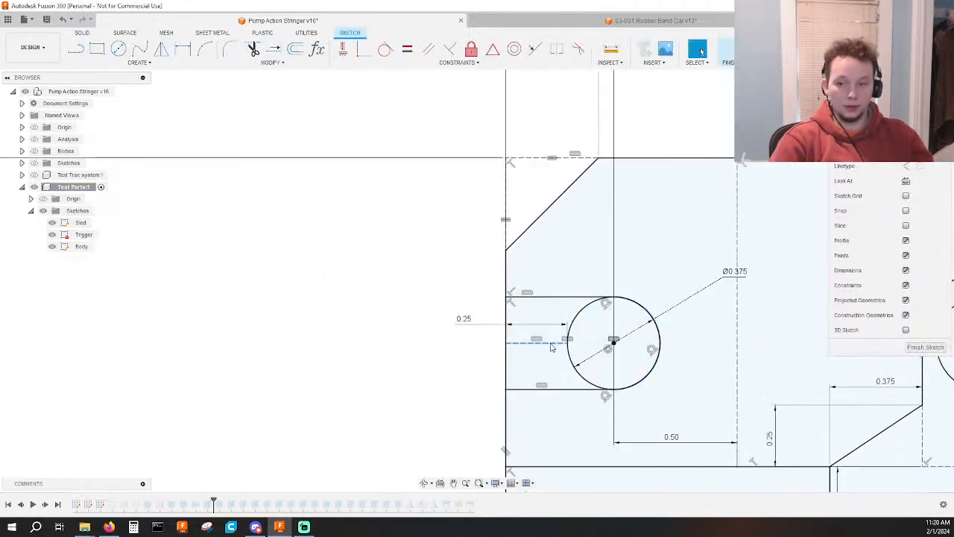
{"action": "left_click", "coordinate": [725, 49]}
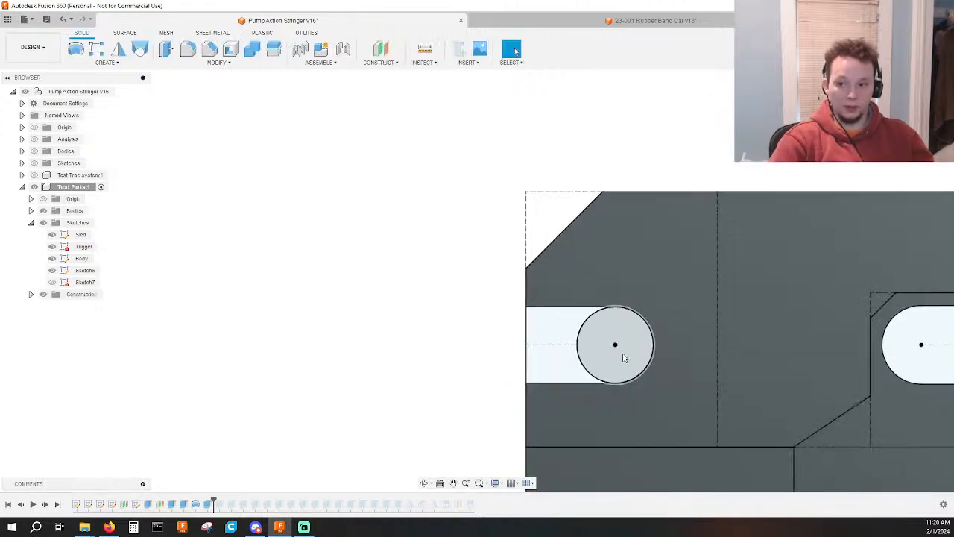
Limit the 90° revolved cut's profile to the full circle, without the rectangular notch area beside it.
{"action": "double_click", "coordinate": [197, 506]}
{"action": "left_click", "coordinate": [493, 299]}
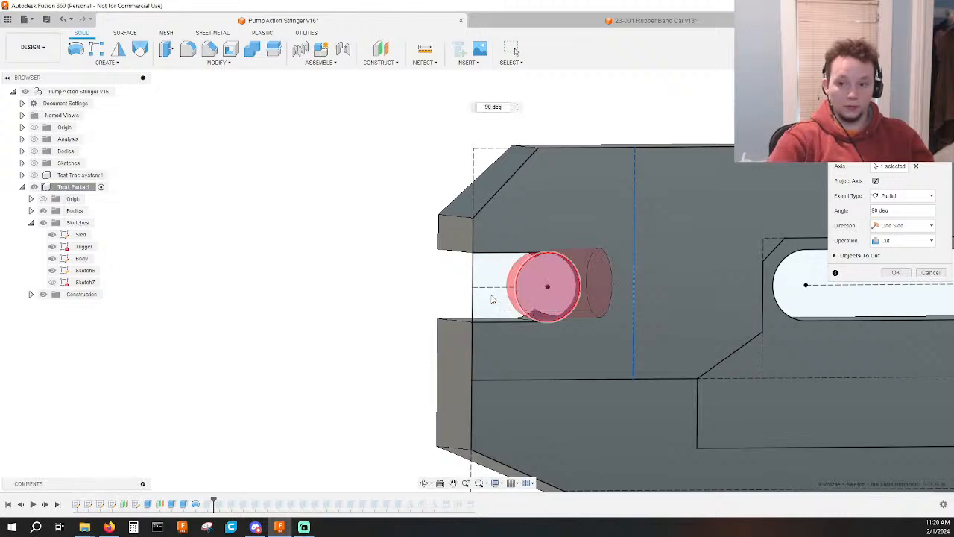
{"action": "key", "text": "Return"}
Add the rectangular notch area between the circle and the front edge to the profiles of the body's first extrude.
{"action": "mouse_move", "coordinate": [485, 319]}
{"action": "middle_mouse_down", "text": "shift"}
{"action": "mouse_move", "coordinate": [430, 347]}
{"action": "mouse_move", "coordinate": [541, 336]}
{"action": "mouse_move", "coordinate": [536, 326]}
{"action": "mouse_move", "coordinate": [560, 336]}
{"action": "mouse_move", "coordinate": [564, 316]}
{"action": "mouse_move", "coordinate": [581, 335]}
{"action": "mouse_move", "coordinate": [586, 323]}
{"action": "mouse_move", "coordinate": [403, 350]}
{"action": "mouse_move", "coordinate": [494, 378]}
{"action": "middle_mouse_up", "text": "shift"}
{"action": "left_click", "coordinate": [99, 505]}
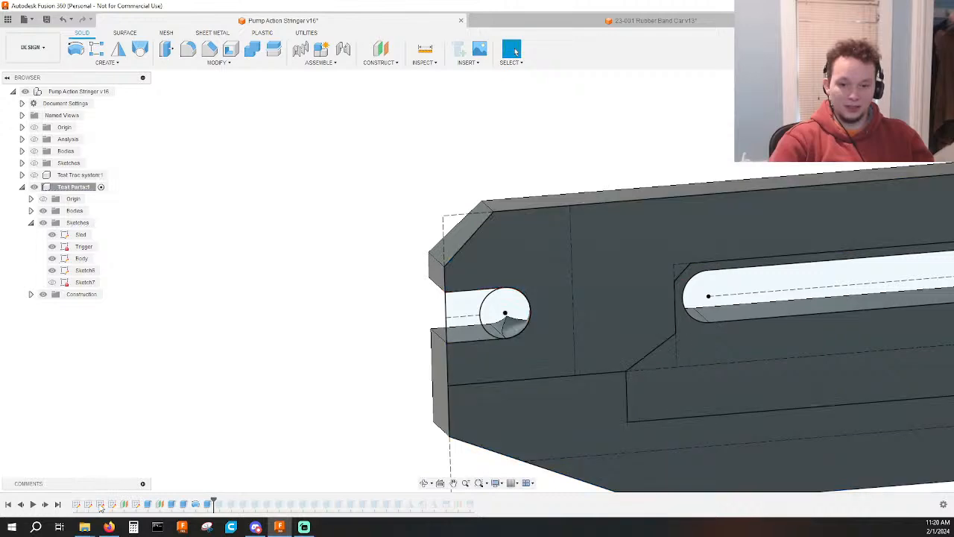
{"action": "double_click", "coordinate": [147, 504]}
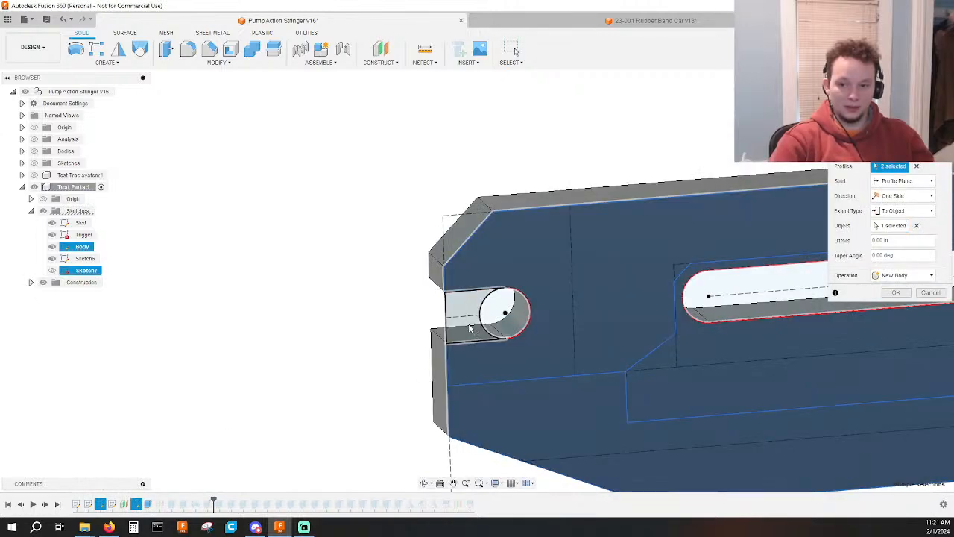
{"action": "left_click", "coordinate": [468, 325]}
{"action": "key", "text": "Return"}
Add the rectangular area between the circle and the front edge to the profile of the 90° revolved cut.
{"action": "middle_click_drag", "start_coordinate": [418, 357], "coordinate": [557, 320], "text": "shift"}
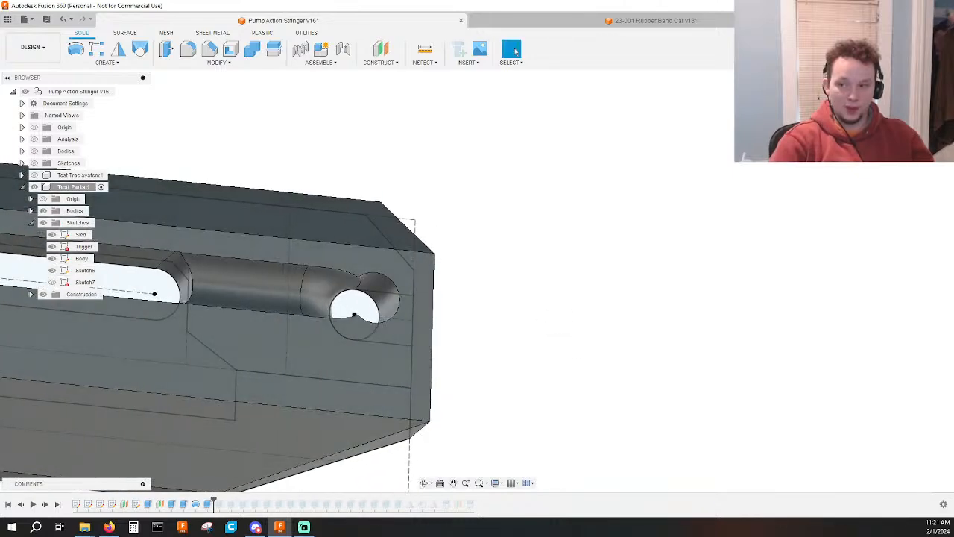
{"action": "left_click", "coordinate": [920, 105]}
{"action": "scroll", "coordinate": [443, 261], "scroll_direction": "up", "scroll_amount": 3}
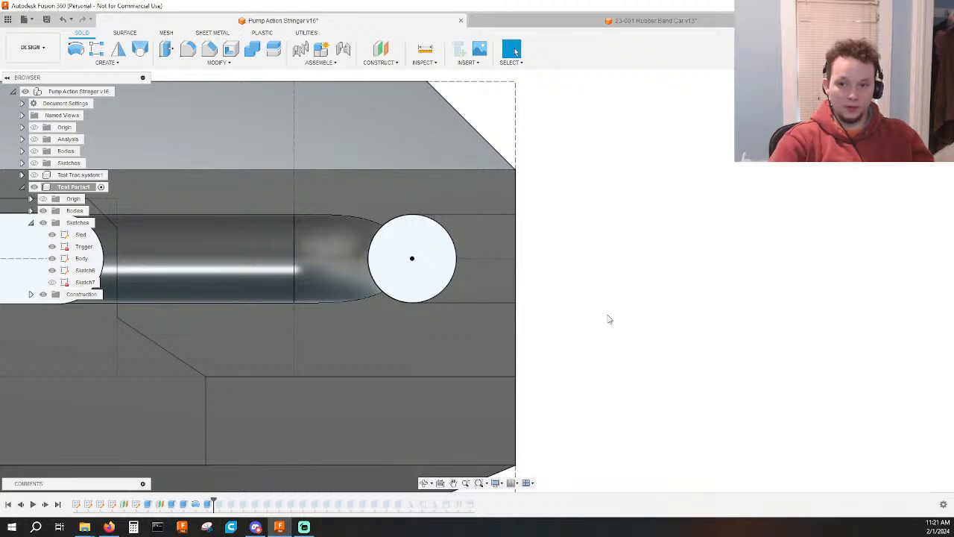
{"action": "middle_click_drag", "start_coordinate": [603, 324], "coordinate": [602, 340], "text": "shift"}
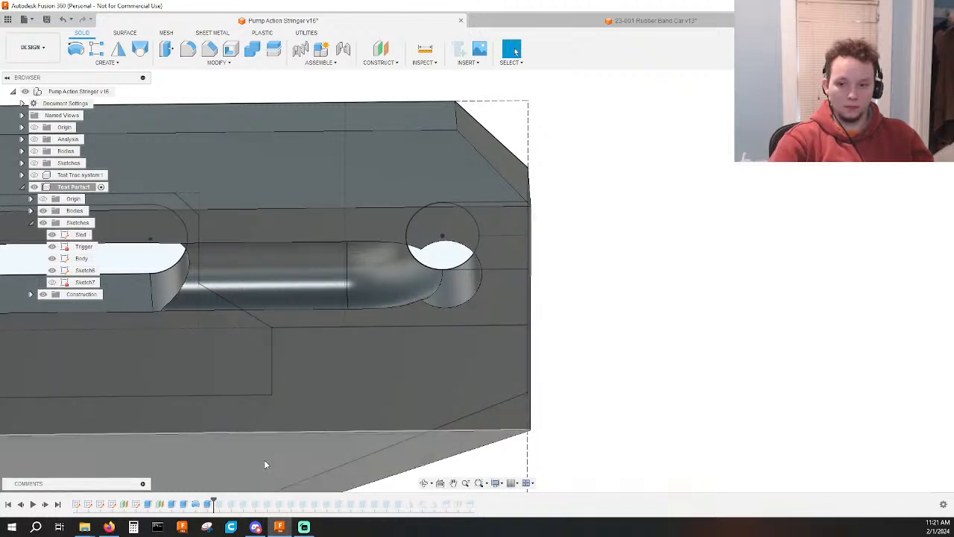
{"action": "double_click", "coordinate": [196, 505]}
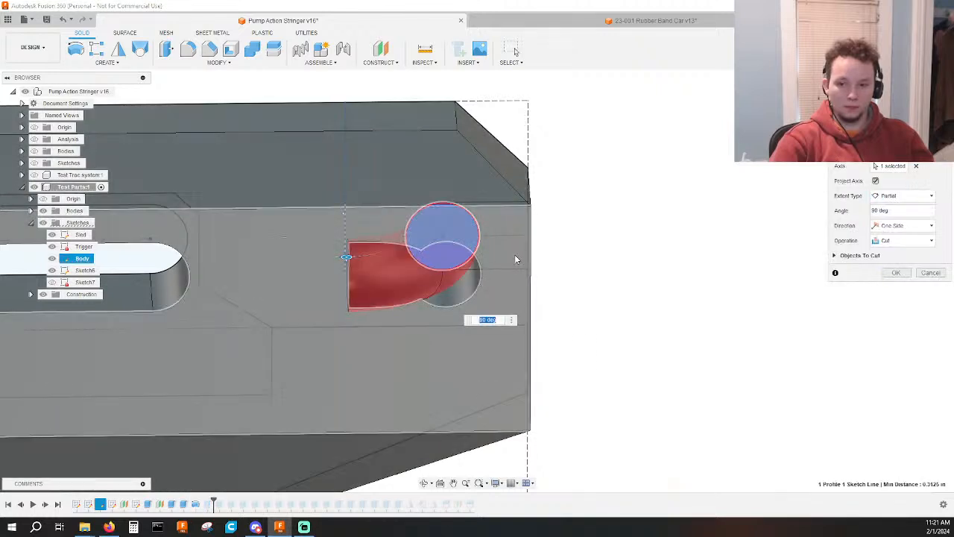
{"action": "left_click", "coordinate": [520, 240]}
{"action": "key", "text": "Return"}
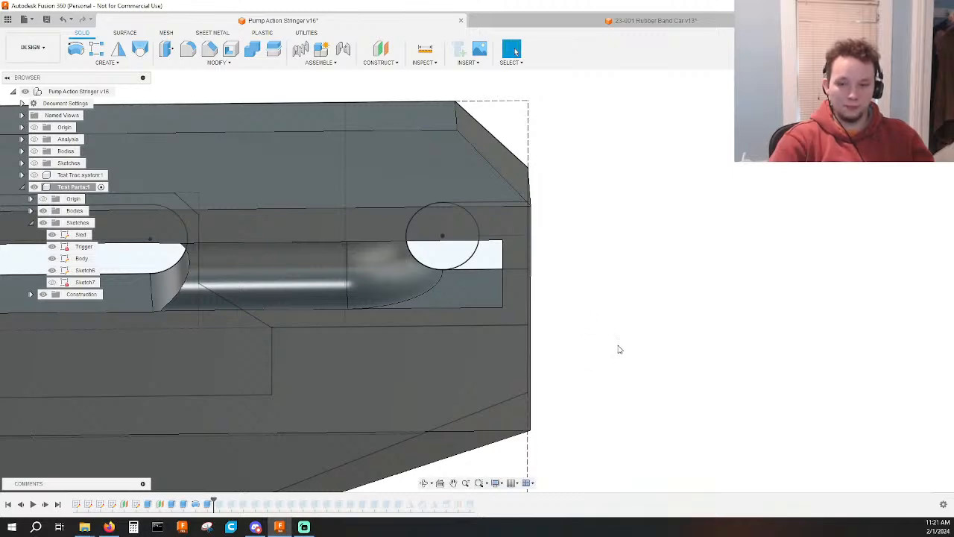
Roll the history back to just after the revolve and extrude the rectangular area beside the circle up to the body's opposite side face.
{"action": "middle_click_drag", "start_coordinate": [618, 349], "coordinate": [472, 356], "text": "shift"}
{"action": "key", "text": "e"}
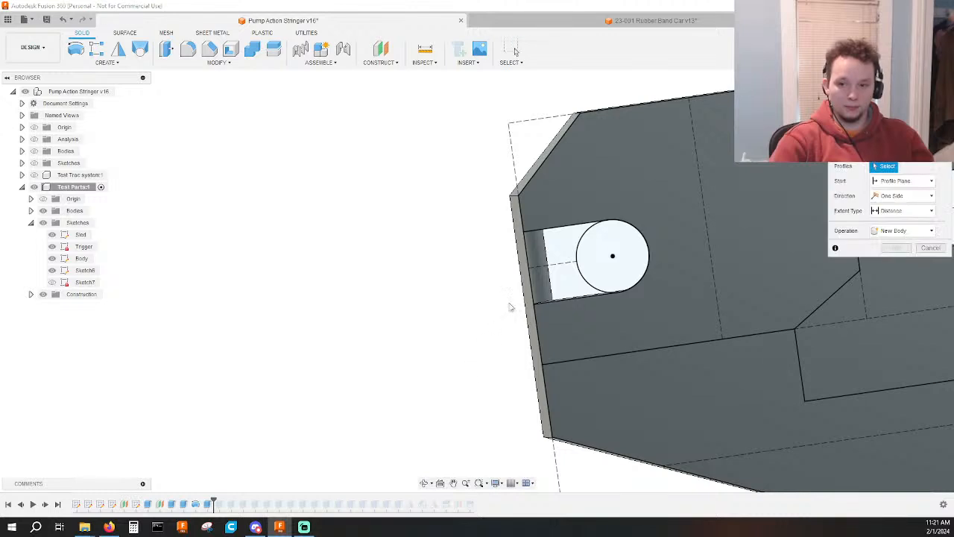
{"action": "key", "text": "Escape"}
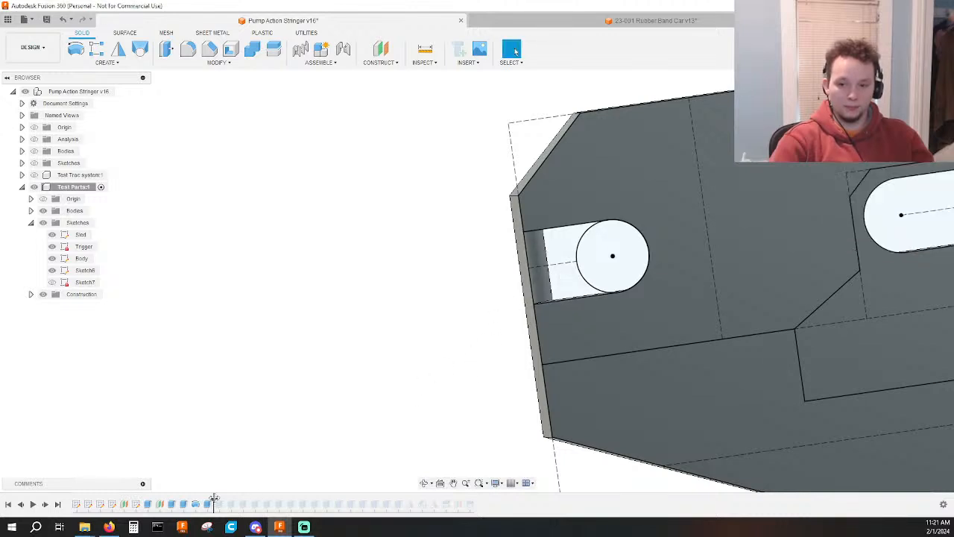
{"action": "left_click_drag", "start_coordinate": [213, 498], "coordinate": [202, 498]}
{"action": "mouse_move", "coordinate": [371, 379]}
{"action": "middle_mouse_down", "text": "shift"}
{"action": "mouse_move", "coordinate": [428, 366]}
{"action": "mouse_move", "coordinate": [377, 384]}
{"action": "middle_mouse_up", "text": "shift"}
{"action": "key", "text": "e"}
{"action": "left_click", "coordinate": [551, 287]}
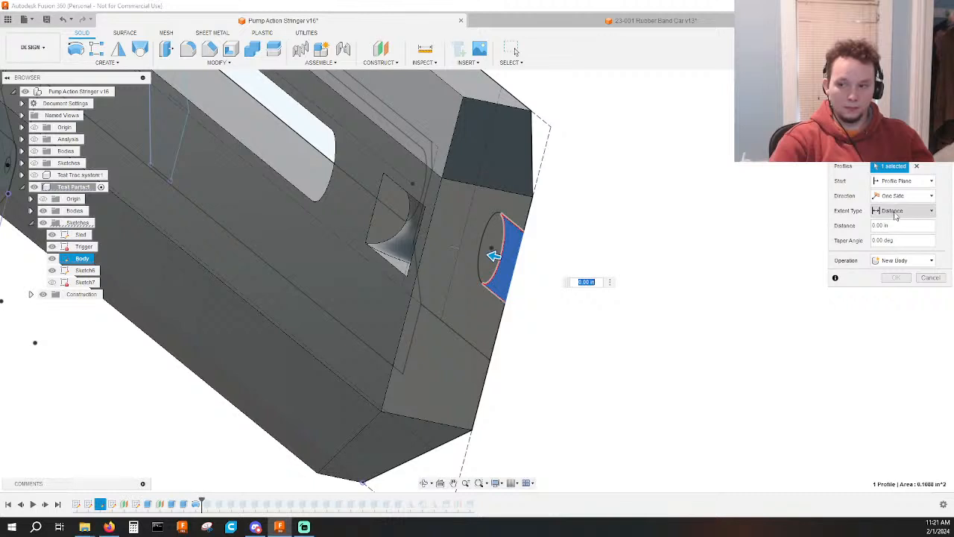
{"action": "left_click", "coordinate": [902, 211]}
{"action": "left_click", "coordinate": [897, 234]}
{"action": "left_click", "coordinate": [405, 311]}
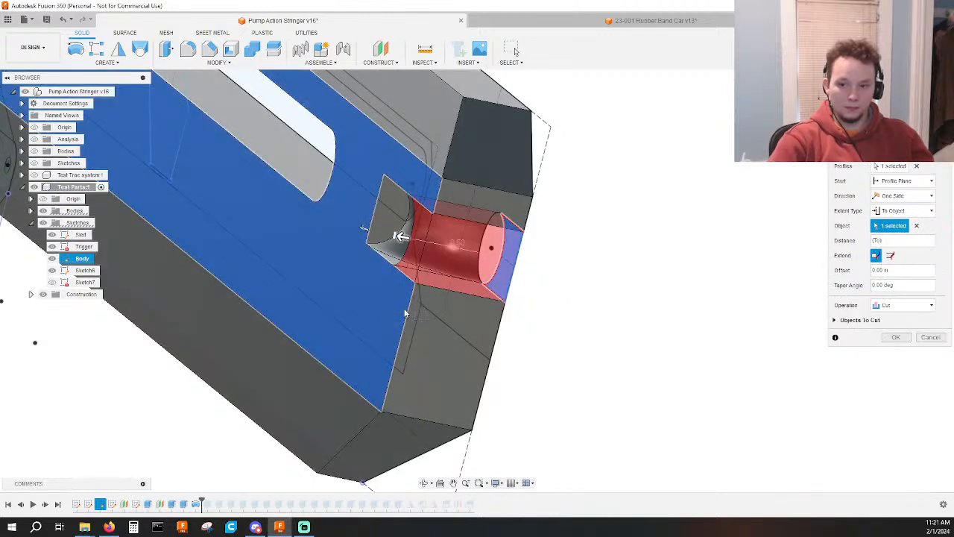
{"action": "key", "text": "Return"}
Change the operation of the rectangular area's extrude to Join.
{"action": "double_click", "coordinate": [208, 504]}
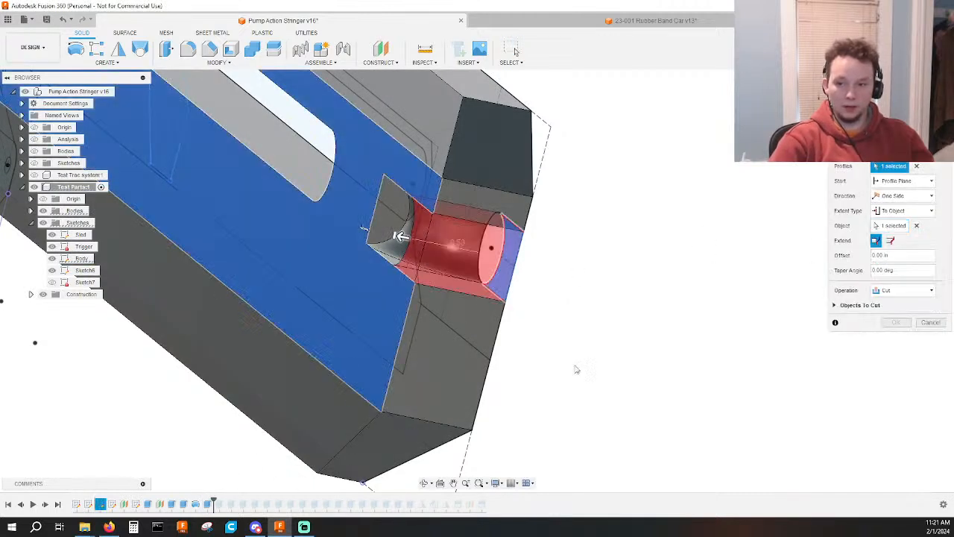
{"action": "left_click", "coordinate": [895, 291]}
{"action": "left_click", "coordinate": [891, 304]}
{"action": "left_click", "coordinate": [900, 322]}
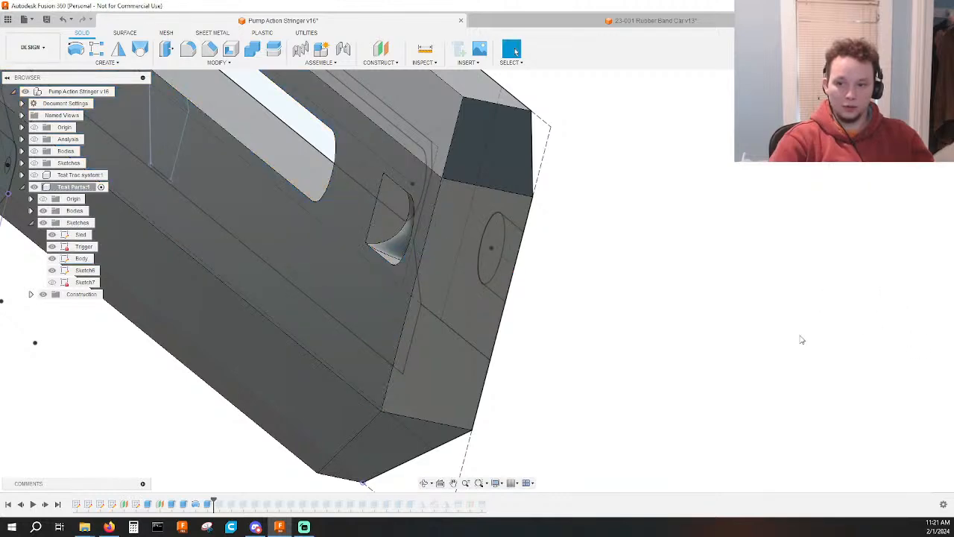
Roll the history forward past the mirror features and hide the component's sketches, showing the whole body from the side.
{"action": "middle_click_drag", "start_coordinate": [595, 316], "coordinate": [661, 335], "text": "shift"}
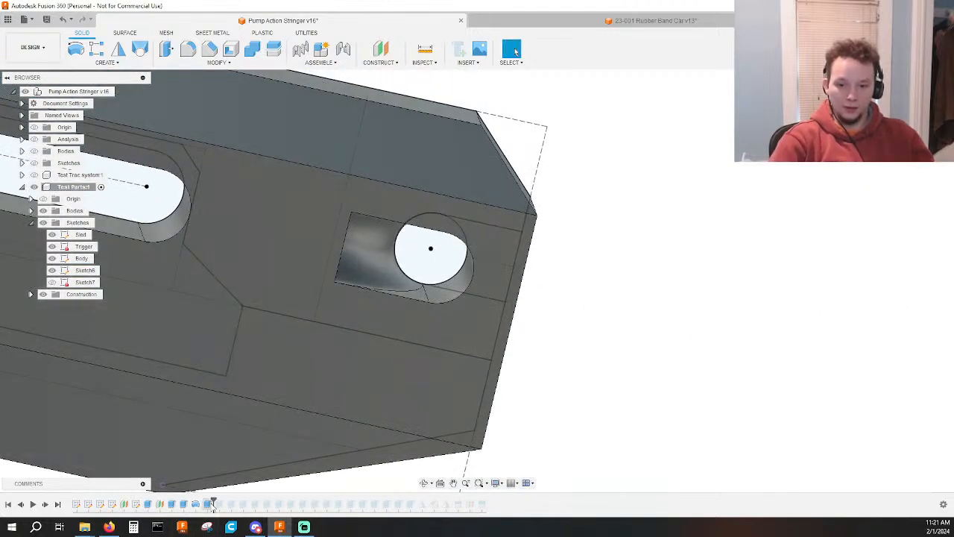
{"action": "left_click_drag", "start_coordinate": [215, 501], "coordinate": [451, 498]}
{"action": "middle_click_drag", "start_coordinate": [586, 375], "coordinate": [273, 326], "text": "shift"}
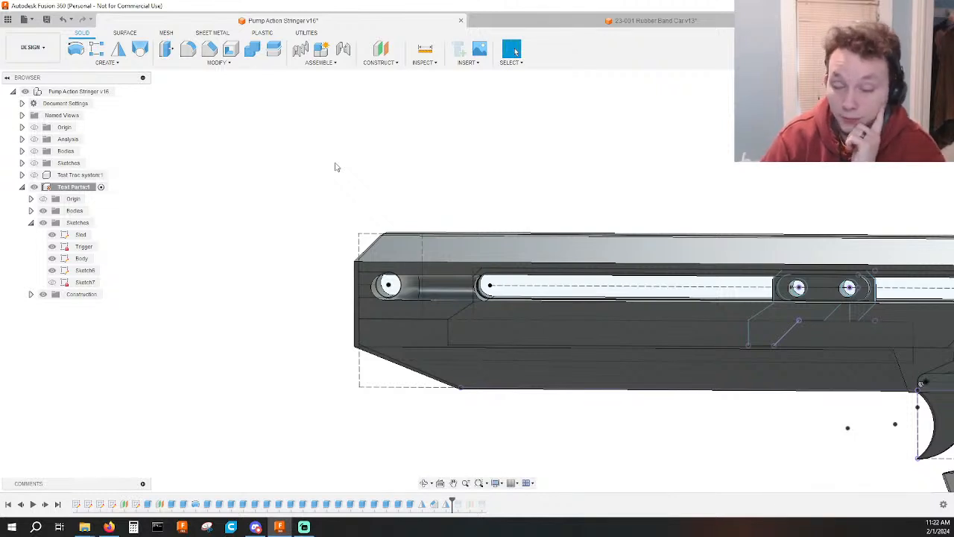
{"action": "scroll", "coordinate": [336, 167], "scroll_direction": "down", "scroll_amount": 5}
{"action": "left_click", "coordinate": [43, 222]}
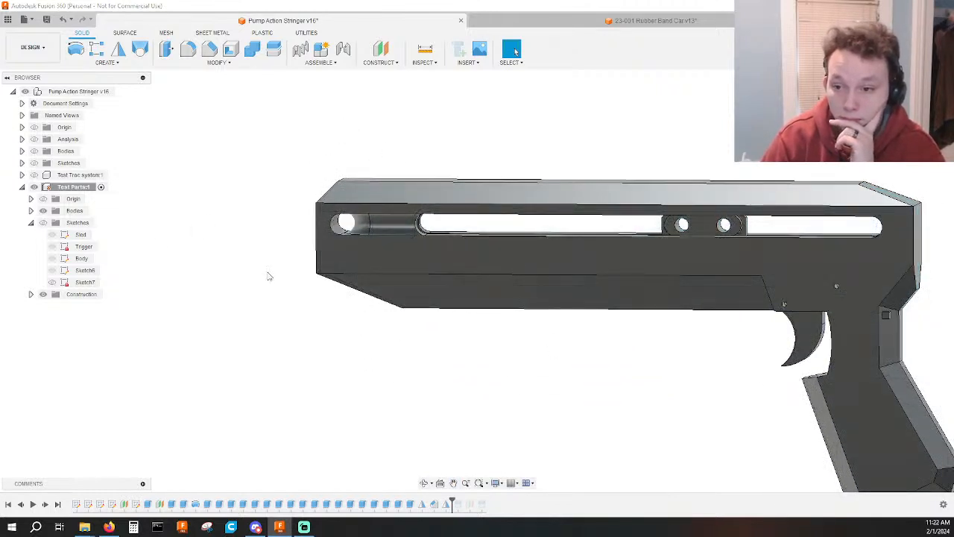
{"action": "left_click", "coordinate": [921, 97]}
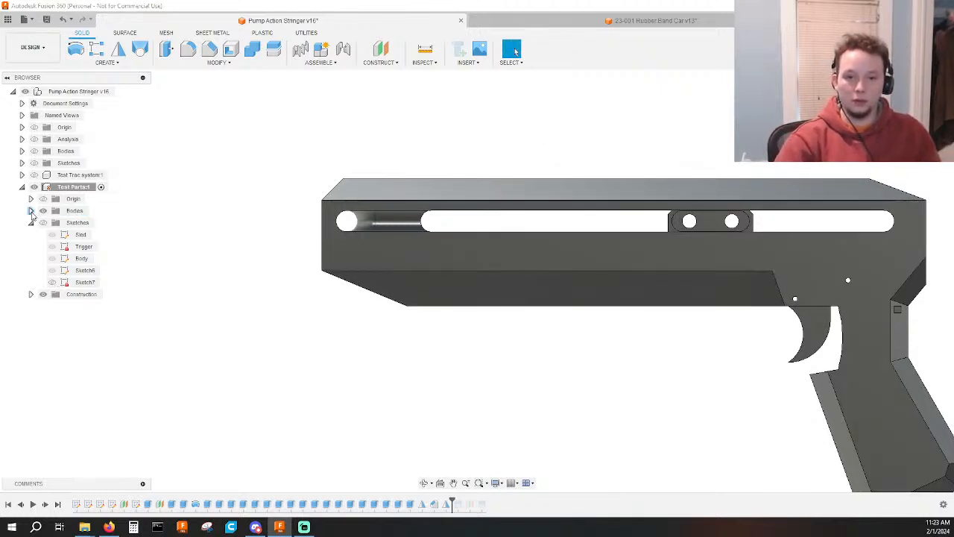
List the component's bodies, select Body, and roll the history back to just after its first extrude to examine the base shape.
{"action": "left_click", "coordinate": [30, 211]}
{"action": "left_click", "coordinate": [53, 235]}
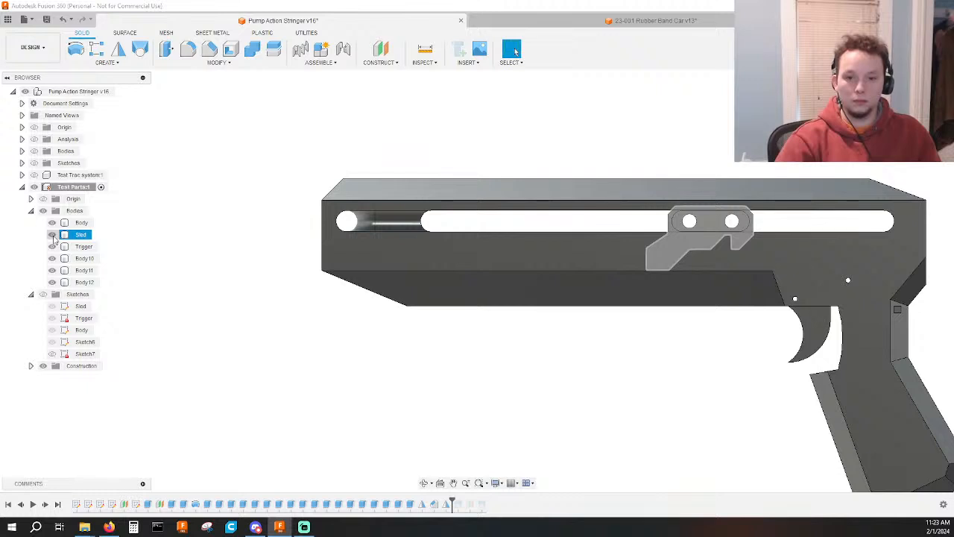
{"action": "left_click", "coordinate": [78, 223]}
{"action": "right_click", "coordinate": [77, 223]}
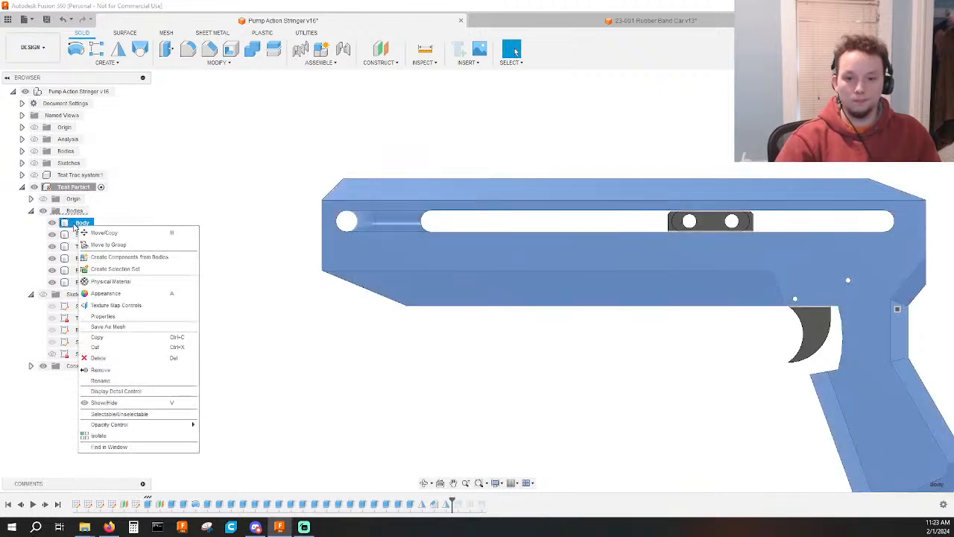
{"action": "left_click", "coordinate": [146, 184]}
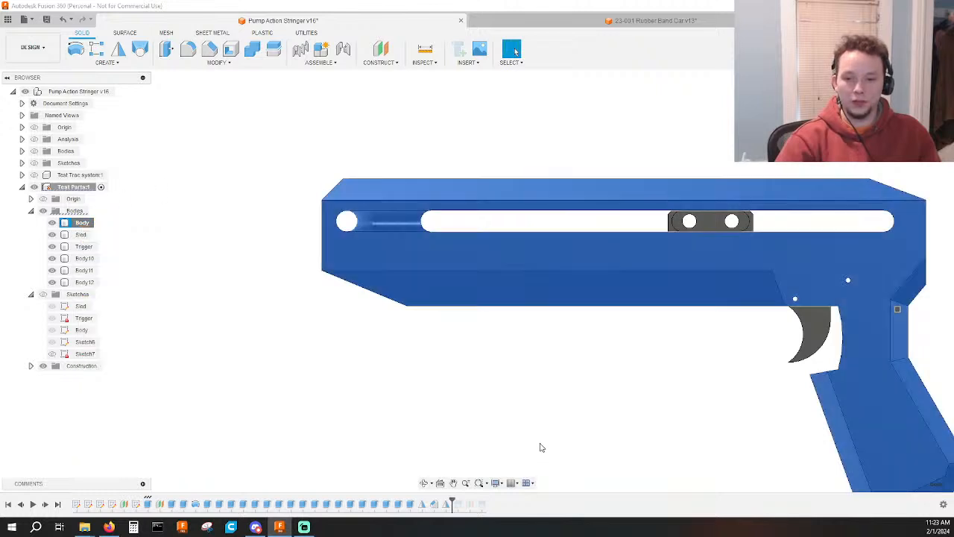
{"action": "left_click_drag", "start_coordinate": [452, 498], "coordinate": [149, 499]}
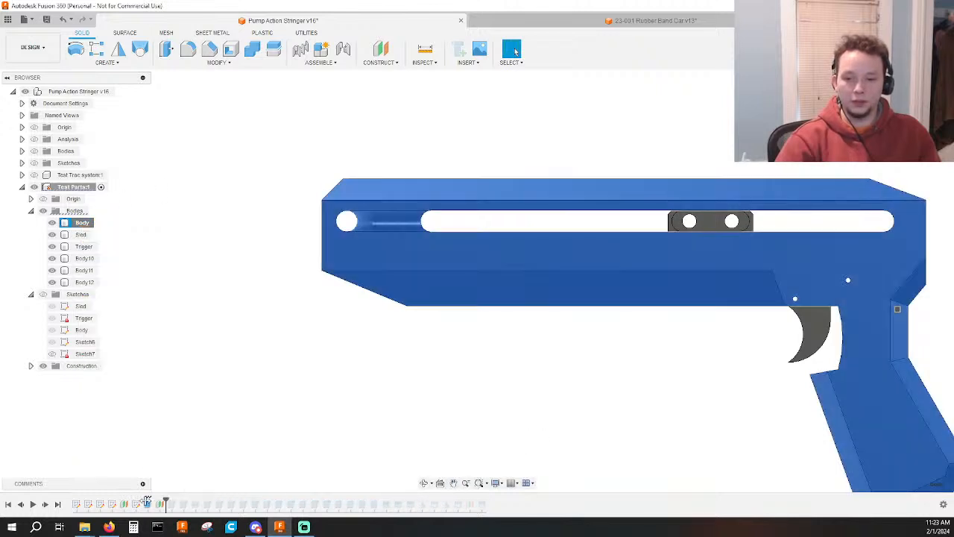
{"action": "left_click", "coordinate": [176, 488]}
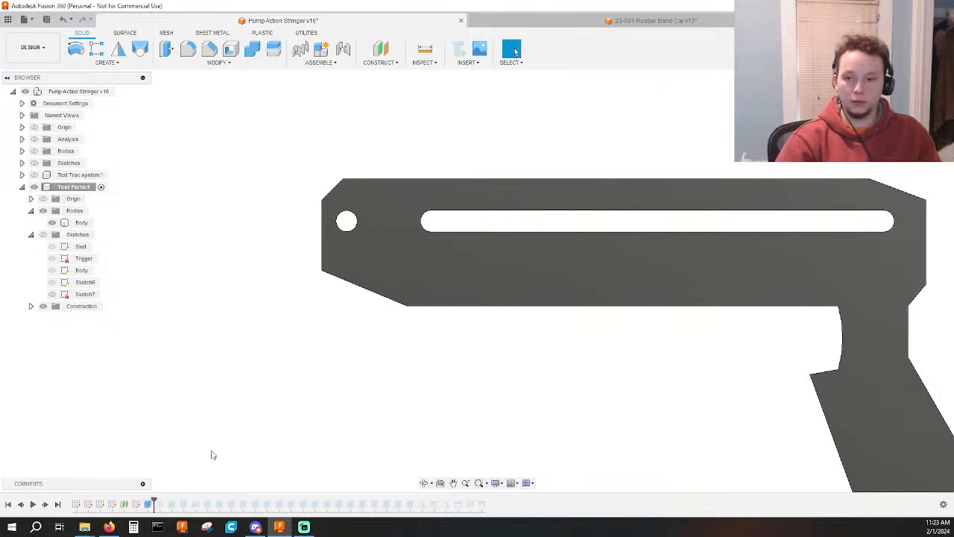
{"action": "mouse_move", "coordinate": [216, 448]}
{"action": "middle_mouse_down", "text": "shift"}
{"action": "mouse_move", "coordinate": [328, 420]}
{"action": "mouse_move", "coordinate": [412, 423]}
{"action": "middle_mouse_up", "text": "shift"}
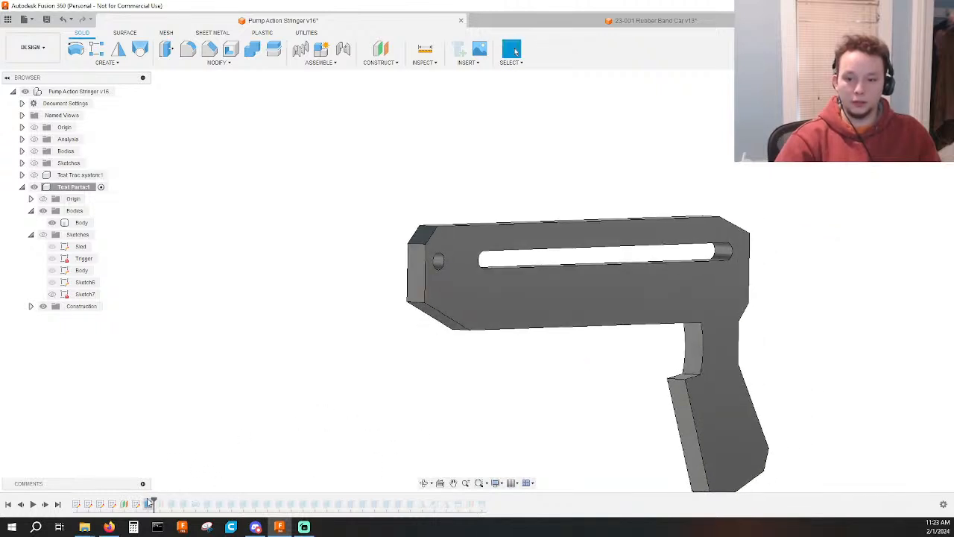
Step the history forward to just after the sled's raised oblong extrude and examine how the sled sits against the body.
{"action": "mouse_move", "coordinate": [154, 499]}
{"action": "left_mouse_down"}
{"action": "mouse_move", "coordinate": [290, 501]}
{"action": "mouse_move", "coordinate": [260, 504]}
{"action": "left_mouse_up"}
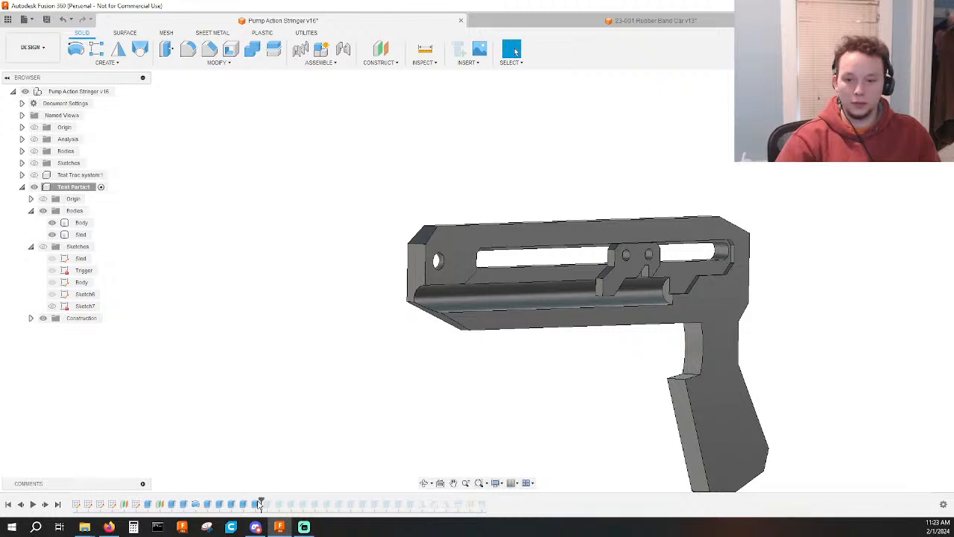
{"action": "left_click_drag", "start_coordinate": [252, 500], "coordinate": [271, 501]}
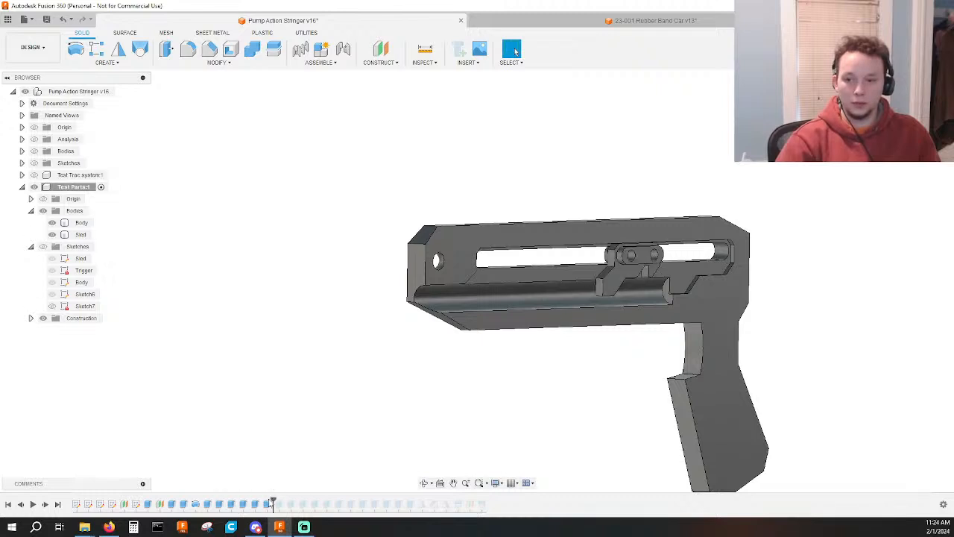
{"action": "scroll", "coordinate": [617, 289], "scroll_direction": "up", "scroll_amount": 5}
{"action": "middle_click_drag", "start_coordinate": [596, 358], "coordinate": [552, 328], "text": "shift"}
{"action": "scroll", "coordinate": [534, 264], "scroll_direction": "up", "scroll_amount": 3}
{"action": "left_click", "coordinate": [498, 240]}
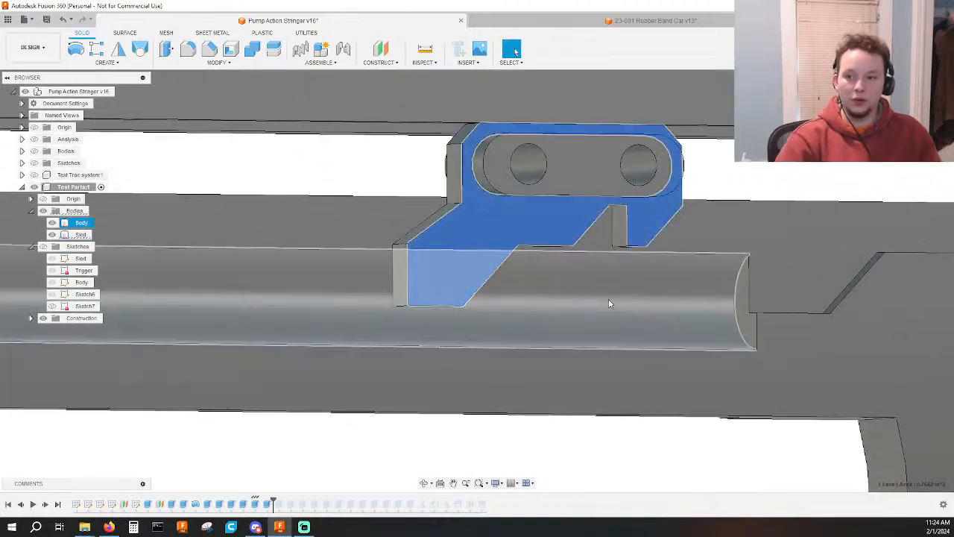
{"action": "middle_click_drag", "start_coordinate": [608, 303], "coordinate": [522, 415], "text": "shift"}
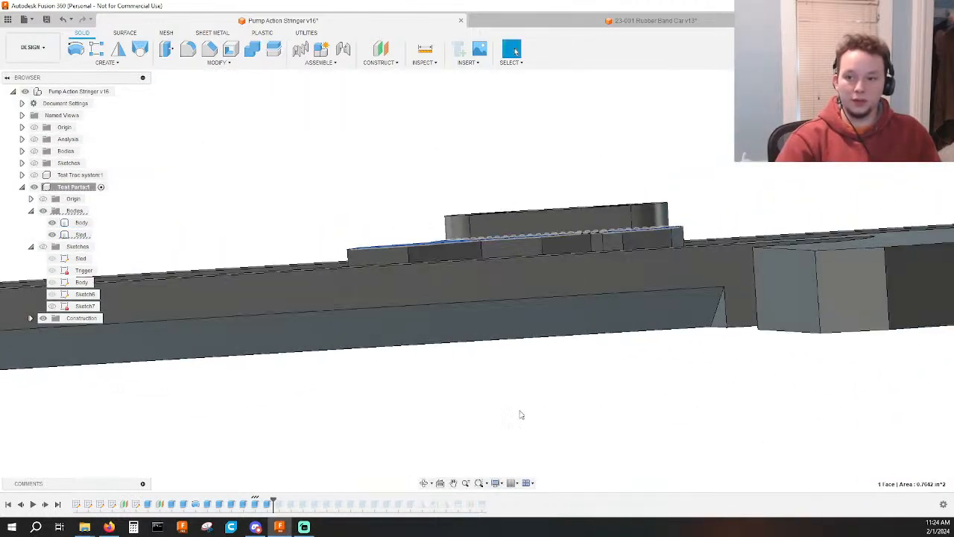
{"action": "left_click", "coordinate": [521, 415]}
{"action": "left_click", "coordinate": [916, 105]}
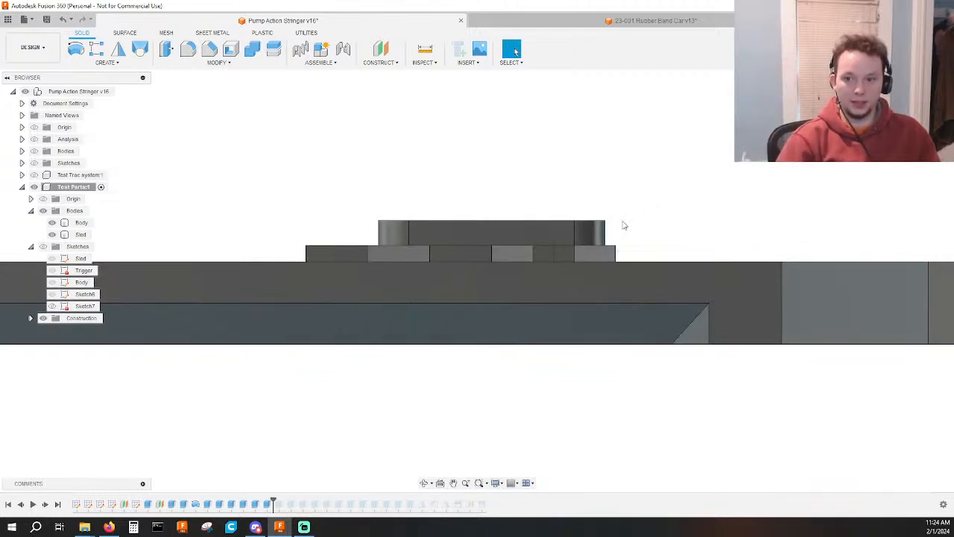
{"action": "middle_click_drag", "start_coordinate": [625, 226], "coordinate": [624, 282], "text": "shift"}
{"action": "left_click", "coordinate": [625, 287]}
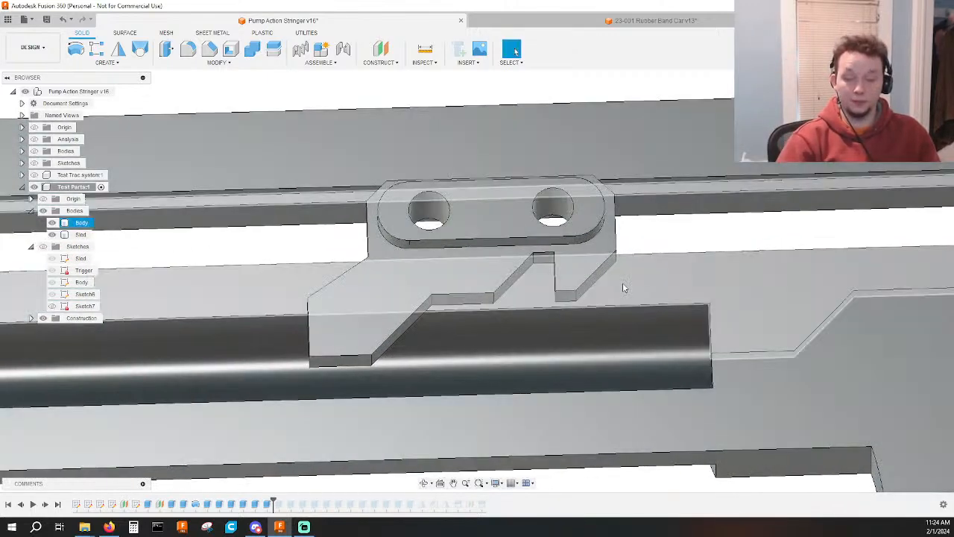
Remove the oblong profile from the sled plate's 0.2 in symmetric extrude, leaving only the outer plate profile selected.
{"action": "middle_click_drag", "start_coordinate": [667, 232], "coordinate": [705, 271], "text": "shift"}
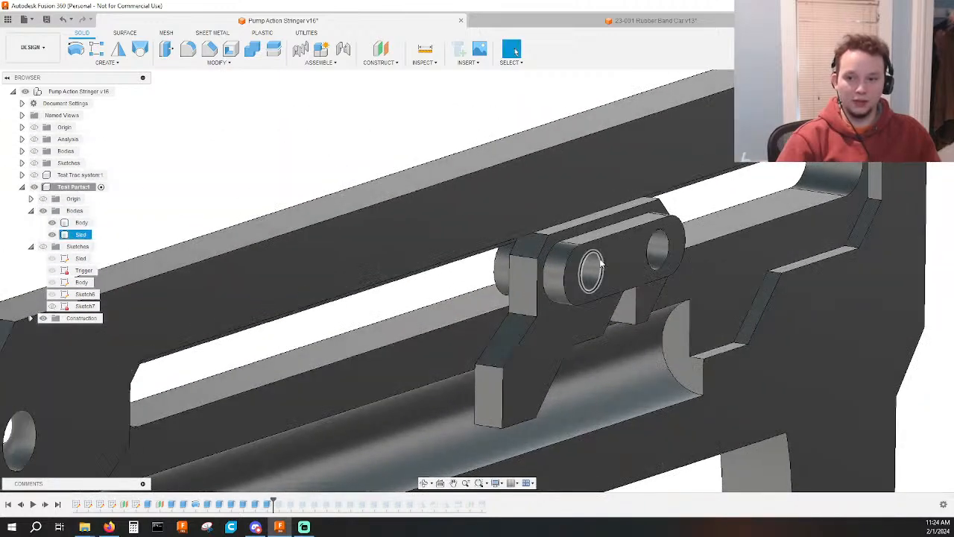
{"action": "left_click", "coordinate": [618, 258]}
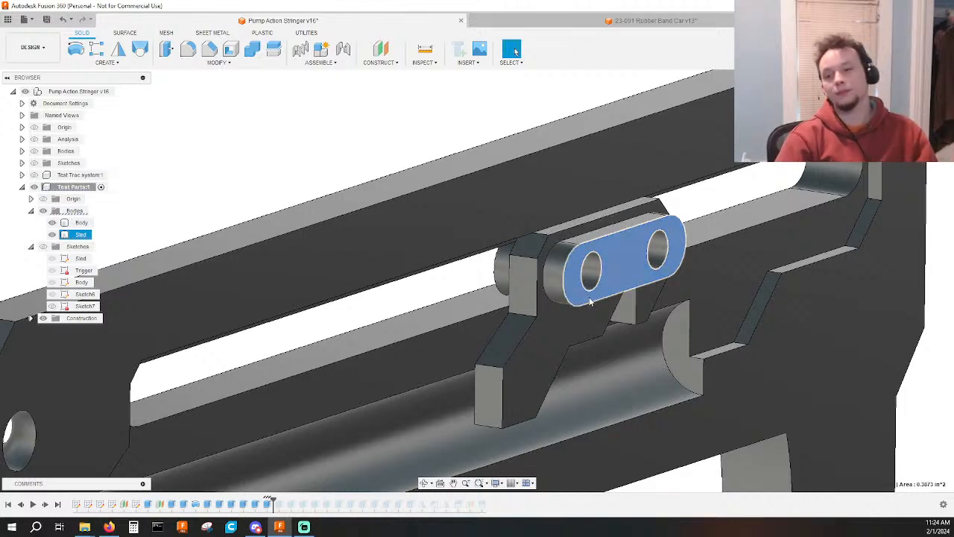
{"action": "key", "text": "Escape"}
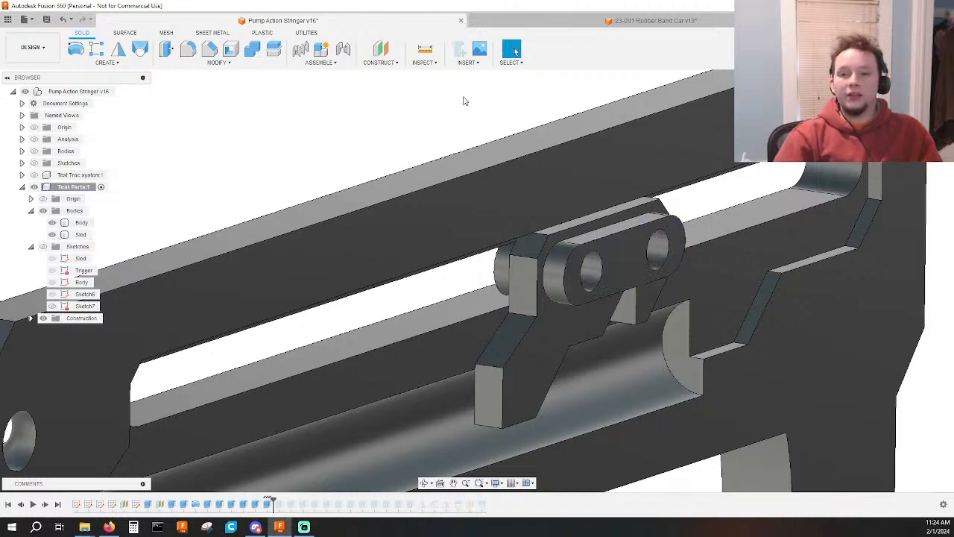
{"action": "left_click", "coordinate": [551, 305]}
{"action": "left_click", "coordinate": [572, 284]}
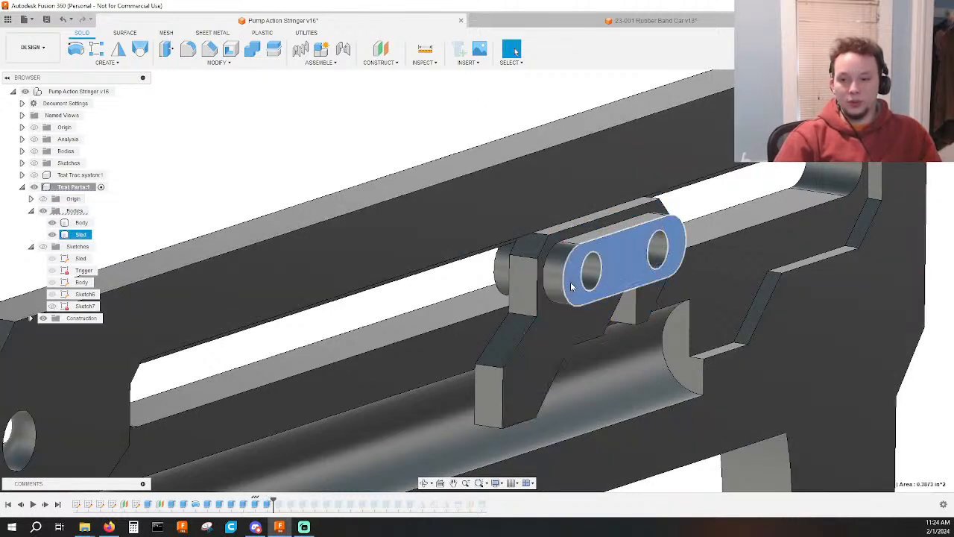
{"action": "left_click", "coordinate": [561, 282]}
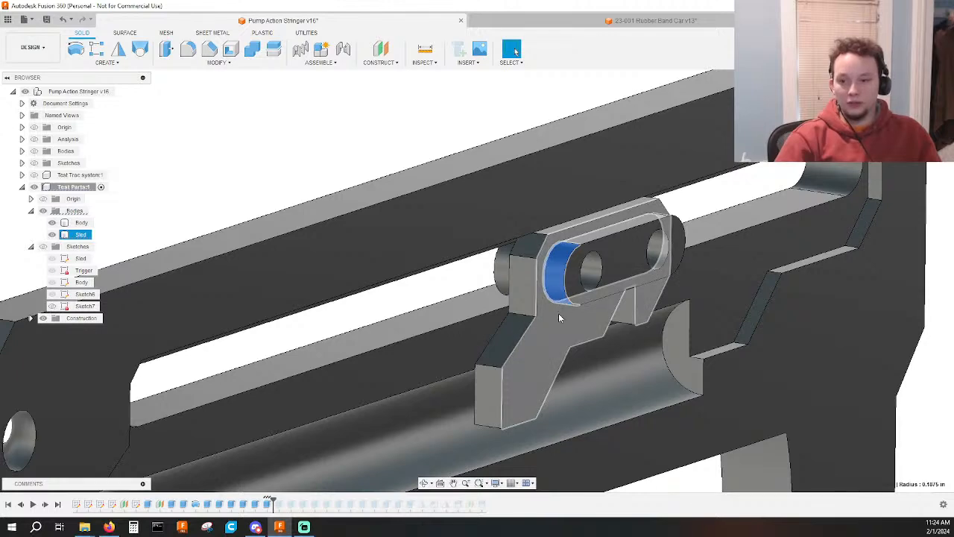
{"action": "left_click", "coordinate": [578, 278]}
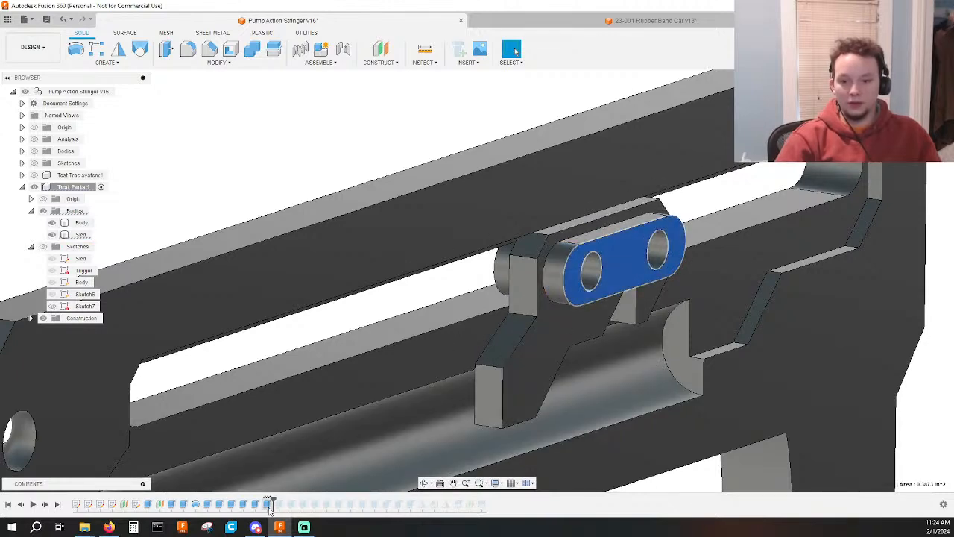
{"action": "double_click", "coordinate": [269, 503]}
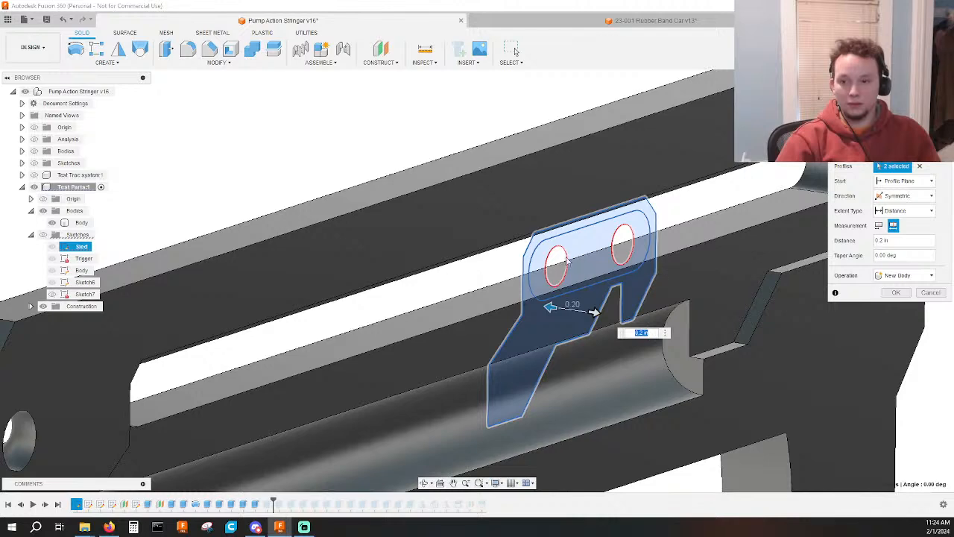
{"action": "left_click", "coordinate": [43, 235]}
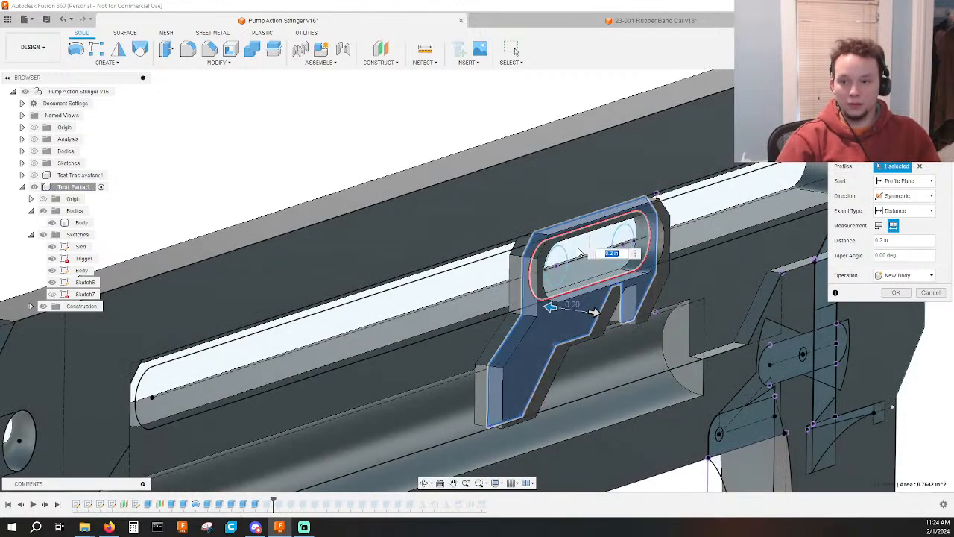
{"action": "key", "text": "Return"}
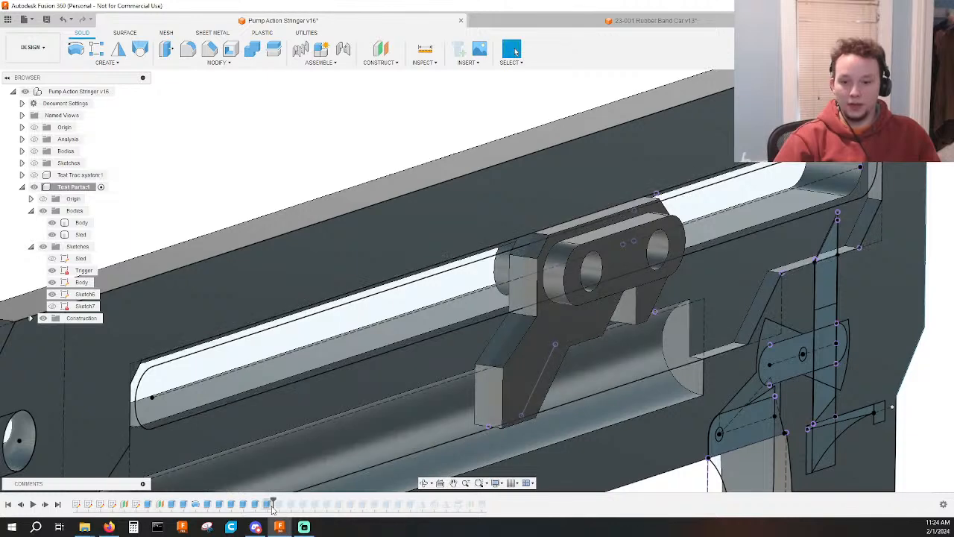
Change the operation of the sled oblong's 0.5 in symmetric extrude to New Body.
{"action": "left_click", "coordinate": [618, 256]}
{"action": "key", "text": "e"}
{"action": "scroll", "coordinate": [627, 261], "scroll_direction": "up", "scroll_amount": 1}
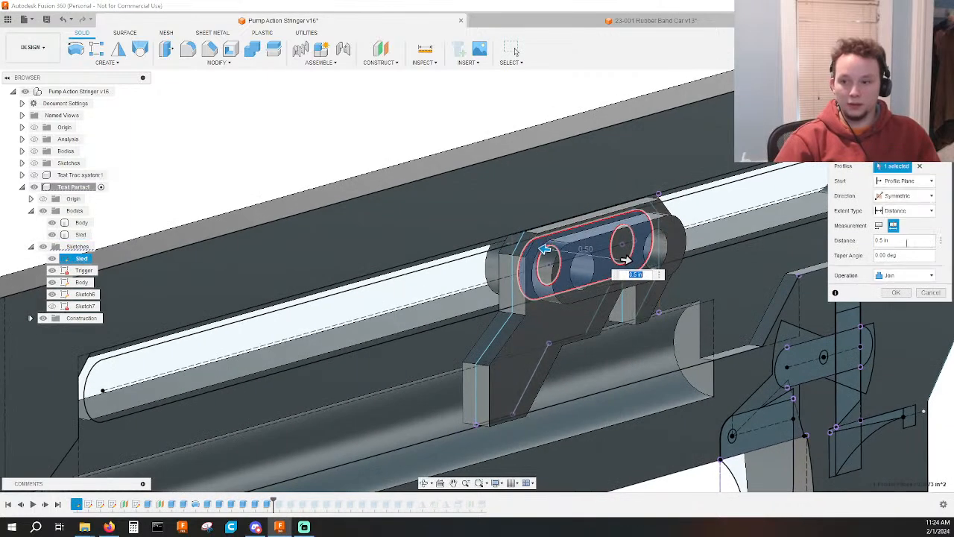
{"action": "left_click", "coordinate": [928, 275]}
{"action": "left_click", "coordinate": [894, 307]}
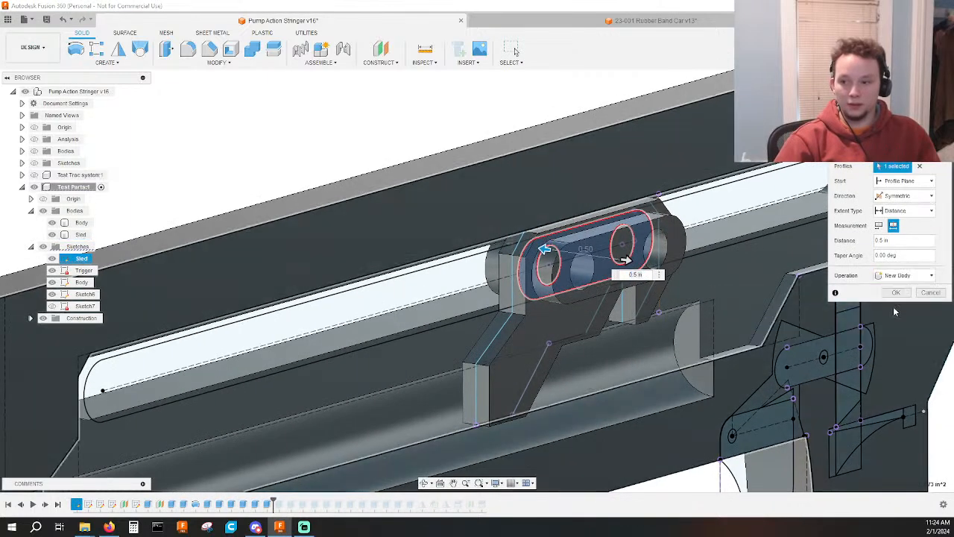
{"action": "left_click", "coordinate": [893, 290]}
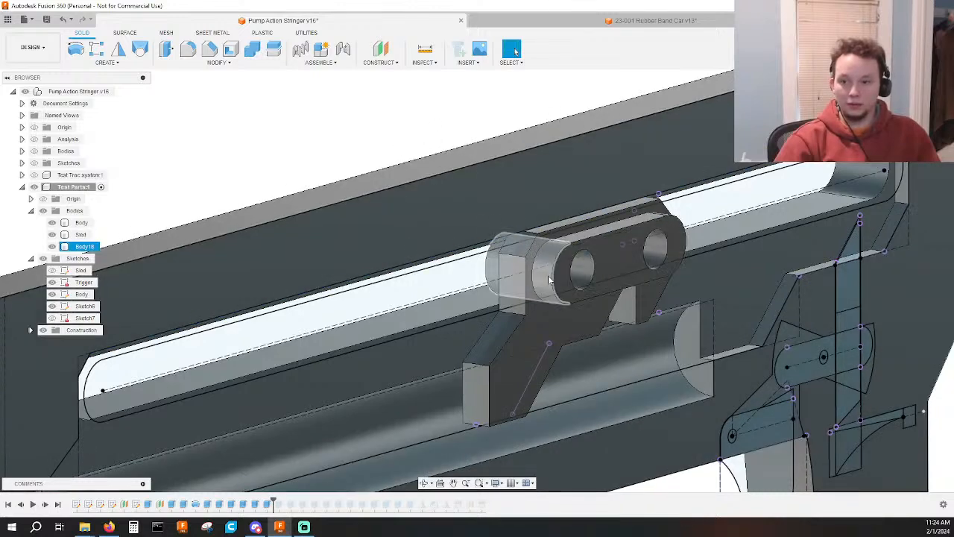
Hide the separate oblong body and add the oblong profile back to the sled plate's 0.2 in extrude.
{"action": "left_click", "coordinate": [543, 279]}
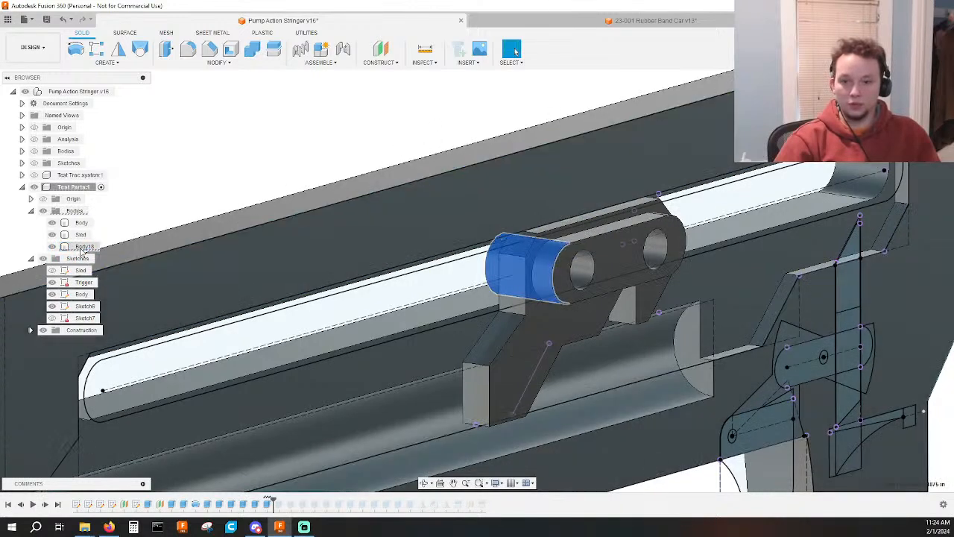
{"action": "left_click", "coordinate": [52, 247]}
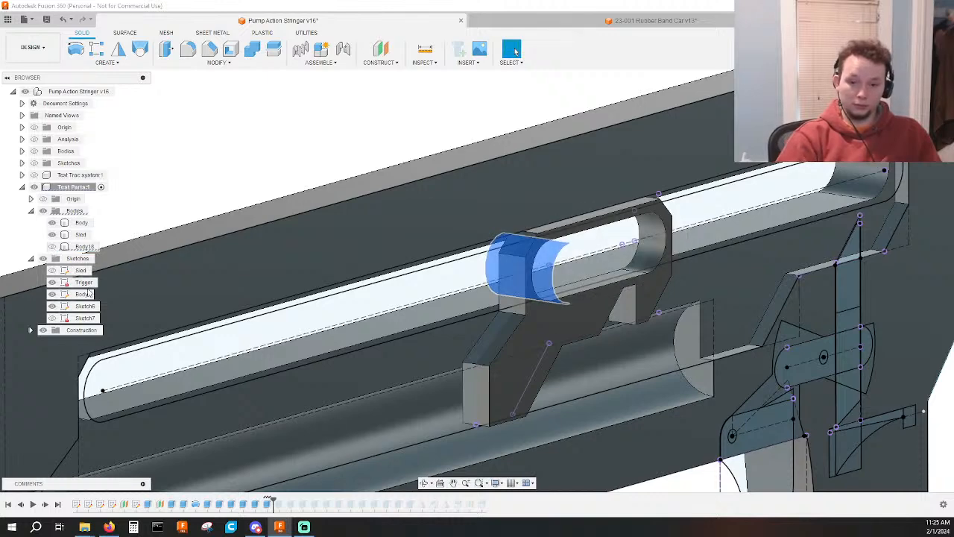
{"action": "left_click", "coordinate": [81, 222]}
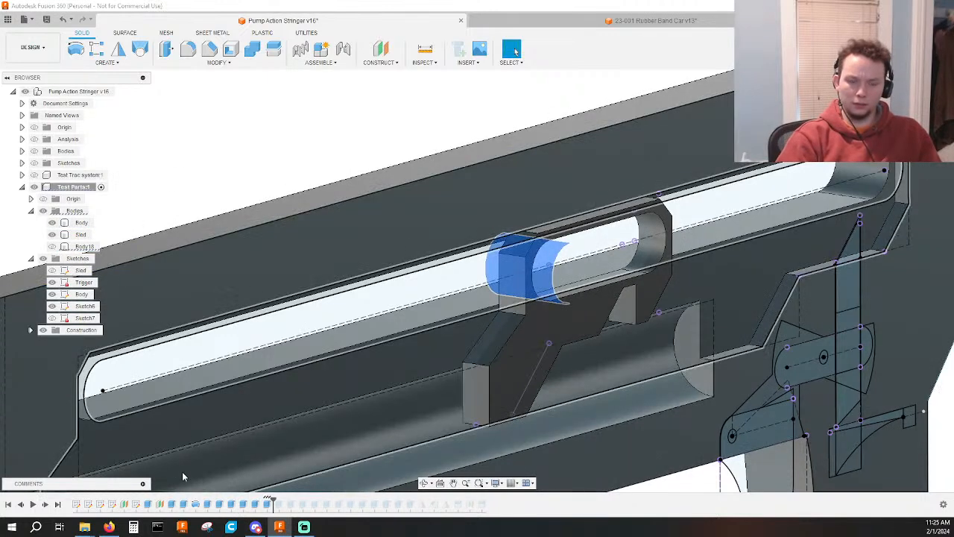
{"action": "left_click", "coordinate": [267, 506]}
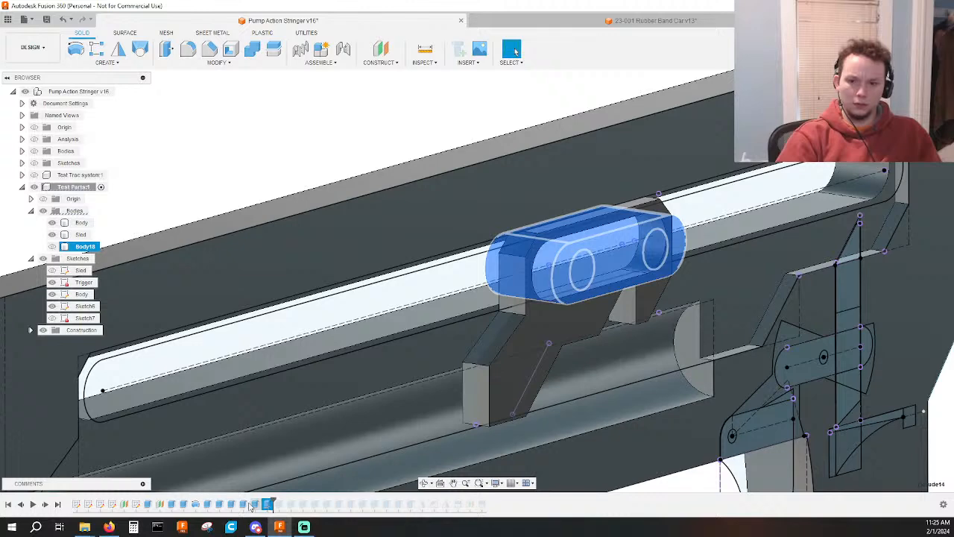
{"action": "double_click", "coordinate": [252, 507]}
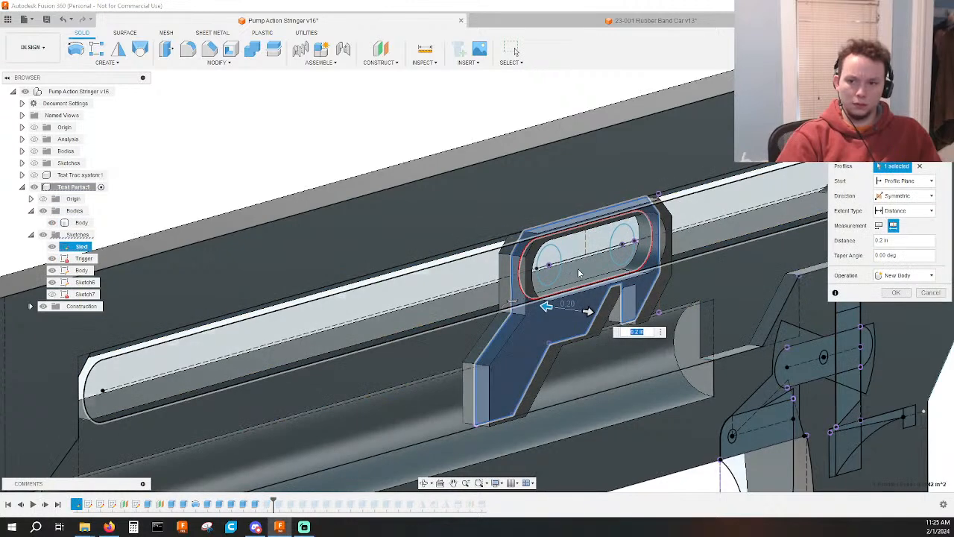
{"action": "left_click", "coordinate": [581, 268]}
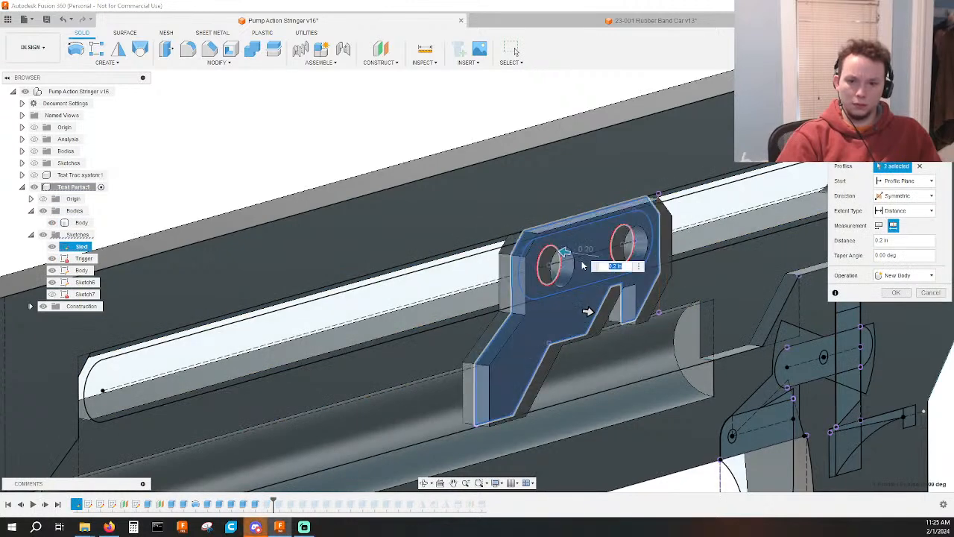
{"action": "key", "text": "Return"}
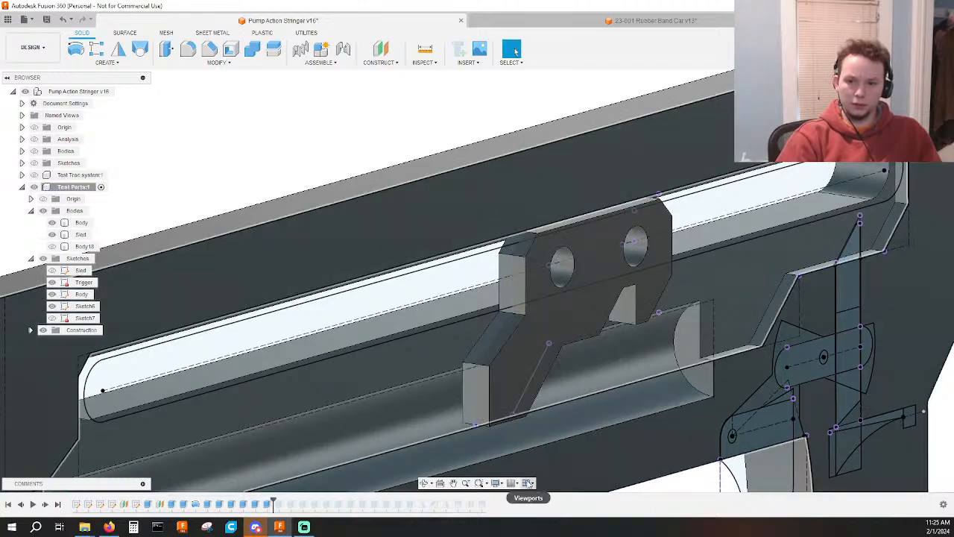
Roll the history forward past the next extrude, show the oblong body again and examine how it fits the sled and slot.
{"action": "middle_click_drag", "start_coordinate": [591, 434], "coordinate": [544, 280], "text": "shift"}
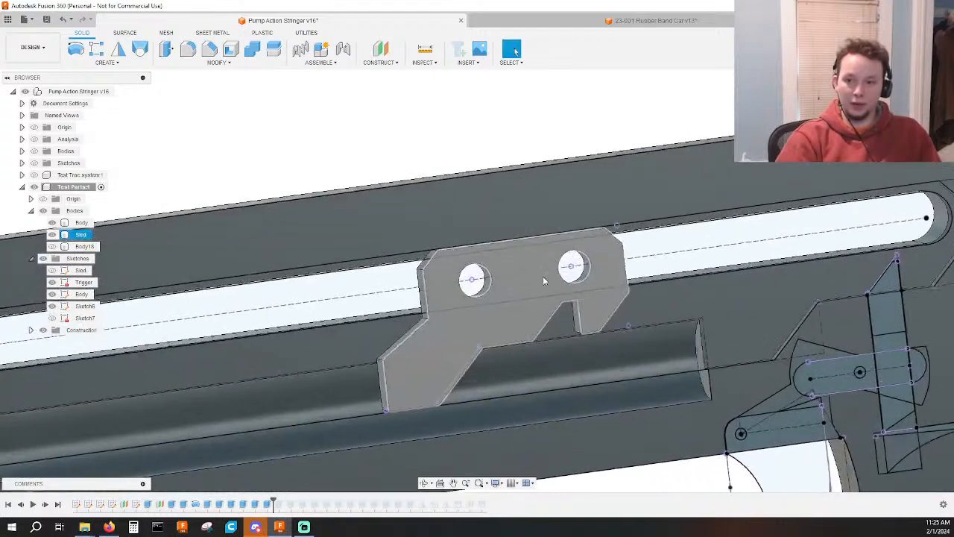
{"action": "scroll", "coordinate": [529, 280], "scroll_direction": "up", "scroll_amount": 2}
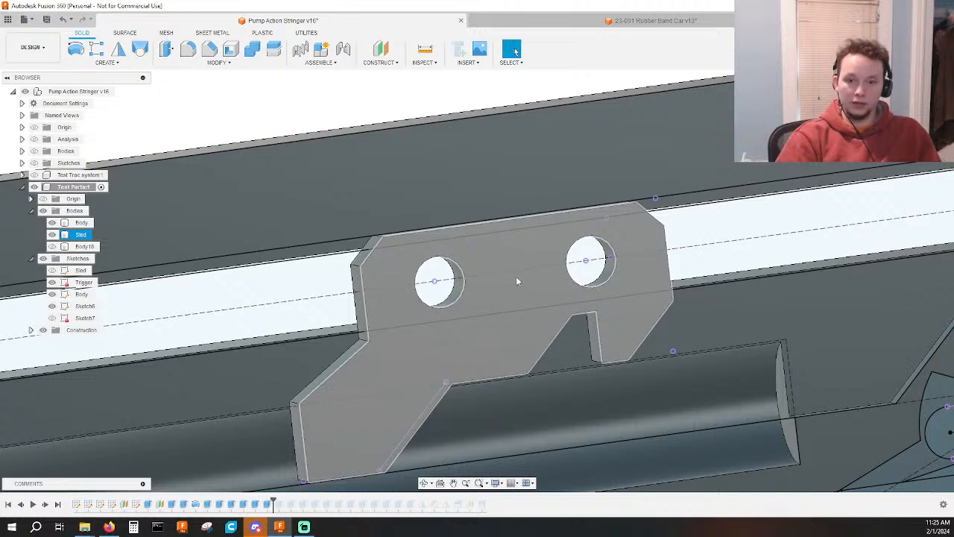
{"action": "left_click_drag", "start_coordinate": [274, 505], "coordinate": [285, 503]}
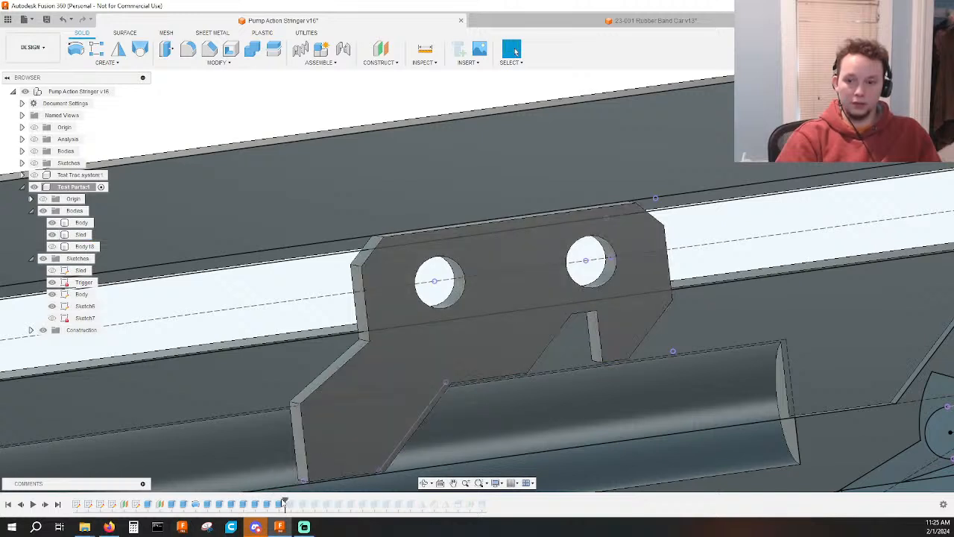
{"action": "double_click", "coordinate": [268, 505]}
{"action": "middle_click_drag", "start_coordinate": [348, 401], "coordinate": [399, 403], "text": "shift"}
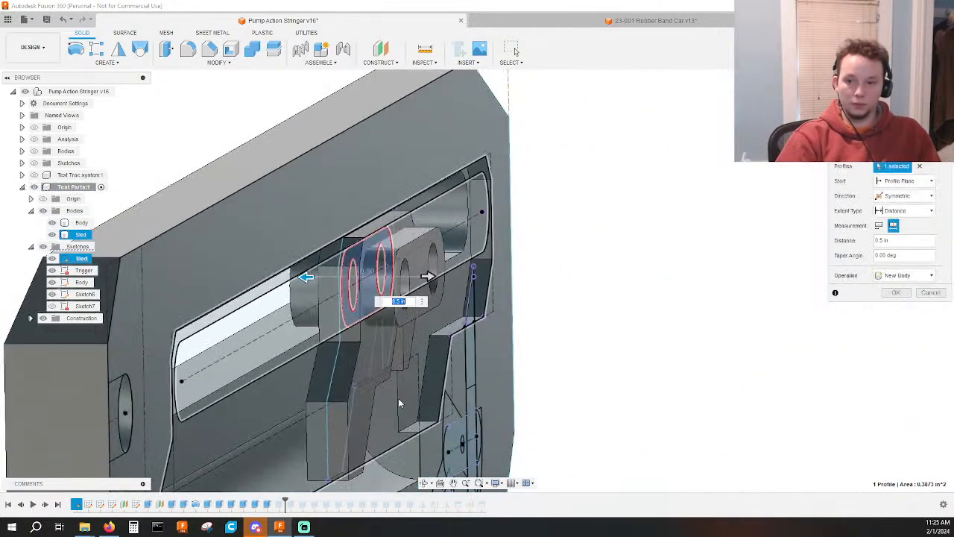
{"action": "key", "text": "Escape"}
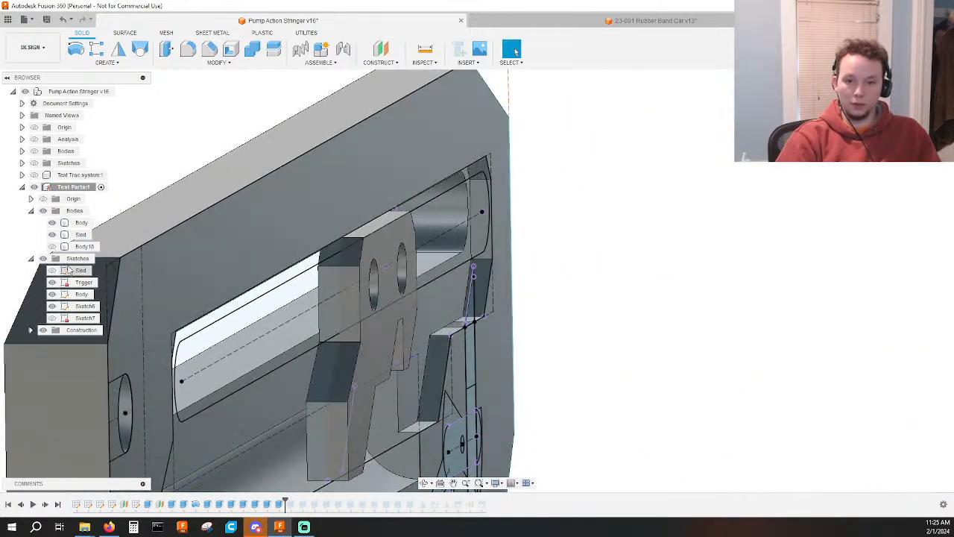
{"action": "left_click", "coordinate": [52, 246]}
{"action": "left_click", "coordinate": [419, 277]}
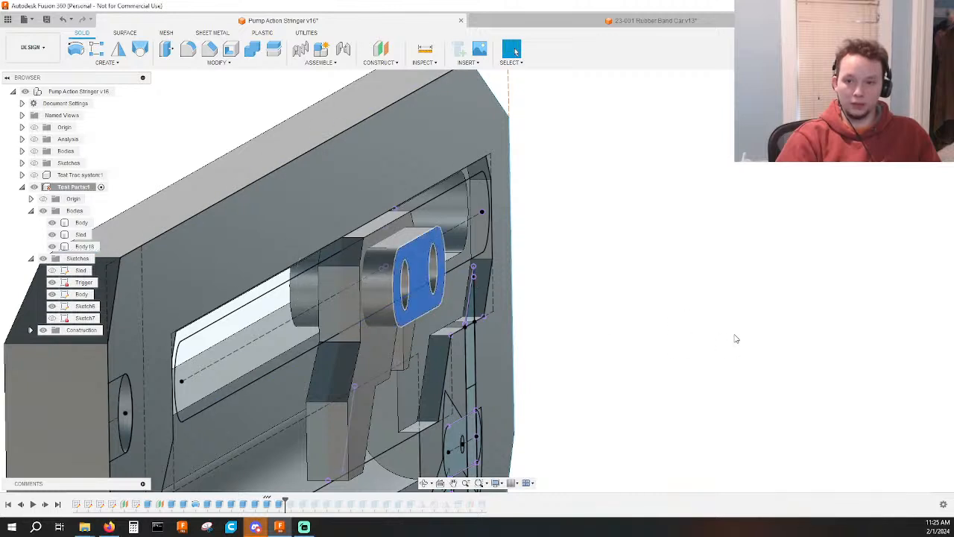
{"action": "left_click", "coordinate": [737, 339]}
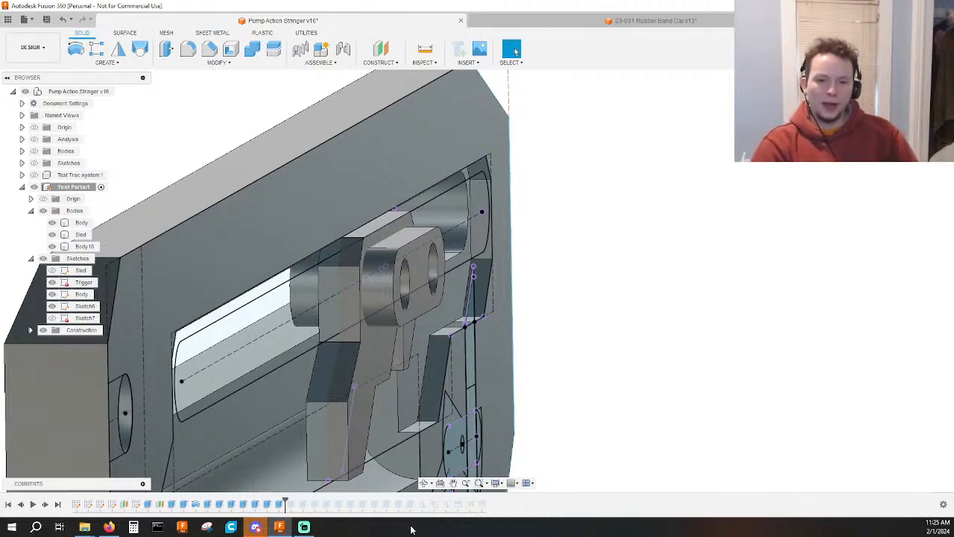
Delete the two extrude features that form the sled plate and its oblong.
{"action": "left_click", "coordinate": [256, 508]}
{"action": "left_click", "coordinate": [266, 508], "text": "ctrl"}
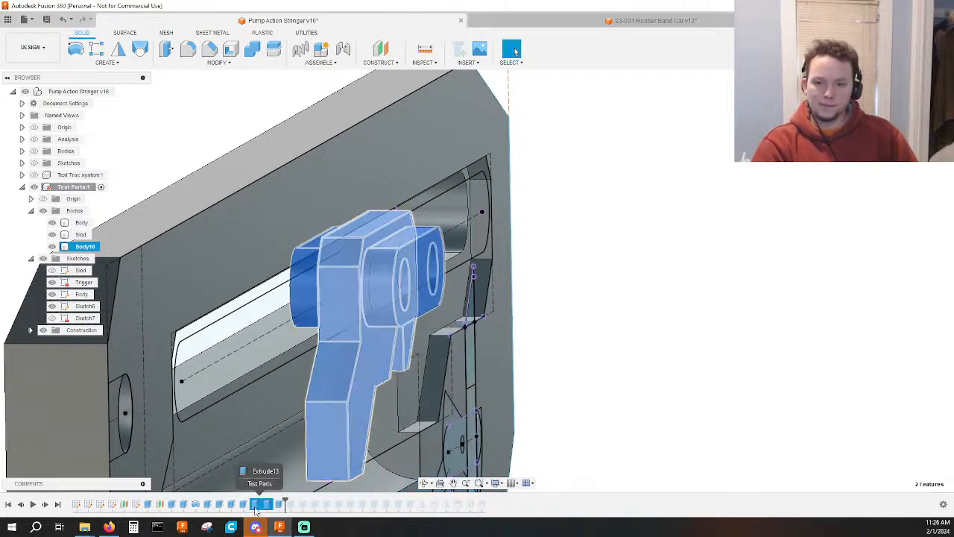
{"action": "key", "text": "Delete"}
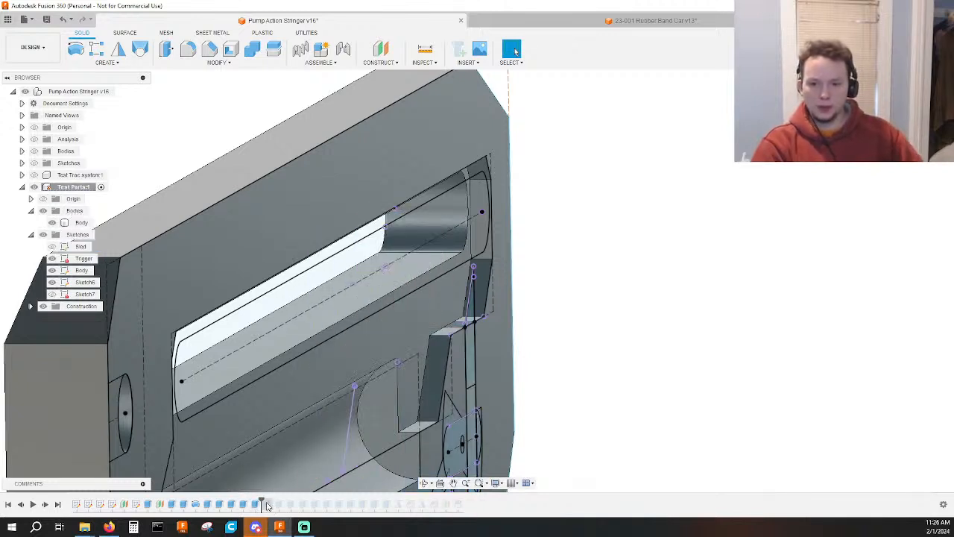
Roll the history back to before the component's first extrude and show the Sled sketch together with the other sketches.
{"action": "left_click_drag", "start_coordinate": [261, 501], "coordinate": [143, 503]}
{"action": "scroll", "coordinate": [517, 393], "scroll_direction": "down", "scroll_amount": 4}
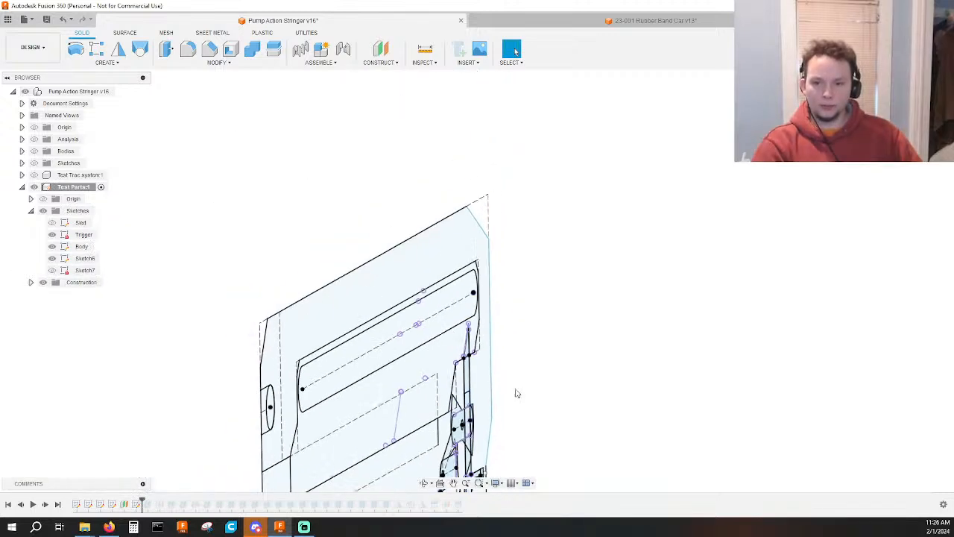
{"action": "middle_click_drag", "start_coordinate": [648, 413], "coordinate": [614, 401], "text": "shift"}
{"action": "left_click", "coordinate": [53, 247]}
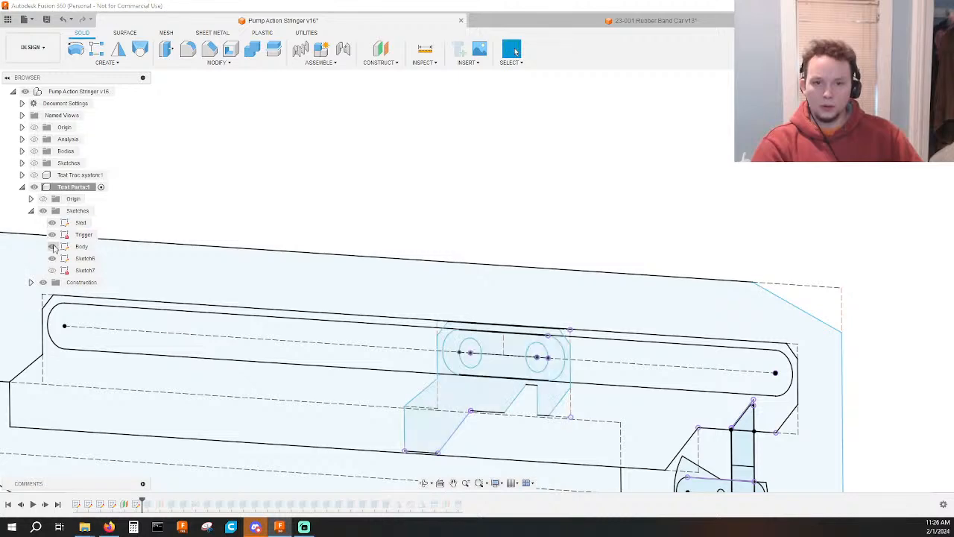
{"action": "scroll", "coordinate": [478, 223], "scroll_direction": "down", "scroll_amount": 2}
{"action": "middle_click_drag", "start_coordinate": [500, 228], "coordinate": [528, 258], "text": "shift"}
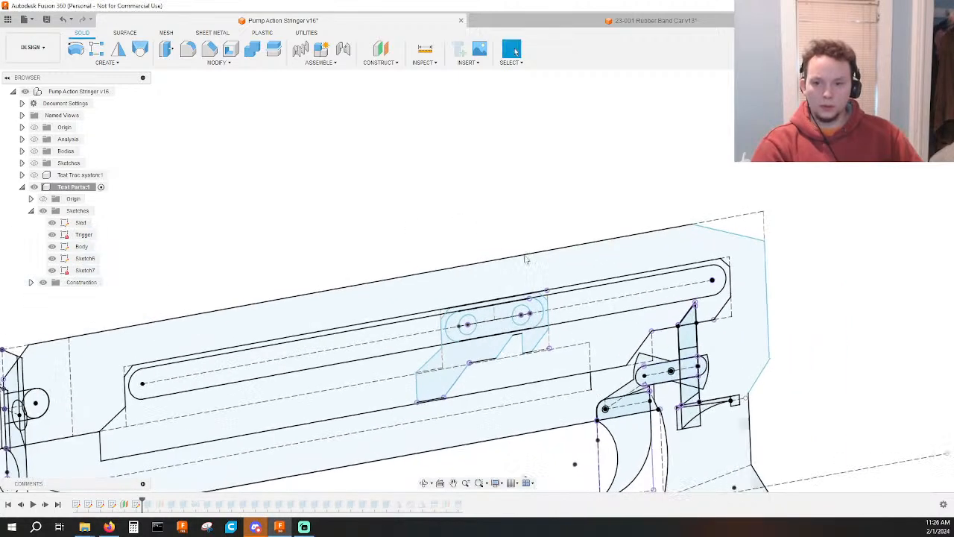
{"action": "left_click", "coordinate": [489, 345]}
{"action": "left_click", "coordinate": [440, 242]}
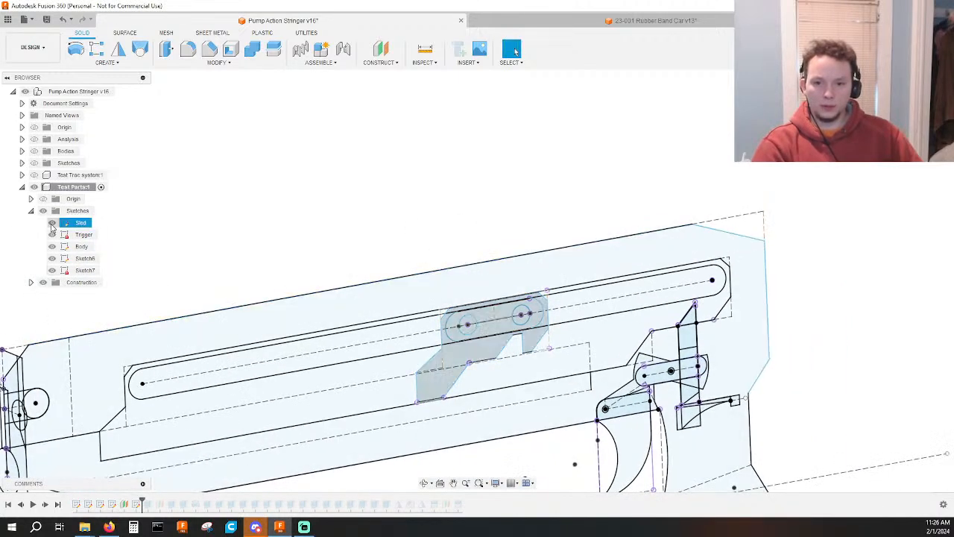
Hide the Trigger, Body, Sketch6 and Sketch7 sketches and open the Sled sketch for editing, viewed from the side.
{"action": "left_click", "coordinate": [52, 235]}
{"action": "left_click", "coordinate": [52, 259]}
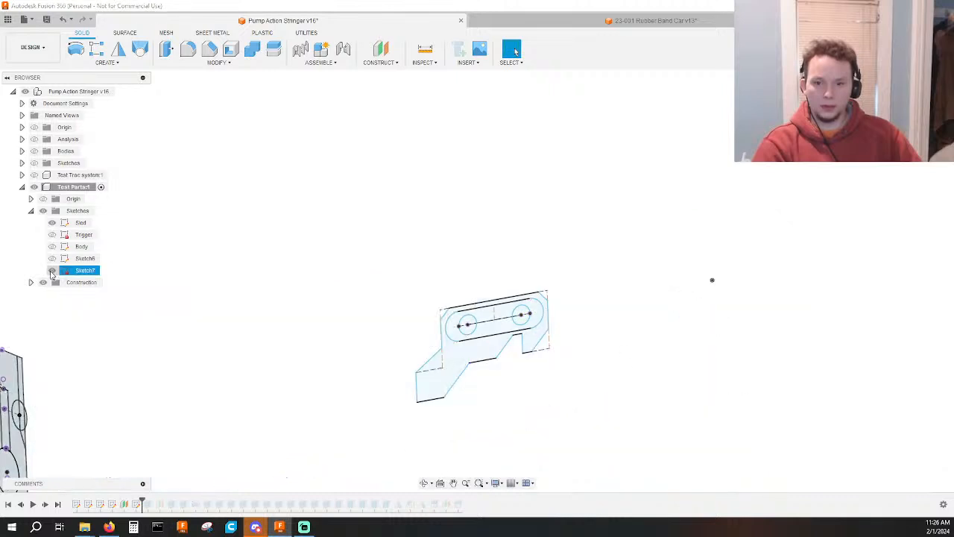
{"action": "left_click", "coordinate": [52, 270]}
{"action": "left_click", "coordinate": [922, 101]}
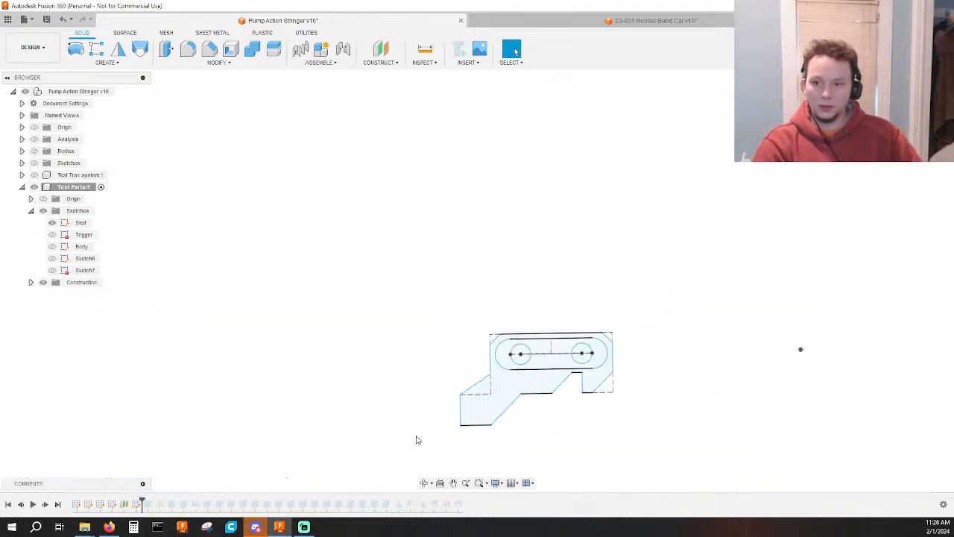
{"action": "double_click", "coordinate": [88, 505]}
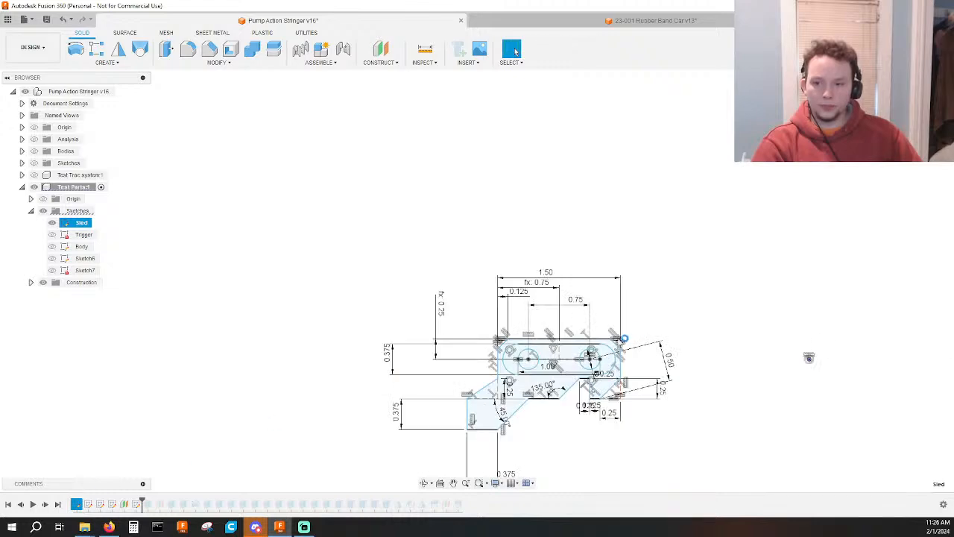
Sketch two small circles on the slot's centre line, between the two large holes, and make them equal in size.
{"action": "scroll", "coordinate": [551, 355], "scroll_direction": "up", "scroll_amount": 6}
{"action": "scroll", "coordinate": [551, 354], "scroll_direction": "up", "scroll_amount": 3}
{"action": "key", "text": "c"}
{"action": "left_click", "coordinate": [519, 348]}
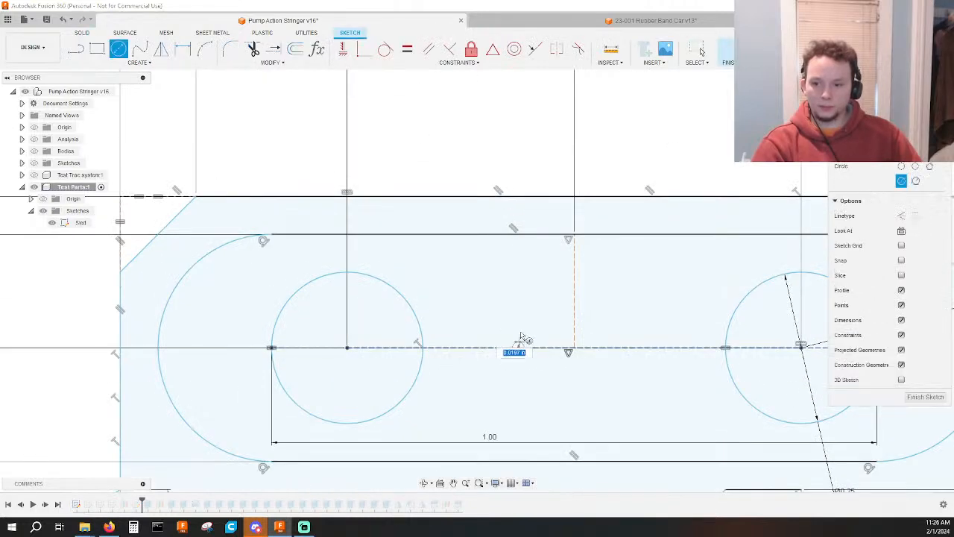
{"action": "left_click", "coordinate": [536, 340]}
{"action": "left_click", "coordinate": [646, 348]}
{"action": "left_click", "coordinate": [651, 329]}
{"action": "key", "text": "Escape"}
{"action": "left_click", "coordinate": [651, 328]}
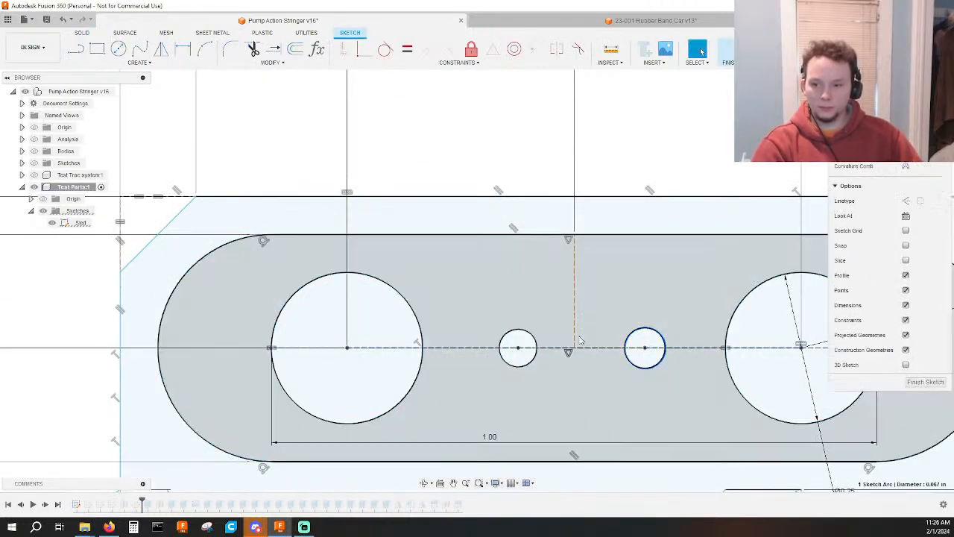
{"action": "left_click", "coordinate": [534, 338], "text": "ctrl"}
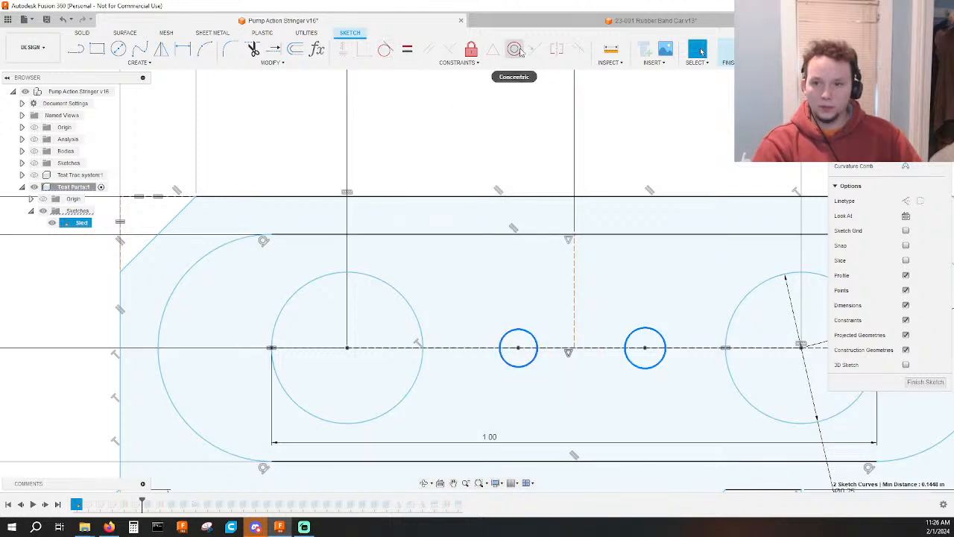
{"action": "left_click", "coordinate": [407, 48]}
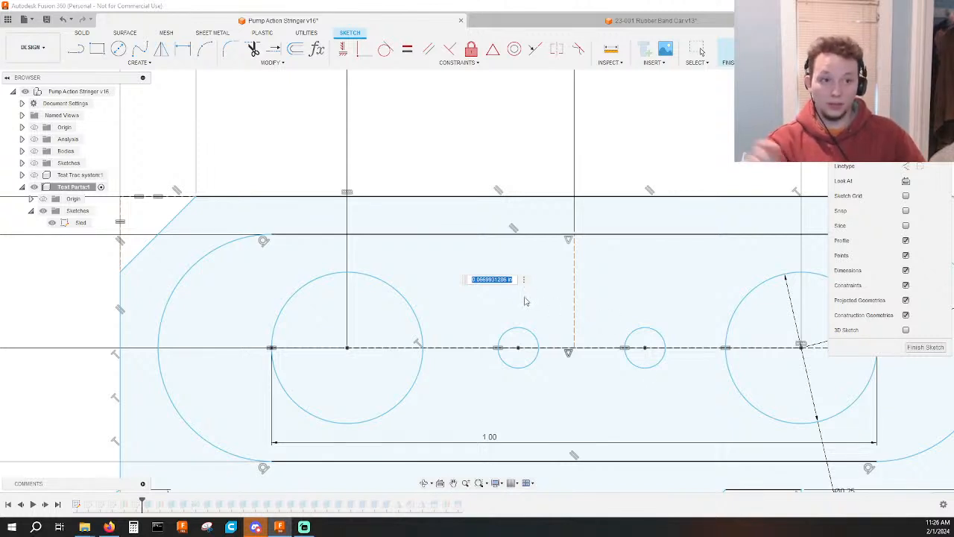
Dimension the small circles with a 0.078 in diameter and a 0.25 in distance between their centres.
{"action": "type", "text": ".078"}
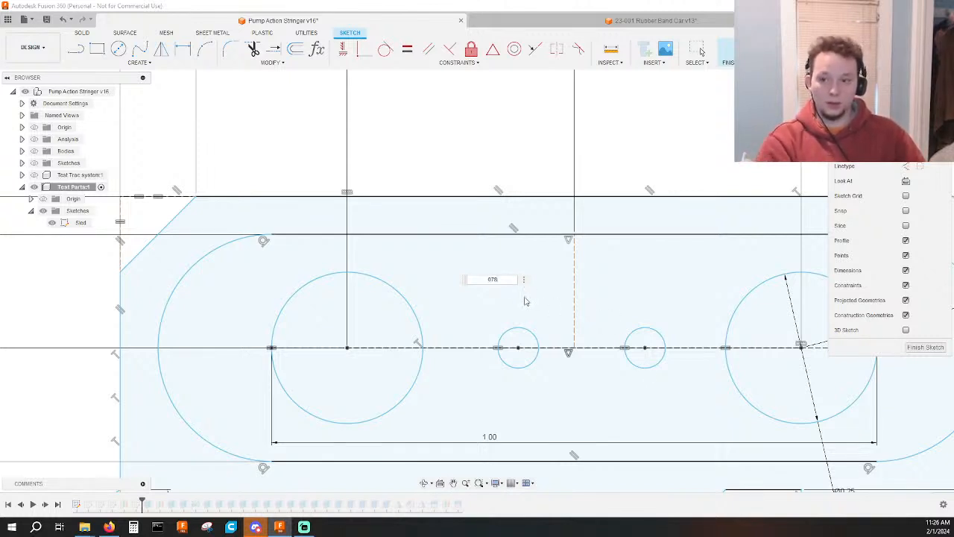
{"action": "key", "text": "Return"}
{"action": "left_click", "coordinate": [518, 348]}
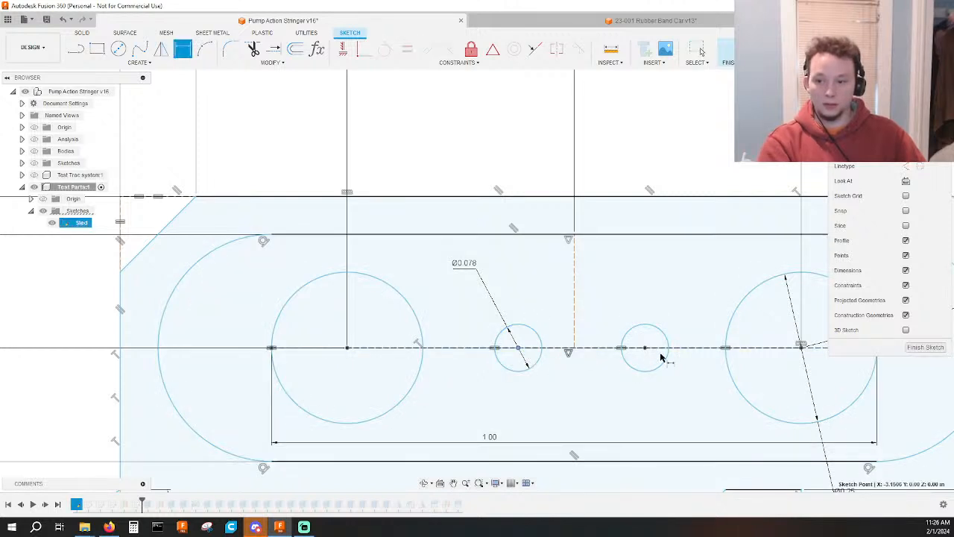
{"action": "left_click", "coordinate": [645, 347]}
{"action": "left_click", "coordinate": [617, 410]}
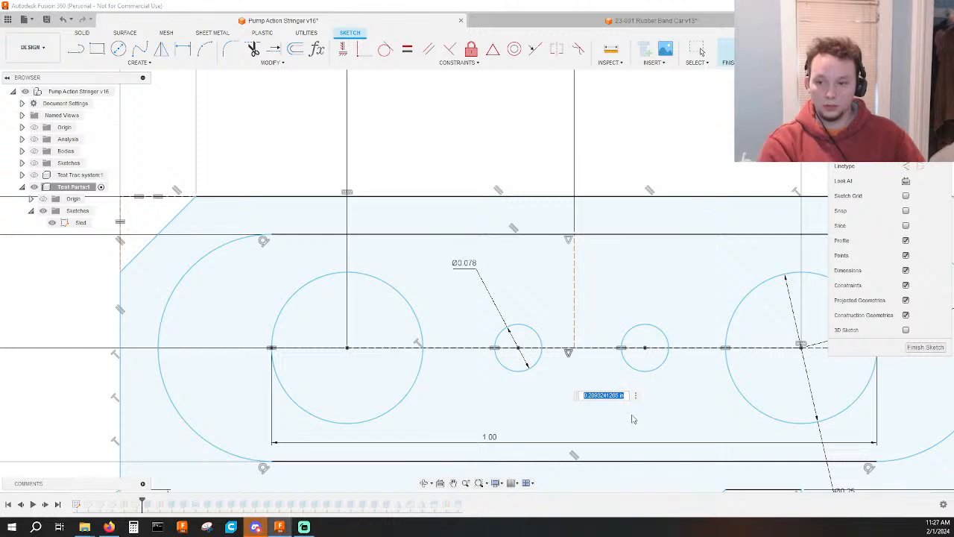
{"action": "type", "text": ".25"}
{"action": "key", "text": "Return"}
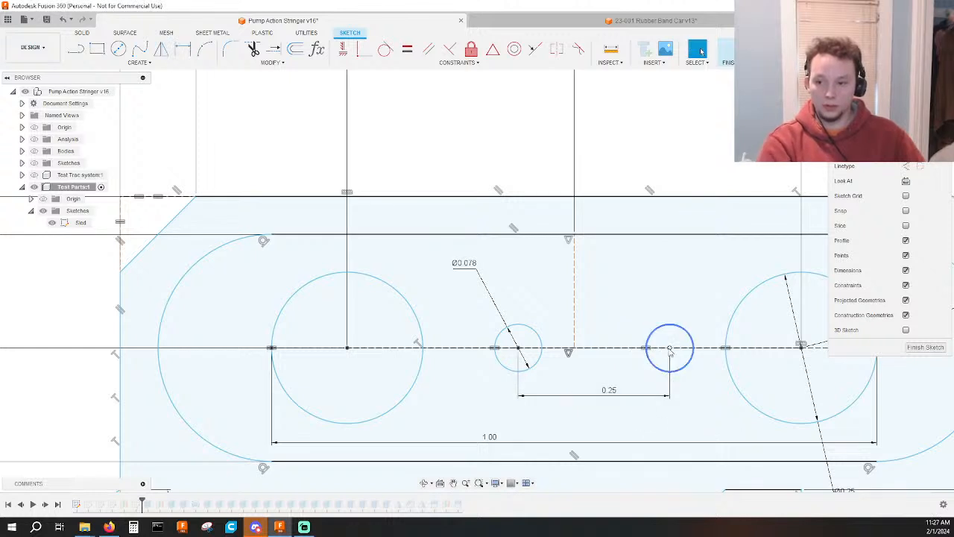
Try moving the pair of small circles along the centre line, and undo the last move.
{"action": "left_click_drag", "start_coordinate": [625, 356], "coordinate": [209, 373]}
{"action": "scroll", "coordinate": [210, 374], "scroll_direction": "down", "scroll_amount": 2}
{"action": "middle_click_drag", "start_coordinate": [210, 374], "coordinate": [469, 381]}
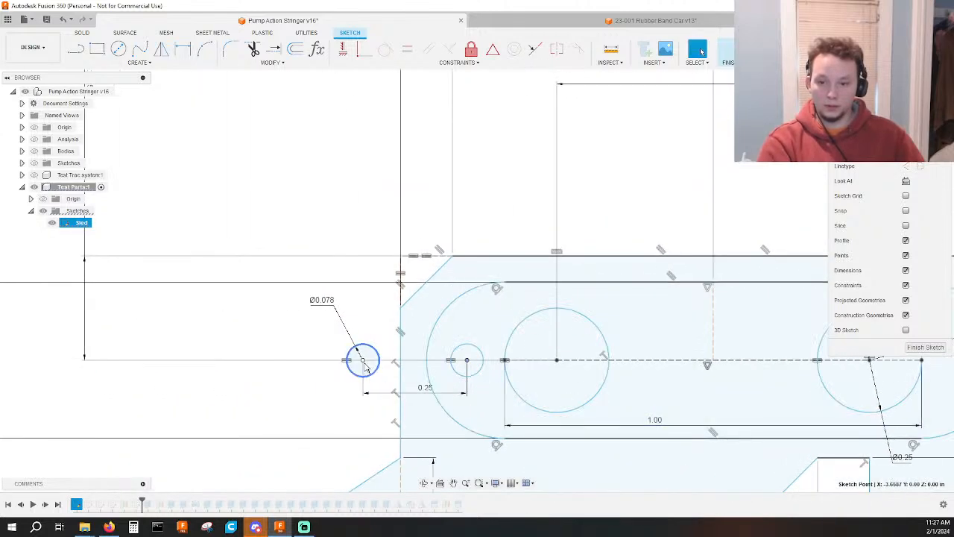
{"action": "left_click_drag", "start_coordinate": [364, 362], "coordinate": [183, 372]}
{"action": "key", "text": "ctrl+z"}
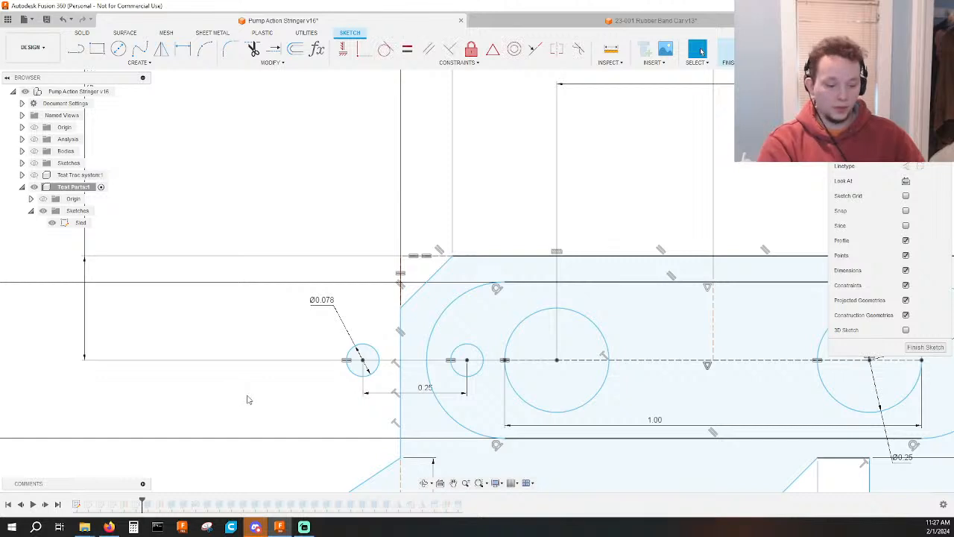
Join the small circles' centres with a line, centre it on the slot's midpoint with a Midpoint constraint, and finish the sketch.
{"action": "key", "text": "l"}
{"action": "left_click", "coordinate": [362, 361]}
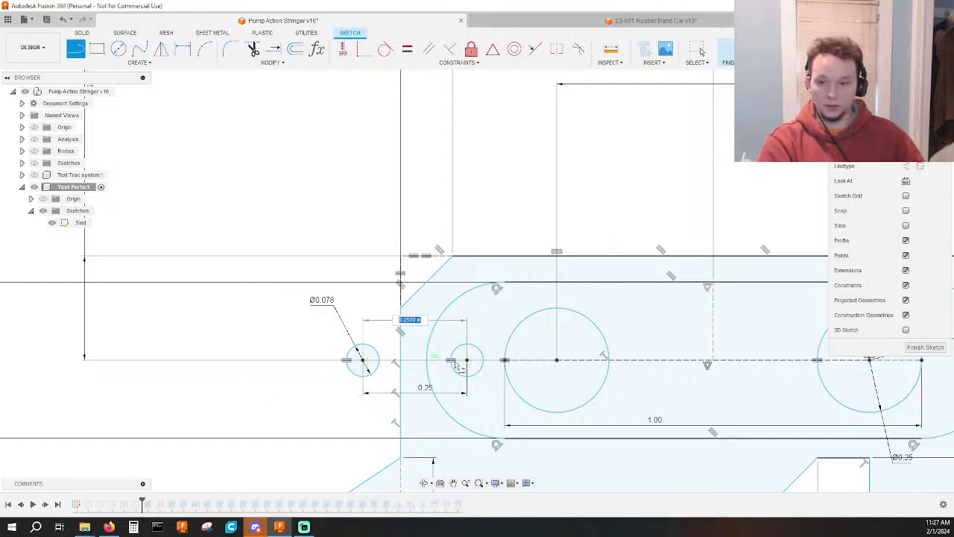
{"action": "left_click", "coordinate": [466, 361]}
{"action": "key", "text": "Escape"}
{"action": "left_click", "coordinate": [439, 363]}
{"action": "left_click", "coordinate": [711, 364], "text": "ctrl"}
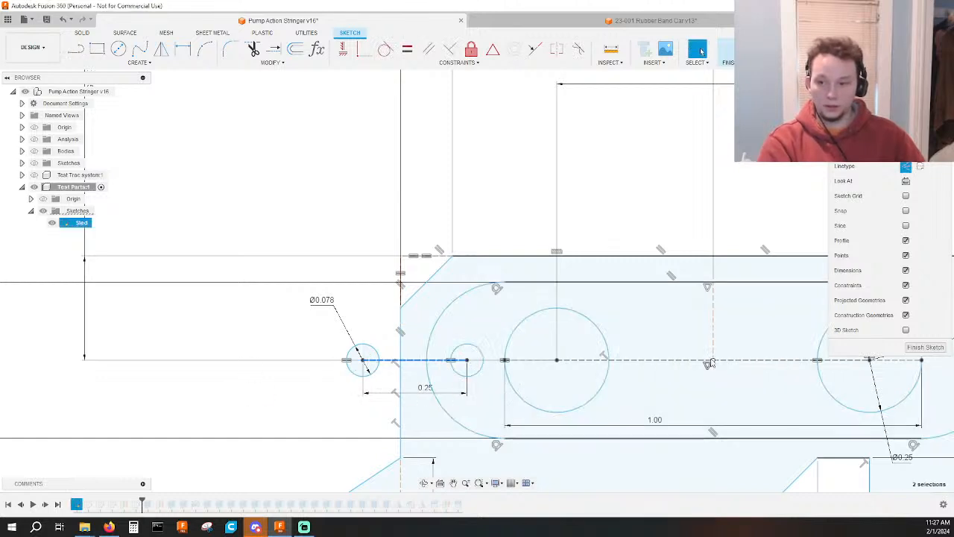
{"action": "left_click", "coordinate": [493, 52]}
{"action": "key", "text": "Escape"}
{"action": "scroll", "coordinate": [773, 401], "scroll_direction": "down", "scroll_amount": 2}
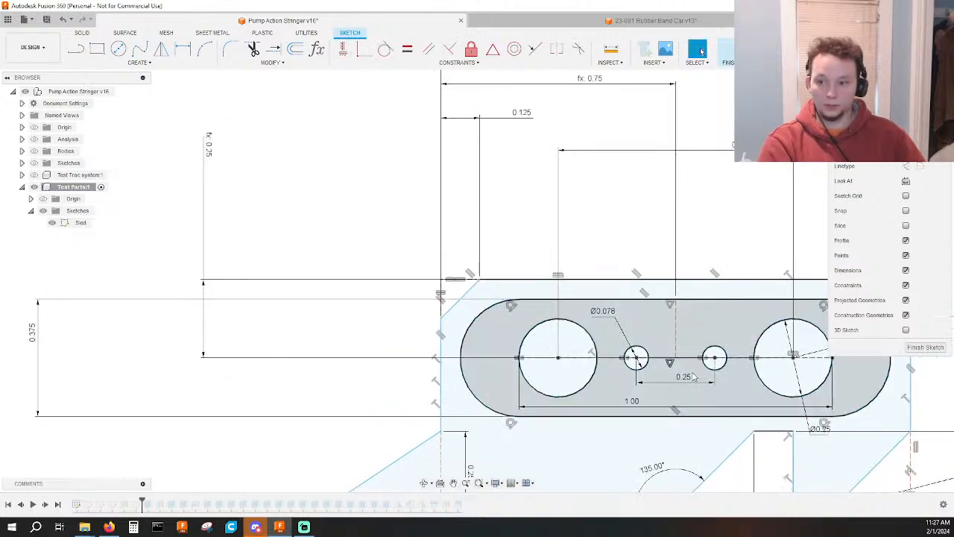
{"action": "scroll", "coordinate": [695, 375], "scroll_direction": "up", "scroll_amount": 3}
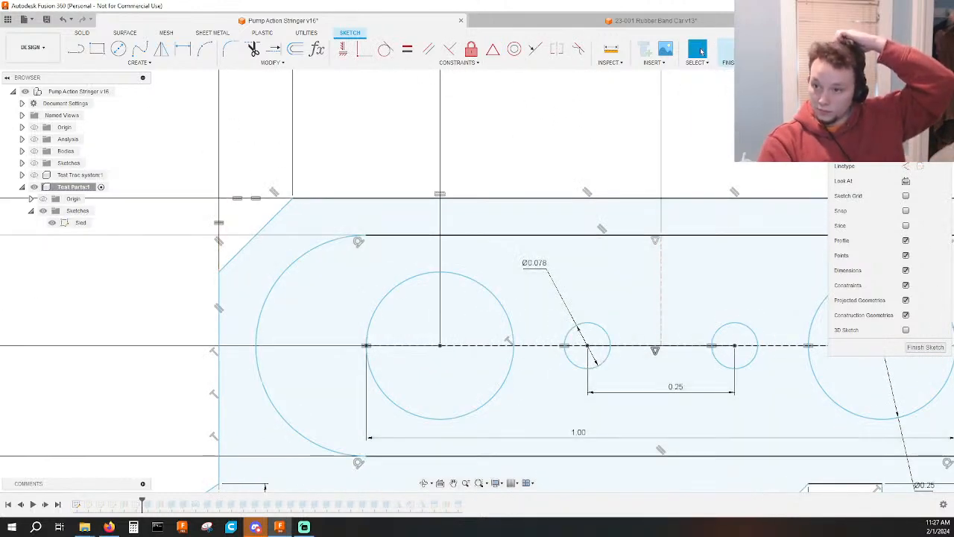
{"action": "left_click", "coordinate": [730, 51]}
Extrude the sled's outer profile and oblong profile, leaving the four holes open, symmetrically to 0.2 in as a new body.
{"action": "scroll", "coordinate": [602, 164], "scroll_direction": "down", "scroll_amount": 5}
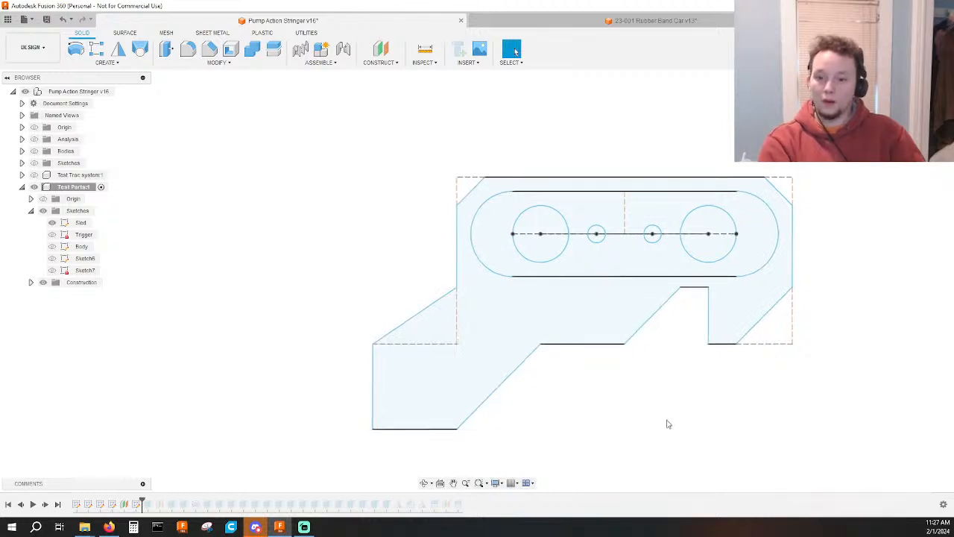
{"action": "scroll", "coordinate": [656, 418], "scroll_direction": "up", "scroll_amount": 2}
{"action": "key", "text": "e"}
{"action": "left_click", "coordinate": [544, 315]}
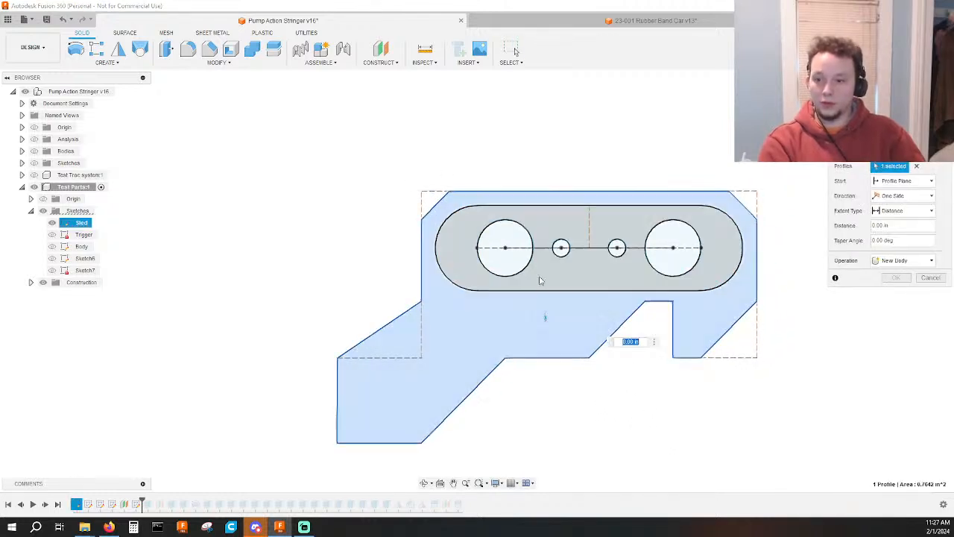
{"action": "left_click", "coordinate": [543, 280]}
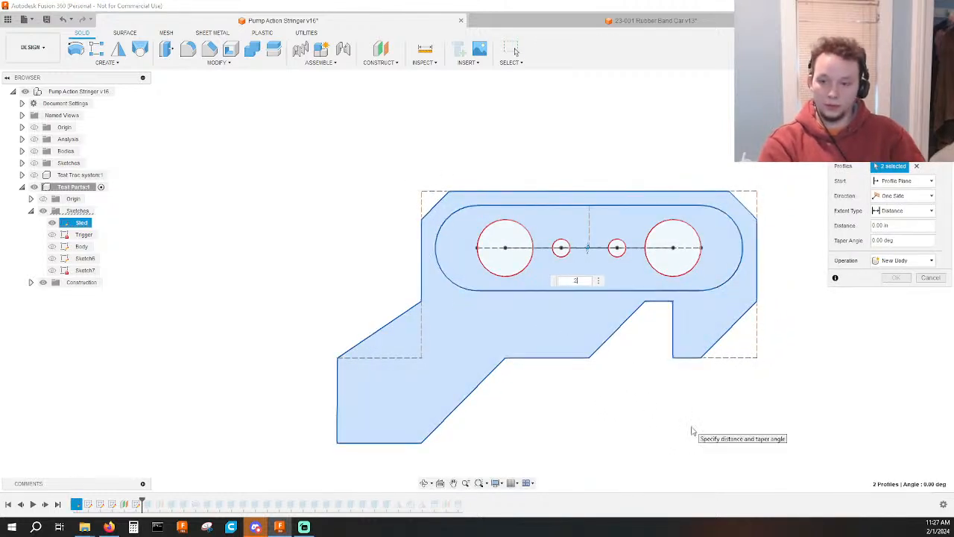
{"action": "left_click", "coordinate": [905, 196]}
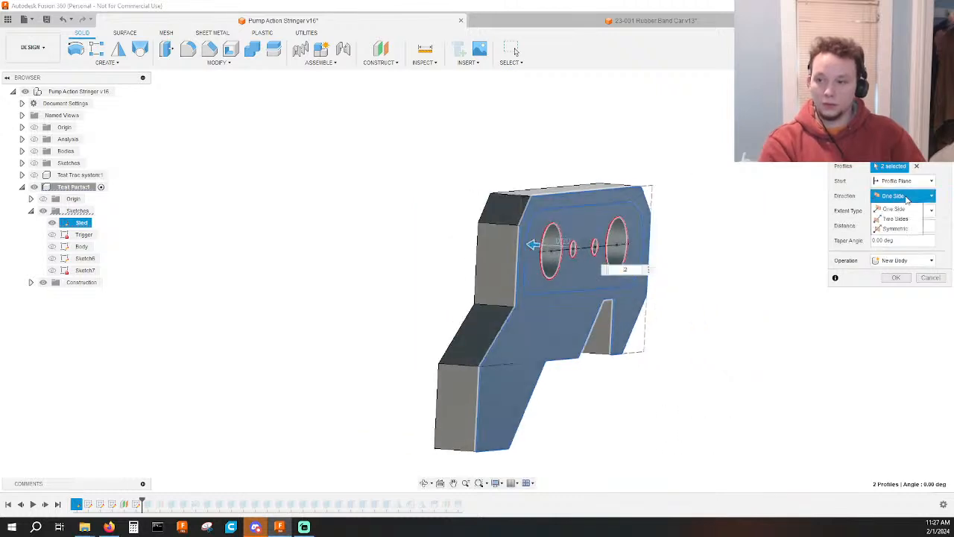
{"action": "left_click", "coordinate": [895, 229]}
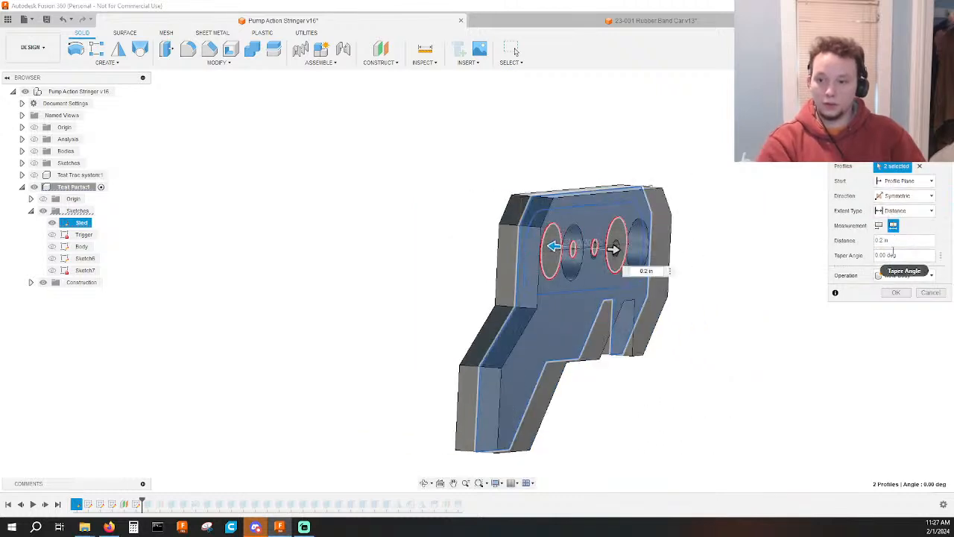
{"action": "key", "text": "Return"}
Extrude the oblong profile around the four holes 0.125 in to one side, starting at a 0.1 in offset, joined to the sled body.
{"action": "middle_click_drag", "start_coordinate": [746, 410], "coordinate": [653, 381], "text": "shift"}
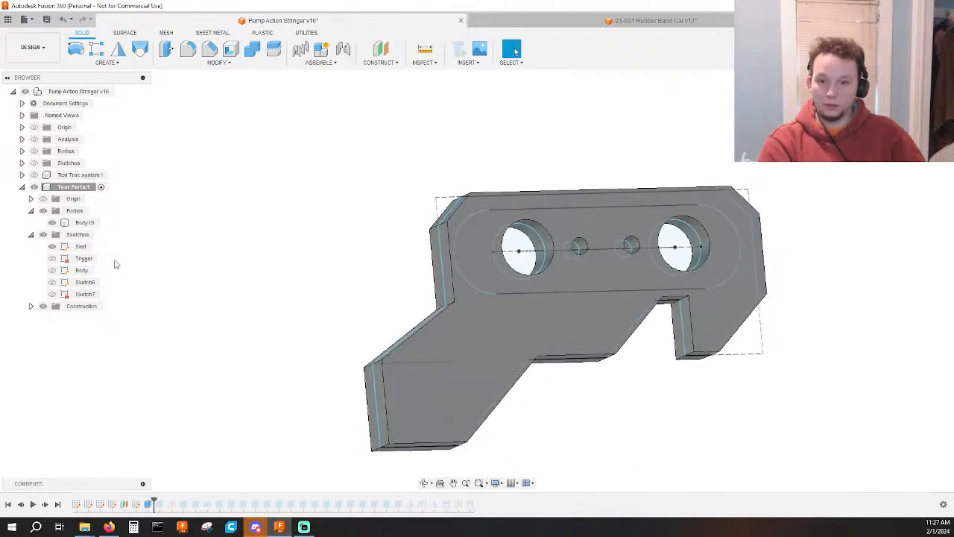
{"action": "left_click", "coordinate": [52, 223]}
{"action": "key", "text": "e"}
{"action": "left_click", "coordinate": [611, 282]}
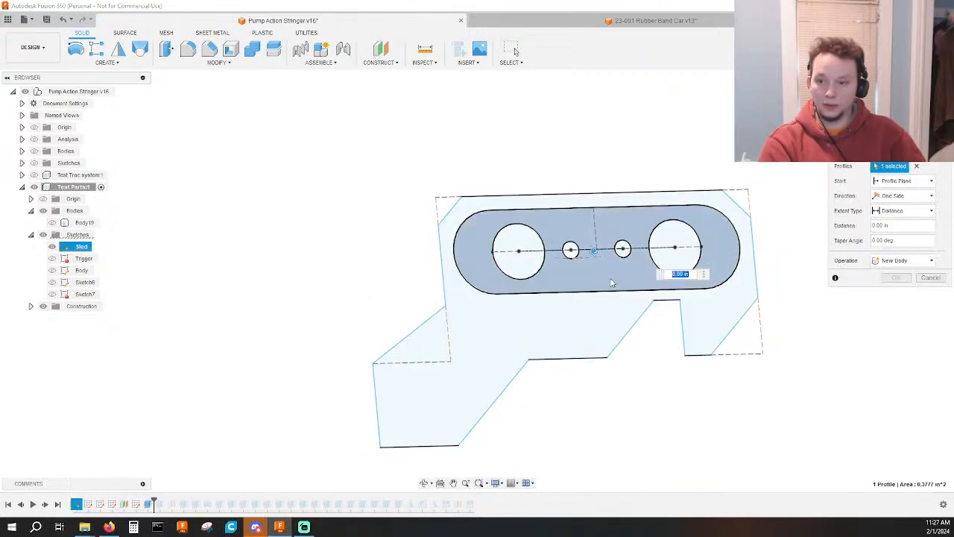
{"action": "left_click", "coordinate": [52, 223]}
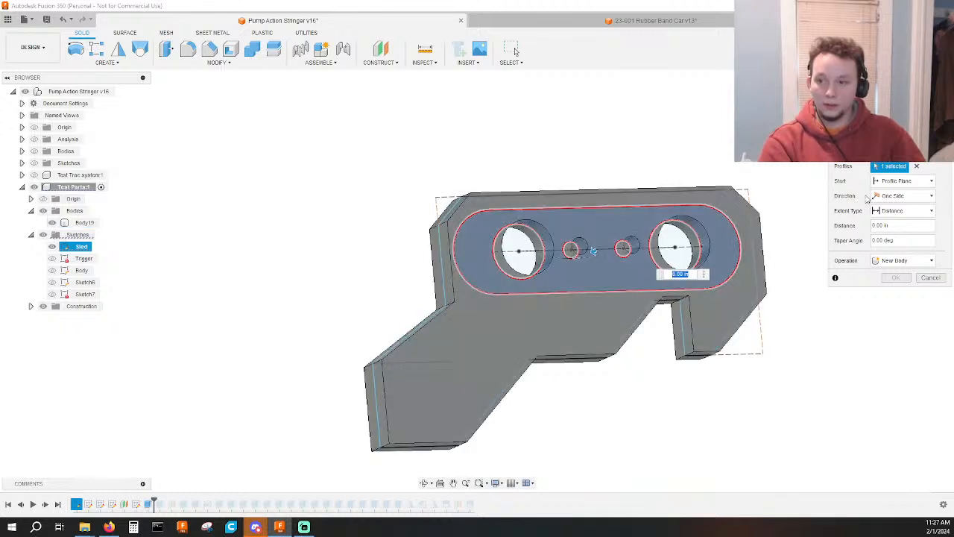
{"action": "left_click", "coordinate": [898, 181]}
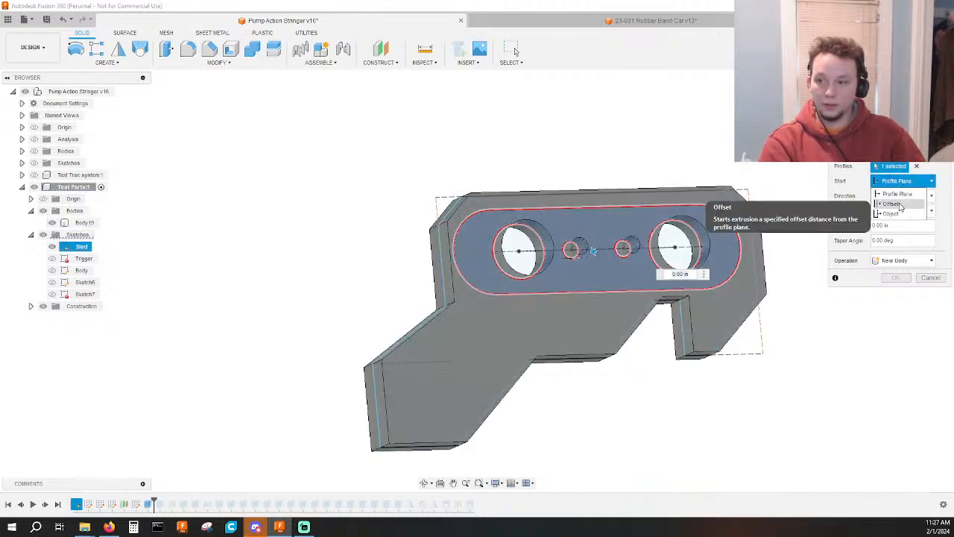
{"action": "left_click", "coordinate": [899, 204]}
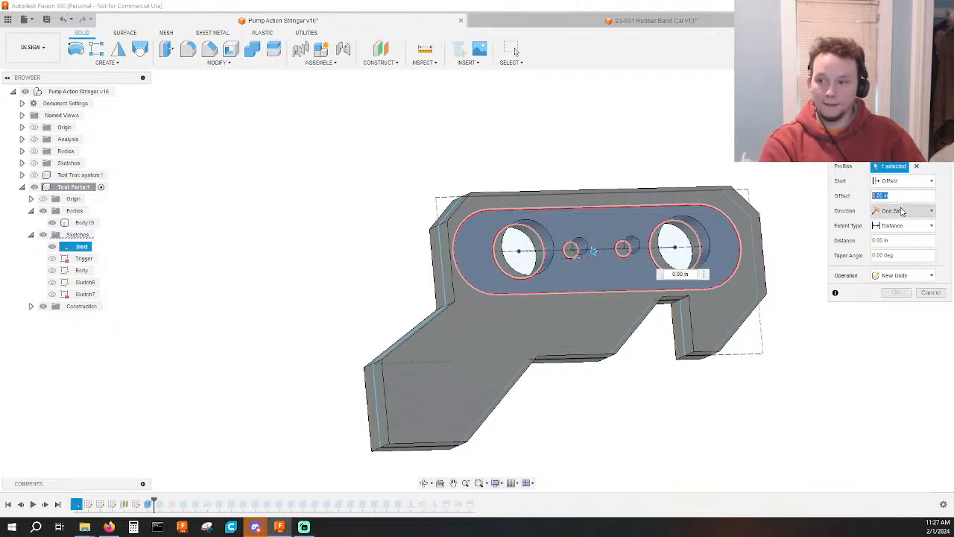
{"action": "type", "text": ".1"}
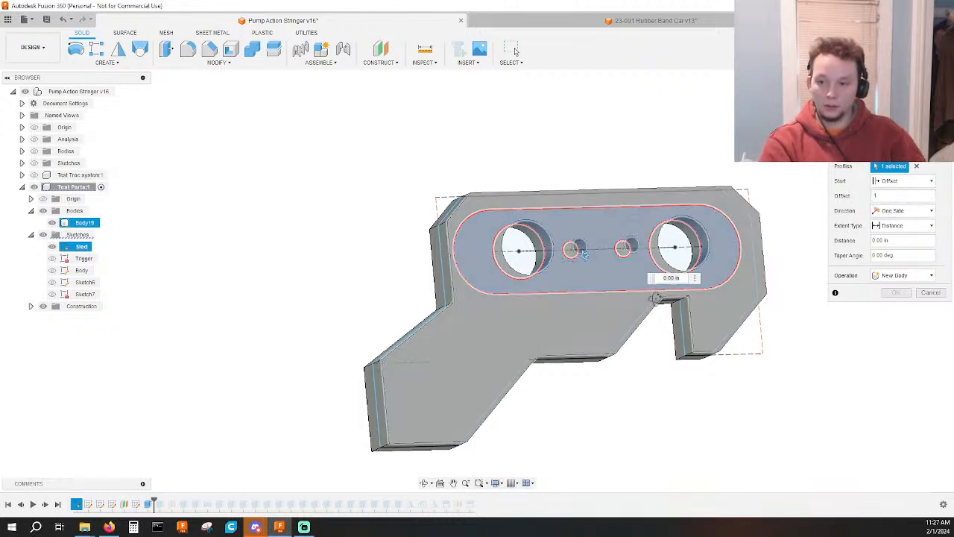
{"action": "middle_click_drag", "start_coordinate": [658, 298], "coordinate": [770, 322], "text": "shift"}
{"action": "left_click", "coordinate": [902, 275]}
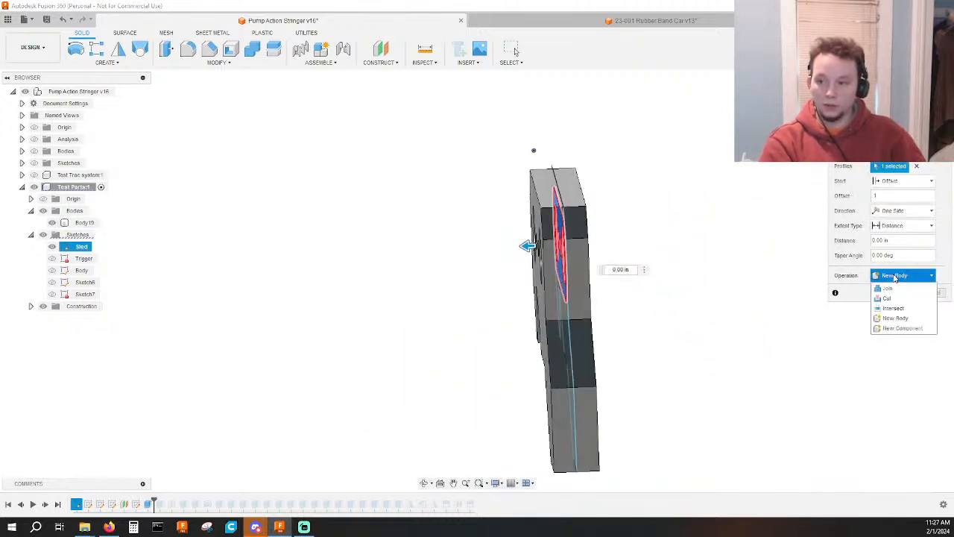
{"action": "left_click", "coordinate": [895, 277]}
{"action": "left_click", "coordinate": [901, 239]}
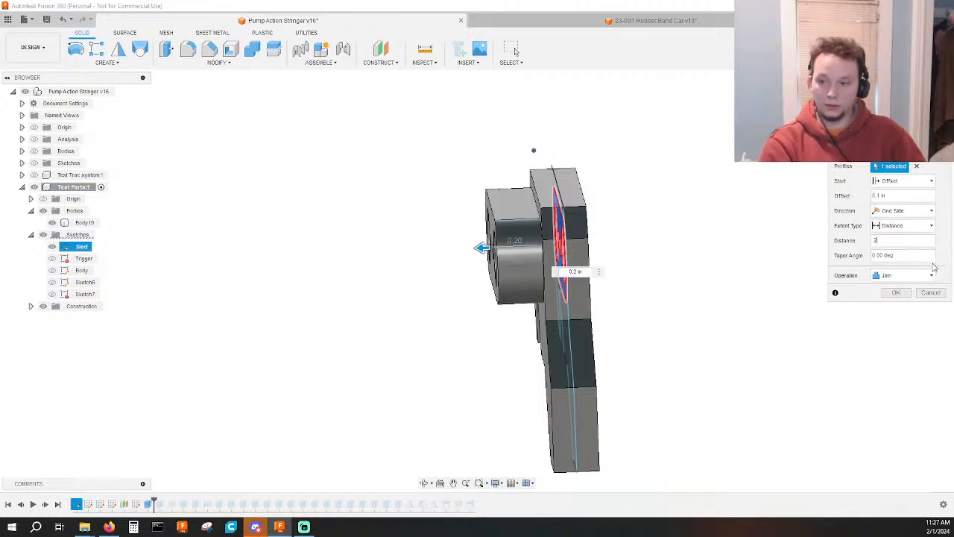
{"action": "type", "text": "5"}
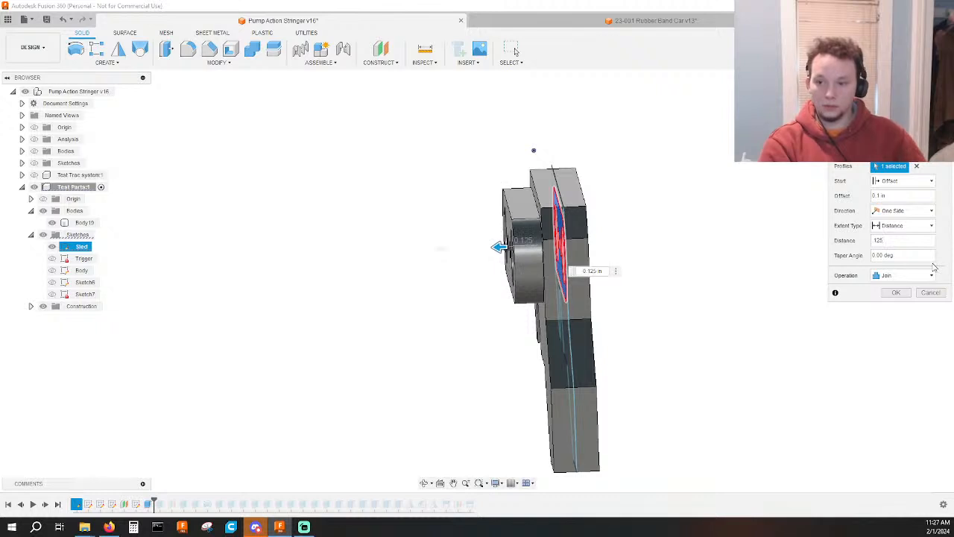
{"action": "key", "text": "Return"}
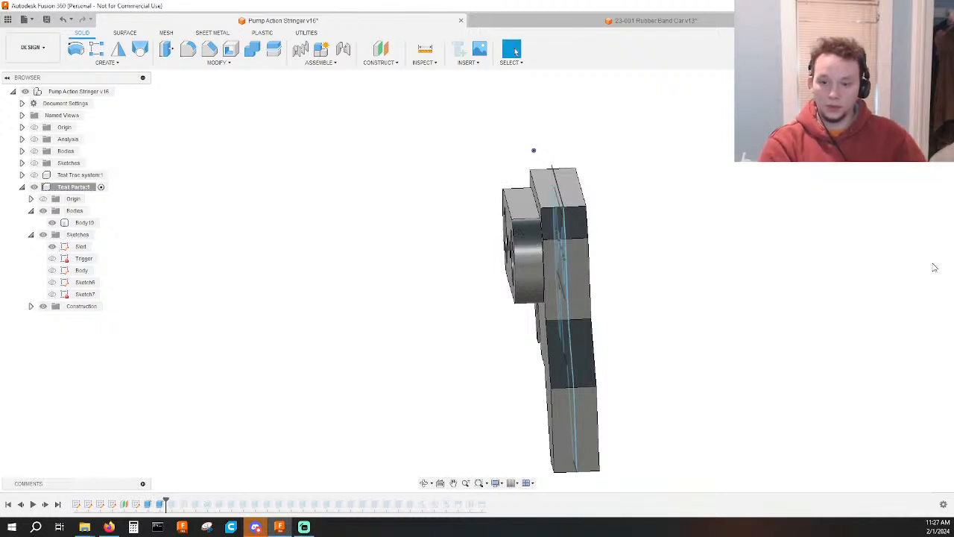
Edit the oblong's extrude and change its operation to New Body.
{"action": "double_click", "coordinate": [160, 505]}
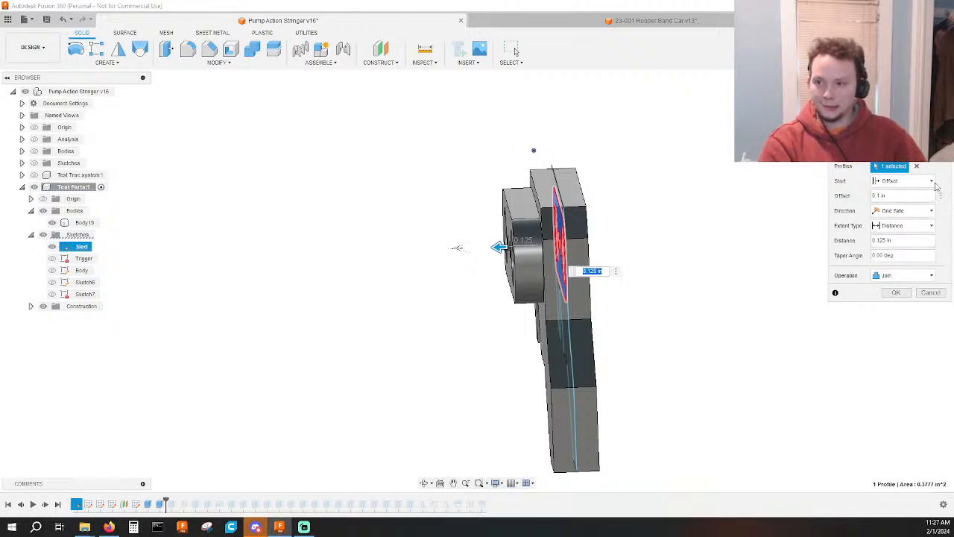
{"action": "left_click", "coordinate": [903, 275]}
{"action": "left_click", "coordinate": [894, 318]}
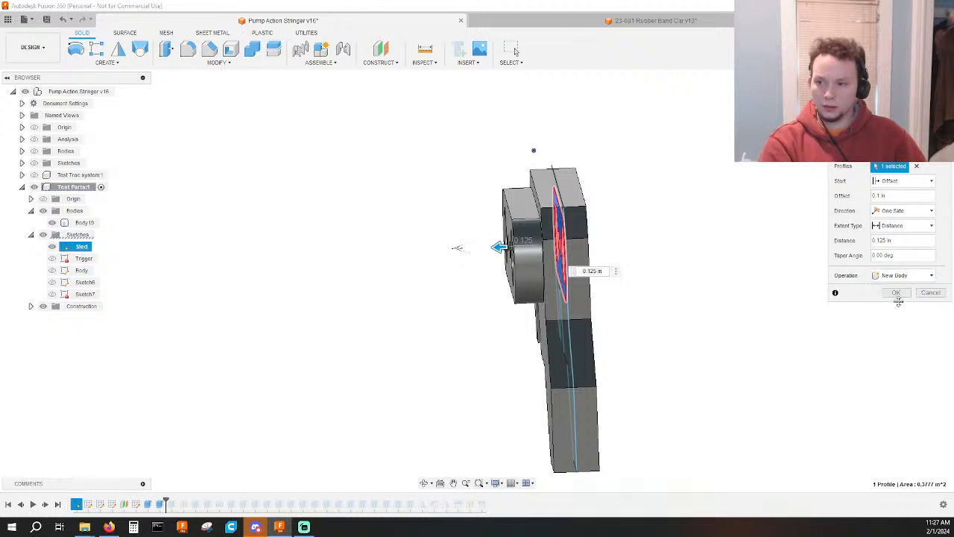
{"action": "left_click", "coordinate": [898, 295]}
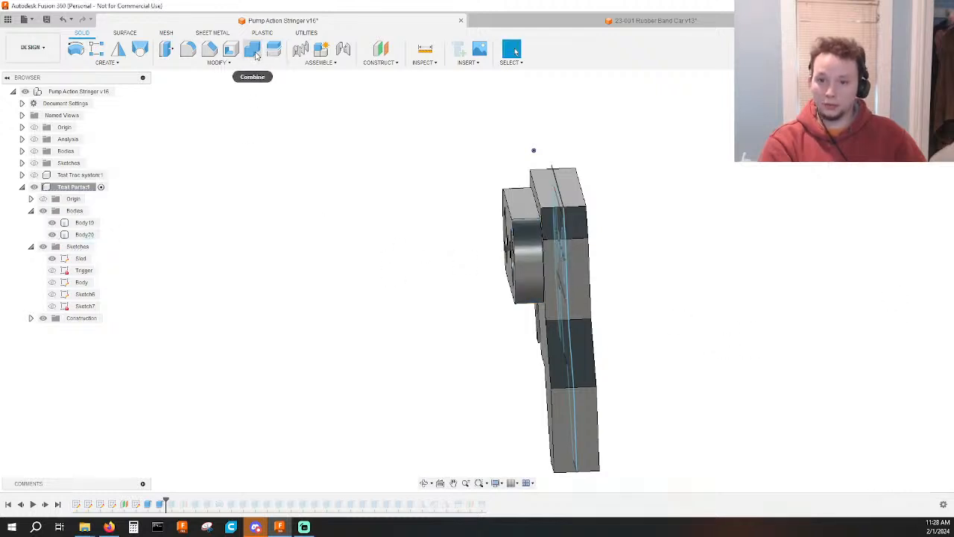
Mirror the oblong body across the origin plane through the sled's middle as a new body on the other side.
{"action": "left_click", "coordinate": [117, 52]}
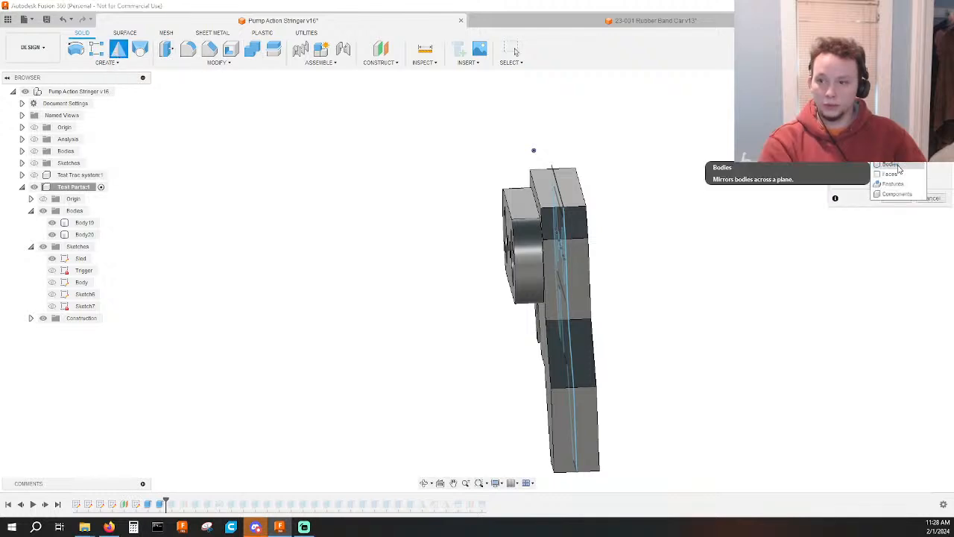
{"action": "left_click", "coordinate": [518, 274]}
{"action": "left_click", "coordinate": [518, 274]}
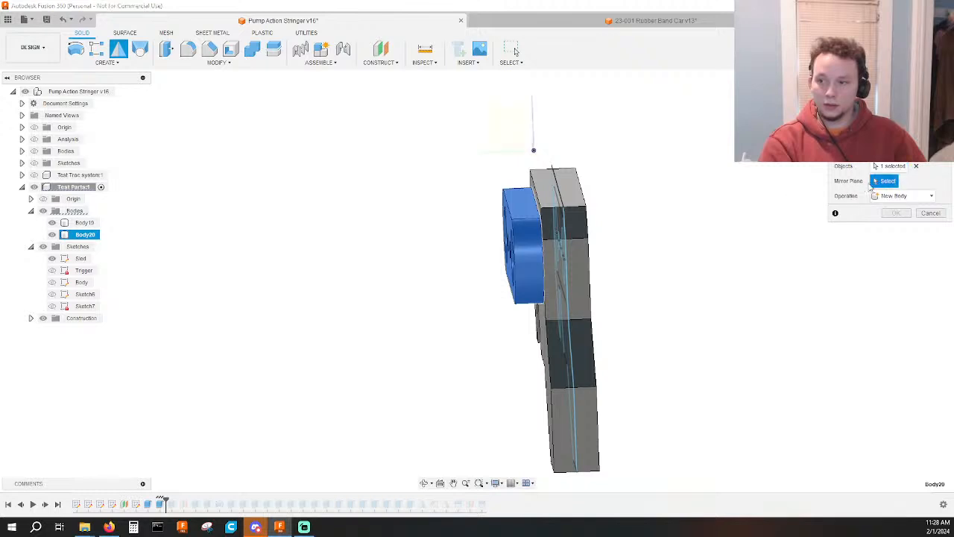
{"action": "middle_click_drag", "start_coordinate": [701, 143], "coordinate": [604, 216], "text": "shift"}
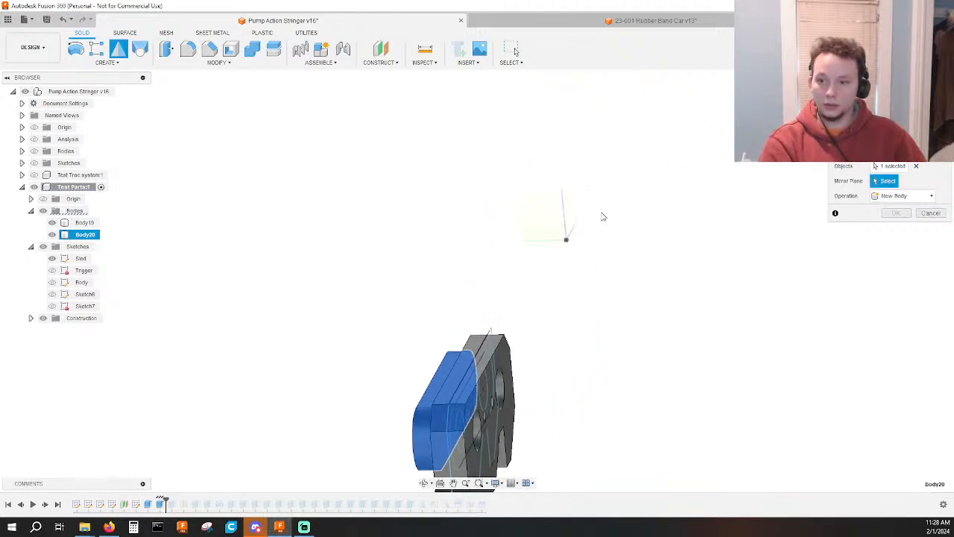
{"action": "left_click", "coordinate": [569, 212]}
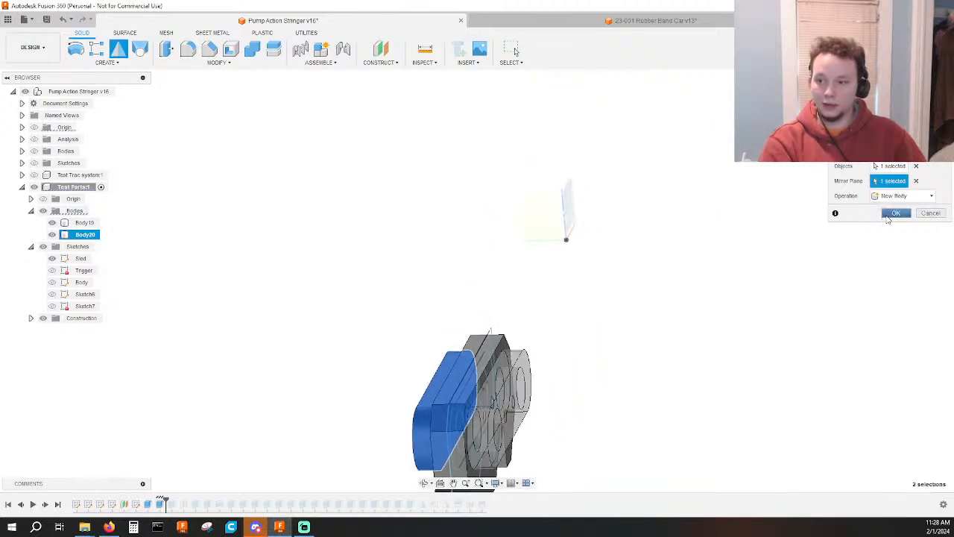
{"action": "left_click", "coordinate": [895, 214]}
{"action": "middle_click_drag", "start_coordinate": [820, 298], "coordinate": [899, 279], "text": "shift"}
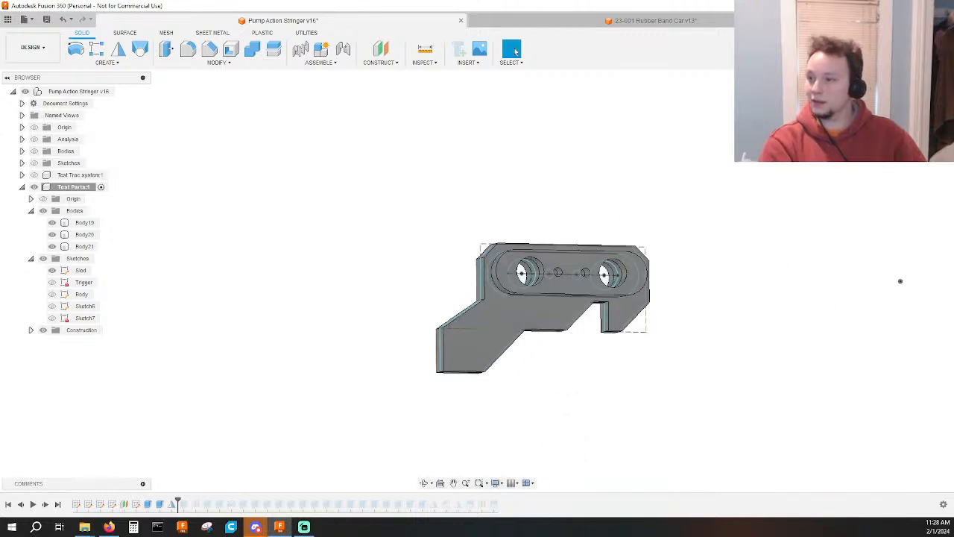
Slide the Sled sketch along X toward the origin, placing its lower corner point at about X -2.49 in.
{"action": "left_click", "coordinate": [918, 105]}
{"action": "left_click", "coordinate": [534, 360]}
{"action": "middle_click_drag", "start_coordinate": [535, 362], "coordinate": [505, 362]}
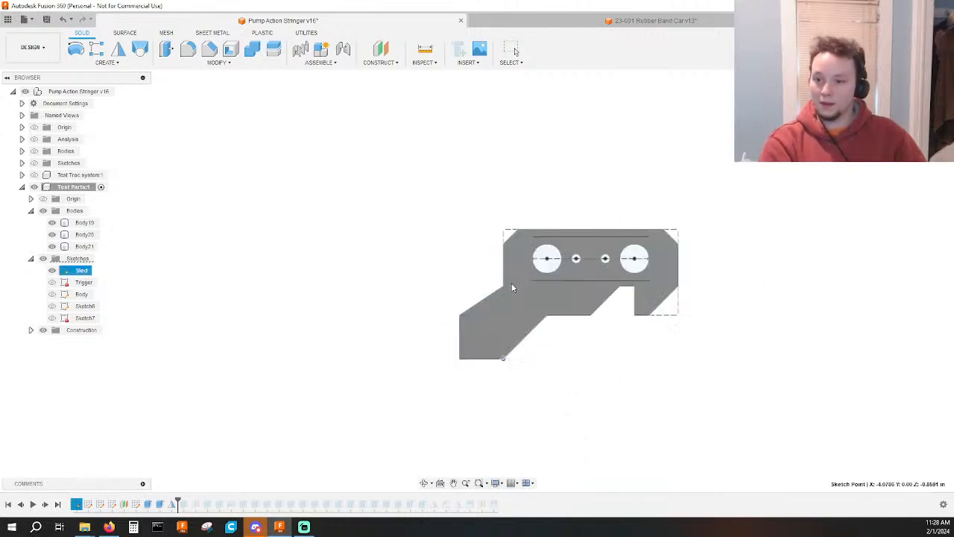
{"action": "left_click_drag", "start_coordinate": [503, 359], "coordinate": [688, 363]}
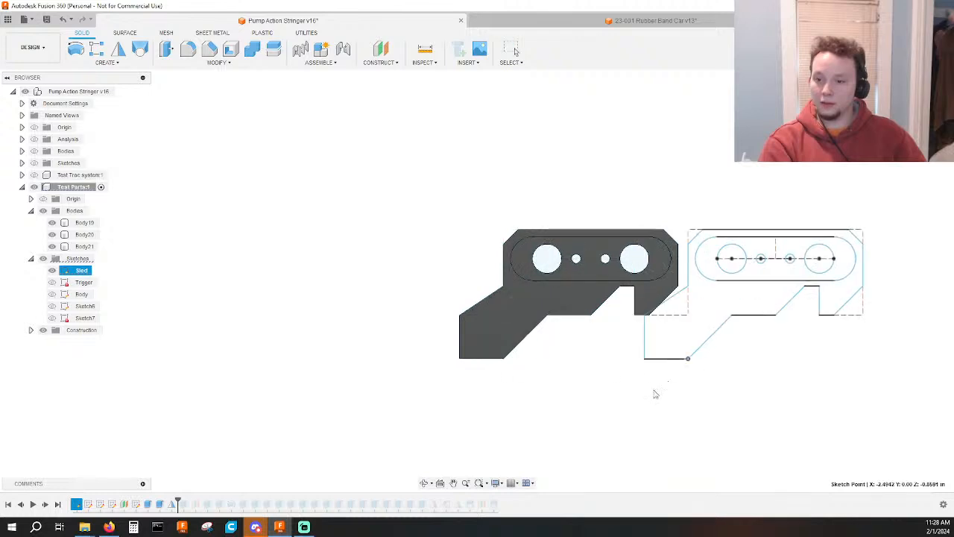
{"action": "scroll", "coordinate": [660, 411], "scroll_direction": "down", "scroll_amount": 2}
{"action": "middle_click_drag", "start_coordinate": [712, 418], "coordinate": [556, 366], "text": "shift"}
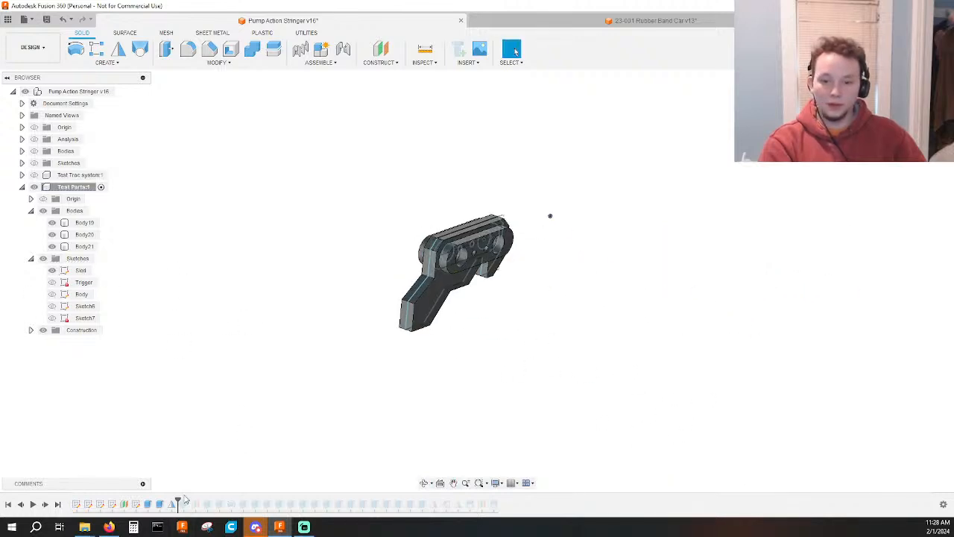
Roll the timeline past the body's first extrude and group the sled's two extrudes and mirror.
{"action": "left_click_drag", "start_coordinate": [178, 500], "coordinate": [190, 501]}
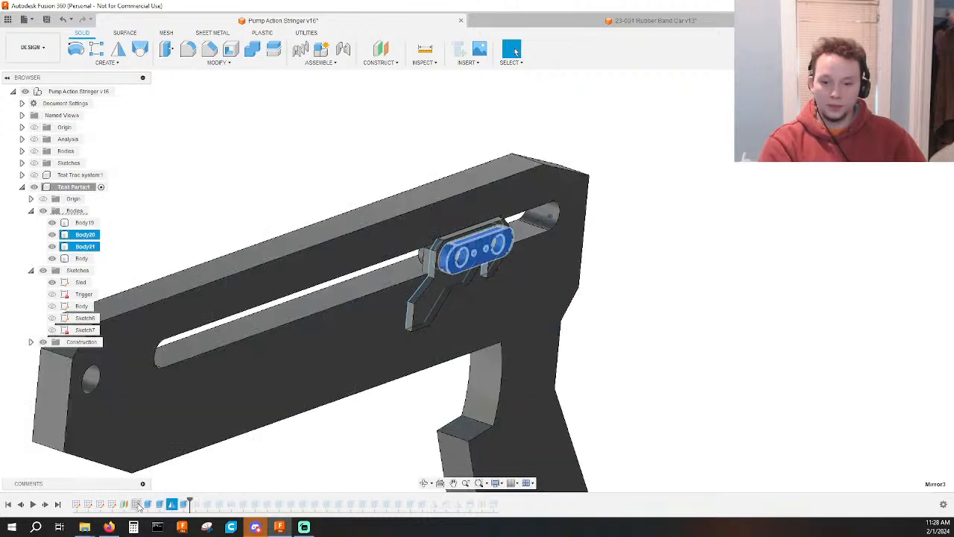
{"action": "right_click", "coordinate": [148, 506]}
{"action": "left_click", "coordinate": [172, 507]}
{"action": "left_click", "coordinate": [148, 506], "text": "shift"}
{"action": "right_click", "coordinate": [147, 506]}
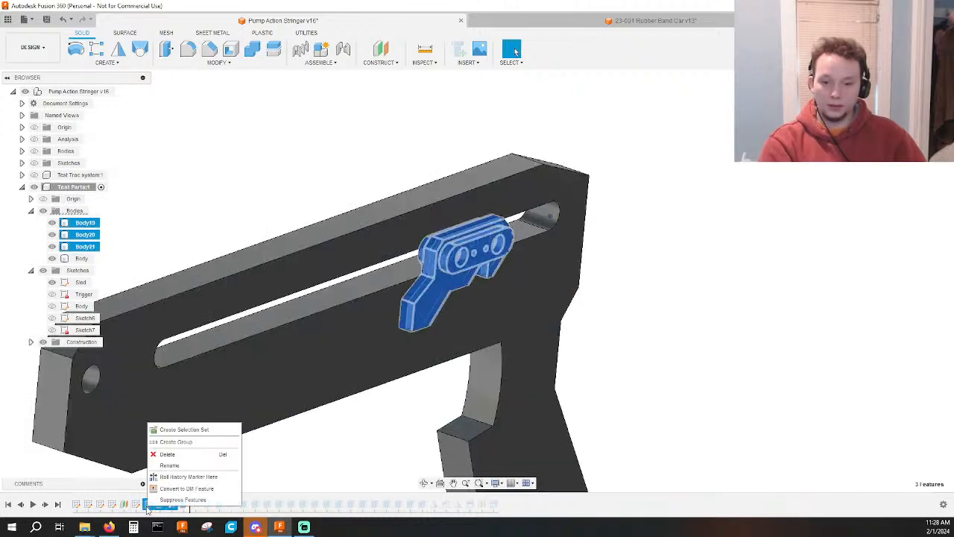
{"action": "left_click", "coordinate": [179, 442]}
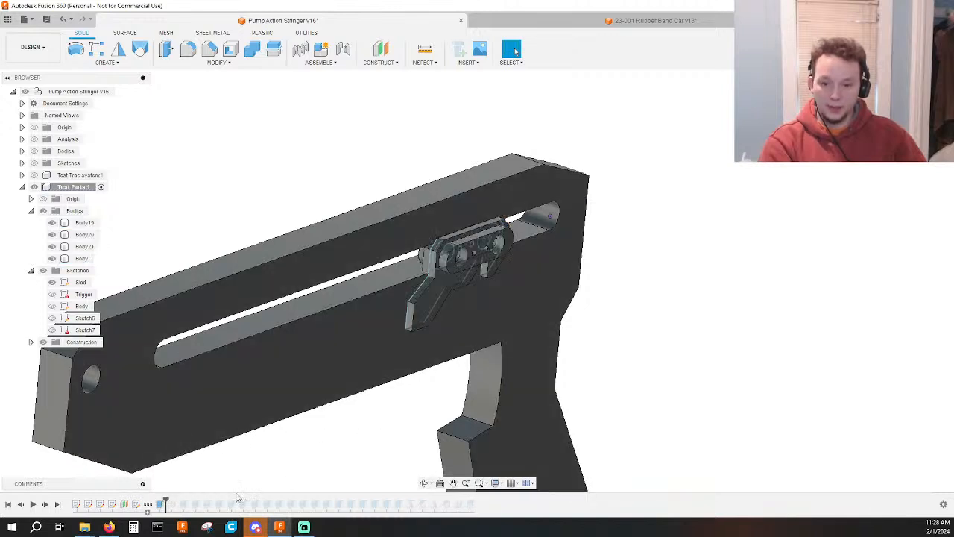
Roll the timeline forward to just before the trigger's extrude and examine the sled's fit in the body's slot from both sides.
{"action": "left_click_drag", "start_coordinate": [165, 501], "coordinate": [309, 499]}
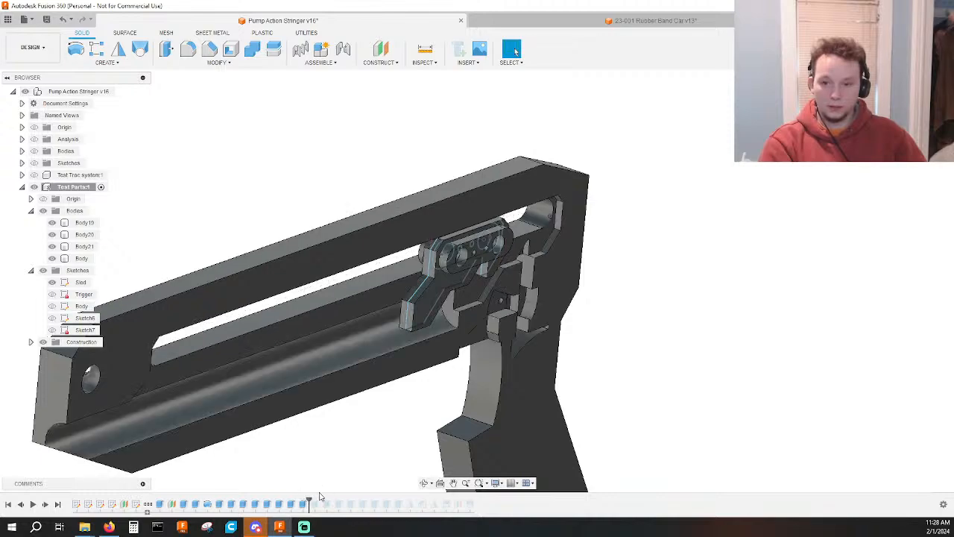
{"action": "middle_click_drag", "start_coordinate": [346, 409], "coordinate": [473, 398], "text": "shift"}
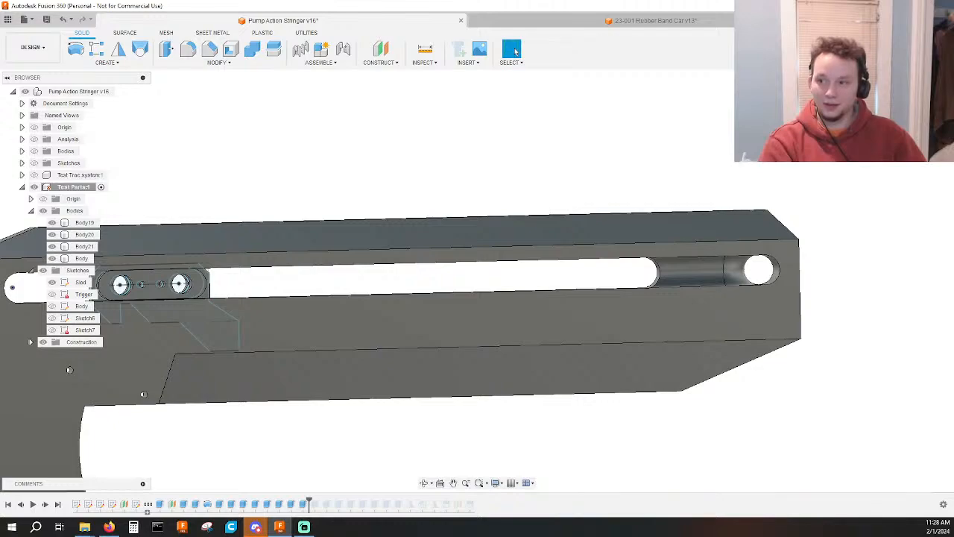
{"action": "middle_click_drag", "start_coordinate": [437, 269], "coordinate": [442, 270], "text": "shift"}
{"action": "scroll", "coordinate": [187, 290], "scroll_direction": "up", "scroll_amount": 4}
{"action": "scroll", "coordinate": [334, 270], "scroll_direction": "up", "scroll_amount": 3}
{"action": "middle_click_drag", "start_coordinate": [149, 281], "coordinate": [414, 269]}
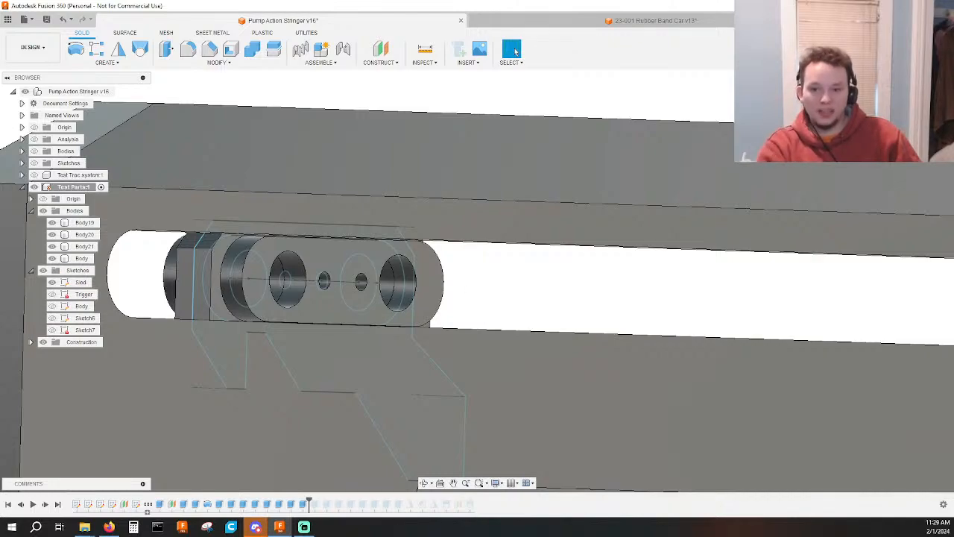
{"action": "scroll", "coordinate": [545, 238], "scroll_direction": "down", "scroll_amount": 5}
{"action": "mouse_move", "coordinate": [423, 245]}
{"action": "middle_mouse_down", "text": "shift"}
{"action": "mouse_move", "coordinate": [392, 251]}
{"action": "mouse_move", "coordinate": [537, 228]}
{"action": "mouse_move", "coordinate": [468, 248]}
{"action": "middle_mouse_up", "text": "shift"}
{"action": "scroll", "coordinate": [682, 274], "scroll_direction": "down", "scroll_amount": 3}
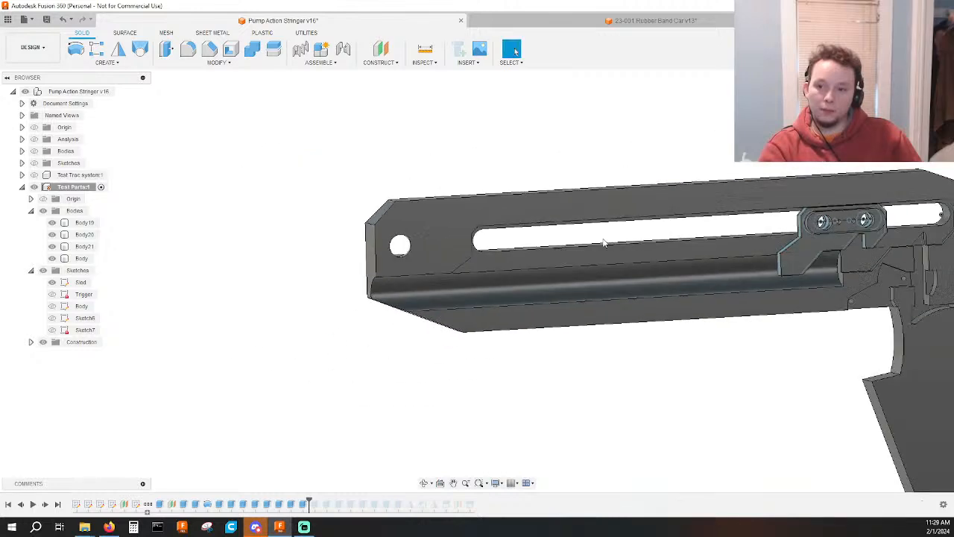
{"action": "middle_click_drag", "start_coordinate": [684, 277], "coordinate": [404, 253]}
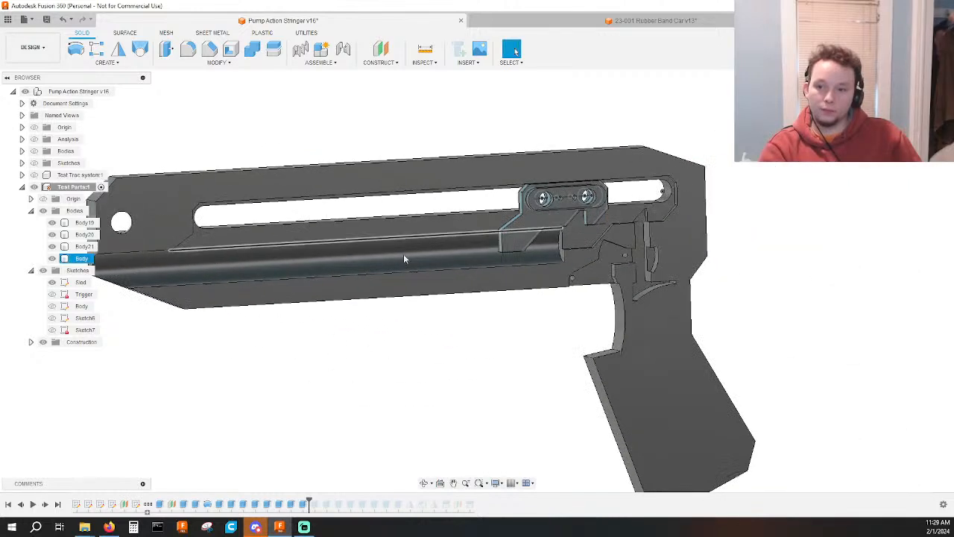
Roll the timeline forward past the trigger mechanism's extrudes, checking what Extrude32, Mirror2 and Chamfer1 affect.
{"action": "left_click", "coordinate": [311, 500]}
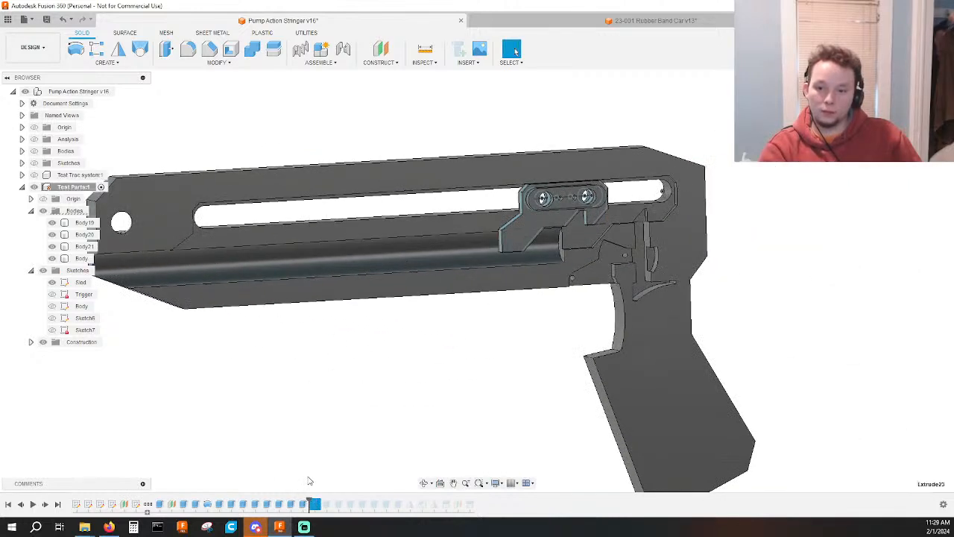
{"action": "left_click", "coordinate": [309, 481]}
{"action": "left_click_drag", "start_coordinate": [309, 499], "coordinate": [402, 499]}
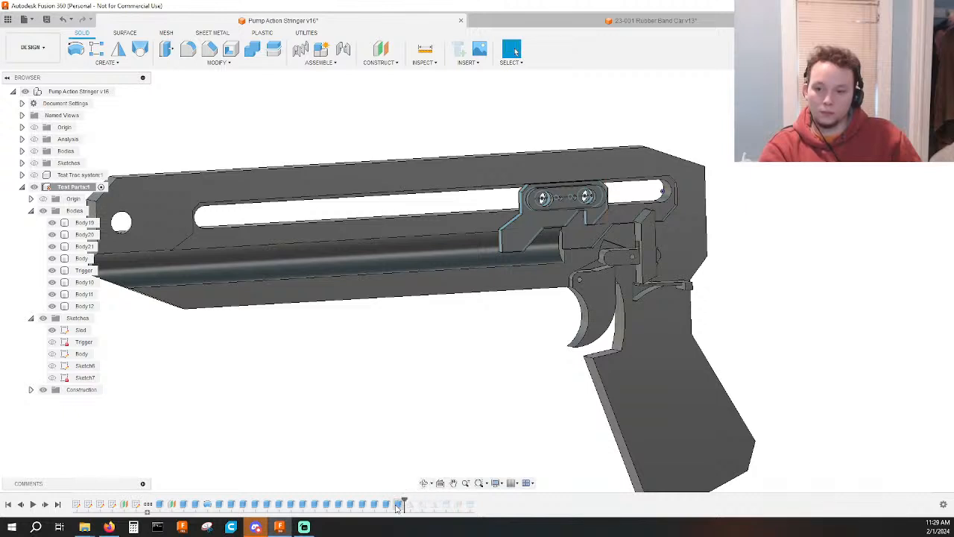
{"action": "double_click", "coordinate": [397, 506]}
{"action": "key", "text": "Escape"}
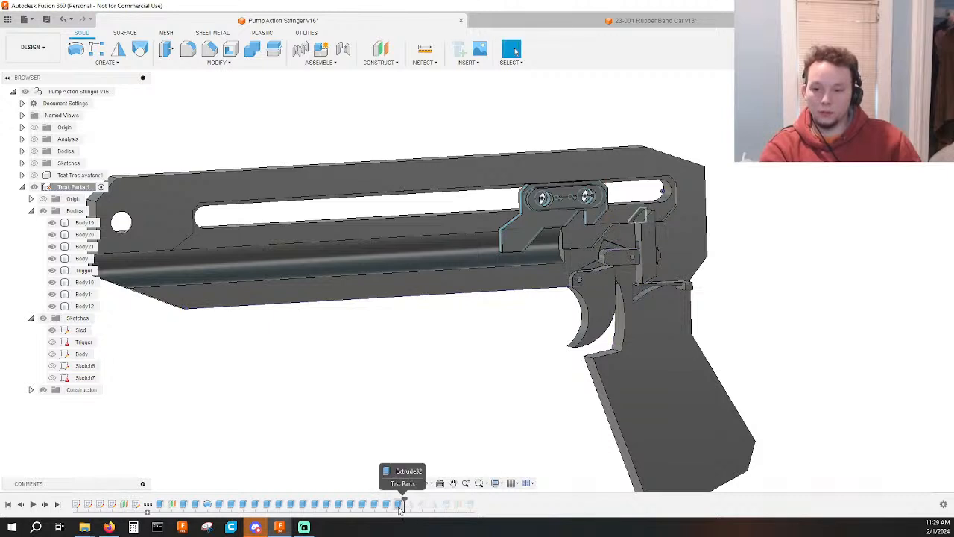
{"action": "left_click_drag", "start_coordinate": [398, 506], "coordinate": [418, 499]}
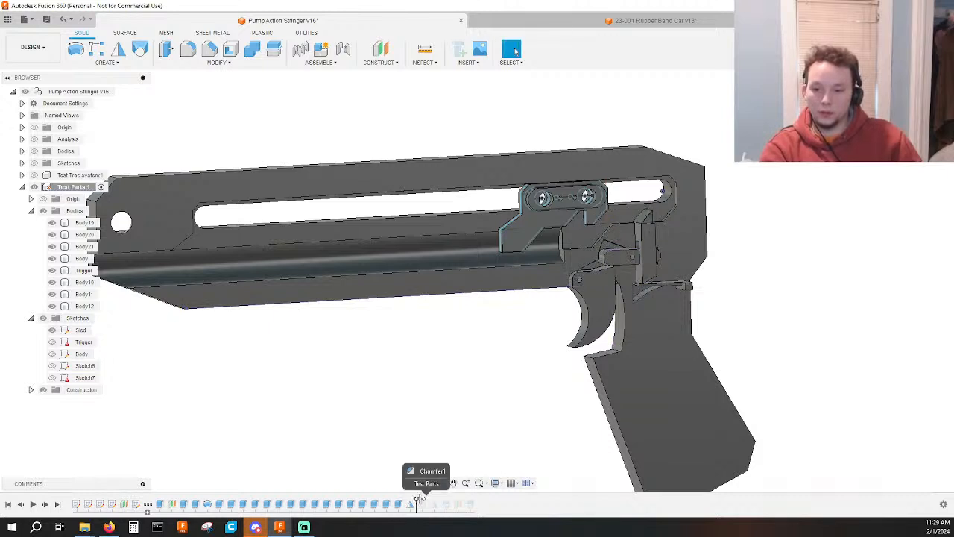
{"action": "left_click", "coordinate": [423, 505]}
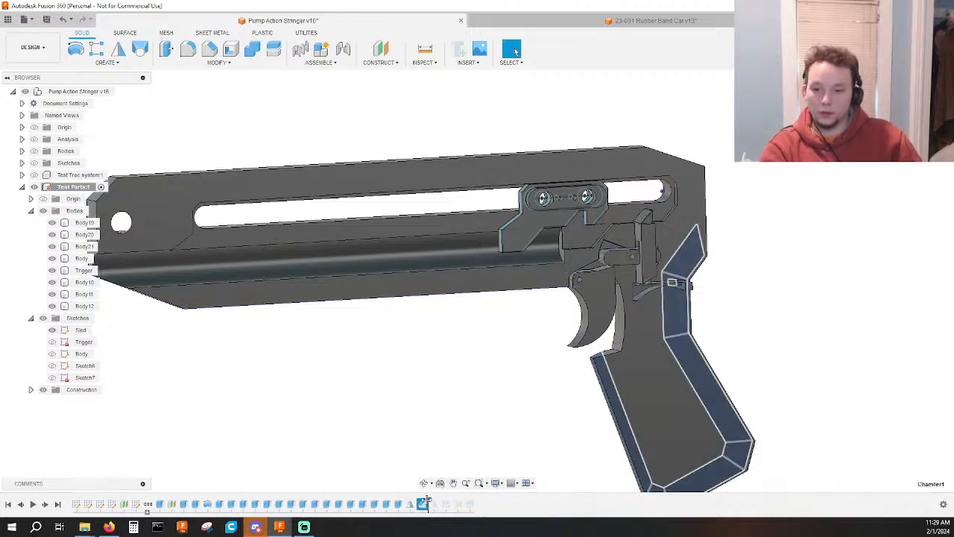
{"action": "left_click", "coordinate": [382, 452]}
{"action": "left_click", "coordinate": [411, 505]}
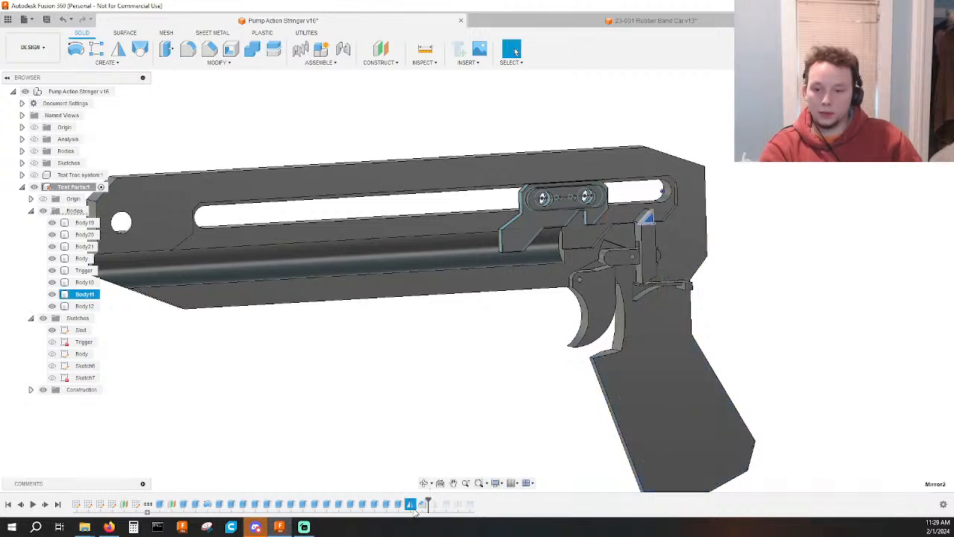
Group the trigger mechanism's timeline features, from the trigger's extrude through Mirror2.
{"action": "left_click", "coordinate": [316, 505]}
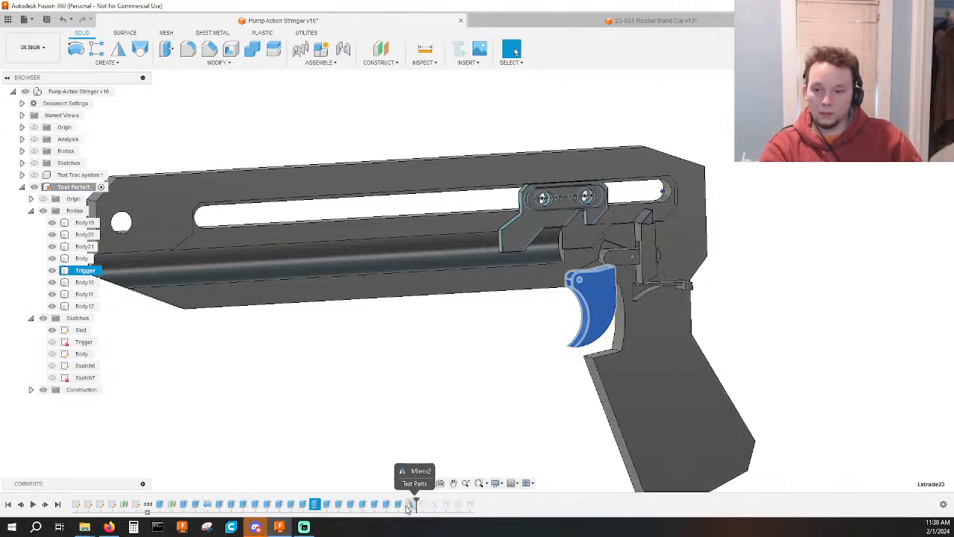
{"action": "left_click", "coordinate": [408, 504], "text": "shift"}
{"action": "right_click", "coordinate": [409, 506]}
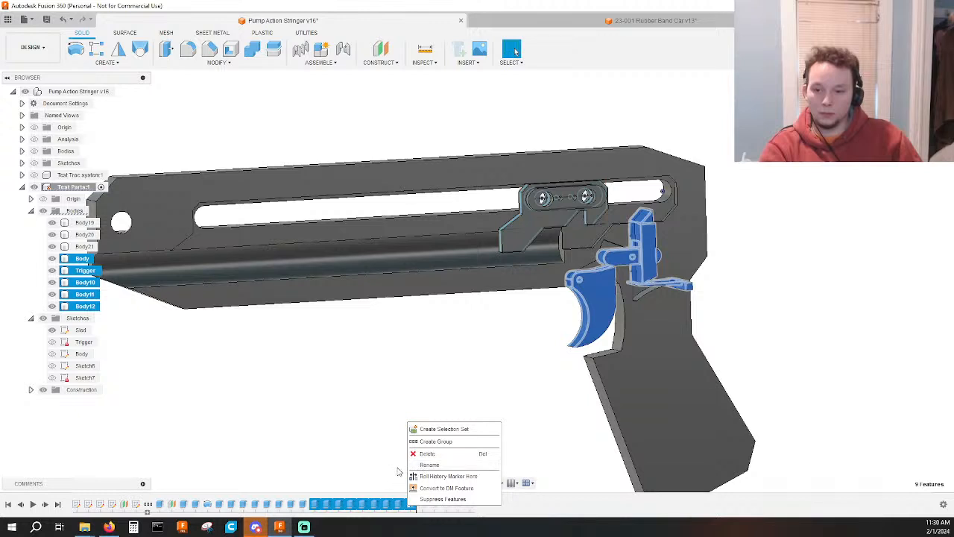
{"action": "left_click", "coordinate": [427, 453]}
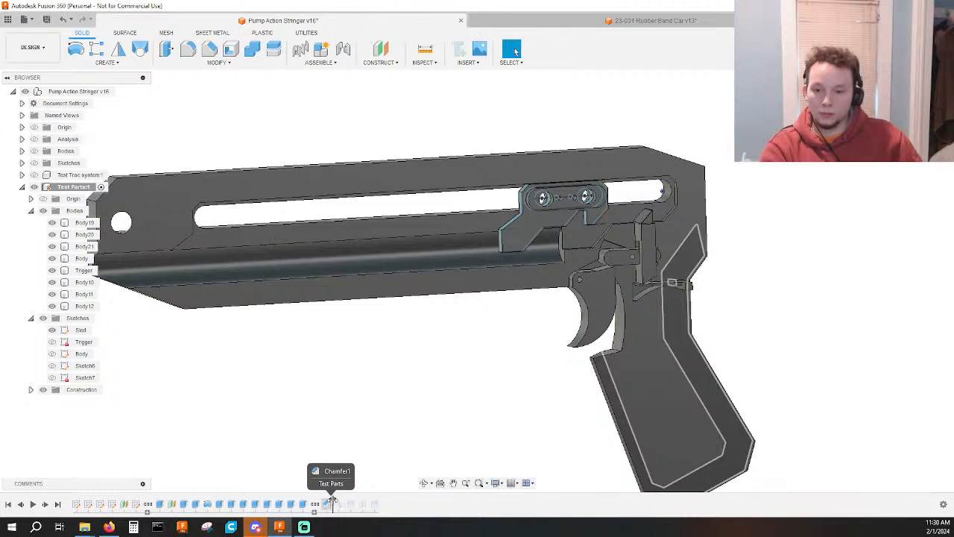
Reorder Chamfer1 and Mirror1 ahead of the trigger group and roll the timeline to its end.
{"action": "left_click", "coordinate": [328, 505]}
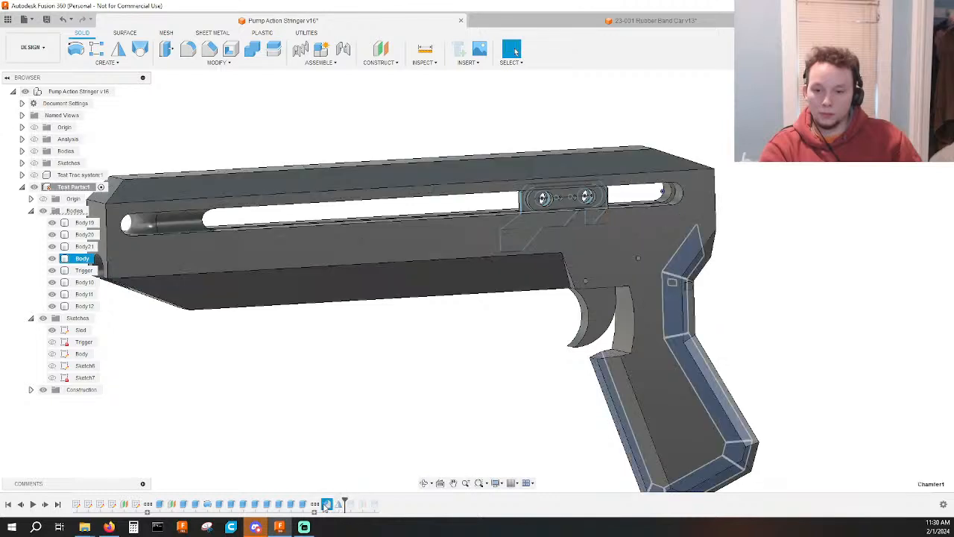
{"action": "left_click", "coordinate": [339, 505]}
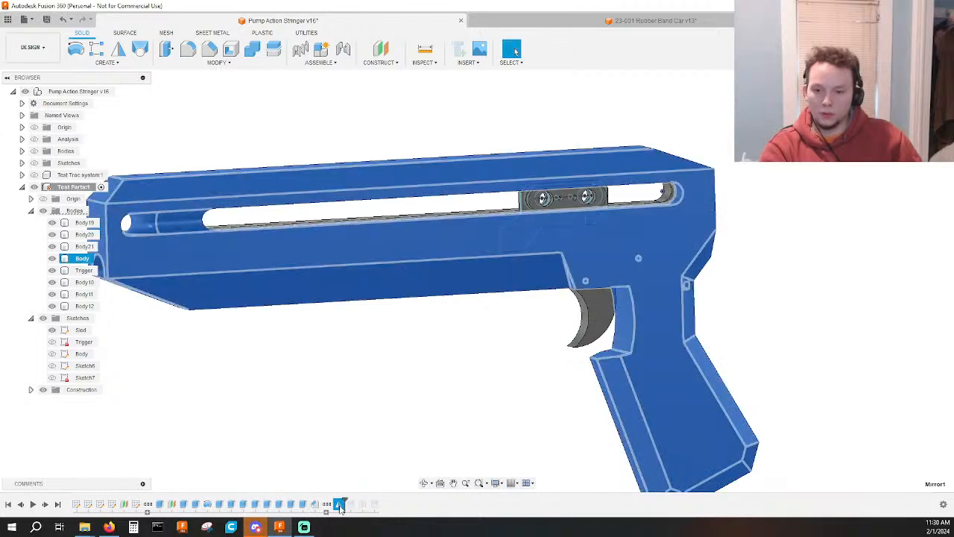
{"action": "mouse_move", "coordinate": [340, 507]}
{"action": "left_mouse_down"}
{"action": "mouse_move", "coordinate": [323, 507]}
{"action": "mouse_move", "coordinate": [382, 504]}
{"action": "left_mouse_up"}
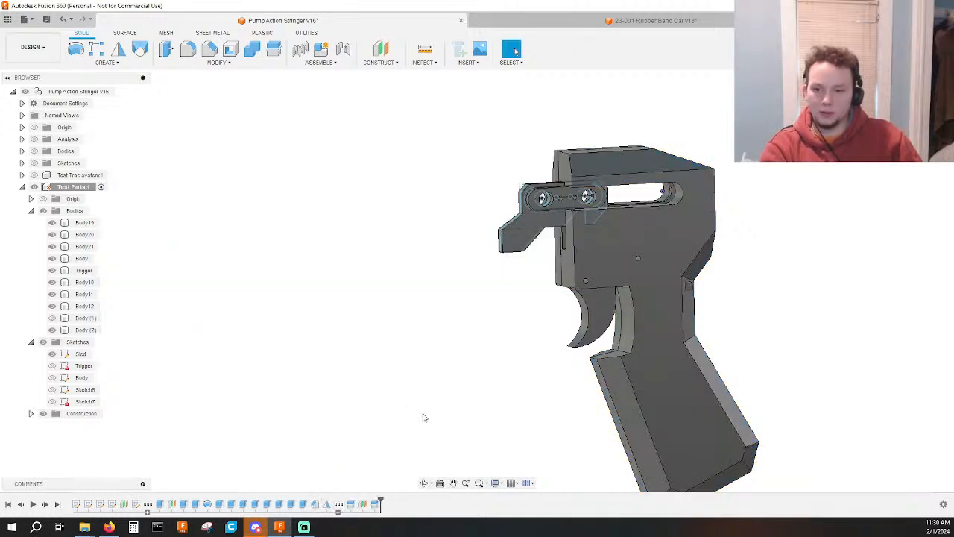
Delete the body's two split features and the construction plane between them from the end of the timeline.
{"action": "middle_click_drag", "start_coordinate": [424, 418], "coordinate": [447, 419], "text": "shift"}
{"action": "left_click_drag", "start_coordinate": [378, 509], "coordinate": [354, 509]}
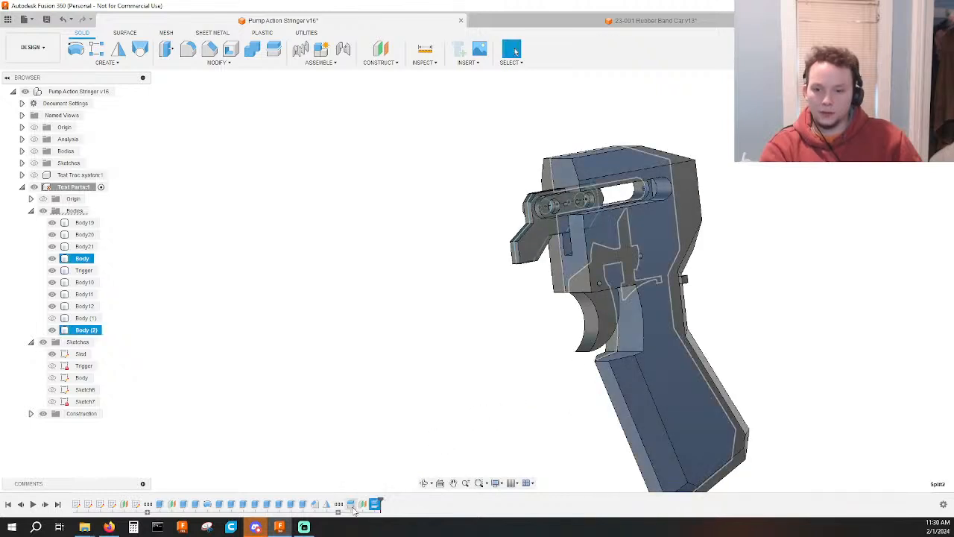
{"action": "key", "text": "Delete"}
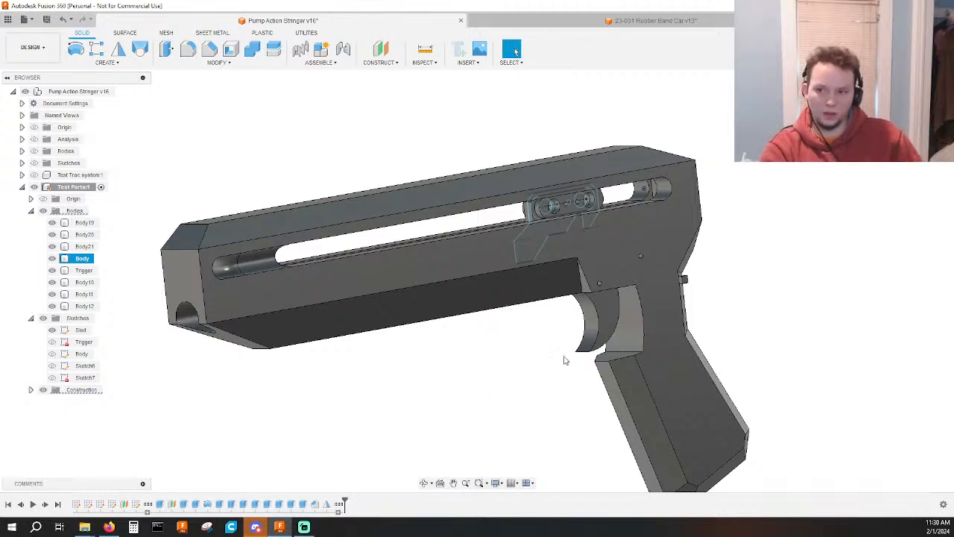
Roll the timeline back to just before the body's Chamfer1 to expose the open half body.
{"action": "scroll", "coordinate": [556, 367], "scroll_direction": "up", "scroll_amount": 2}
{"action": "middle_click_drag", "start_coordinate": [506, 370], "coordinate": [483, 371], "text": "shift"}
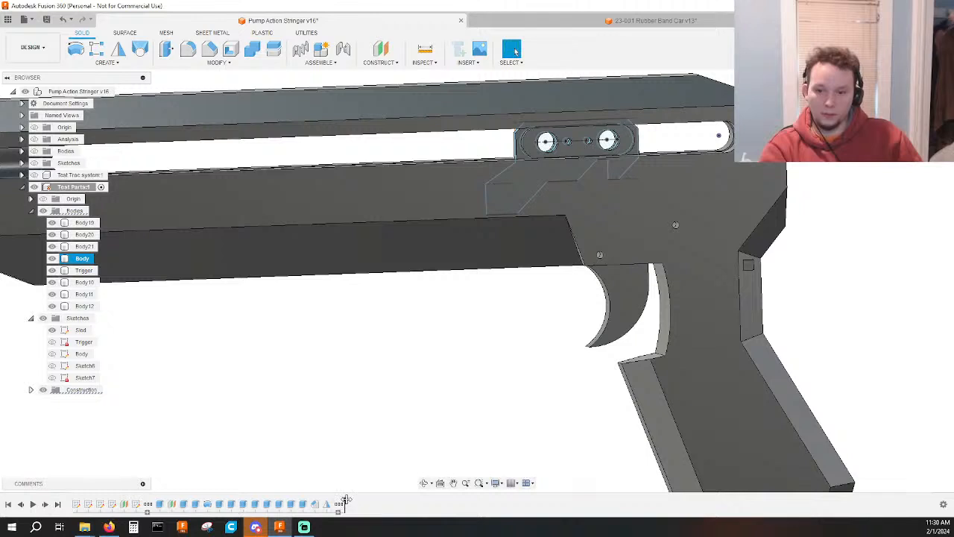
{"action": "left_click_drag", "start_coordinate": [344, 504], "coordinate": [334, 504]}
{"action": "mouse_move", "coordinate": [339, 507]}
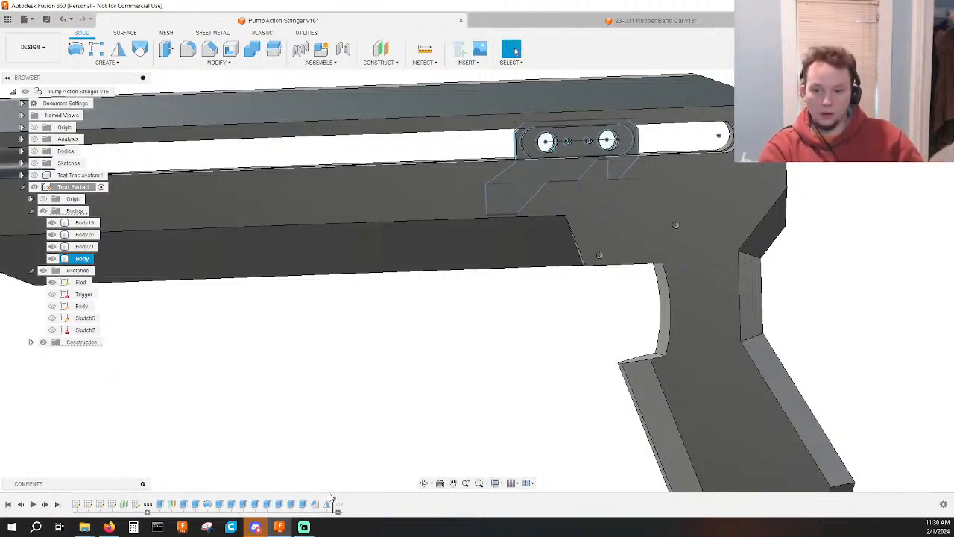
{"action": "left_click_drag", "start_coordinate": [332, 502], "coordinate": [309, 498]}
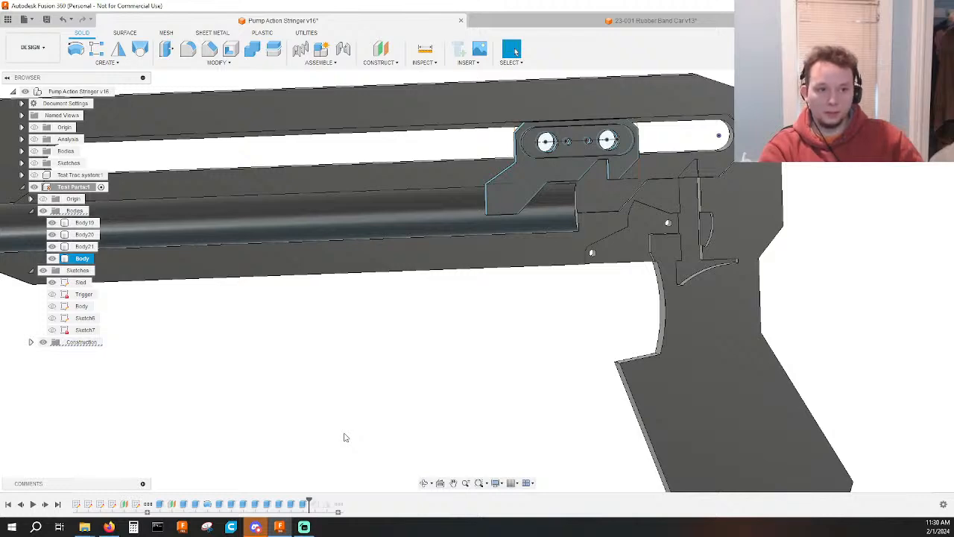
Place the trigger group ahead of Mirror1 in the timeline and roll to just after it, showing the trigger mechanism in the half body.
{"action": "middle_click_drag", "start_coordinate": [550, 331], "coordinate": [463, 379]}
{"action": "scroll", "coordinate": [492, 371], "scroll_direction": "up", "scroll_amount": 3}
{"action": "middle_click_drag", "start_coordinate": [383, 419], "coordinate": [323, 439]}
{"action": "mouse_move", "coordinate": [309, 498]}
{"action": "left_mouse_down"}
{"action": "mouse_move", "coordinate": [341, 504]}
{"action": "mouse_move", "coordinate": [324, 507]}
{"action": "mouse_move", "coordinate": [344, 498]}
{"action": "mouse_move", "coordinate": [335, 495]}
{"action": "left_mouse_up"}
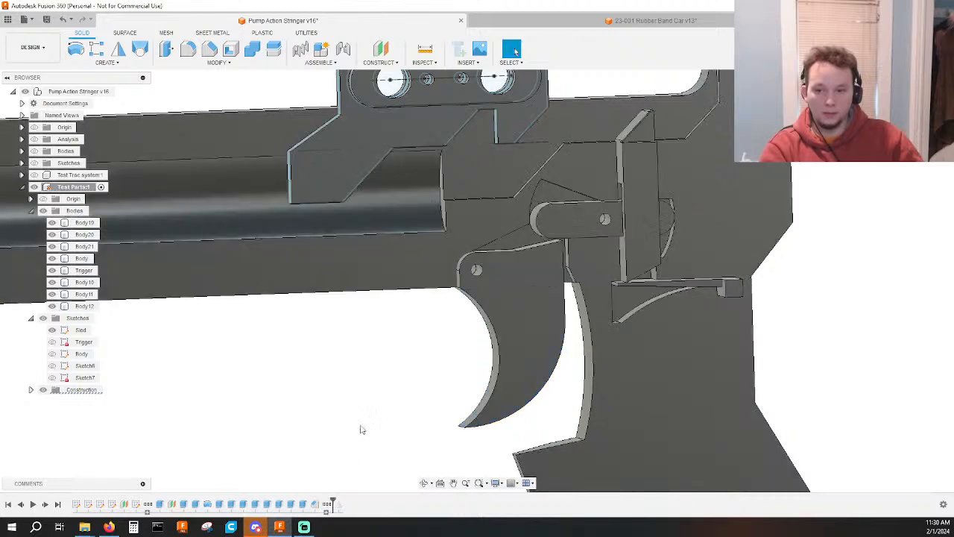
{"action": "middle_click_drag", "start_coordinate": [395, 377], "coordinate": [268, 342]}
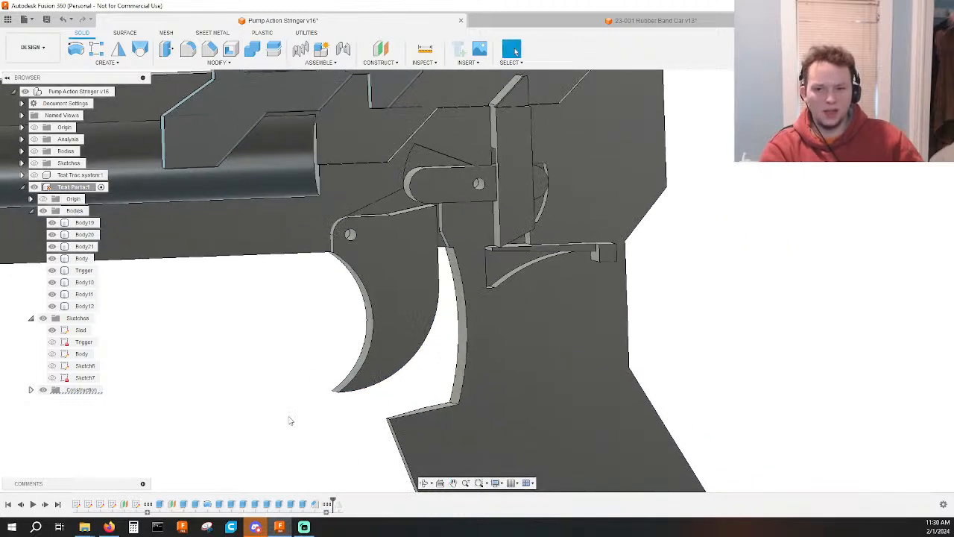
Roll the timeline forward past Mirror1 to bring back the full mirrored body.
{"action": "middle_click_drag", "start_coordinate": [290, 420], "coordinate": [279, 375], "text": "shift"}
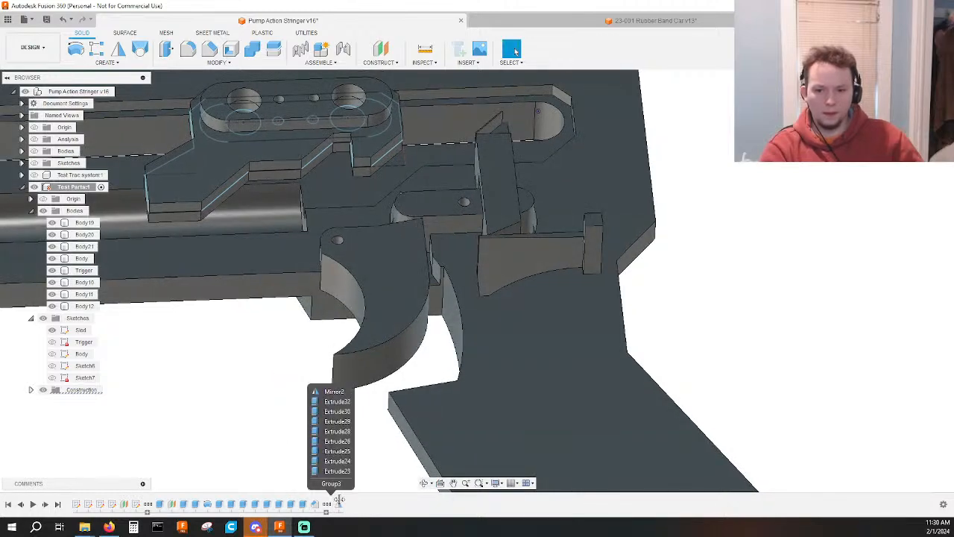
{"action": "left_click_drag", "start_coordinate": [338, 499], "coordinate": [342, 500]}
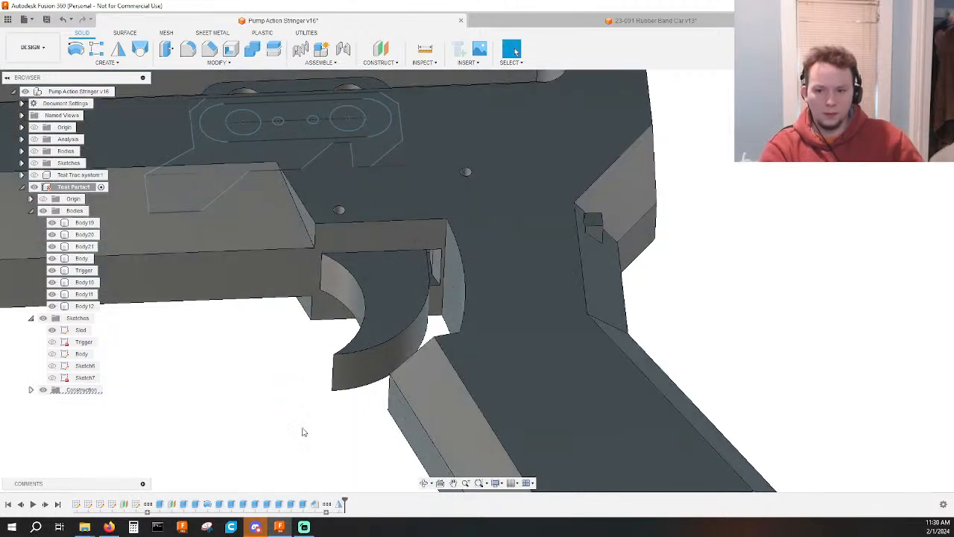
{"action": "middle_click_drag", "start_coordinate": [300, 430], "coordinate": [304, 453], "text": "shift"}
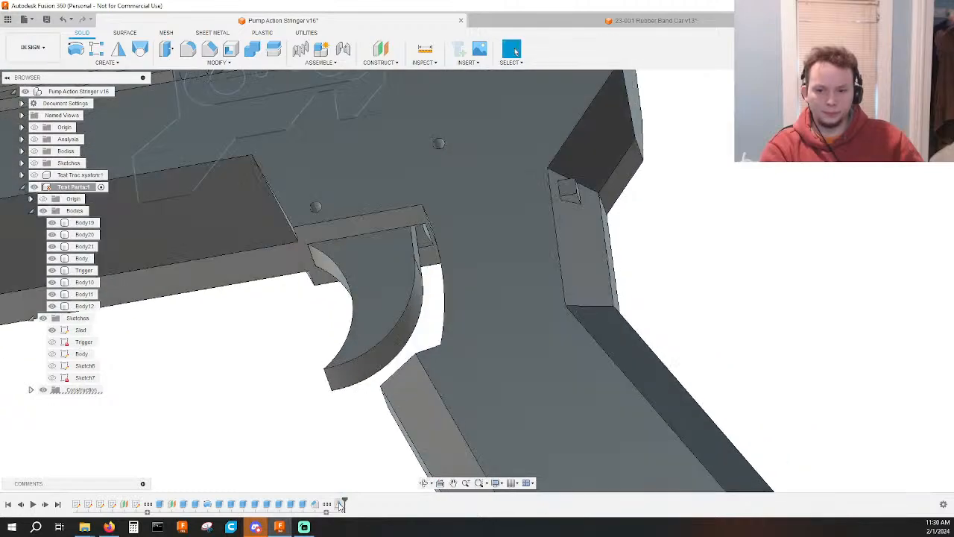
Open the body's mirror feature, check its selected body, mirror plane and Join operation, and accept it.
{"action": "double_click", "coordinate": [340, 505]}
{"action": "scroll", "coordinate": [264, 402], "scroll_direction": "down", "scroll_amount": 3}
{"action": "middle_click_drag", "start_coordinate": [264, 403], "coordinate": [449, 390], "text": "shift"}
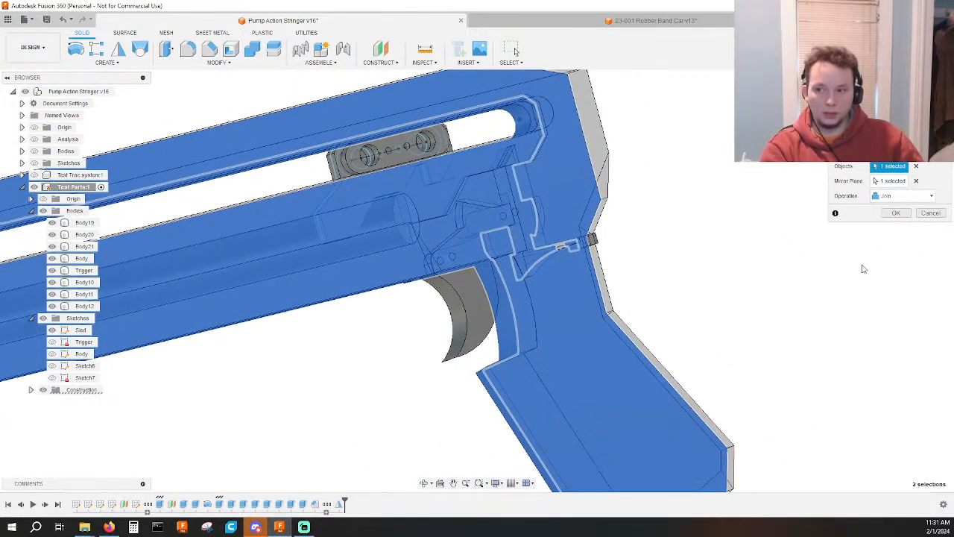
{"action": "scroll", "coordinate": [861, 261], "scroll_direction": "down", "scroll_amount": 2}
{"action": "middle_click_drag", "start_coordinate": [820, 313], "coordinate": [812, 270], "text": "shift"}
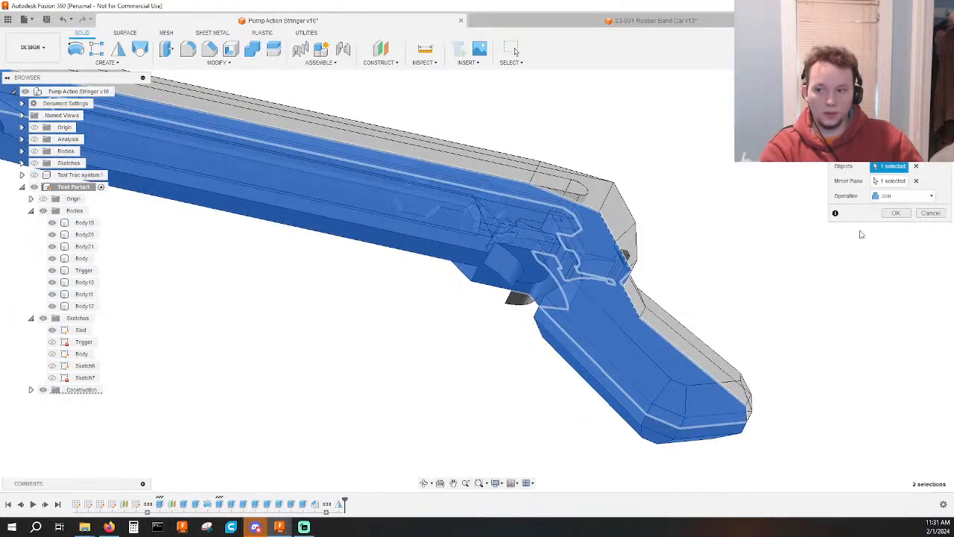
{"action": "left_click", "coordinate": [896, 214]}
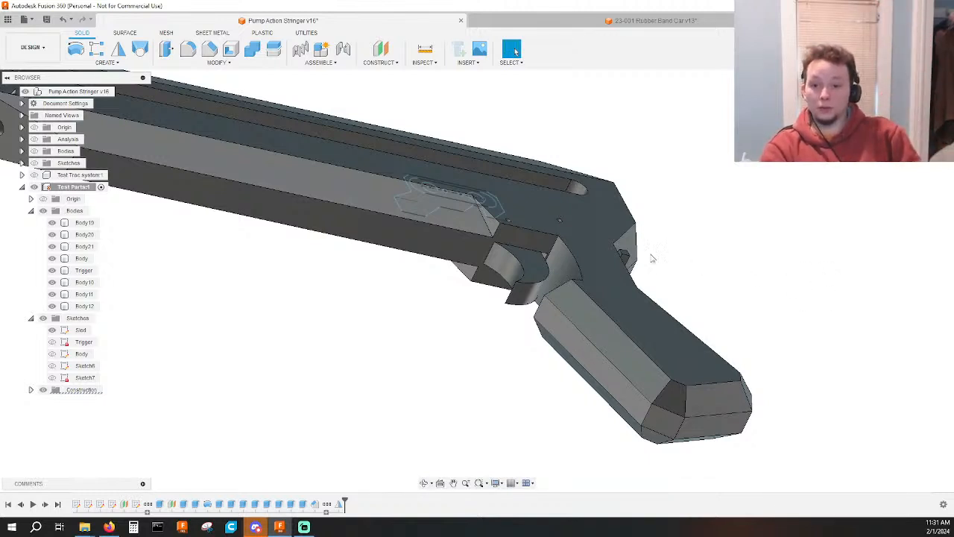
{"action": "middle_click_drag", "start_coordinate": [651, 258], "coordinate": [664, 277], "text": "shift"}
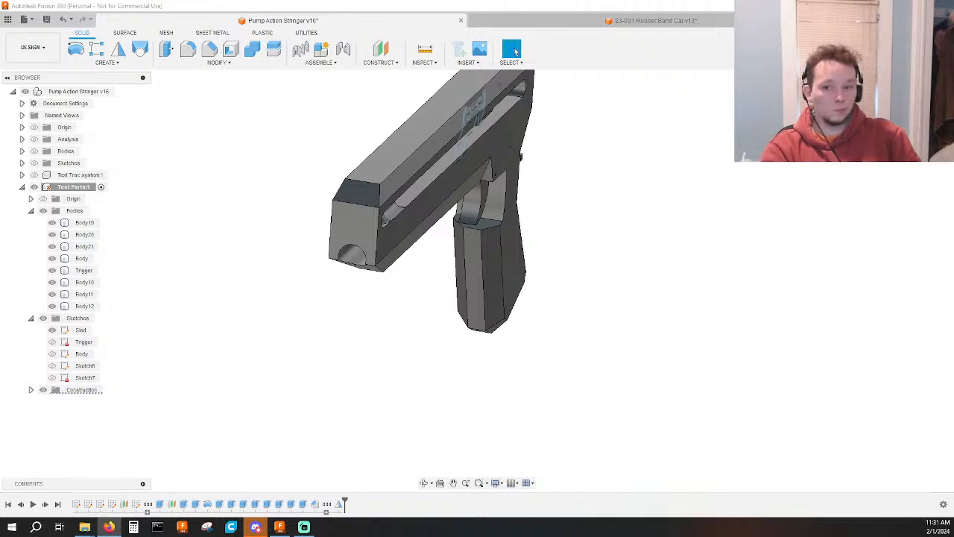
{"action": "middle_click_drag", "start_coordinate": [641, 273], "coordinate": [608, 226], "text": "shift"}
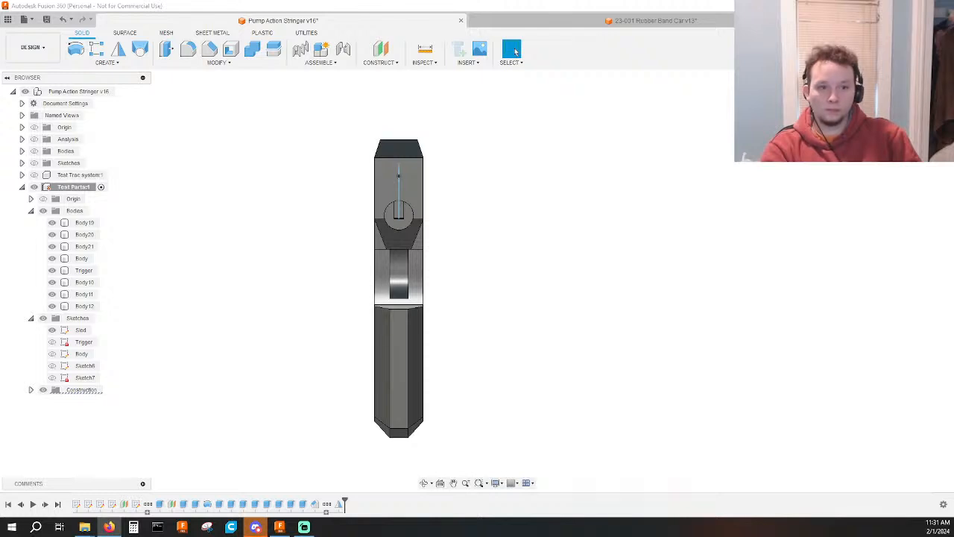
{"action": "key", "text": "alt+Tab"}
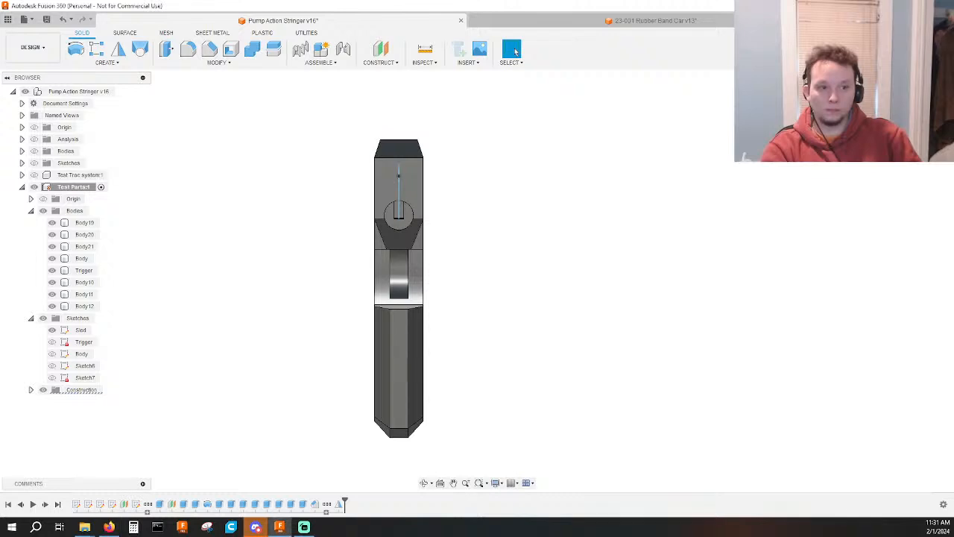
{"action": "middle_click_drag", "start_coordinate": [603, 287], "coordinate": [518, 279], "text": "shift"}
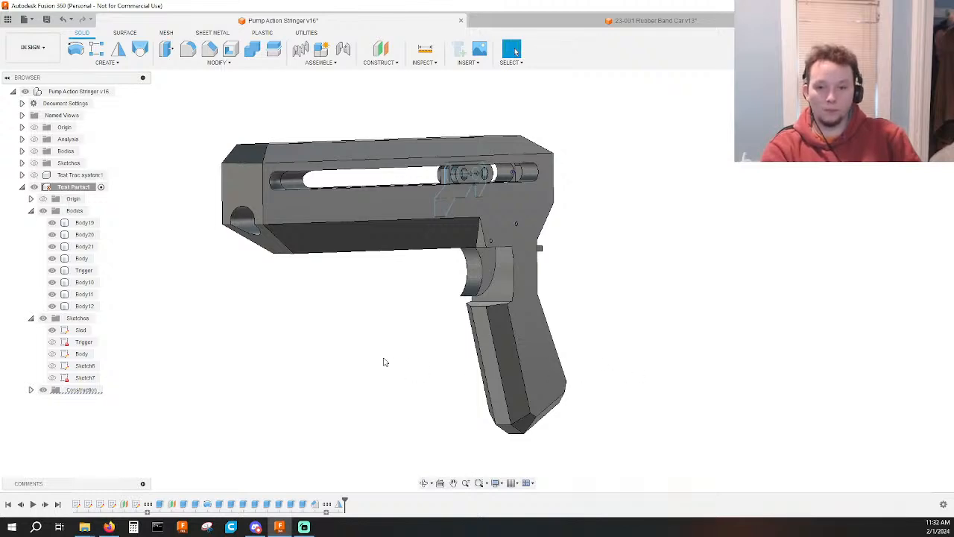
{"action": "mouse_move", "coordinate": [386, 362]}
{"action": "middle_mouse_down", "text": "shift"}
{"action": "mouse_move", "coordinate": [368, 325]}
{"action": "mouse_move", "coordinate": [437, 323]}
{"action": "mouse_move", "coordinate": [375, 335]}
{"action": "mouse_move", "coordinate": [356, 362]}
{"action": "mouse_move", "coordinate": [319, 383]}
{"action": "mouse_move", "coordinate": [371, 356]}
{"action": "middle_mouse_up", "text": "shift"}
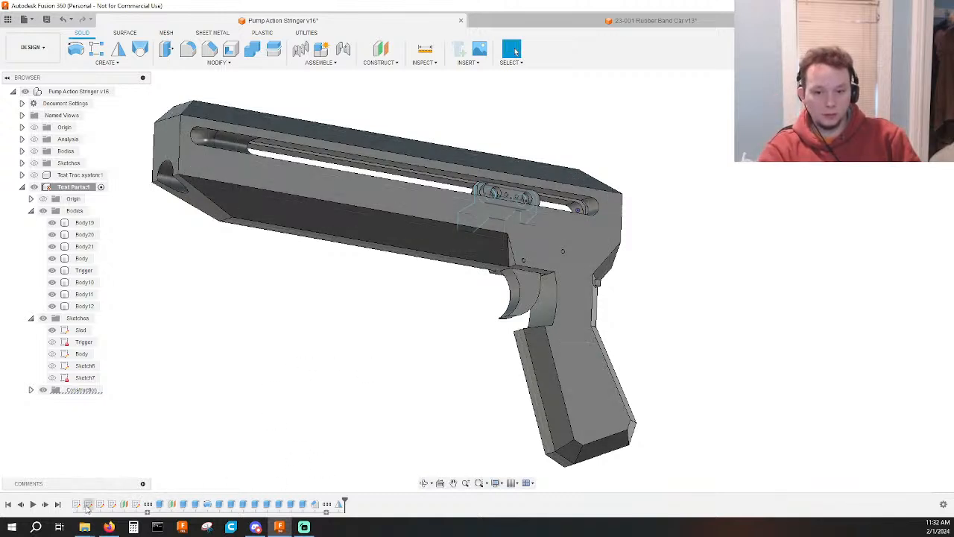
Examine which geometry the body's first extrusion, the angled construction plane and the Body sketch in the timeline refer to.
{"action": "left_click", "coordinate": [157, 508]}
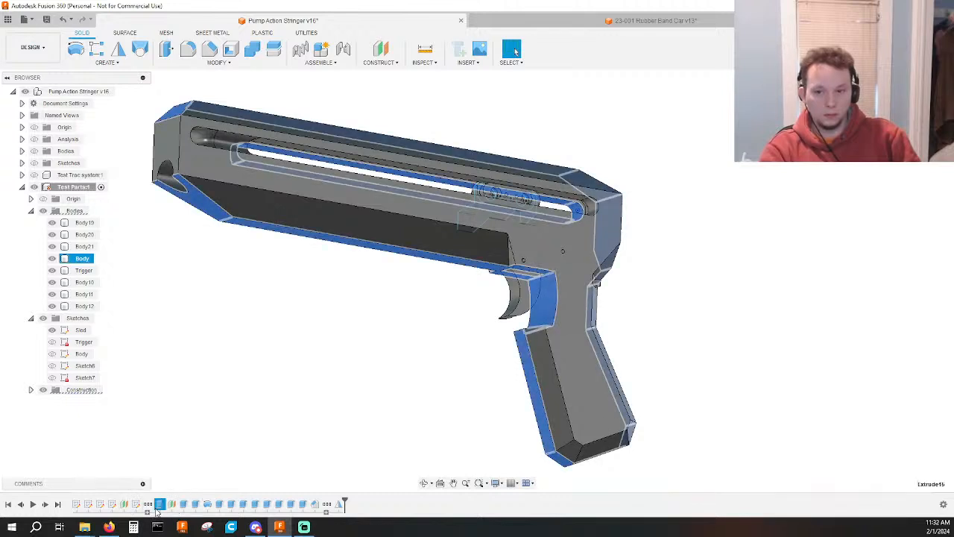
{"action": "left_click", "coordinate": [224, 410]}
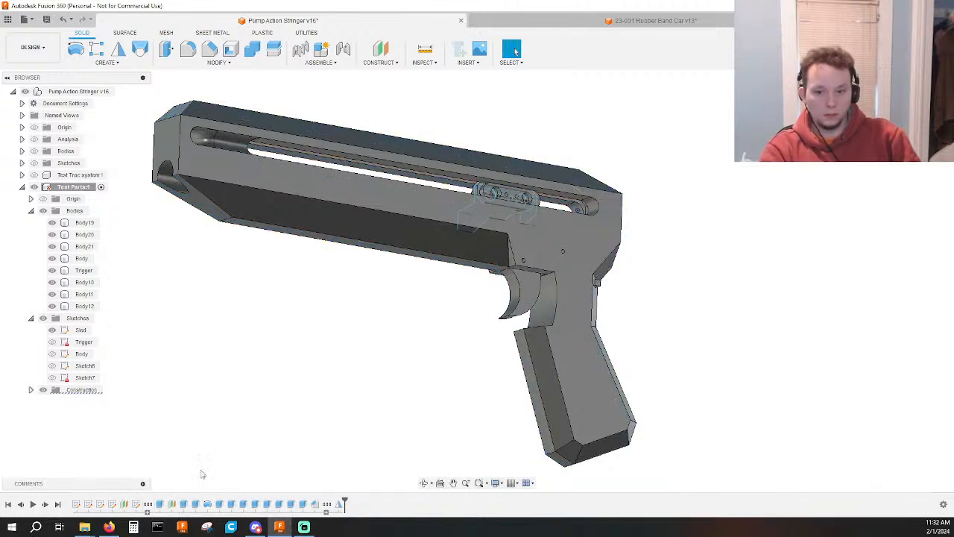
{"action": "left_click", "coordinate": [172, 504]}
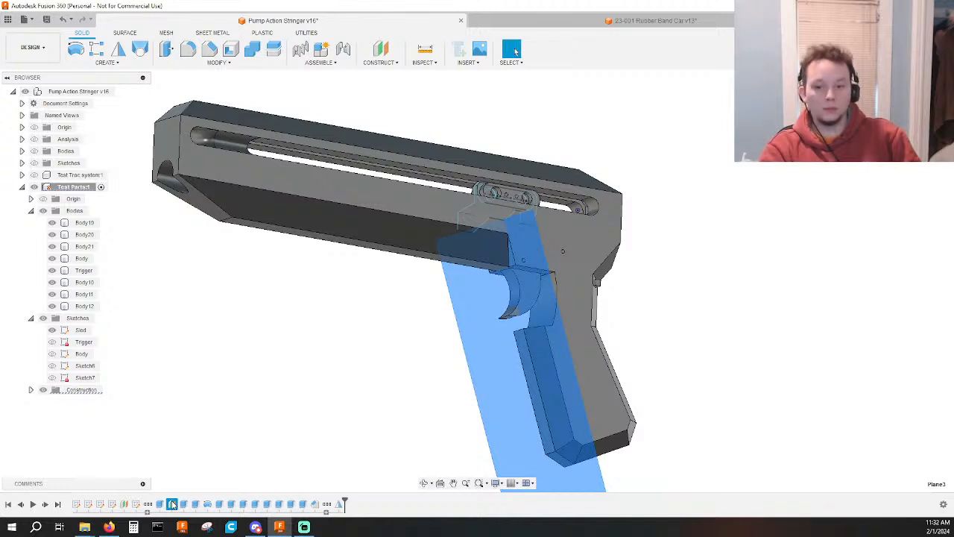
{"action": "left_click", "coordinate": [234, 435]}
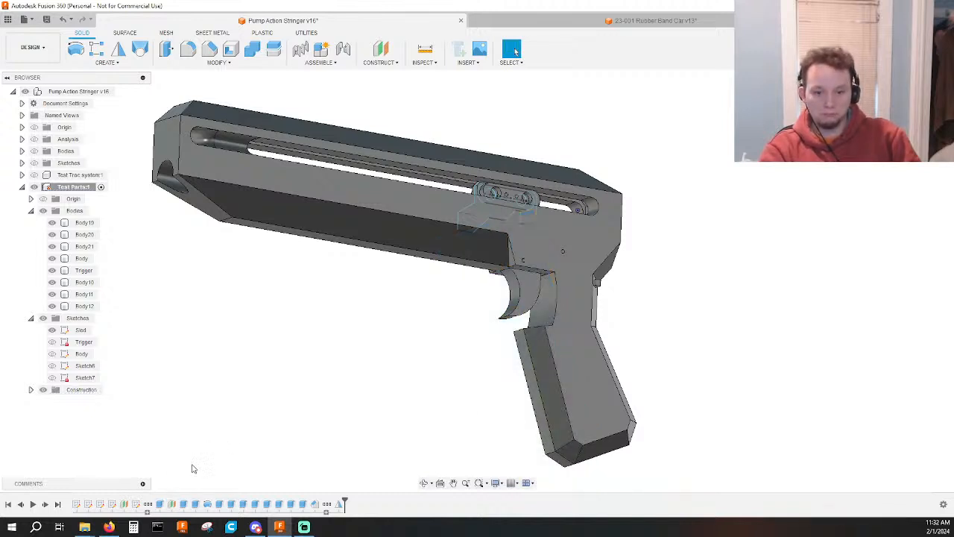
{"action": "left_click", "coordinate": [111, 504]}
{"action": "left_click", "coordinate": [101, 504]}
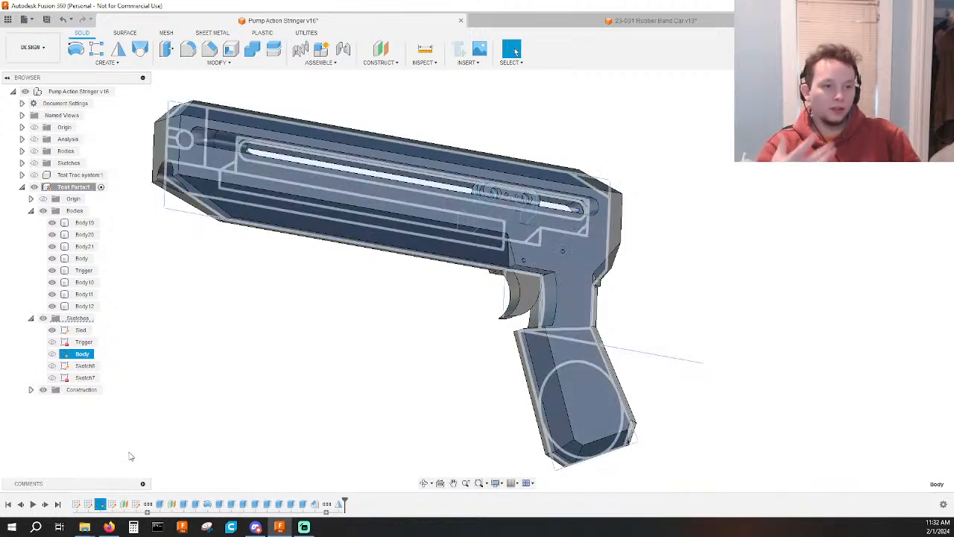
{"action": "left_click", "coordinate": [191, 463]}
{"action": "left_click", "coordinate": [171, 504]}
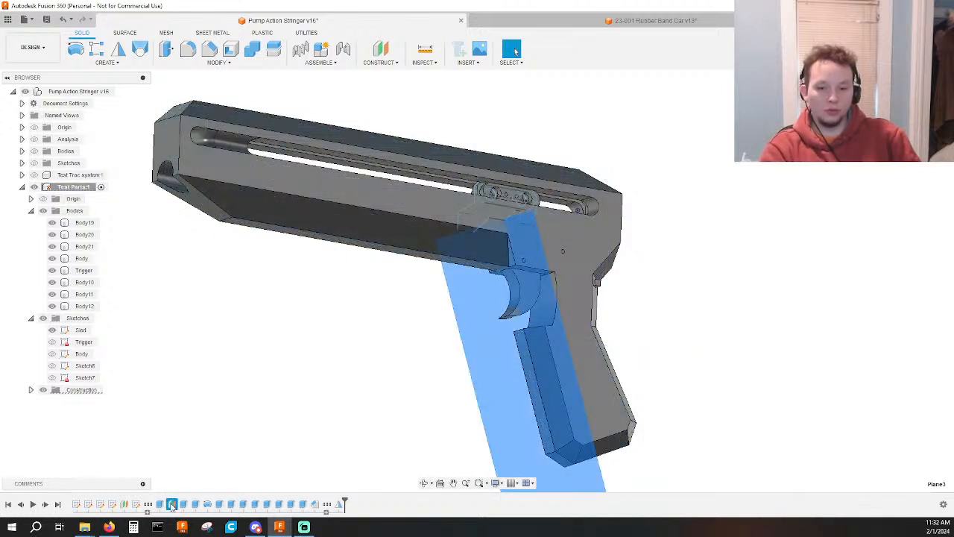
{"action": "left_click", "coordinate": [191, 454]}
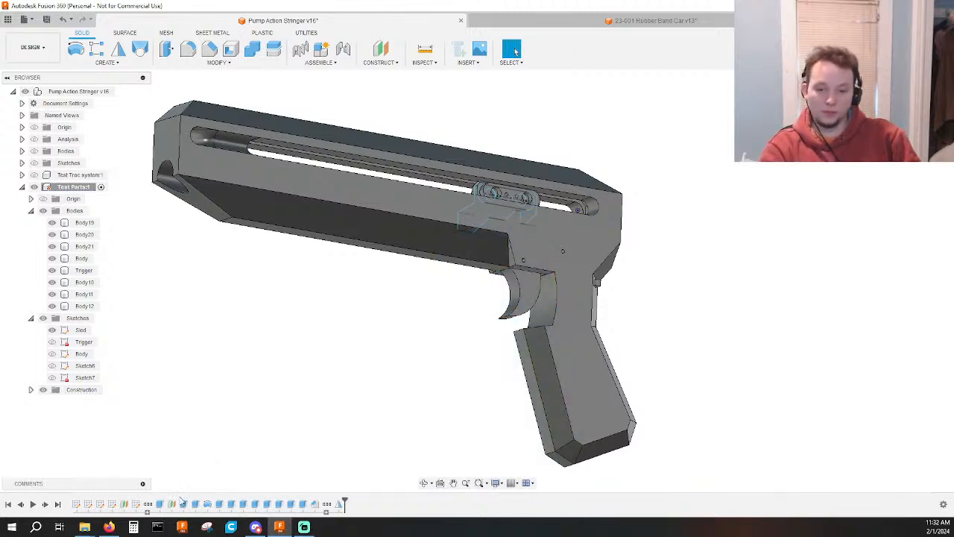
Edit the cut along the barrel's underside so its To Object extent ends at the grip's front face.
{"action": "left_click", "coordinate": [182, 505]}
{"action": "double_click", "coordinate": [183, 504]}
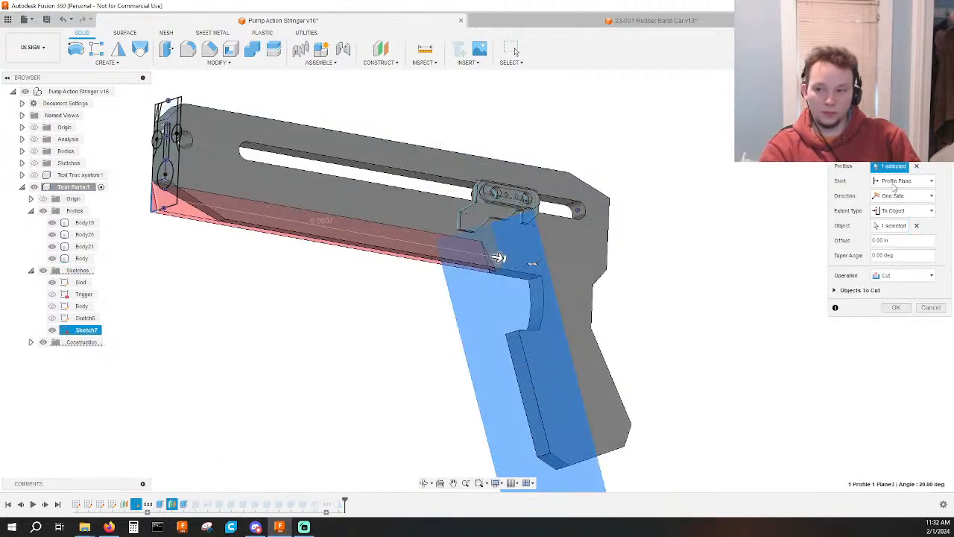
{"action": "left_click", "coordinate": [916, 227]}
{"action": "left_click", "coordinate": [522, 360]}
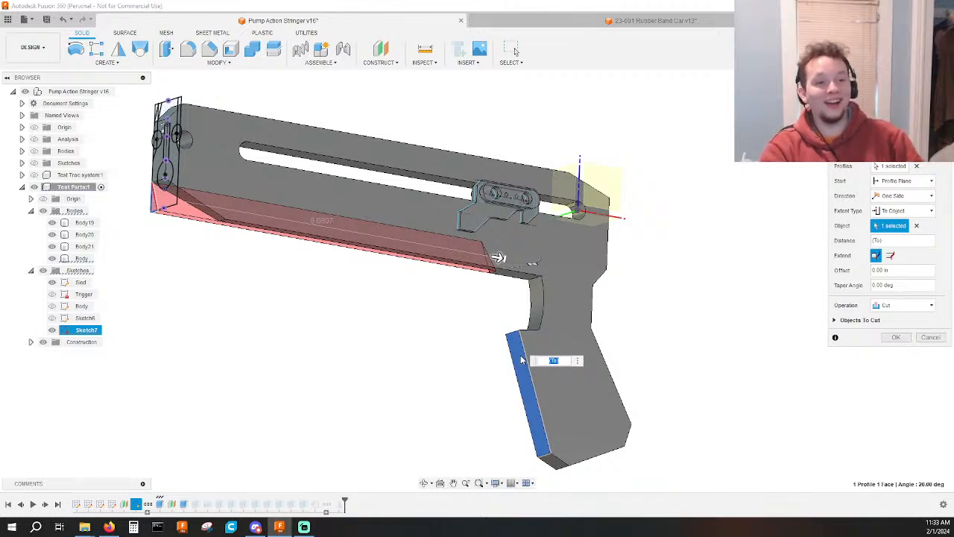
{"action": "left_click", "coordinate": [896, 337]}
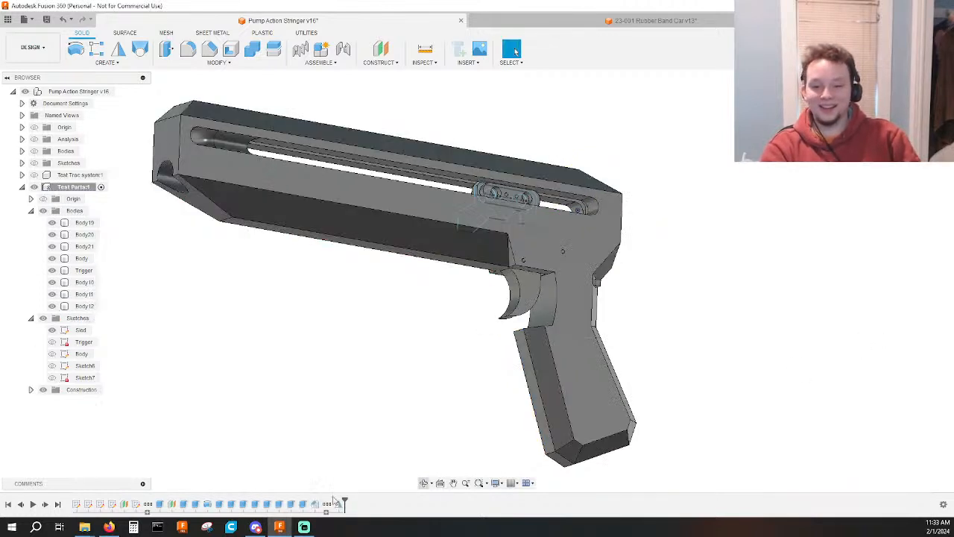
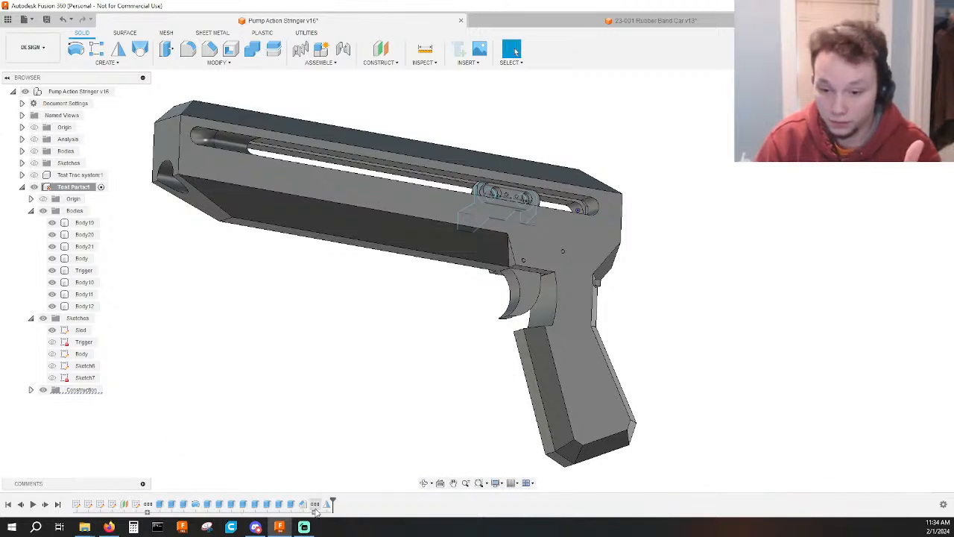
Review the contents of the timeline's two collapsed feature groups and the run of 13 body features between them.
{"action": "left_click", "coordinate": [314, 506]}
{"action": "left_click", "coordinate": [314, 513]}
{"action": "left_click", "coordinate": [318, 448]}
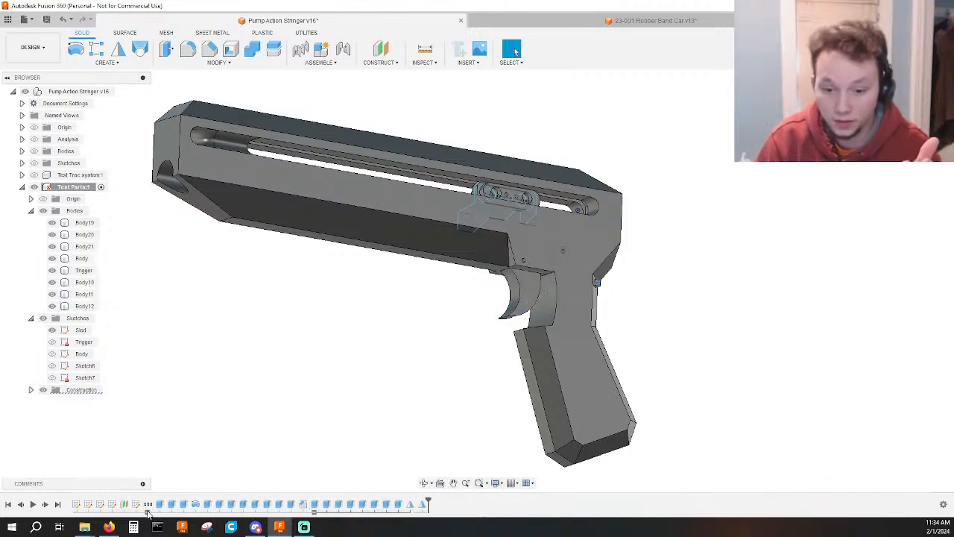
{"action": "left_click", "coordinate": [148, 512]}
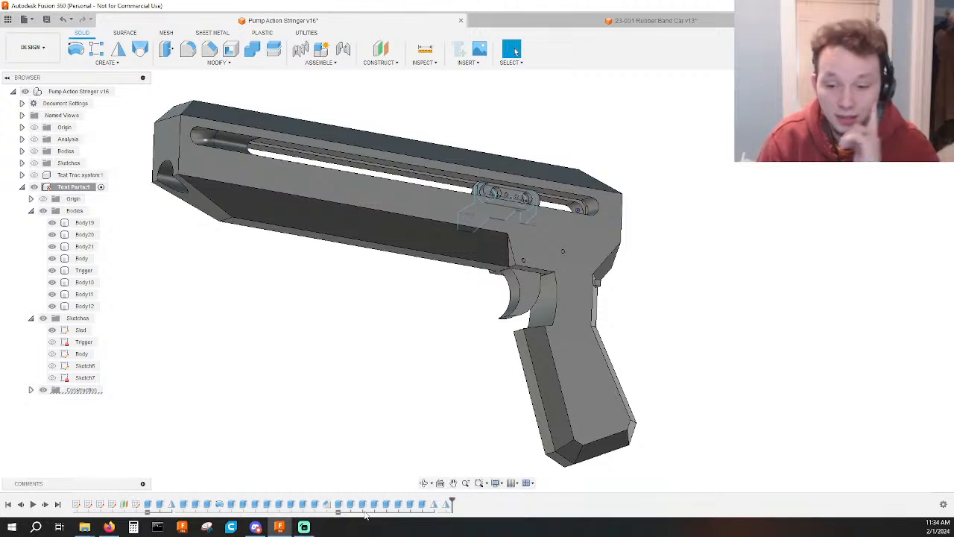
{"action": "left_click", "coordinate": [339, 513]}
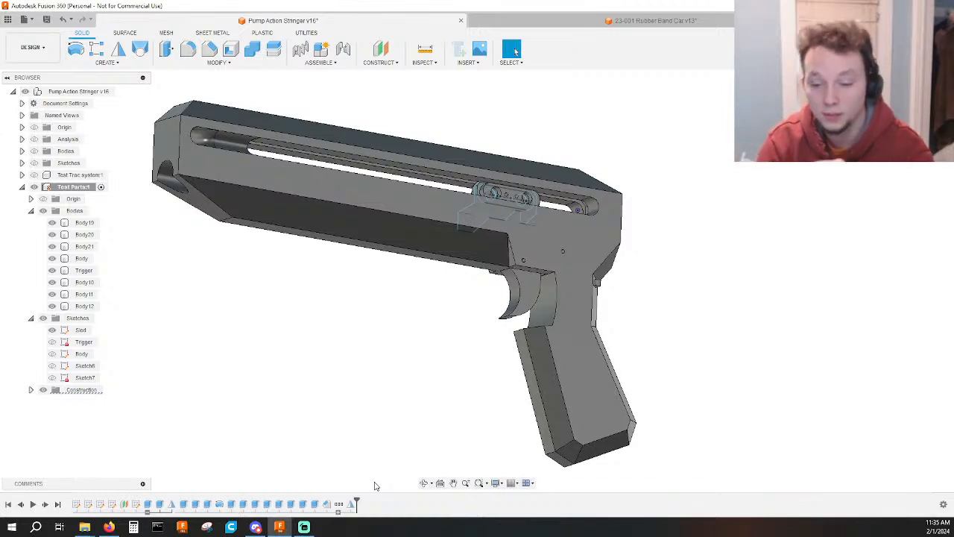
{"action": "left_click", "coordinate": [148, 513]}
{"action": "left_click_drag", "start_coordinate": [164, 512], "coordinate": [304, 506]}
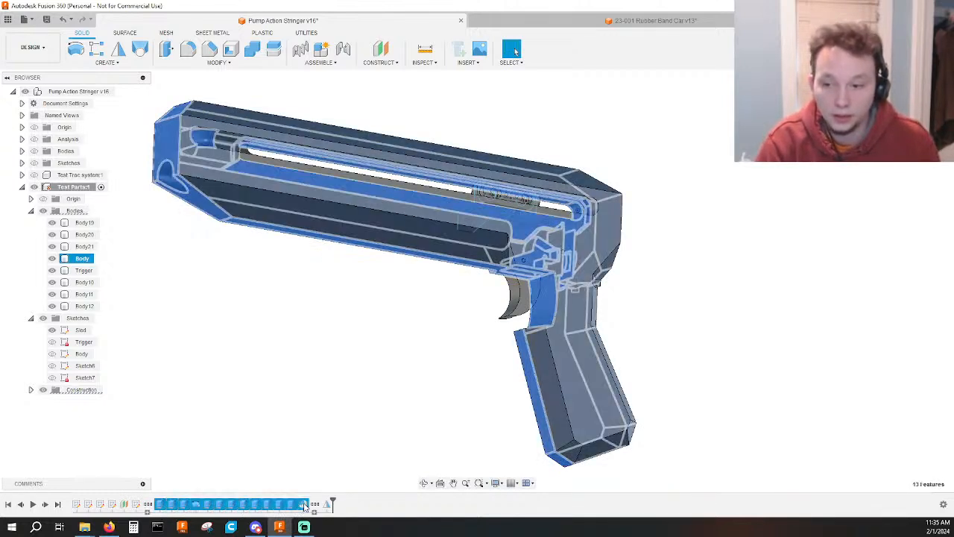
{"action": "left_click", "coordinate": [335, 381]}
Roll the timeline back past the mirror and the second feature group to just before the cut along the barrel's underside.
{"action": "left_click_drag", "start_coordinate": [332, 504], "coordinate": [309, 504]}
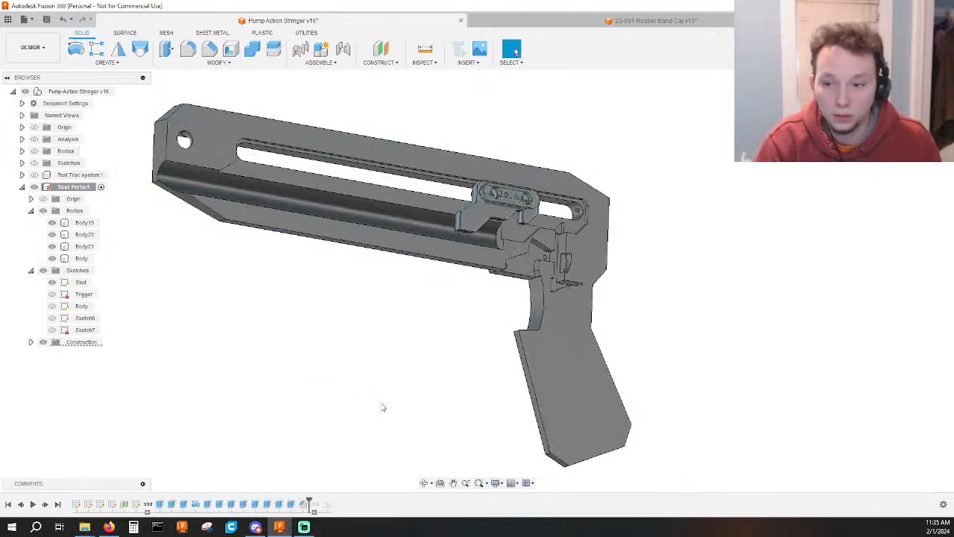
{"action": "middle_click_drag", "start_coordinate": [303, 419], "coordinate": [336, 420], "text": "shift"}
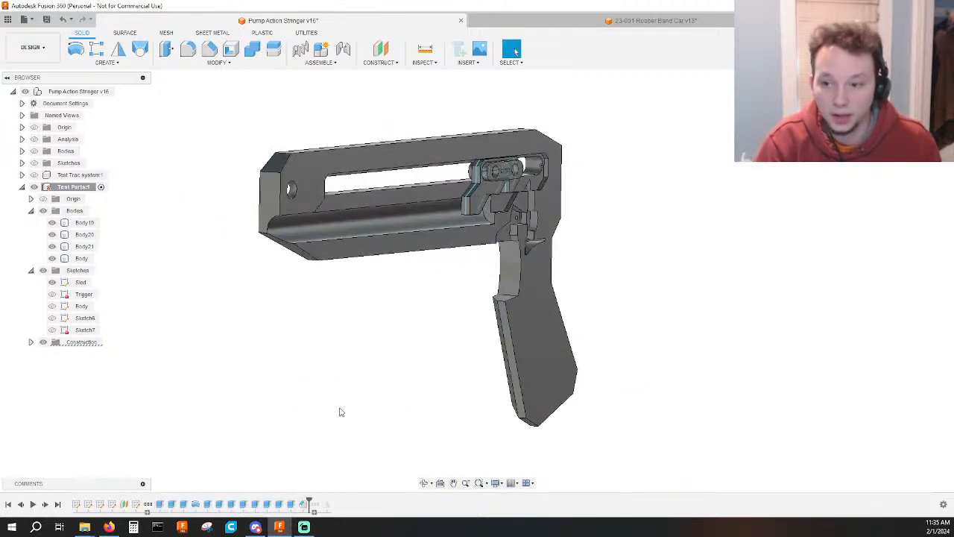
{"action": "mouse_move", "coordinate": [309, 498]}
{"action": "left_mouse_down"}
{"action": "mouse_move", "coordinate": [153, 500]}
{"action": "mouse_move", "coordinate": [224, 499]}
{"action": "left_mouse_up"}
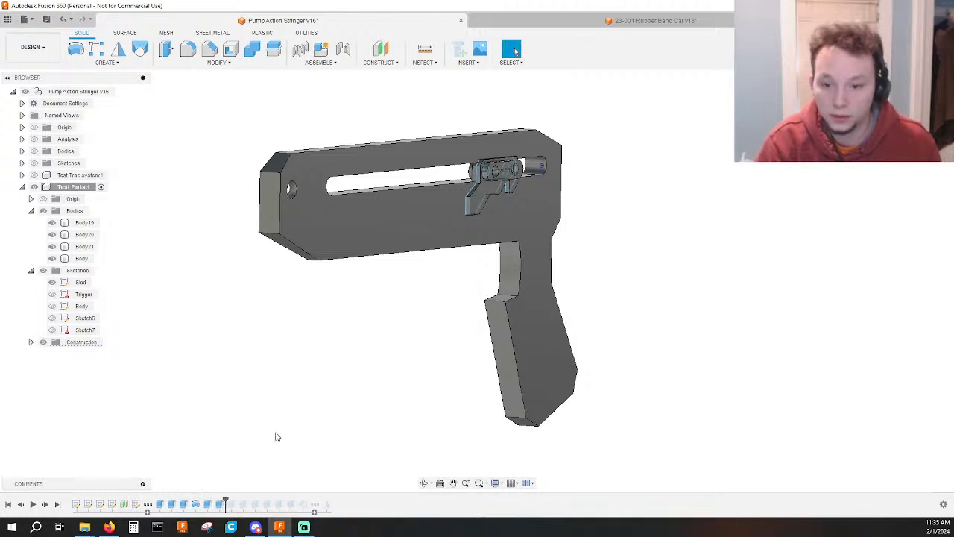
Step the timeline forward one feature at a time through the body's cuts, up to just before the second feature group.
{"action": "left_click", "coordinate": [32, 504]}
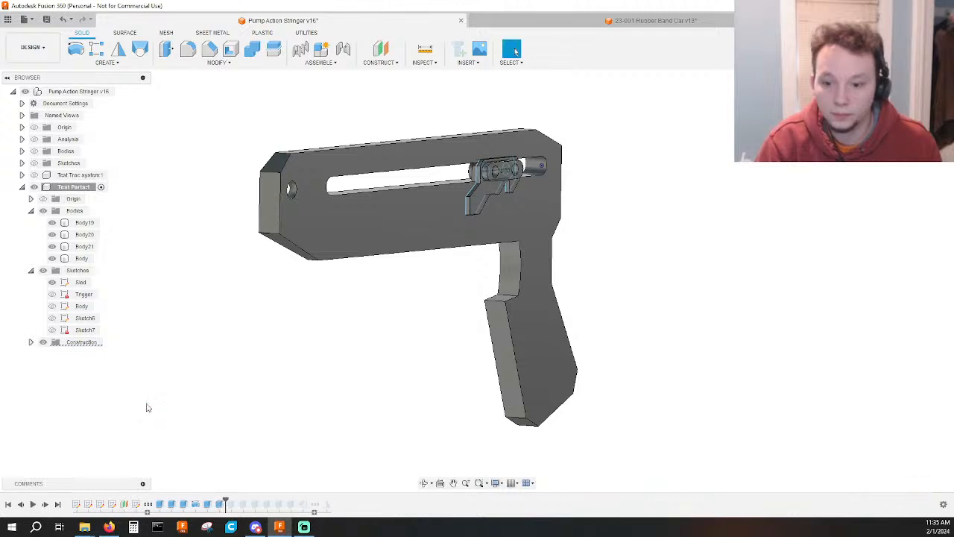
{"action": "left_click", "coordinate": [45, 505]}
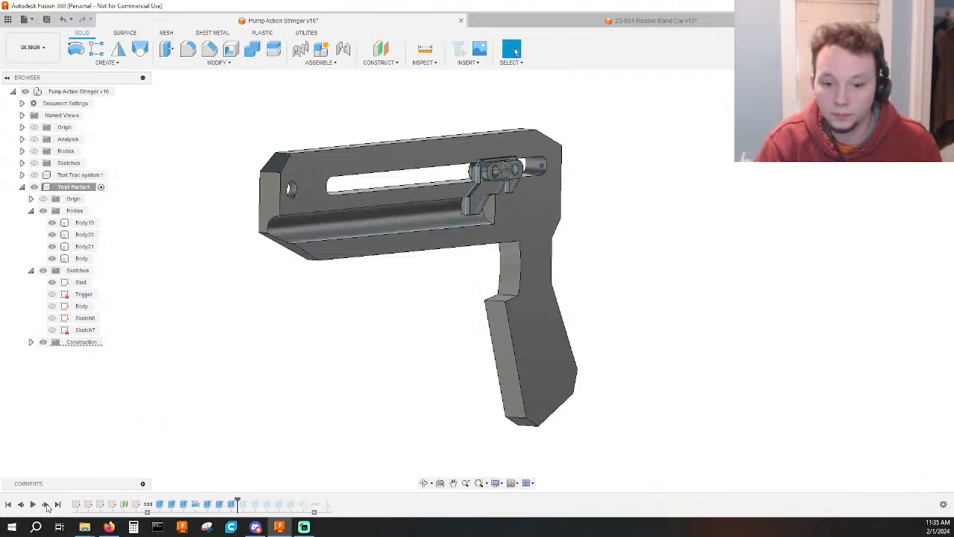
{"action": "left_click", "coordinate": [44, 505]}
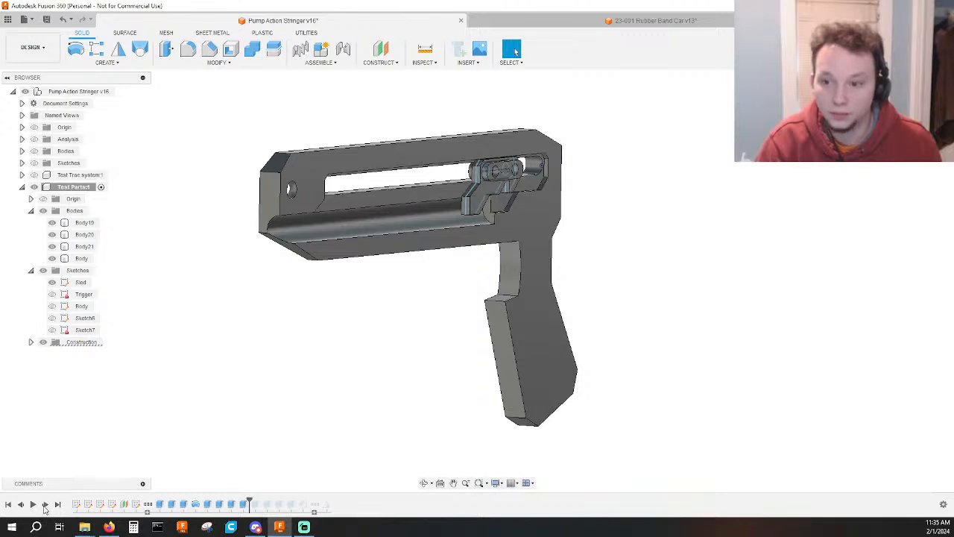
{"action": "left_click", "coordinate": [44, 506]}
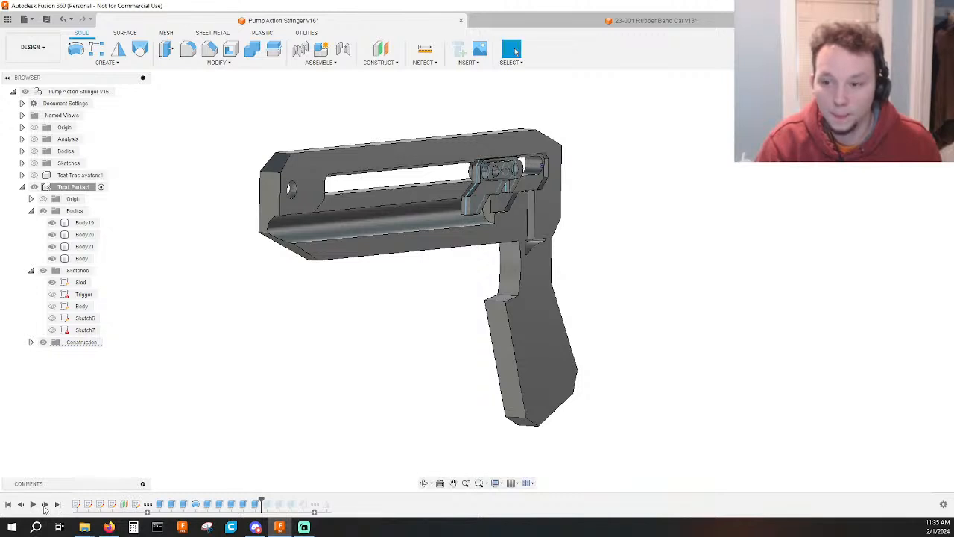
{"action": "left_click", "coordinate": [45, 505]}
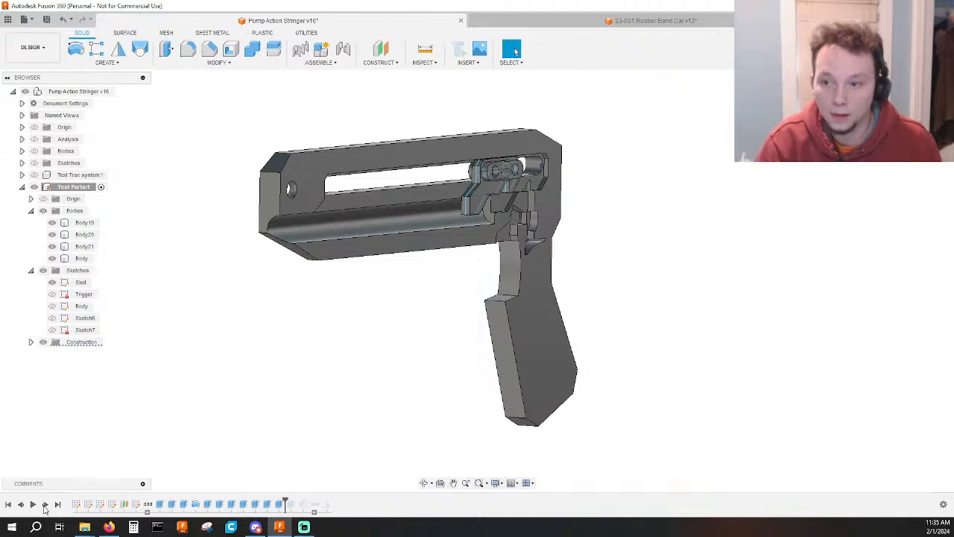
{"action": "left_click", "coordinate": [45, 505]}
Examine the half body's internal trigger pockets, sled slot and outer side from several directions.
{"action": "middle_click_drag", "start_coordinate": [722, 300], "coordinate": [662, 241], "text": "shift"}
{"action": "left_click", "coordinate": [915, 110]}
{"action": "scroll", "coordinate": [618, 244], "scroll_direction": "up", "scroll_amount": 3}
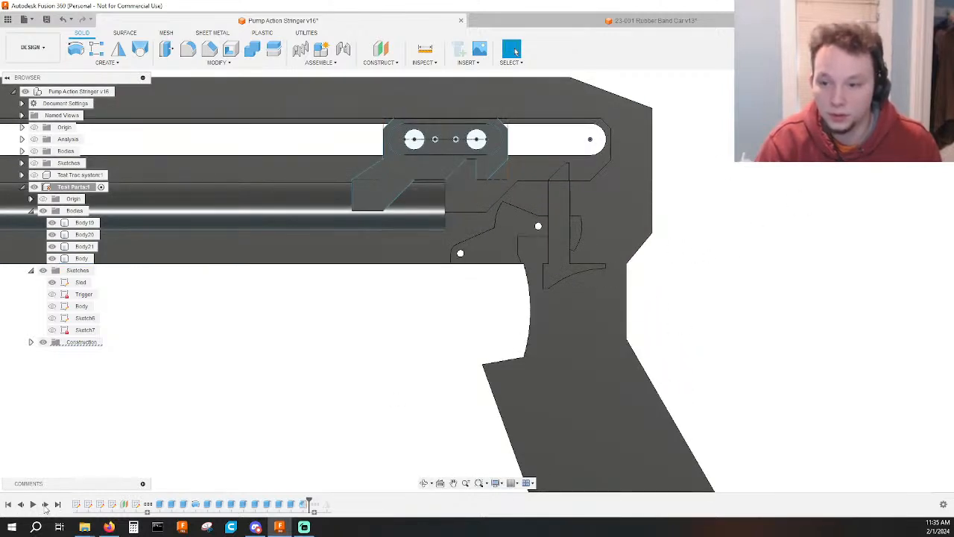
{"action": "scroll", "coordinate": [472, 418], "scroll_direction": "down", "scroll_amount": 3}
{"action": "middle_click_drag", "start_coordinate": [473, 418], "coordinate": [470, 386], "text": "shift"}
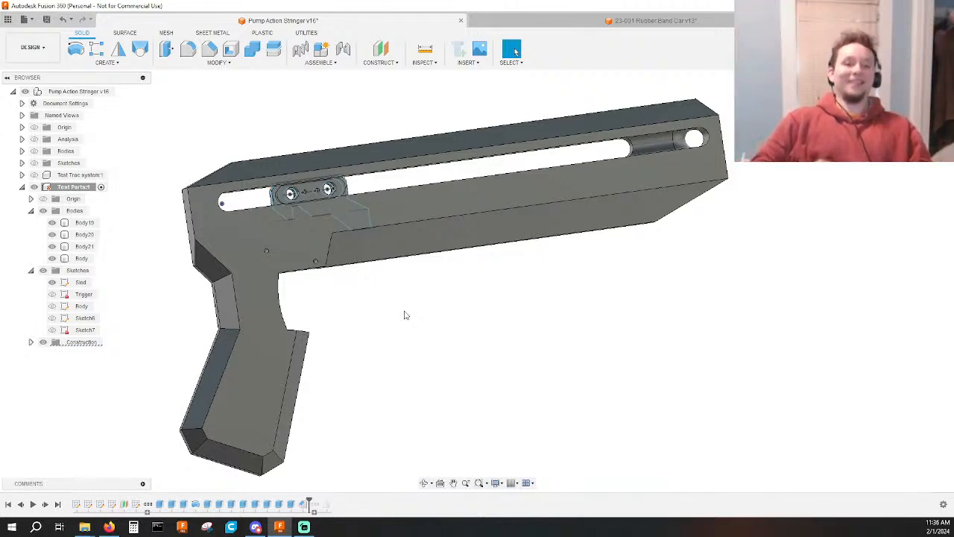
{"action": "scroll", "coordinate": [509, 307], "scroll_direction": "down", "scroll_amount": 3}
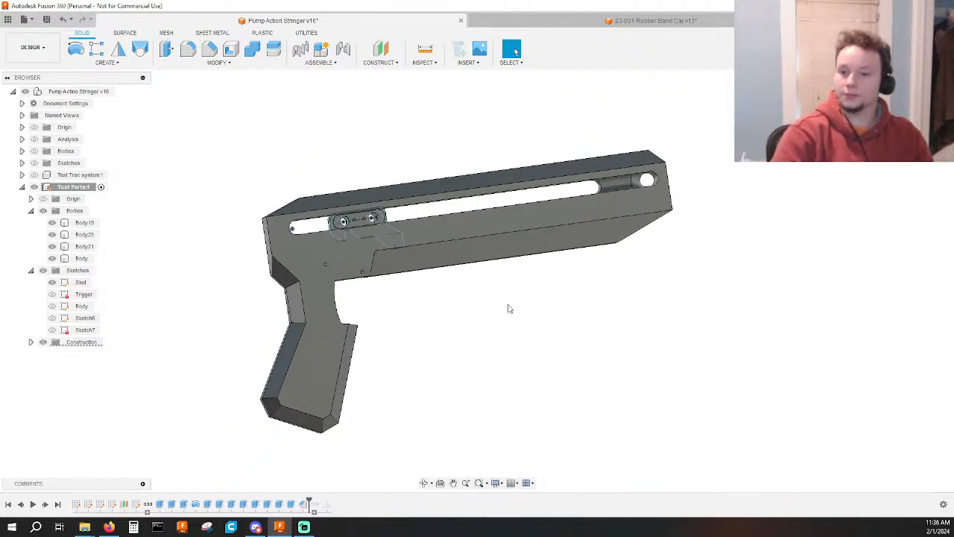
{"action": "middle_click_drag", "start_coordinate": [509, 307], "coordinate": [367, 329], "text": "shift"}
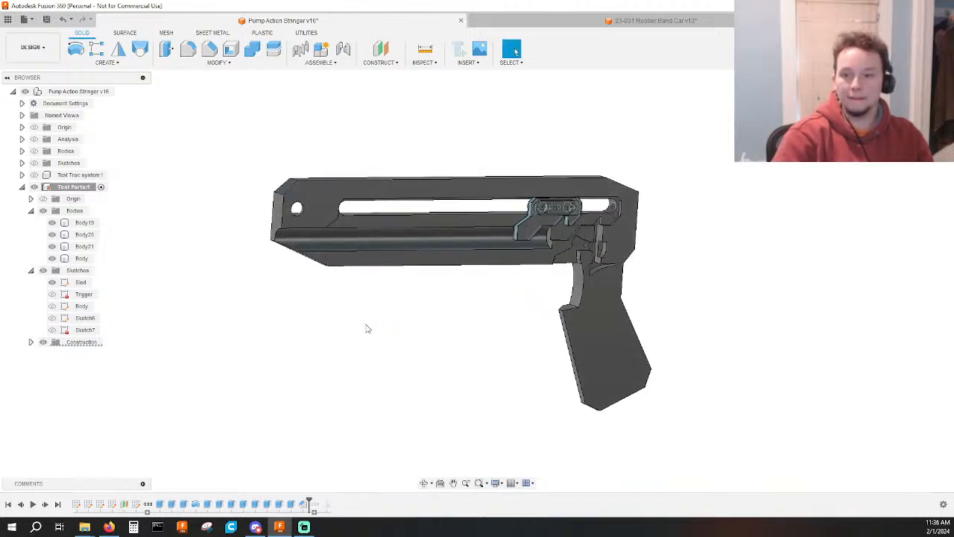
{"action": "middle_click_drag", "start_coordinate": [366, 329], "coordinate": [382, 362], "text": "shift"}
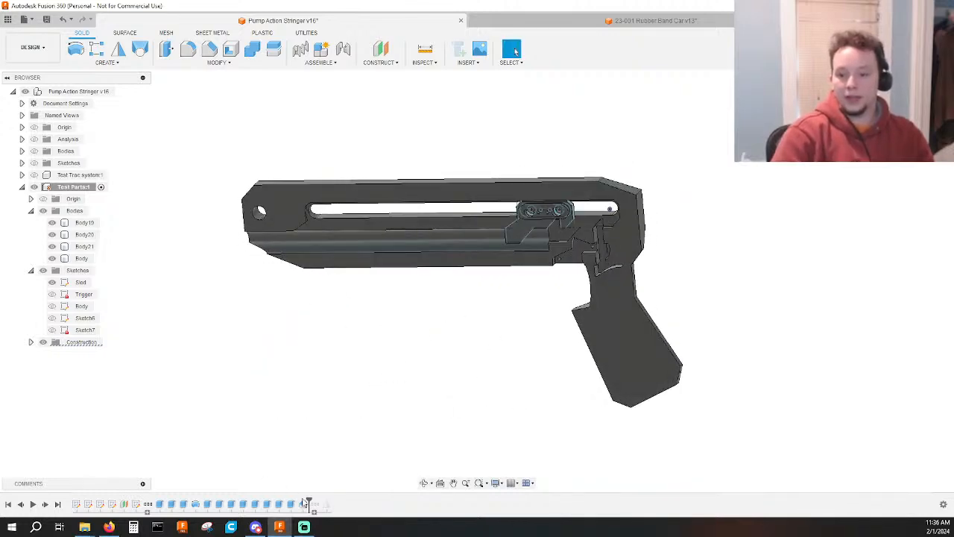
Open the cut that forms the angled tip of the vertical trigger slot and inspect its Trigger sketch profile.
{"action": "scroll", "coordinate": [605, 222], "scroll_direction": "up", "scroll_amount": 10}
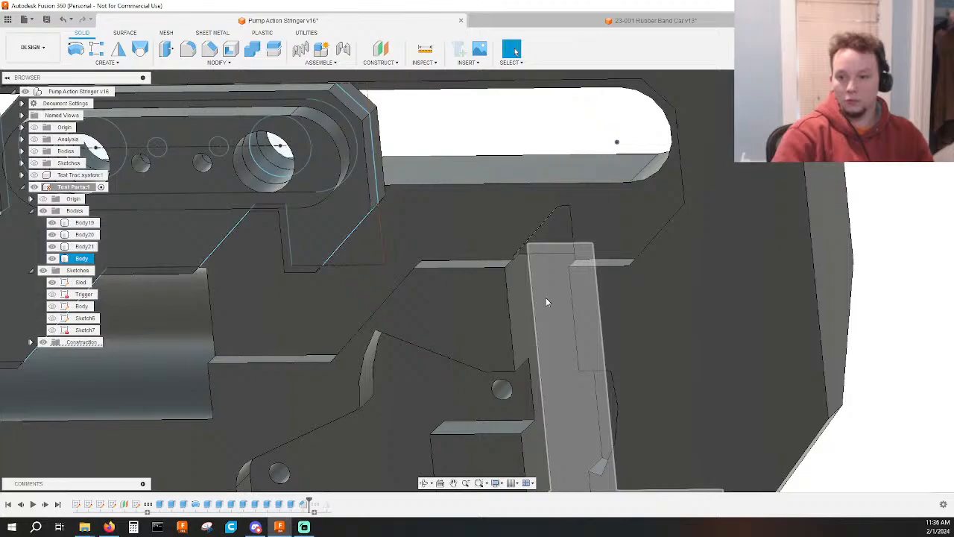
{"action": "middle_click_drag", "start_coordinate": [546, 298], "coordinate": [525, 238], "text": "shift"}
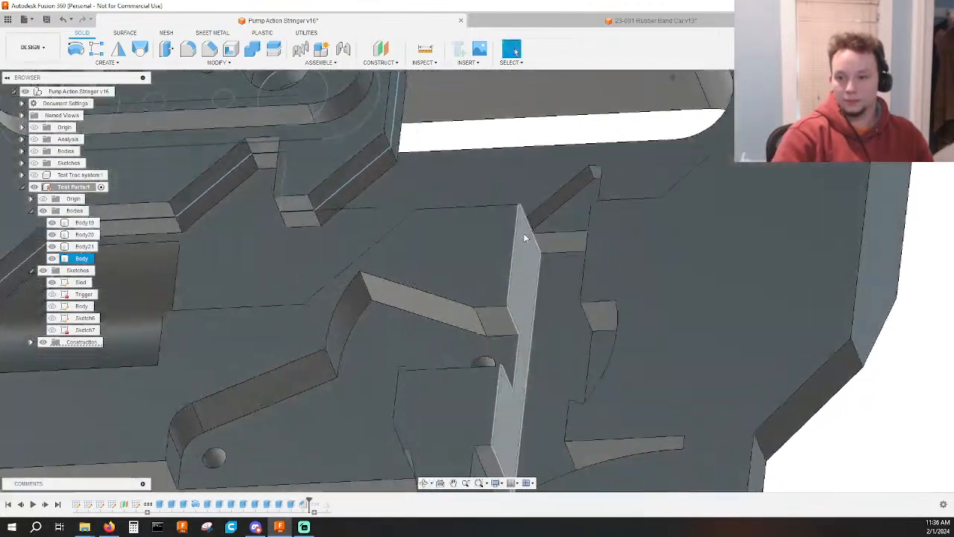
{"action": "scroll", "coordinate": [525, 238], "scroll_direction": "up", "scroll_amount": 10}
{"action": "left_click", "coordinate": [524, 213]}
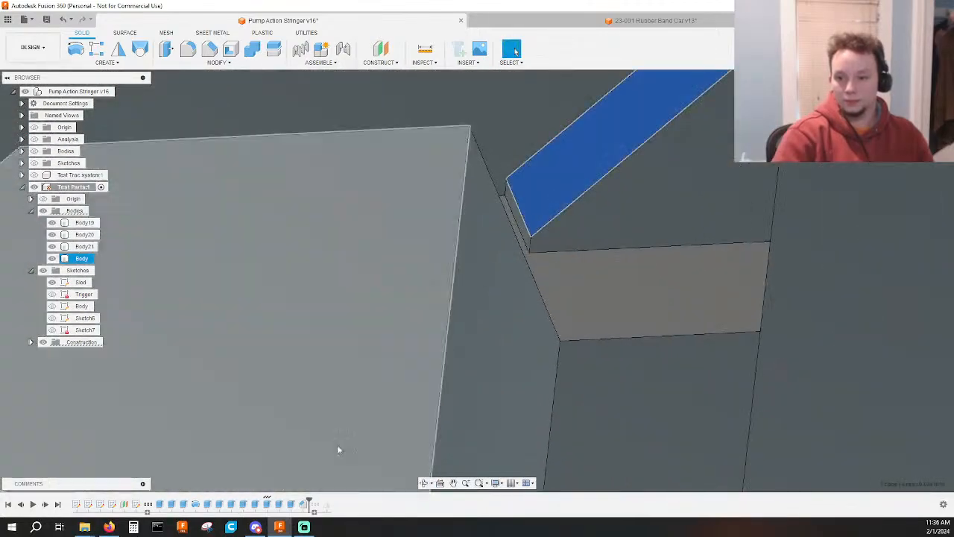
{"action": "key", "text": "e"}
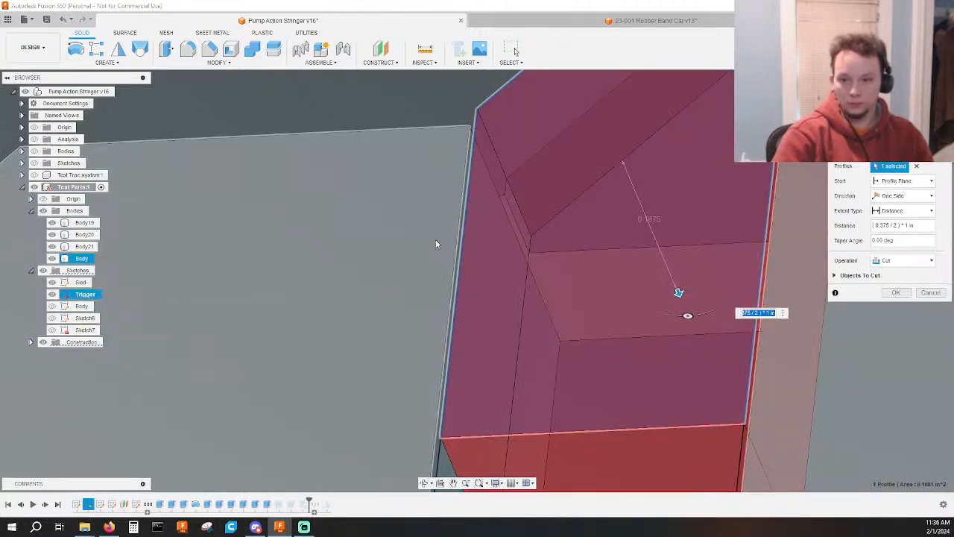
{"action": "scroll", "coordinate": [435, 239], "scroll_direction": "down", "scroll_amount": 3}
{"action": "middle_click_drag", "start_coordinate": [435, 239], "coordinate": [458, 316], "text": "shift"}
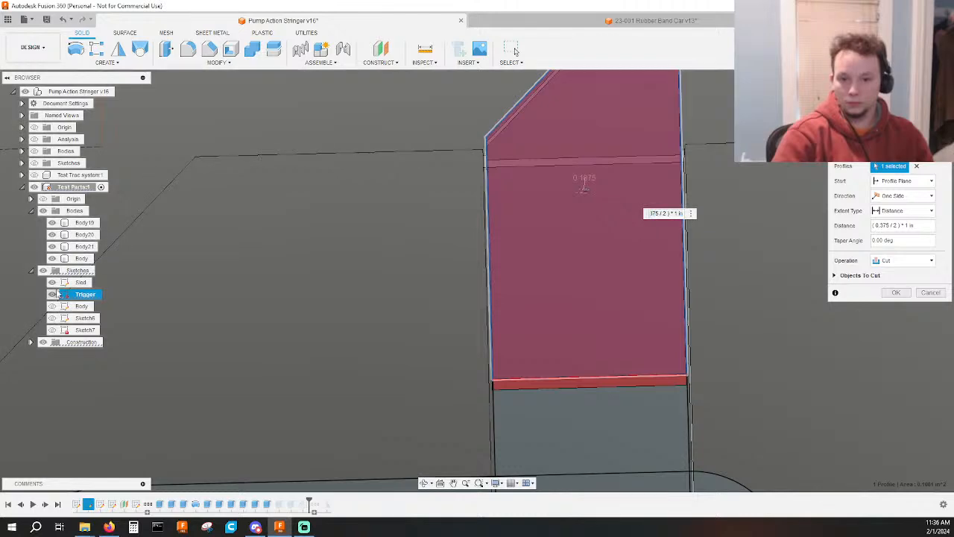
{"action": "left_click", "coordinate": [44, 270]}
{"action": "left_click", "coordinate": [43, 271]}
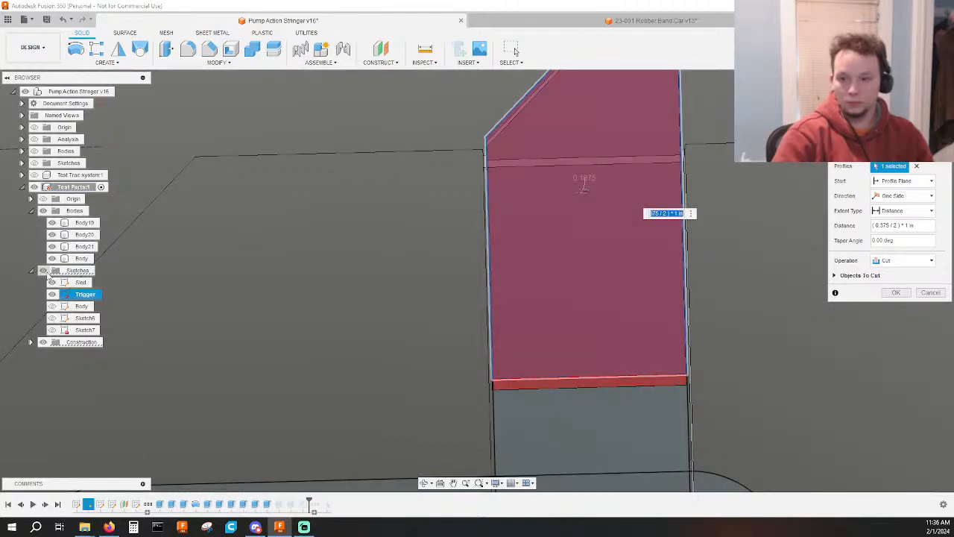
Compare the cut's Trigger profile with the Body and Sketch6 outlines at the slot's angled tip, and close the feature edit.
{"action": "scroll", "coordinate": [552, 276], "scroll_direction": "down", "scroll_amount": 5}
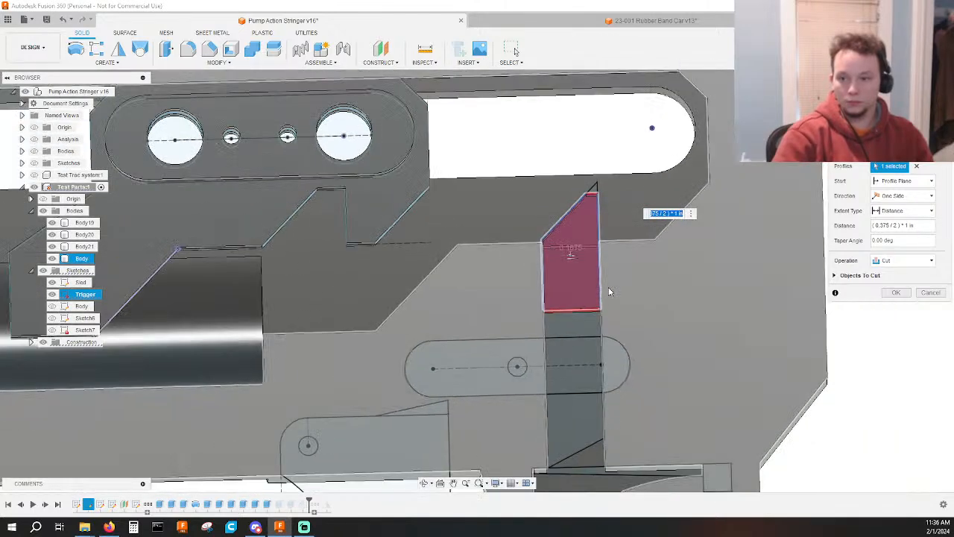
{"action": "middle_click_drag", "start_coordinate": [610, 289], "coordinate": [654, 273], "text": "shift"}
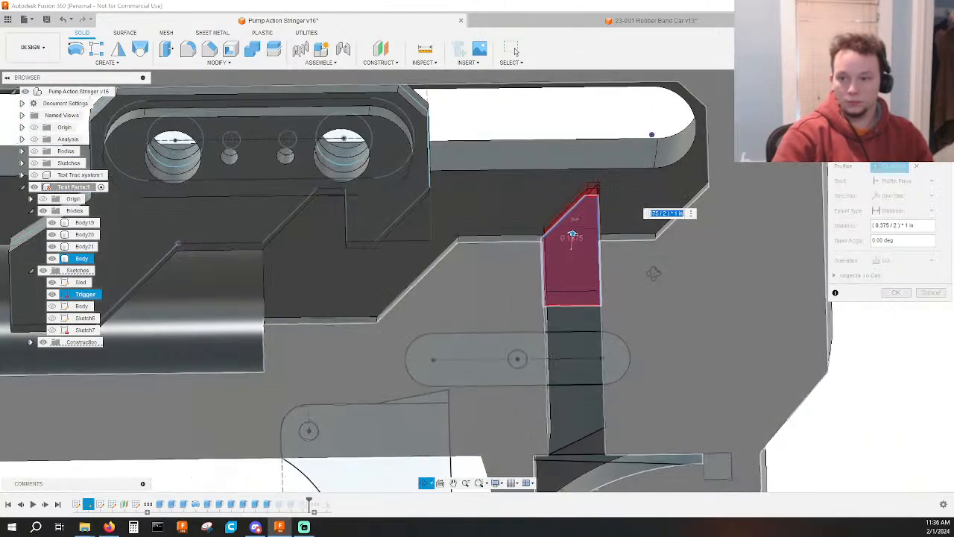
{"action": "scroll", "coordinate": [579, 202], "scroll_direction": "up", "scroll_amount": 7}
{"action": "middle_click_drag", "start_coordinate": [599, 214], "coordinate": [613, 186], "text": "shift"}
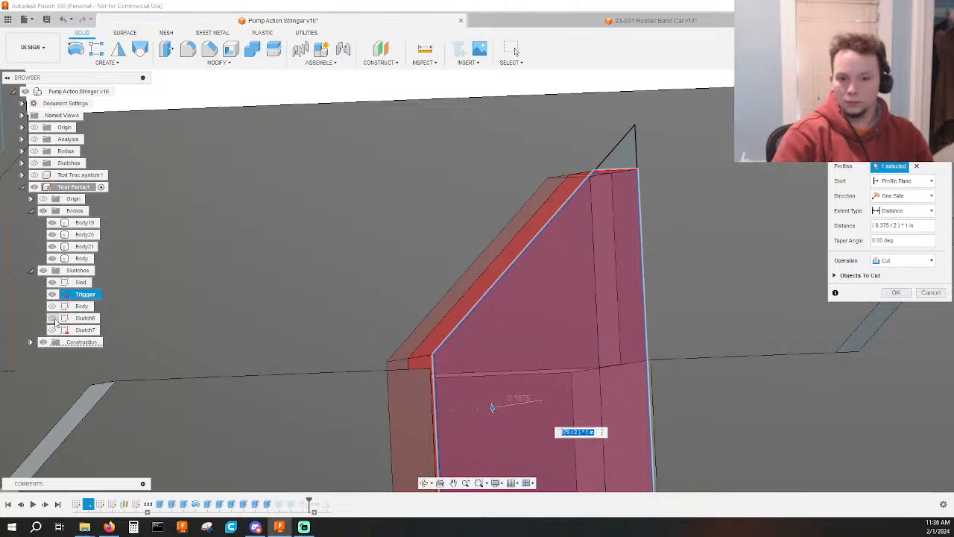
{"action": "left_click", "coordinate": [53, 319]}
{"action": "left_click", "coordinate": [53, 318]}
{"action": "left_click", "coordinate": [53, 306]}
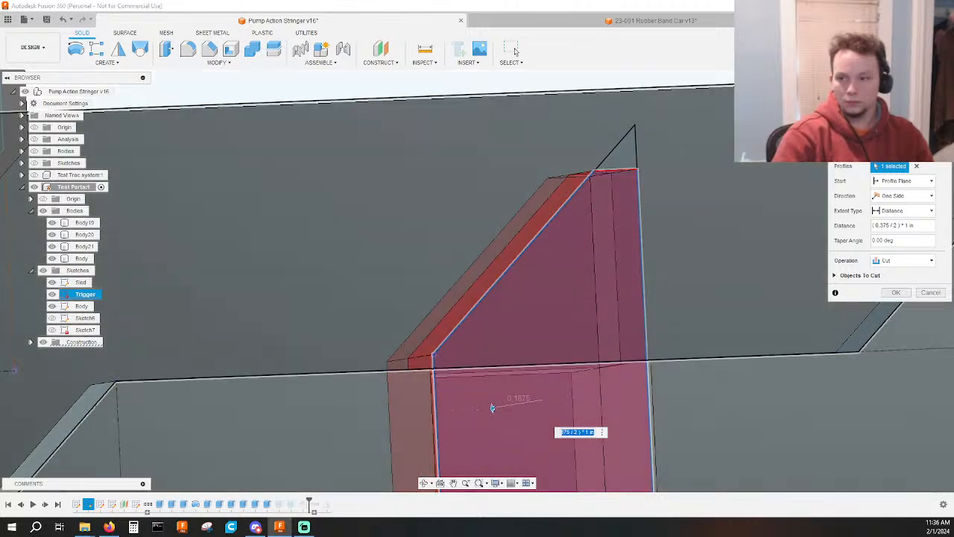
{"action": "left_click", "coordinate": [919, 106]}
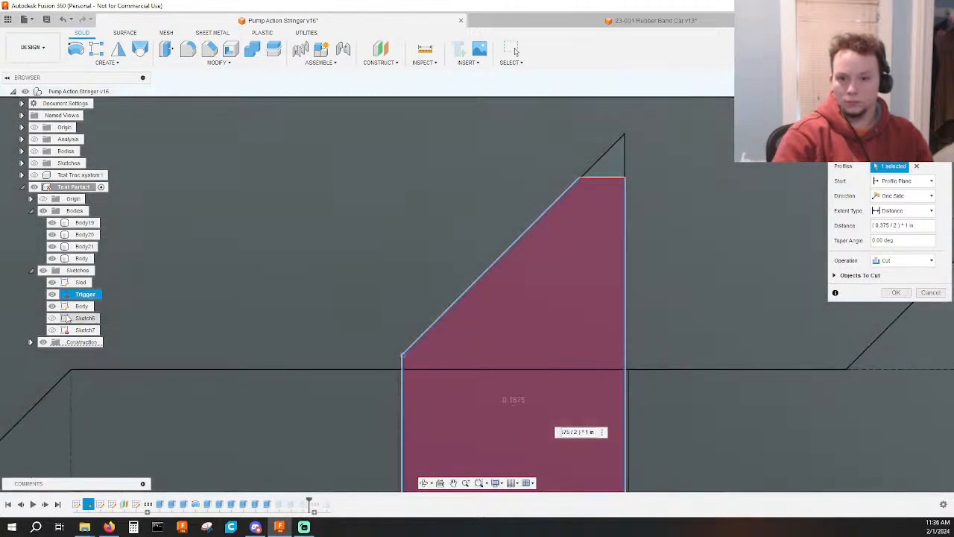
{"action": "left_click", "coordinate": [53, 318]}
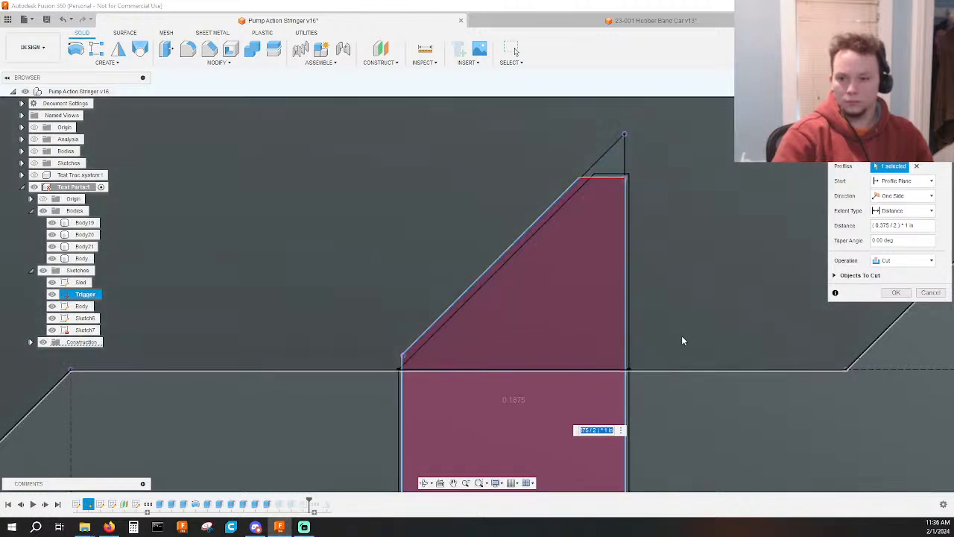
{"action": "scroll", "coordinate": [406, 373], "scroll_direction": "up", "scroll_amount": 3}
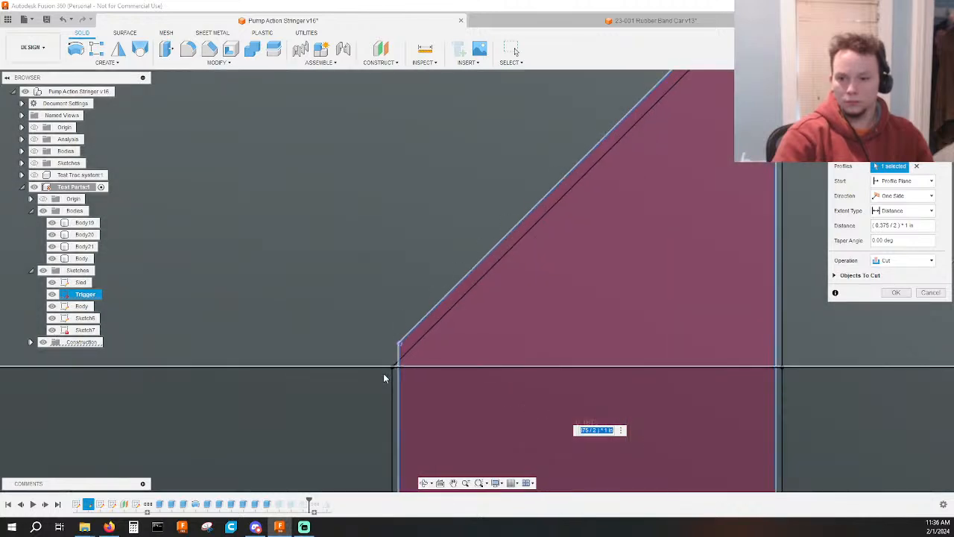
{"action": "scroll", "coordinate": [405, 364], "scroll_direction": "up", "scroll_amount": 3}
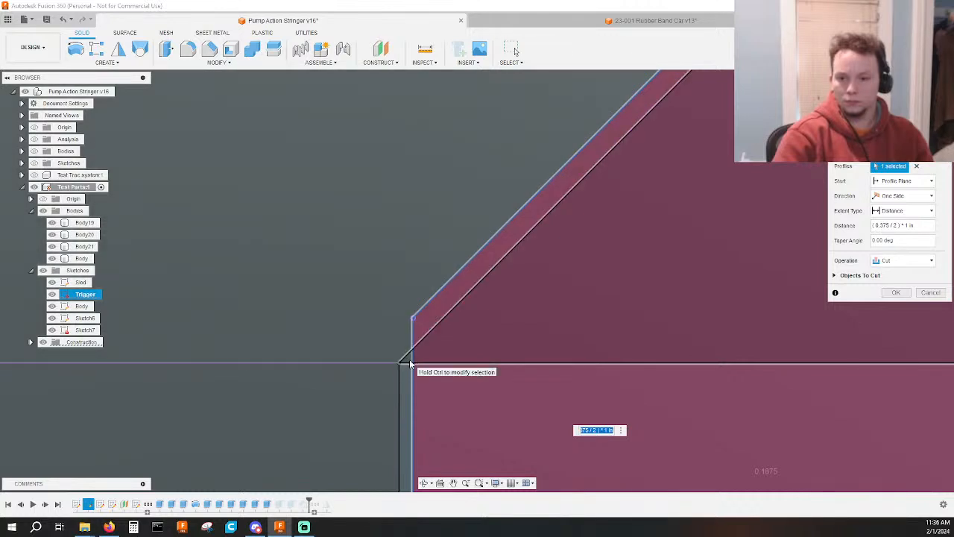
{"action": "key", "text": "Return"}
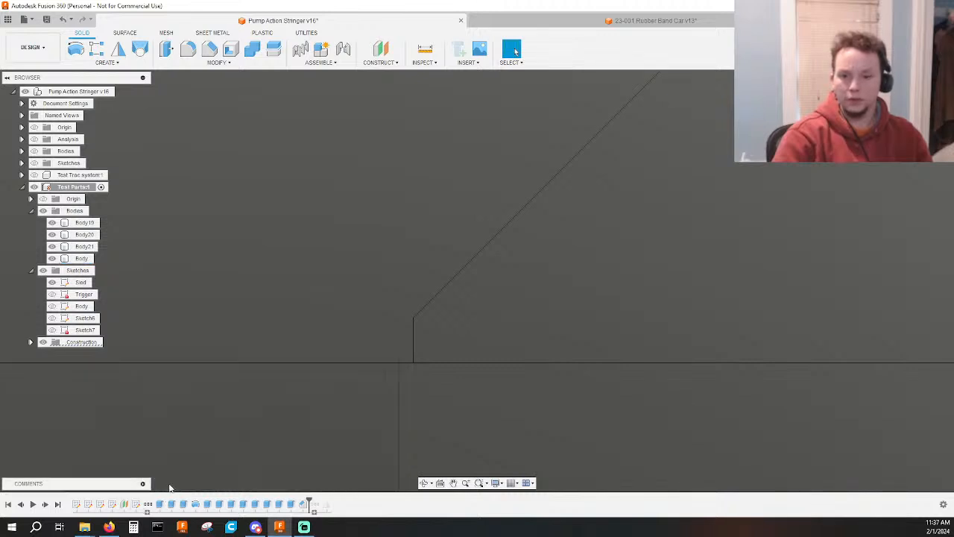
Open Sketch6 to check the angled line of the slot's offset clearance outline against the projected trigger geometry, and finish the sketch.
{"action": "double_click", "coordinate": [115, 505]}
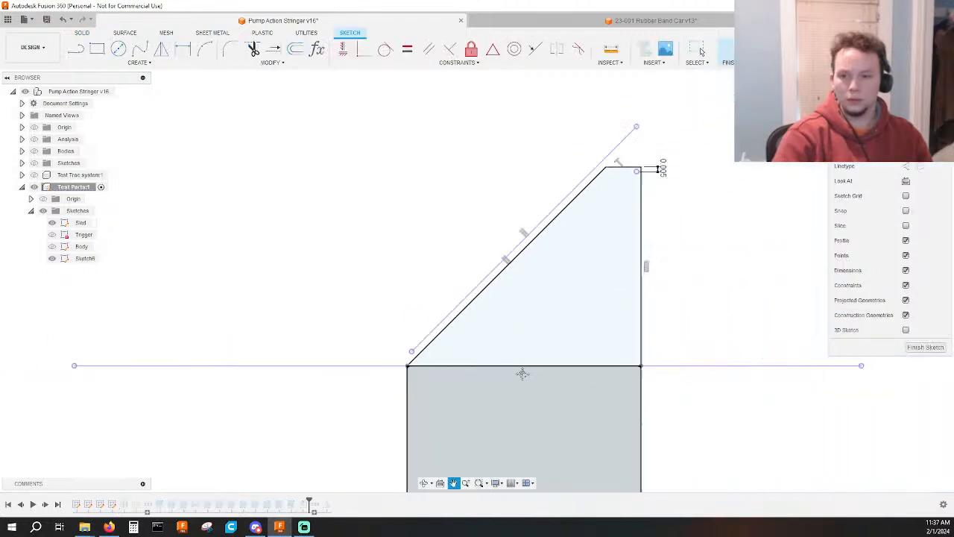
{"action": "middle_click_drag", "start_coordinate": [583, 411], "coordinate": [599, 261]}
{"action": "scroll", "coordinate": [600, 261], "scroll_direction": "down", "scroll_amount": 3}
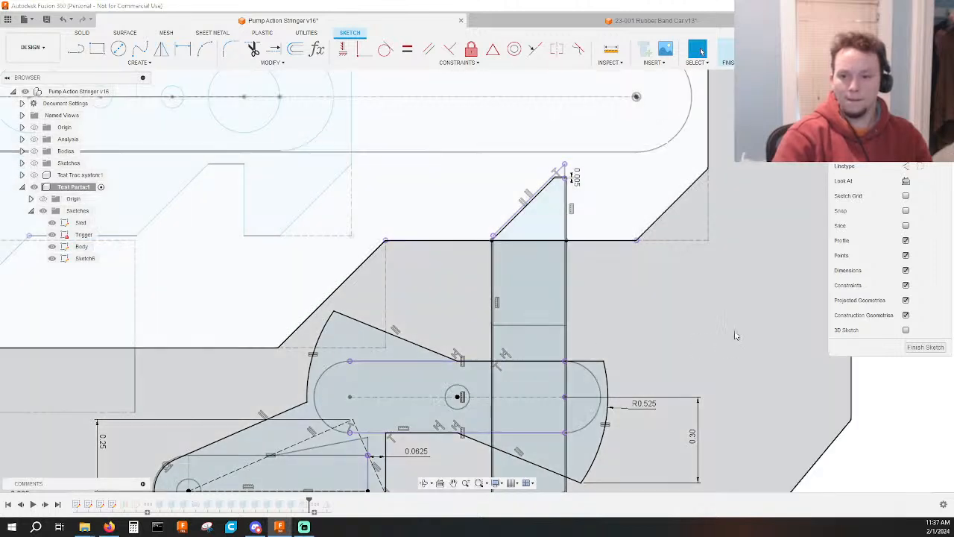
{"action": "scroll", "coordinate": [574, 194], "scroll_direction": "up", "scroll_amount": 3}
{"action": "scroll", "coordinate": [587, 199], "scroll_direction": "up", "scroll_amount": 2}
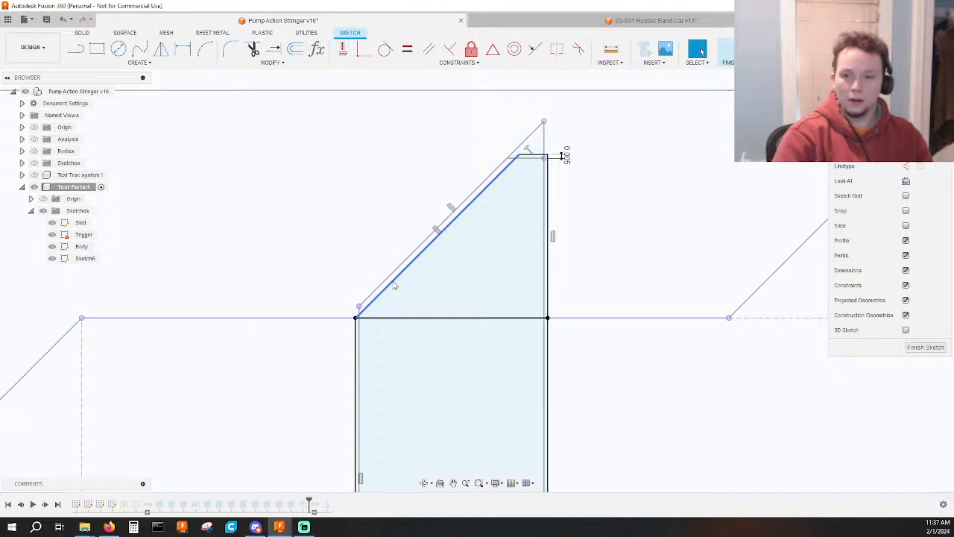
{"action": "left_click", "coordinate": [391, 288]}
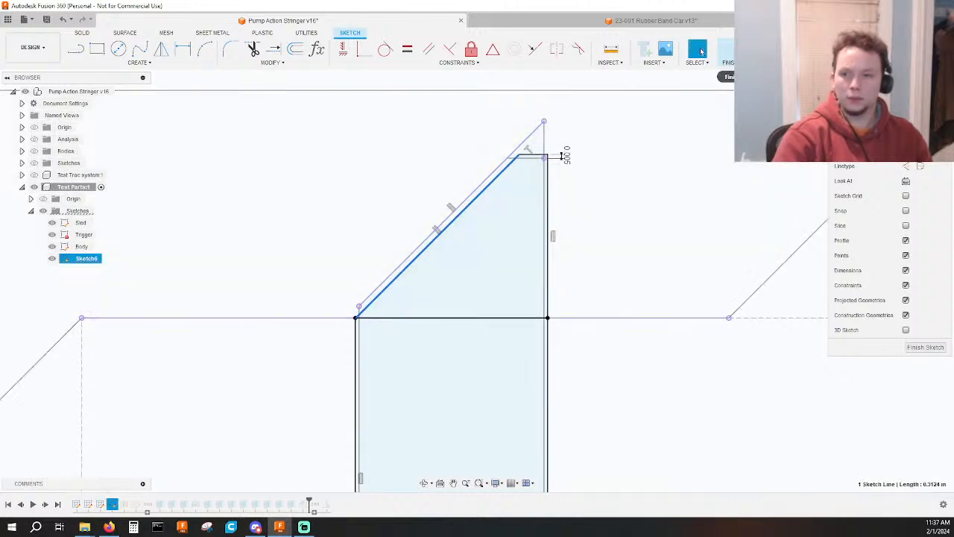
{"action": "left_click", "coordinate": [724, 50]}
{"action": "scroll", "coordinate": [521, 331], "scroll_direction": "down", "scroll_amount": 5}
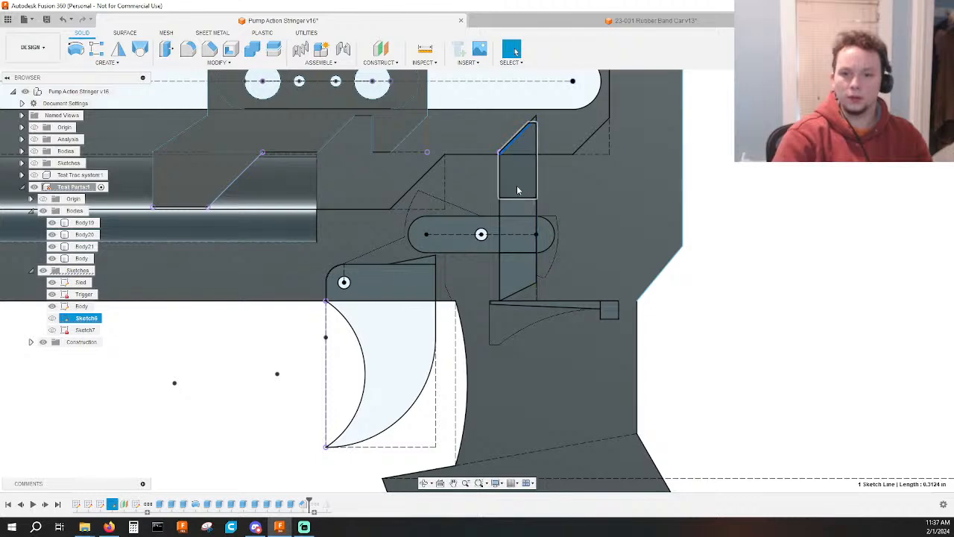
Examine the sled's upper edge, chamfered corner and lower angled edge against the surrounding body slot outline.
{"action": "scroll", "coordinate": [293, 219], "scroll_direction": "up", "scroll_amount": 4}
{"action": "middle_click_drag", "start_coordinate": [212, 208], "coordinate": [327, 305]}
{"action": "middle_click_drag", "start_coordinate": [502, 138], "coordinate": [469, 234]}
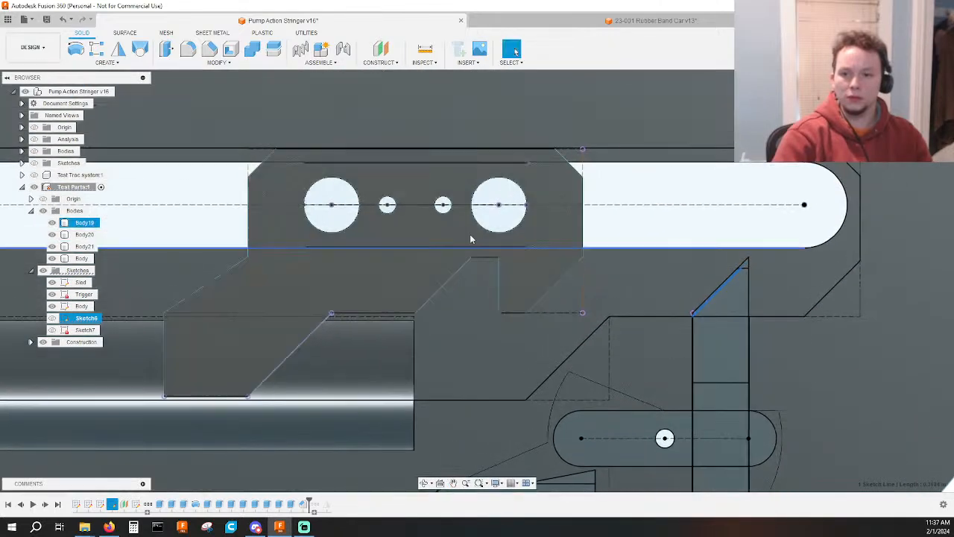
{"action": "scroll", "coordinate": [301, 153], "scroll_direction": "up", "scroll_amount": 4}
{"action": "scroll", "coordinate": [265, 136], "scroll_direction": "up", "scroll_amount": 6}
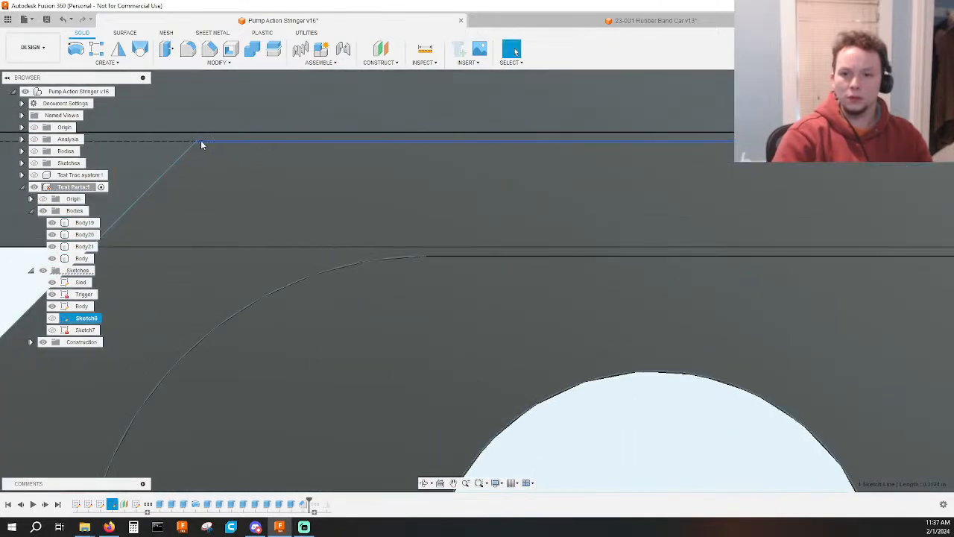
{"action": "scroll", "coordinate": [202, 142], "scroll_direction": "down", "scroll_amount": 6}
{"action": "middle_click_drag", "start_coordinate": [297, 203], "coordinate": [331, 227]}
{"action": "scroll", "coordinate": [336, 253], "scroll_direction": "down", "scroll_amount": 3}
{"action": "middle_click_drag", "start_coordinate": [350, 357], "coordinate": [510, 78]}
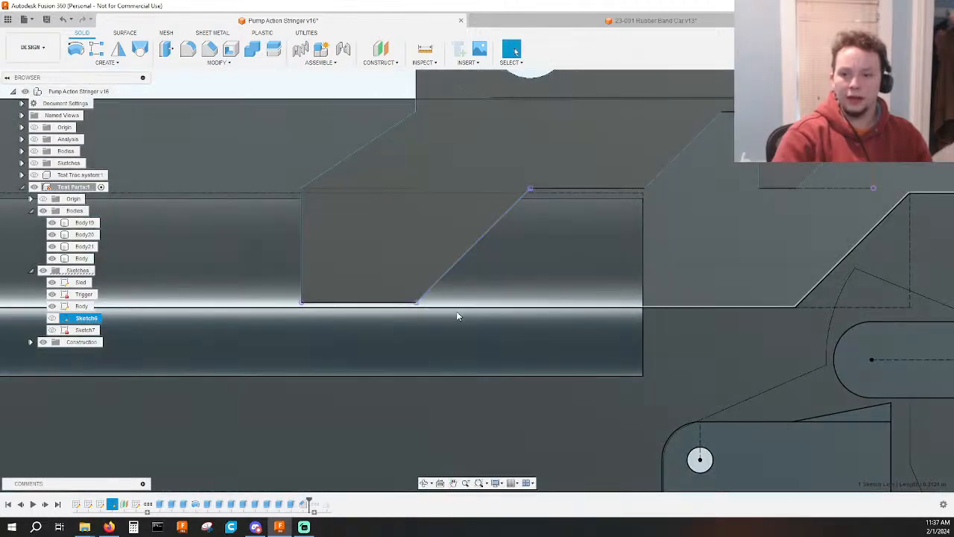
{"action": "left_click", "coordinate": [457, 312]}
{"action": "key", "text": "Escape"}
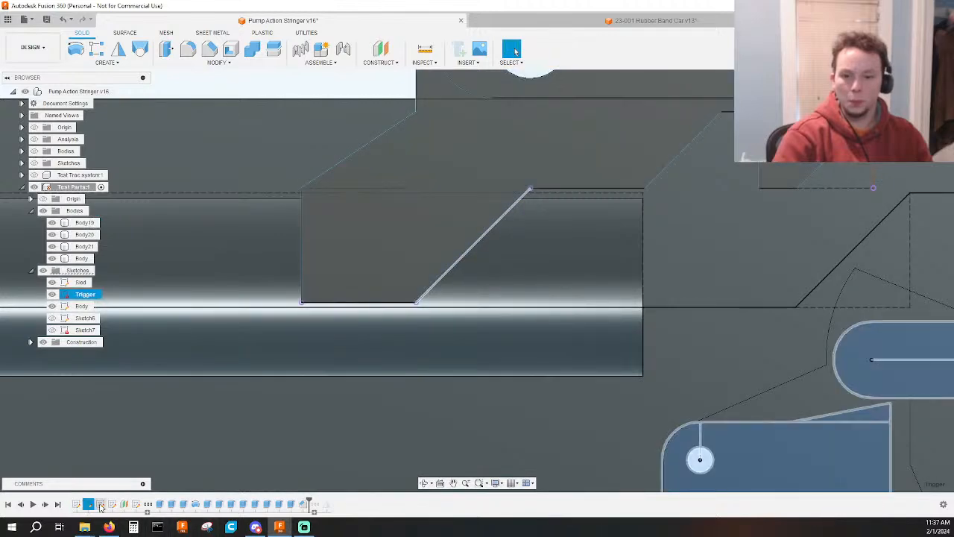
Open the Body sketch and review the dimensions of the sled track cutout and the body's rear end.
{"action": "double_click", "coordinate": [100, 506]}
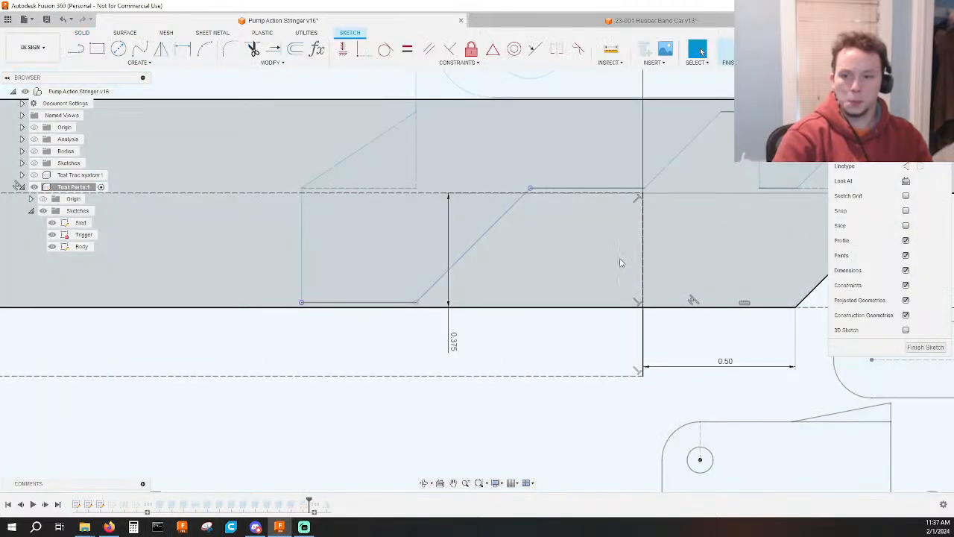
{"action": "scroll", "coordinate": [619, 262], "scroll_direction": "down", "scroll_amount": 3}
{"action": "mouse_move", "coordinate": [619, 263]}
{"action": "middle_mouse_down"}
{"action": "mouse_move", "coordinate": [306, 294]}
{"action": "mouse_move", "coordinate": [121, 296]}
{"action": "middle_mouse_up"}
{"action": "scroll", "coordinate": [532, 281], "scroll_direction": "down", "scroll_amount": 3}
{"action": "middle_click_drag", "start_coordinate": [783, 266], "coordinate": [441, 291]}
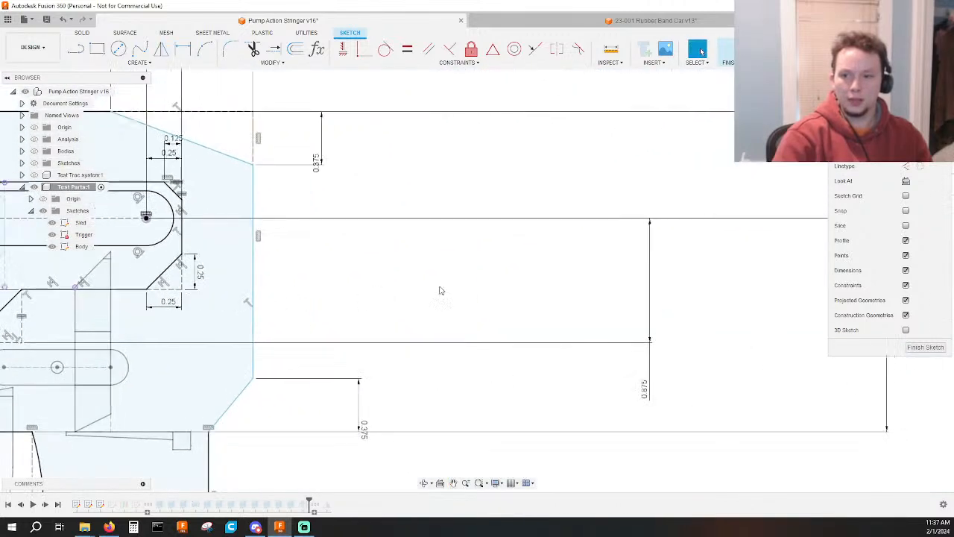
{"action": "scroll", "coordinate": [441, 291], "scroll_direction": "down", "scroll_amount": 1}
{"action": "left_click_drag", "start_coordinate": [628, 379], "coordinate": [313, 273]}
{"action": "scroll", "coordinate": [358, 279], "scroll_direction": "down", "scroll_amount": 3}
{"action": "middle_click_drag", "start_coordinate": [358, 280], "coordinate": [471, 276]}
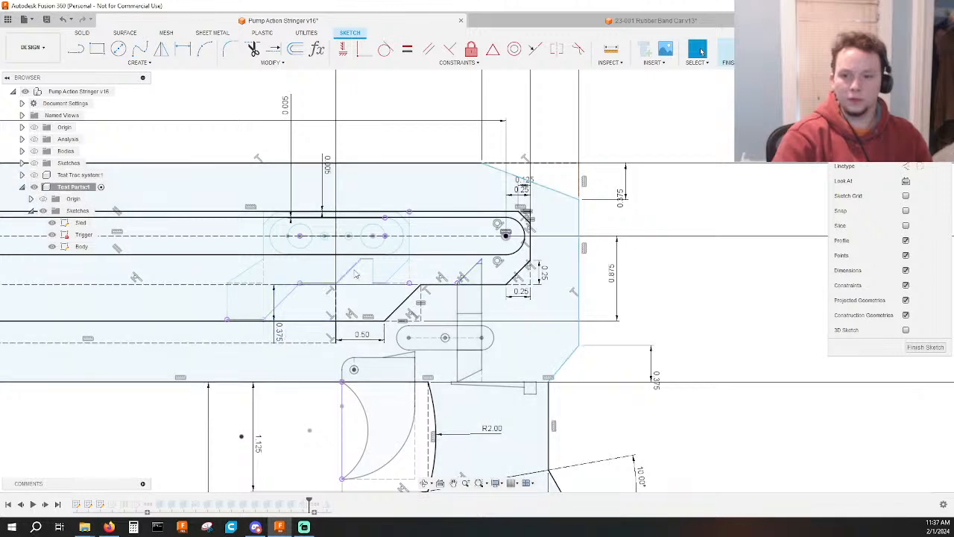
Compare the Body sketch's track cutout lower edge with the projected sled and trigger slot tip, and finish the sketch.
{"action": "scroll", "coordinate": [370, 240], "scroll_direction": "up", "scroll_amount": 2}
{"action": "left_click", "coordinate": [374, 227]}
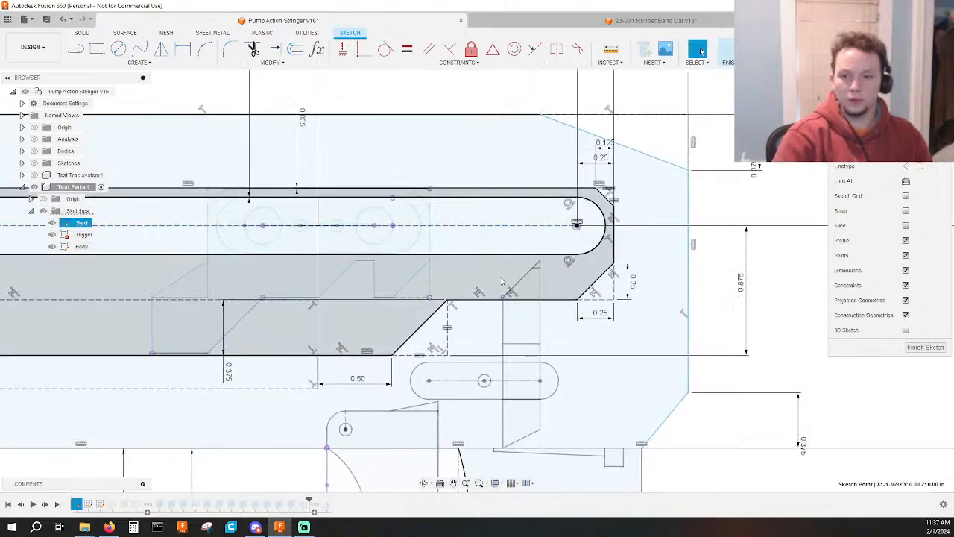
{"action": "scroll", "coordinate": [525, 288], "scroll_direction": "up", "scroll_amount": 3}
{"action": "scroll", "coordinate": [515, 313], "scroll_direction": "down", "scroll_amount": 1}
{"action": "middle_click_drag", "start_coordinate": [514, 315], "coordinate": [545, 244]}
{"action": "scroll", "coordinate": [545, 245], "scroll_direction": "down", "scroll_amount": 1}
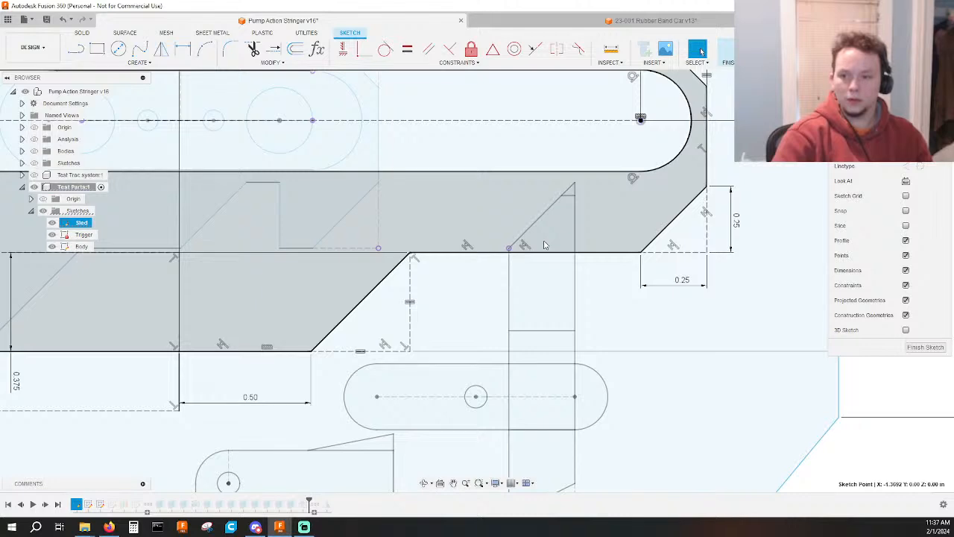
{"action": "scroll", "coordinate": [545, 244], "scroll_direction": "down", "scroll_amount": 2}
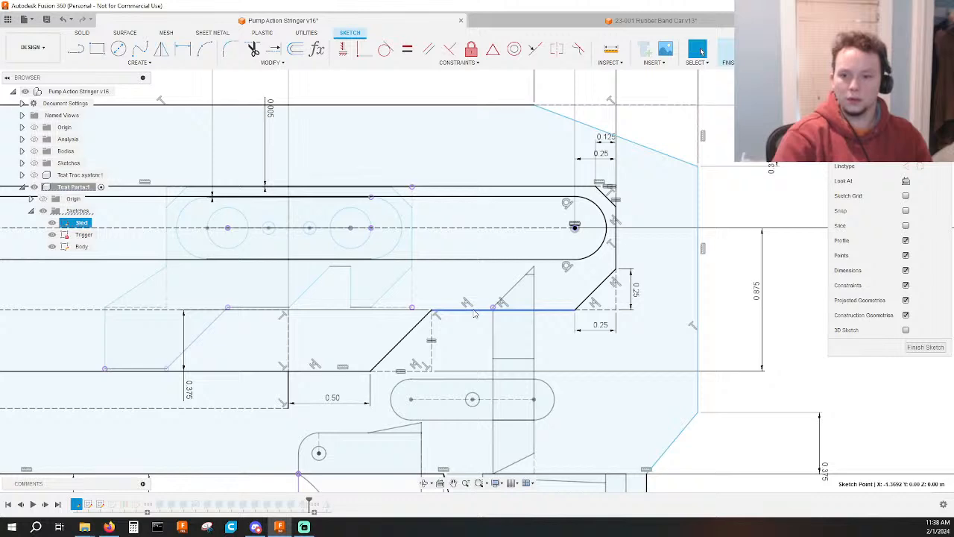
{"action": "scroll", "coordinate": [475, 314], "scroll_direction": "down", "scroll_amount": 3}
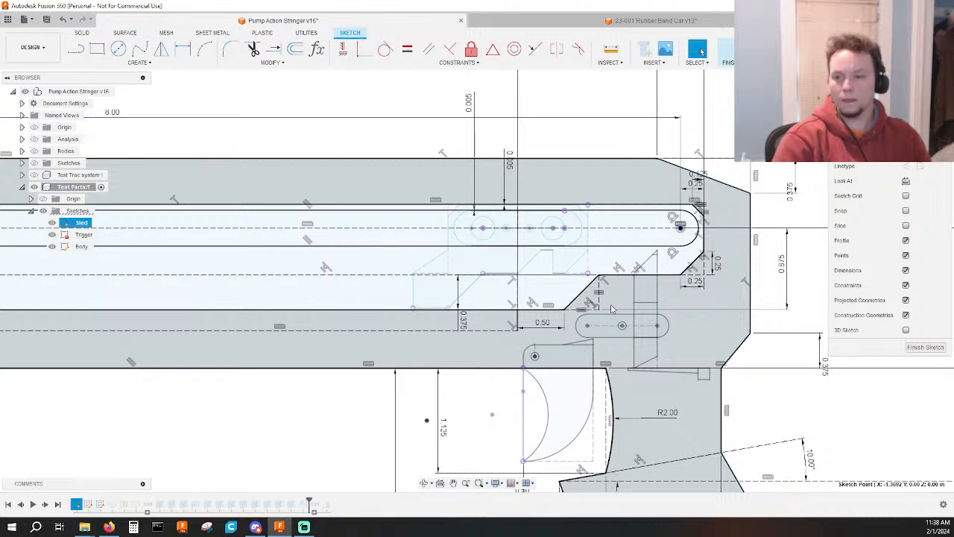
{"action": "left_click", "coordinate": [725, 49]}
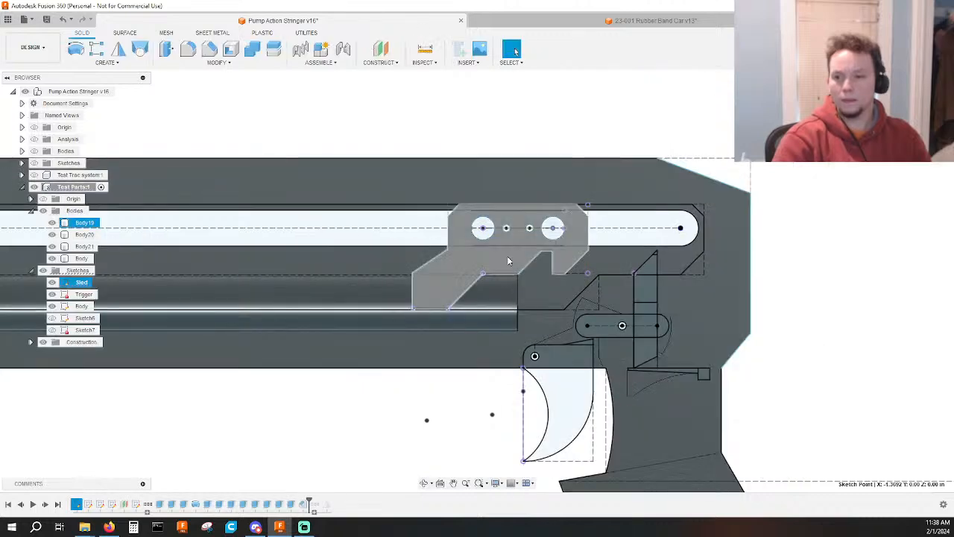
Open the Sled sketch and delete the slanted 0.50 dimension between the rear hole's centre and the rear hook's lower corner.
{"action": "left_click", "coordinate": [469, 261]}
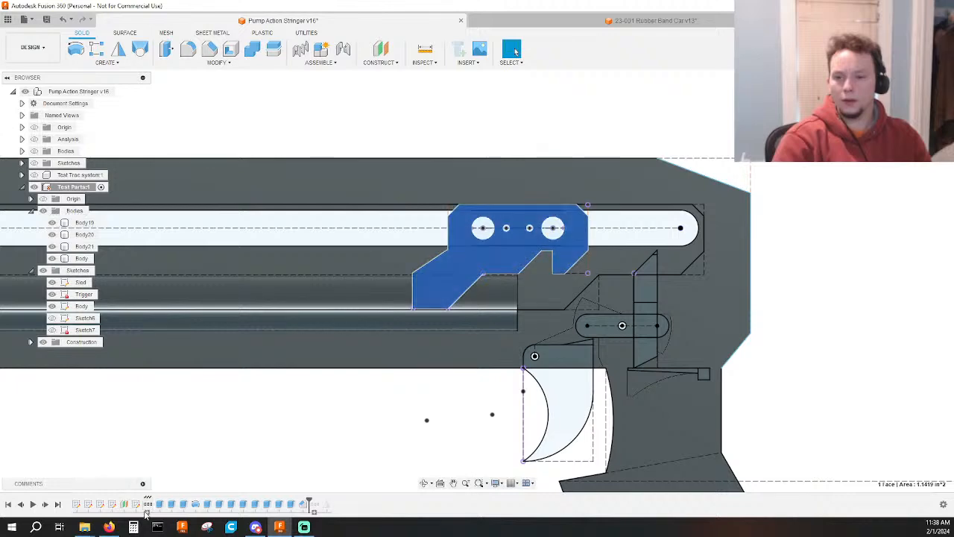
{"action": "double_click", "coordinate": [76, 504]}
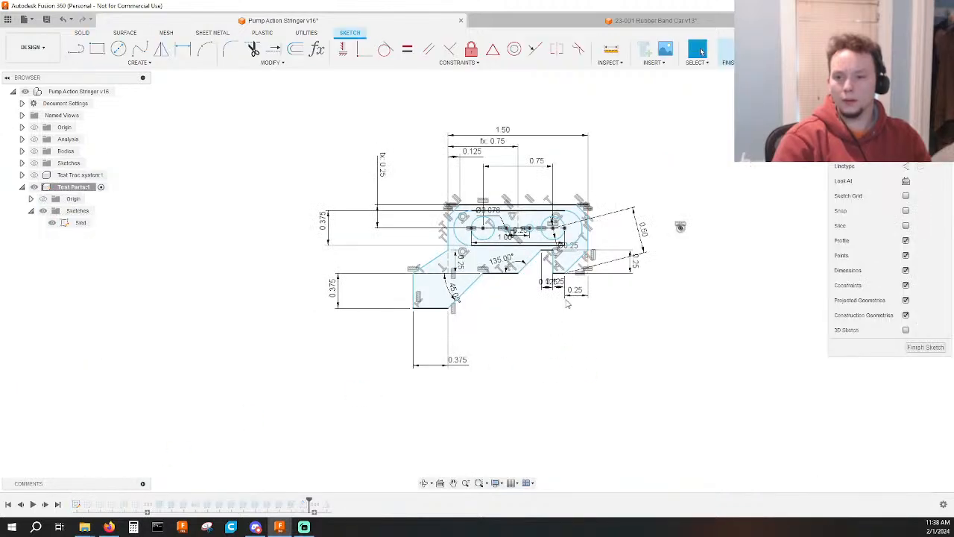
{"action": "scroll", "coordinate": [629, 217], "scroll_direction": "up", "scroll_amount": 3}
{"action": "scroll", "coordinate": [629, 217], "scroll_direction": "up", "scroll_amount": 2}
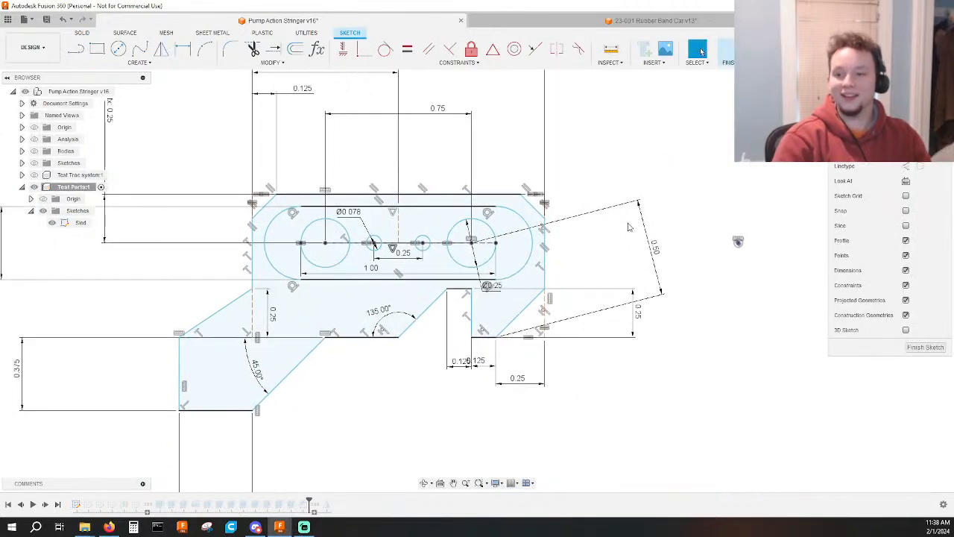
{"action": "left_click", "coordinate": [664, 260]}
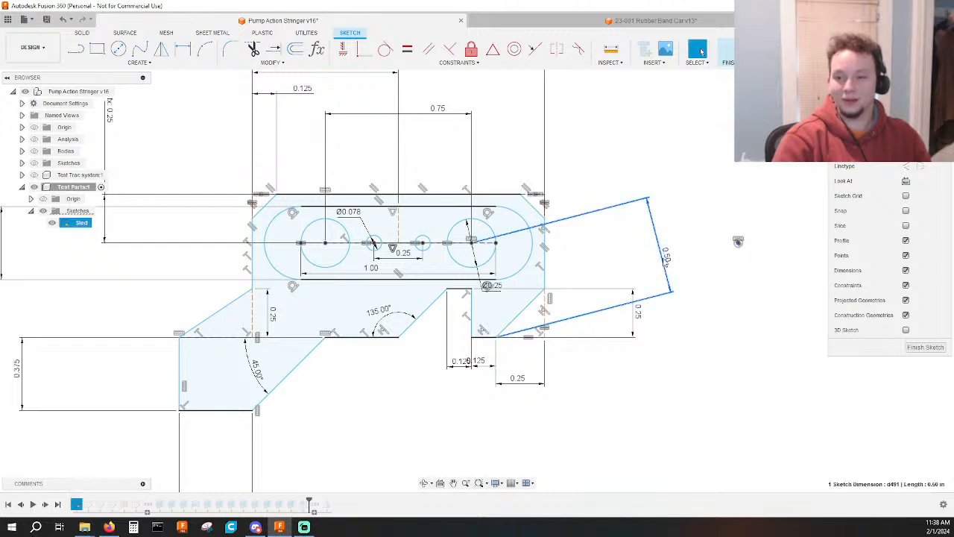
{"action": "left_click", "coordinate": [704, 285]}
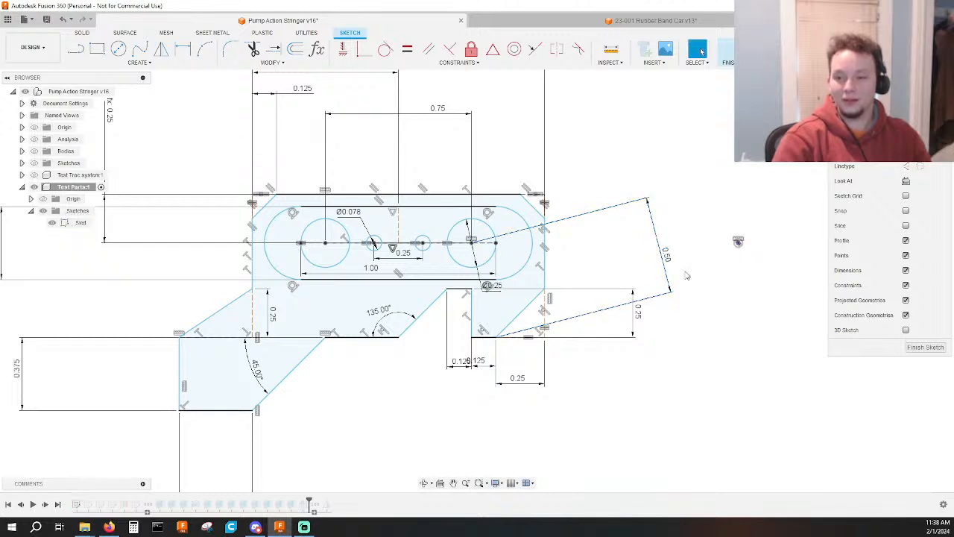
{"action": "left_click", "coordinate": [665, 259]}
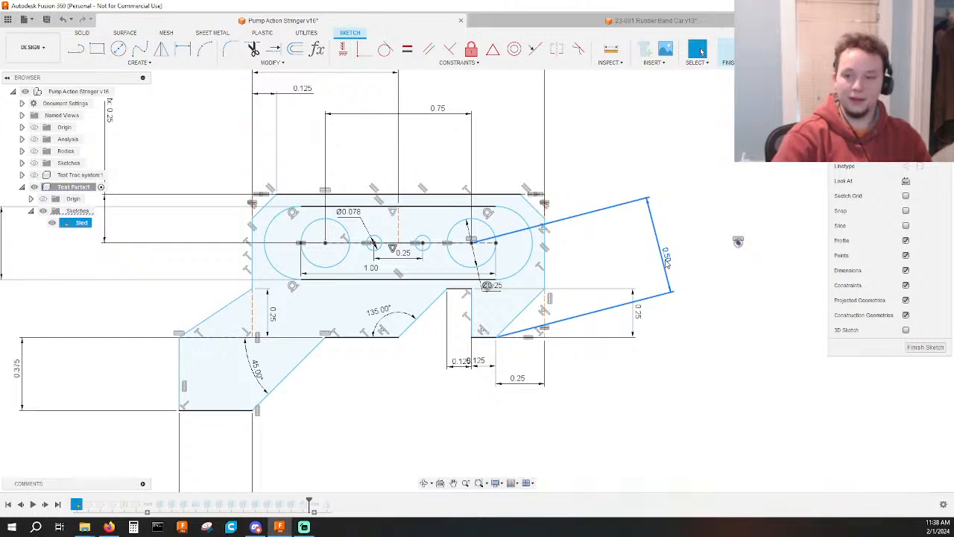
{"action": "key", "text": "Delete"}
Dimension the vertical distance from the sled slot's rear centre point to the rear hook's lower corner as 0.5 in, and finish the sketch.
{"action": "key", "text": "r"}
{"action": "left_click", "coordinate": [496, 242]}
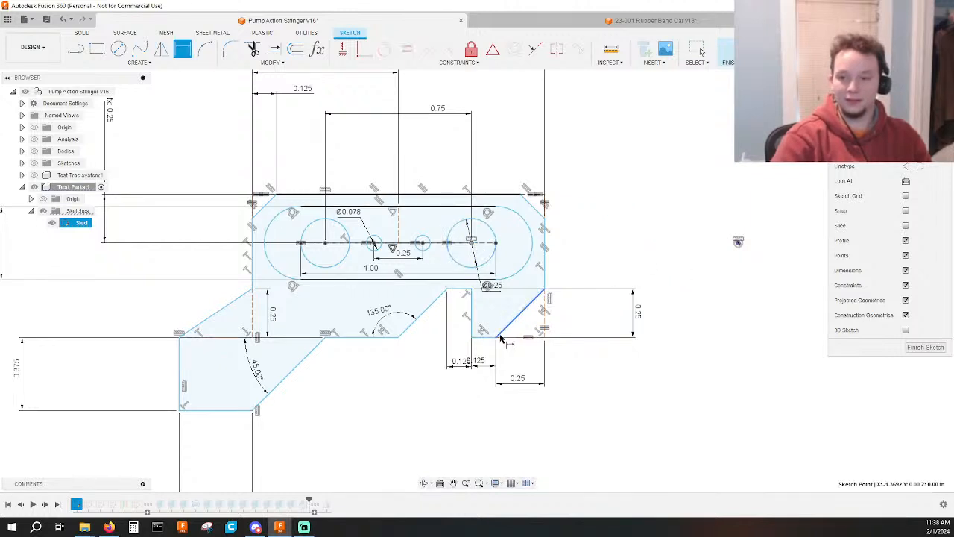
{"action": "left_click", "coordinate": [495, 337]}
{"action": "left_click", "coordinate": [718, 308]}
{"action": "type", "text": "0.5"}
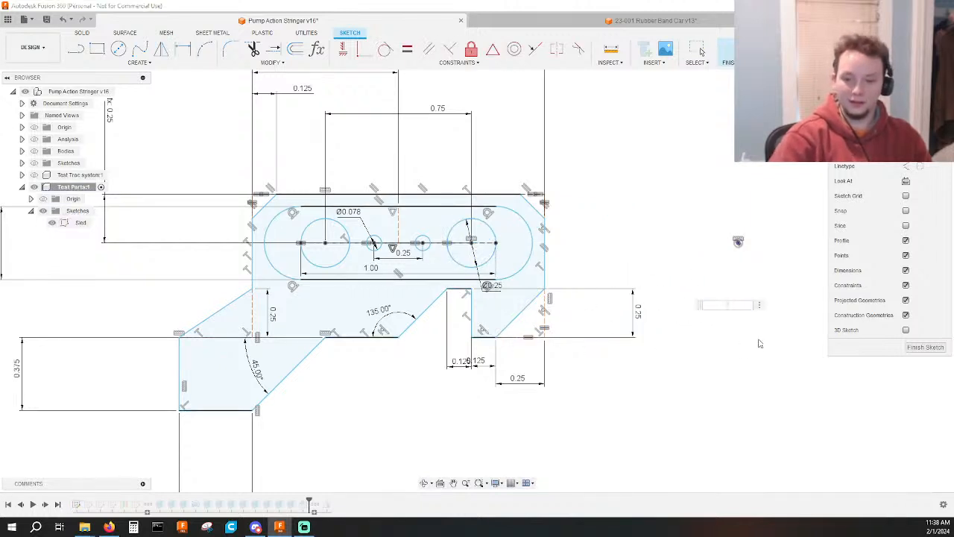
{"action": "key", "text": "Return"}
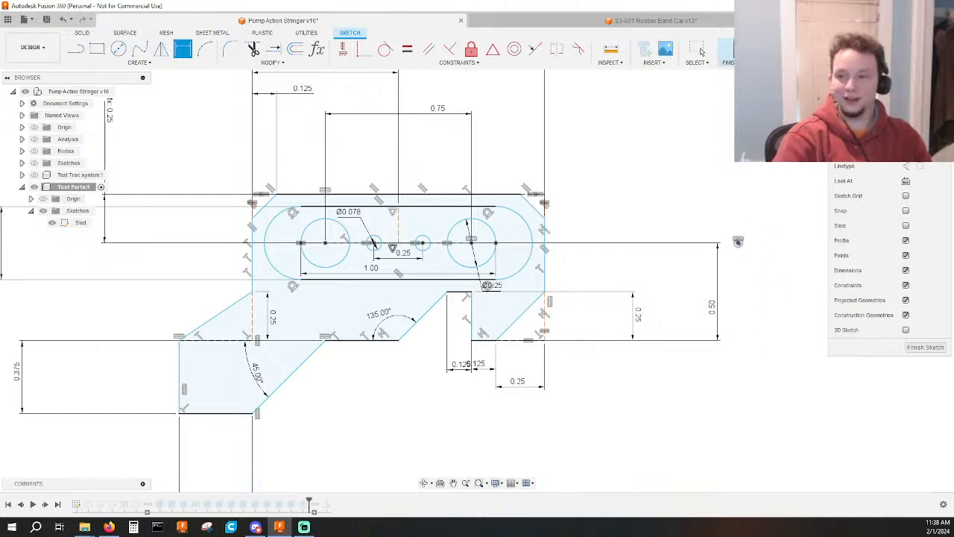
{"action": "left_click", "coordinate": [728, 51]}
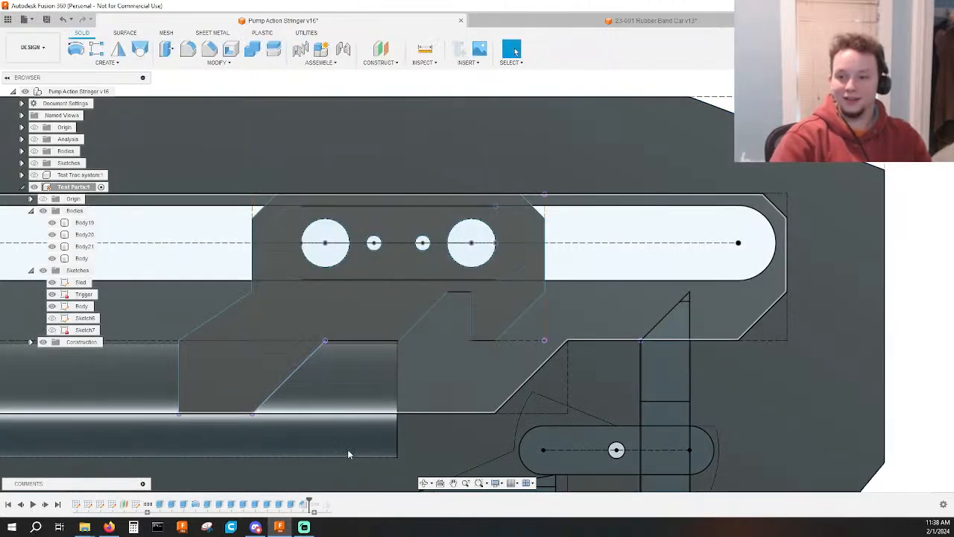
Check the track cutout's lower edge against the corner where the vertical trigger slot's angled tip begins.
{"action": "scroll", "coordinate": [638, 337], "scroll_direction": "up", "scroll_amount": 5}
{"action": "scroll", "coordinate": [660, 336], "scroll_direction": "up", "scroll_amount": 2}
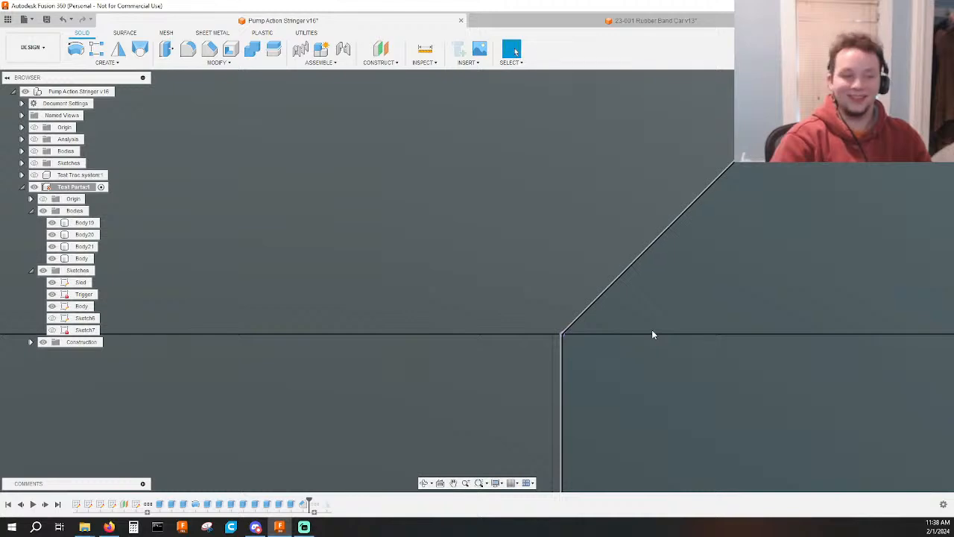
{"action": "scroll", "coordinate": [653, 331], "scroll_direction": "down", "scroll_amount": 5}
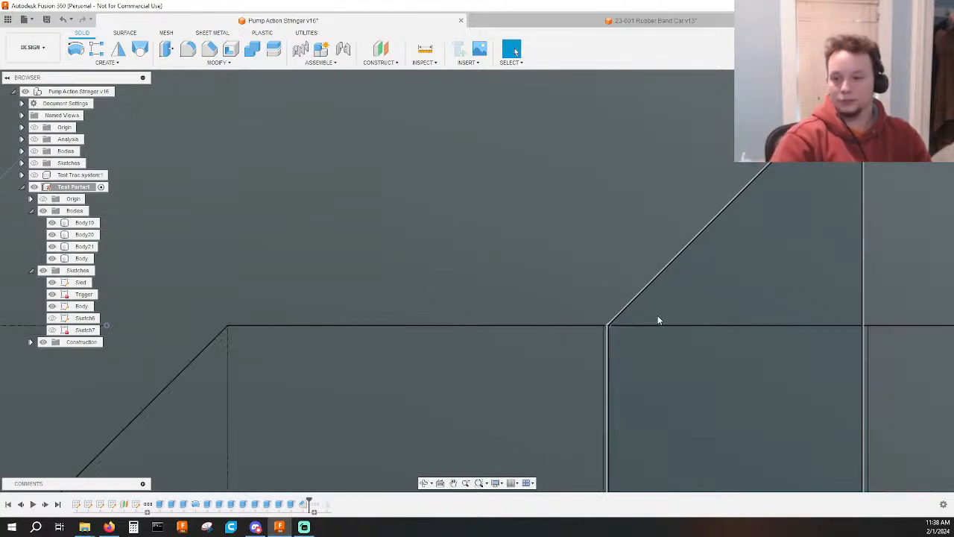
{"action": "scroll", "coordinate": [658, 316], "scroll_direction": "down", "scroll_amount": 3}
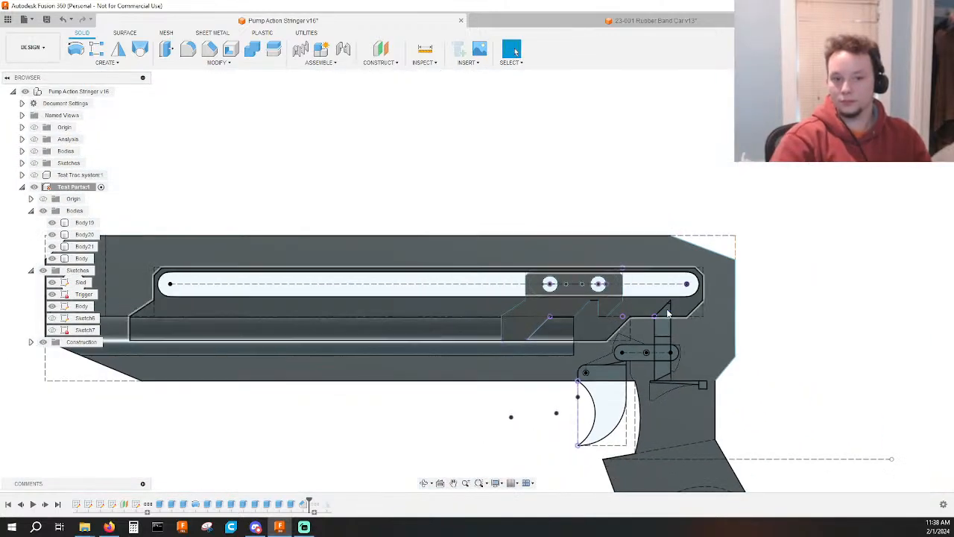
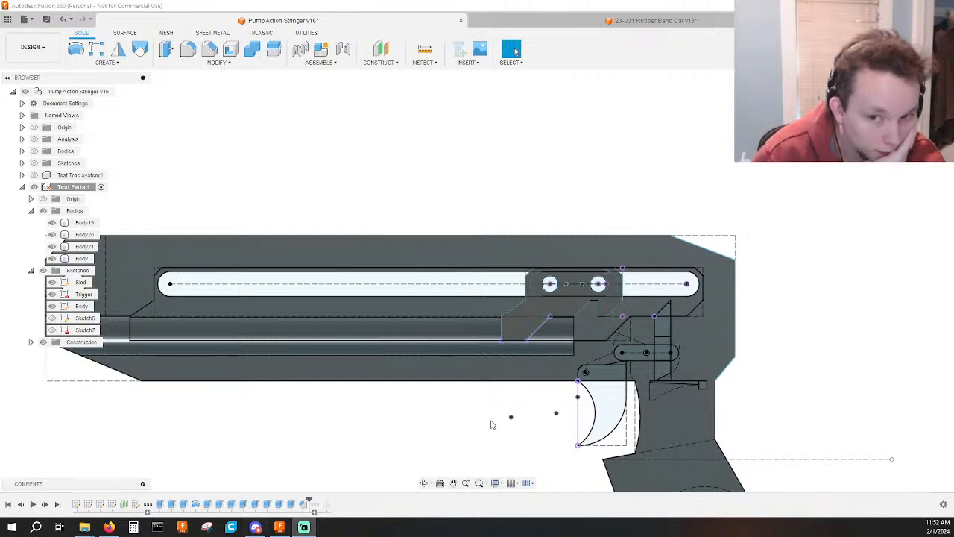
{"action": "scroll", "coordinate": [490, 424], "scroll_direction": "down", "scroll_amount": 4}
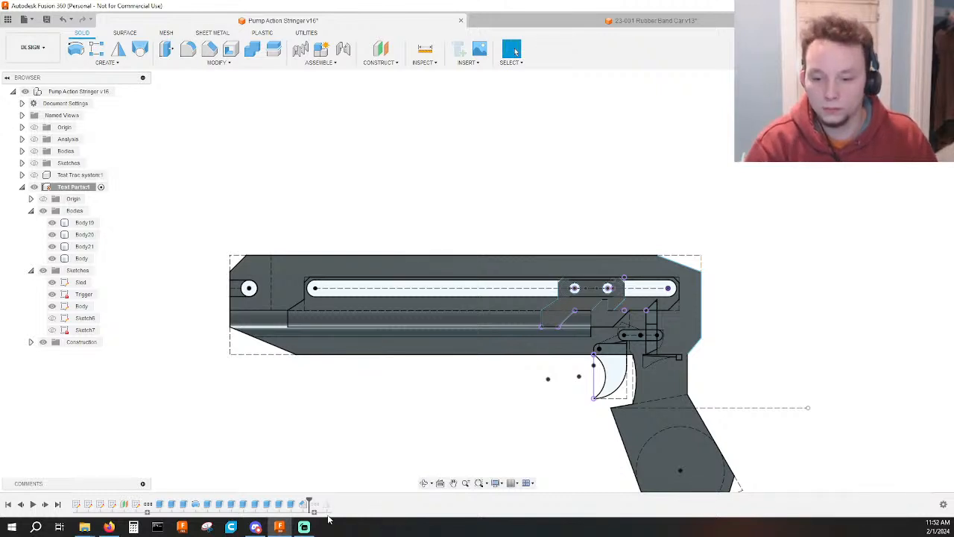
{"action": "left_click", "coordinate": [77, 505]}
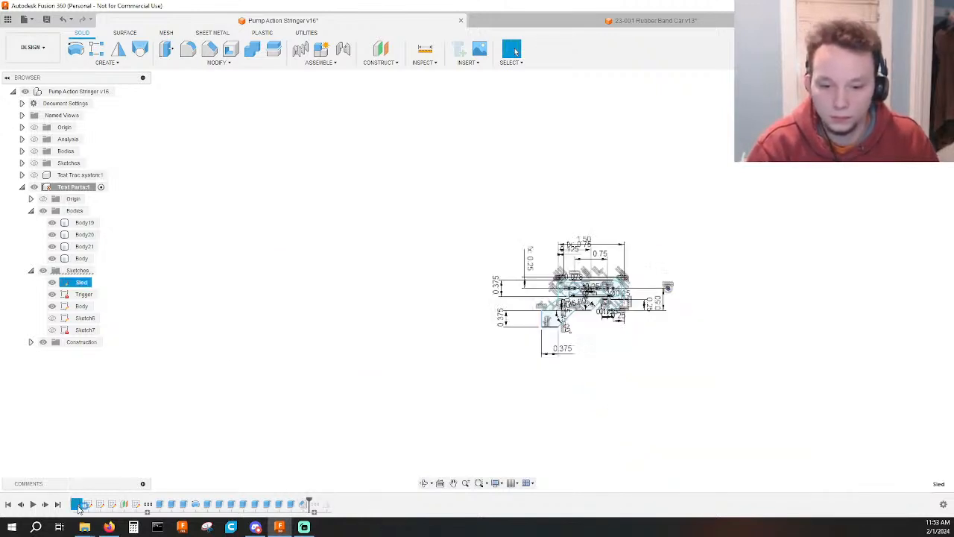
{"action": "double_click", "coordinate": [77, 506]}
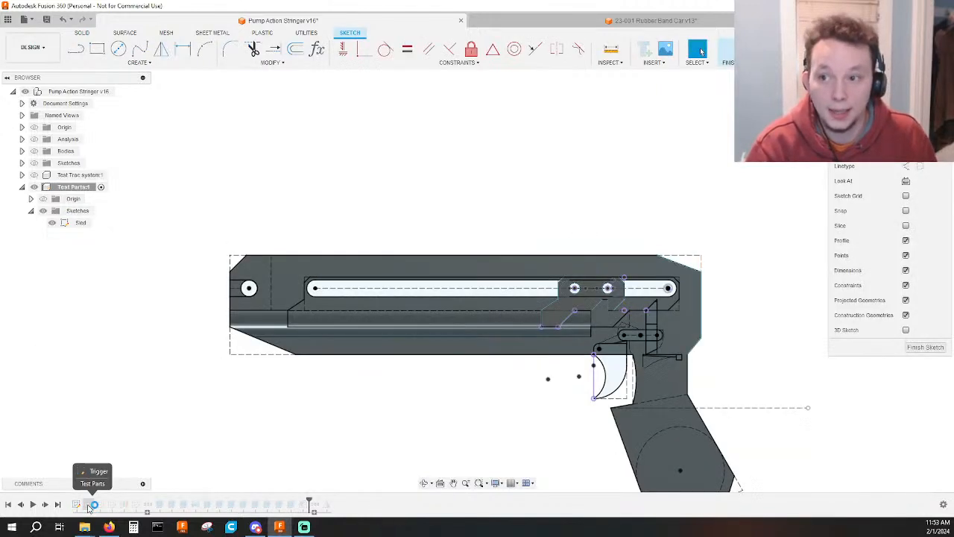
{"action": "key", "text": "ctrl+z"}
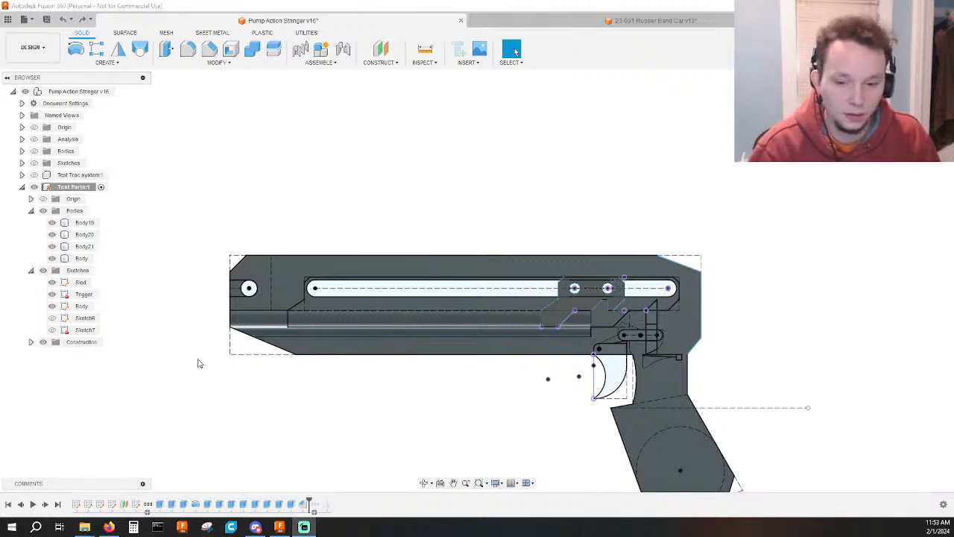
Open the Body sketch for editing and inspect the dimensions around the rear end of the track cutout.
{"action": "double_click", "coordinate": [100, 504]}
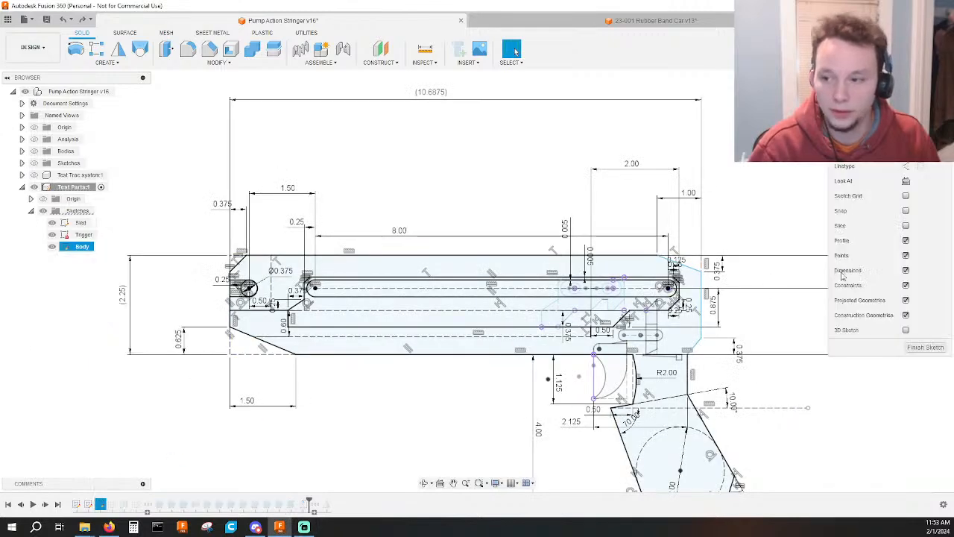
{"action": "scroll", "coordinate": [755, 292], "scroll_direction": "up", "scroll_amount": 3}
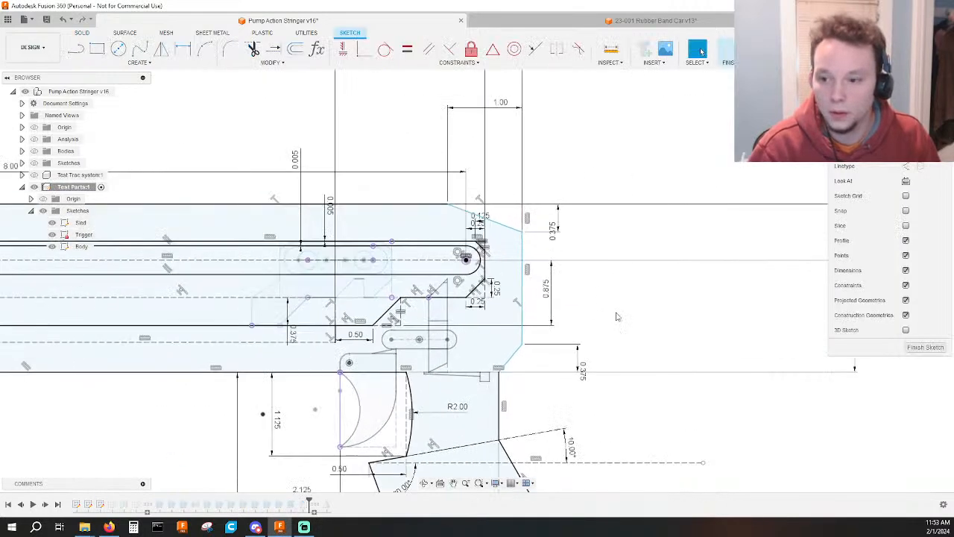
{"action": "scroll", "coordinate": [644, 327], "scroll_direction": "down", "scroll_amount": 3}
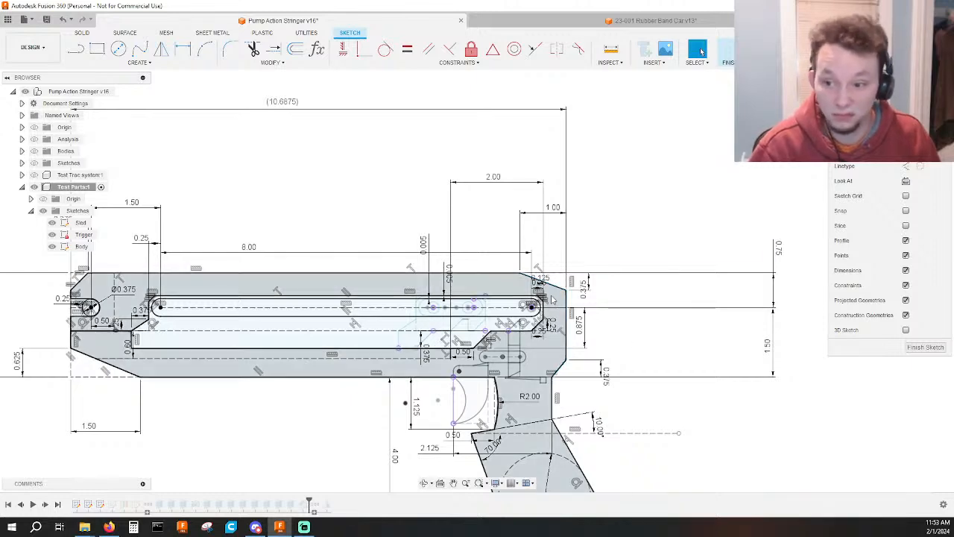
Dimension the track slot's rear centre point to the body's rear vertical edge as 0.75 in, and delete that dimension.
{"action": "scroll", "coordinate": [548, 298], "scroll_direction": "up", "scroll_amount": 8}
{"action": "key", "text": "d"}
{"action": "left_click", "coordinate": [471, 344]}
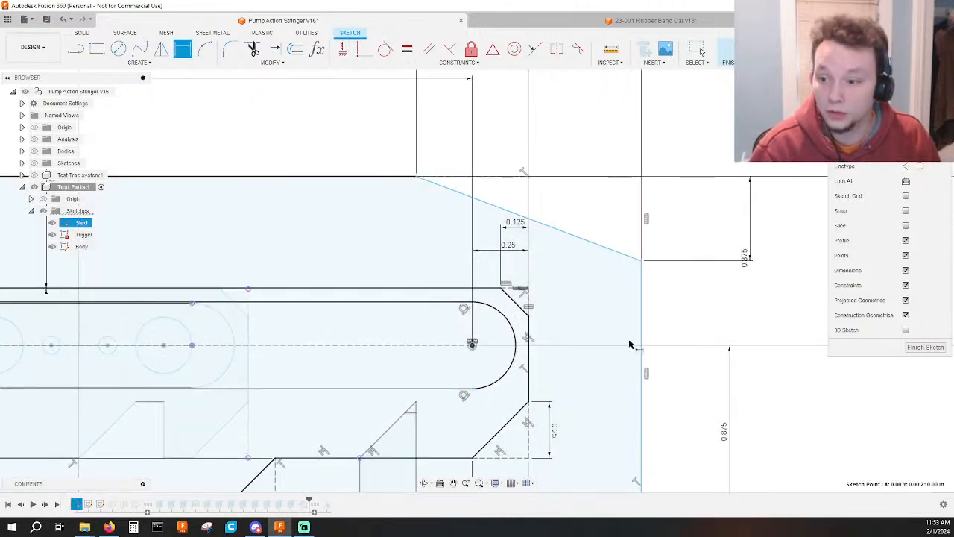
{"action": "left_click", "coordinate": [641, 344]}
{"action": "left_click", "coordinate": [739, 322]}
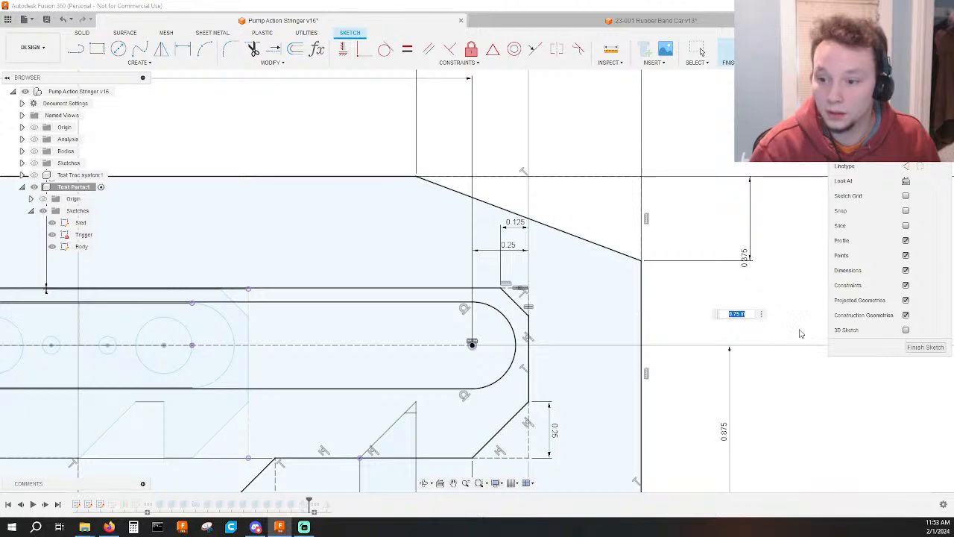
{"action": "scroll", "coordinate": [743, 383], "scroll_direction": "down", "scroll_amount": 8}
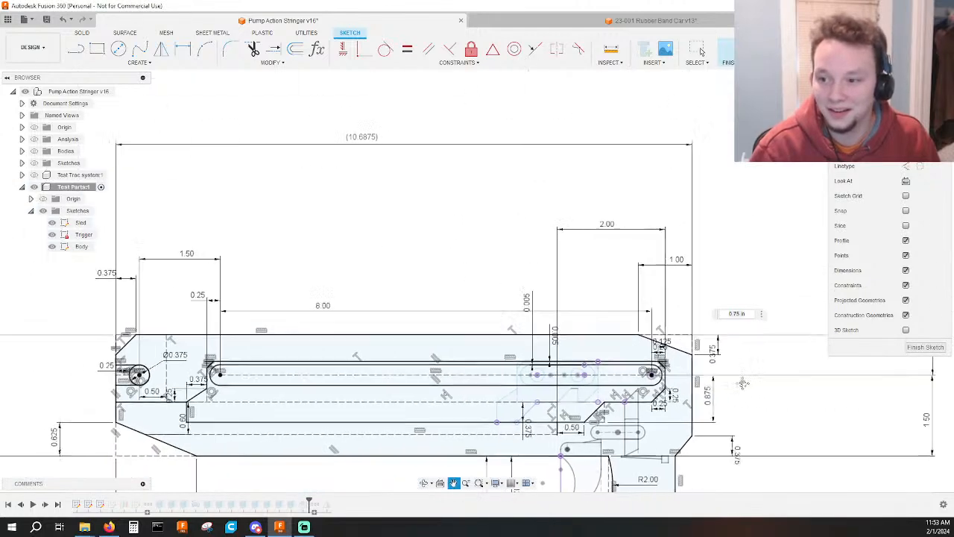
{"action": "middle_click_drag", "start_coordinate": [743, 383], "coordinate": [738, 384]}
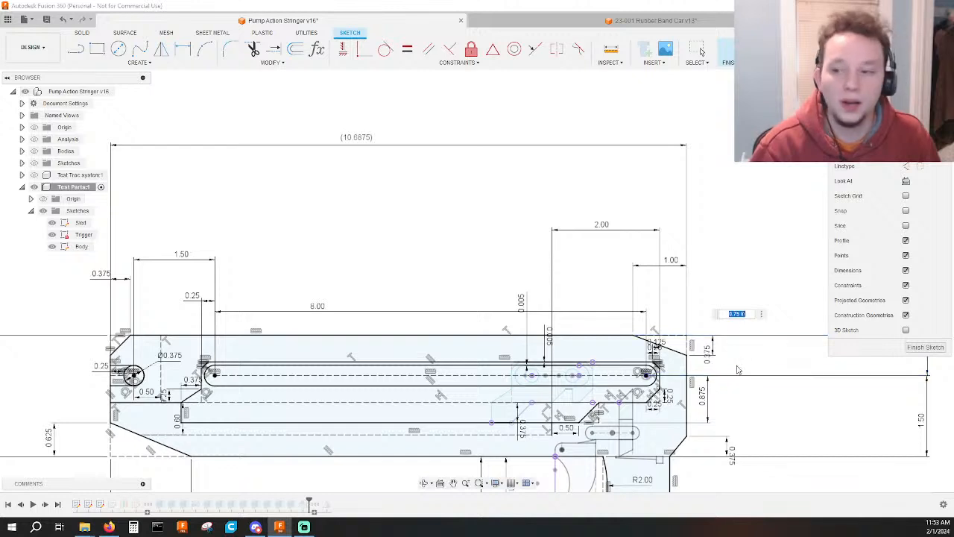
{"action": "key", "text": "Return"}
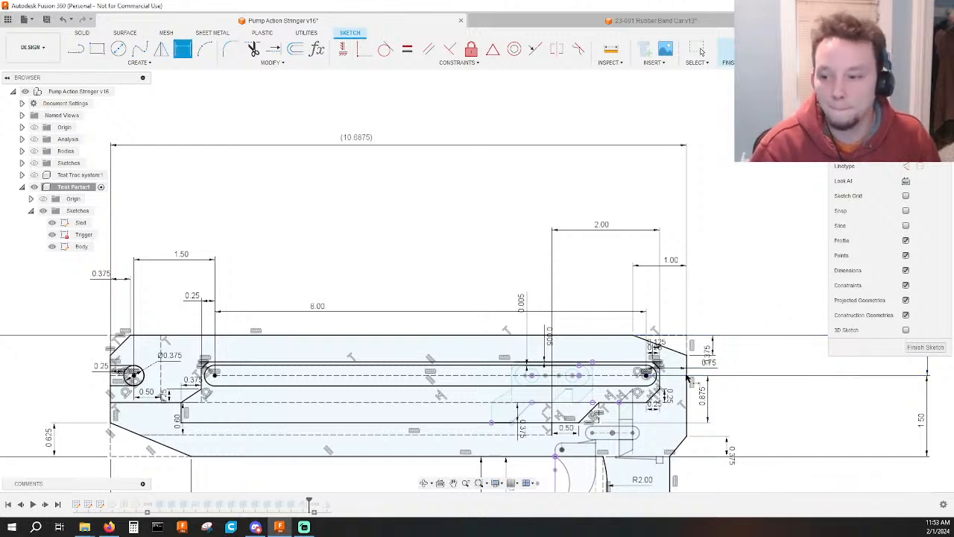
{"action": "key", "text": "Escape"}
{"action": "left_click", "coordinate": [745, 363]}
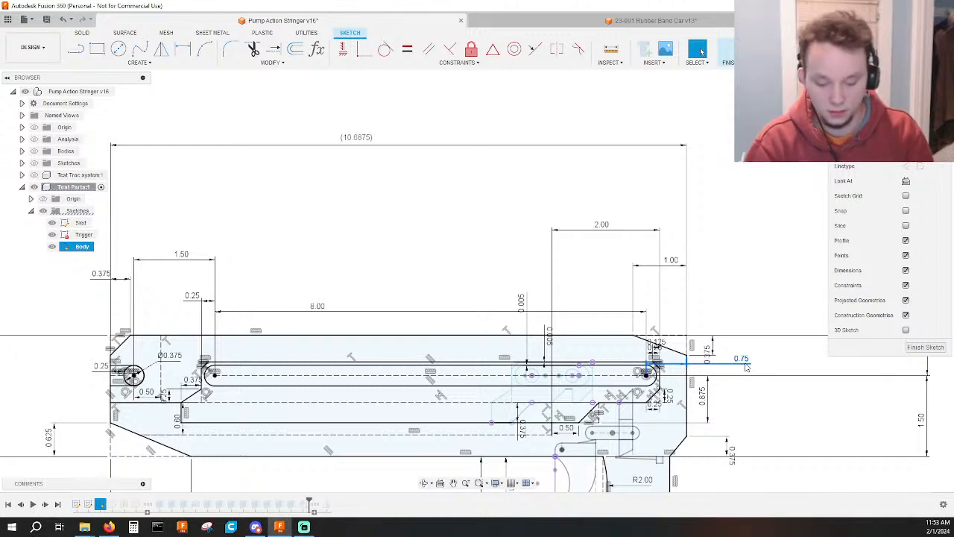
Dimension the horizontal distance between the track cutout's rear vertical edge and the body's rear edge as 0.50 in.
{"action": "scroll", "coordinate": [729, 364], "scroll_direction": "up", "scroll_amount": 3}
{"action": "scroll", "coordinate": [618, 370], "scroll_direction": "up", "scroll_amount": 2}
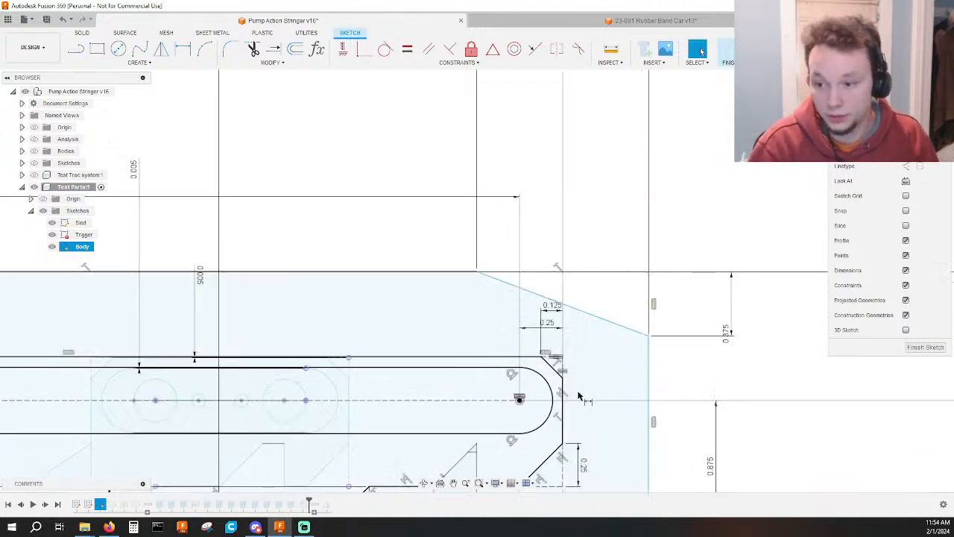
{"action": "key", "text": "d"}
{"action": "left_click", "coordinate": [564, 397]}
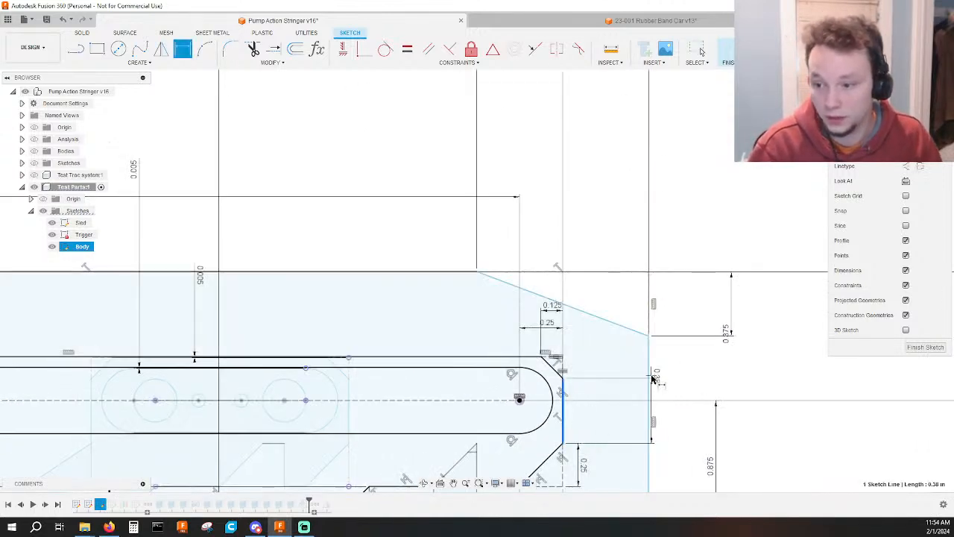
{"action": "left_click", "coordinate": [656, 378]}
{"action": "key", "text": "Escape"}
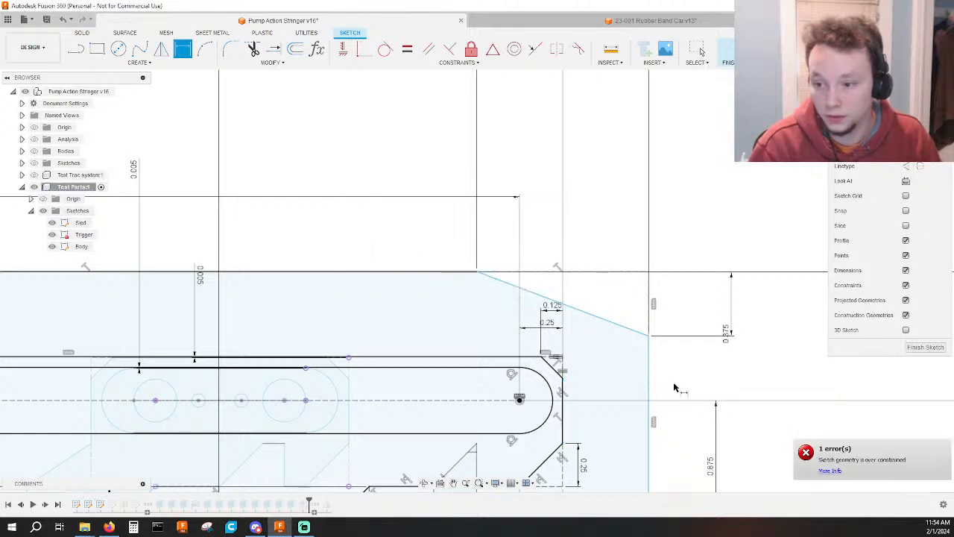
{"action": "left_click", "coordinate": [564, 395]}
{"action": "left_click", "coordinate": [650, 376]}
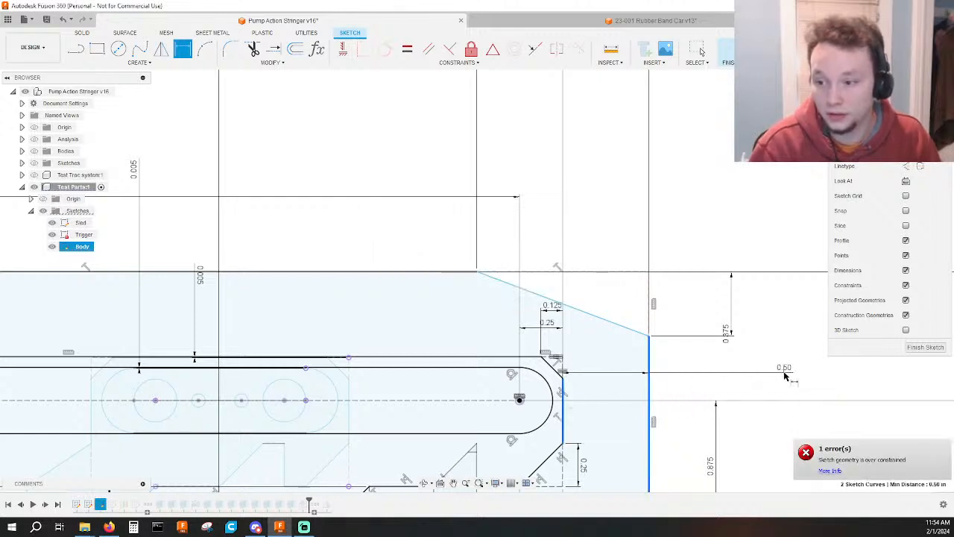
{"action": "left_click", "coordinate": [783, 373]}
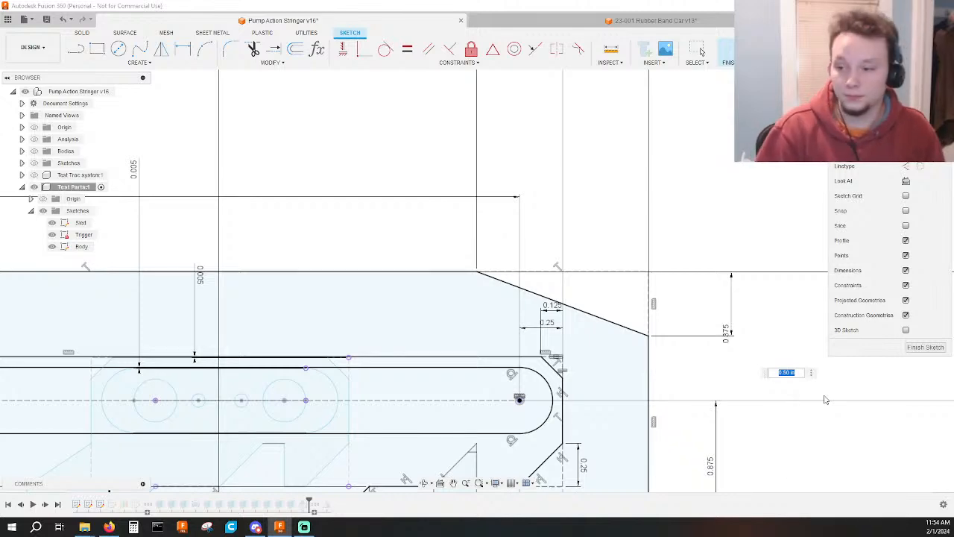
{"action": "key", "text": "Return"}
Delete the 0.25 dimension and the construction centreline between the body's front edge and the front notch's circle.
{"action": "scroll", "coordinate": [826, 399], "scroll_direction": "down", "scroll_amount": 8}
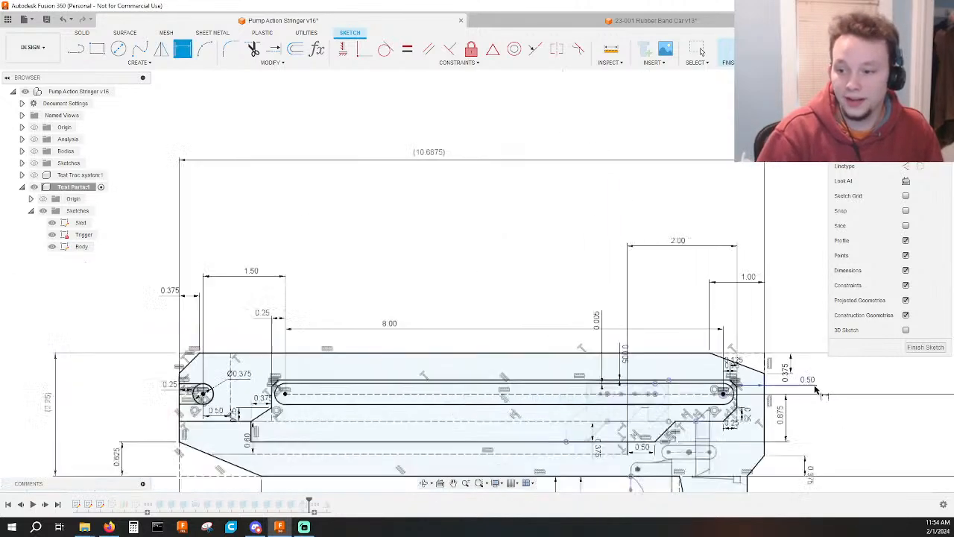
{"action": "middle_click_drag", "start_coordinate": [818, 391], "coordinate": [758, 243]}
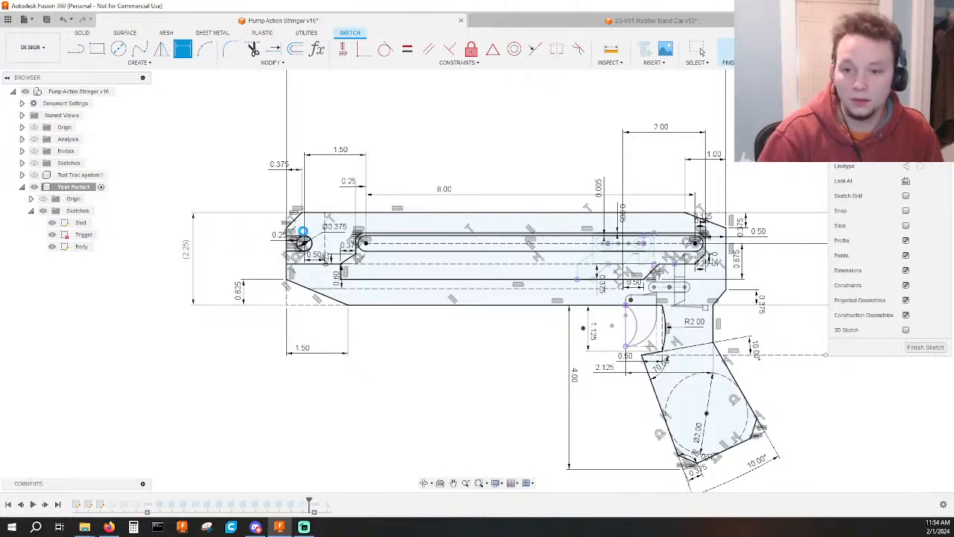
{"action": "scroll", "coordinate": [297, 237], "scroll_direction": "up", "scroll_amount": 7}
{"action": "scroll", "coordinate": [300, 248], "scroll_direction": "up", "scroll_amount": 3}
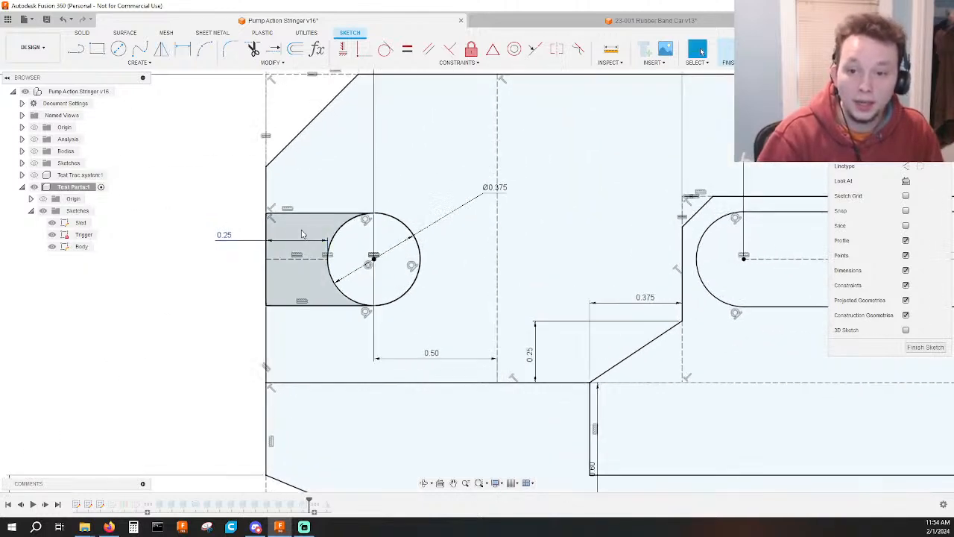
{"action": "left_click", "coordinate": [293, 260]}
{"action": "key", "text": "Delete"}
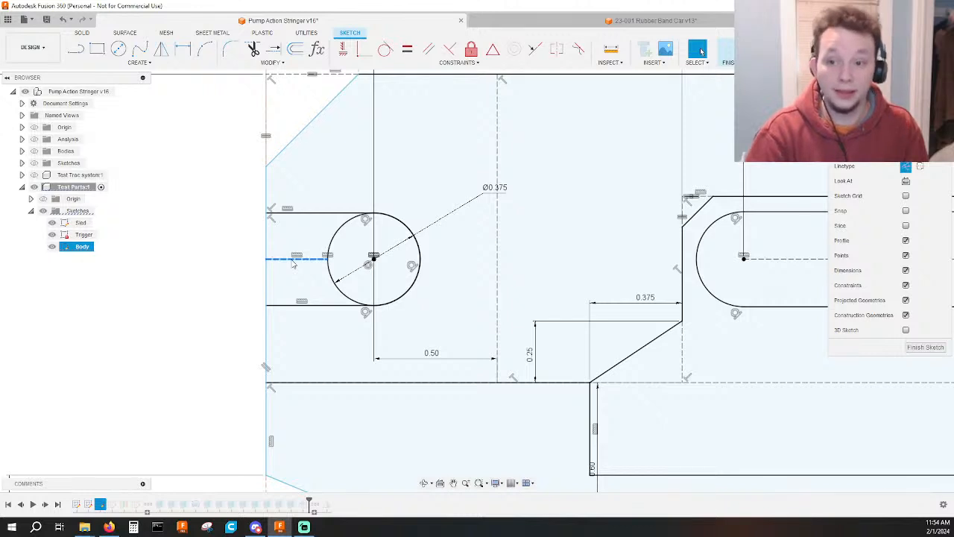
{"action": "key", "text": "d"}
{"action": "left_click", "coordinate": [375, 265]}
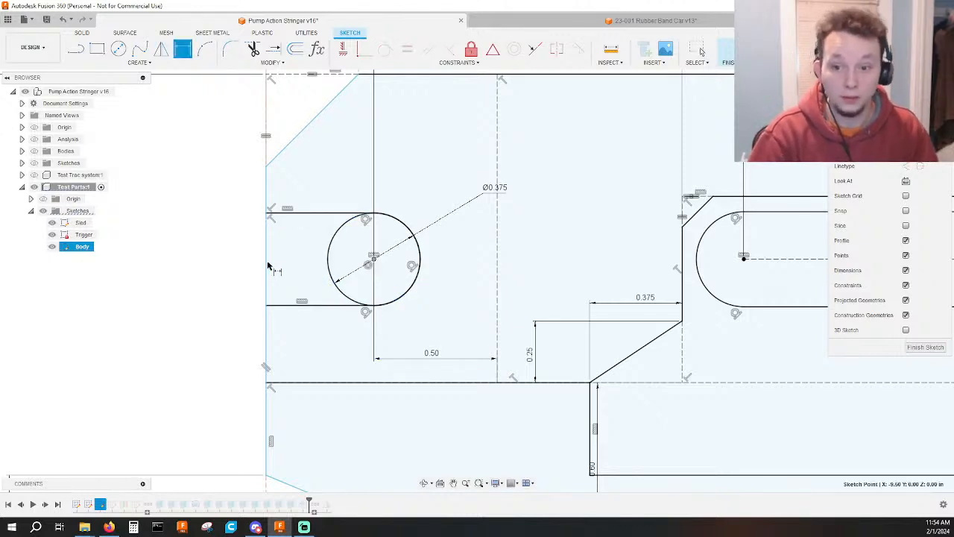
{"action": "left_click", "coordinate": [267, 267]}
{"action": "key", "text": "Escape"}
{"action": "scroll", "coordinate": [187, 258], "scroll_direction": "down", "scroll_amount": 2}
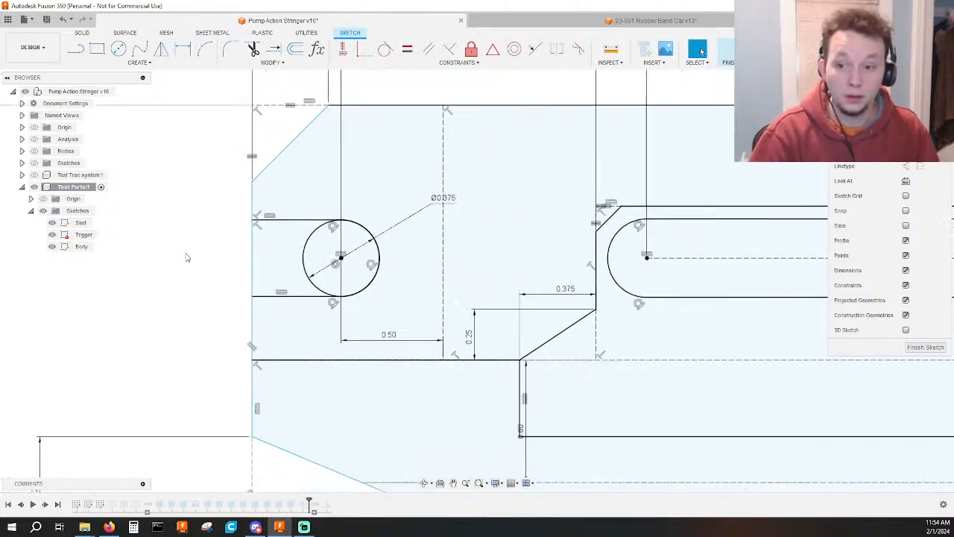
{"action": "scroll", "coordinate": [184, 254], "scroll_direction": "down", "scroll_amount": 2}
{"action": "middle_click_drag", "start_coordinate": [190, 254], "coordinate": [190, 289]}
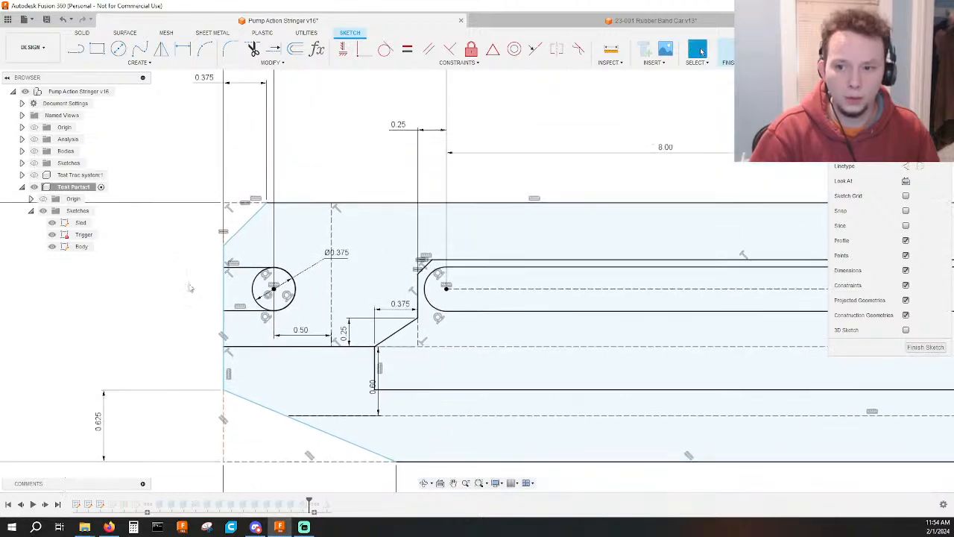
{"action": "scroll", "coordinate": [189, 288], "scroll_direction": "down", "scroll_amount": 3}
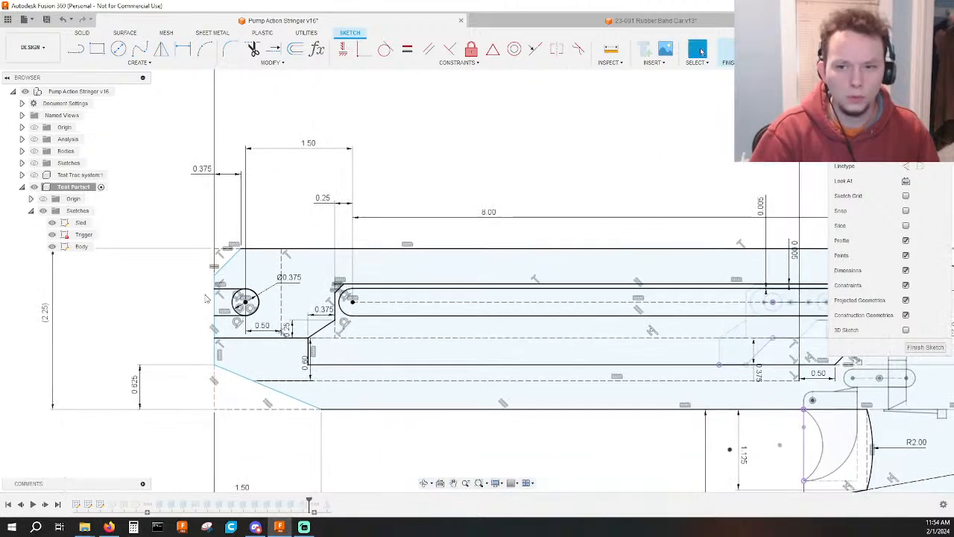
Dimension the horizontal distance from the front notch circle's centre to the body's front edge as 0.5 in.
{"action": "scroll", "coordinate": [251, 313], "scroll_direction": "up", "scroll_amount": 3}
{"action": "scroll", "coordinate": [251, 313], "scroll_direction": "up", "scroll_amount": 2}
{"action": "key", "text": "d"}
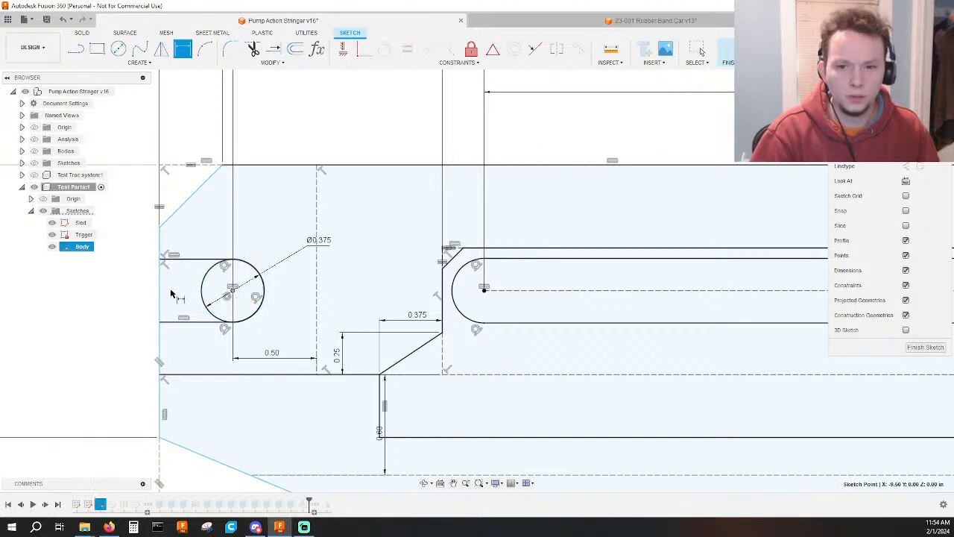
{"action": "left_click", "coordinate": [160, 297]}
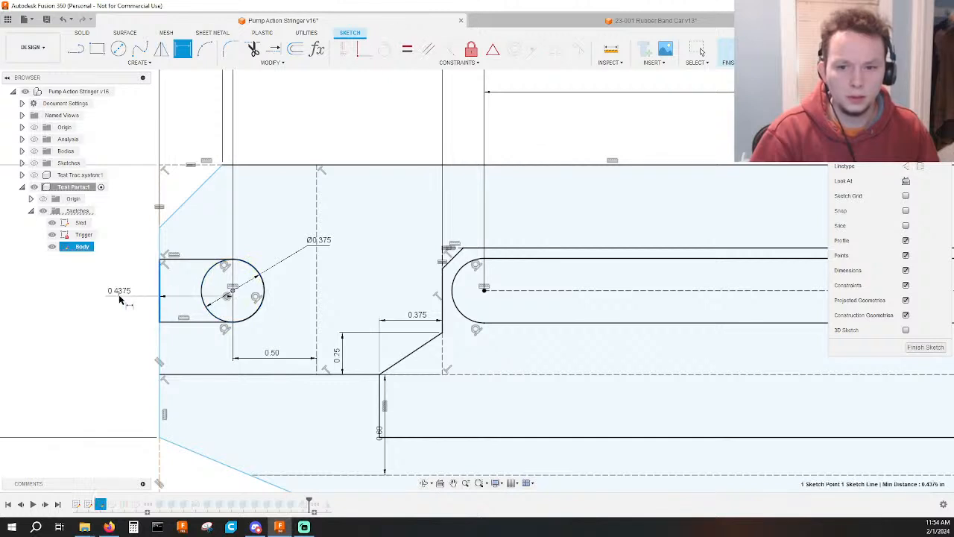
{"action": "left_click", "coordinate": [120, 298]}
{"action": "type", "text": ".5"}
{"action": "key", "text": "Return"}
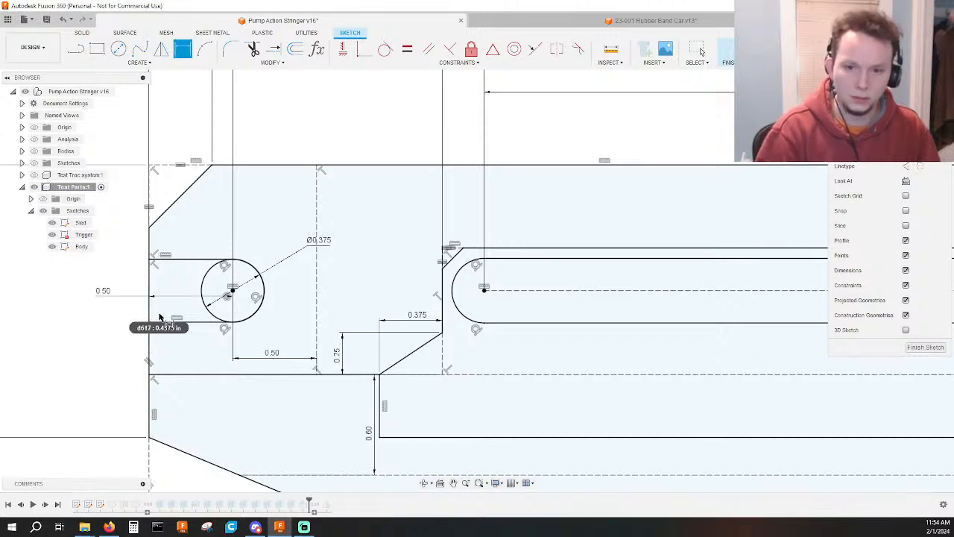
Set the distance between the front notch circle's centre and the body's front edge to 0.375 in.
{"action": "scroll", "coordinate": [108, 328], "scroll_direction": "down", "scroll_amount": 3}
{"action": "middle_click_drag", "start_coordinate": [113, 329], "coordinate": [229, 344]}
{"action": "scroll", "coordinate": [231, 346], "scroll_direction": "down", "scroll_amount": 1}
{"action": "key", "text": "Escape"}
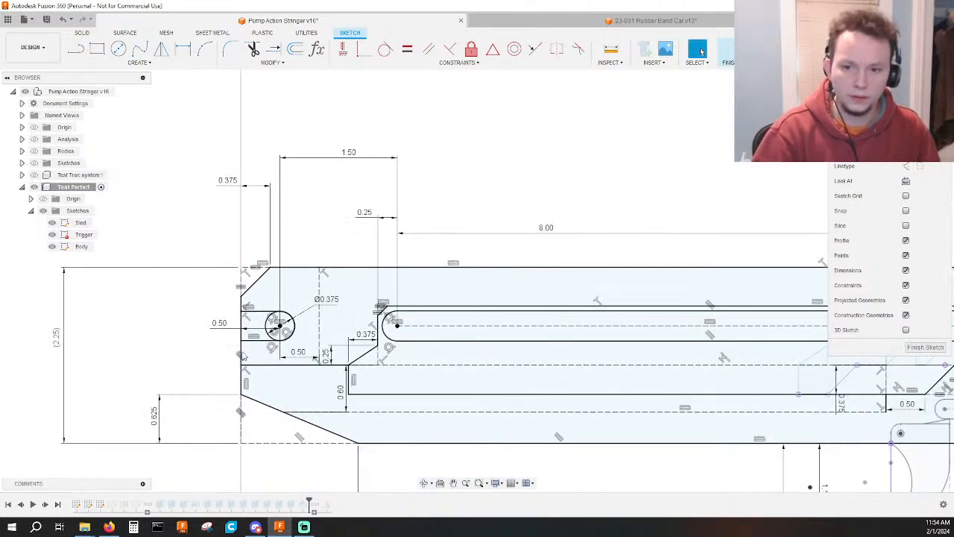
{"action": "double_click", "coordinate": [219, 323]}
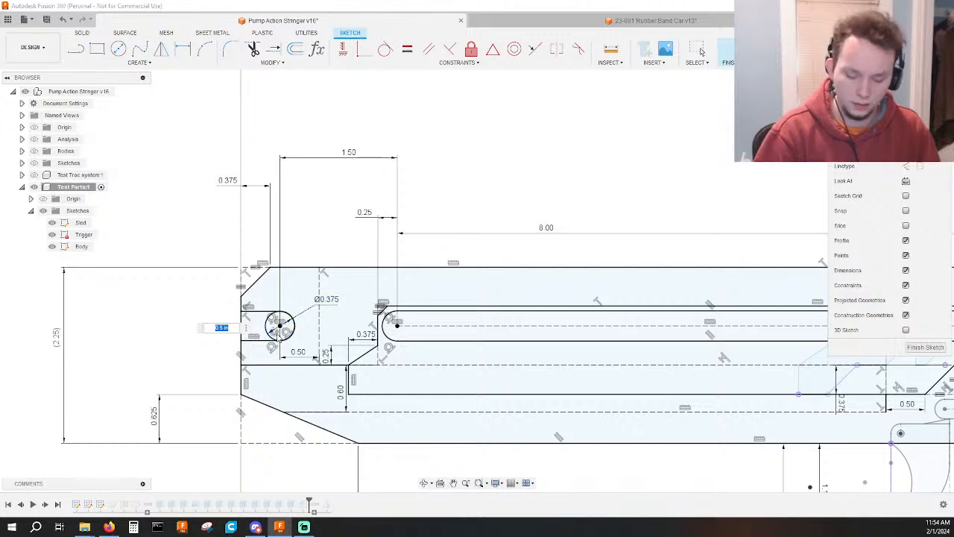
{"action": "type", "text": ".375"}
{"action": "key", "text": "Return"}
{"action": "scroll", "coordinate": [273, 323], "scroll_direction": "down", "scroll_amount": 4}
{"action": "middle_click_drag", "start_coordinate": [273, 323], "coordinate": [273, 334]}
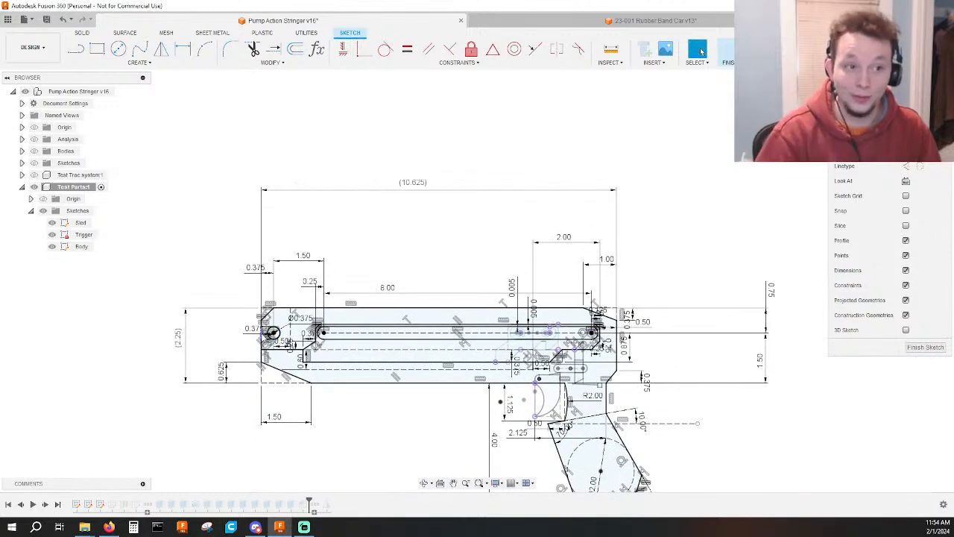
Check the body's overall length dimension and finish the Body sketch.
{"action": "left_click", "coordinate": [417, 185]}
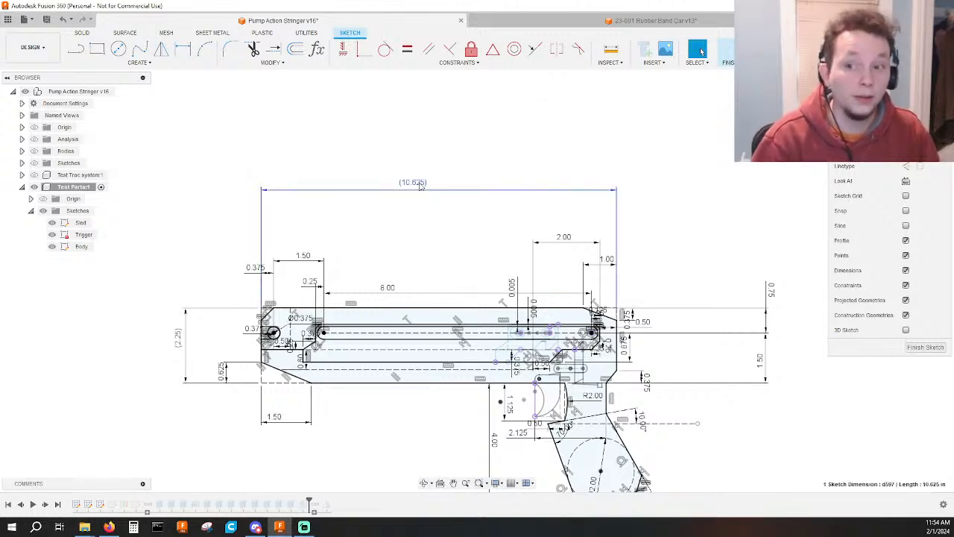
{"action": "left_click", "coordinate": [385, 226]}
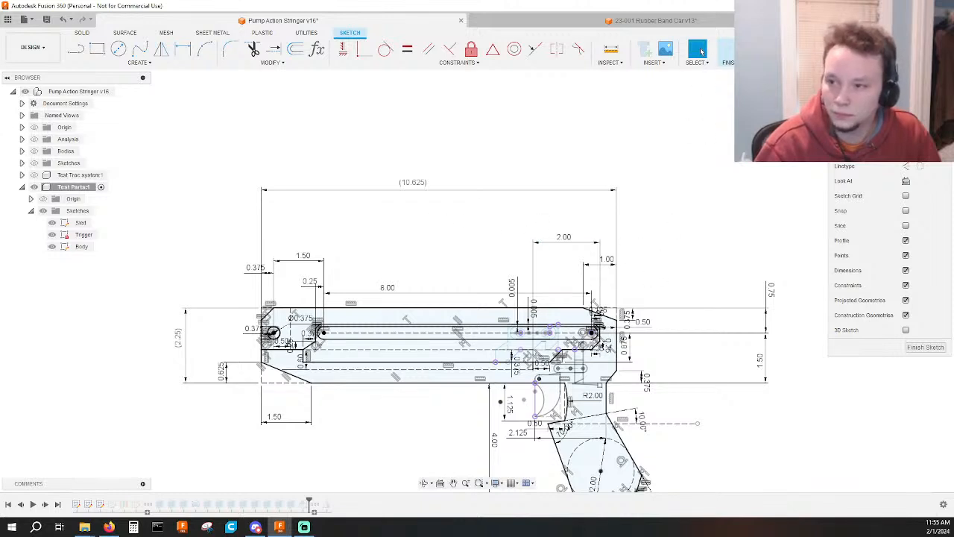
{"action": "left_click", "coordinate": [723, 50]}
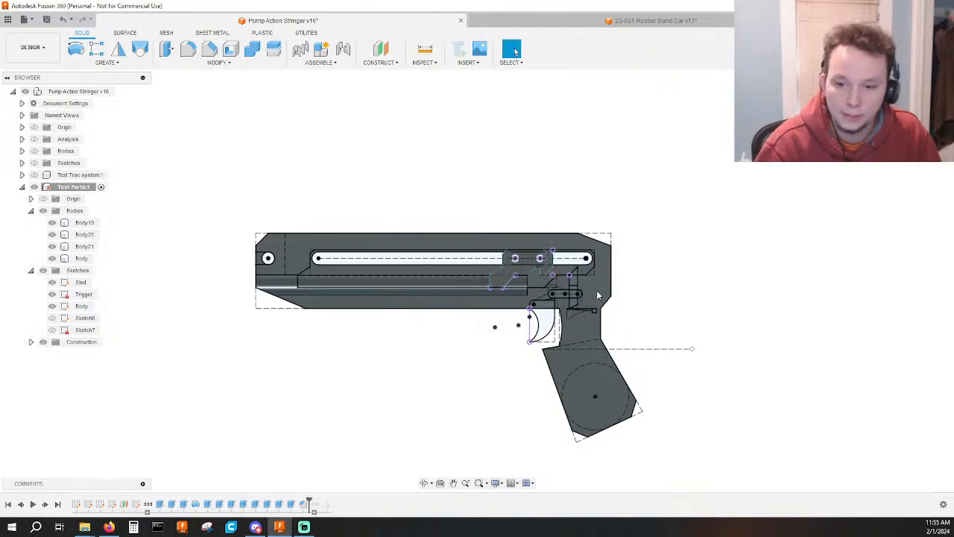
Reopen the Body sketch for editing and move the 0.50 dimension at the body's rear edge up above the body.
{"action": "left_click", "coordinate": [138, 505]}
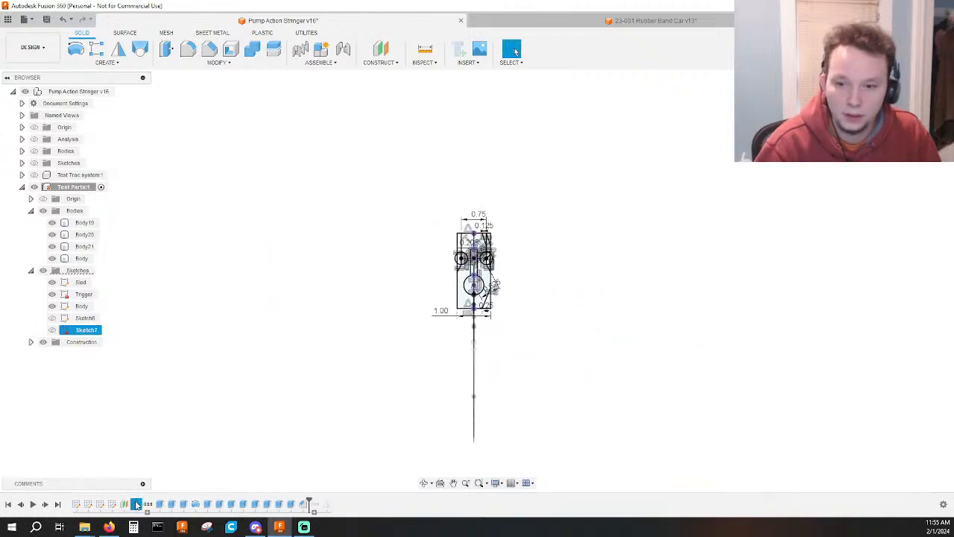
{"action": "key", "text": "ctrl+z"}
{"action": "double_click", "coordinate": [101, 505]}
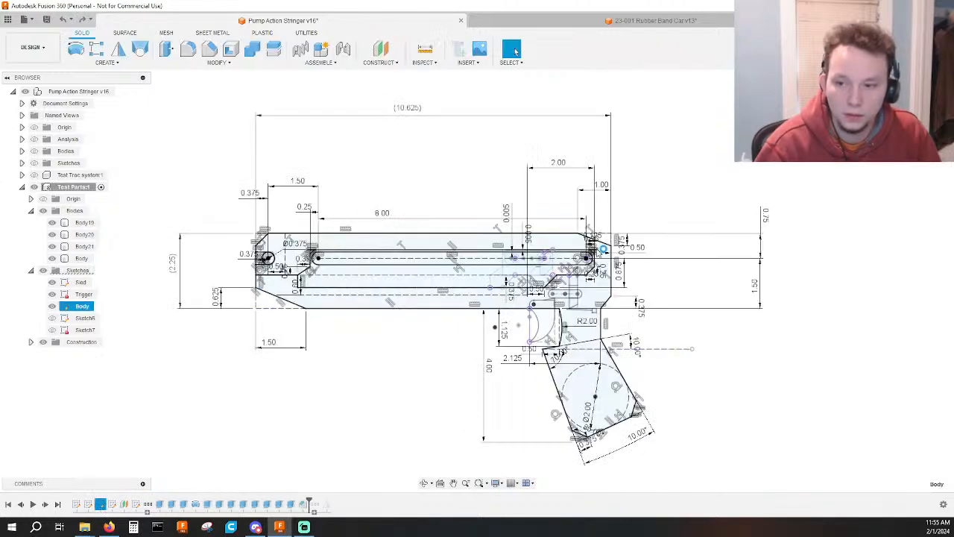
{"action": "scroll", "coordinate": [681, 256], "scroll_direction": "up", "scroll_amount": 3}
{"action": "left_click_drag", "start_coordinate": [681, 256], "coordinate": [644, 173]}
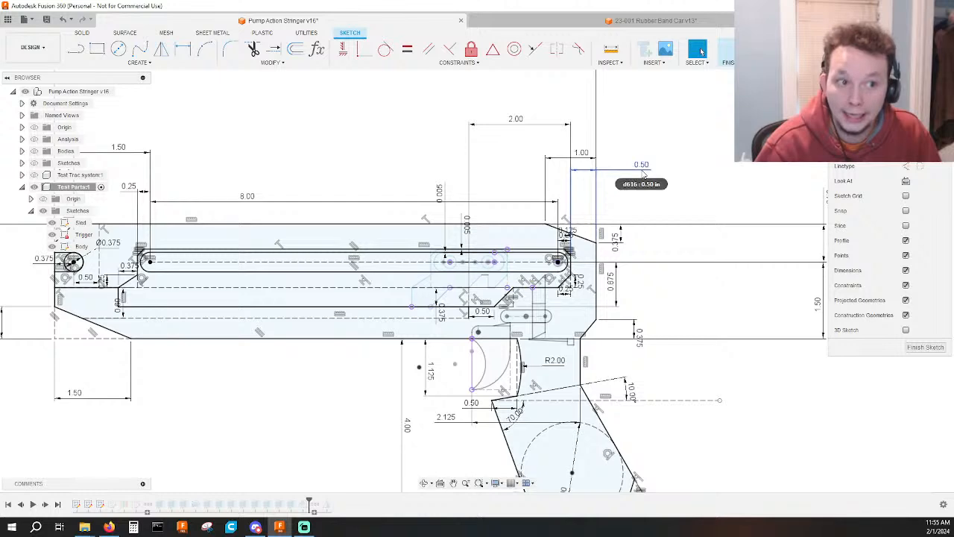
{"action": "left_click", "coordinate": [644, 173]}
{"action": "key", "text": "Return"}
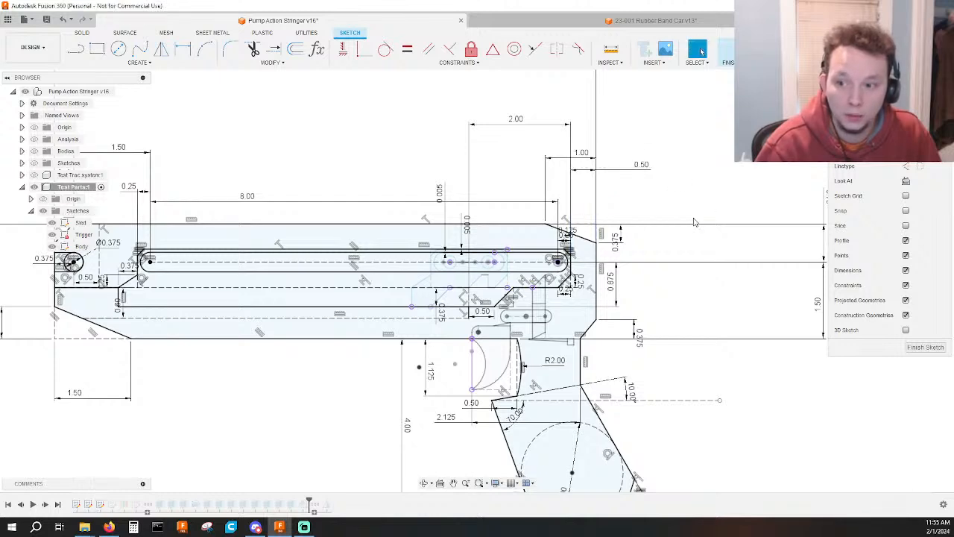
Hide the points and constraints in the Body sketch's display.
{"action": "scroll", "coordinate": [555, 309], "scroll_direction": "up", "scroll_amount": 3}
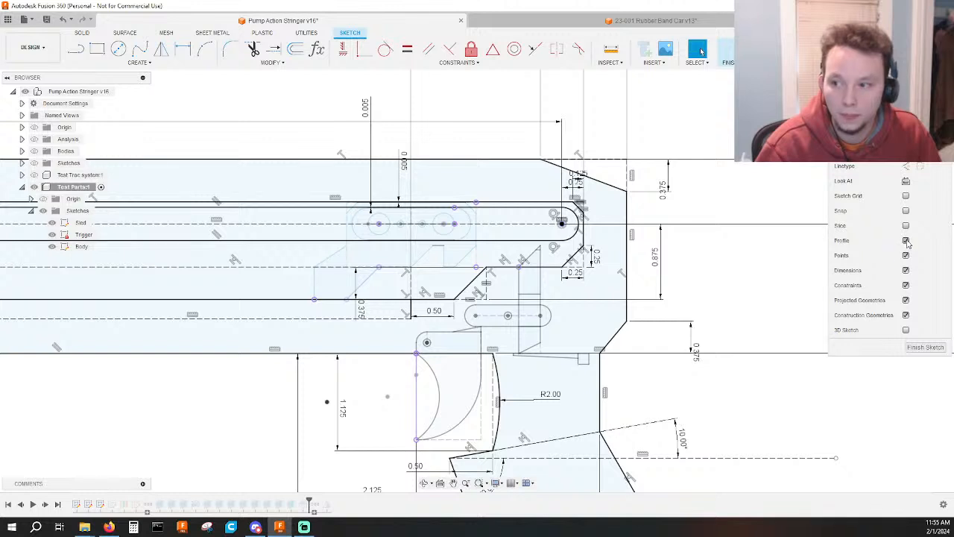
{"action": "left_click", "coordinate": [906, 241]}
{"action": "left_click", "coordinate": [906, 241]}
{"action": "left_click", "coordinate": [906, 256]}
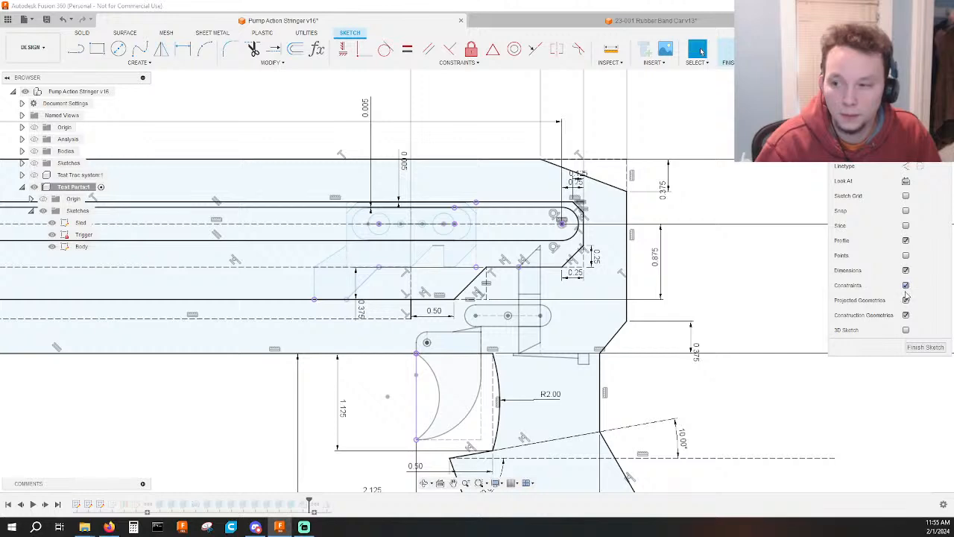
{"action": "left_click", "coordinate": [906, 285]}
{"action": "scroll", "coordinate": [647, 288], "scroll_direction": "down", "scroll_amount": 3}
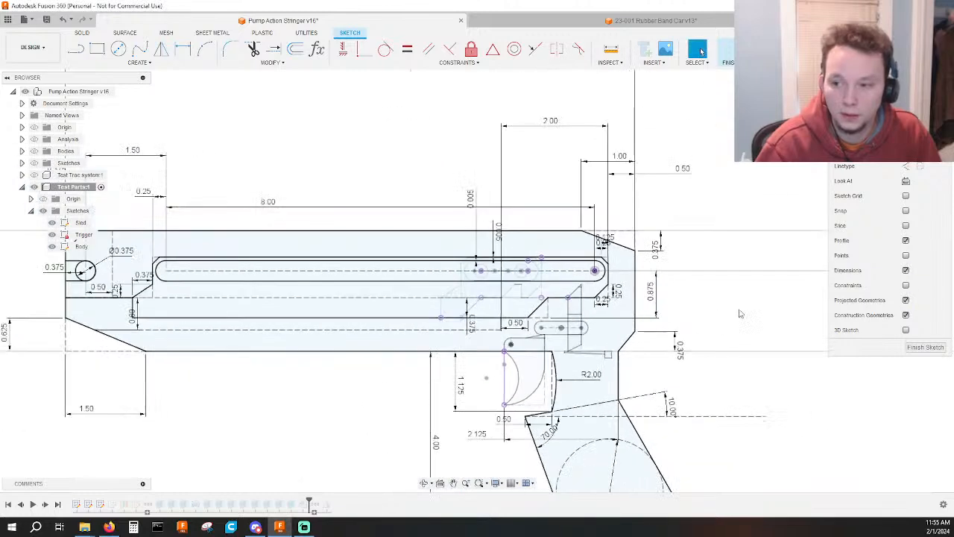
{"action": "scroll", "coordinate": [492, 306], "scroll_direction": "up", "scroll_amount": 3}
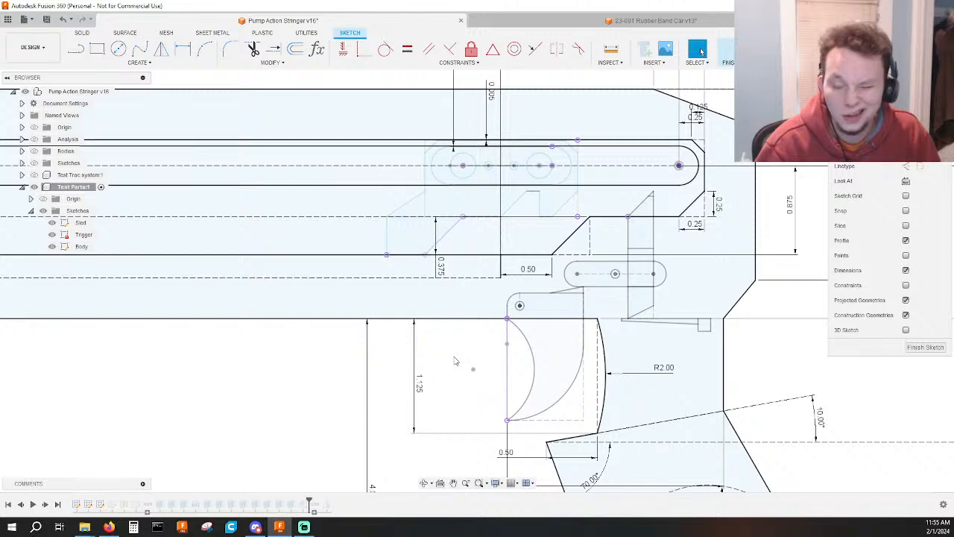
Reposition the 0.50 dimension above the track cutout's lower edge and delete the short rear line segment it measures.
{"action": "left_click", "coordinate": [501, 266]}
{"action": "left_click", "coordinate": [479, 356]}
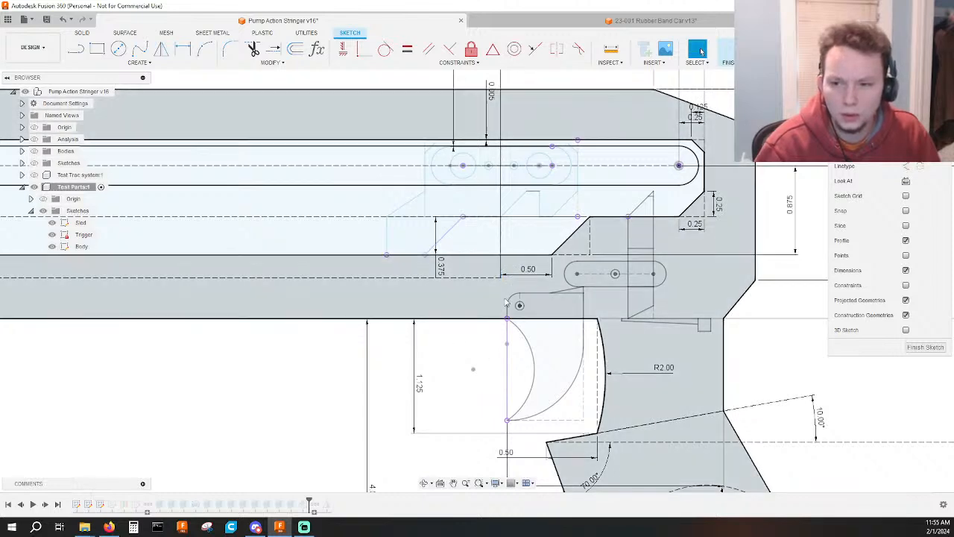
{"action": "scroll", "coordinate": [514, 278], "scroll_direction": "up", "scroll_amount": 2}
{"action": "left_click_drag", "start_coordinate": [526, 270], "coordinate": [537, 225]}
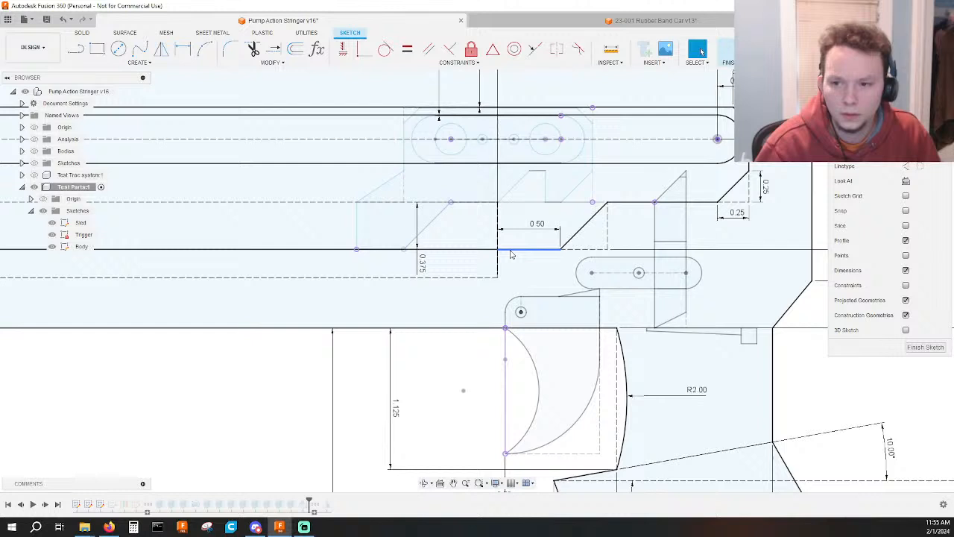
{"action": "left_click", "coordinate": [511, 255]}
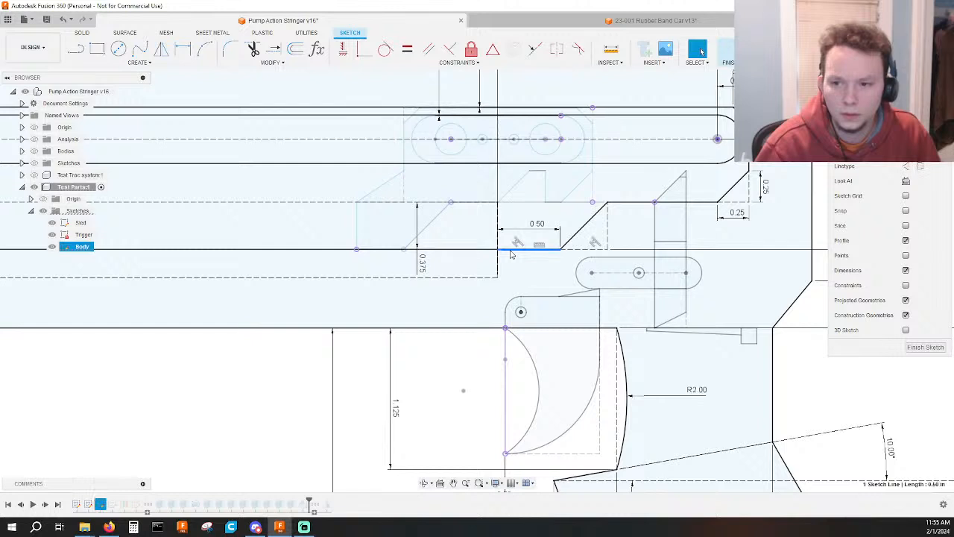
{"action": "key", "text": "Delete"}
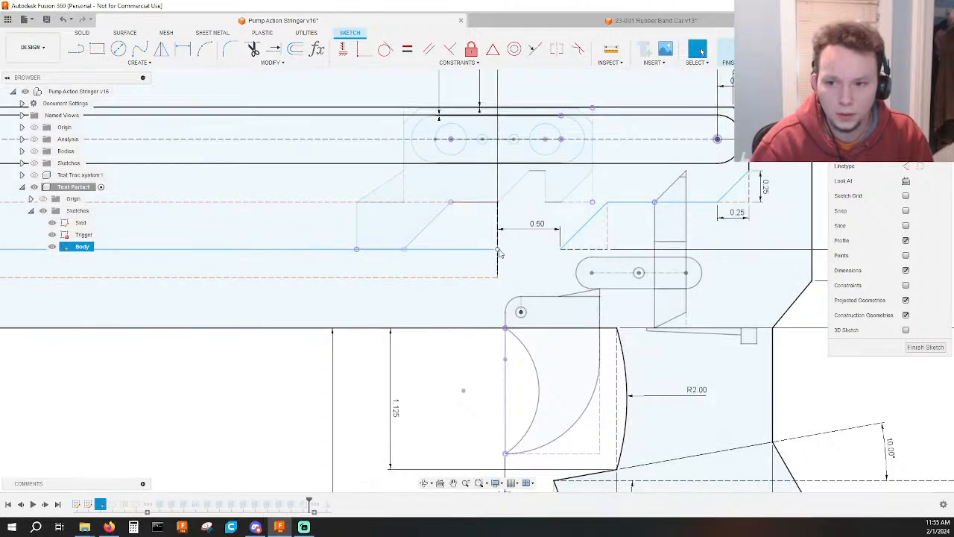
Select the endpoint left at the rear of the cutout's long lower edge and display the sketch constraints again.
{"action": "left_click", "coordinate": [497, 249]}
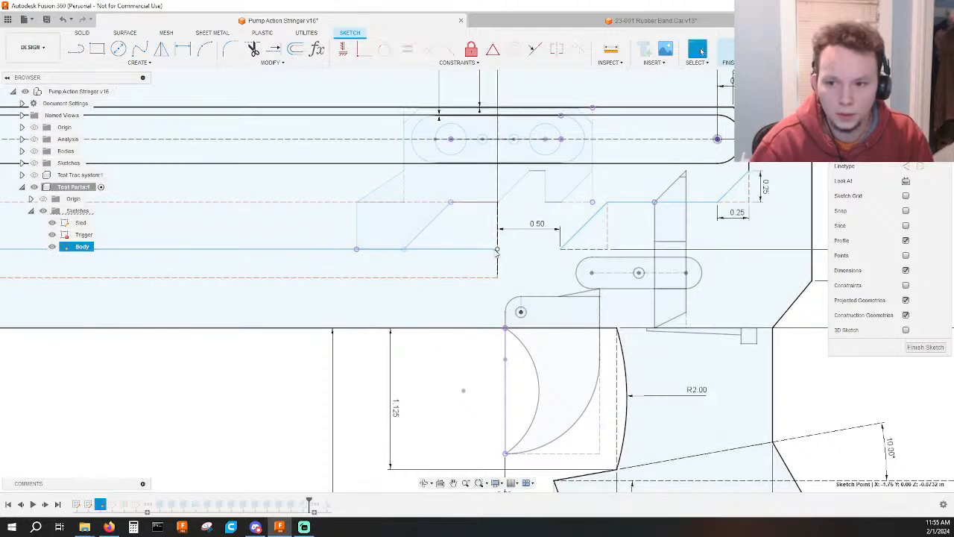
{"action": "key", "text": "m"}
{"action": "left_click", "coordinate": [490, 250]}
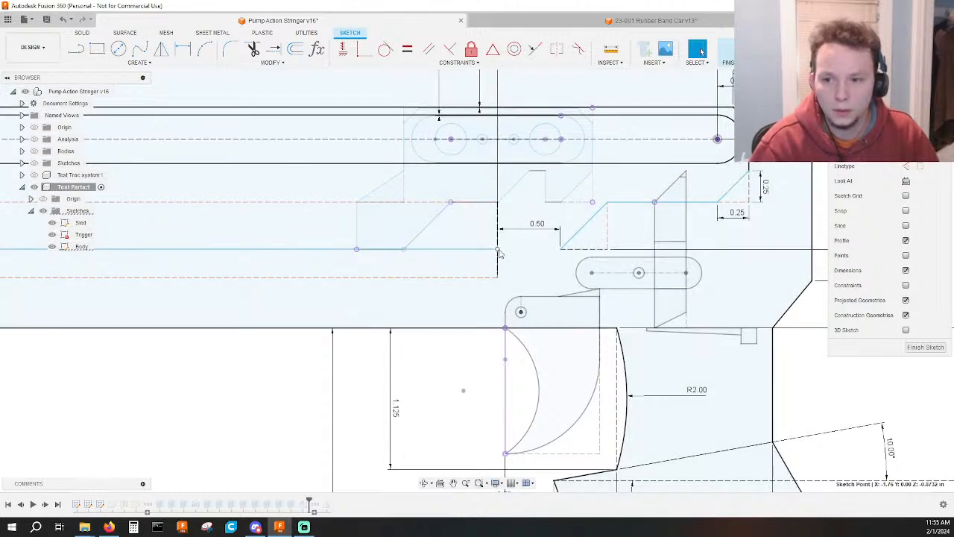
{"action": "scroll", "coordinate": [500, 253], "scroll_direction": "up", "scroll_amount": 5}
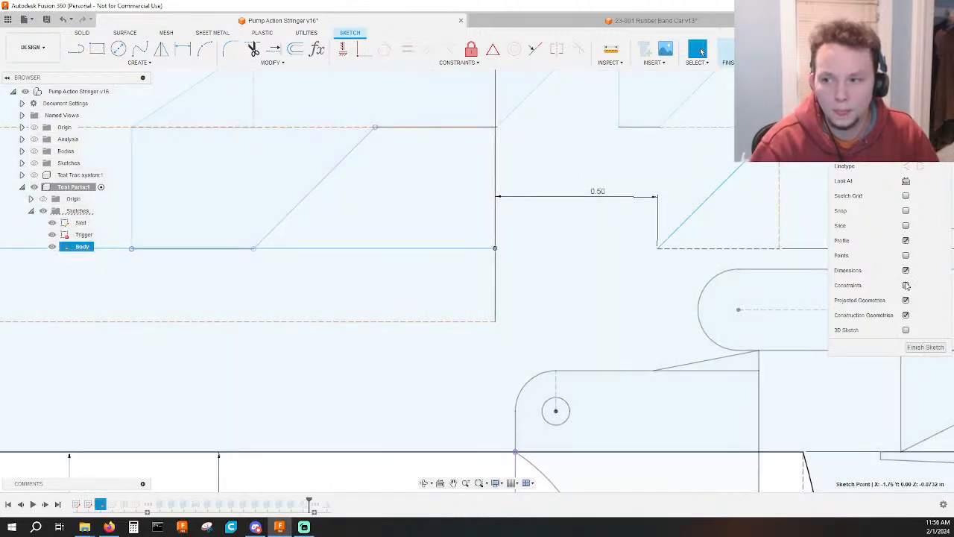
{"action": "left_click", "coordinate": [906, 285]}
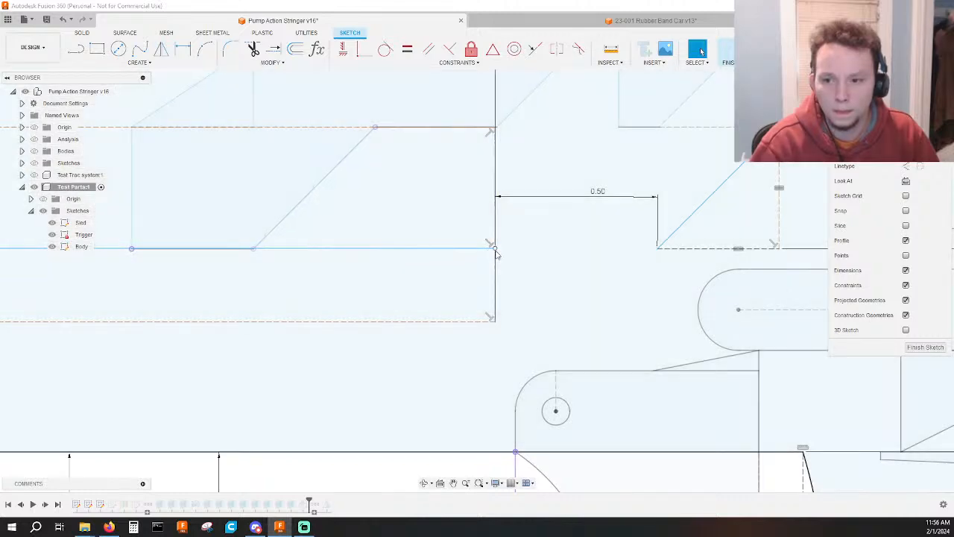
Try to move the long lower edge's rear endpoint down along the vertical line.
{"action": "scroll", "coordinate": [457, 267], "scroll_direction": "down", "scroll_amount": 3}
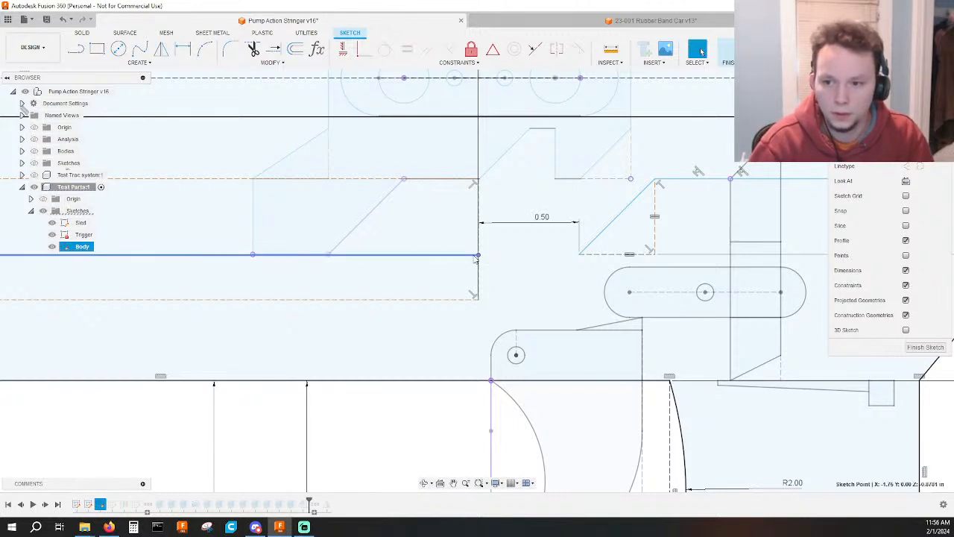
{"action": "left_click_drag", "start_coordinate": [480, 256], "coordinate": [477, 275]}
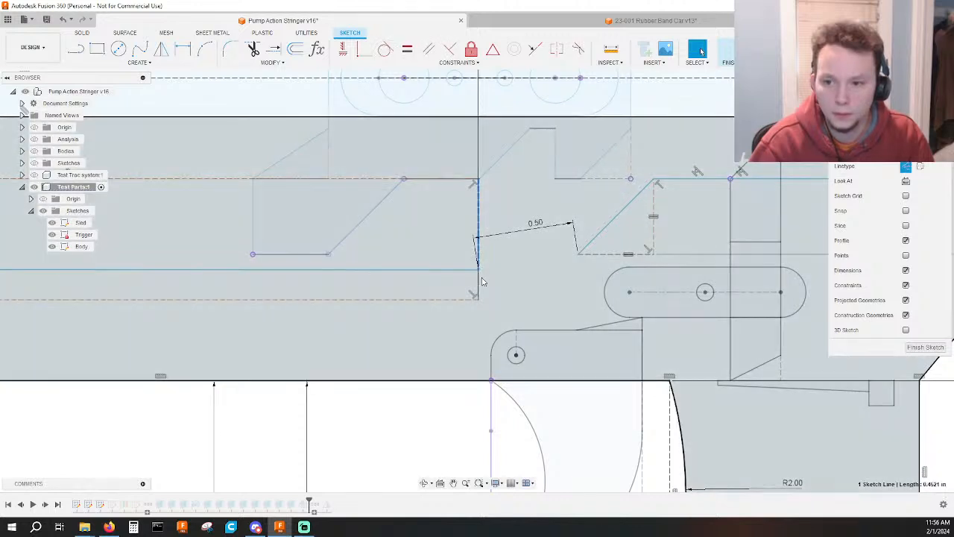
{"action": "left_click", "coordinate": [482, 278]}
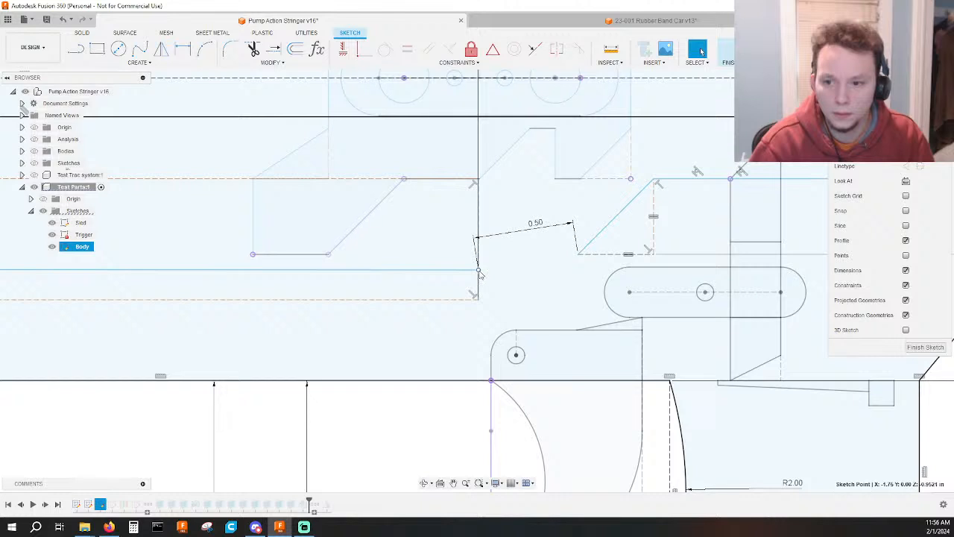
{"action": "key", "text": "m"}
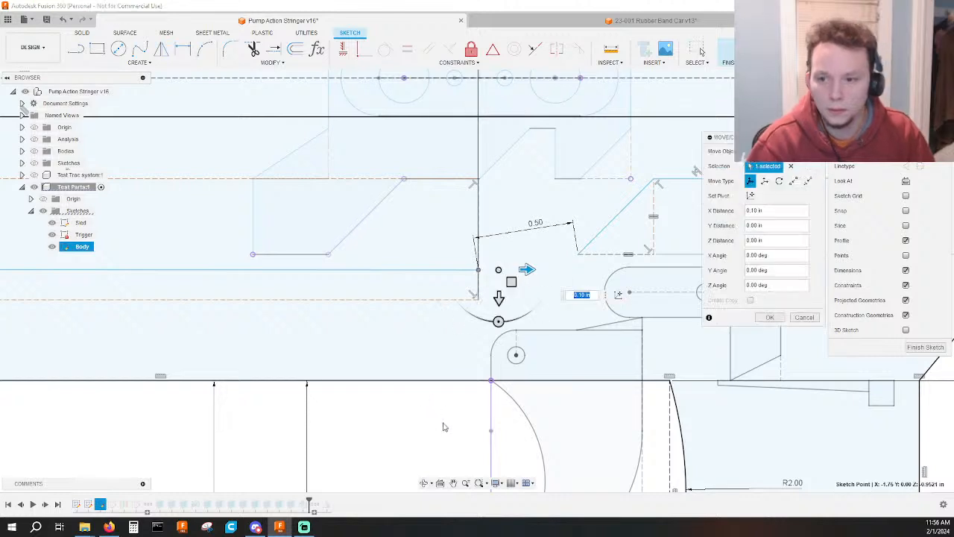
{"action": "key", "text": "Escape"}
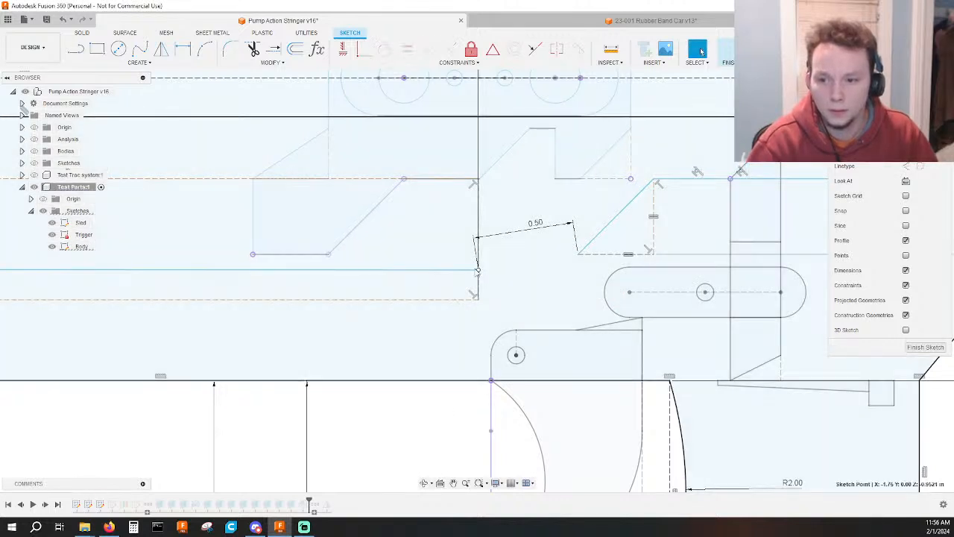
{"action": "key", "text": "Escape"}
Delete the slanted 0.50 dimension, then remove the track cutout's long lower edge line.
{"action": "left_click", "coordinate": [500, 235]}
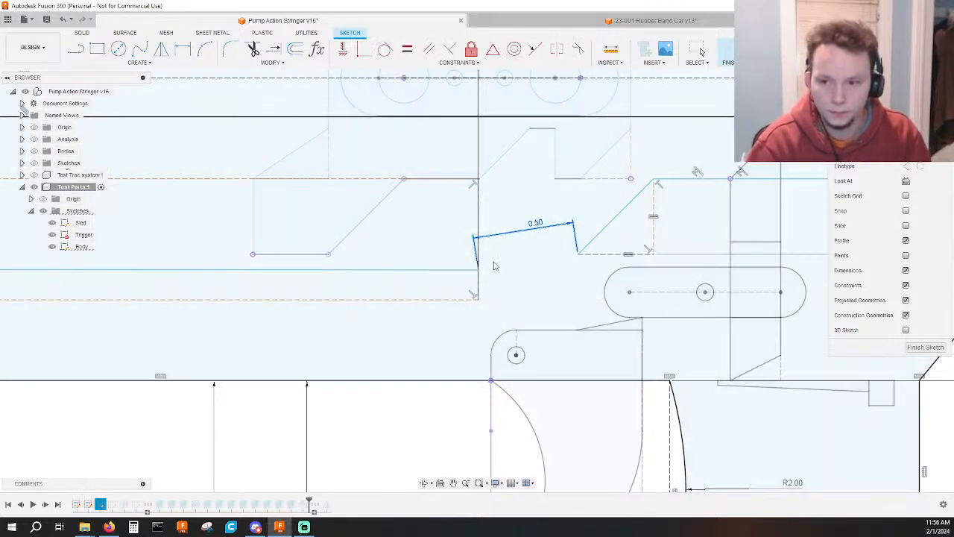
{"action": "key", "text": "Delete"}
{"action": "mouse_move", "coordinate": [480, 270]}
{"action": "left_mouse_down"}
{"action": "mouse_move", "coordinate": [506, 265]}
{"action": "mouse_move", "coordinate": [488, 238]}
{"action": "mouse_move", "coordinate": [480, 252]}
{"action": "left_mouse_up"}
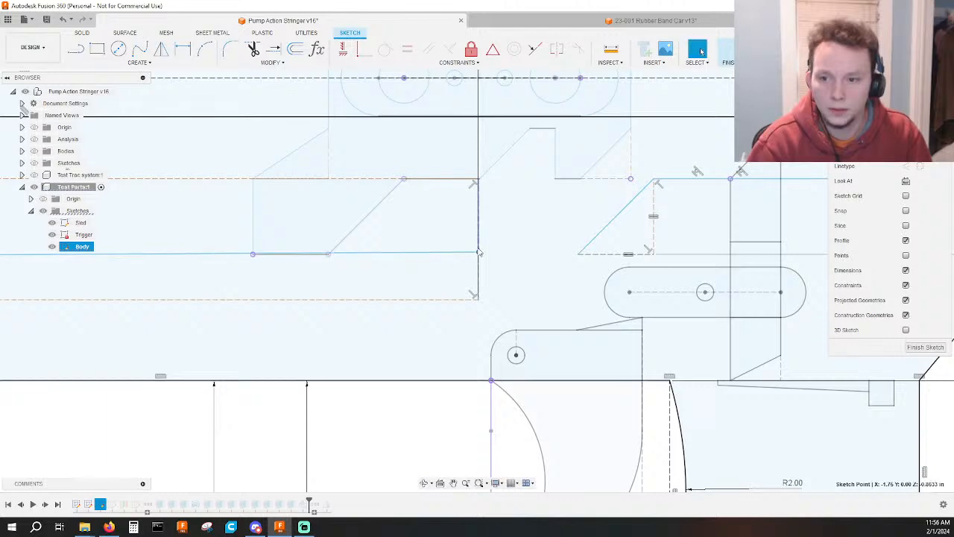
{"action": "key", "text": "m"}
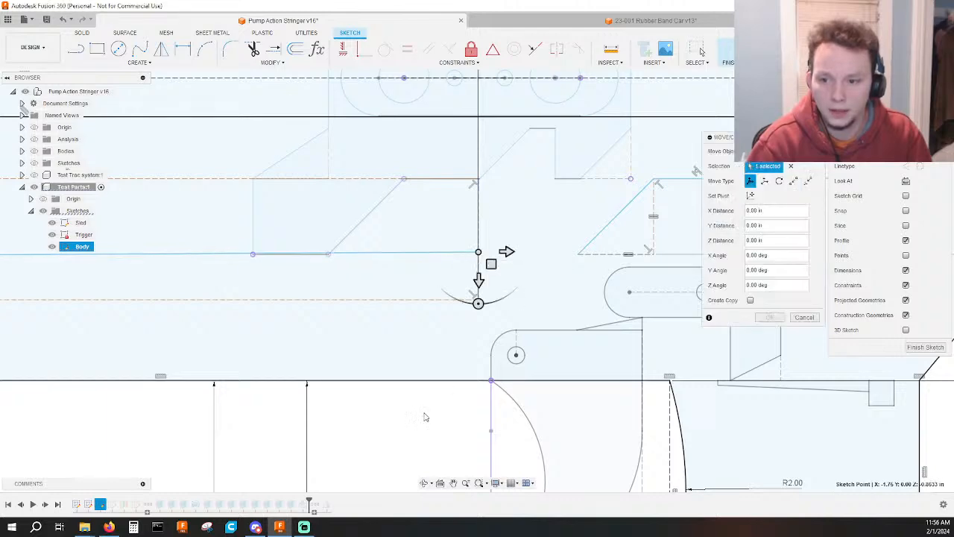
{"action": "scroll", "coordinate": [408, 415], "scroll_direction": "down", "scroll_amount": 3}
{"action": "key", "text": "Escape"}
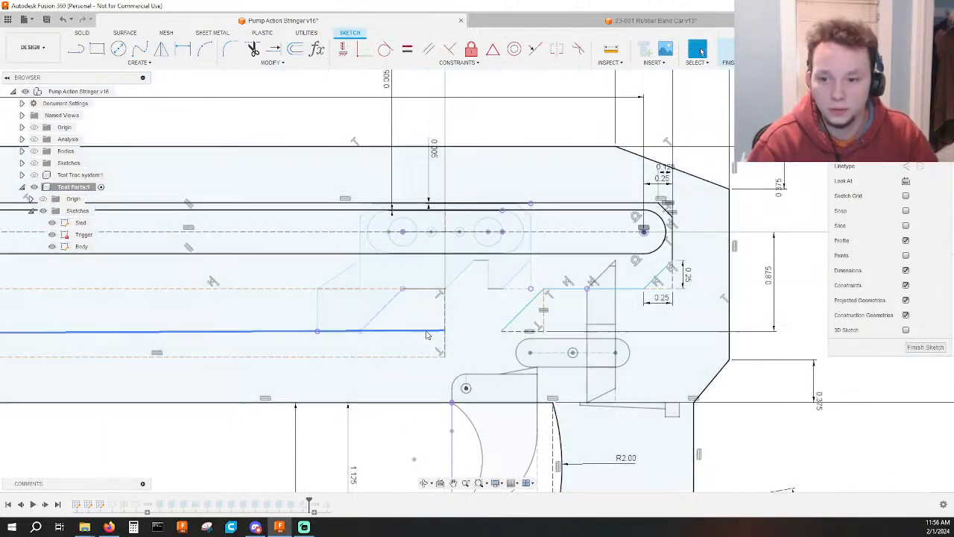
{"action": "left_click", "coordinate": [426, 333]}
Draw one line along the cutout's bottom from the front vertical edge's lower end to the foot of the rear slanted edge.
{"action": "scroll", "coordinate": [296, 358], "scroll_direction": "down", "scroll_amount": 5}
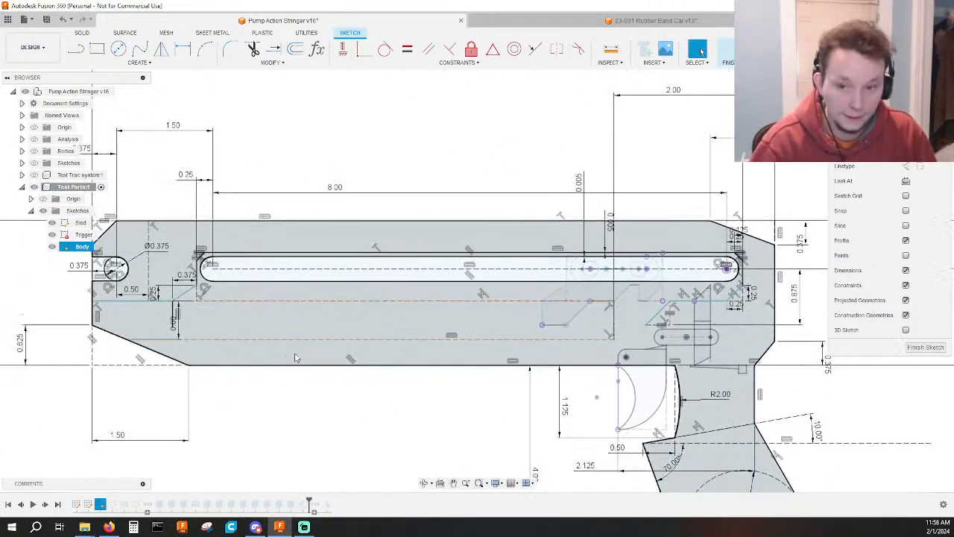
{"action": "scroll", "coordinate": [295, 357], "scroll_direction": "up", "scroll_amount": 6}
{"action": "key", "text": "l"}
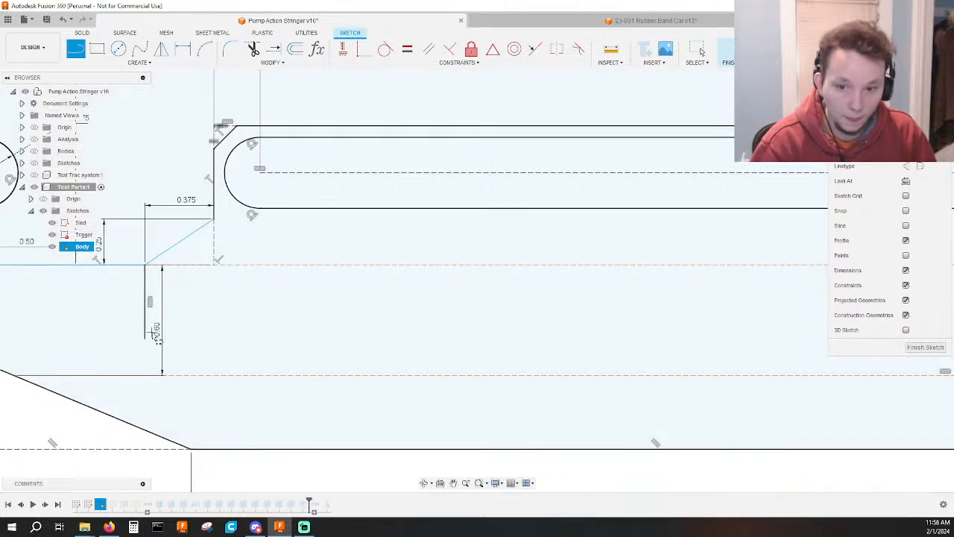
{"action": "left_click", "coordinate": [145, 341]}
{"action": "scroll", "coordinate": [550, 412], "scroll_direction": "down", "scroll_amount": 4}
{"action": "middle_click_drag", "start_coordinate": [589, 405], "coordinate": [6, 387]}
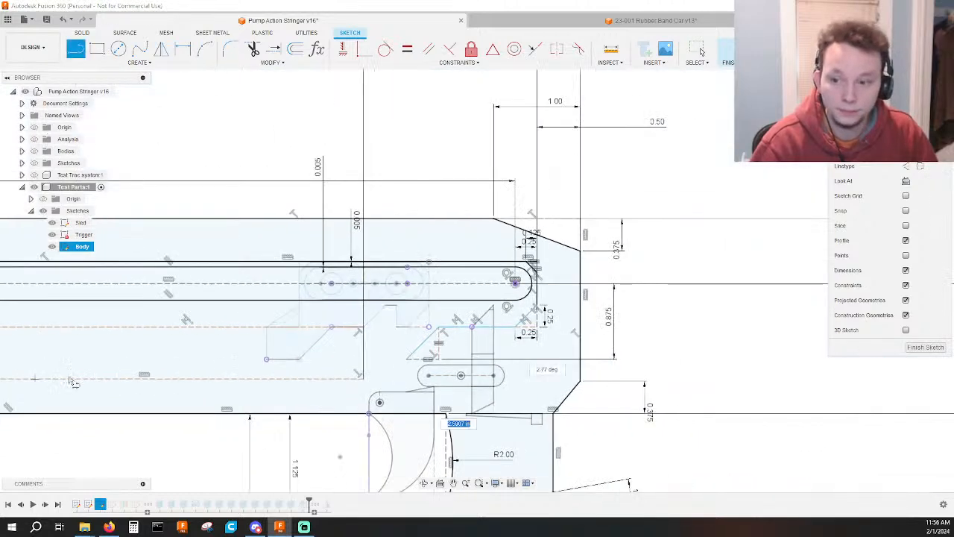
{"action": "scroll", "coordinate": [381, 354], "scroll_direction": "up", "scroll_amount": 3}
{"action": "left_click", "coordinate": [430, 361]}
{"action": "key", "text": "Escape"}
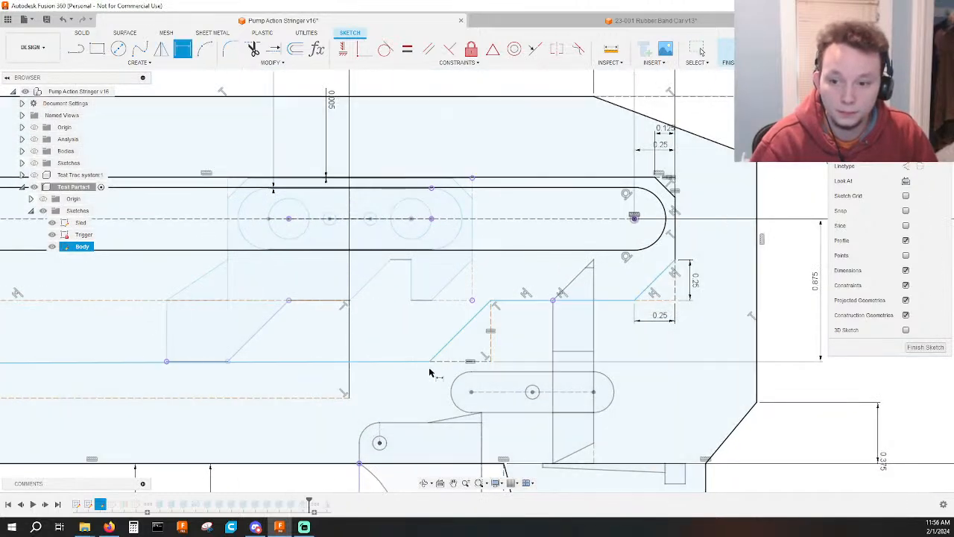
Constrain the cutout's new lower edge line to be horizontal.
{"action": "left_click", "coordinate": [340, 363]}
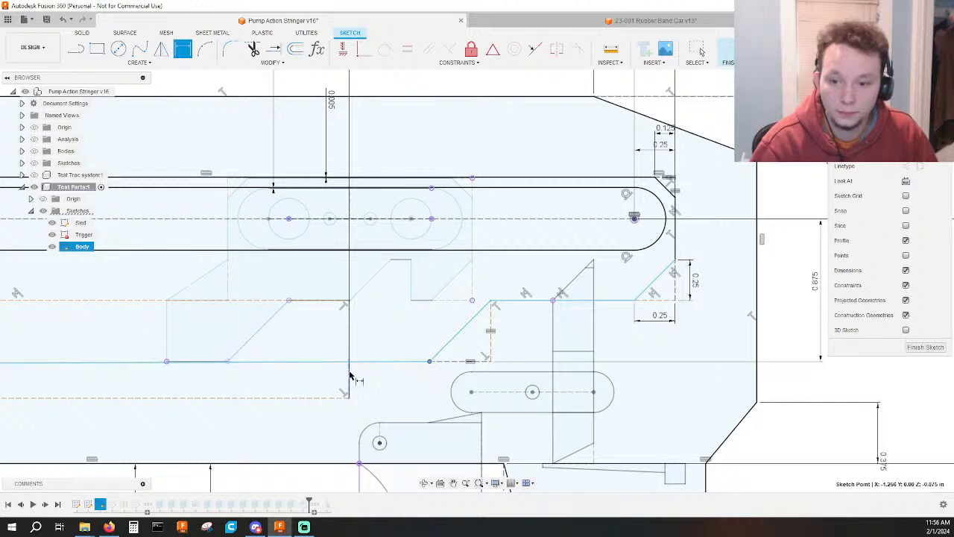
{"action": "key", "text": "Escape"}
{"action": "left_click", "coordinate": [354, 363]}
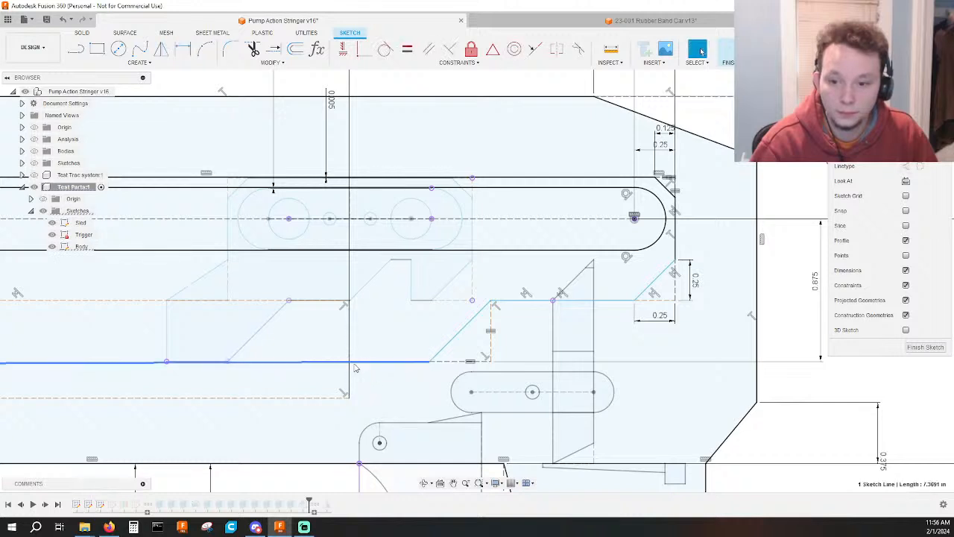
{"action": "left_click", "coordinate": [376, 358]}
{"action": "key", "text": "Escape"}
{"action": "left_click", "coordinate": [395, 363]}
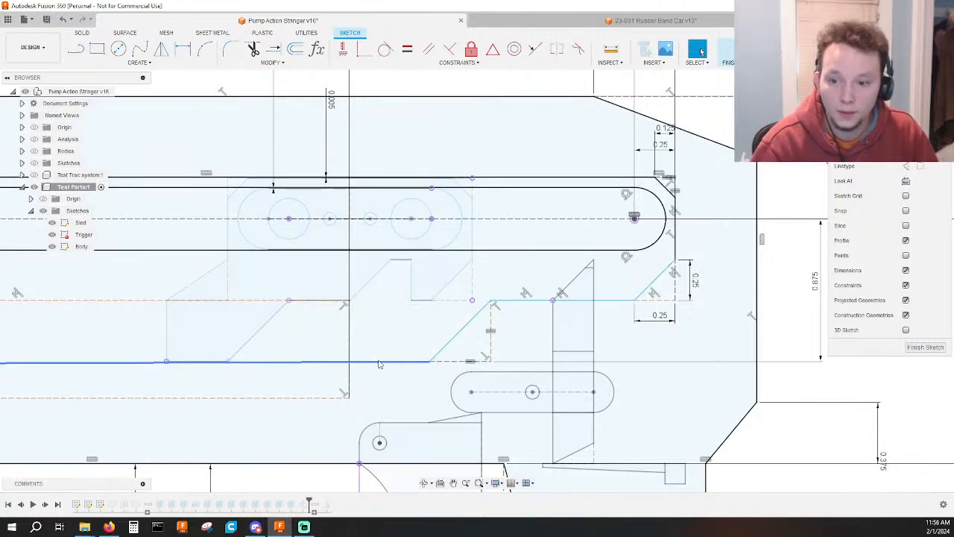
{"action": "left_click", "coordinate": [342, 49]}
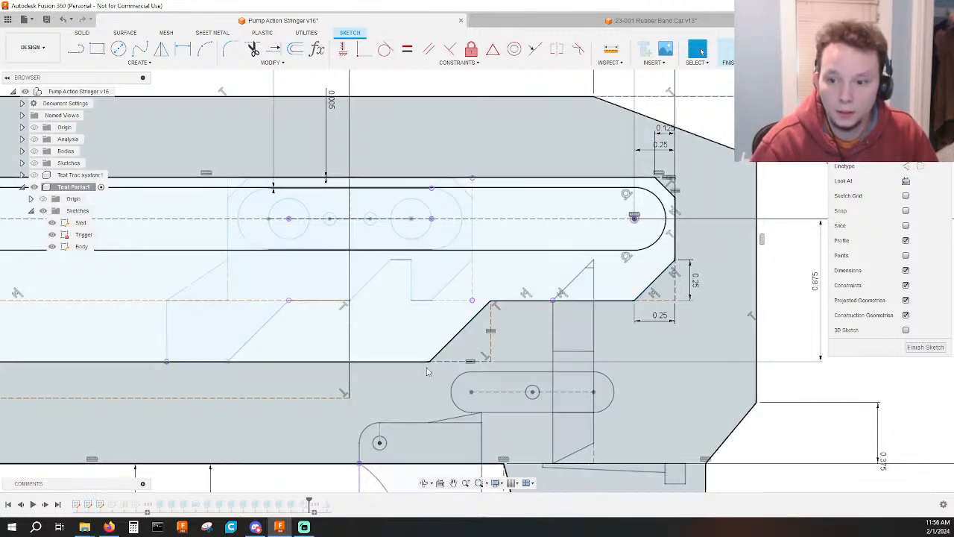
Try to attach the rear dashed vertical line's loose upper end to the cutout's lower edge with a coincident constraint.
{"action": "key", "text": "d"}
{"action": "left_click", "coordinate": [350, 361]}
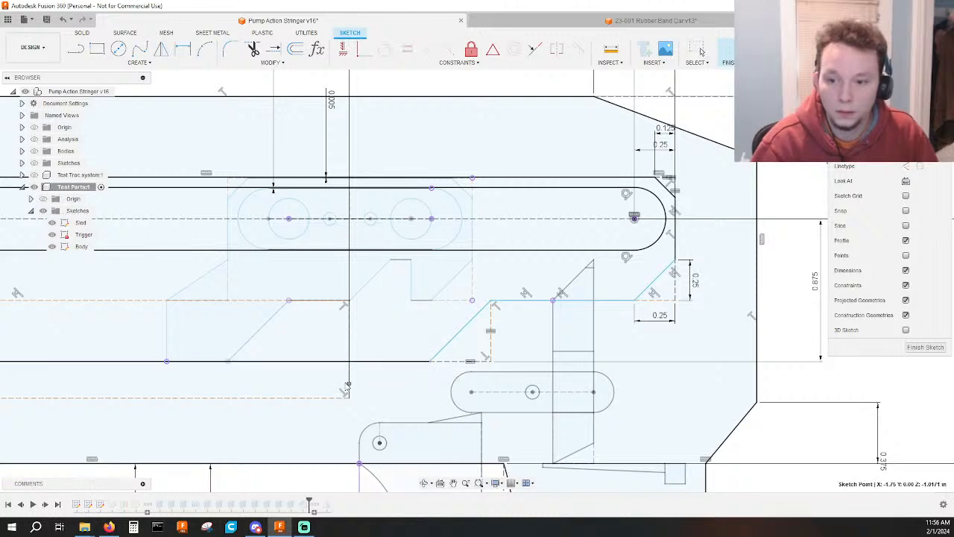
{"action": "left_click_drag", "start_coordinate": [354, 348], "coordinate": [354, 352]}
{"action": "left_click", "coordinate": [360, 361]}
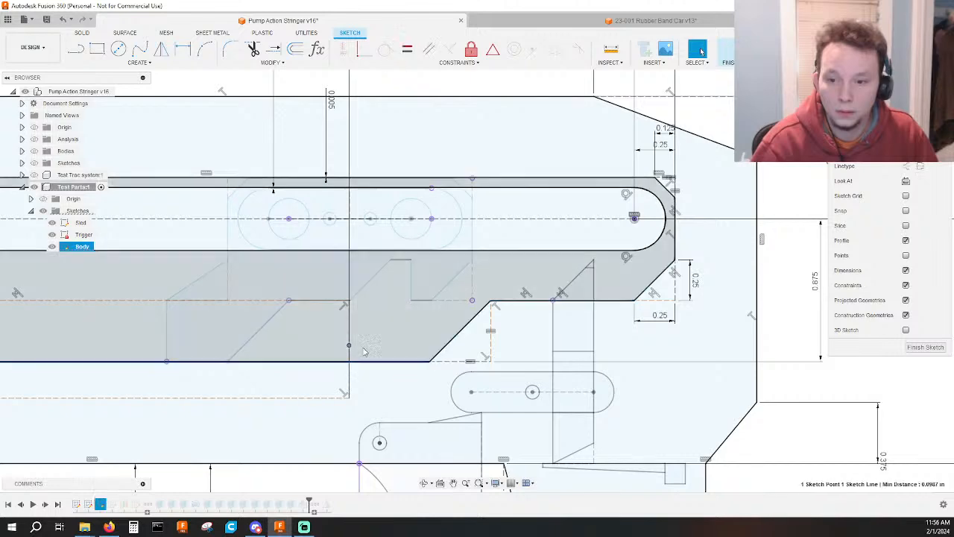
{"action": "left_click", "coordinate": [365, 50]}
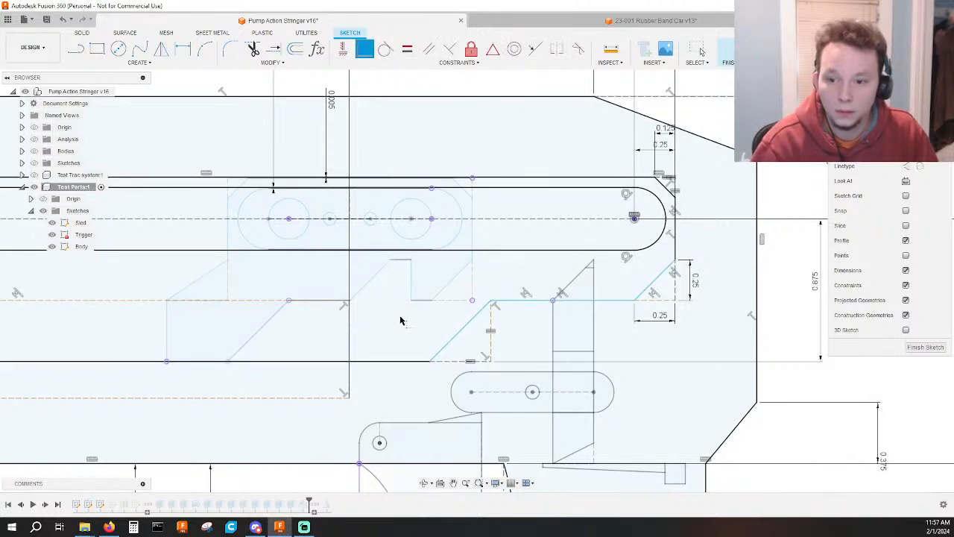
{"action": "key", "text": "Escape"}
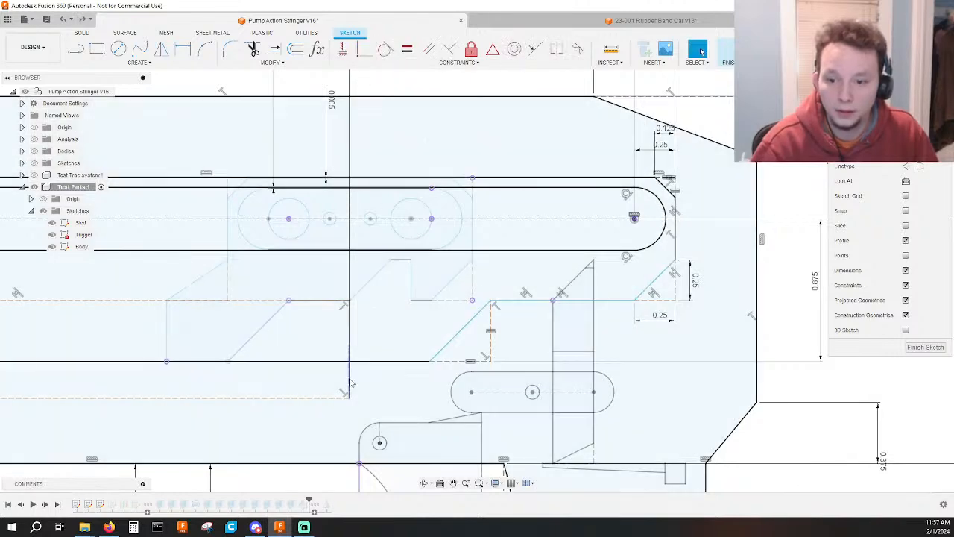
{"action": "left_click", "coordinate": [349, 378]}
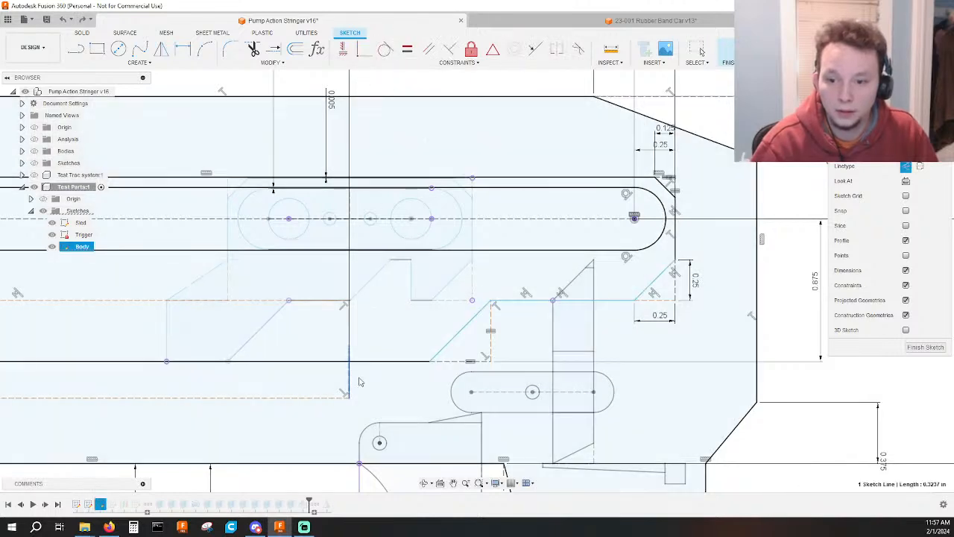
{"action": "key", "text": "Escape"}
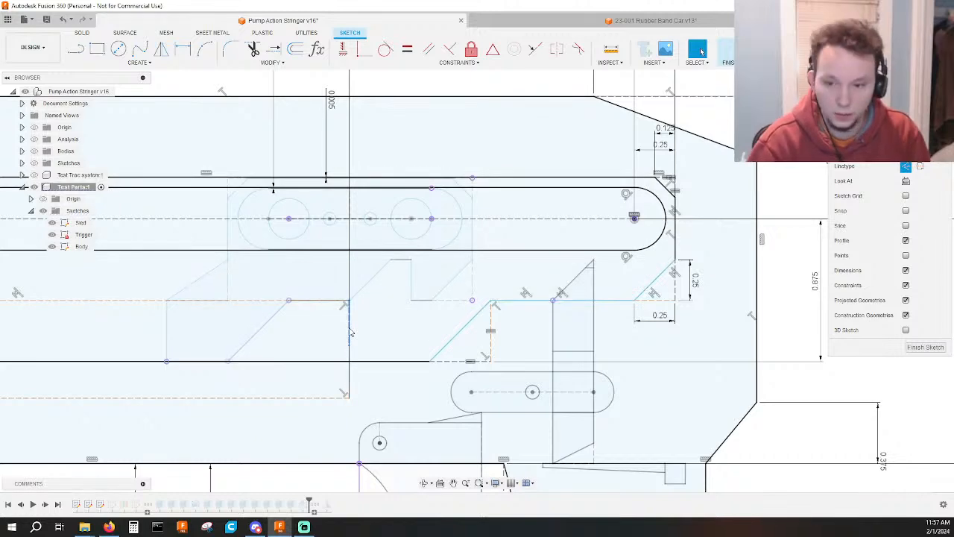
Delete the 2.00 horizontal dimension that locates the dashed vertical line from the track cutout's rear end.
{"action": "left_click", "coordinate": [351, 334]}
{"action": "scroll", "coordinate": [425, 296], "scroll_direction": "down", "scroll_amount": 3}
{"action": "middle_click_drag", "start_coordinate": [427, 287], "coordinate": [423, 422]}
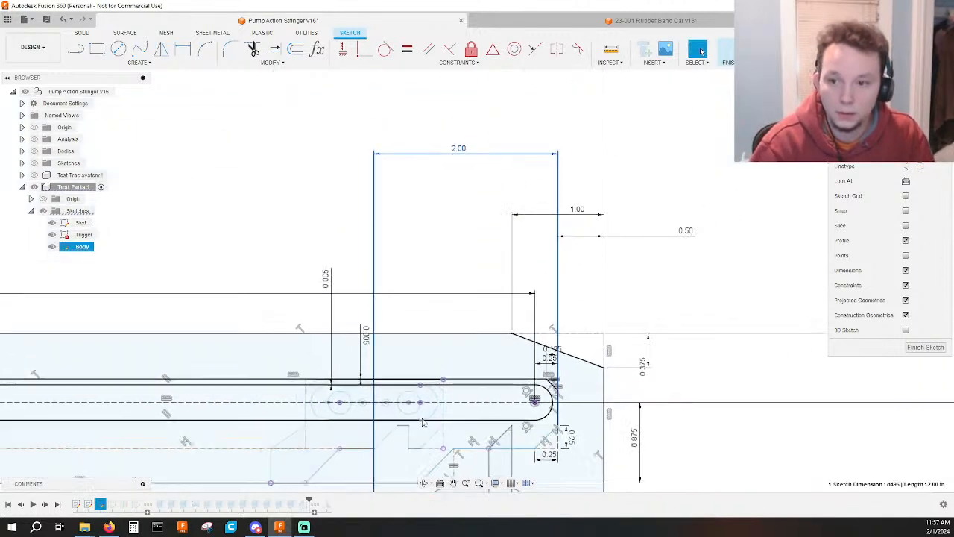
{"action": "key", "text": "Delete"}
{"action": "scroll", "coordinate": [385, 474], "scroll_direction": "down", "scroll_amount": 1}
{"action": "middle_click_drag", "start_coordinate": [385, 473], "coordinate": [397, 361]}
{"action": "scroll", "coordinate": [397, 361], "scroll_direction": "up", "scroll_amount": 5}
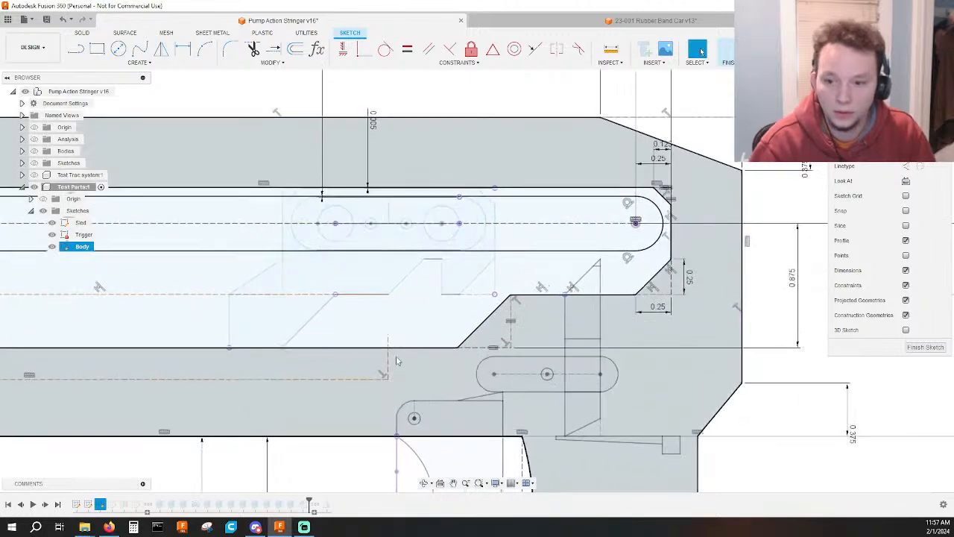
Join the long dashed horizontal line's rear end to the dashed vertical line's upper end with a coincident constraint.
{"action": "left_click", "coordinate": [388, 333]}
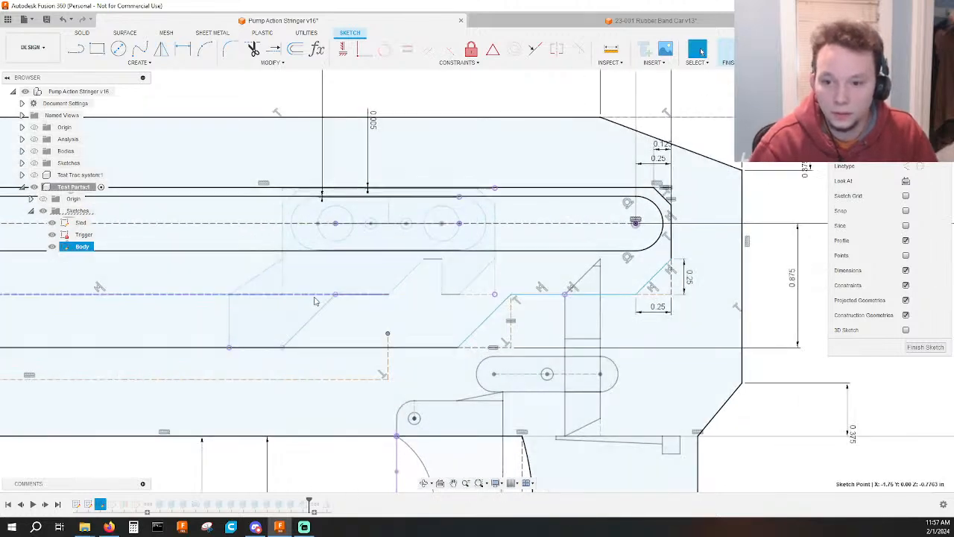
{"action": "left_click_drag", "start_coordinate": [324, 297], "coordinate": [344, 297]}
{"action": "left_click", "coordinate": [408, 294]}
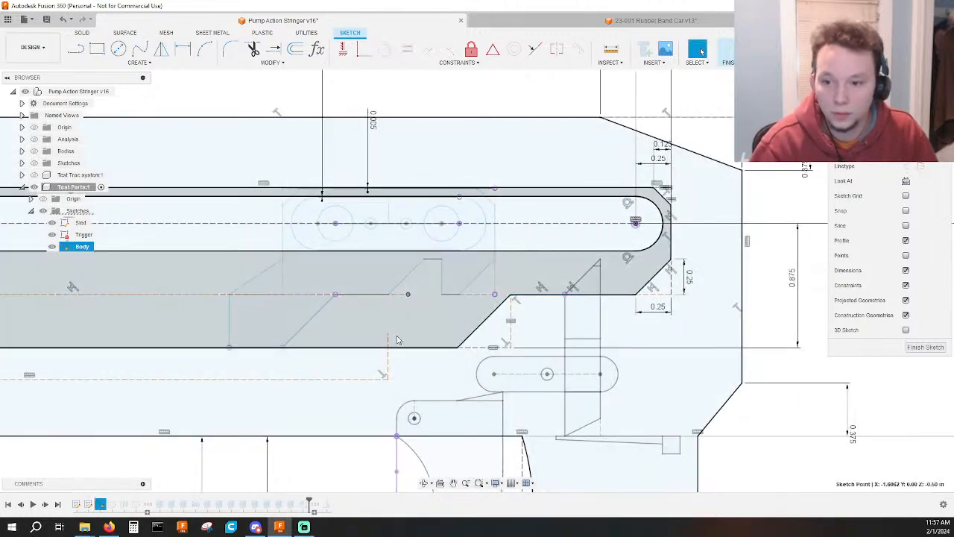
{"action": "left_click", "coordinate": [388, 334], "text": "ctrl"}
{"action": "left_click", "coordinate": [364, 50]}
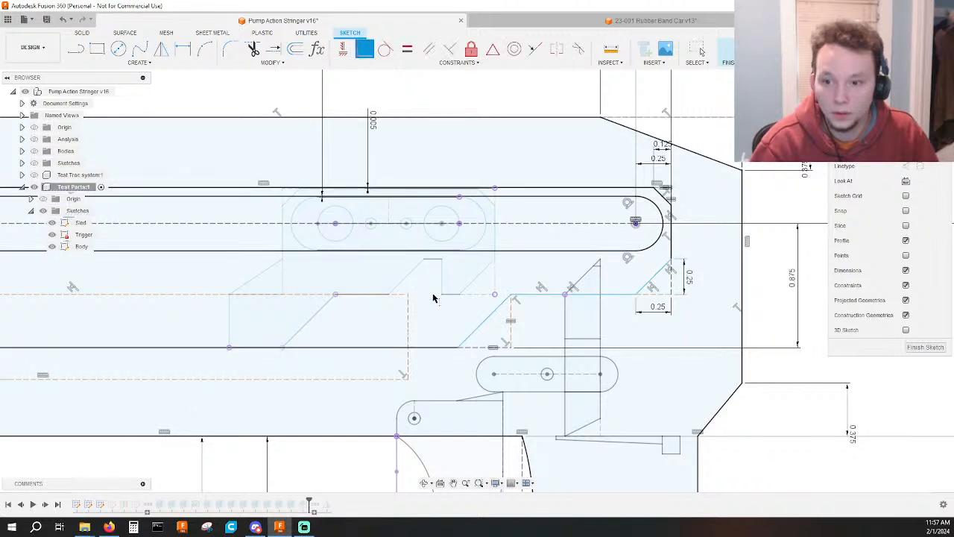
Dimension the horizontal distance from the dashed vertical line to the slanted edge's lower end at 0.50.
{"action": "left_click_drag", "start_coordinate": [408, 341], "coordinate": [396, 341]}
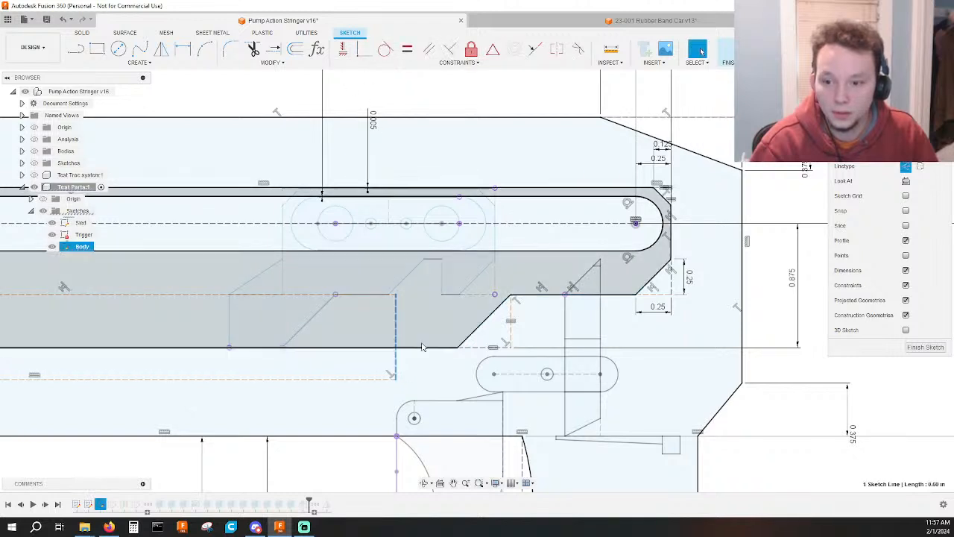
{"action": "key", "text": "d"}
{"action": "left_click", "coordinate": [458, 349]}
{"action": "left_click", "coordinate": [431, 330]}
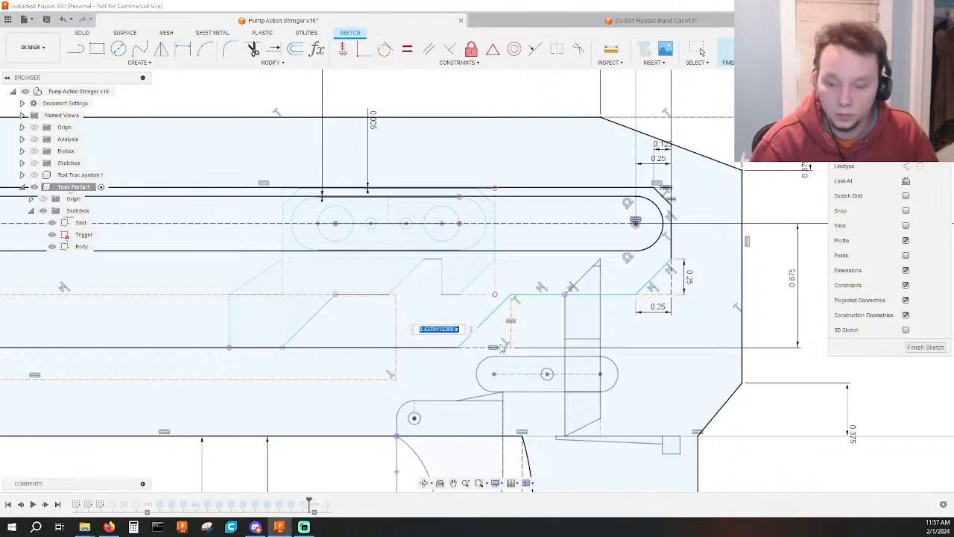
{"action": "type", "text": ".5"}
{"action": "key", "text": "Return"}
Try to make the long dashed horizontal line collinear with the cutout's short horizontal edge at the rear.
{"action": "scroll", "coordinate": [501, 347], "scroll_direction": "down", "scroll_amount": 5}
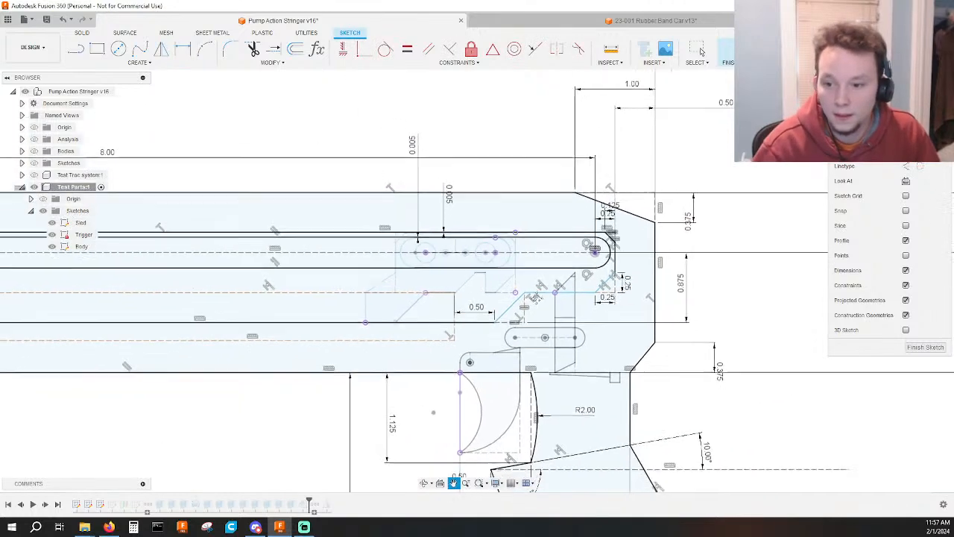
{"action": "scroll", "coordinate": [749, 387], "scroll_direction": "down", "scroll_amount": 1}
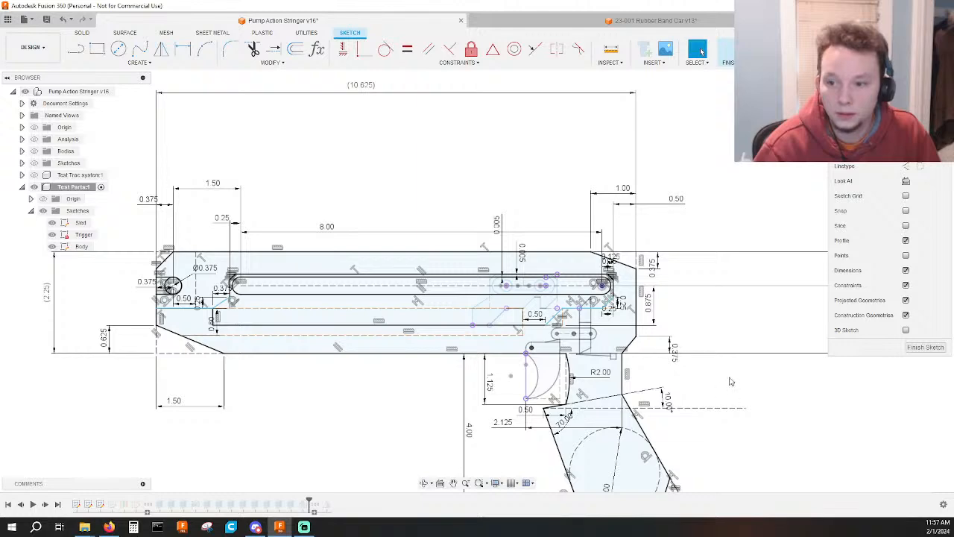
{"action": "scroll", "coordinate": [565, 307], "scroll_direction": "up", "scroll_amount": 5}
{"action": "mouse_move", "coordinate": [589, 306]}
{"action": "left_mouse_down"}
{"action": "mouse_move", "coordinate": [614, 309]}
{"action": "mouse_move", "coordinate": [595, 315]}
{"action": "left_mouse_up"}
{"action": "scroll", "coordinate": [155, 353], "scroll_direction": "down", "scroll_amount": 3}
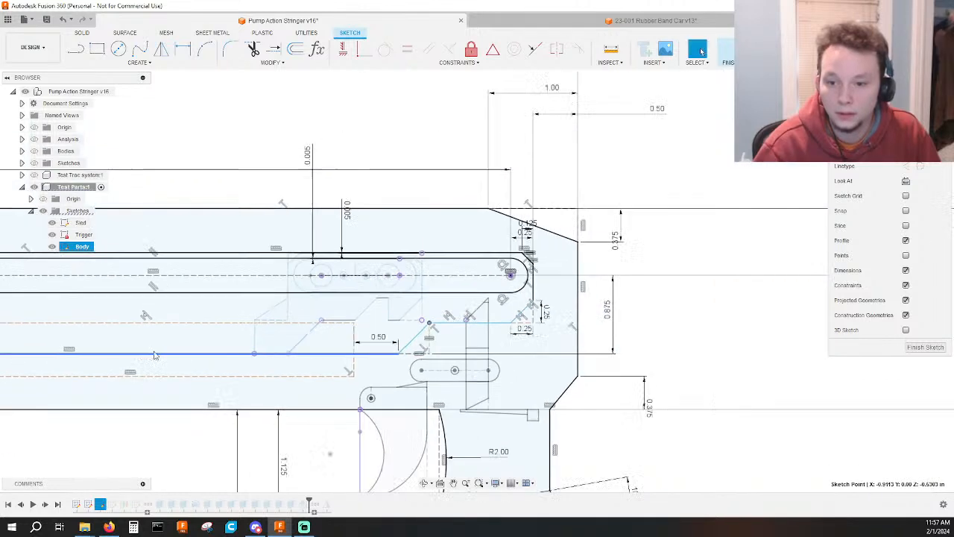
{"action": "middle_click_drag", "start_coordinate": [156, 356], "coordinate": [448, 354]}
{"action": "middle_click_drag", "start_coordinate": [209, 360], "coordinate": [375, 365]}
{"action": "scroll", "coordinate": [228, 336], "scroll_direction": "up", "scroll_amount": 2}
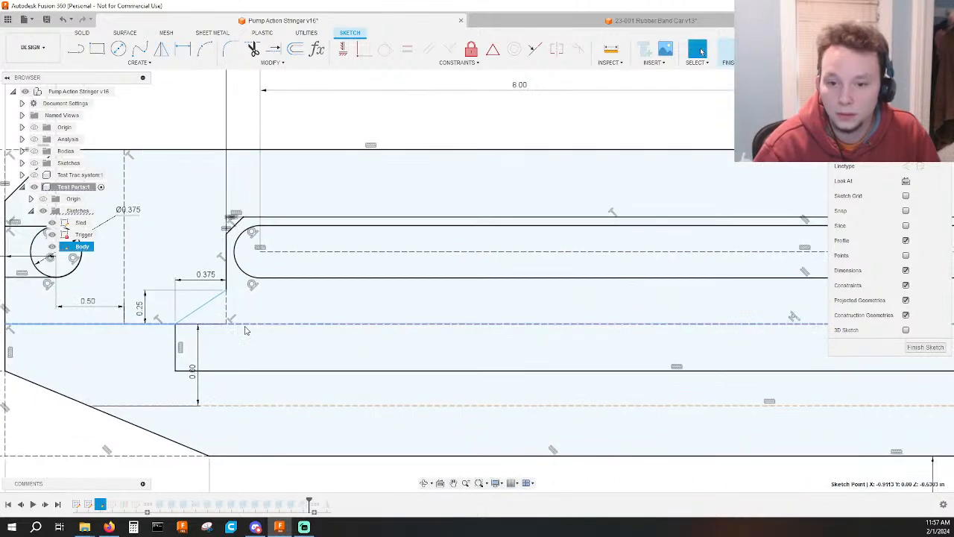
{"action": "left_click", "coordinate": [243, 325]}
{"action": "left_click_drag", "start_coordinate": [254, 325], "coordinate": [268, 327]}
{"action": "scroll", "coordinate": [291, 330], "scroll_direction": "down", "scroll_amount": 3}
{"action": "middle_click_drag", "start_coordinate": [522, 339], "coordinate": [225, 329]}
{"action": "scroll", "coordinate": [550, 334], "scroll_direction": "up", "scroll_amount": 2}
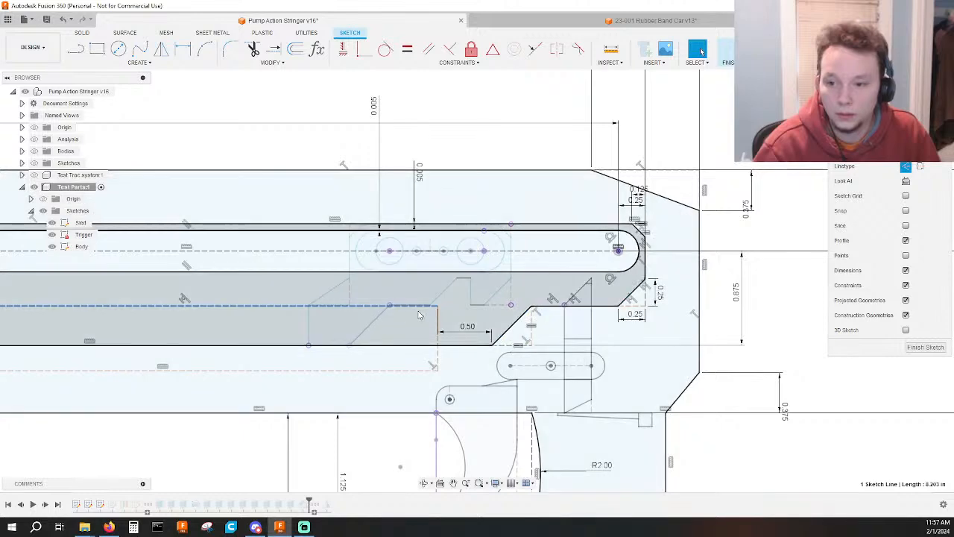
{"action": "scroll", "coordinate": [438, 307], "scroll_direction": "up", "scroll_amount": 2}
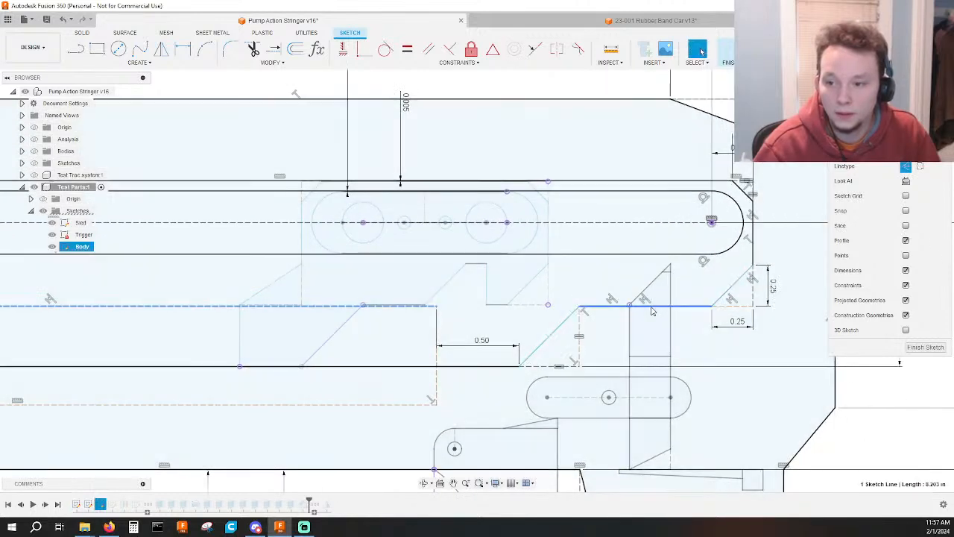
{"action": "left_click", "coordinate": [651, 307], "text": "ctrl"}
{"action": "left_click", "coordinate": [535, 49]}
{"action": "key", "text": "Escape"}
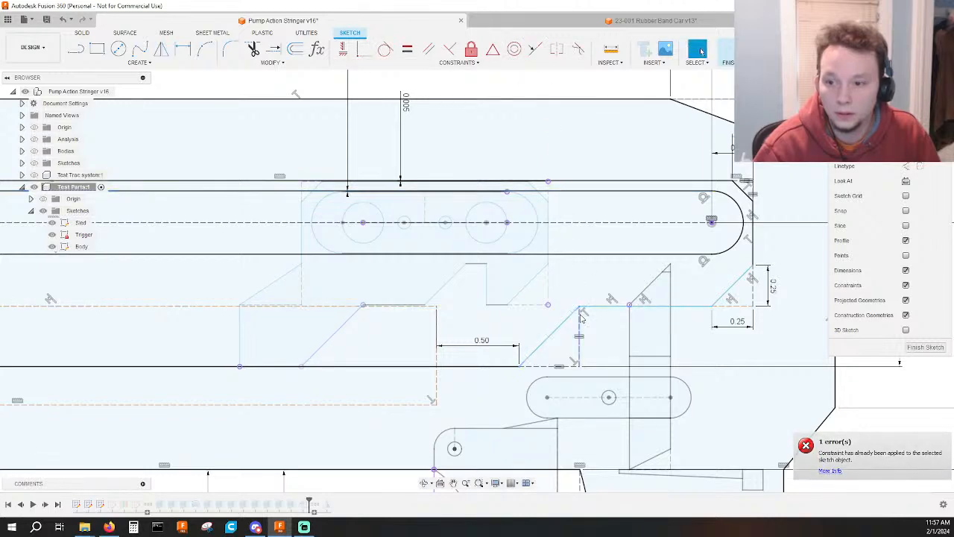
Shift the dashed outline's rear upper corner and the cutout's short horizontal edge to test which directions are still free.
{"action": "mouse_move", "coordinate": [437, 306]}
{"action": "left_mouse_down"}
{"action": "mouse_move", "coordinate": [432, 317]}
{"action": "mouse_move", "coordinate": [435, 307]}
{"action": "left_mouse_up"}
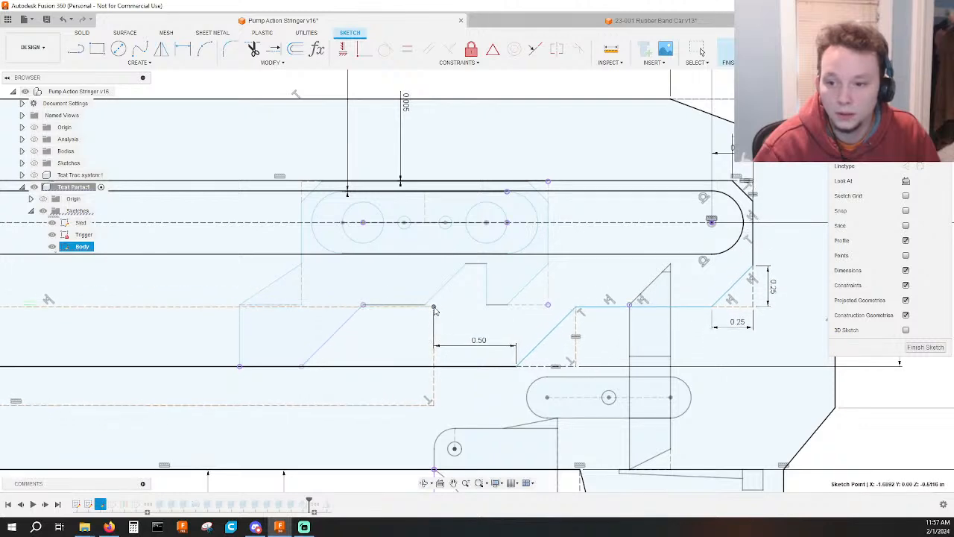
{"action": "scroll", "coordinate": [576, 329], "scroll_direction": "up", "scroll_amount": 1}
{"action": "middle_click_drag", "start_coordinate": [576, 330], "coordinate": [543, 329]}
{"action": "key", "text": "d"}
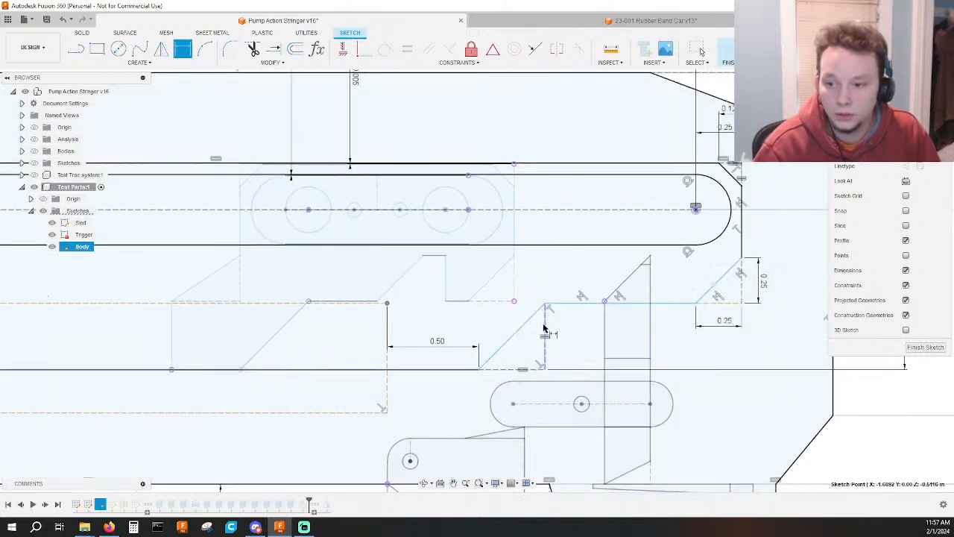
{"action": "key", "text": "Escape"}
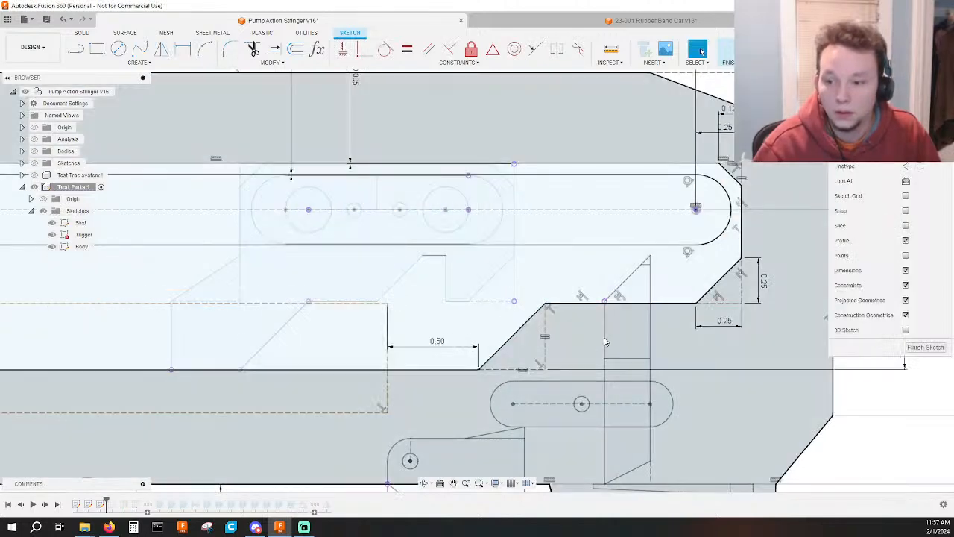
{"action": "scroll", "coordinate": [597, 346], "scroll_direction": "down", "scroll_amount": 3}
{"action": "middle_click_drag", "start_coordinate": [597, 347], "coordinate": [489, 334]}
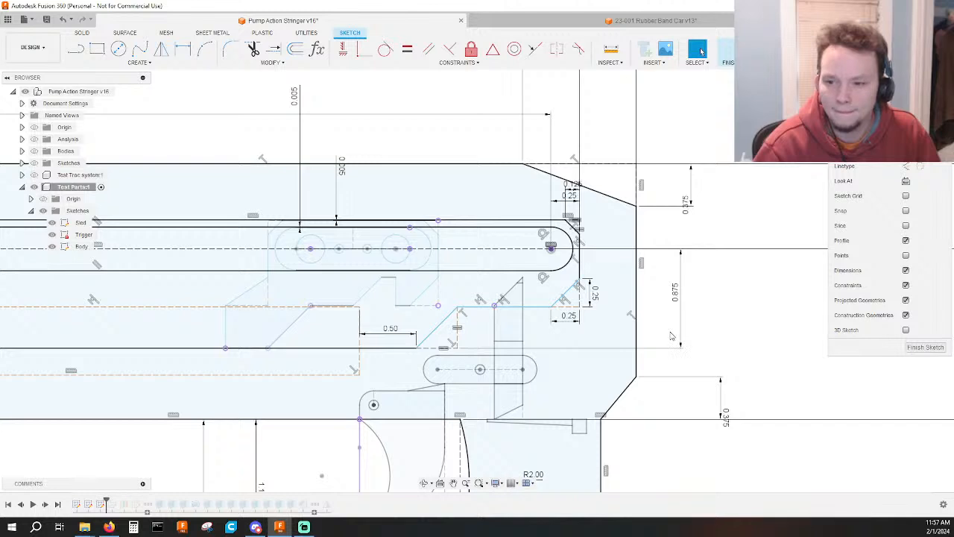
{"action": "mouse_move", "coordinate": [539, 307]}
{"action": "left_mouse_down"}
{"action": "mouse_move", "coordinate": [527, 298]}
{"action": "mouse_move", "coordinate": [471, 313]}
{"action": "left_mouse_up"}
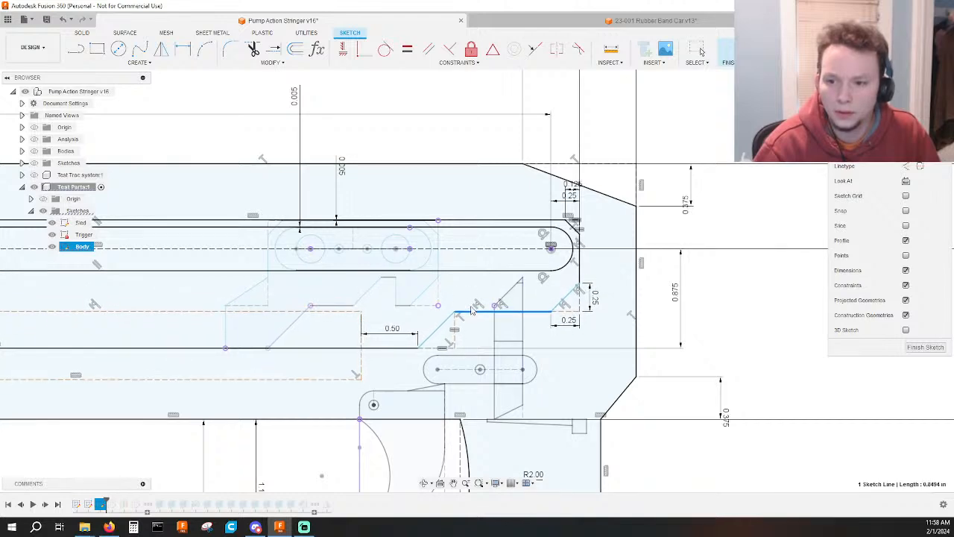
Dimension the vertical construction line beside the cutout's slanted edge at 0.375.
{"action": "scroll", "coordinate": [467, 324], "scroll_direction": "up", "scroll_amount": 4}
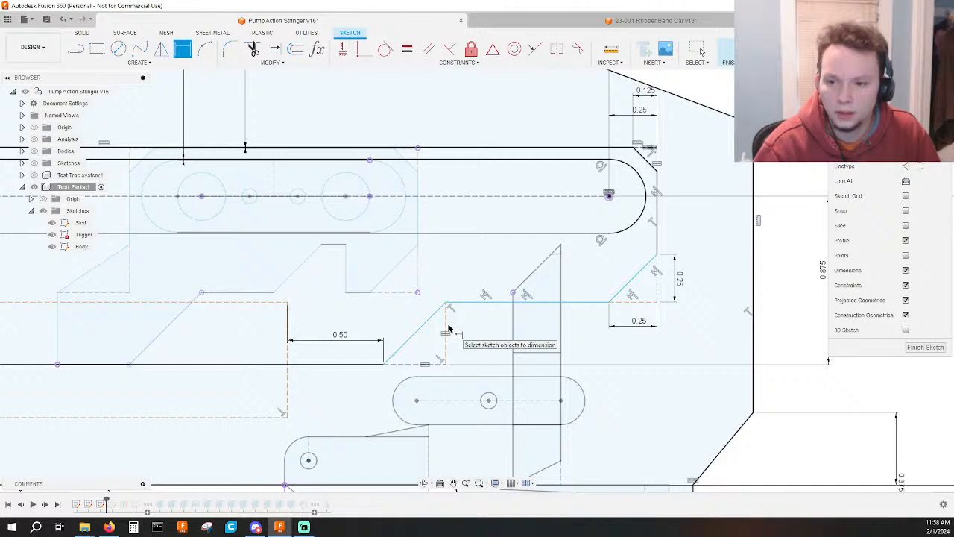
{"action": "left_click", "coordinate": [466, 335]}
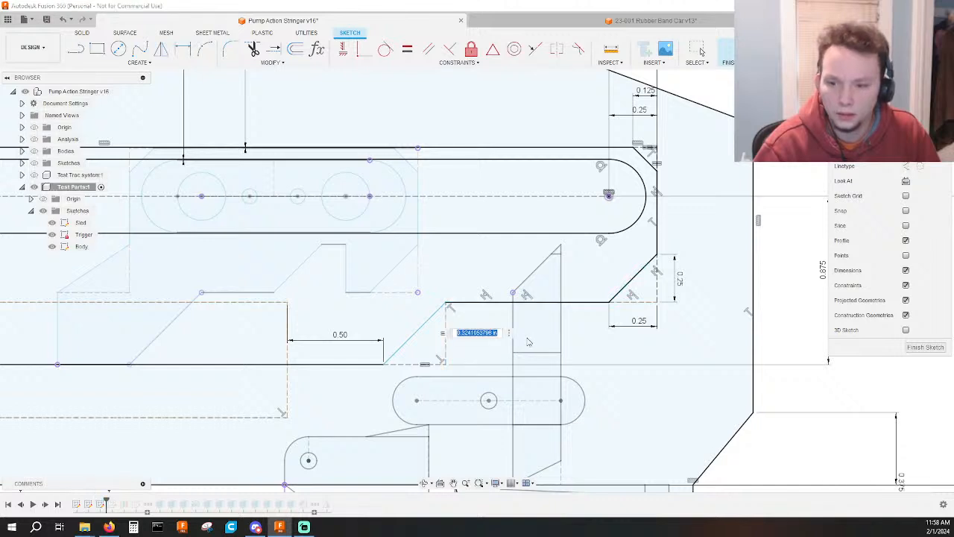
{"action": "type", "text": ".375"}
{"action": "key", "text": "Return"}
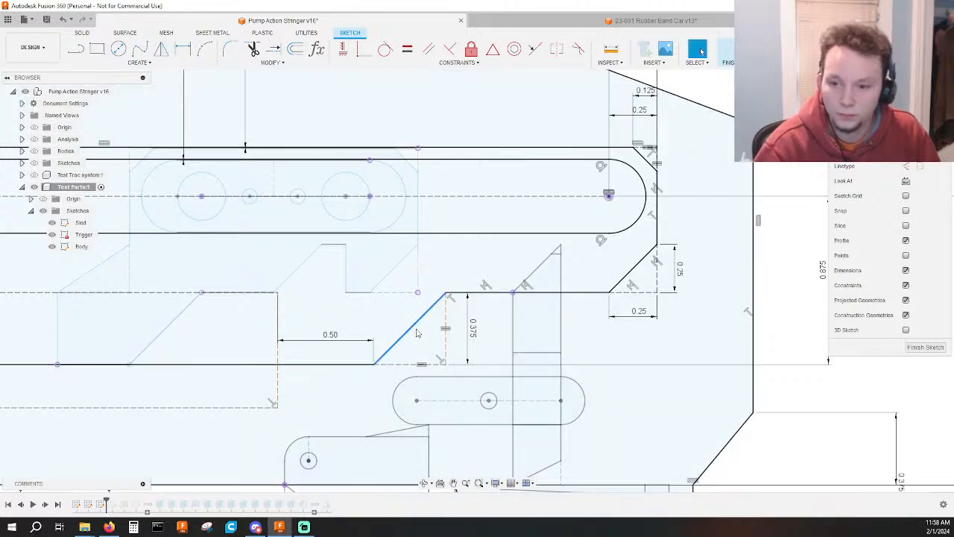
Shift the cutout's slanted edge slightly forward to test its remaining freedom, and finish the Body sketch.
{"action": "left_click", "coordinate": [411, 327]}
{"action": "scroll", "coordinate": [415, 320], "scroll_direction": "down", "scroll_amount": 3}
{"action": "middle_click_drag", "start_coordinate": [416, 316], "coordinate": [454, 293]}
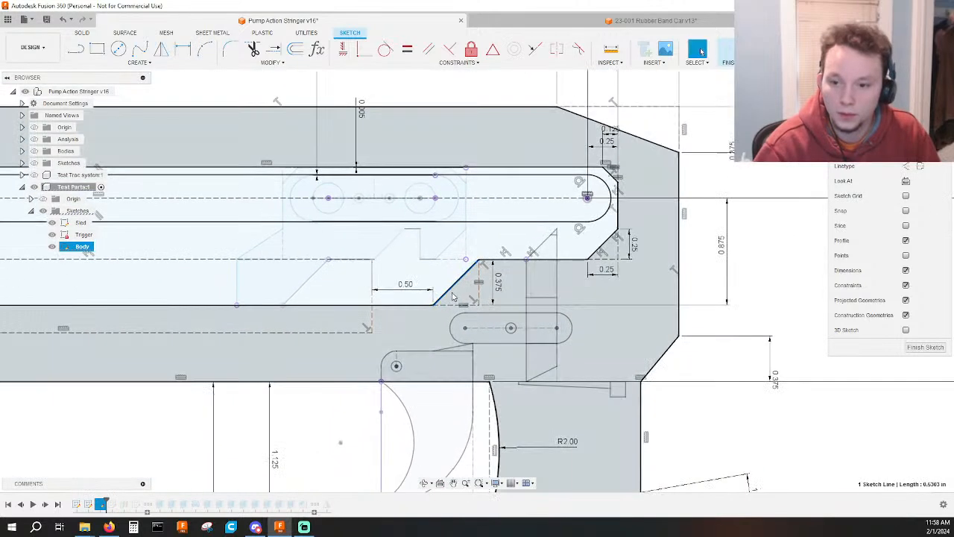
{"action": "left_click_drag", "start_coordinate": [452, 293], "coordinate": [446, 296]}
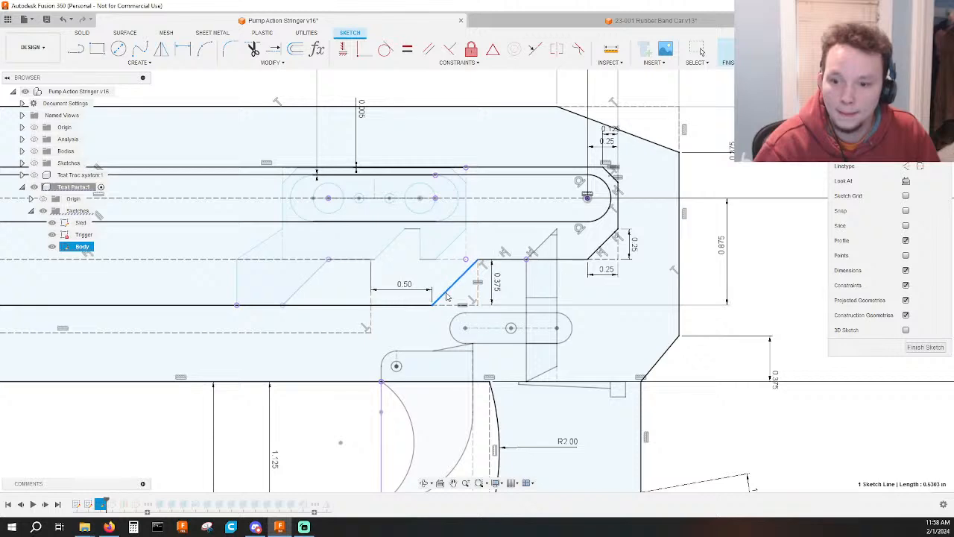
{"action": "left_click", "coordinate": [728, 53]}
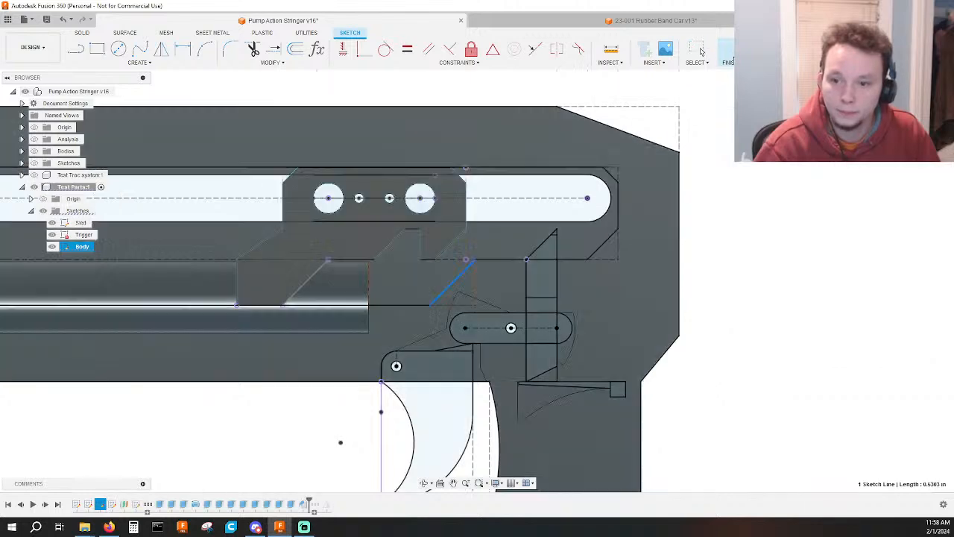
Move the sled rearward along the track until it sits just short of the track's rear end.
{"action": "left_click_drag", "start_coordinate": [330, 198], "coordinate": [481, 199]}
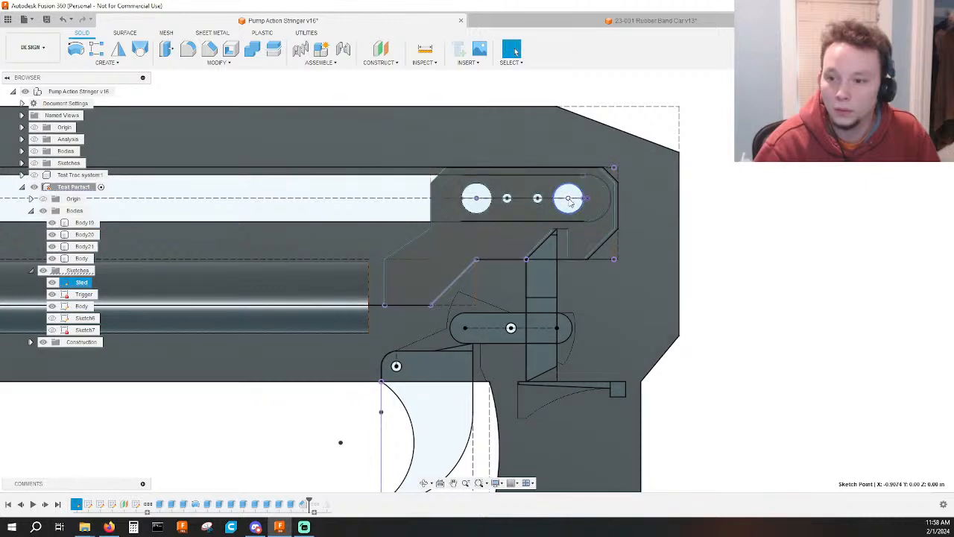
{"action": "left_click_drag", "start_coordinate": [569, 200], "coordinate": [562, 202]}
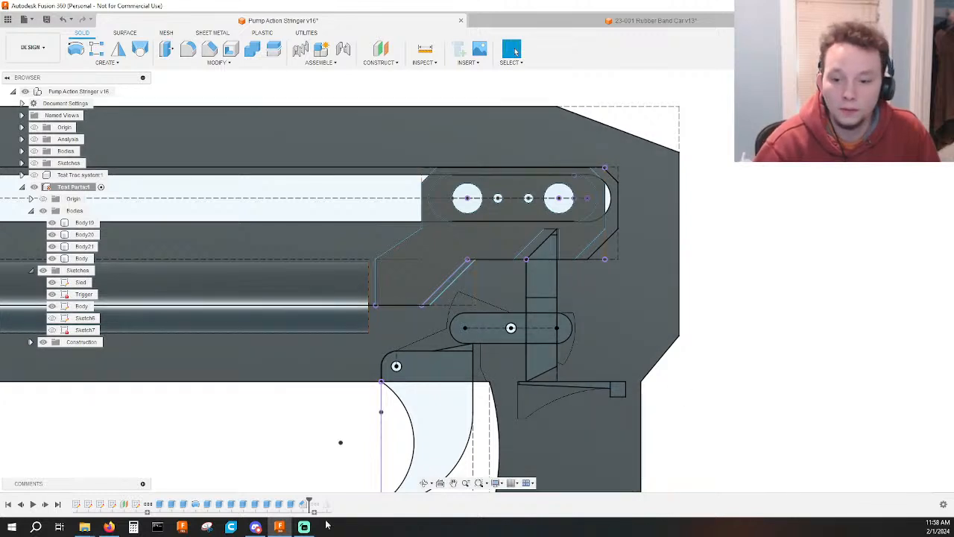
Reopen the Body sketch and shift the slanted edge's lower end rearward, bringing the dashed vertical line to the sled's front edge.
{"action": "double_click", "coordinate": [112, 504]}
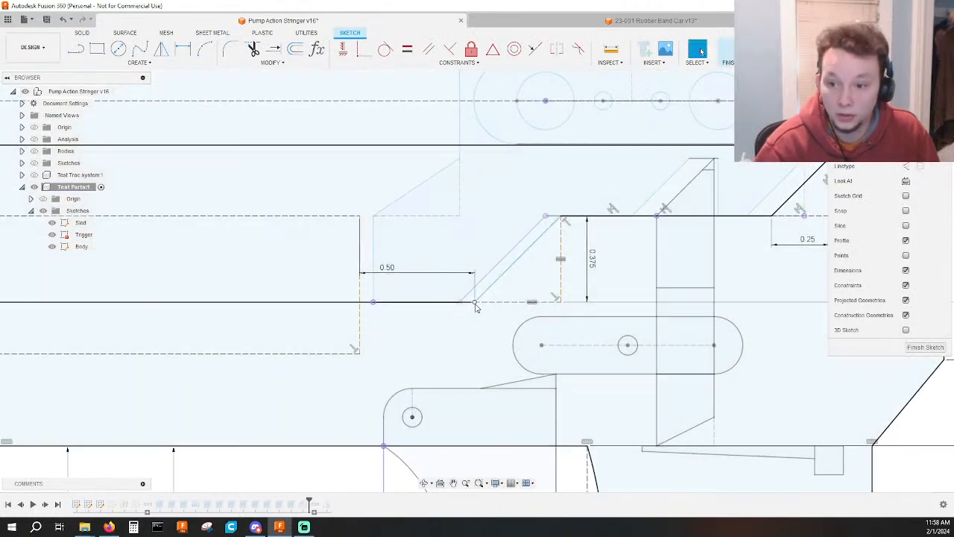
{"action": "left_click_drag", "start_coordinate": [475, 302], "coordinate": [488, 308]}
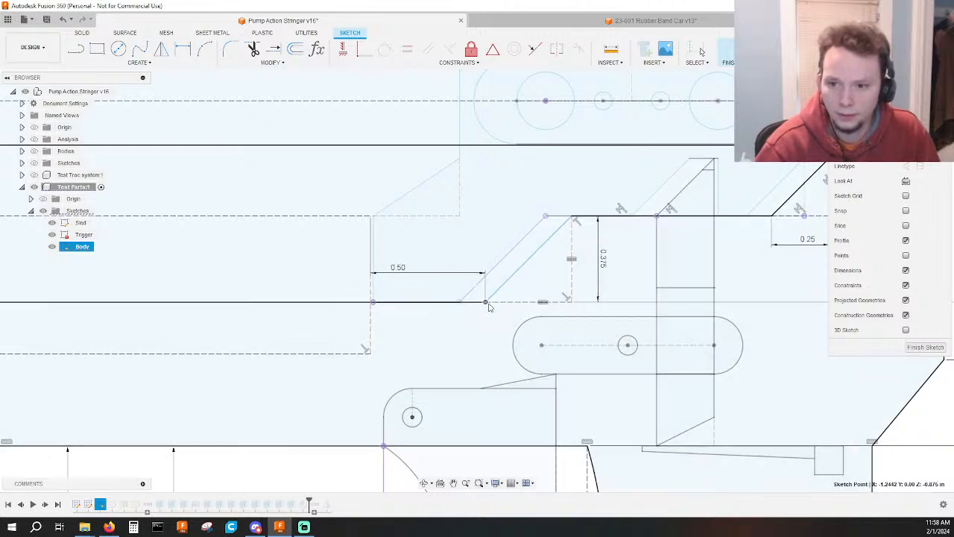
{"action": "key", "text": "Escape"}
{"action": "scroll", "coordinate": [483, 306], "scroll_direction": "down", "scroll_amount": 3}
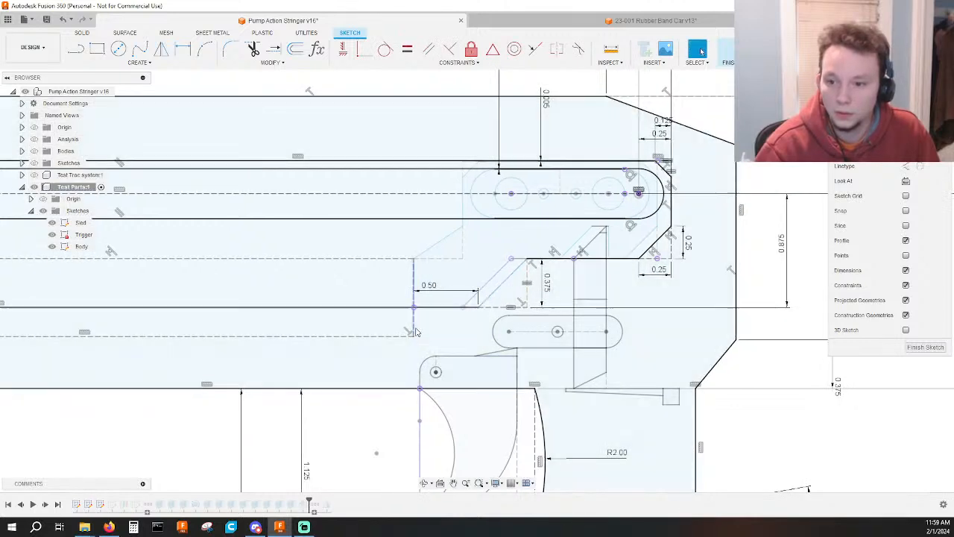
Dimension the dashed vertical line at 2.00 in from the rear edge of the track cutout.
{"action": "left_click_drag", "start_coordinate": [414, 329], "coordinate": [415, 329]}
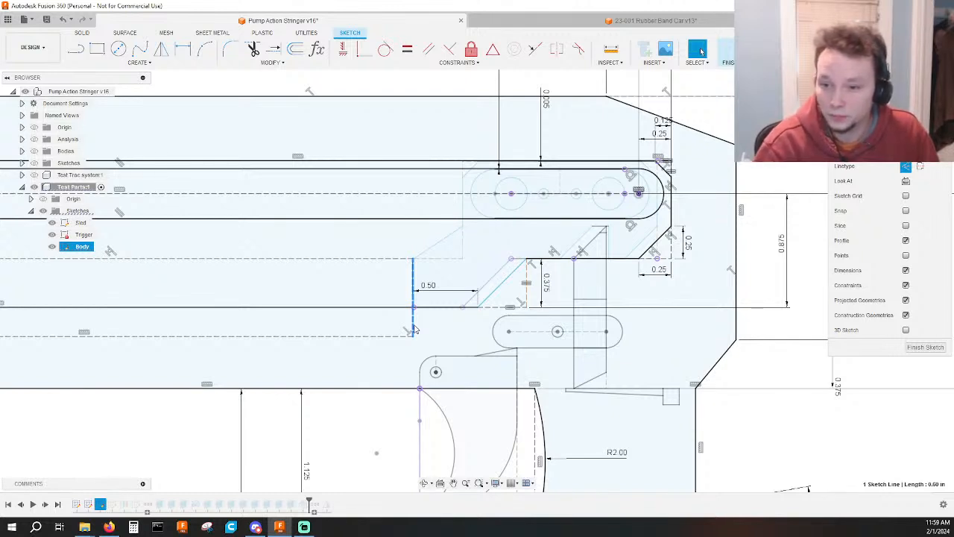
{"action": "left_click", "coordinate": [671, 219]}
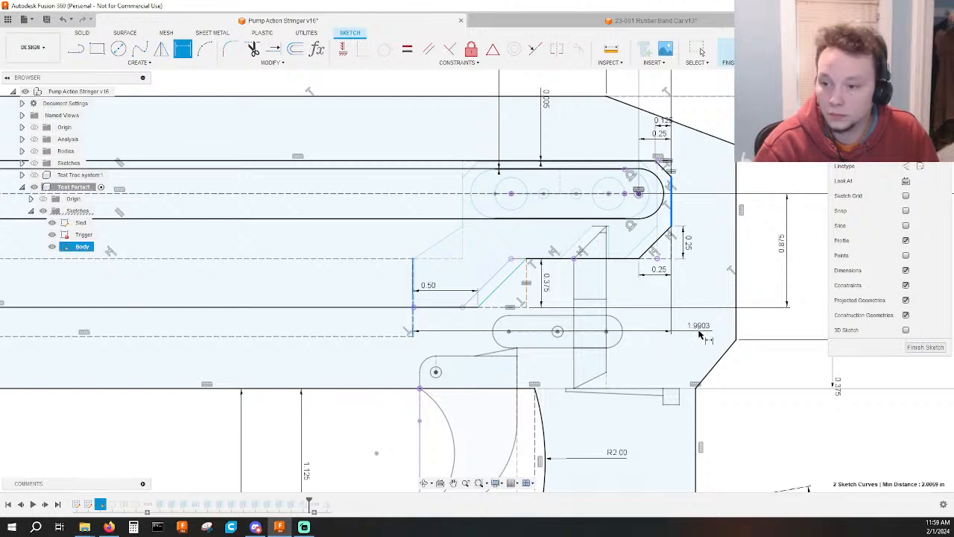
{"action": "scroll", "coordinate": [699, 335], "scroll_direction": "down", "scroll_amount": 3}
{"action": "scroll", "coordinate": [680, 337], "scroll_direction": "up", "scroll_amount": 3}
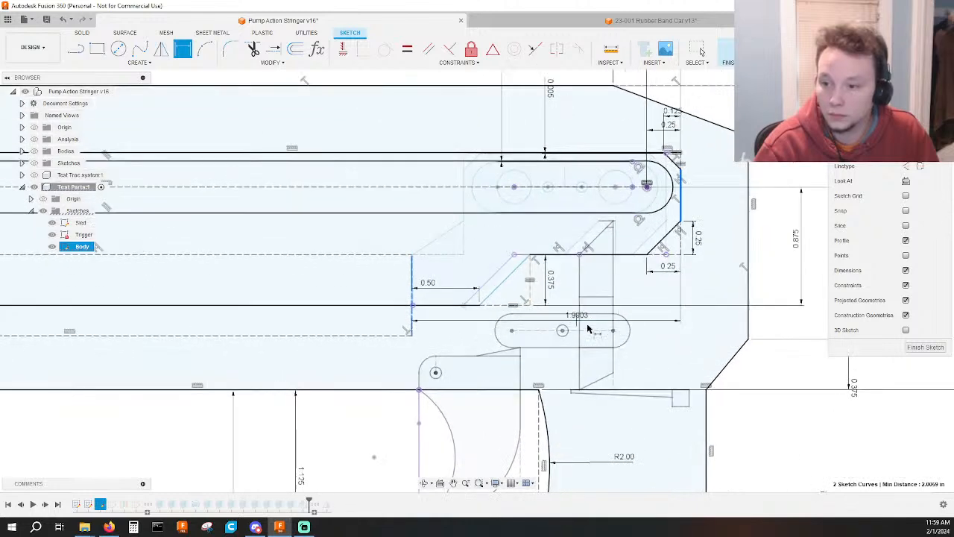
{"action": "scroll", "coordinate": [649, 336], "scroll_direction": "down", "scroll_amount": 3}
{"action": "middle_click_drag", "start_coordinate": [645, 326], "coordinate": [619, 463]}
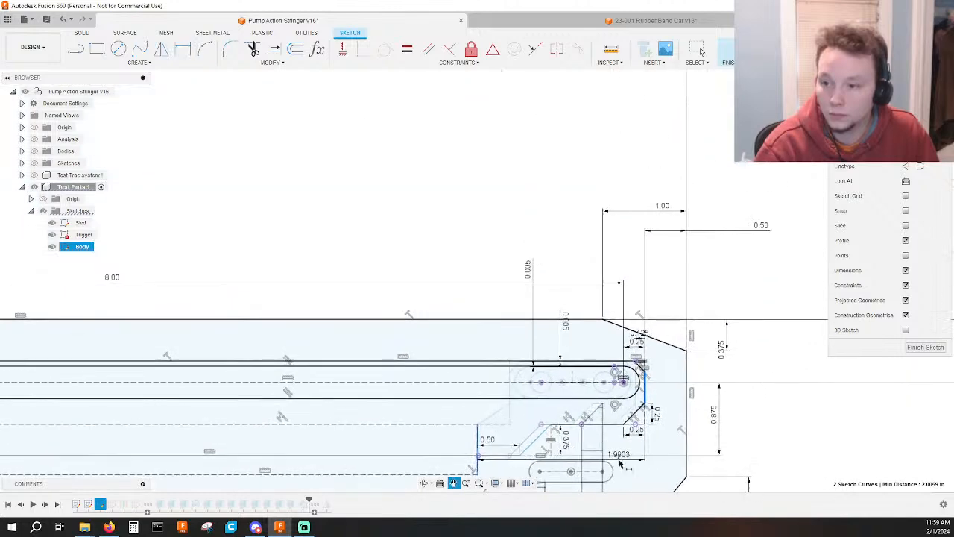
{"action": "left_click", "coordinate": [551, 238]}
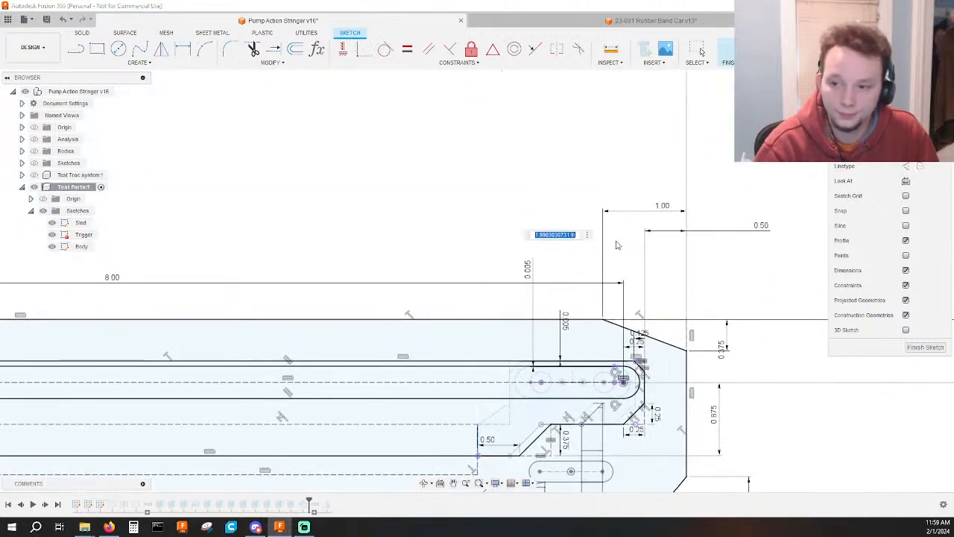
{"action": "type", "text": "2"}
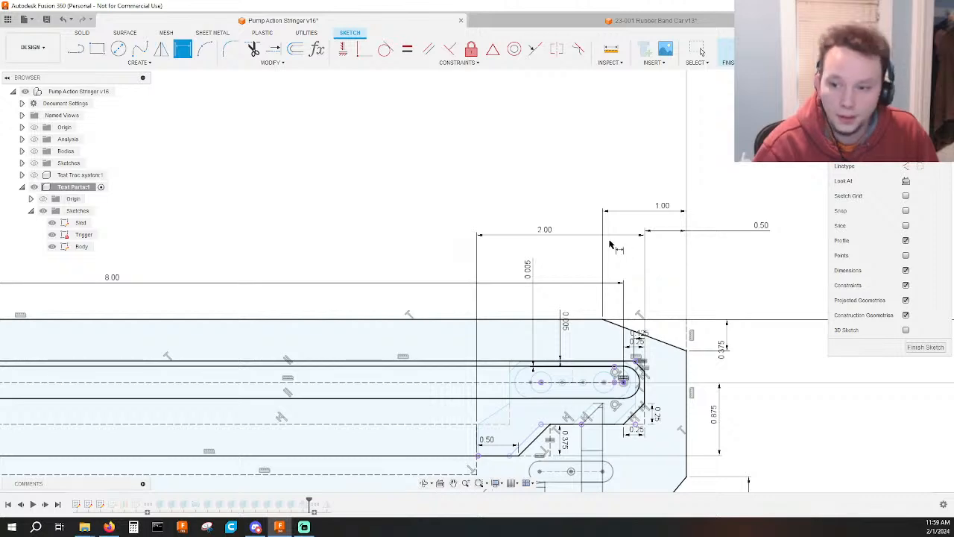
Delete the 0.375 height dimension beside the cutout's slanted edge.
{"action": "middle_click_drag", "start_coordinate": [562, 426], "coordinate": [557, 359]}
{"action": "scroll", "coordinate": [557, 358], "scroll_direction": "up", "scroll_amount": 5}
{"action": "left_click", "coordinate": [561, 382]}
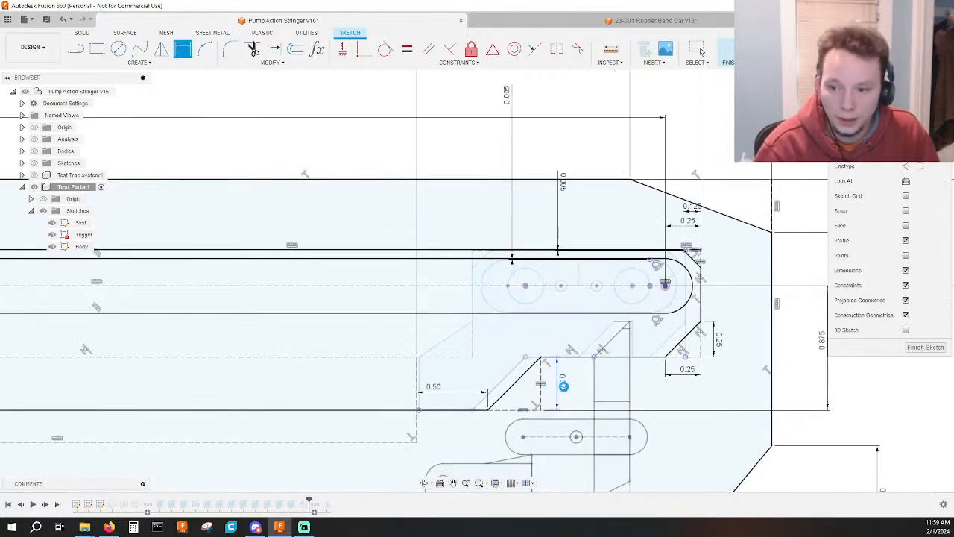
{"action": "key", "text": "Delete"}
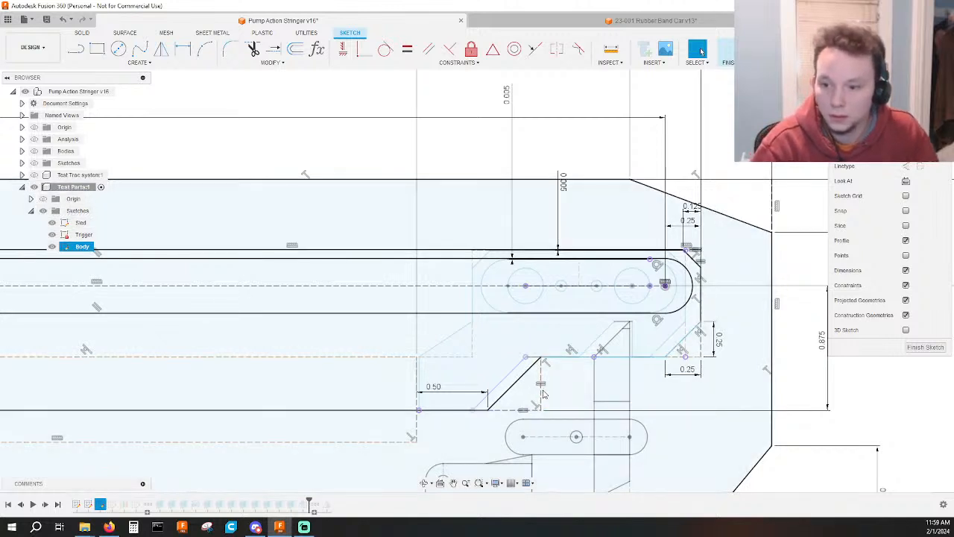
Shift the dashed outline's upper horizontal line up and down to test its remaining freedom.
{"action": "left_click_drag", "start_coordinate": [542, 395], "coordinate": [542, 396]}
{"action": "scroll", "coordinate": [466, 406], "scroll_direction": "down", "scroll_amount": 2}
{"action": "scroll", "coordinate": [466, 408], "scroll_direction": "down", "scroll_amount": 4}
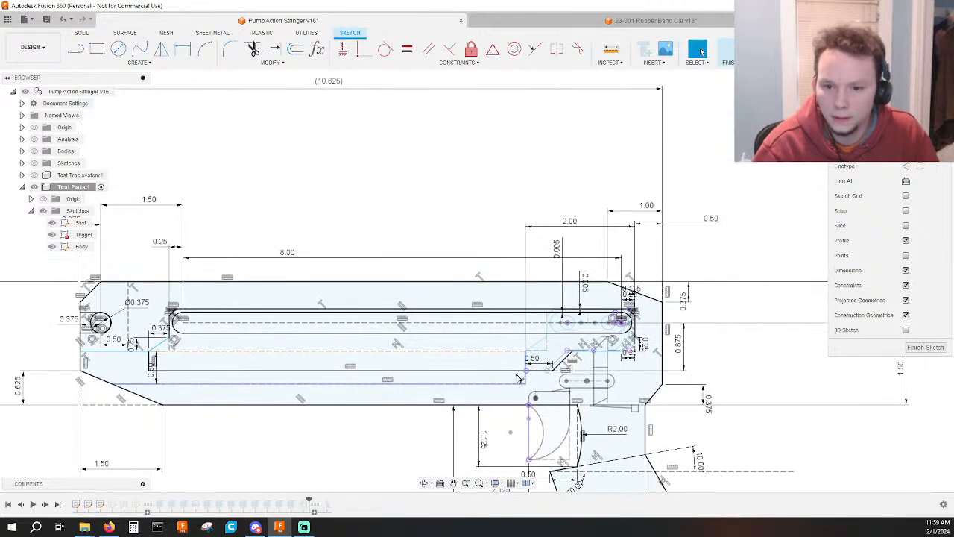
{"action": "left_click", "coordinate": [513, 351]}
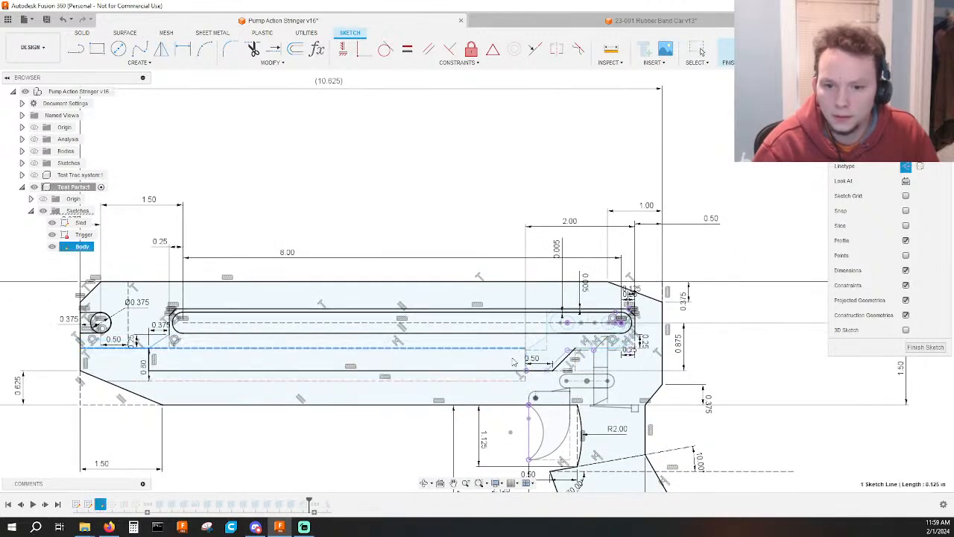
{"action": "left_click_drag", "start_coordinate": [513, 362], "coordinate": [499, 358]}
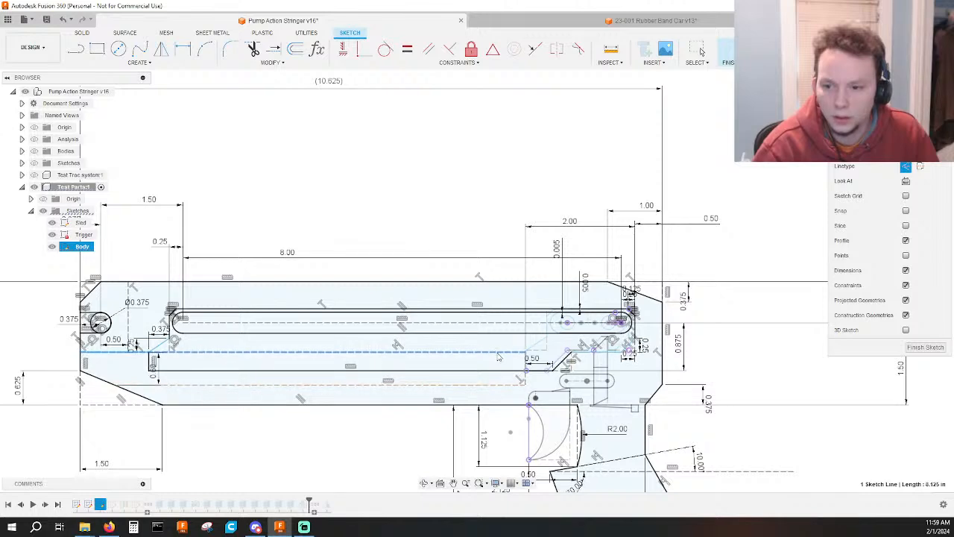
{"action": "scroll", "coordinate": [498, 355], "scroll_direction": "up", "scroll_amount": 6}
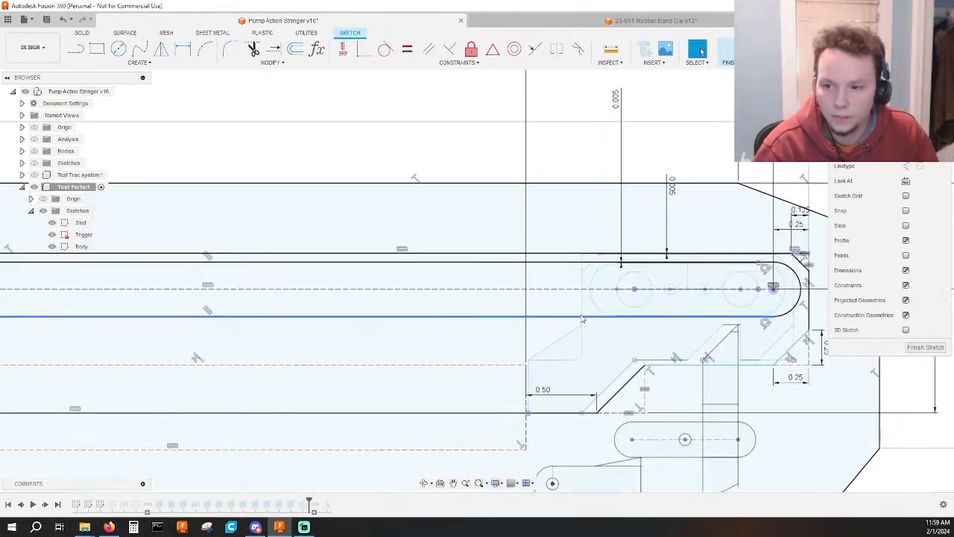
{"action": "scroll", "coordinate": [377, 337], "scroll_direction": "down", "scroll_amount": 1}
{"action": "middle_click_drag", "start_coordinate": [377, 337], "coordinate": [321, 295]}
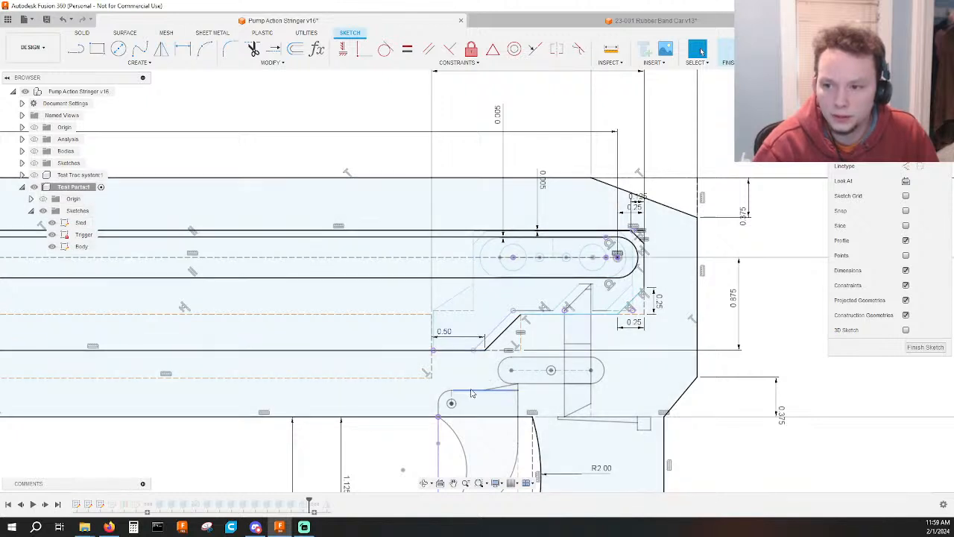
{"action": "key", "text": "d"}
{"action": "left_click", "coordinate": [407, 258]}
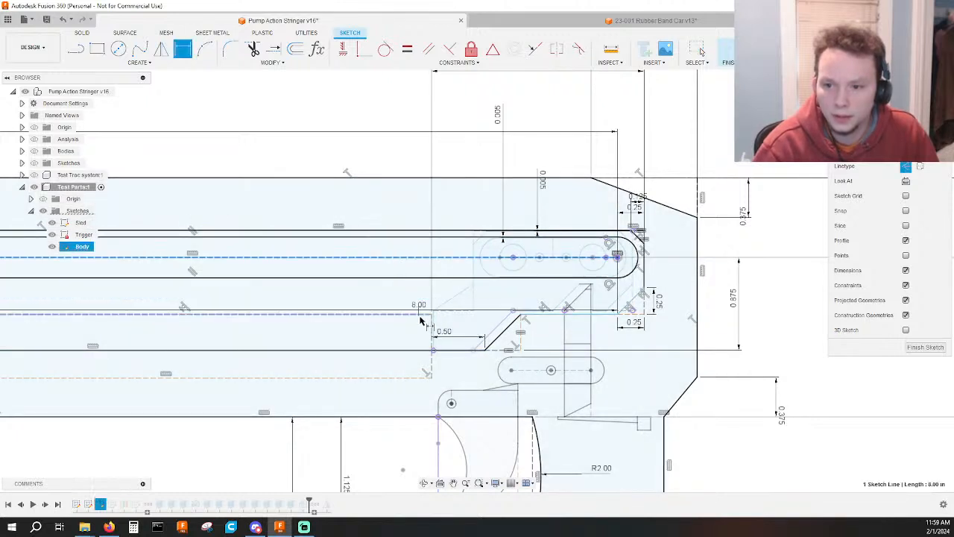
{"action": "left_click", "coordinate": [415, 316]}
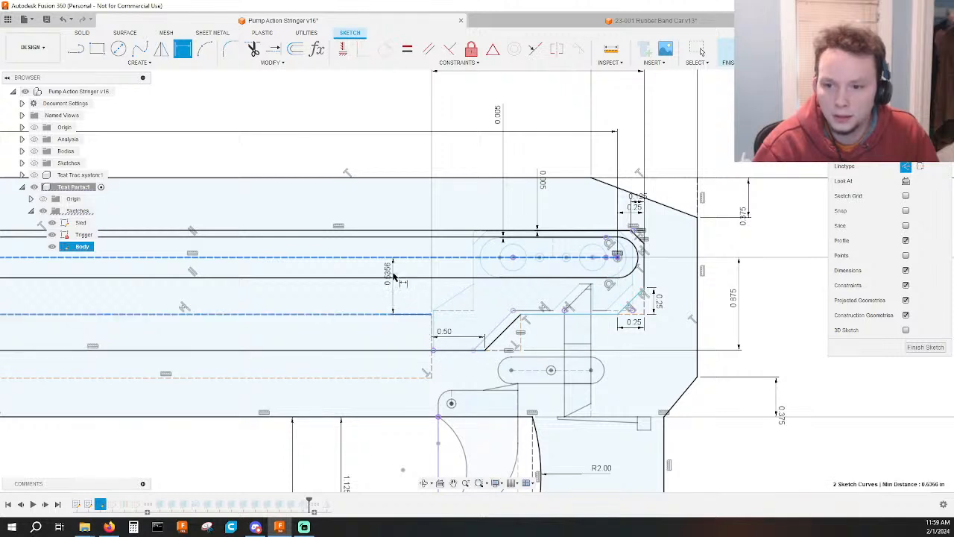
{"action": "key", "text": "Escape"}
{"action": "key", "text": "Escape"}
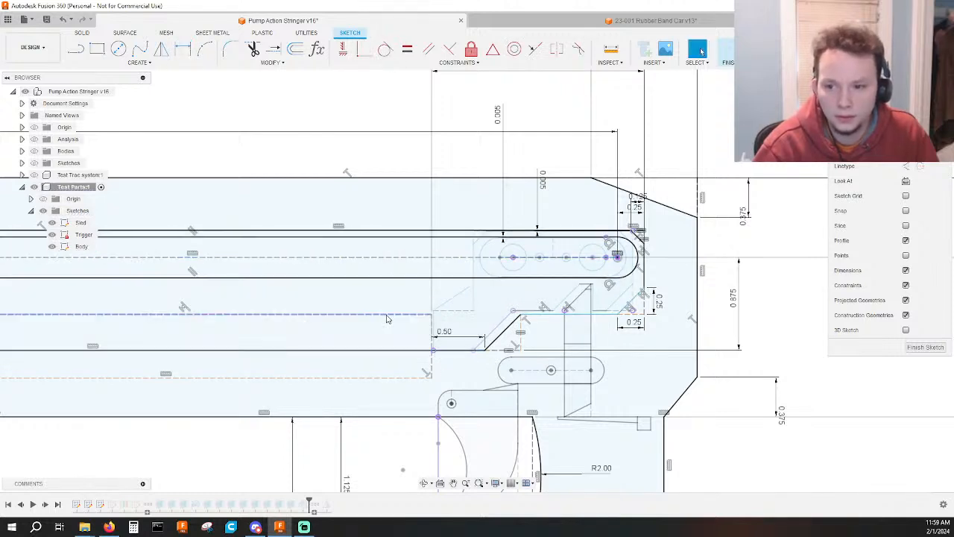
Dimension the dashed outline's upper horizontal line at 0.5 in below the track's centerline, and finish the Body sketch.
{"action": "left_click_drag", "start_coordinate": [386, 318], "coordinate": [378, 315]}
{"action": "key", "text": "d"}
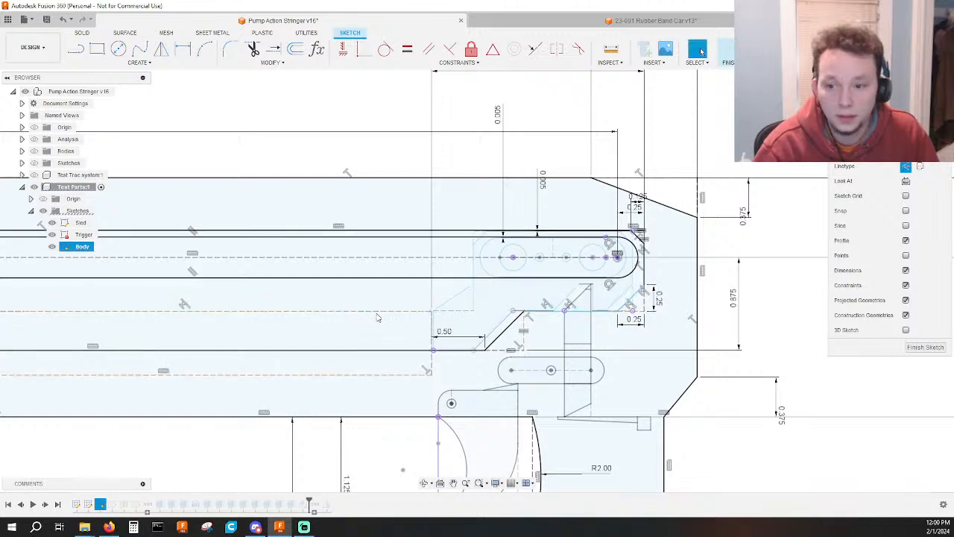
{"action": "left_click", "coordinate": [394, 315]}
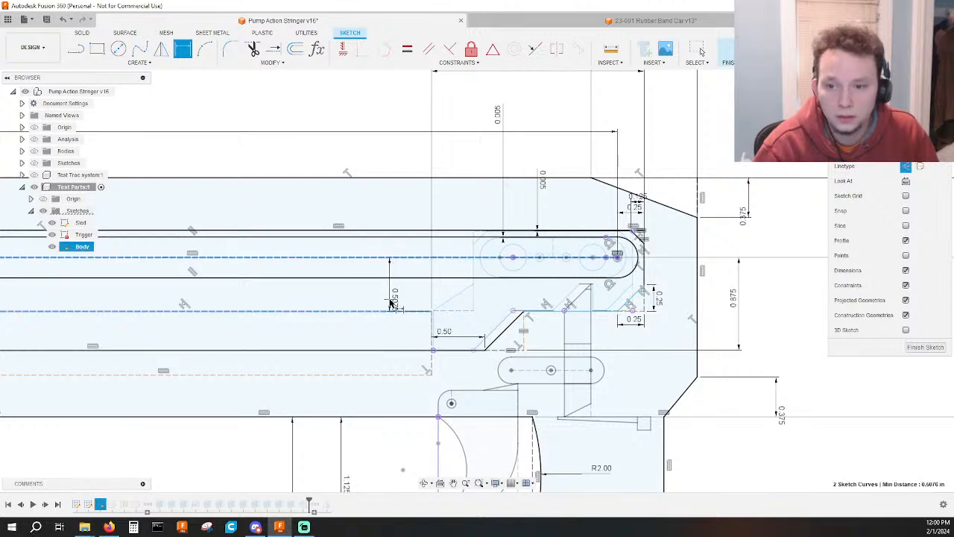
{"action": "left_click", "coordinate": [390, 295]}
{"action": "type", "text": ".5"}
{"action": "key", "text": "Return"}
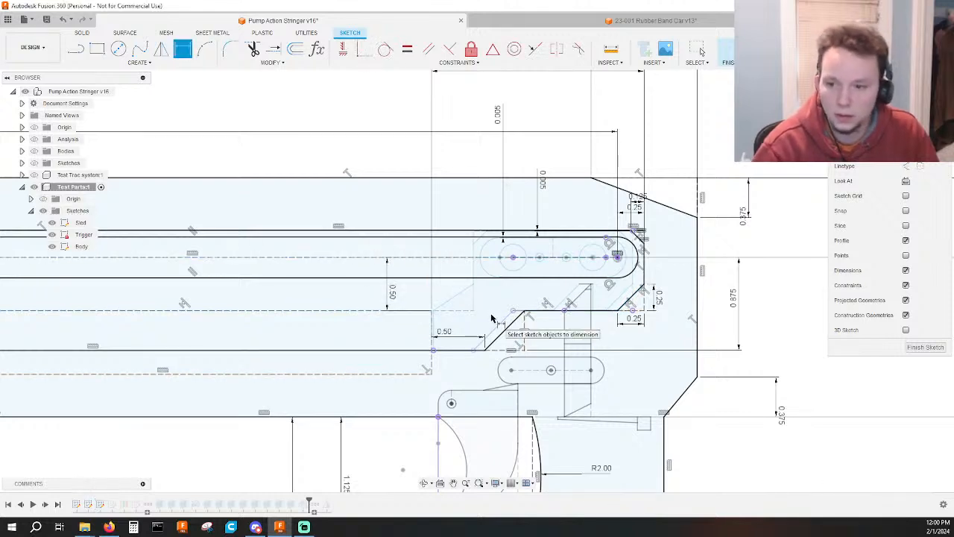
{"action": "left_click", "coordinate": [724, 49]}
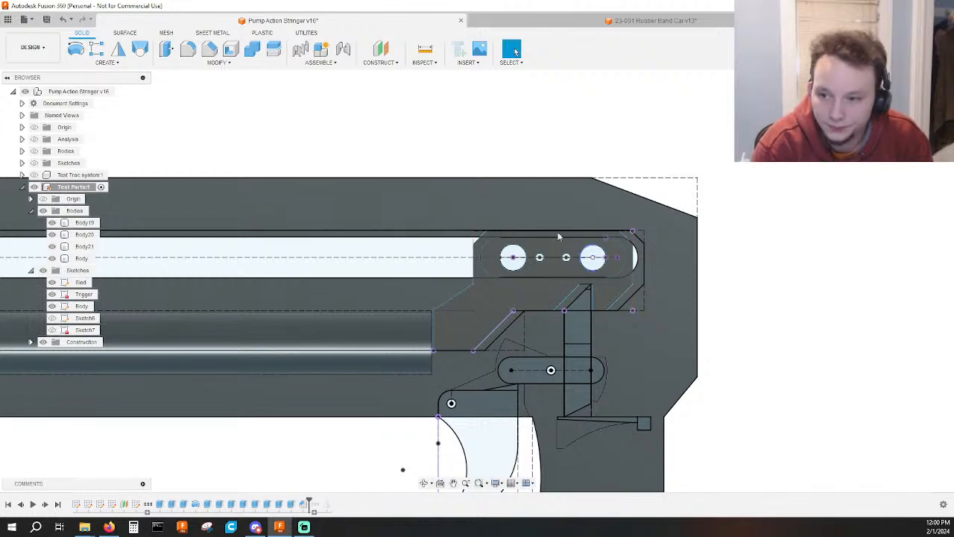
Slide the sled back and forth along the track and leave it near the middle.
{"action": "mouse_move", "coordinate": [497, 262]}
{"action": "left_mouse_down"}
{"action": "mouse_move", "coordinate": [251, 267]}
{"action": "mouse_move", "coordinate": [132, 264]}
{"action": "mouse_move", "coordinate": [137, 258]}
{"action": "left_mouse_up"}
{"action": "scroll", "coordinate": [225, 257], "scroll_direction": "down", "scroll_amount": 2}
{"action": "middle_click_drag", "start_coordinate": [255, 253], "coordinate": [471, 271]}
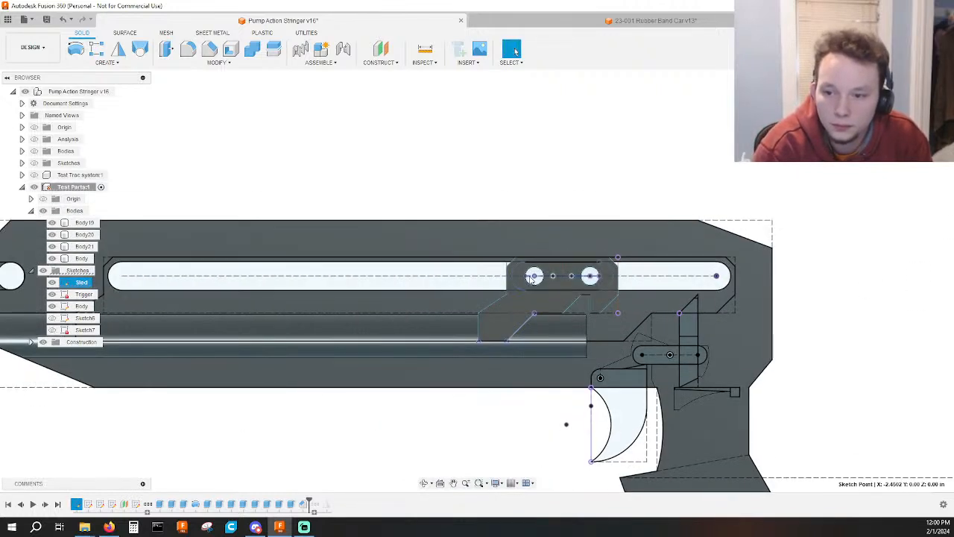
{"action": "left_click_drag", "start_coordinate": [505, 279], "coordinate": [375, 278]}
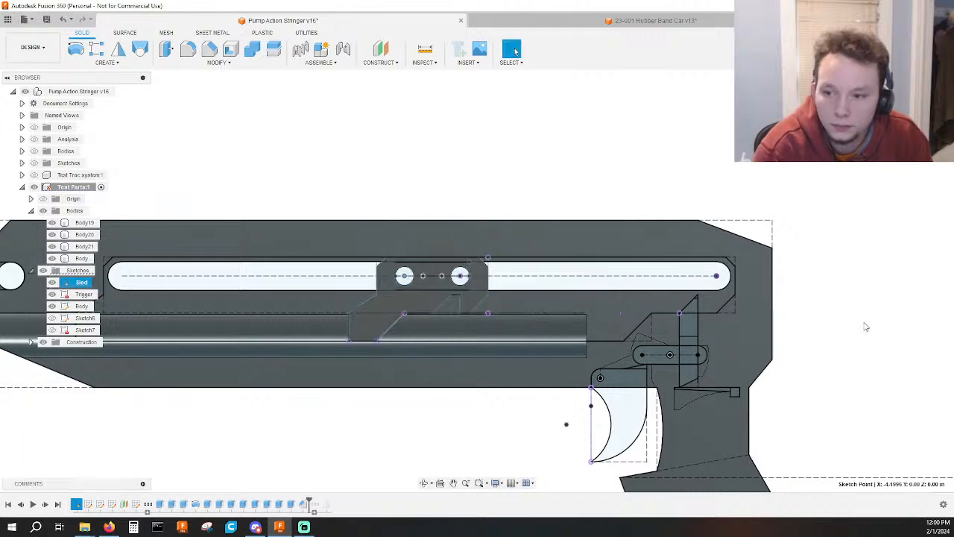
Show Sketch6 and Sketch7, and hide the whole Sketches folder so only the bodies remain displayed.
{"action": "mouse_move", "coordinate": [840, 328]}
{"action": "middle_mouse_down", "text": "shift"}
{"action": "mouse_move", "coordinate": [812, 326]}
{"action": "mouse_move", "coordinate": [832, 339]}
{"action": "middle_mouse_up", "text": "shift"}
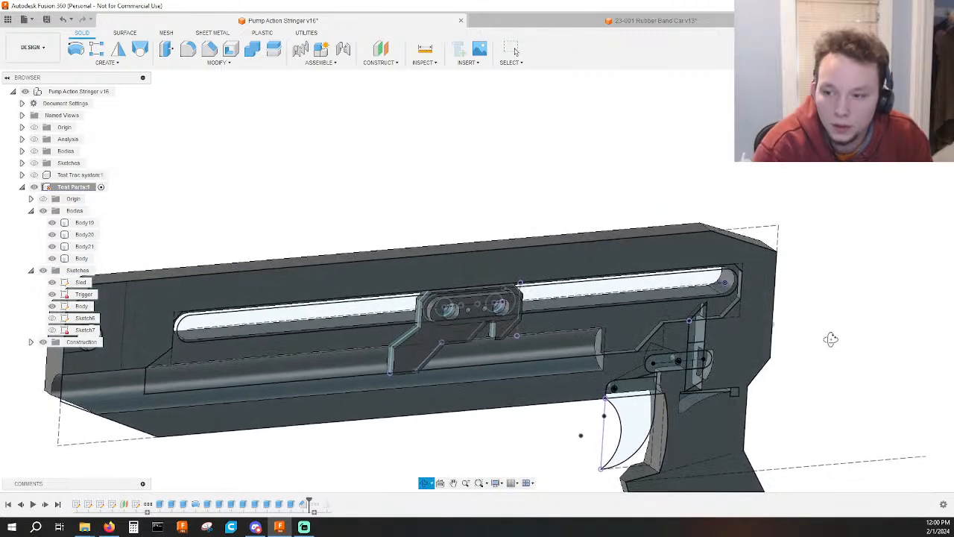
{"action": "left_click", "coordinate": [53, 319]}
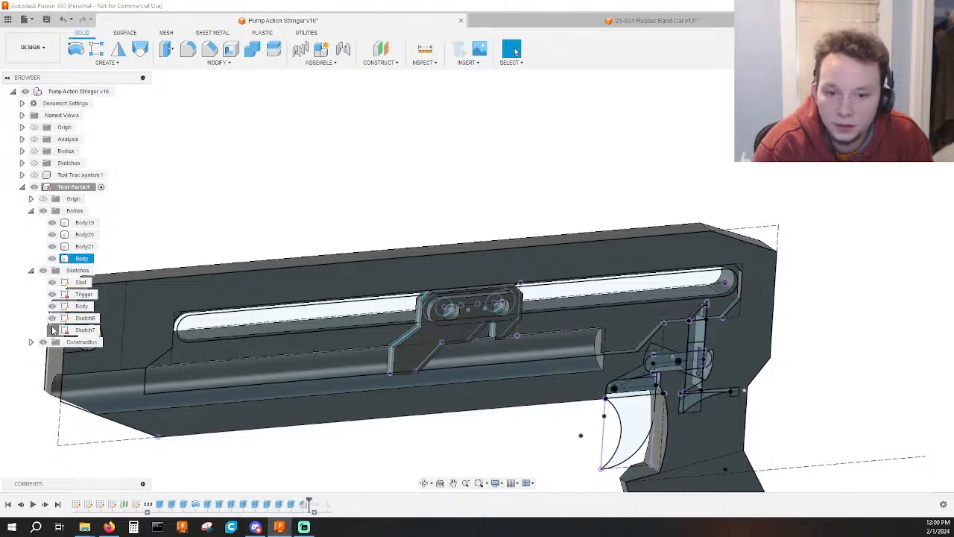
{"action": "left_click", "coordinate": [52, 330]}
{"action": "left_click", "coordinate": [43, 270]}
{"action": "left_click", "coordinate": [31, 271]}
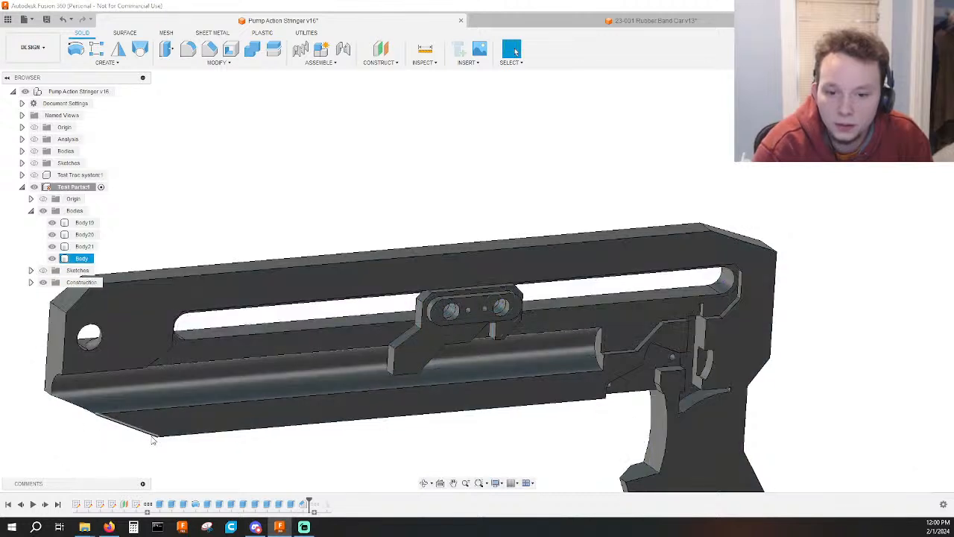
Roll the timeline forward to its end and inspect the sled in its track from the model's opposite side.
{"action": "left_click_drag", "start_coordinate": [314, 502], "coordinate": [319, 501]}
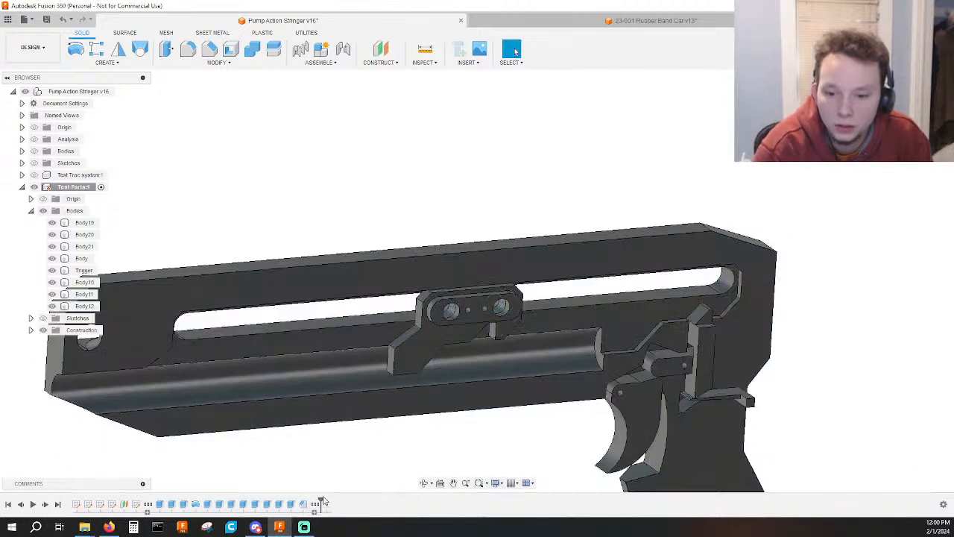
{"action": "middle_click_drag", "start_coordinate": [361, 478], "coordinate": [629, 473], "text": "shift"}
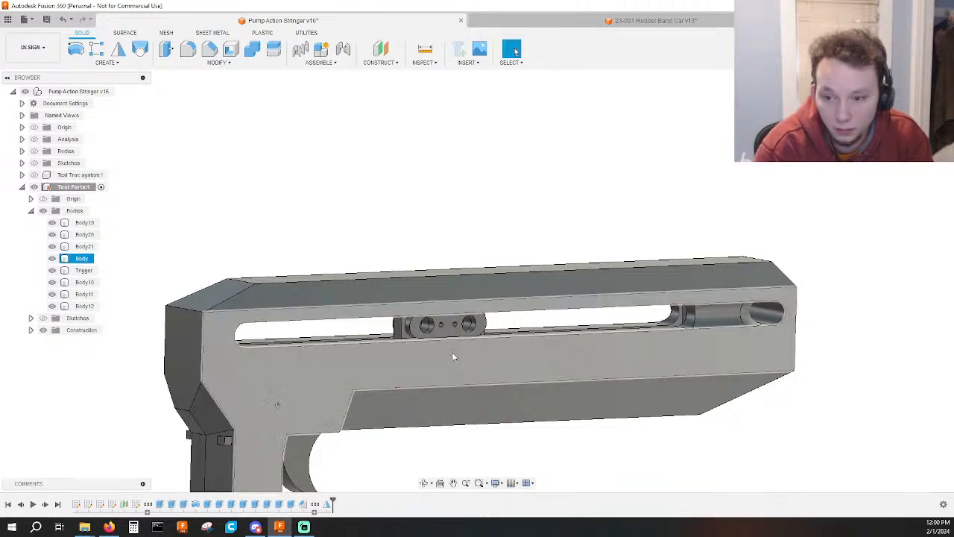
{"action": "left_click", "coordinate": [439, 330]}
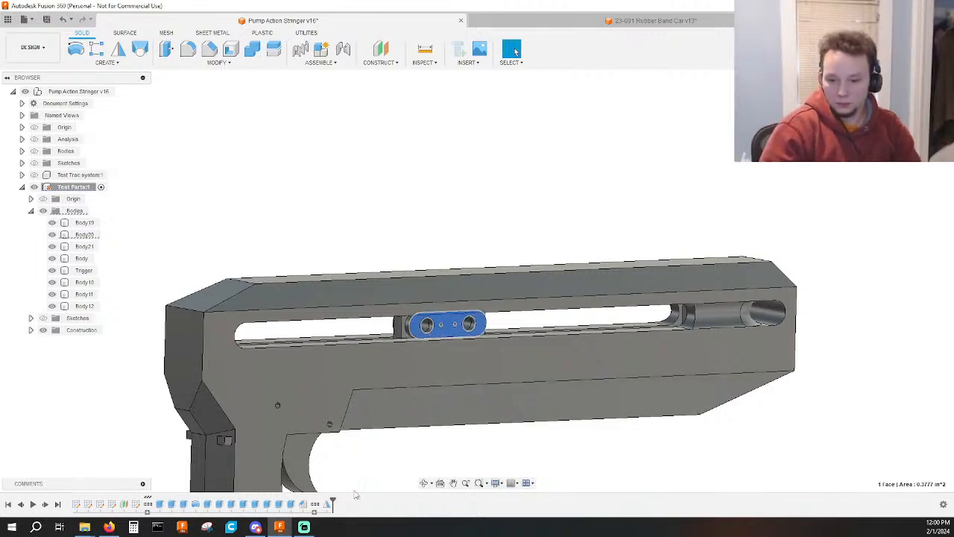
Roll the timeline back to just after the sled's features and open the Sled sketch for editing.
{"action": "mouse_move", "coordinate": [332, 504]}
{"action": "left_mouse_down"}
{"action": "mouse_move", "coordinate": [143, 496]}
{"action": "mouse_move", "coordinate": [154, 498]}
{"action": "left_mouse_up"}
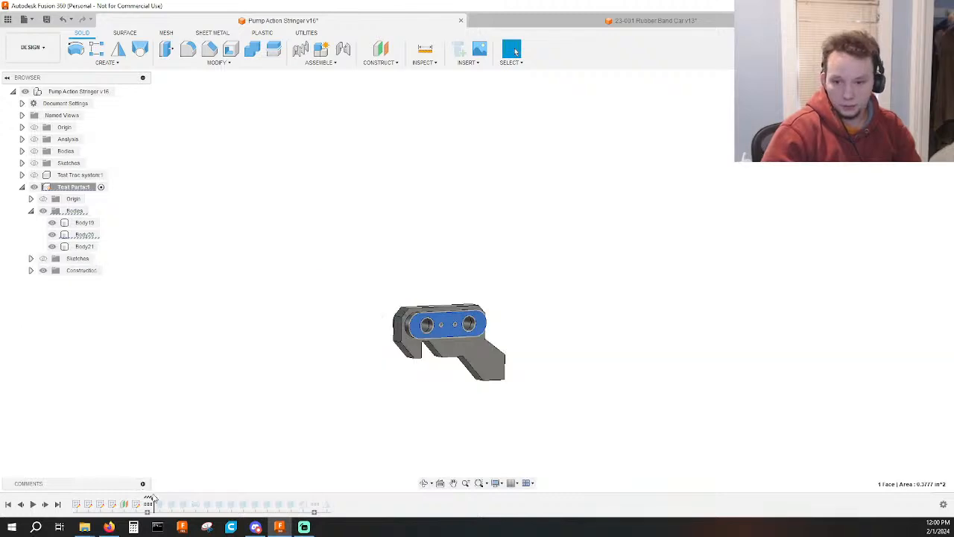
{"action": "scroll", "coordinate": [498, 410], "scroll_direction": "up", "scroll_amount": 3}
{"action": "left_click", "coordinate": [437, 393]}
{"action": "scroll", "coordinate": [419, 373], "scroll_direction": "up", "scroll_amount": 3}
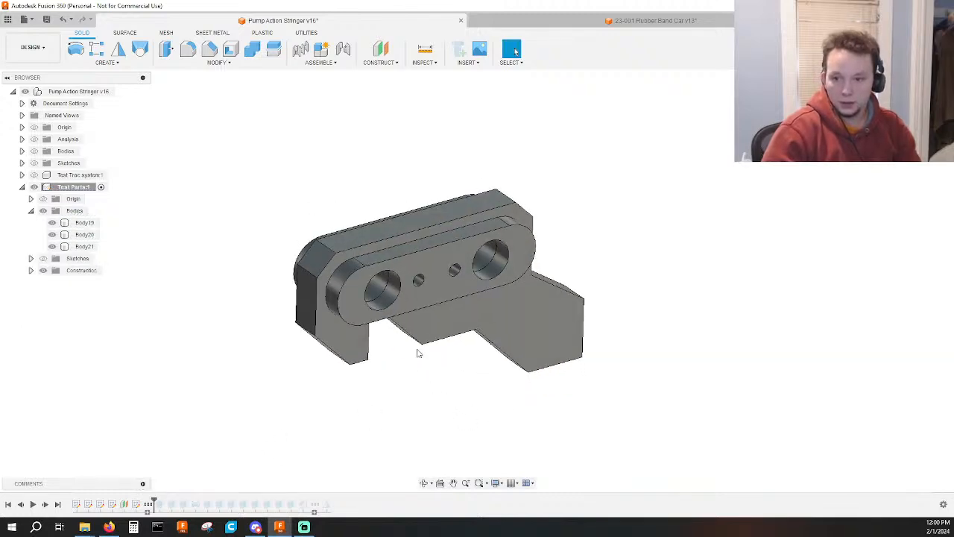
{"action": "double_click", "coordinate": [75, 504]}
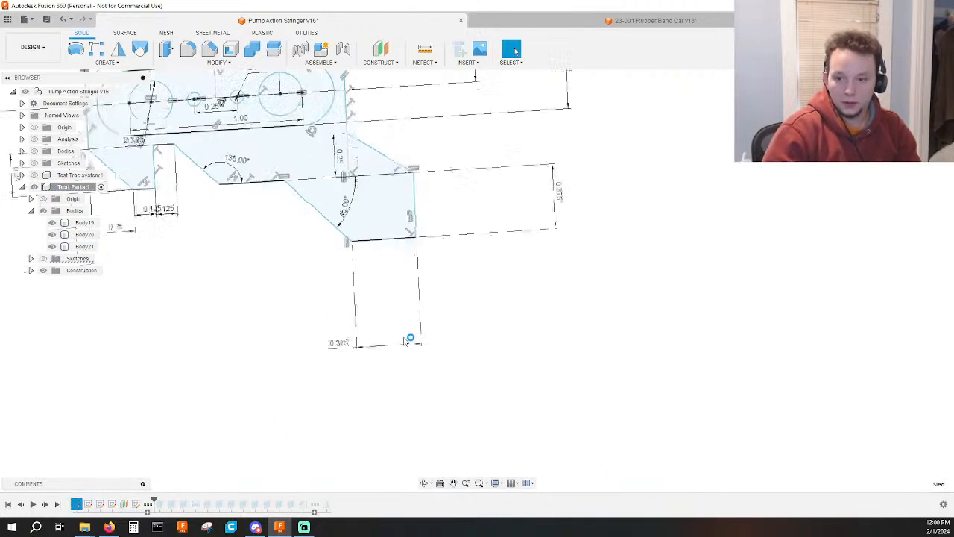
Draw a vertical line 0.375 in long joining the midpoints of the sled slot profile's two straight edges, and finish the Sled sketch.
{"action": "scroll", "coordinate": [366, 132], "scroll_direction": "up", "scroll_amount": 3}
{"action": "key", "text": "l"}
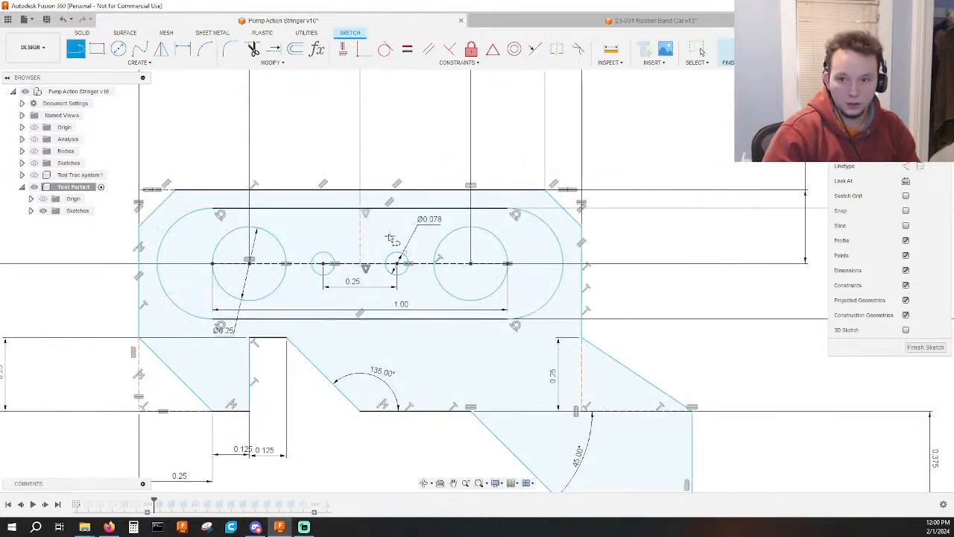
{"action": "left_click", "coordinate": [365, 214]}
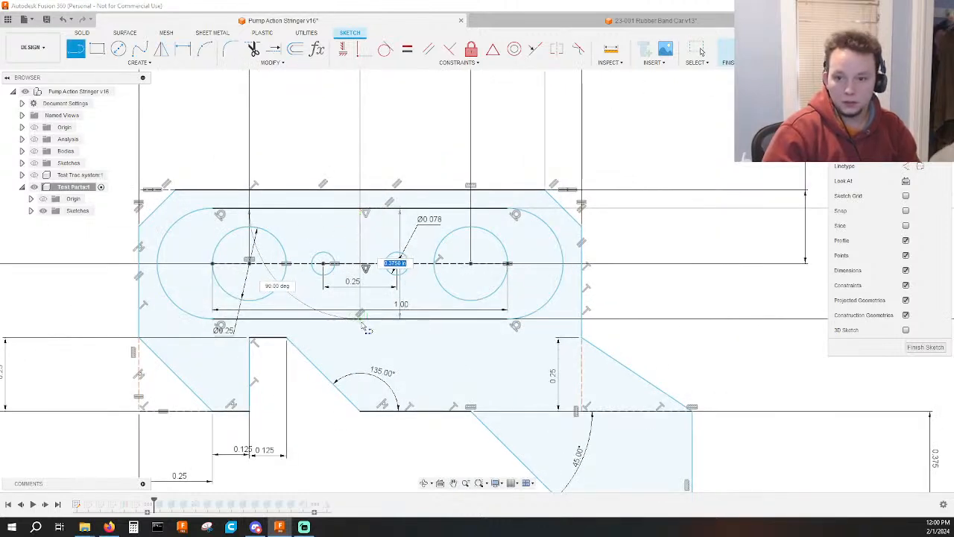
{"action": "left_click", "coordinate": [360, 320]}
{"action": "key", "text": "Escape"}
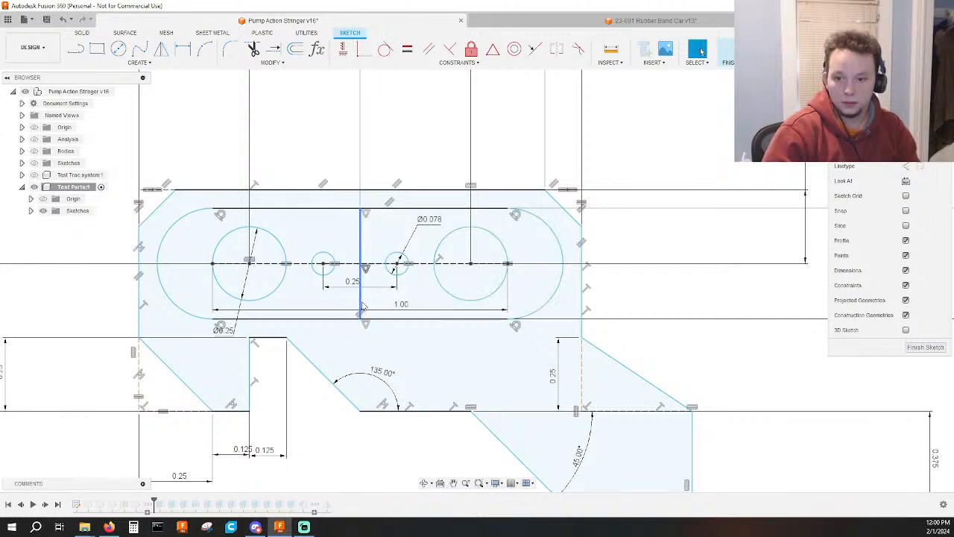
{"action": "left_click_drag", "start_coordinate": [360, 306], "coordinate": [392, 306]}
{"action": "middle_click_drag", "start_coordinate": [392, 306], "coordinate": [386, 306]}
{"action": "left_click", "coordinate": [732, 51]}
{"action": "scroll", "coordinate": [360, 392], "scroll_direction": "down", "scroll_amount": 5}
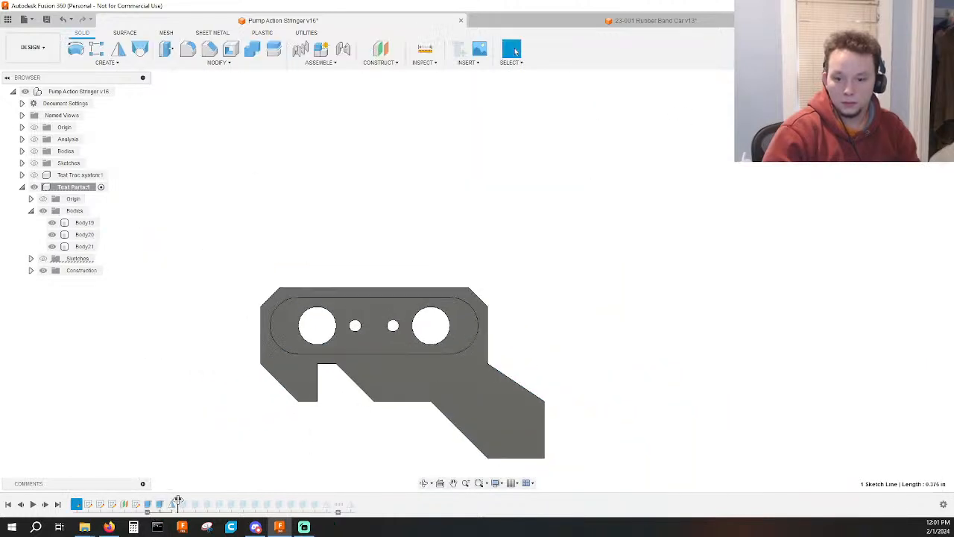
Roll the timeline back to just before the sled's mirror and, for a new extrusion, show the sketches with the Body sketch hidden.
{"action": "left_click_drag", "start_coordinate": [179, 500], "coordinate": [166, 501]}
{"action": "mouse_move", "coordinate": [255, 432]}
{"action": "middle_mouse_down", "text": "shift"}
{"action": "mouse_move", "coordinate": [251, 447]}
{"action": "mouse_move", "coordinate": [272, 457]}
{"action": "middle_mouse_up", "text": "shift"}
{"action": "key", "text": "e"}
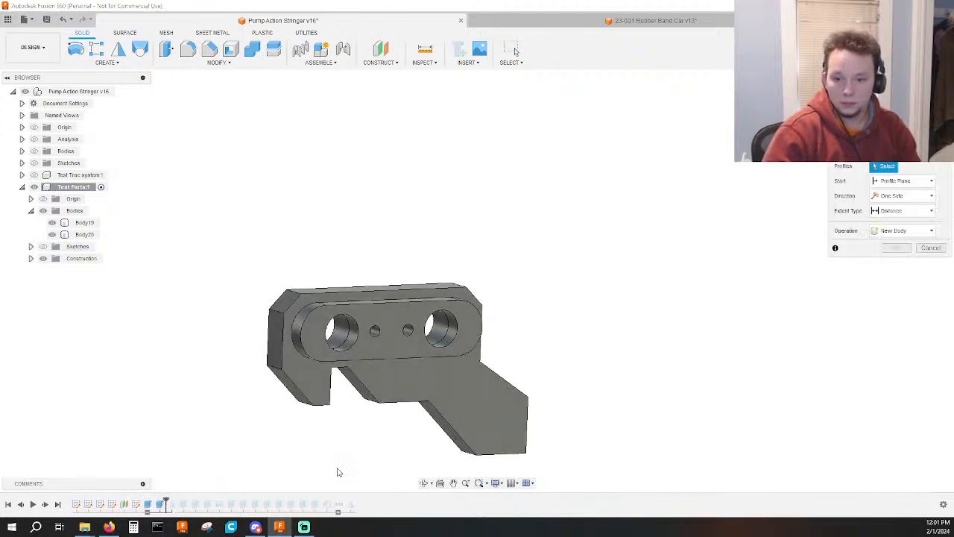
{"action": "left_click", "coordinate": [43, 246]}
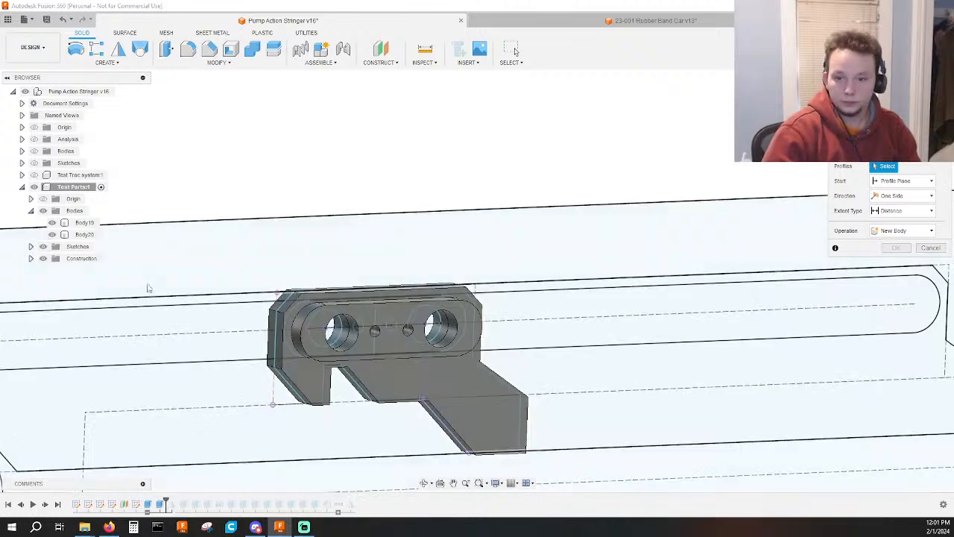
{"action": "left_click", "coordinate": [30, 247]}
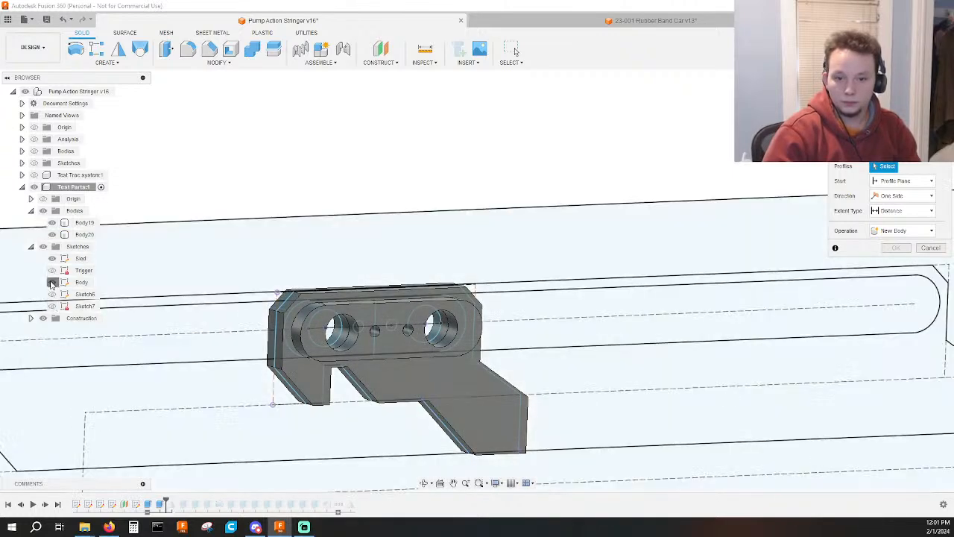
{"action": "left_click", "coordinate": [52, 283]}
Use the half of the Sled sketch's split slot profile farther from the angled tail as the extrusion profile, hiding the bodies only while picking.
{"action": "scroll", "coordinate": [396, 341], "scroll_direction": "up", "scroll_amount": 3}
{"action": "middle_click_drag", "start_coordinate": [396, 340], "coordinate": [366, 375], "text": "shift"}
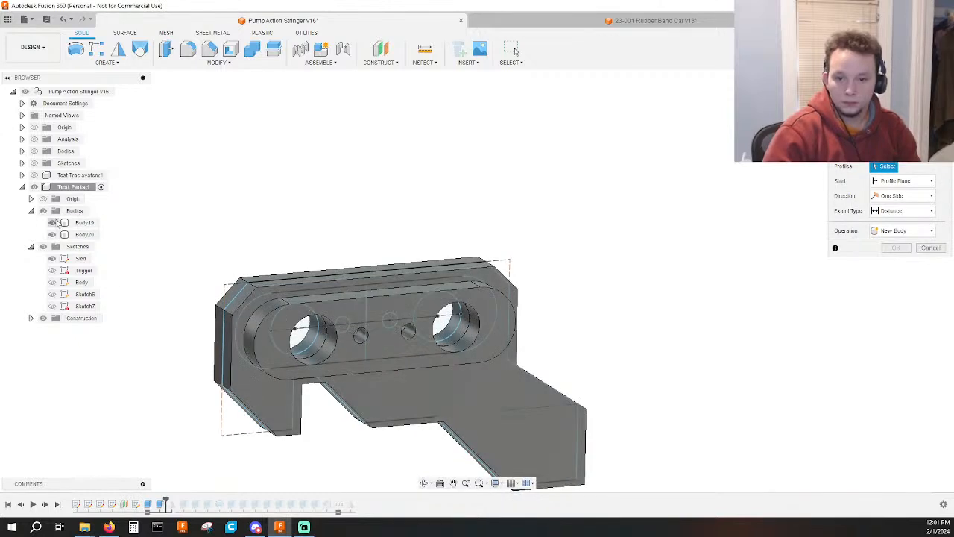
{"action": "left_click", "coordinate": [42, 210]}
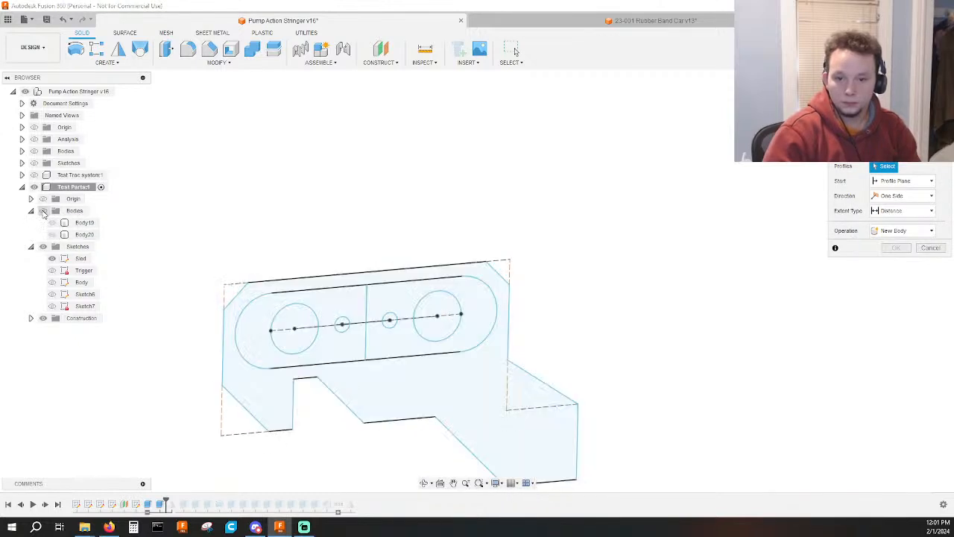
{"action": "left_click", "coordinate": [342, 352]}
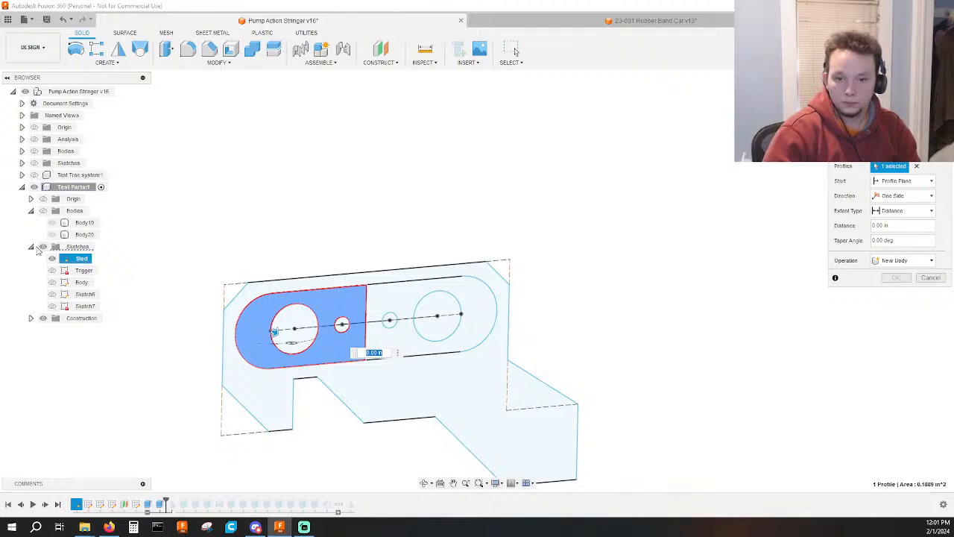
{"action": "left_click", "coordinate": [42, 211]}
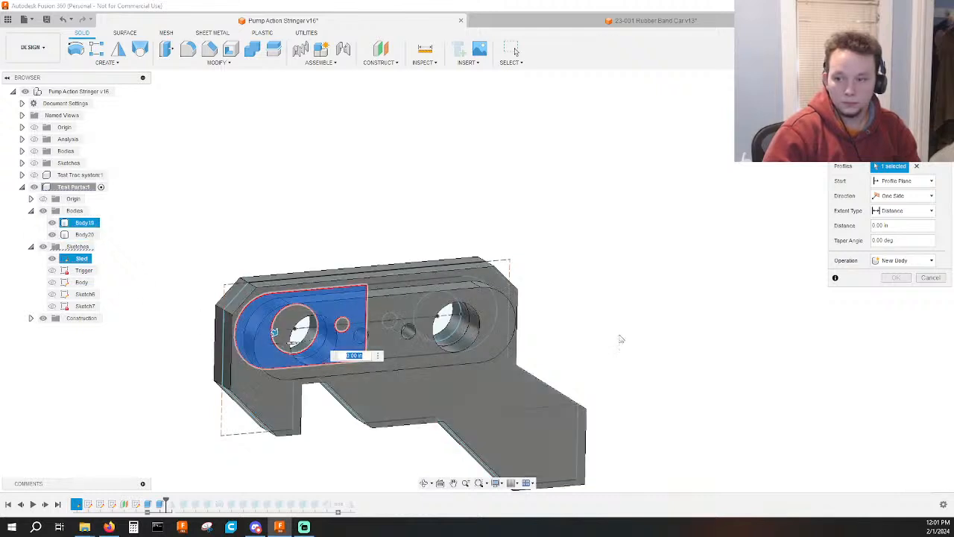
Start the half-slot extrusion at an offset of 0.2 in from the profile plane and set its distance to 1 in.
{"action": "left_click", "coordinate": [890, 181]}
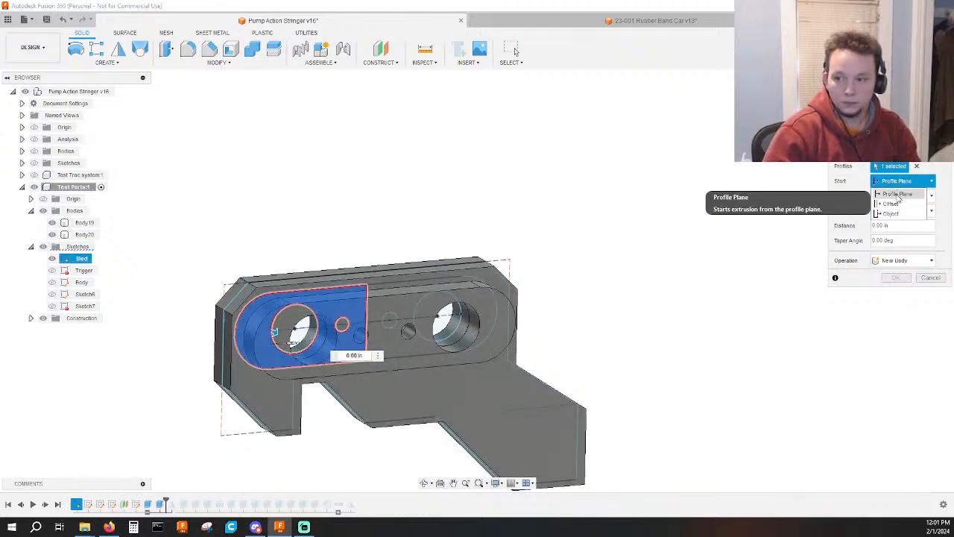
{"action": "left_click", "coordinate": [898, 196]}
{"action": "left_click", "coordinate": [900, 183]}
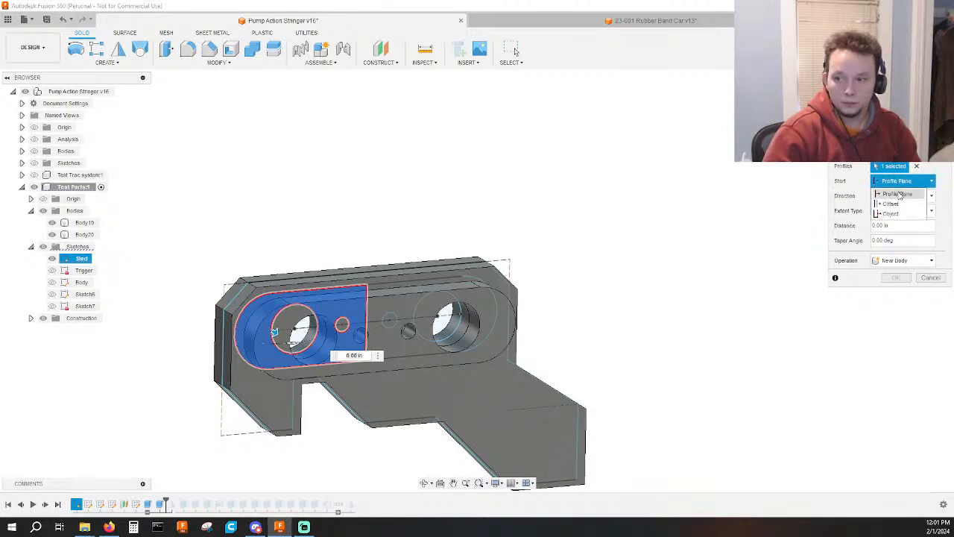
{"action": "left_click", "coordinate": [892, 203]}
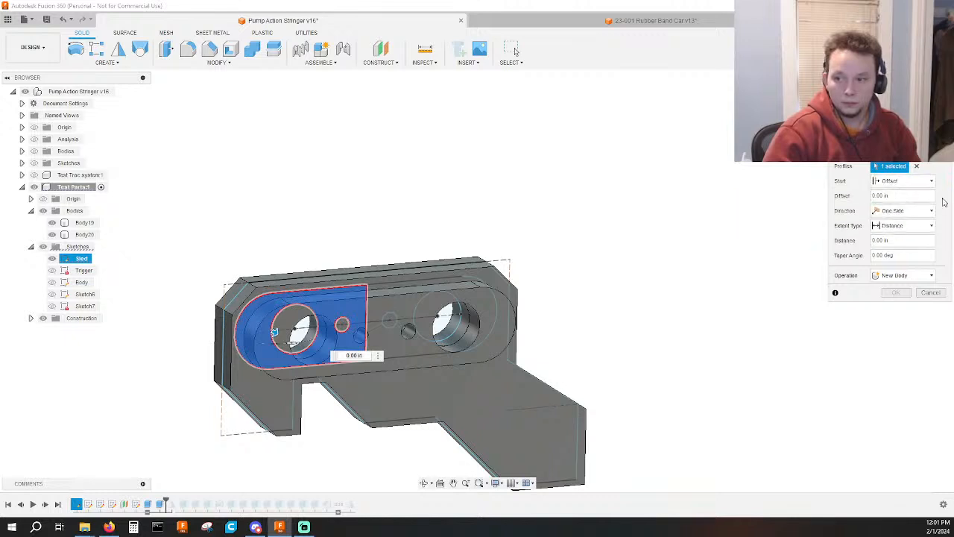
{"action": "left_click_drag", "start_coordinate": [861, 196], "coordinate": [843, 203]}
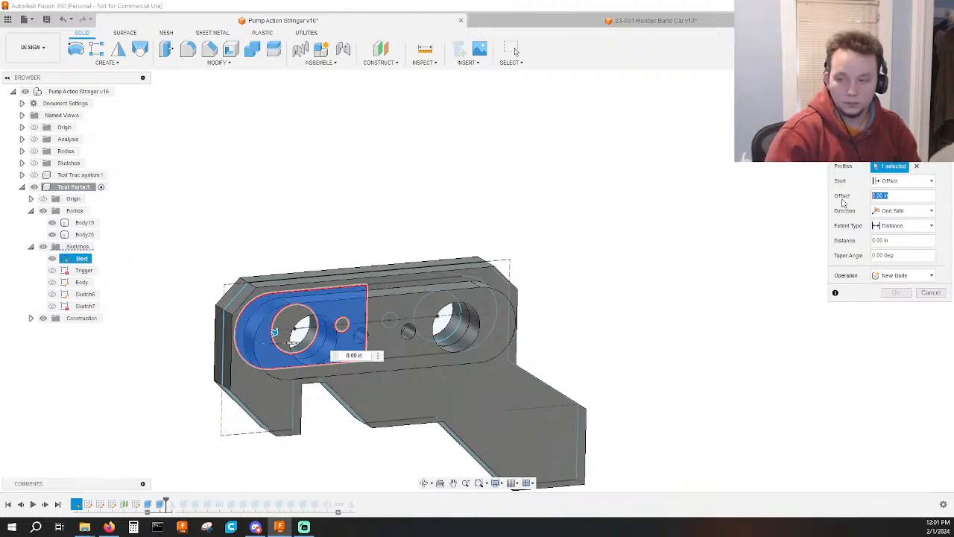
{"action": "type", "text": "2"}
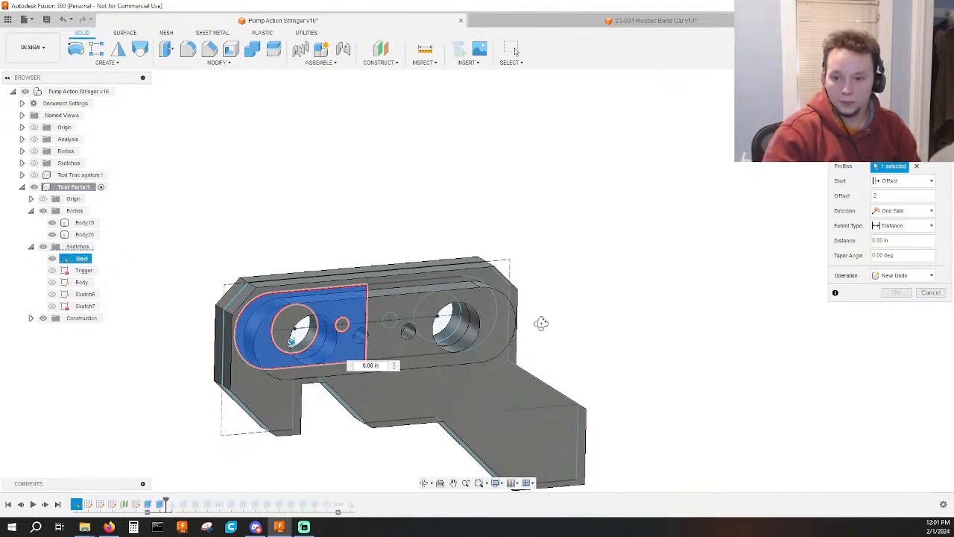
{"action": "middle_click_drag", "start_coordinate": [541, 324], "coordinate": [583, 336], "text": "shift"}
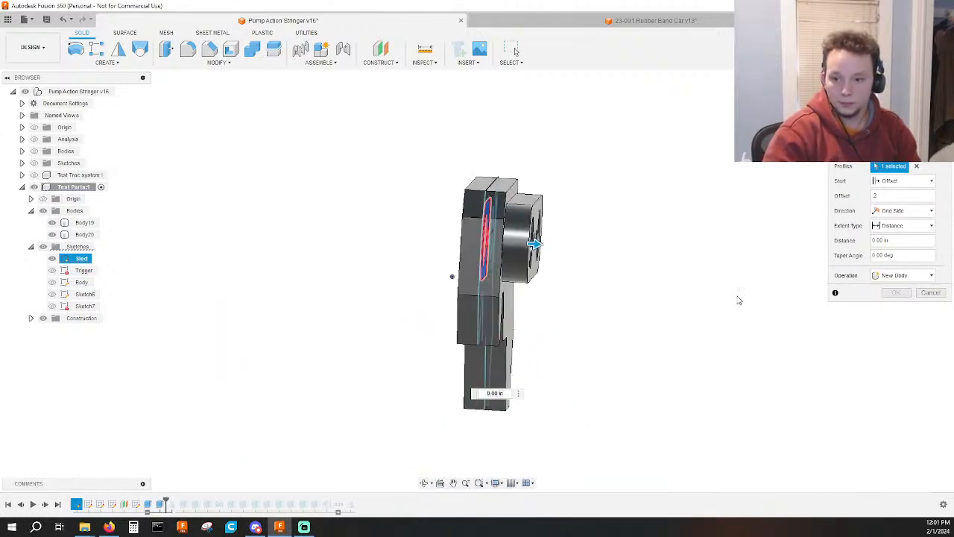
{"action": "middle_click_drag", "start_coordinate": [673, 300], "coordinate": [594, 333]}
{"action": "scroll", "coordinate": [653, 201], "scroll_direction": "up", "scroll_amount": 3}
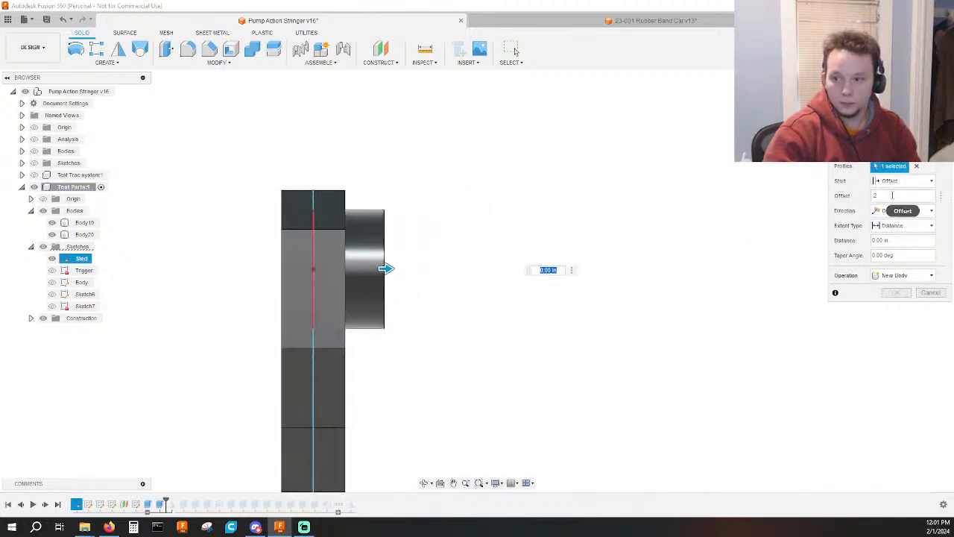
{"action": "type", "text": "5"}
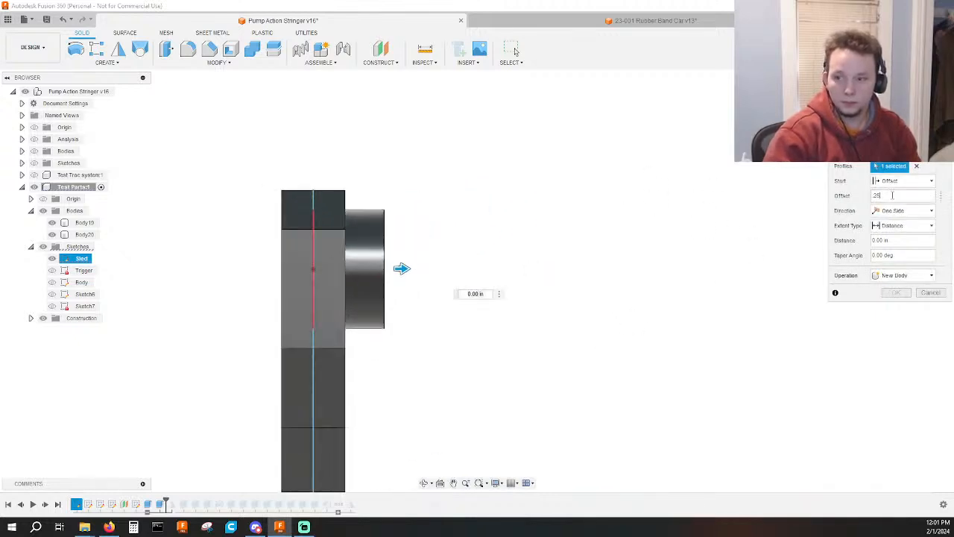
{"action": "key", "text": "Tab"}
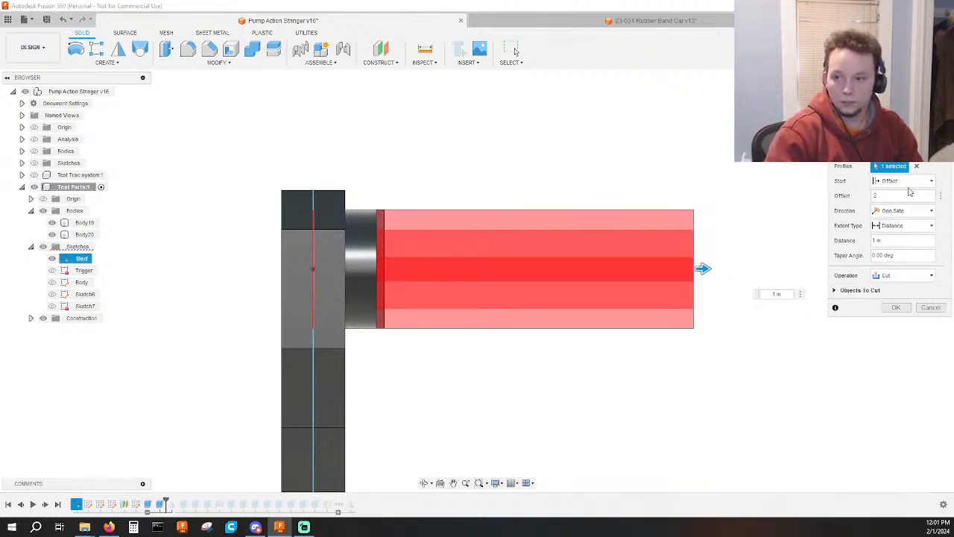
Try to set the start offset by measuring from the sketch point on the sled's edge to the slot geometry.
{"action": "left_click", "coordinate": [940, 197]}
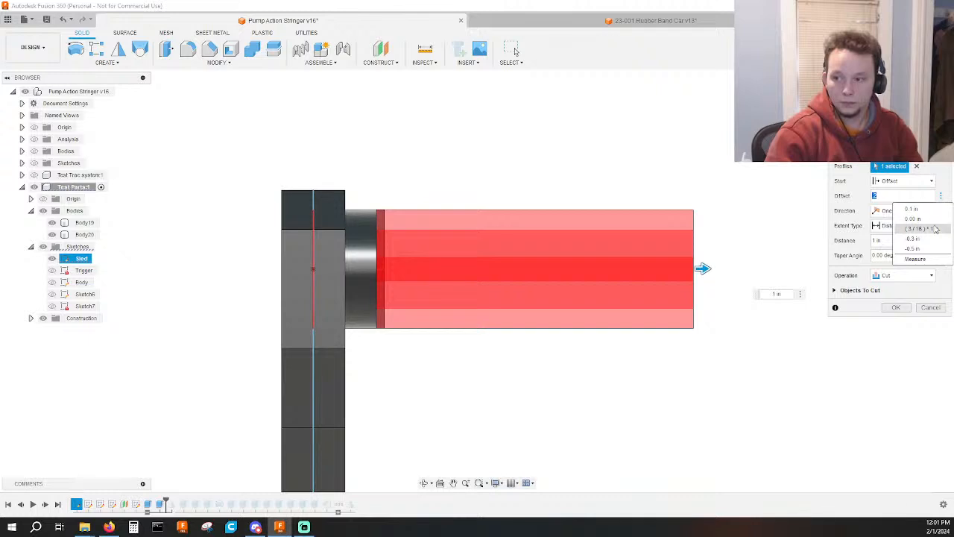
{"action": "left_click", "coordinate": [915, 259]}
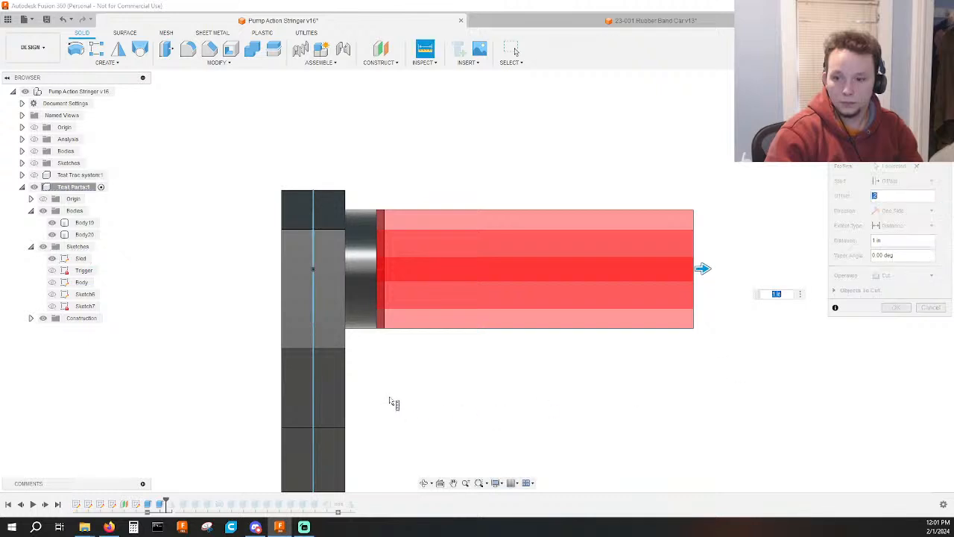
{"action": "left_click", "coordinate": [314, 349]}
{"action": "middle_click_drag", "start_coordinate": [381, 292], "coordinate": [354, 297], "text": "shift"}
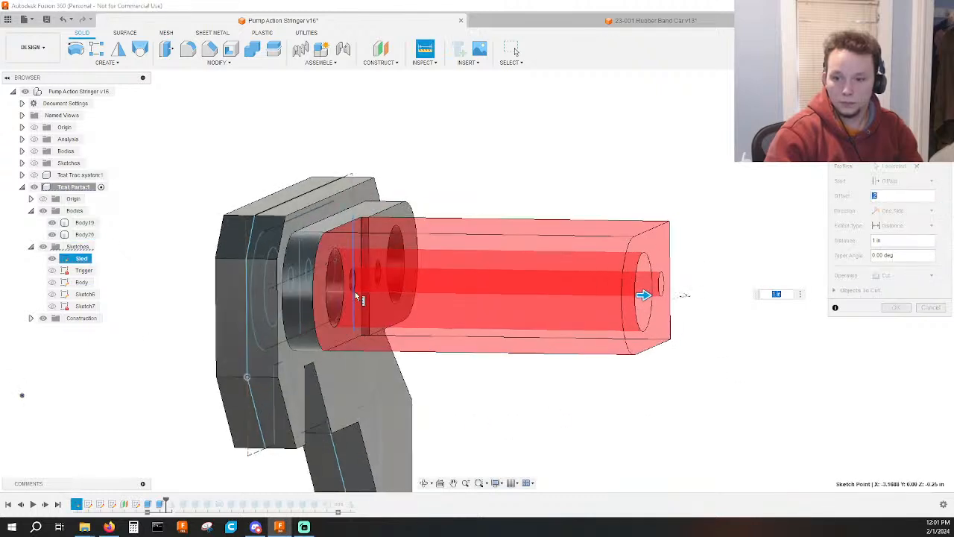
{"action": "left_click", "coordinate": [355, 310]}
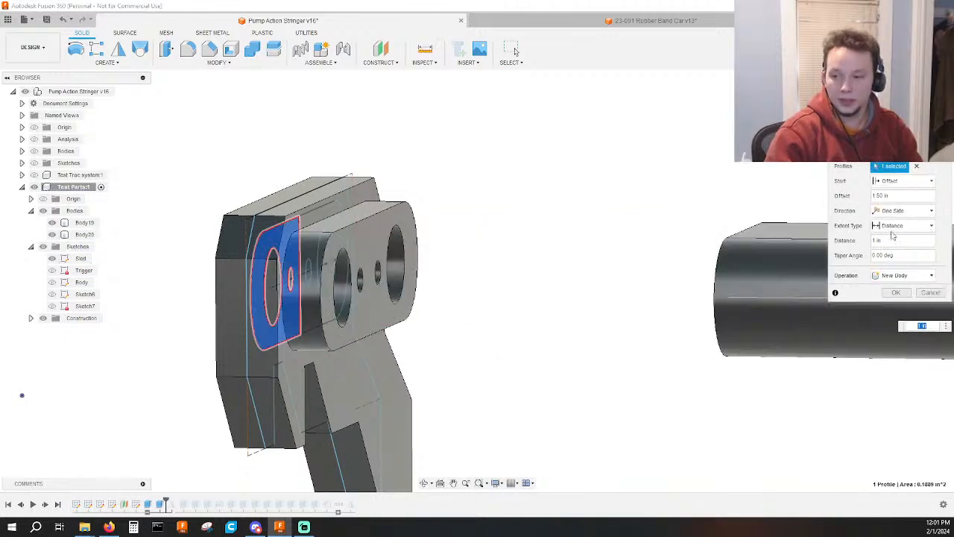
Set the start offset to 0.225 in by measuring from the raised slot's outer face to the sketch geometry, and join the 1 in extrusion.
{"action": "left_click", "coordinate": [940, 196]}
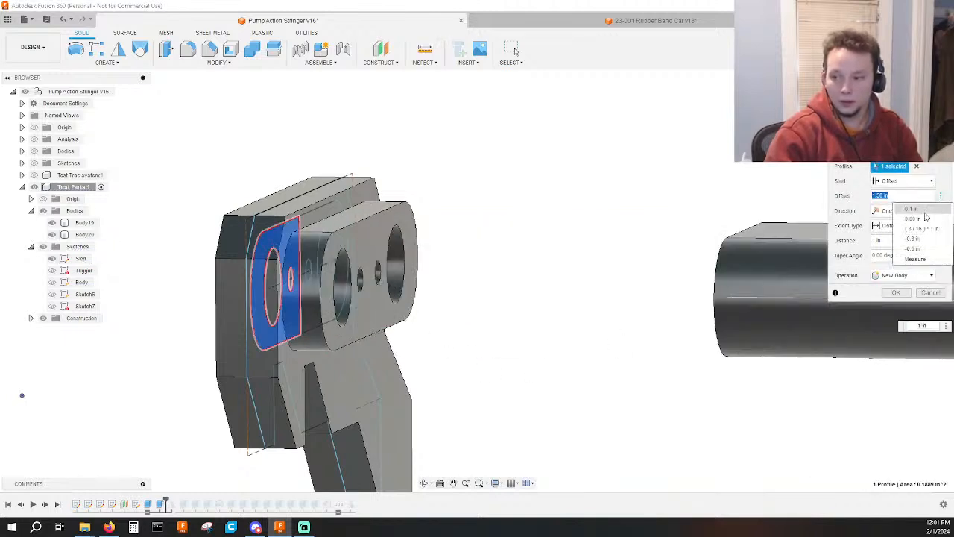
{"action": "left_click", "coordinate": [915, 261]}
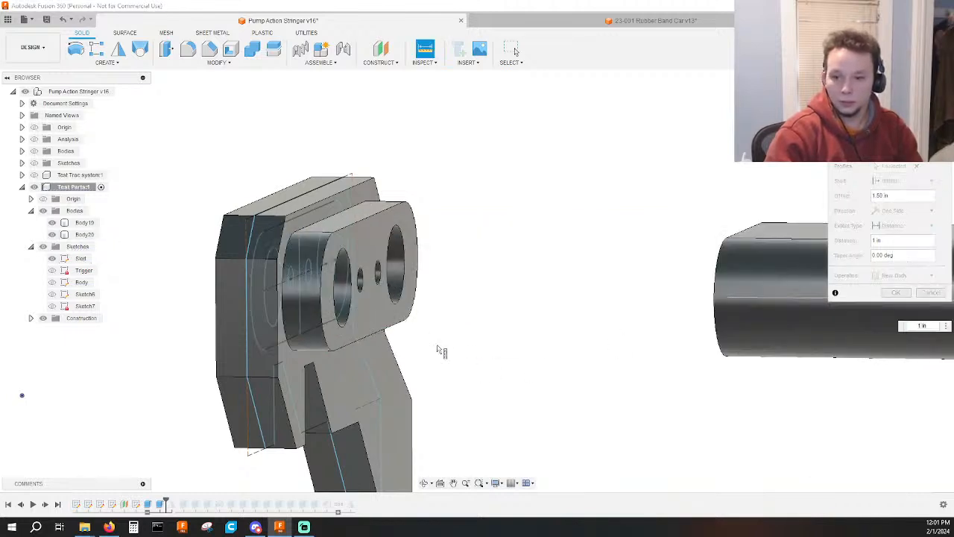
{"action": "left_click", "coordinate": [342, 332]}
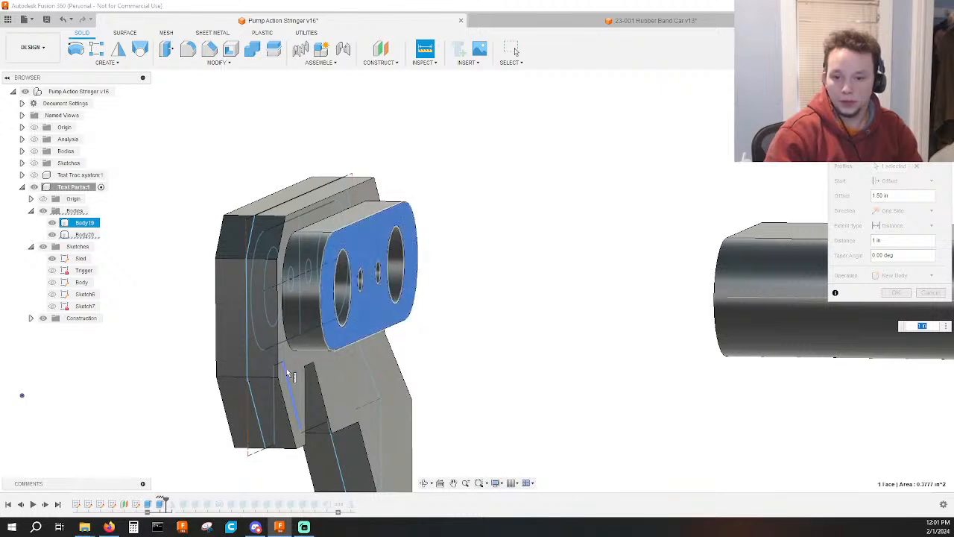
{"action": "left_click", "coordinate": [249, 384]}
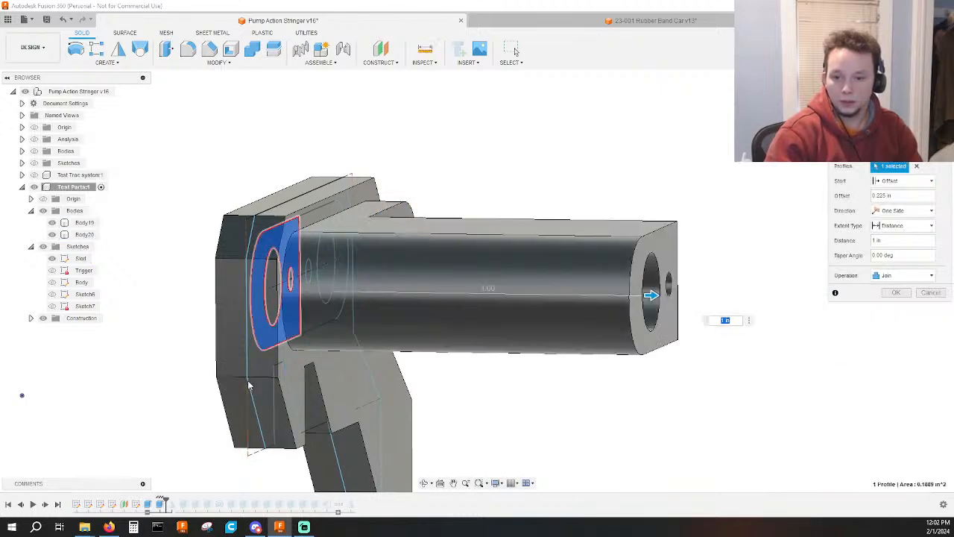
{"action": "middle_click_drag", "start_coordinate": [442, 374], "coordinate": [443, 377], "text": "shift"}
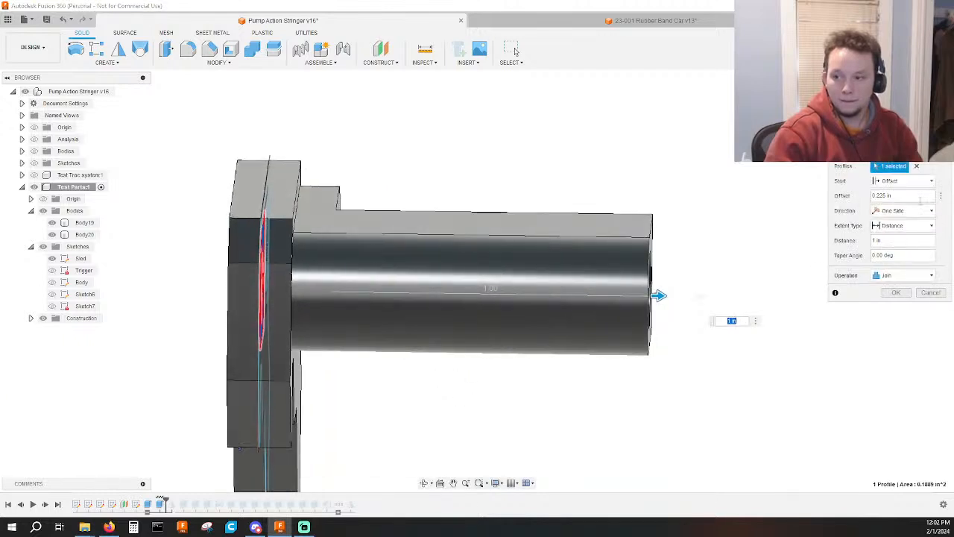
{"action": "left_click", "coordinate": [897, 293]}
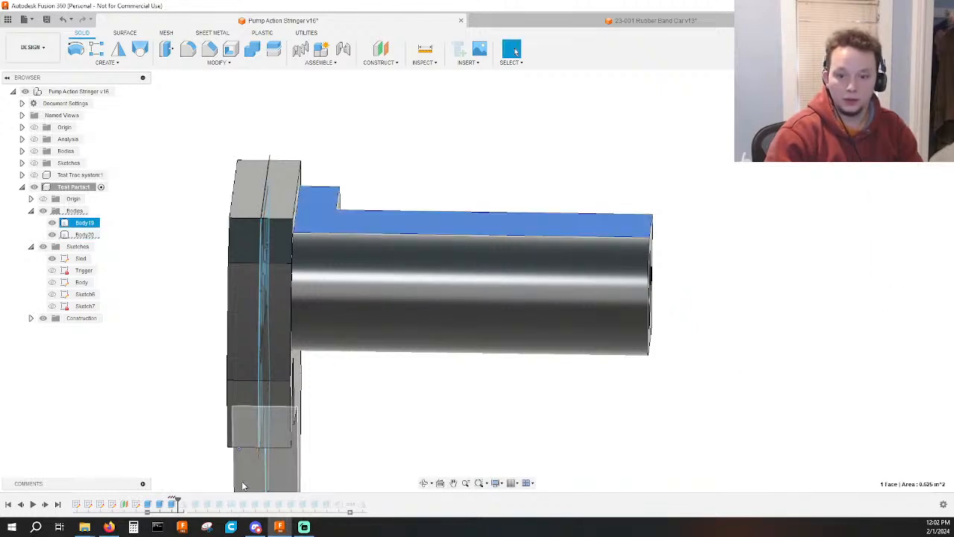
Shorten the raised slot's extrusion and edit the 1 in half-slot extrusion to start from the raised slot's outer face.
{"action": "double_click", "coordinate": [158, 505]}
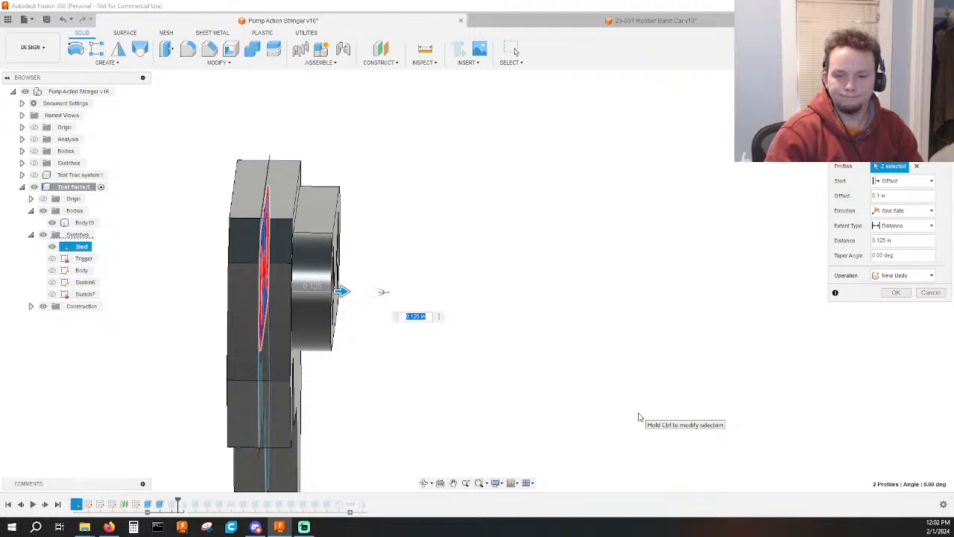
{"action": "key", "text": "Return"}
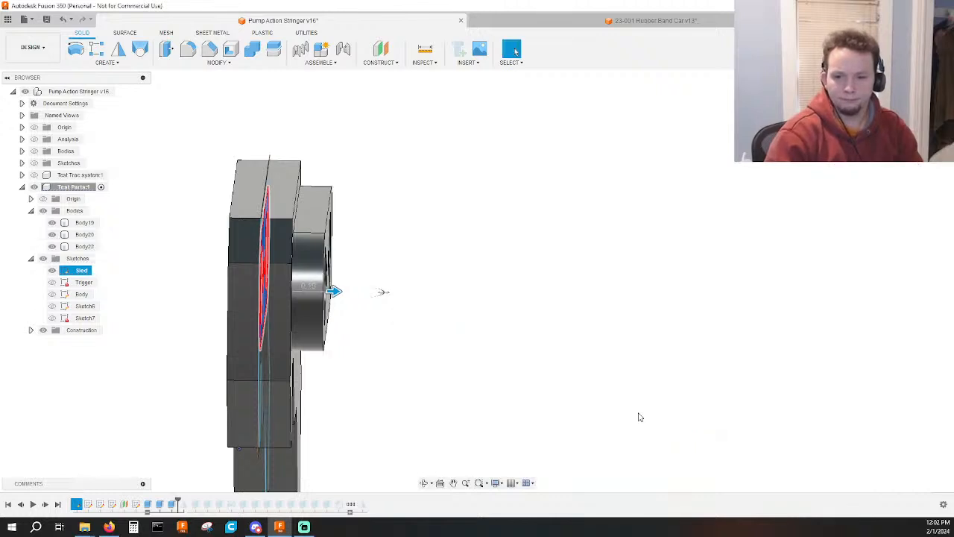
{"action": "double_click", "coordinate": [171, 505]}
{"action": "left_click", "coordinate": [904, 181]}
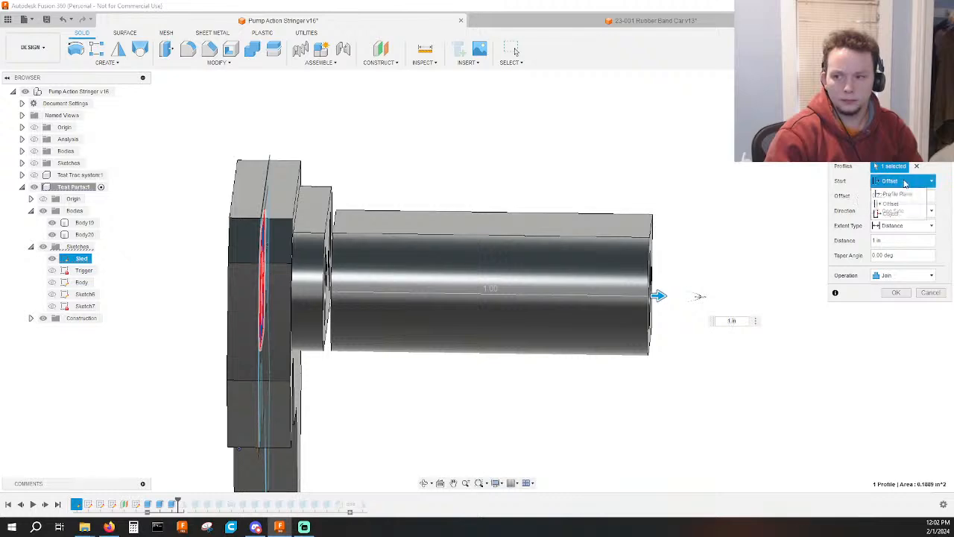
{"action": "left_click", "coordinate": [891, 213]}
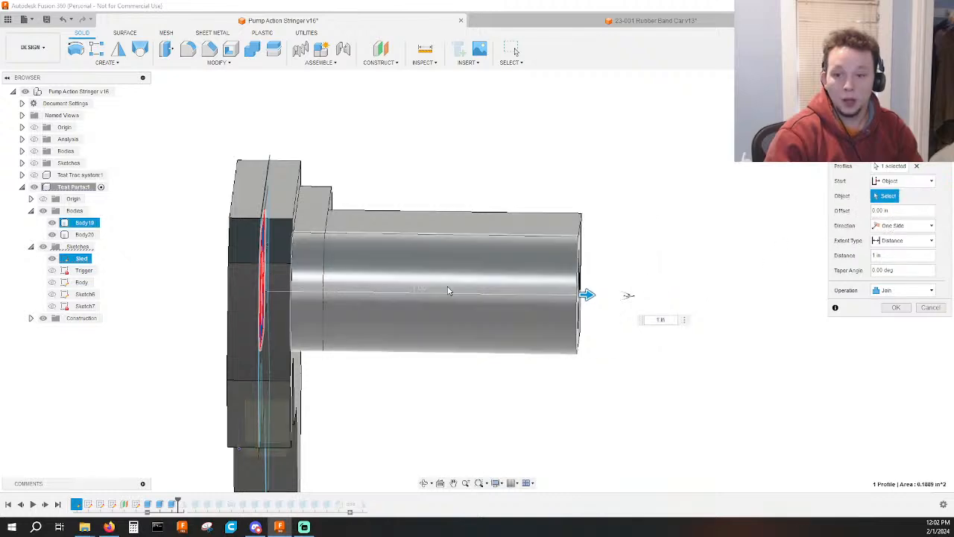
{"action": "middle_click_drag", "start_coordinate": [447, 291], "coordinate": [365, 197], "text": "shift"}
{"action": "left_click", "coordinate": [366, 197]}
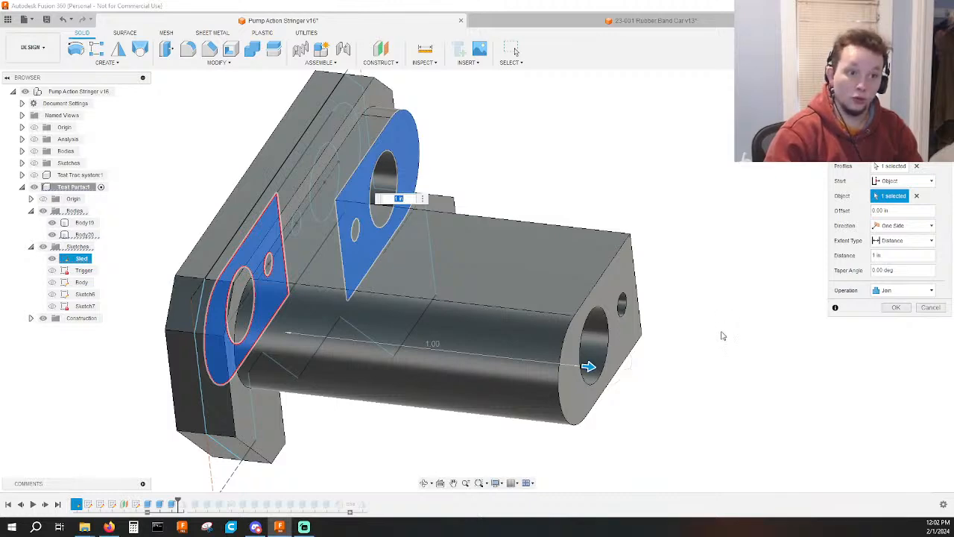
{"action": "left_click", "coordinate": [896, 308]}
Roll the timeline forward to its end and inspect the new half-slot posts protruding from both sides of the body.
{"action": "middle_click_drag", "start_coordinate": [790, 351], "coordinate": [764, 348], "text": "shift"}
{"action": "middle_click_drag", "start_coordinate": [684, 340], "coordinate": [792, 307], "text": "shift"}
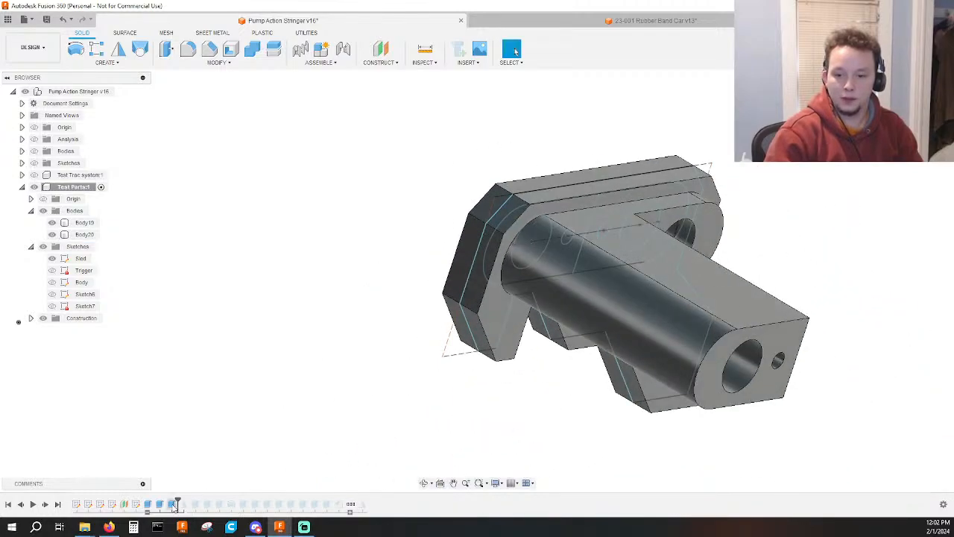
{"action": "left_click_drag", "start_coordinate": [177, 501], "coordinate": [367, 498]}
{"action": "scroll", "coordinate": [453, 436], "scroll_direction": "down", "scroll_amount": 6}
{"action": "mouse_move", "coordinate": [545, 405]}
{"action": "middle_mouse_down", "text": "shift"}
{"action": "mouse_move", "coordinate": [561, 452]}
{"action": "mouse_move", "coordinate": [590, 322]}
{"action": "mouse_move", "coordinate": [614, 372]}
{"action": "mouse_move", "coordinate": [577, 396]}
{"action": "middle_mouse_up", "text": "shift"}
{"action": "left_click", "coordinate": [577, 395]}
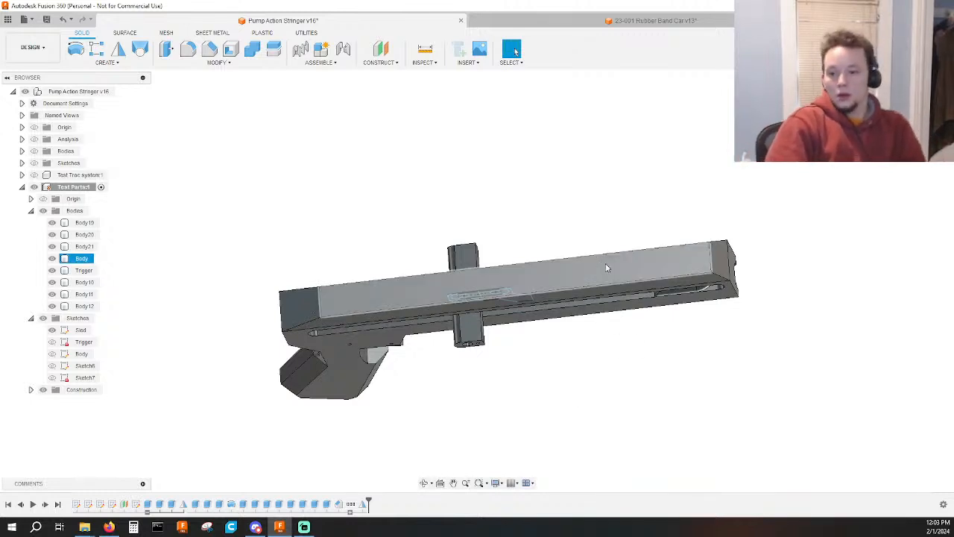
{"action": "scroll", "coordinate": [584, 370], "scroll_direction": "down", "scroll_amount": 3}
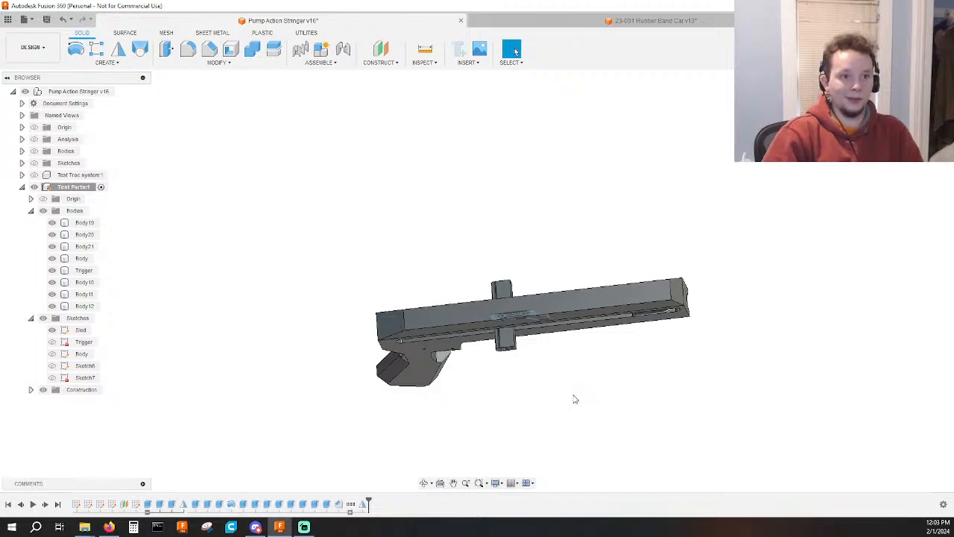
{"action": "middle_click_drag", "start_coordinate": [574, 399], "coordinate": [664, 335], "text": "shift"}
{"action": "scroll", "coordinate": [585, 280], "scroll_direction": "up", "scroll_amount": 6}
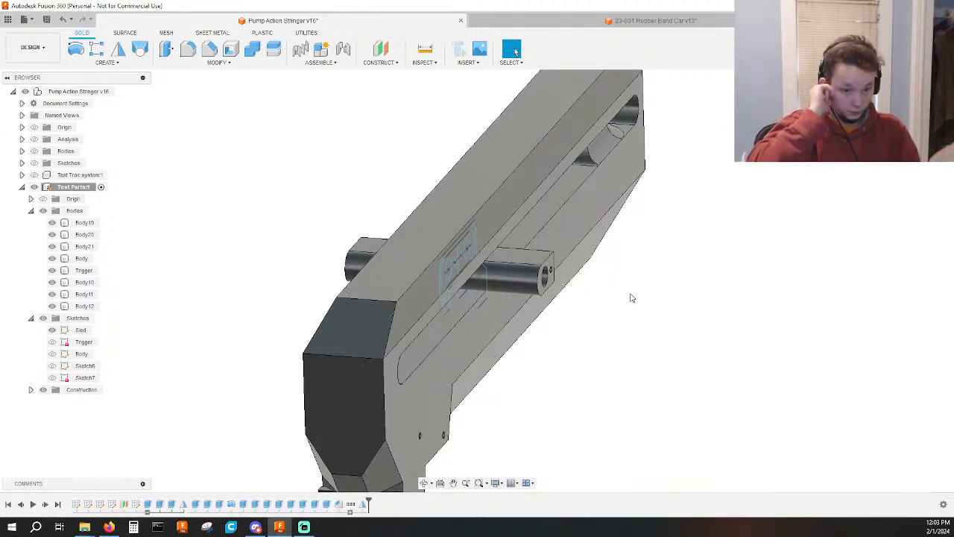
Examine the front end of the body's side slot and check its curved edge with the Measure tool.
{"action": "middle_click_drag", "start_coordinate": [624, 288], "coordinate": [502, 312], "text": "shift"}
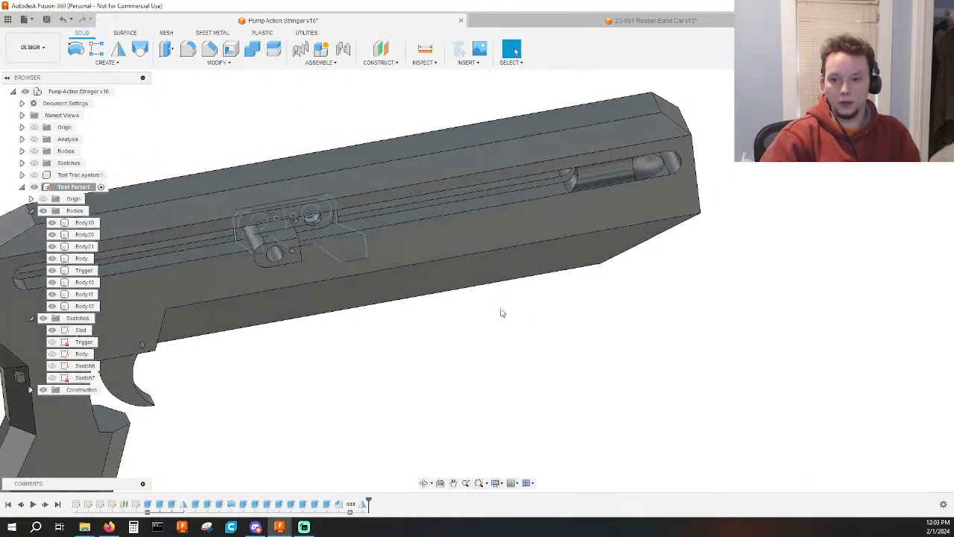
{"action": "left_click", "coordinate": [572, 181]}
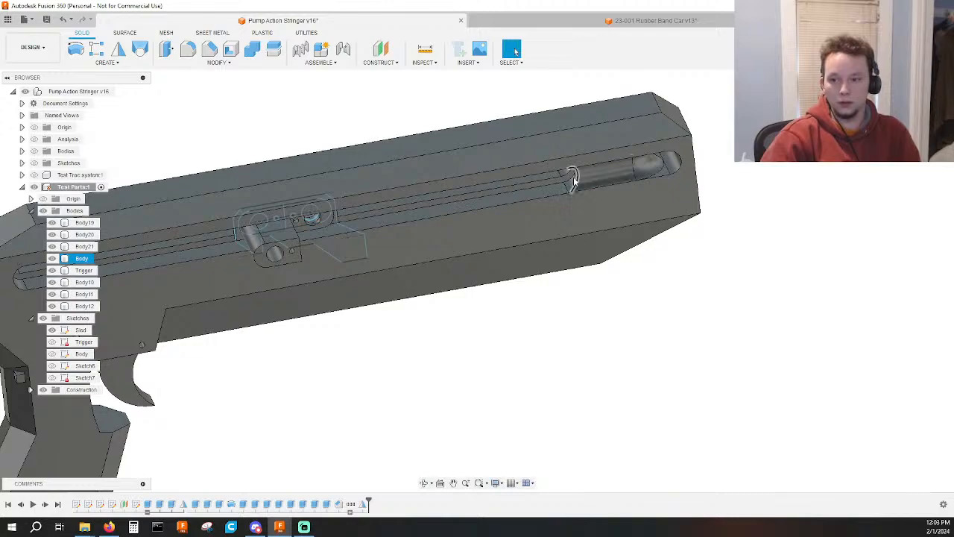
{"action": "scroll", "coordinate": [331, 218], "scroll_direction": "up", "scroll_amount": 4}
{"action": "middle_click_drag", "start_coordinate": [679, 198], "coordinate": [511, 204], "text": "shift"}
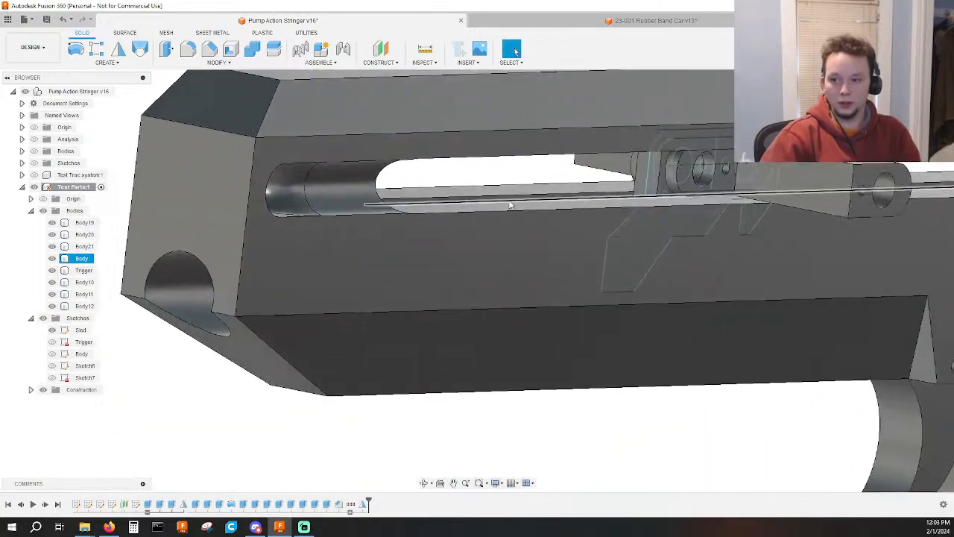
{"action": "scroll", "coordinate": [511, 204], "scroll_direction": "up", "scroll_amount": 2}
{"action": "left_click", "coordinate": [328, 178]}
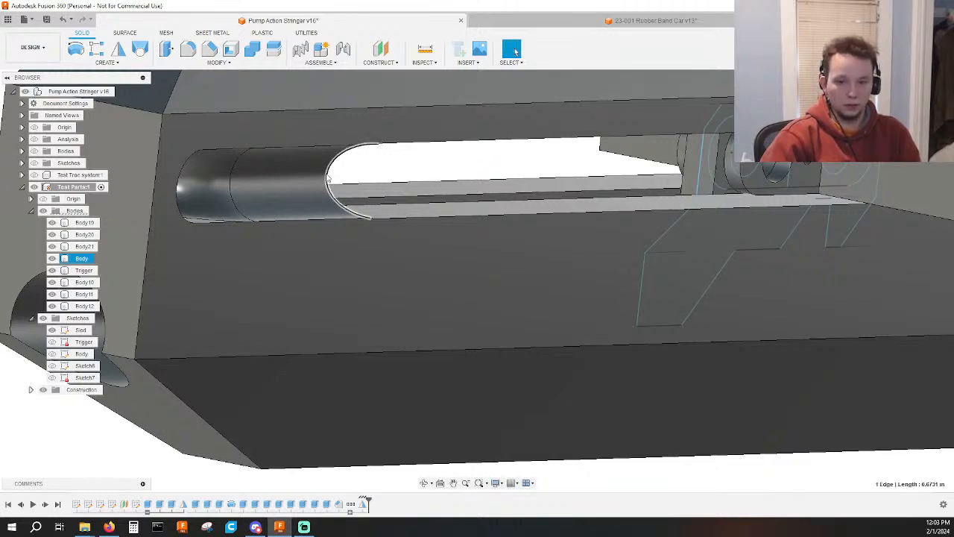
{"action": "key", "text": "i"}
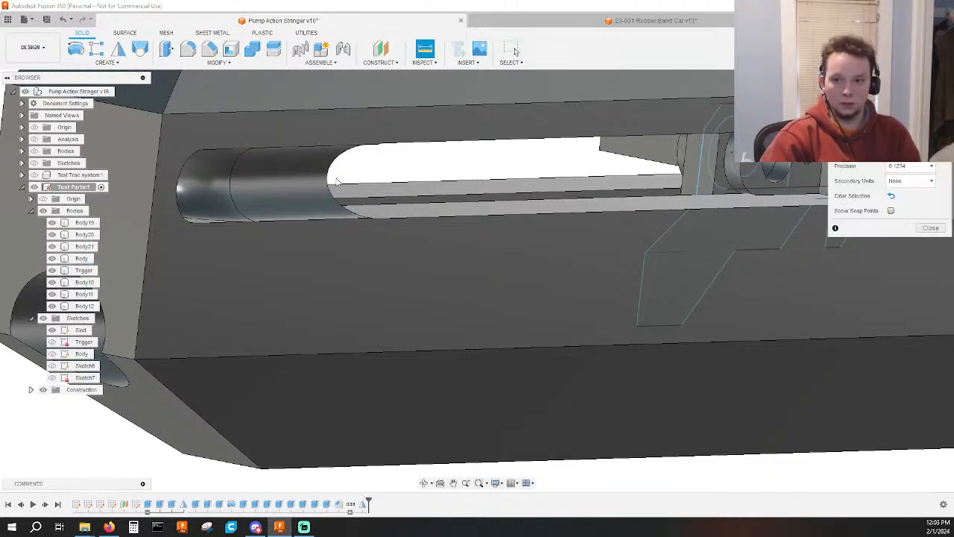
{"action": "key", "text": "Escape"}
{"action": "scroll", "coordinate": [449, 171], "scroll_direction": "down", "scroll_amount": 2}
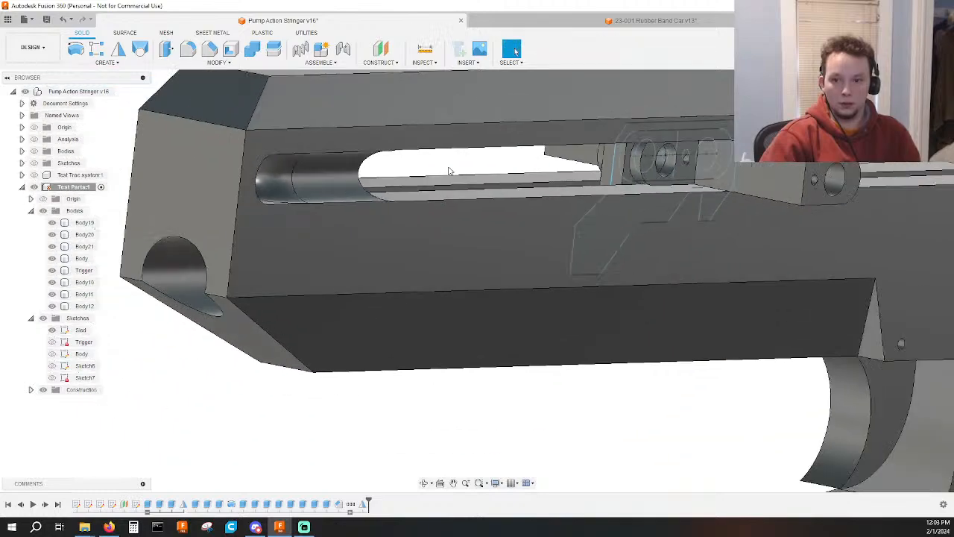
Check the radius of the concave face near the front of the body's slot and inspect the surrounding cutout from both sides.
{"action": "middle_click_drag", "start_coordinate": [448, 171], "coordinate": [333, 177], "text": "shift"}
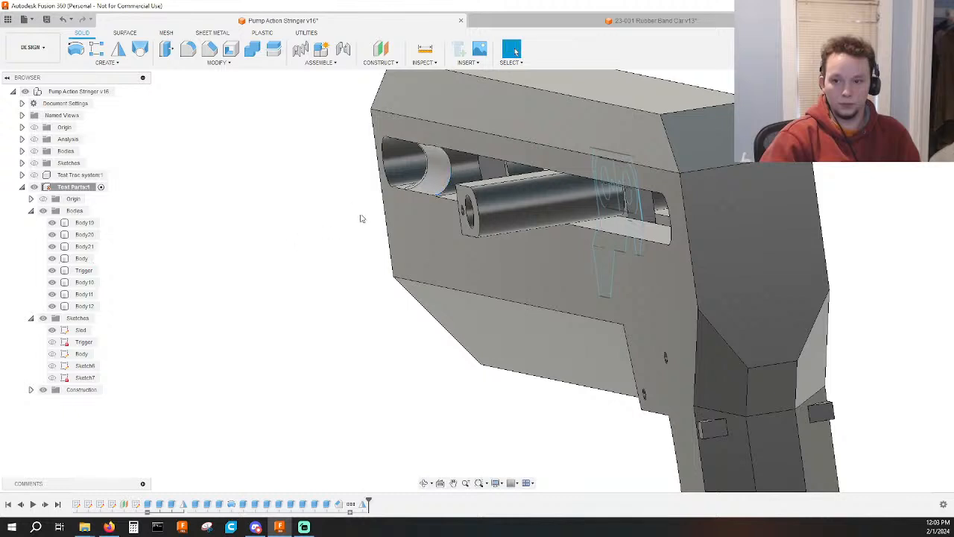
{"action": "scroll", "coordinate": [453, 173], "scroll_direction": "up", "scroll_amount": 3}
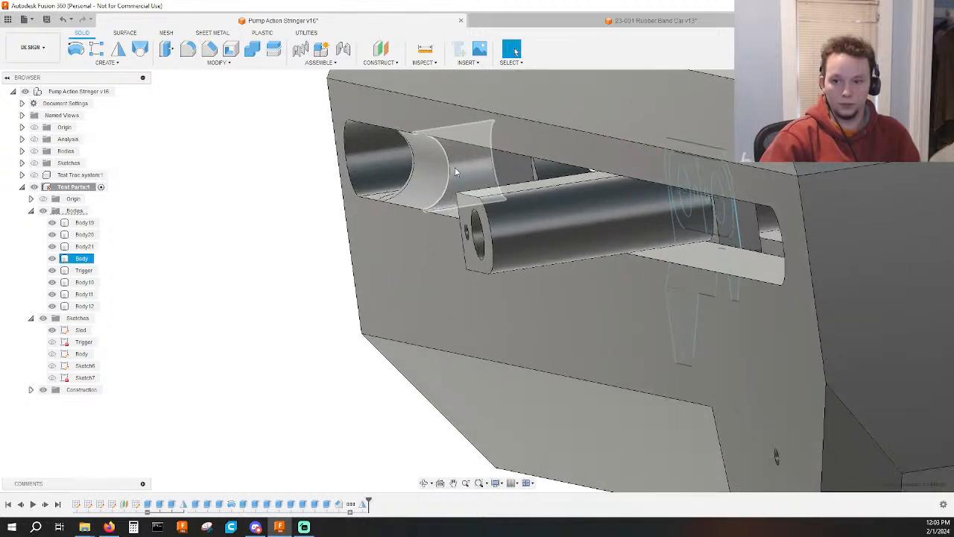
{"action": "left_click", "coordinate": [452, 176]}
{"action": "middle_click_drag", "start_coordinate": [452, 177], "coordinate": [483, 175], "text": "shift"}
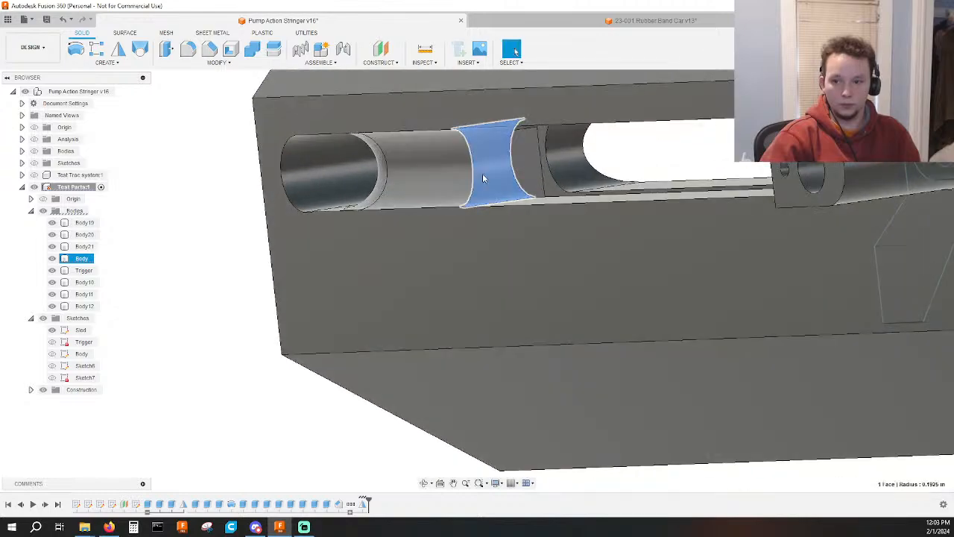
{"action": "key", "text": "Escape"}
{"action": "scroll", "coordinate": [625, 192], "scroll_direction": "down", "scroll_amount": 1}
{"action": "middle_click_drag", "start_coordinate": [625, 193], "coordinate": [728, 199], "text": "shift"}
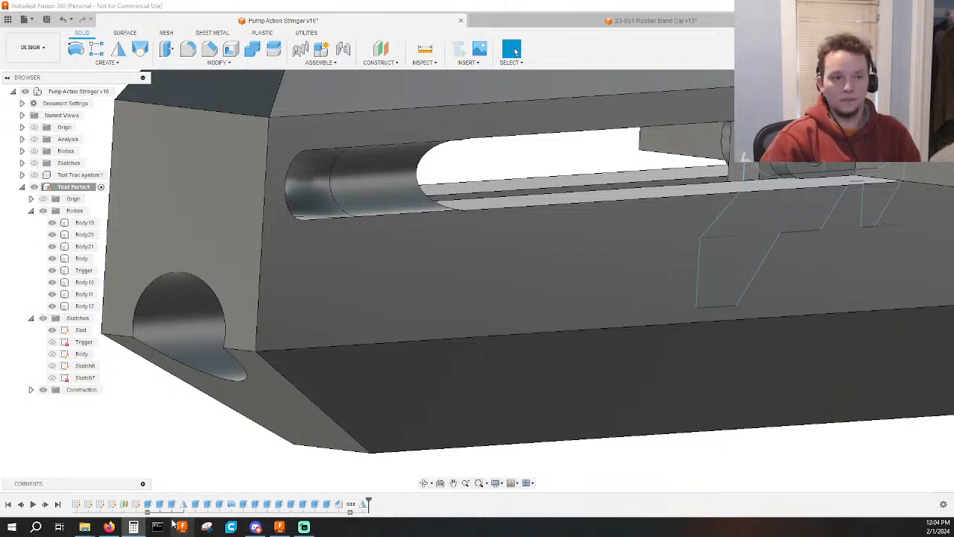
Review the whole stringer from several angles, examining how the sled and its side posts sit within the body's long slot.
{"action": "key", "text": "alt+Tab"}
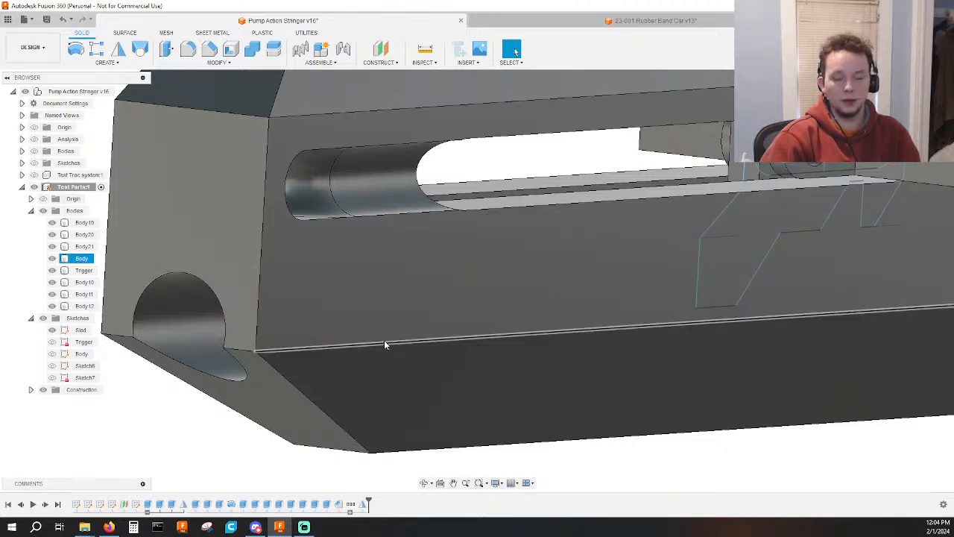
{"action": "scroll", "coordinate": [703, 323], "scroll_direction": "down", "scroll_amount": 5}
{"action": "middle_click_drag", "start_coordinate": [703, 323], "coordinate": [741, 361], "text": "shift"}
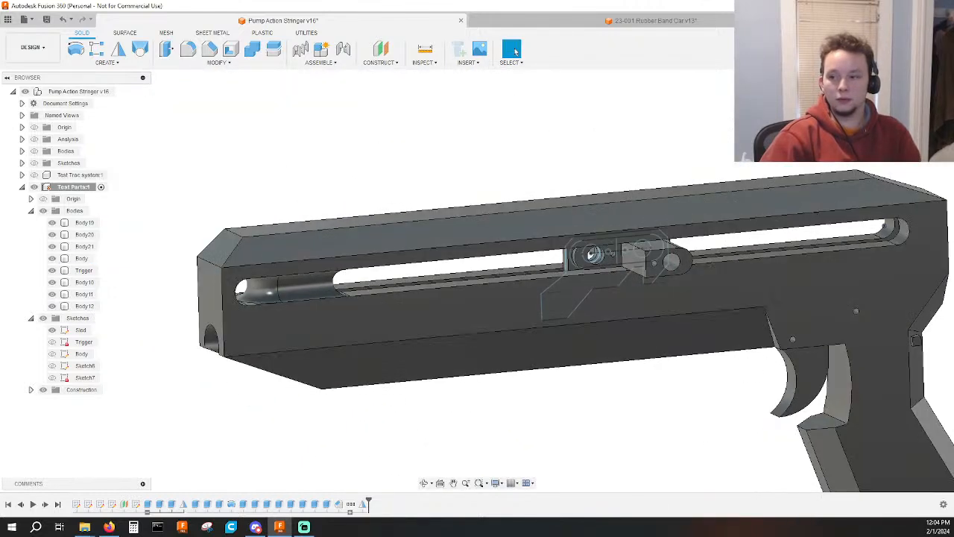
{"action": "left_click", "coordinate": [919, 104]}
{"action": "scroll", "coordinate": [776, 219], "scroll_direction": "down", "scroll_amount": 2}
{"action": "middle_click_drag", "start_coordinate": [716, 220], "coordinate": [522, 159]}
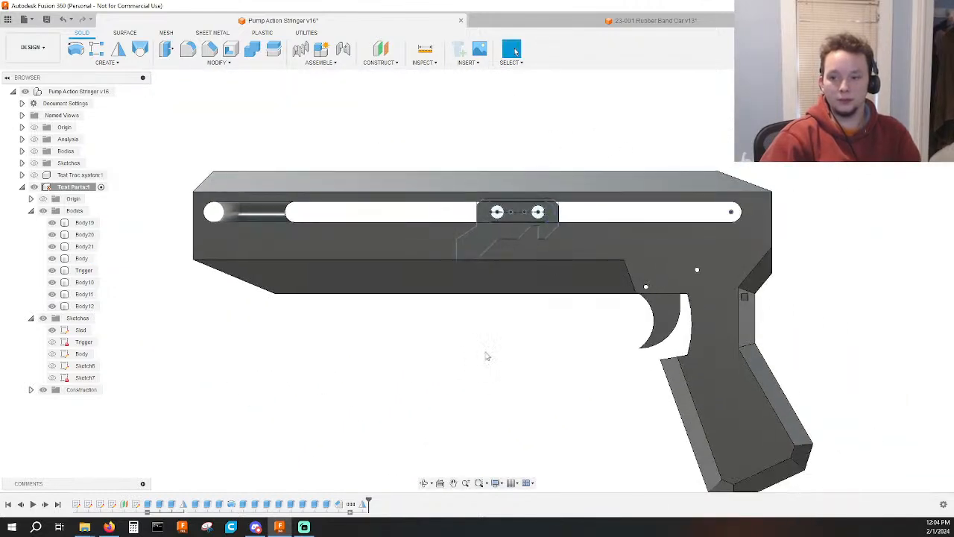
{"action": "middle_click_drag", "start_coordinate": [440, 381], "coordinate": [484, 396], "text": "shift"}
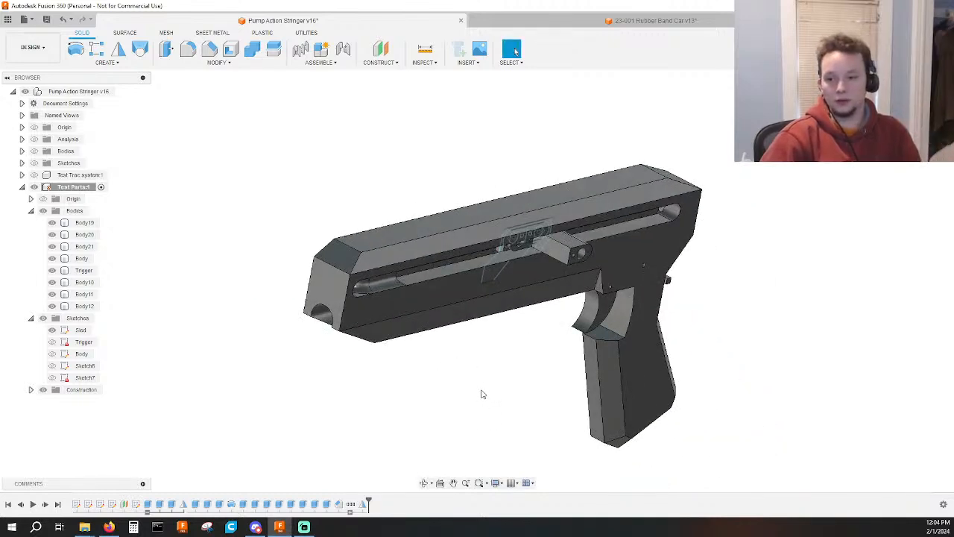
{"action": "middle_click_drag", "start_coordinate": [482, 394], "coordinate": [445, 388], "text": "shift"}
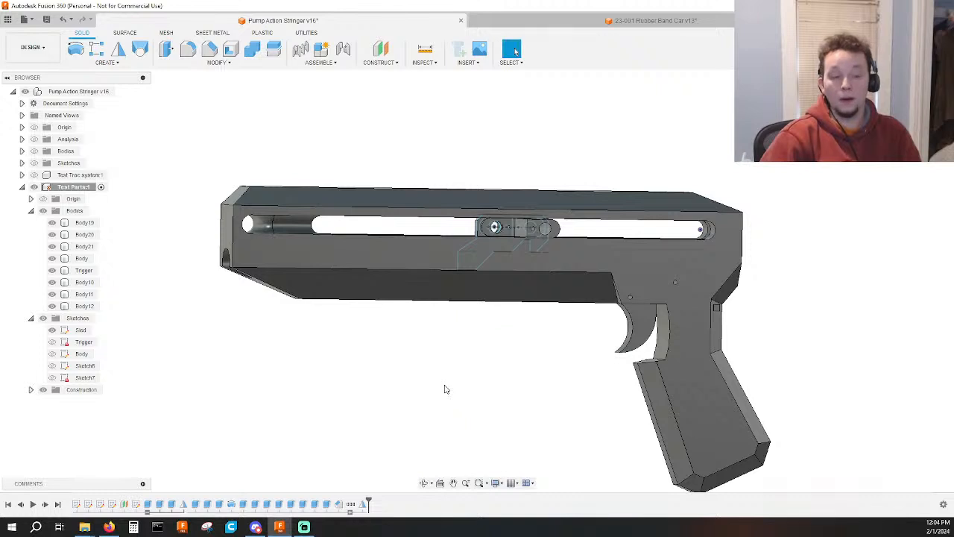